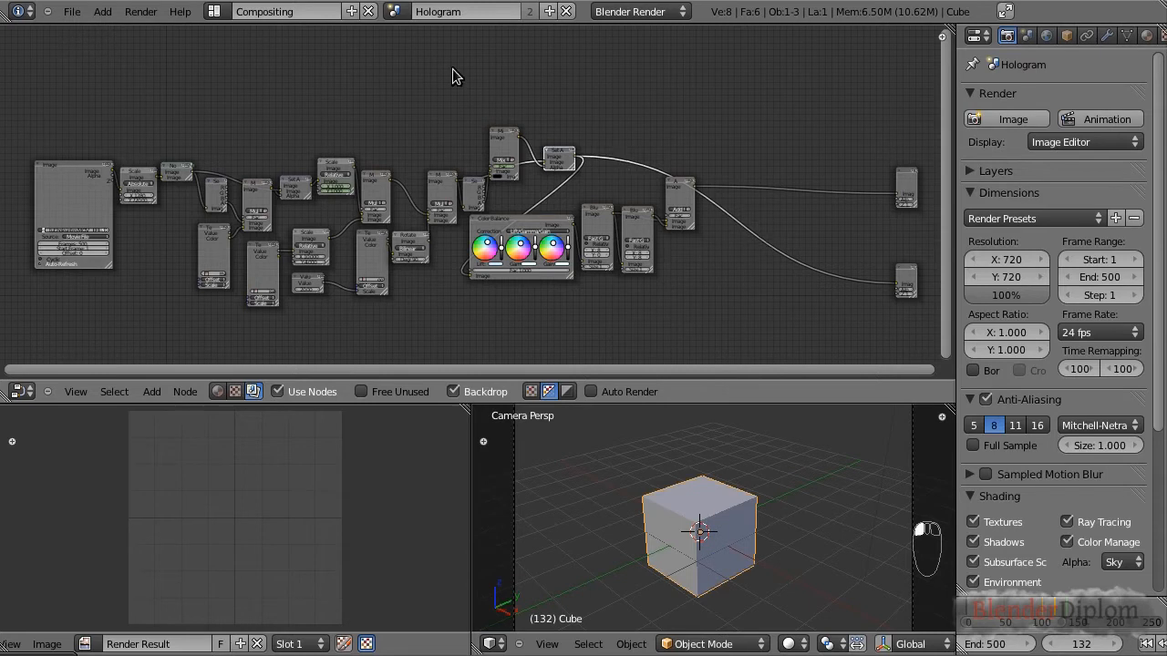
# Create a new empty scene, switch to the Default screen layout and open the scene named Scene there.
pyautogui.click(549, 11)
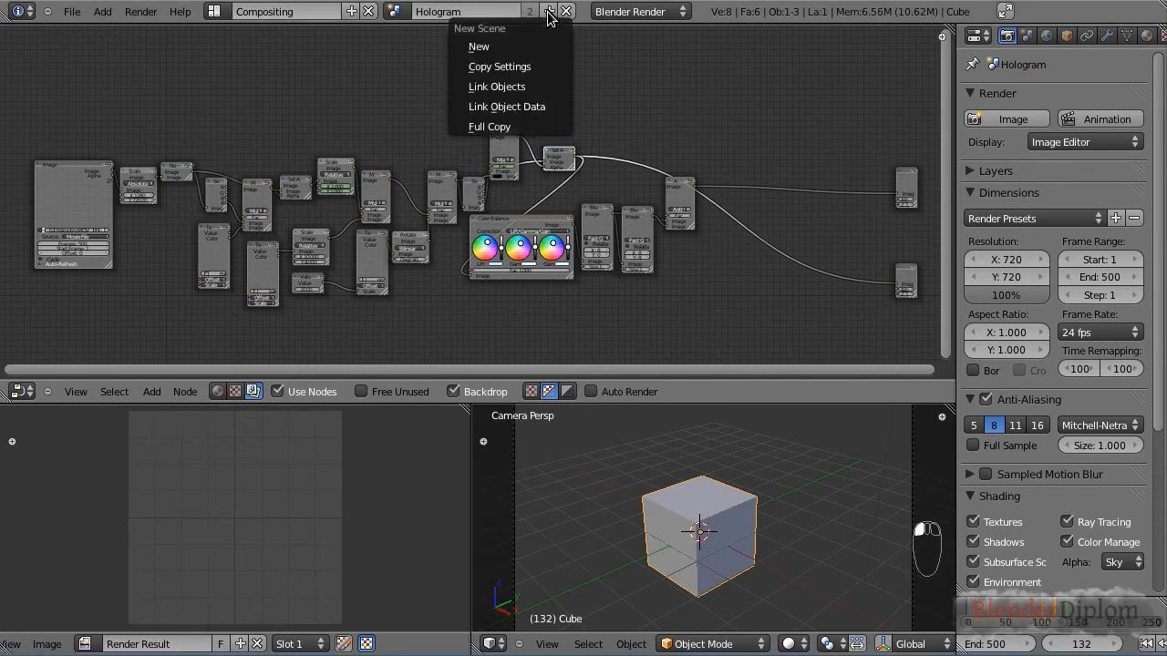
pyautogui.click(503, 44)
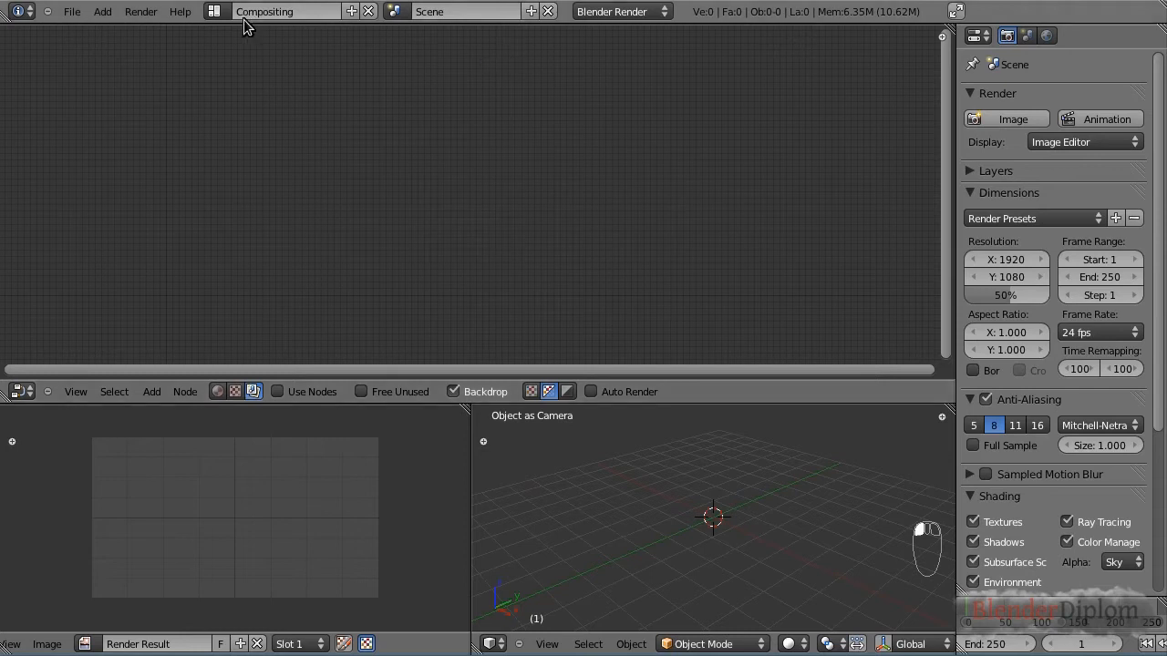
pyautogui.click(215, 12)
pyautogui.click(235, 76)
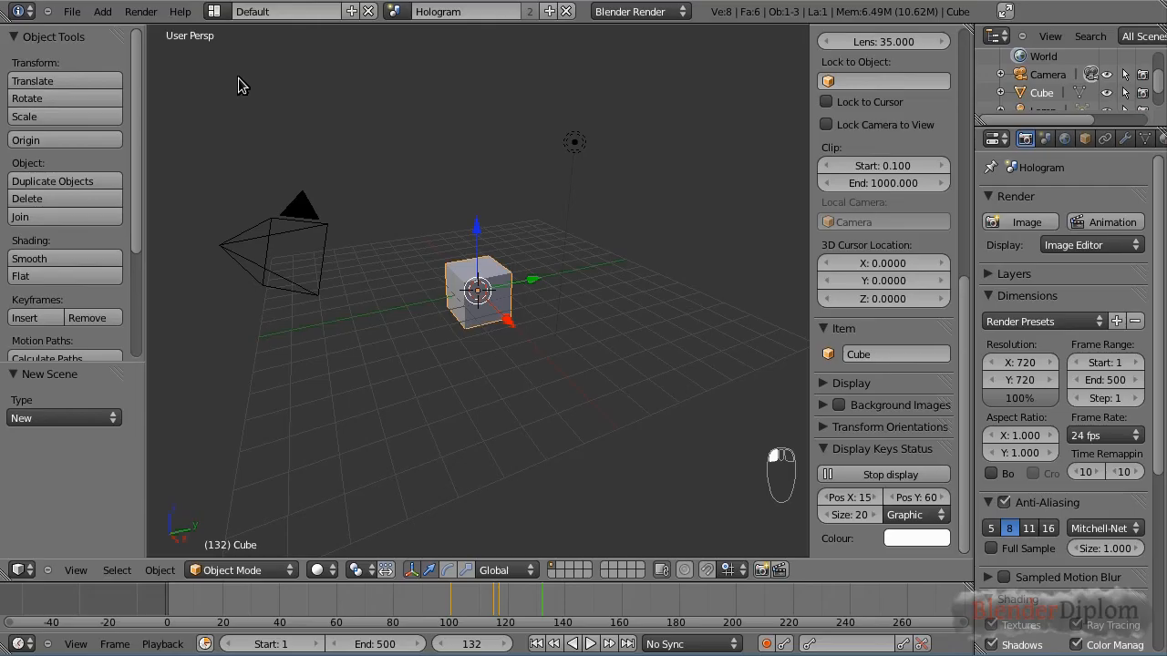
pyautogui.click(398, 11)
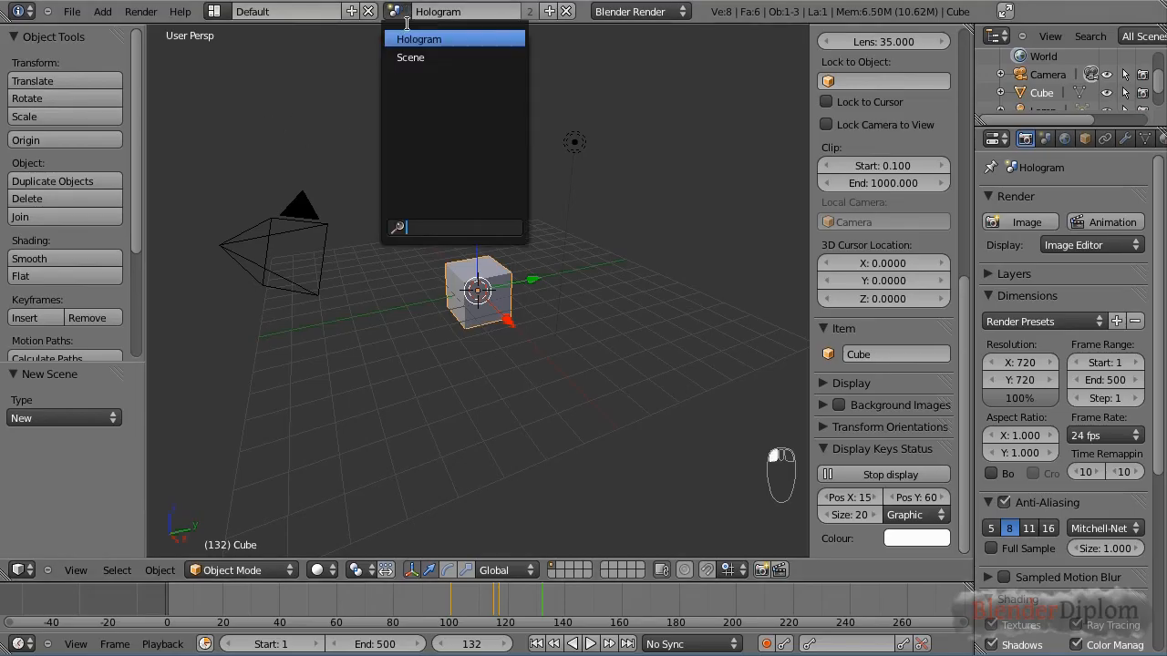
pyautogui.click(407, 56)
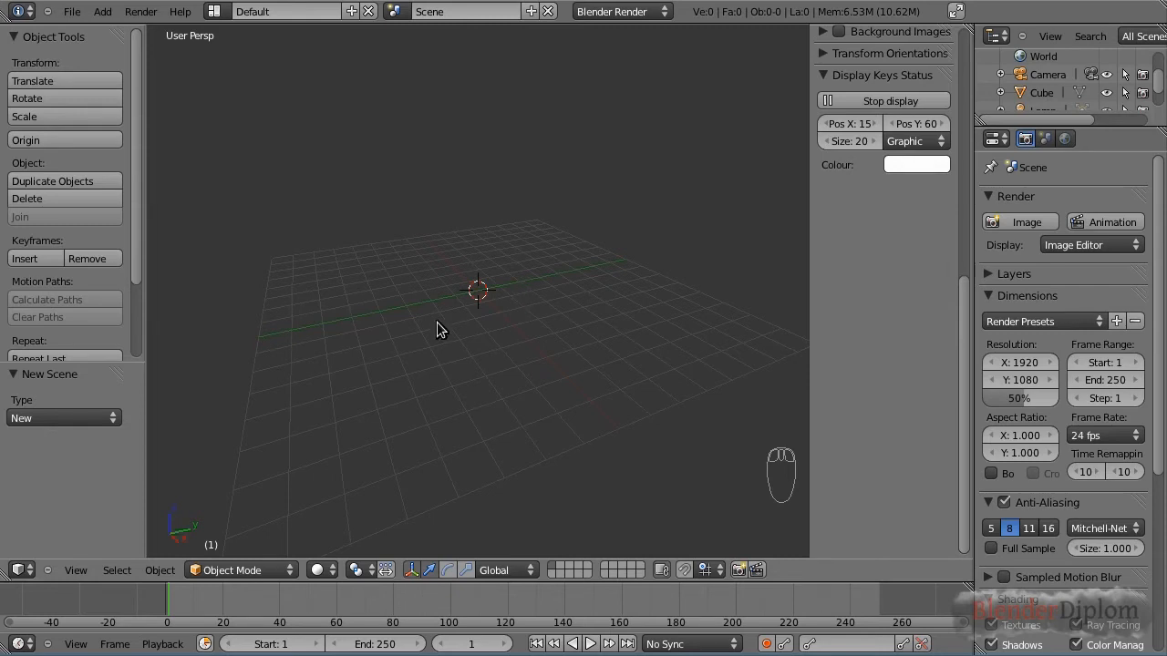
# Add a mesh plane and a 32-vertex mesh circle of radius 1 at the origin.
pyautogui.hotkey('shift', 'a')
pyautogui.moveTo(440, 168)
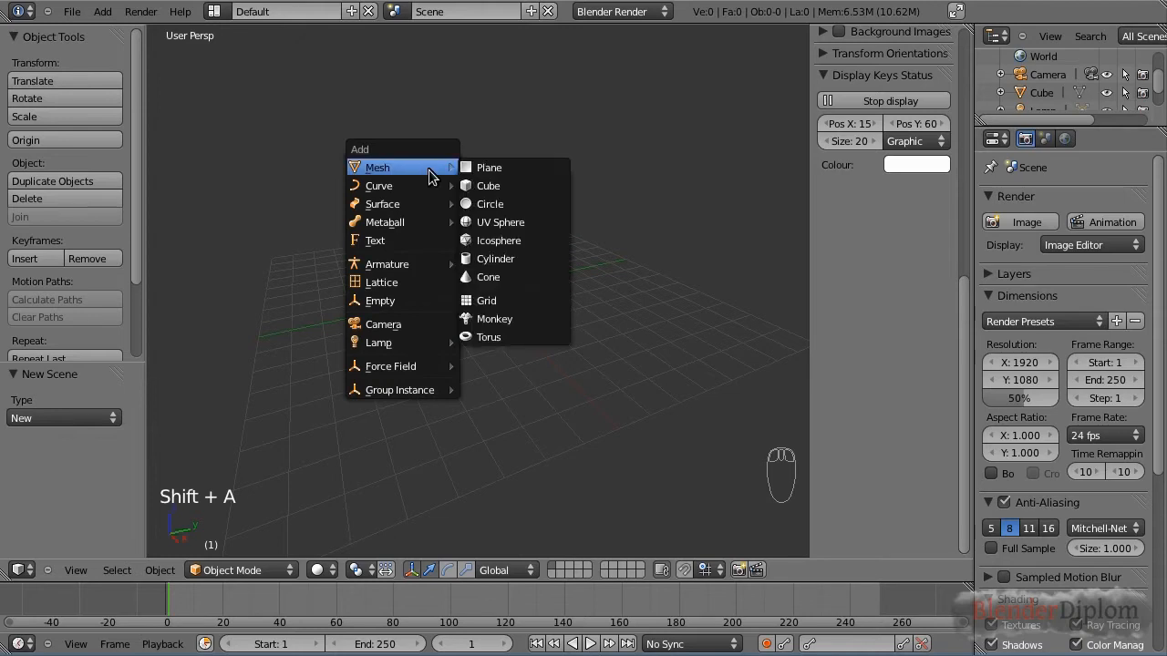
pyautogui.click(523, 168)
pyautogui.hotkey('shift', 'a')
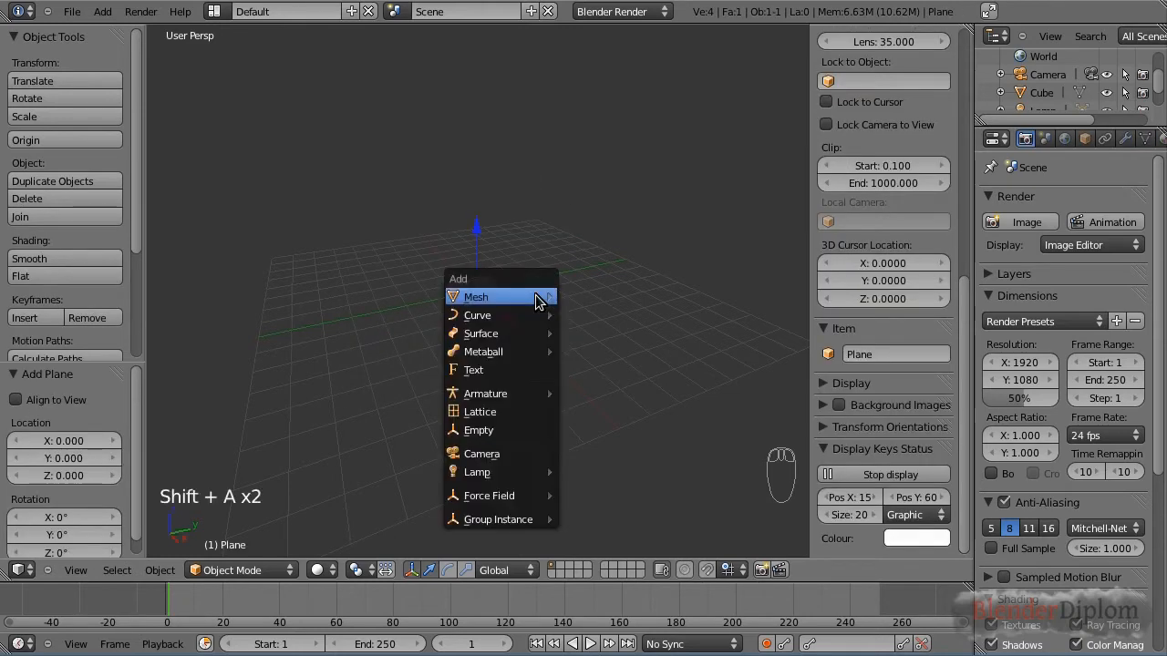
pyautogui.moveTo(536, 296)
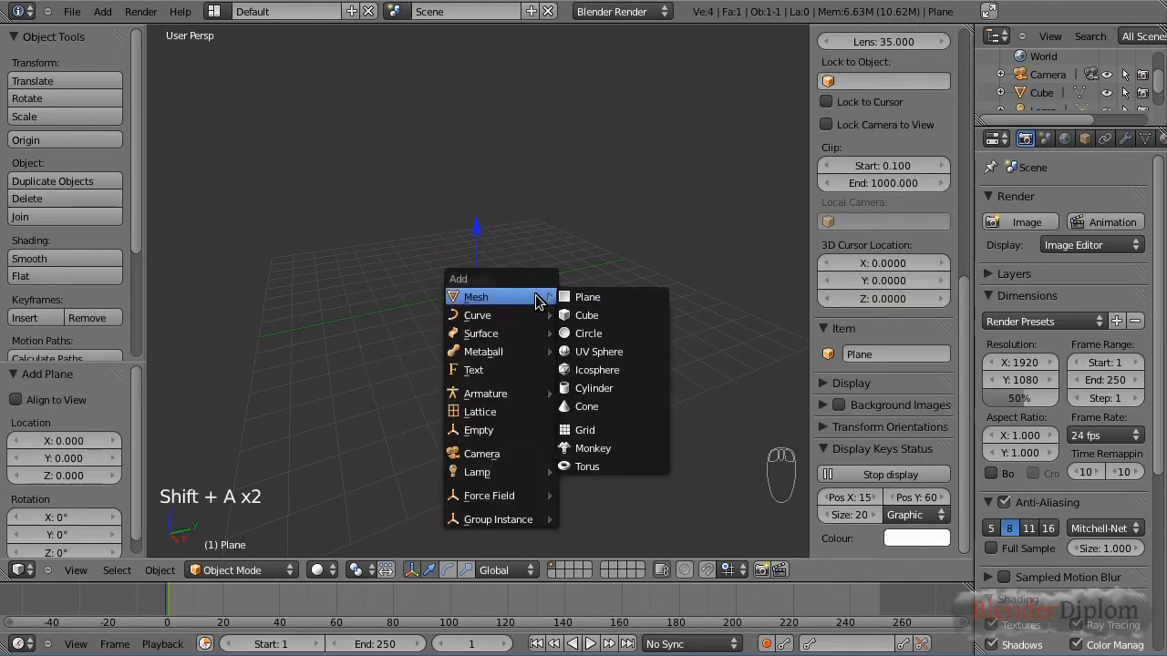
pyautogui.click(587, 333)
pyautogui.scroll(5, 574, 329)
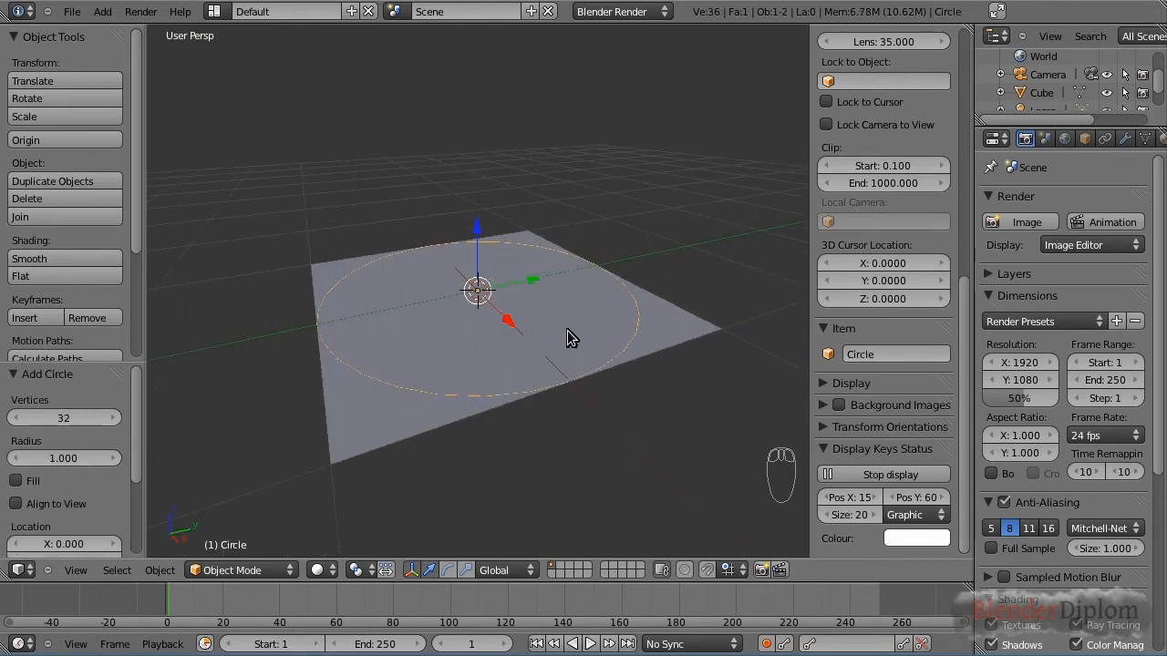
# Extrude the circle's edge loop upward along Z in Edit Mode, first about 0.107 and again about 0.02.
pyautogui.press('Tab')
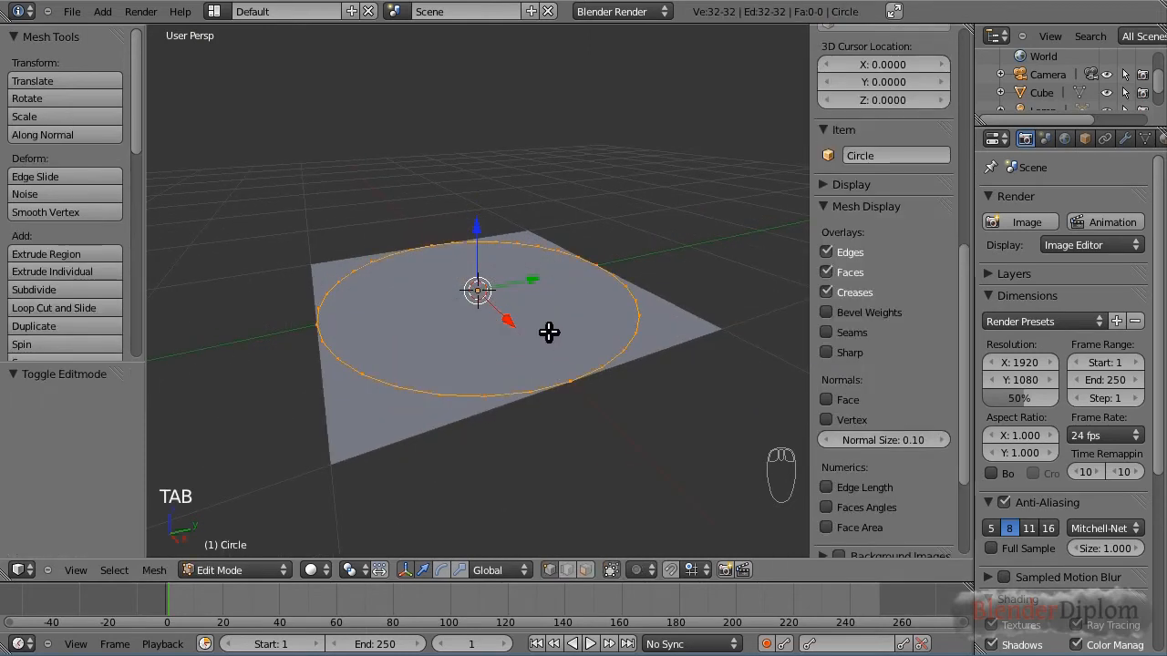
pyautogui.press('e')
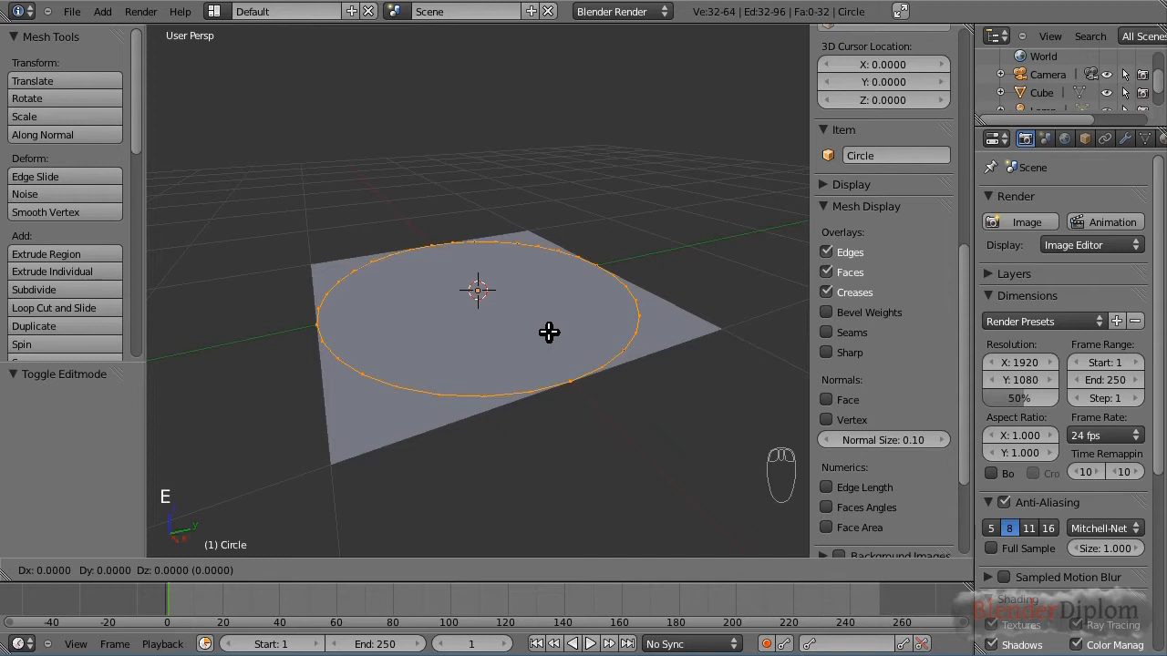
pyautogui.press('z')
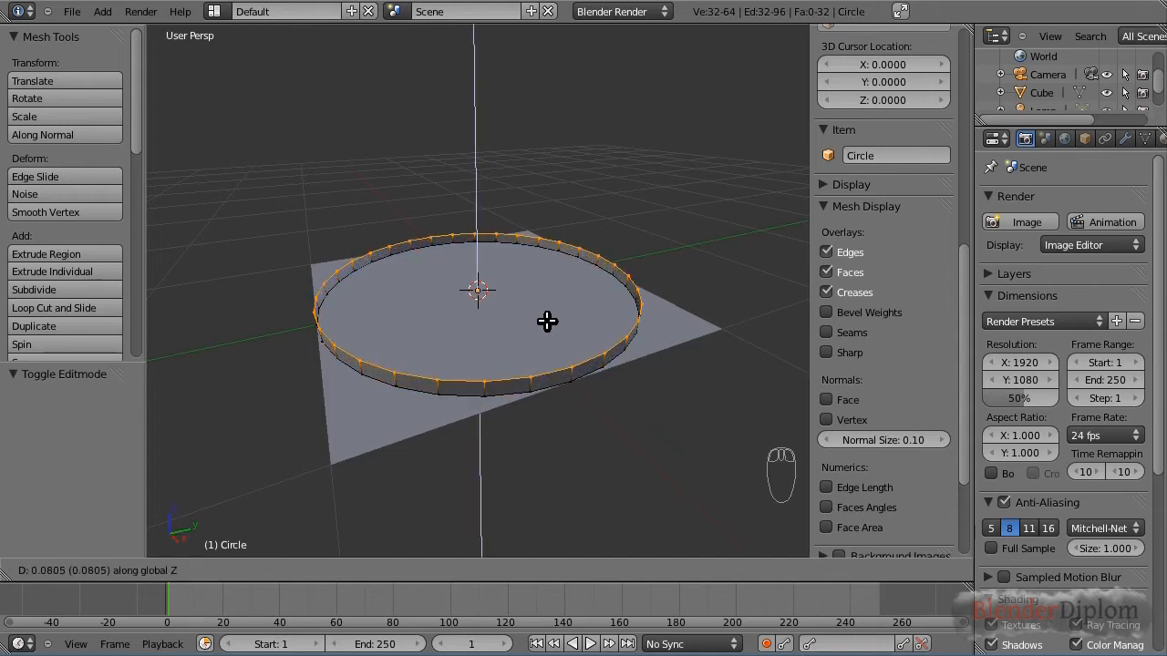
pyautogui.click(546, 317)
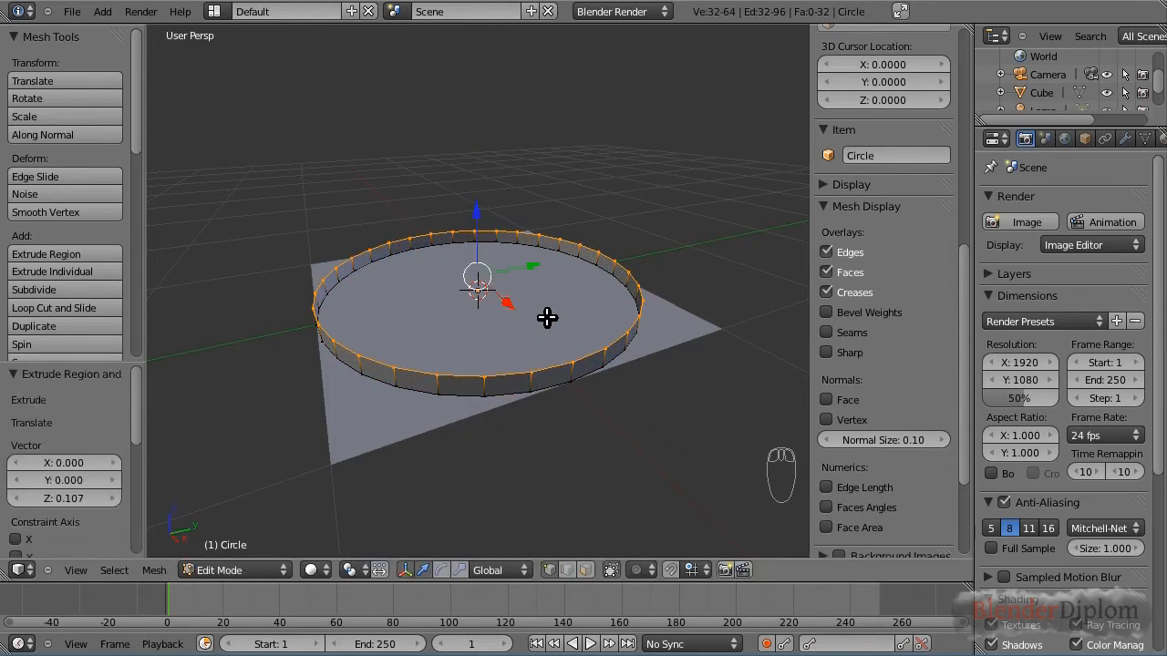
pyautogui.press('e')
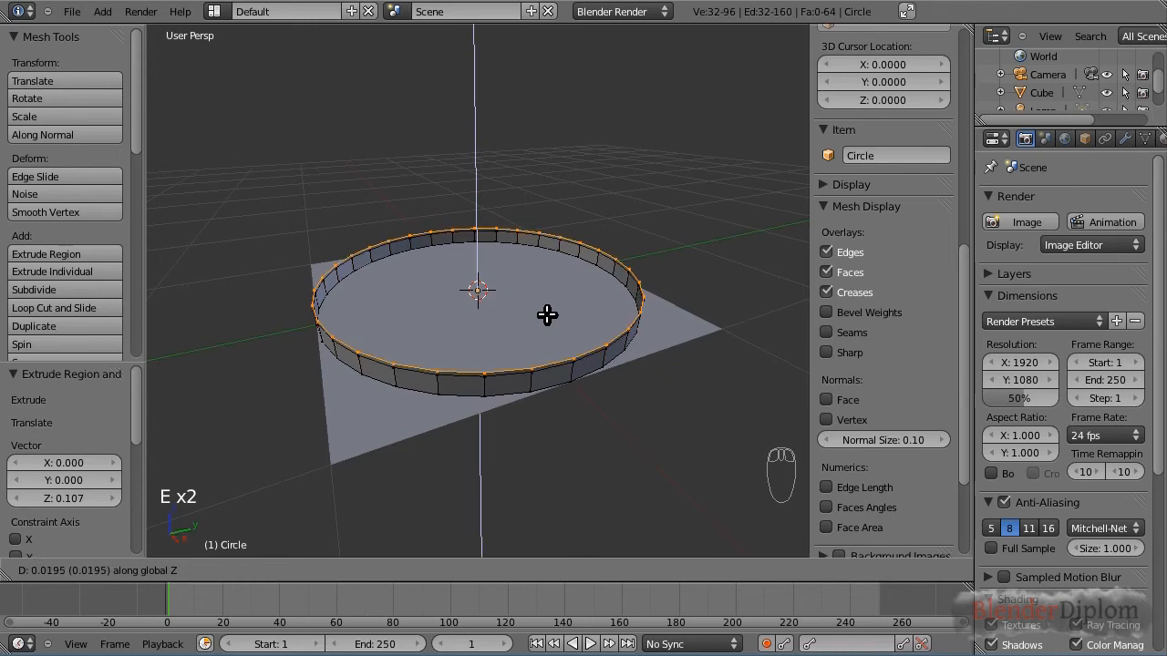
pyautogui.click(547, 316)
# Extrude the top edge loop once in place, and once more inward, scaling the new loop to about 0.978.
pyautogui.press('e')
pyautogui.press('x')
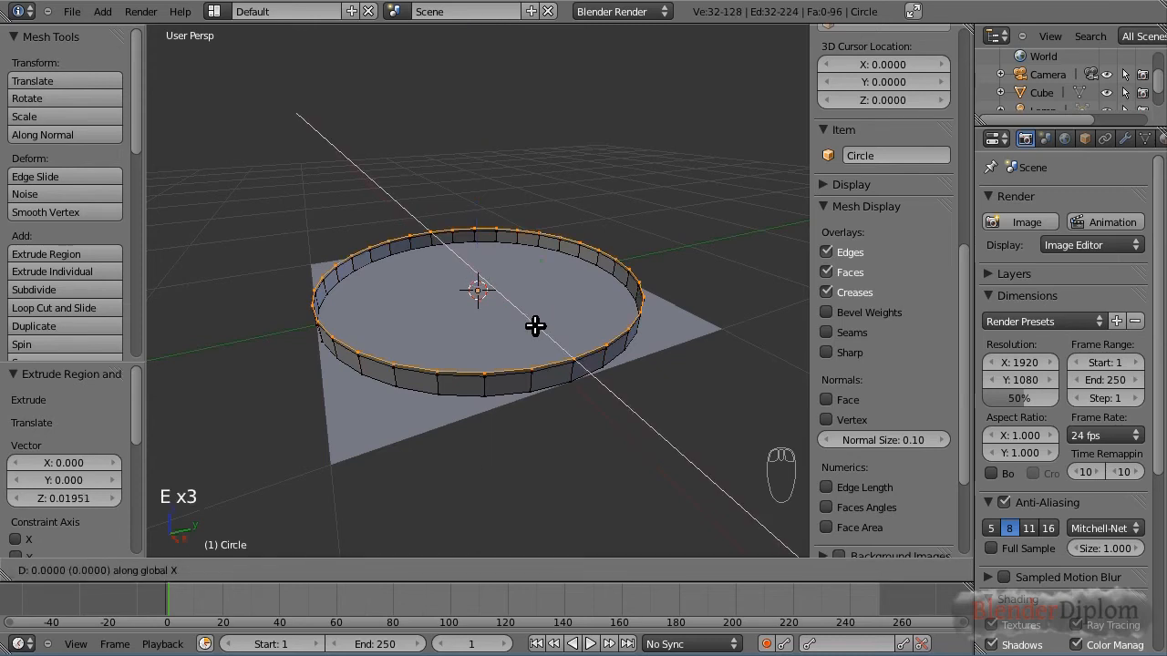
pyautogui.click(535, 325)
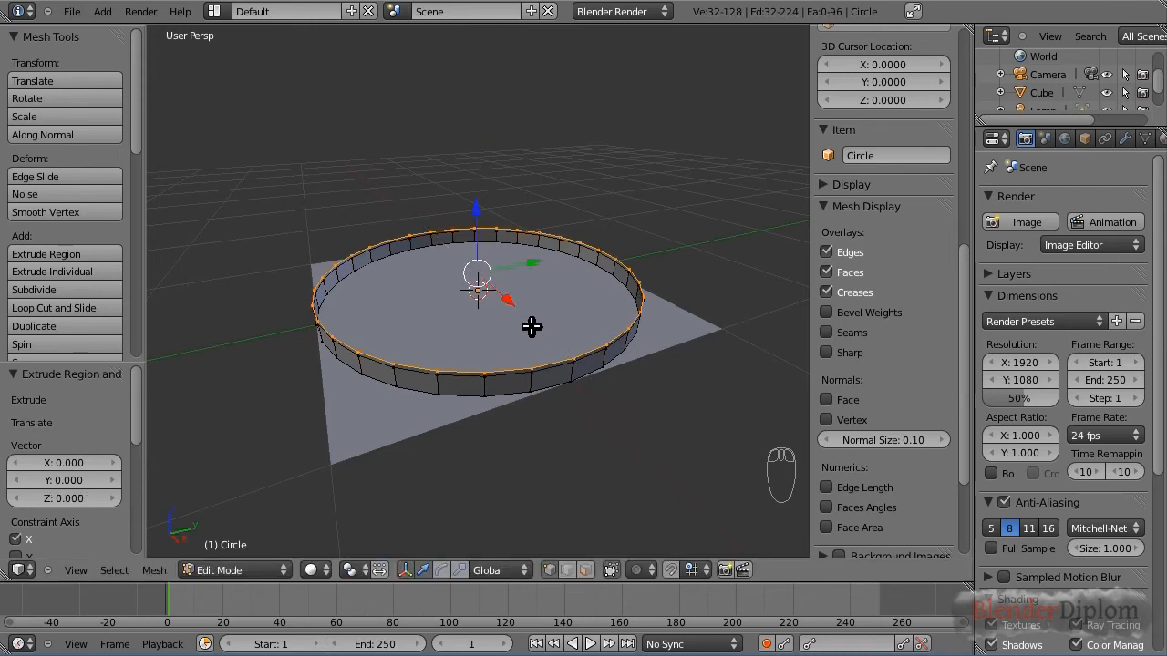
pyautogui.press('e')
pyautogui.press('s')
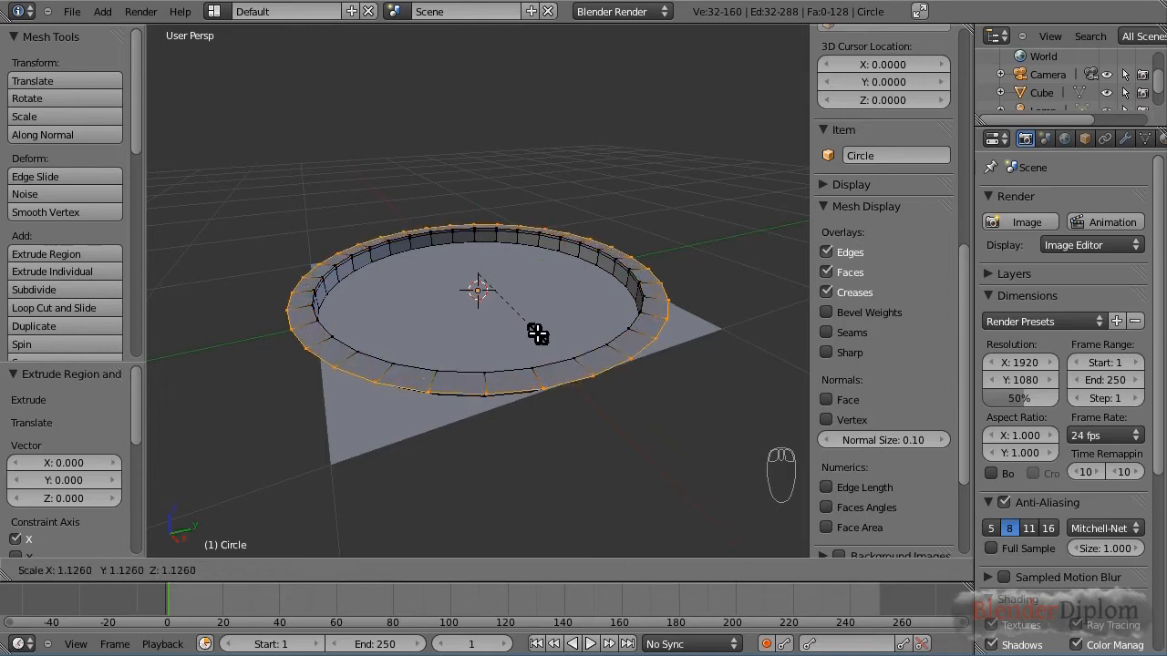
pyautogui.click(535, 321)
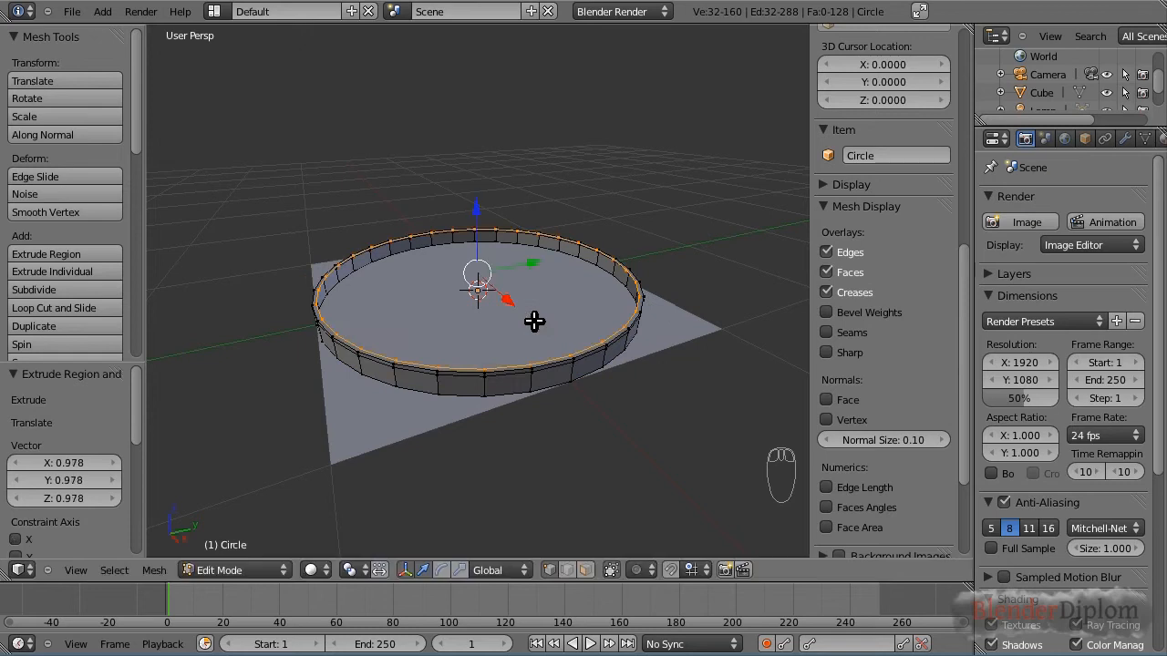
# Scale the inner rim loop down to about 0.964 and extrude it inward again with a scale of about 0.981.
pyautogui.press('s')
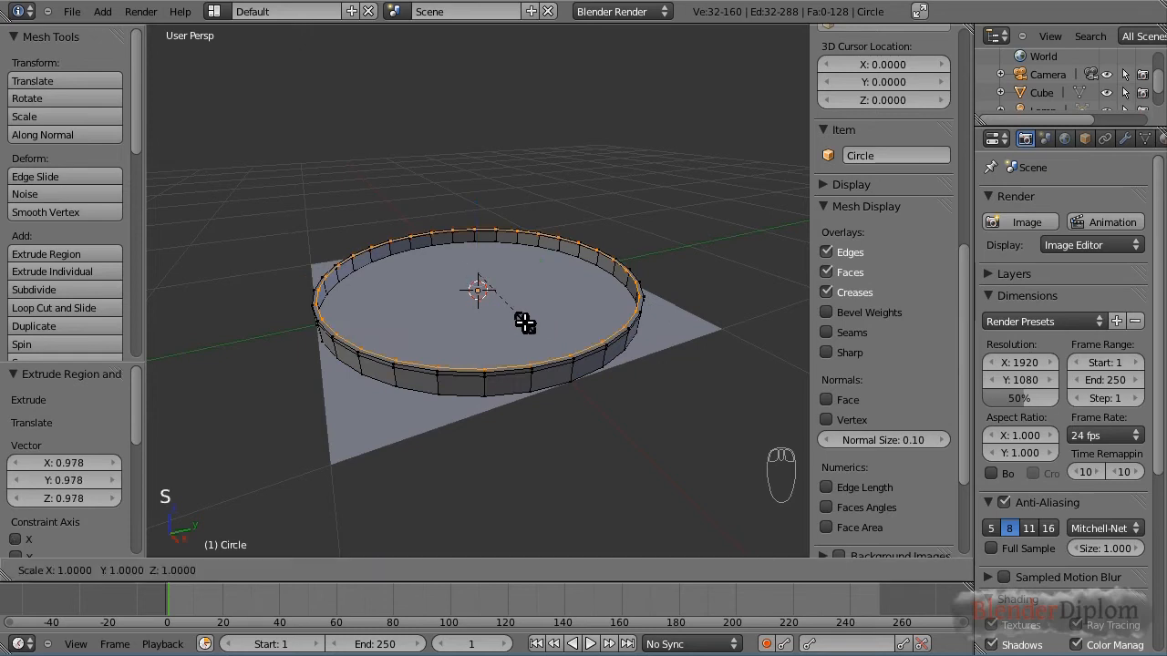
pyautogui.click(521, 321)
pyautogui.press('s')
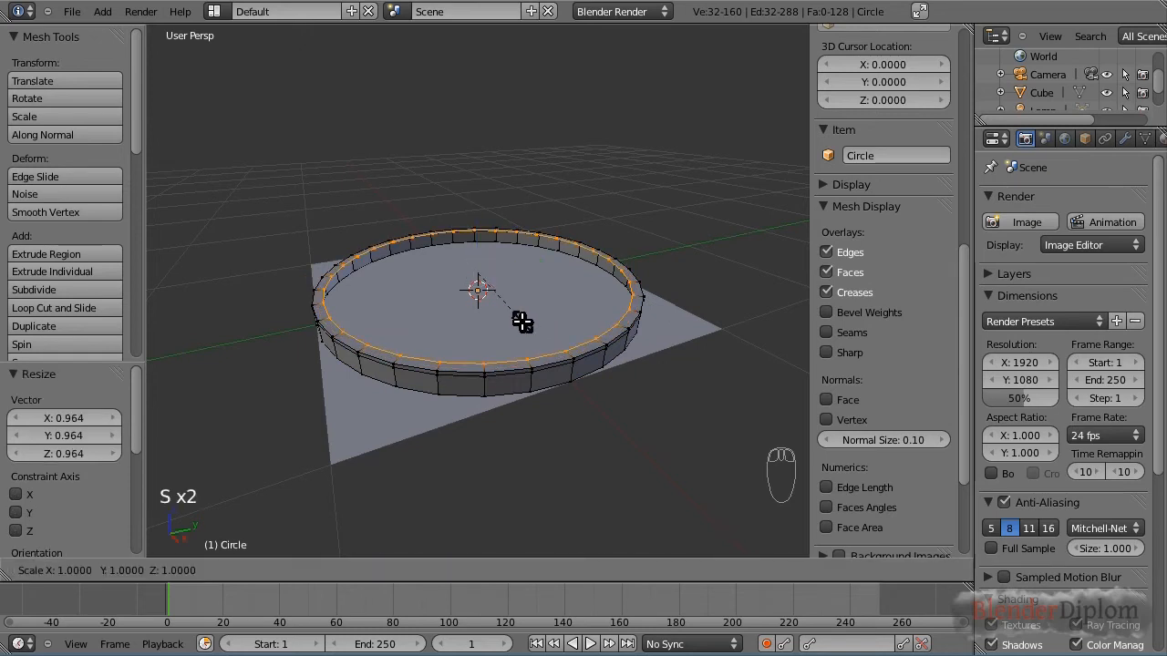
pyautogui.click(522, 323)
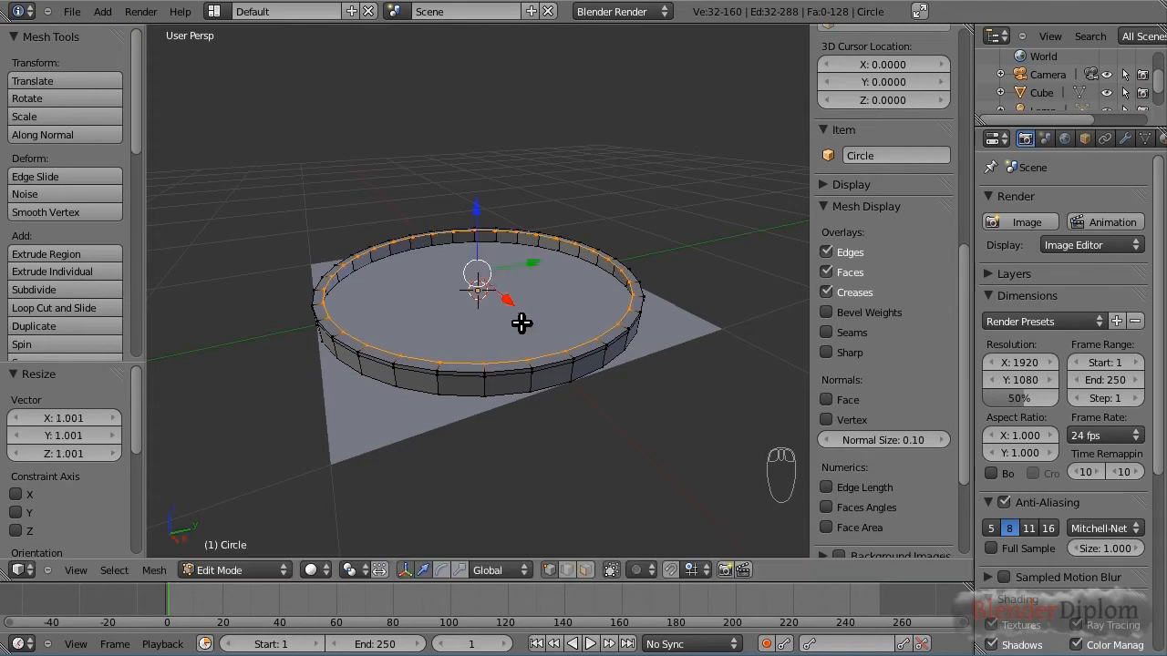
pyautogui.press('e')
pyautogui.press('s')
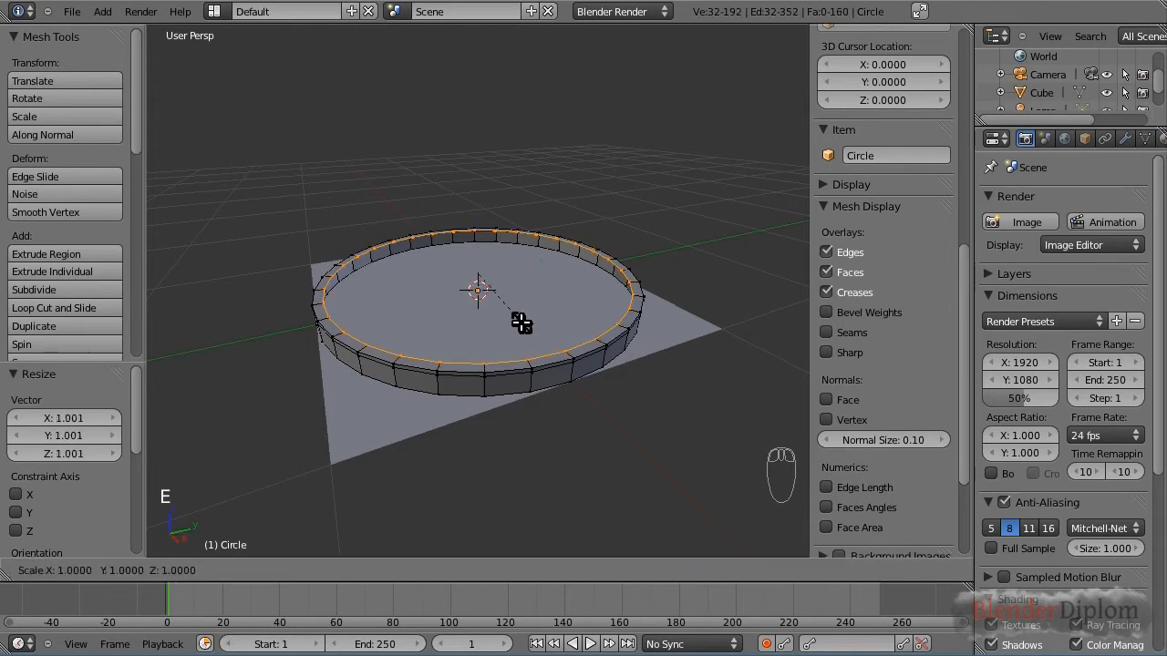
pyautogui.click(520, 321)
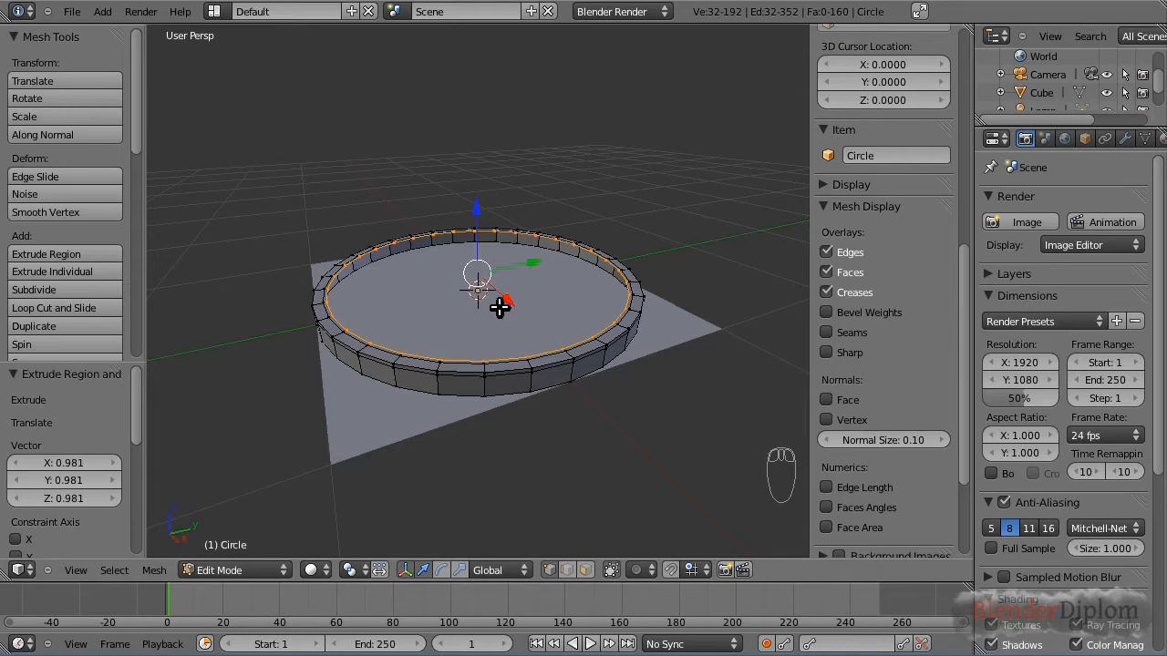
# Extrude the inner rim loop downward along Z twice, about 0.02 and about 0.04, to form the inner wall.
pyautogui.press('e')
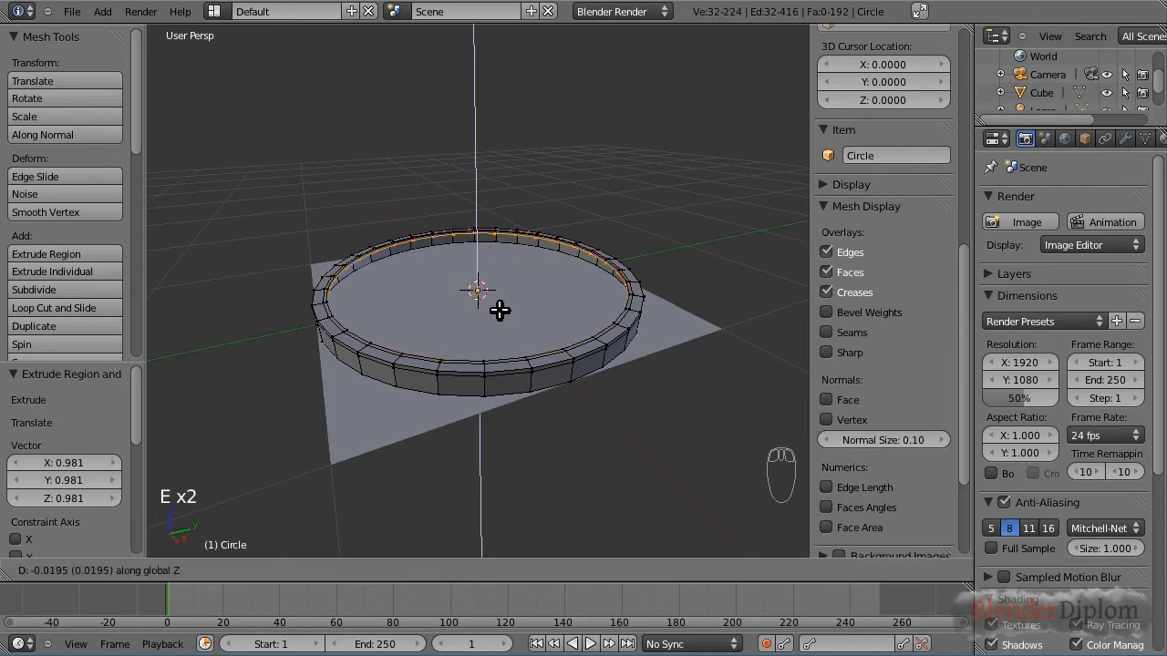
pyautogui.click(500, 310)
pyautogui.press('e')
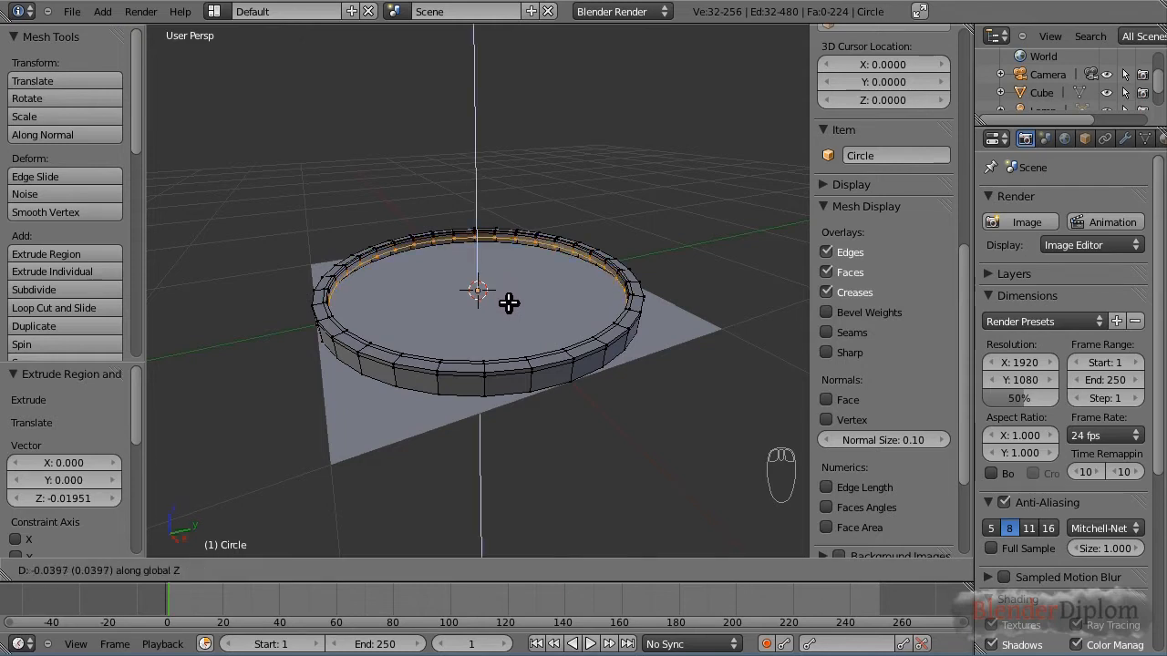
pyautogui.click(509, 302)
# Extrude the inner wall's lower loop inward at a scale of about 0.455 and lower it about 0.02 along Z.
pyautogui.press('e')
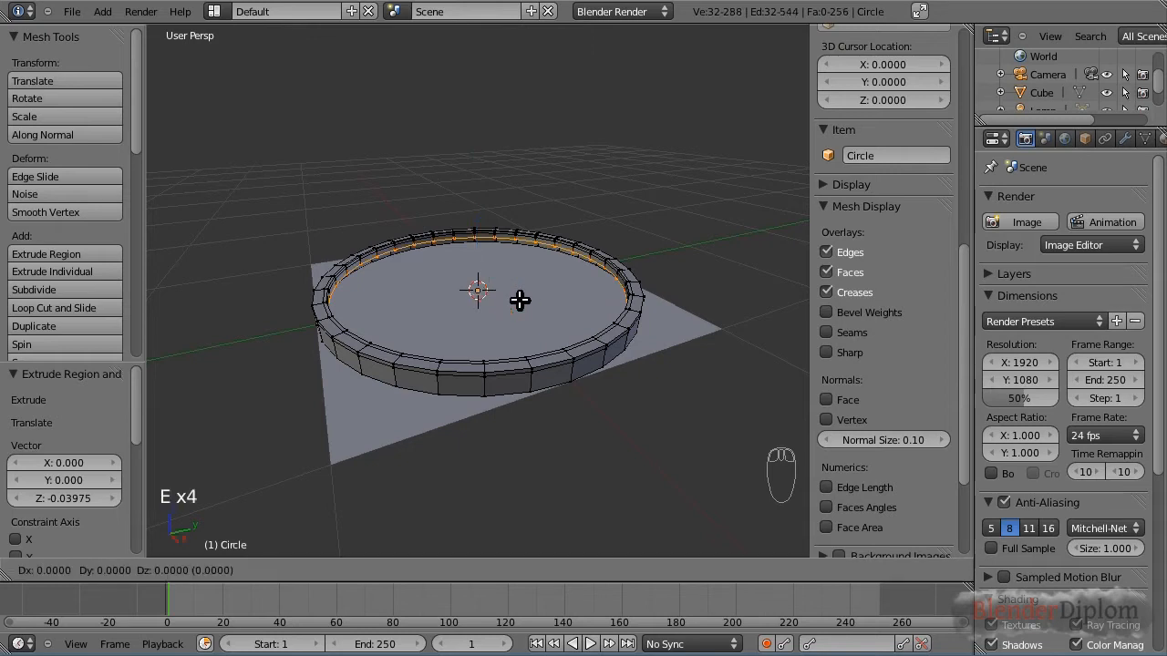
pyautogui.press('s')
pyautogui.click(496, 291)
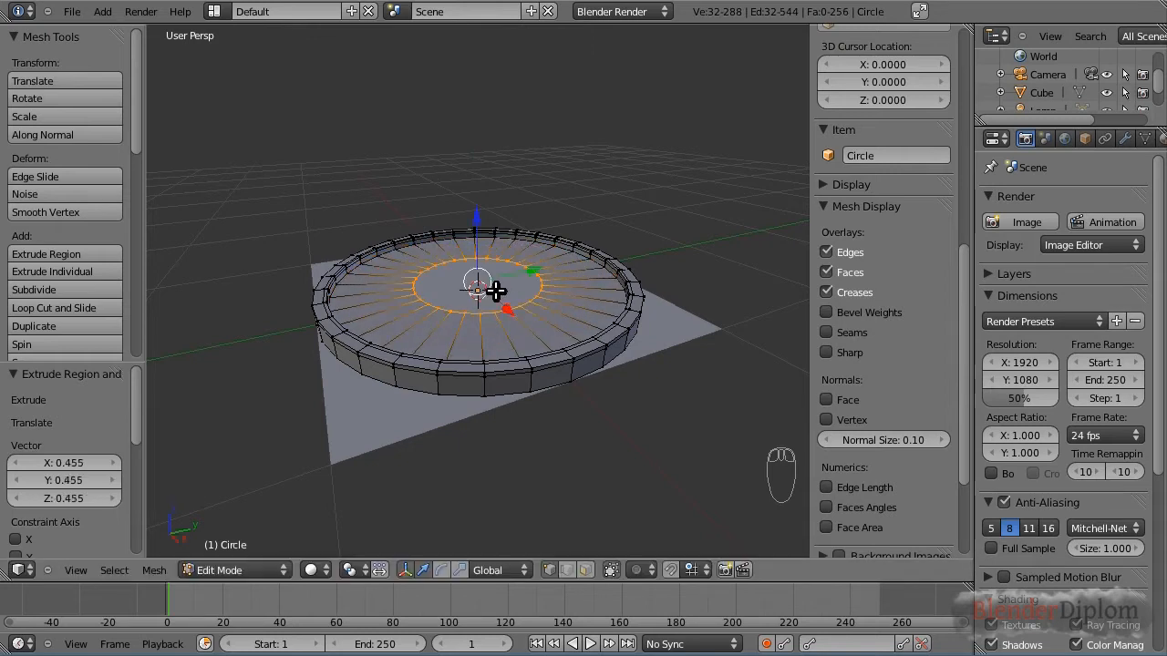
pyautogui.press('g')
pyautogui.press('z')
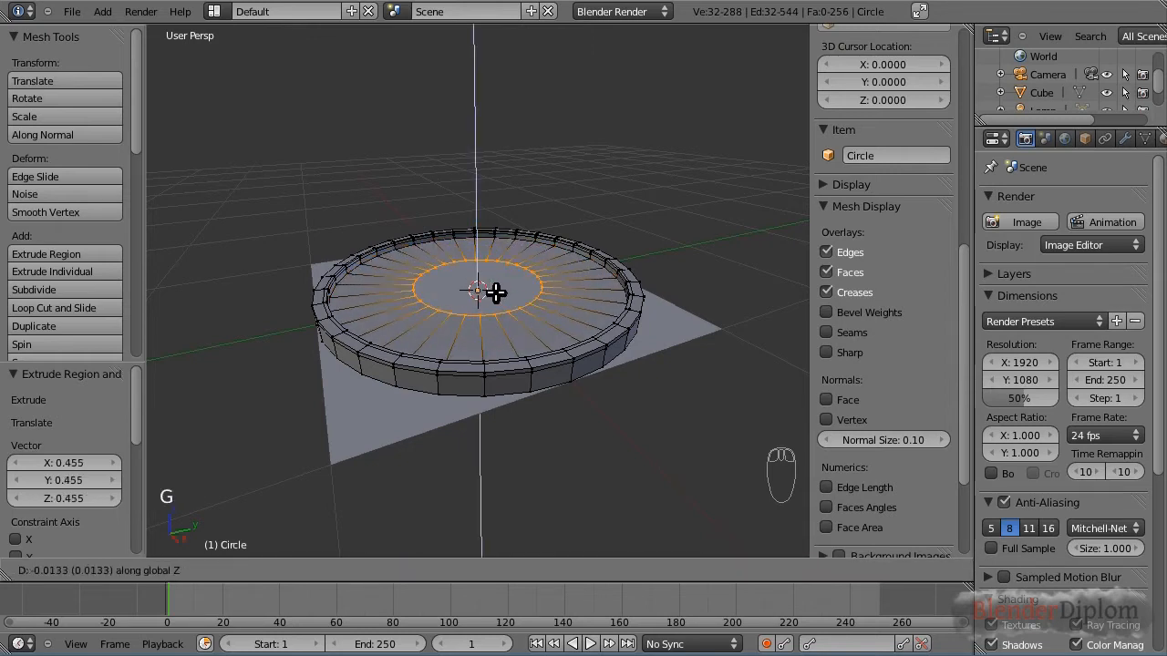
pyautogui.click(496, 292)
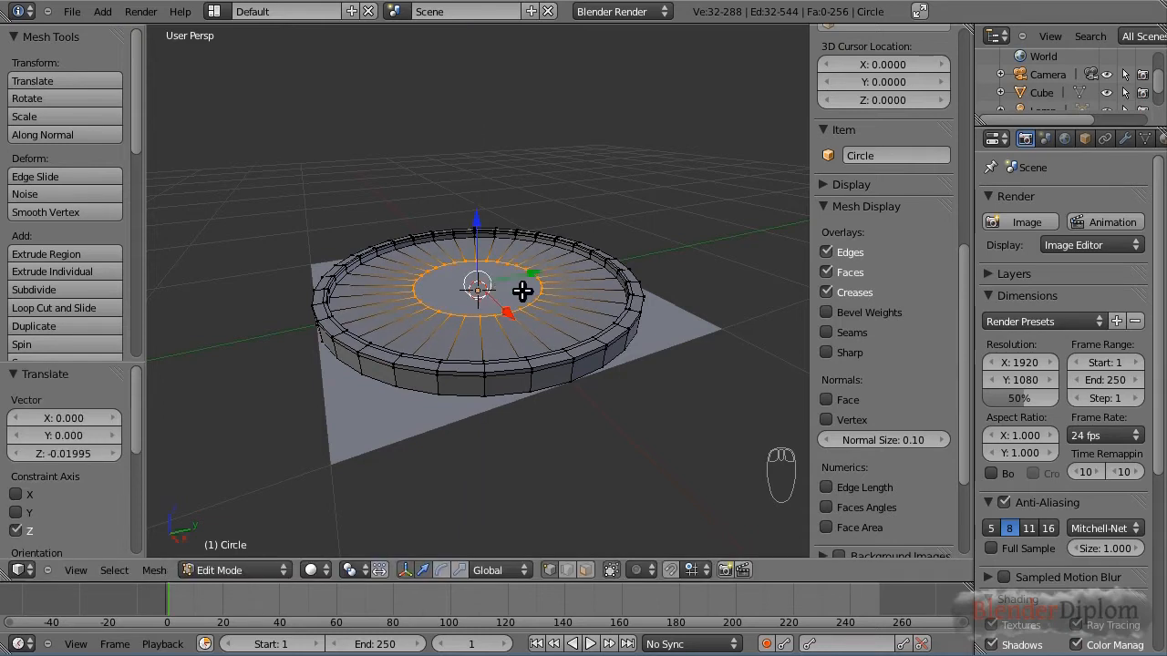
# Extrude the floor loop inward at a scale of about 0.497 and merge the new vertices at center.
pyautogui.press('e')
pyautogui.press('s')
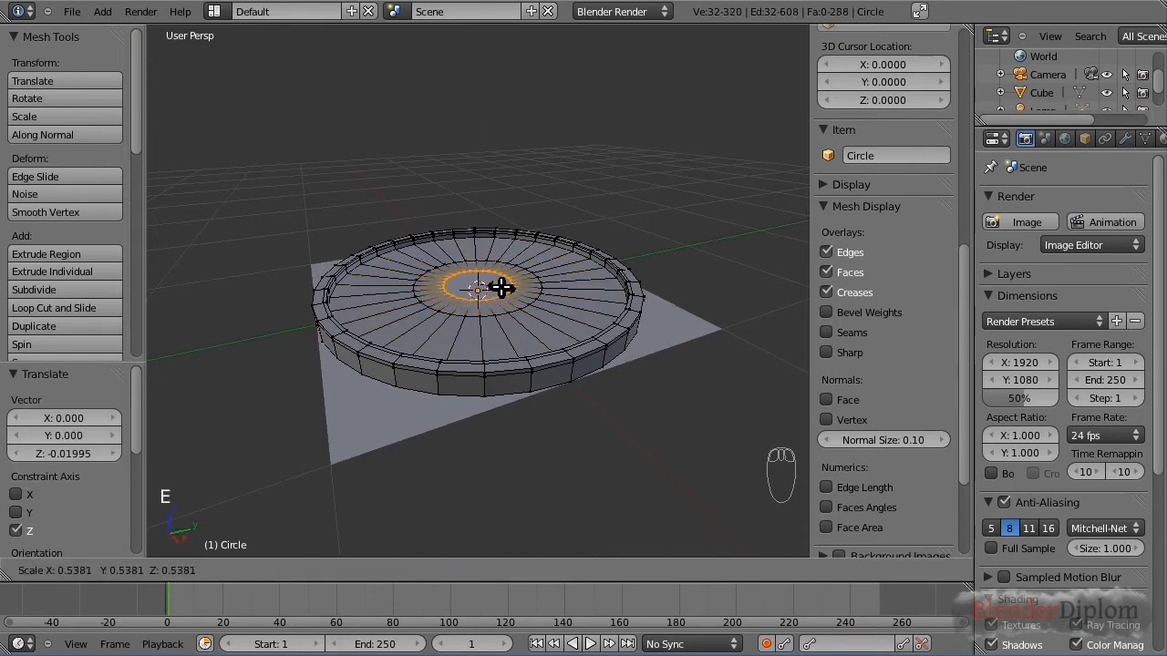
pyautogui.click(499, 287)
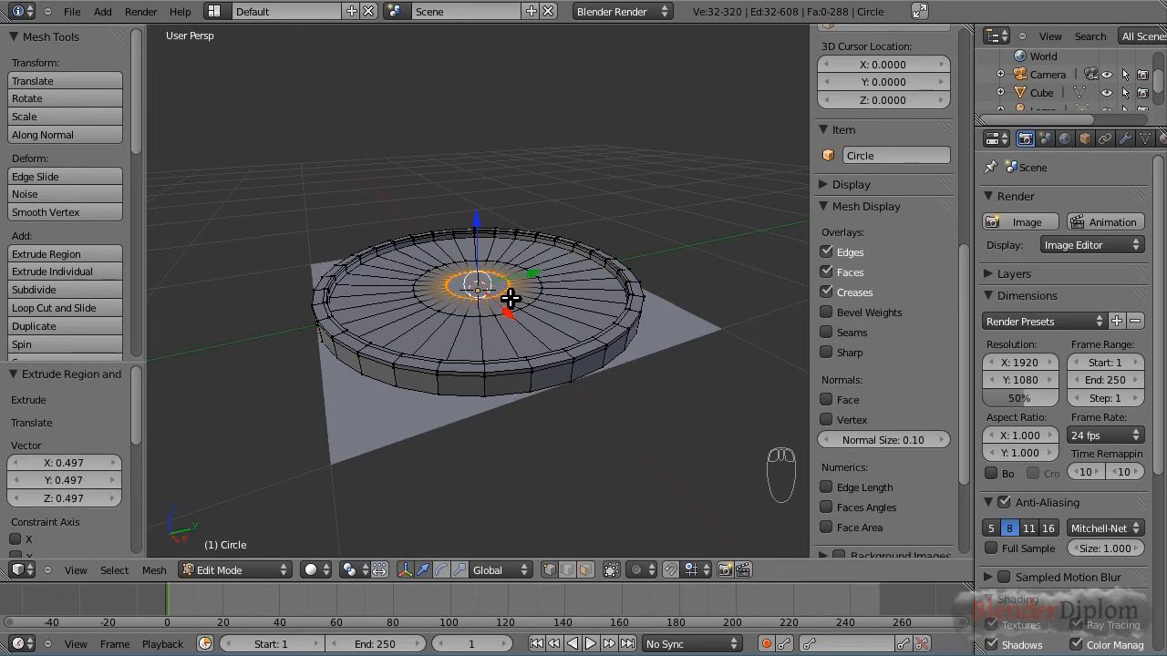
pyautogui.hotkey('alt', 'm')
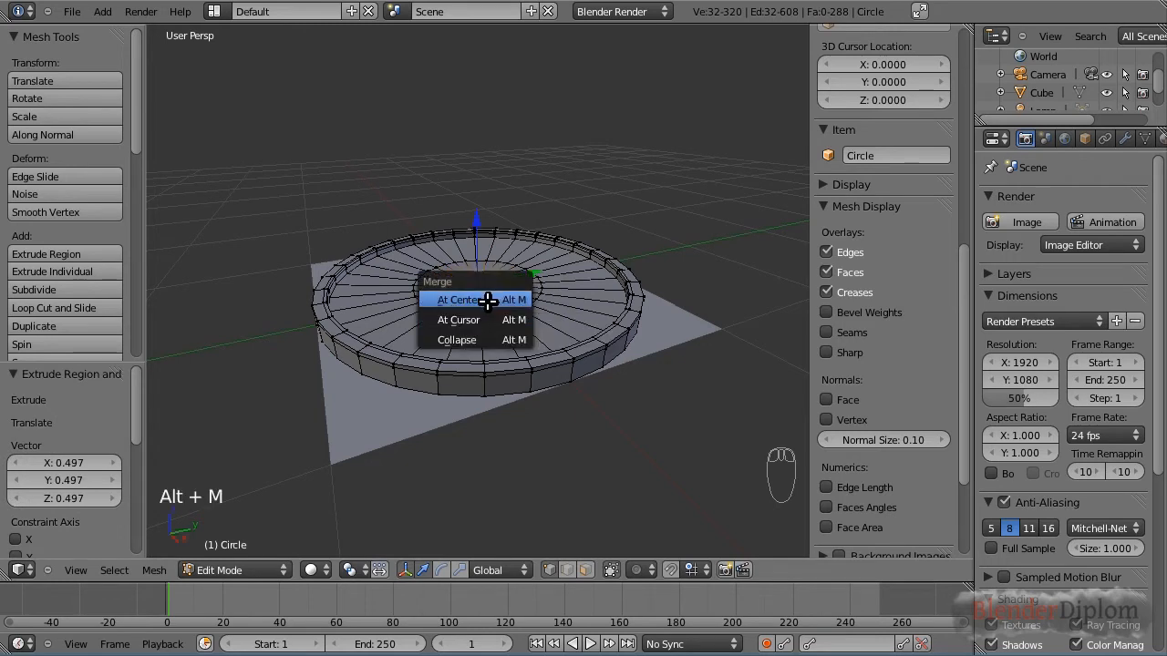
pyautogui.click(489, 300)
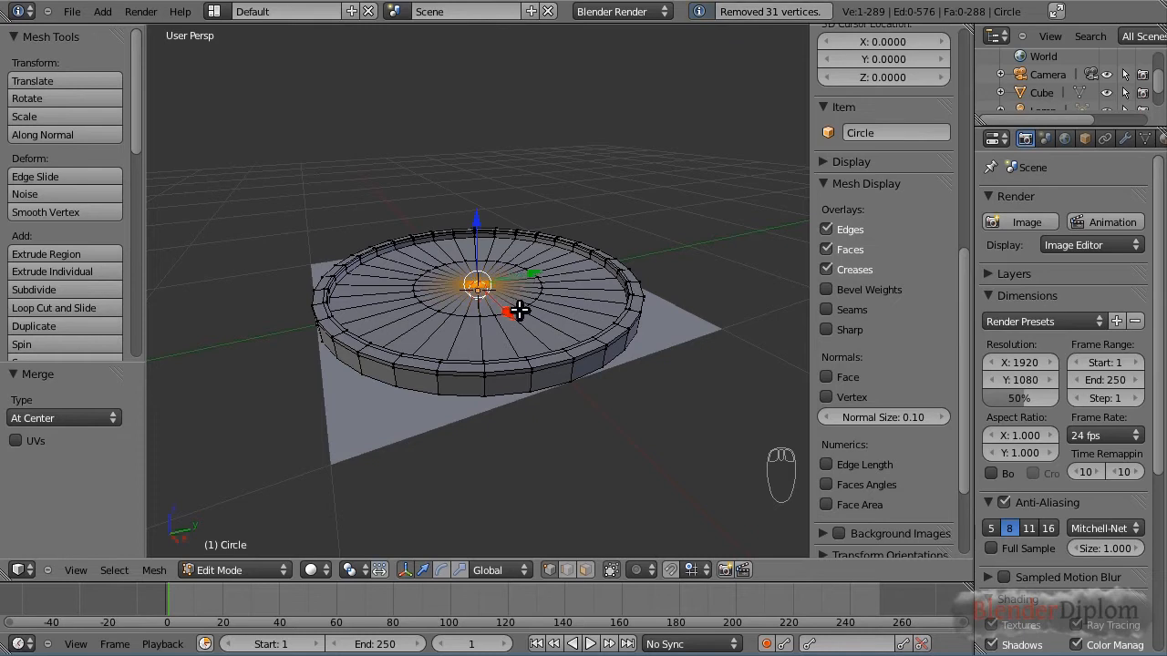
# Return the disc to Object Mode and apply smooth shading to it.
pyautogui.press('Tab')
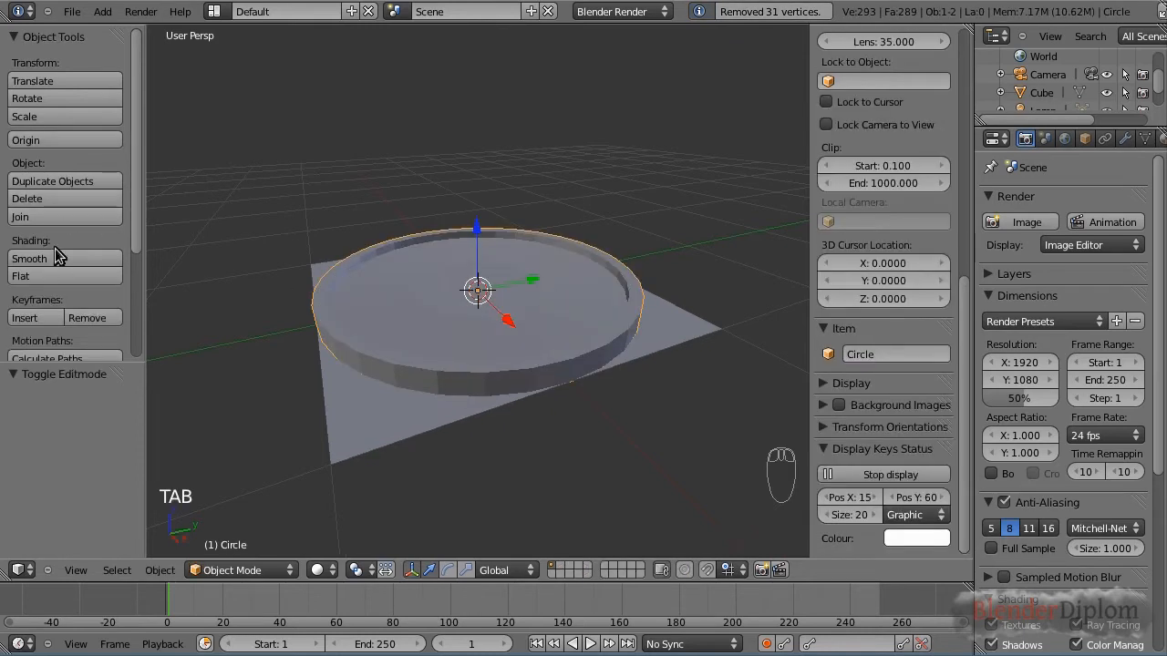
pyautogui.click(95, 259)
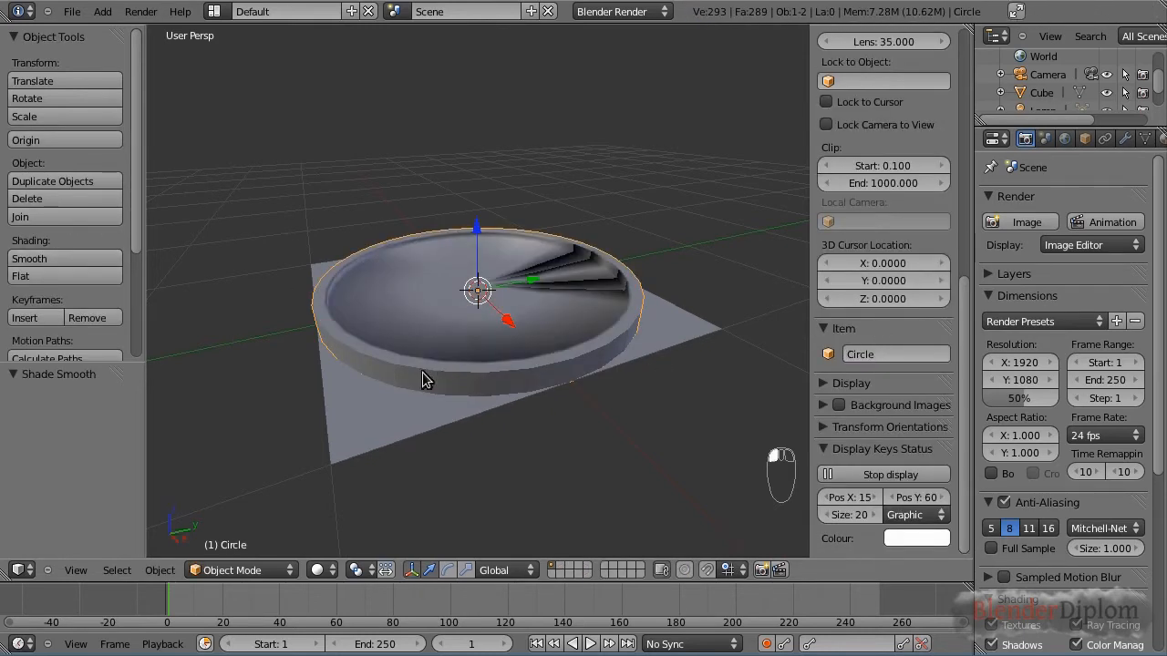
# Recalculate the normals of the disc's entire mesh in Edit Mode so they are consistent, and return to Object Mode.
pyautogui.press('Tab')
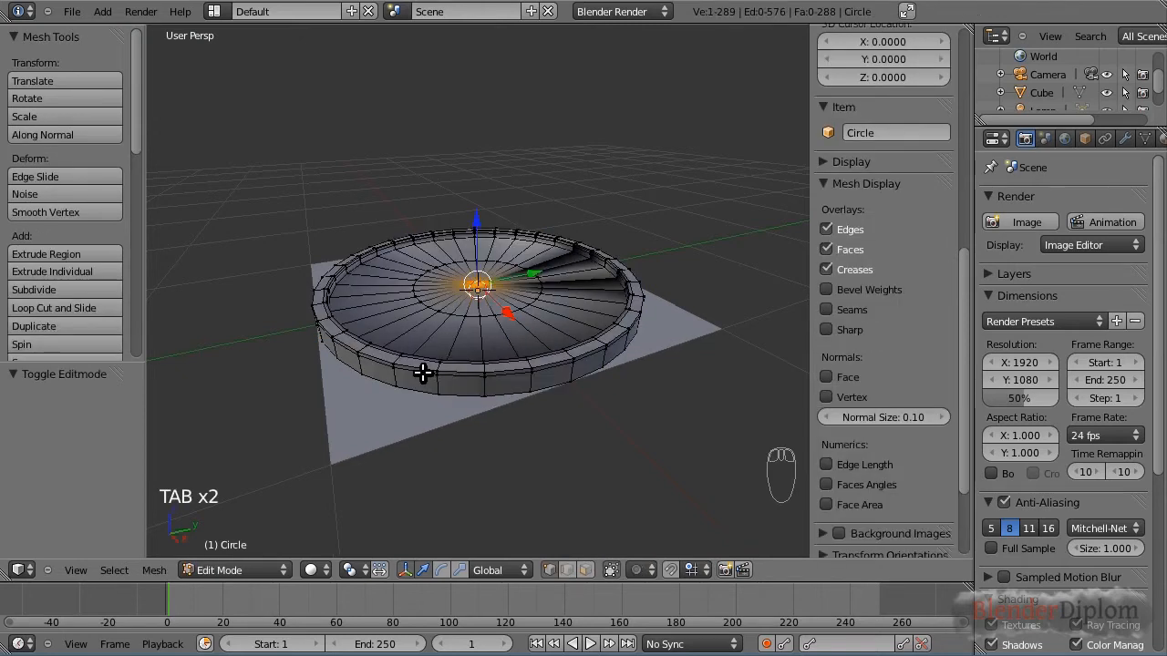
pyautogui.press('a')
pyautogui.press('a')
pyautogui.press('a')
pyautogui.press('a')
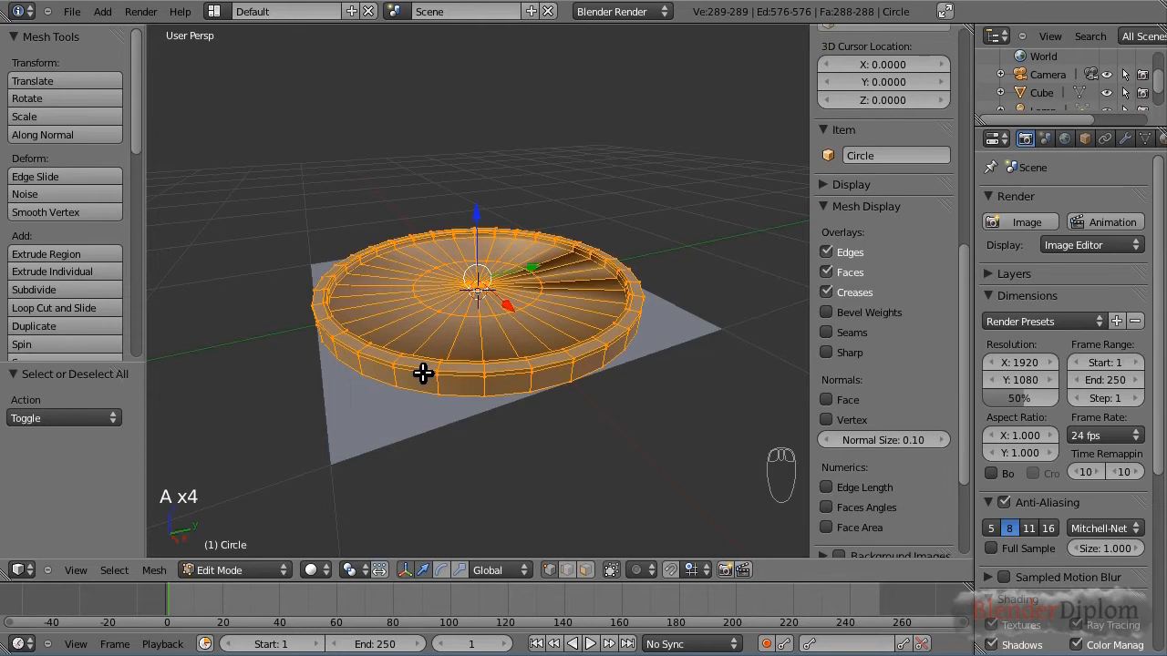
pyautogui.hotkey('ctrl', 'n')
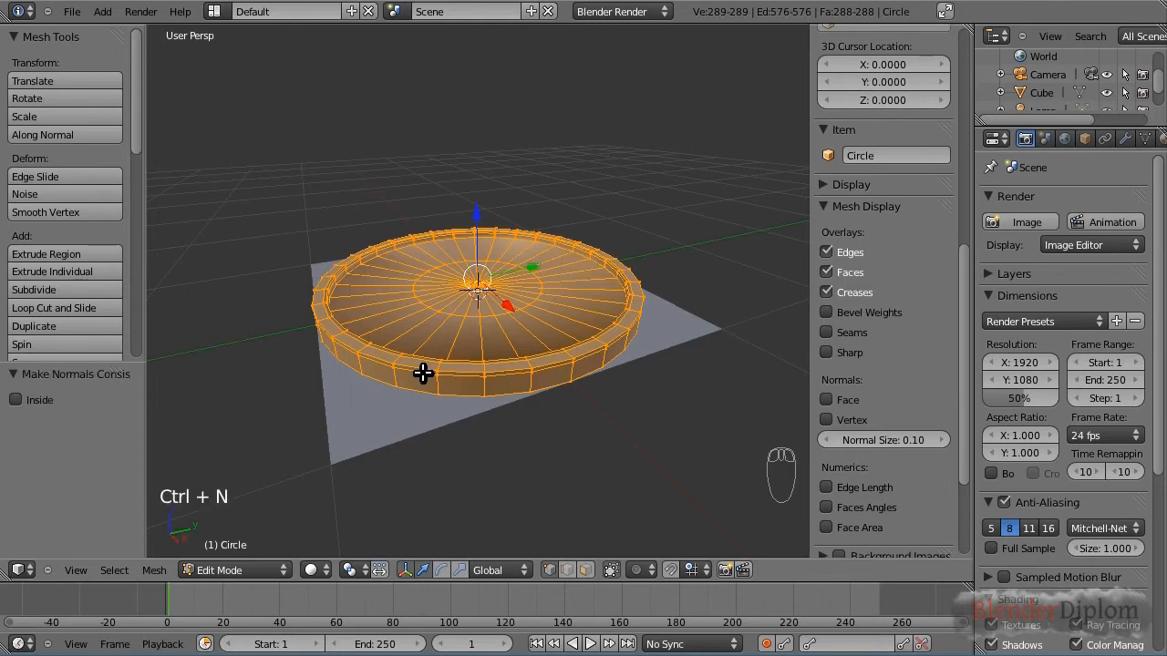
pyautogui.press('Tab')
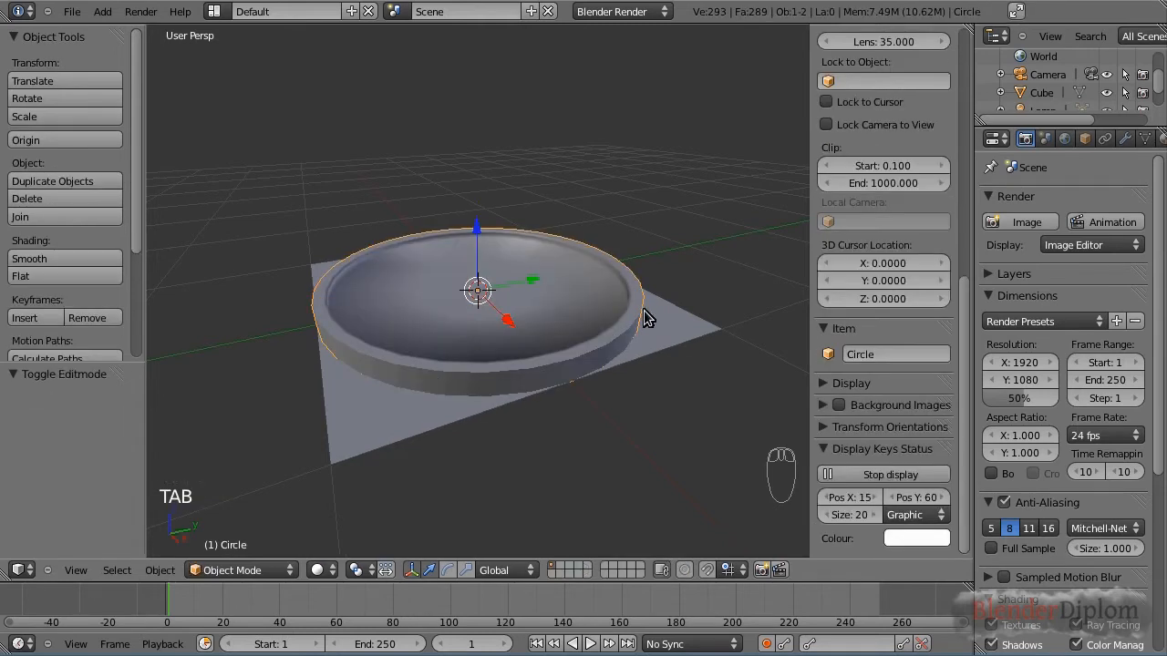
# Add a Subdivision Surface modifier to the disc with view and render subdivisions both set to 3.
pyautogui.click(1125, 139)
pyautogui.click(1062, 222)
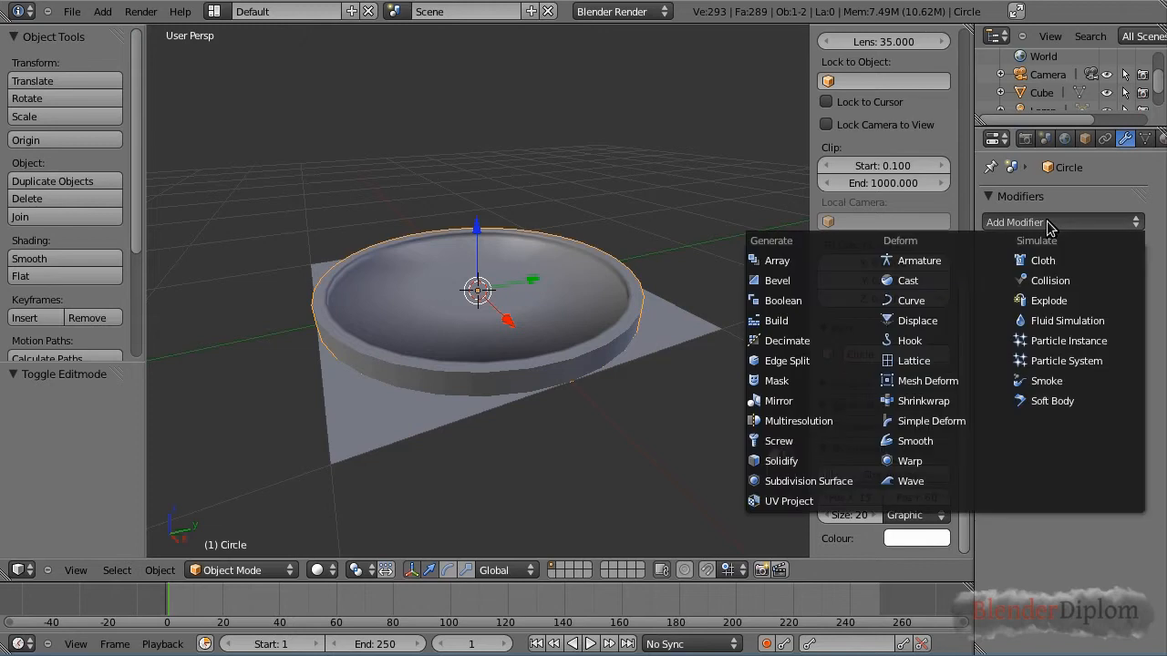
pyautogui.click(822, 479)
pyautogui.click(1047, 347)
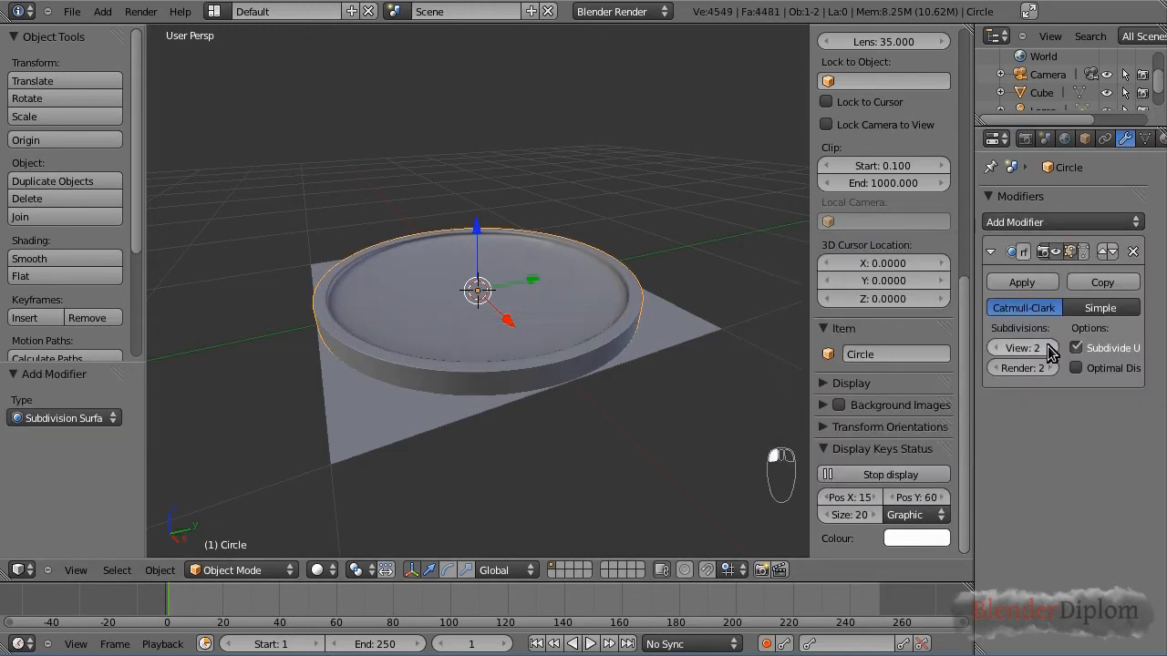
pyautogui.click(1048, 347)
pyautogui.click(1053, 368)
pyautogui.scroll(3, 571, 359)
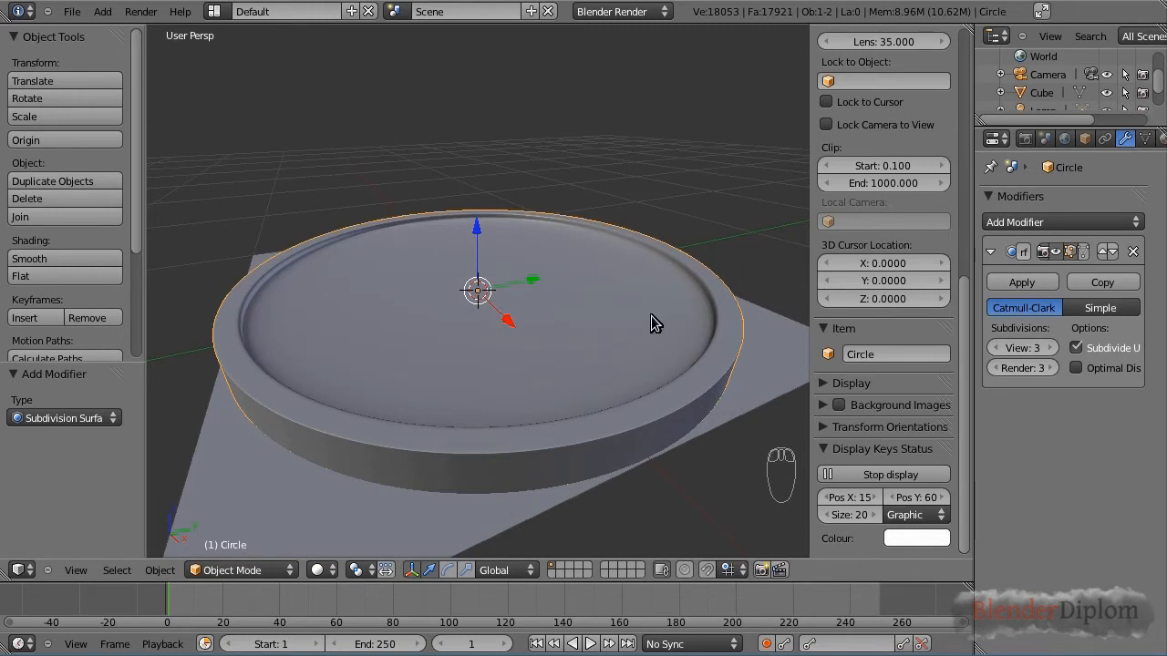
pyautogui.press('Tab')
pyautogui.press('Tab')
# Scale the mesh of the plane under the disc by 5 in Edit Mode.
pyautogui.moveTo(469, 365); pyautogui.dragTo(551, 303, button='middle')
pyautogui.scroll(-4, 464, 363)
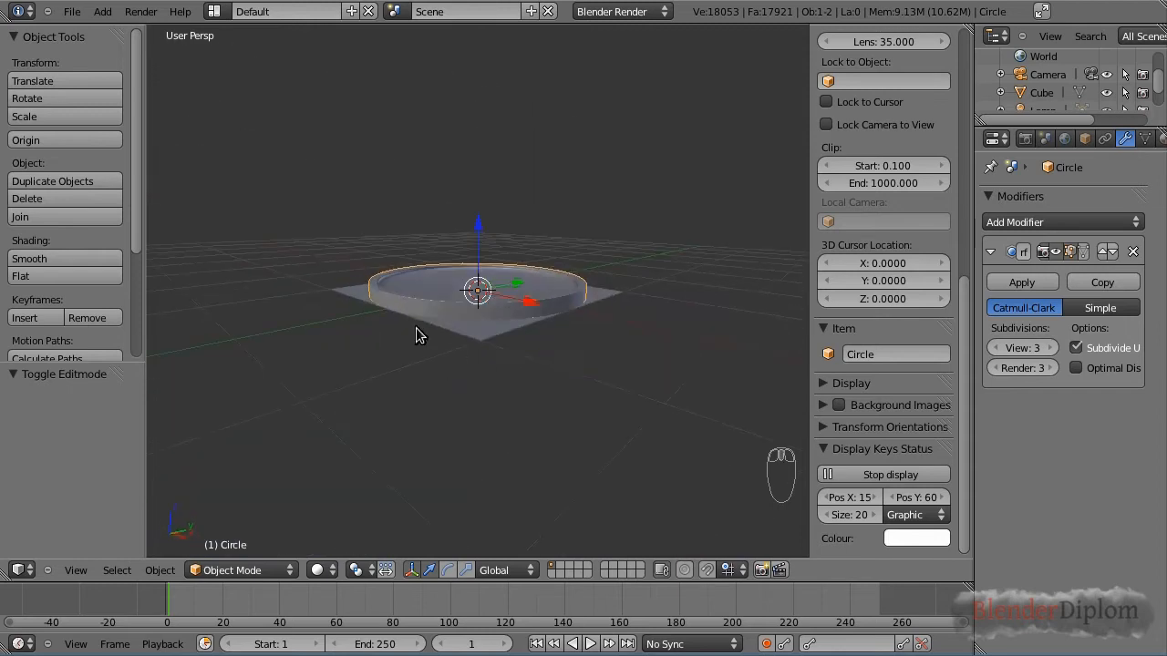
pyautogui.moveTo(417, 332); pyautogui.dragTo(595, 356, button='middle')
pyautogui.rightClick(611, 359)
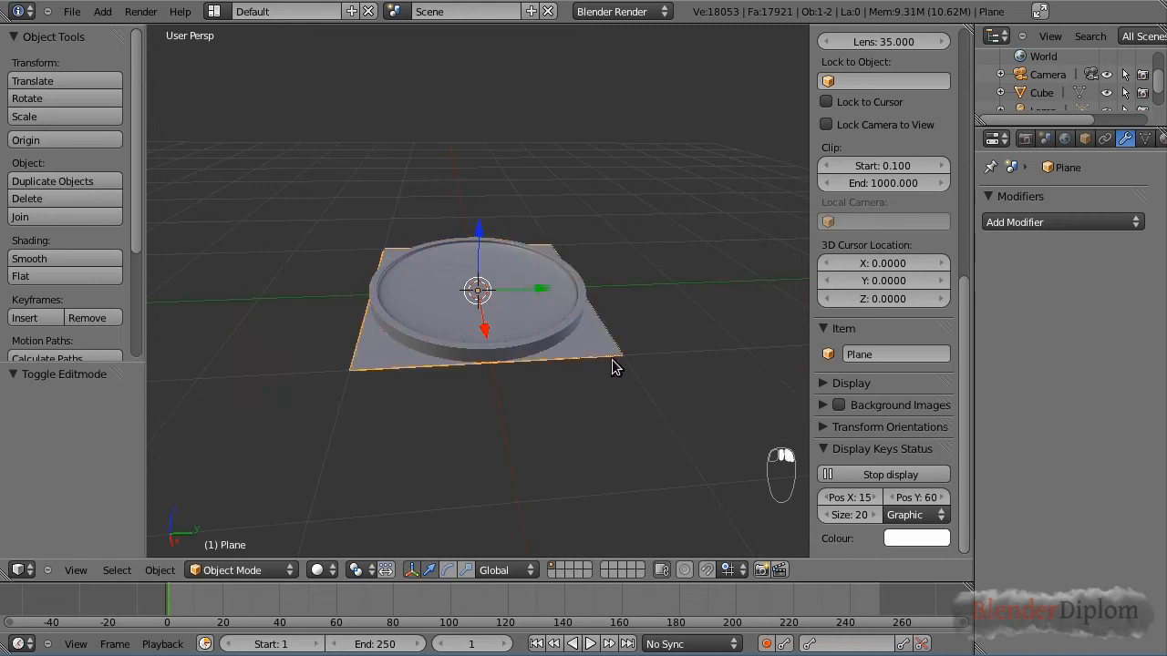
pyautogui.press('Tab')
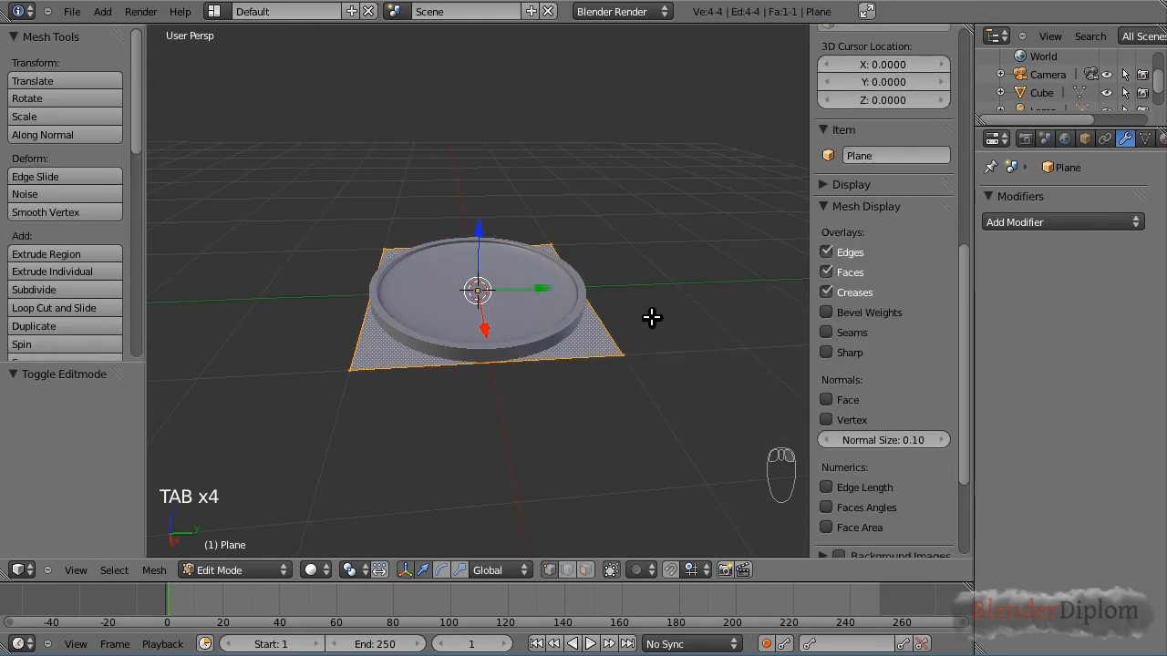
pyautogui.write('s5')
pyautogui.press('Return')
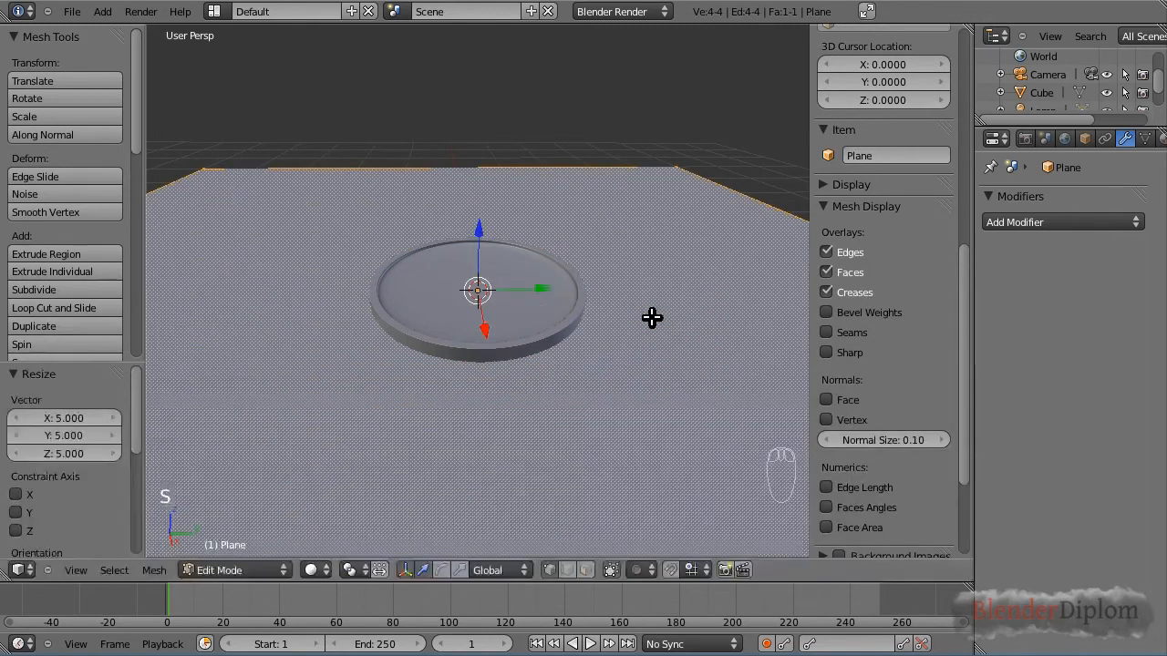
# Extrude the plane's +Y edge outward and upward, about 1.85 along Y and 1.0 along Z, in edge select mode.
pyautogui.scroll(-3, 660, 319)
pyautogui.moveTo(666, 344); pyautogui.dragTo(560, 338, button='middle')
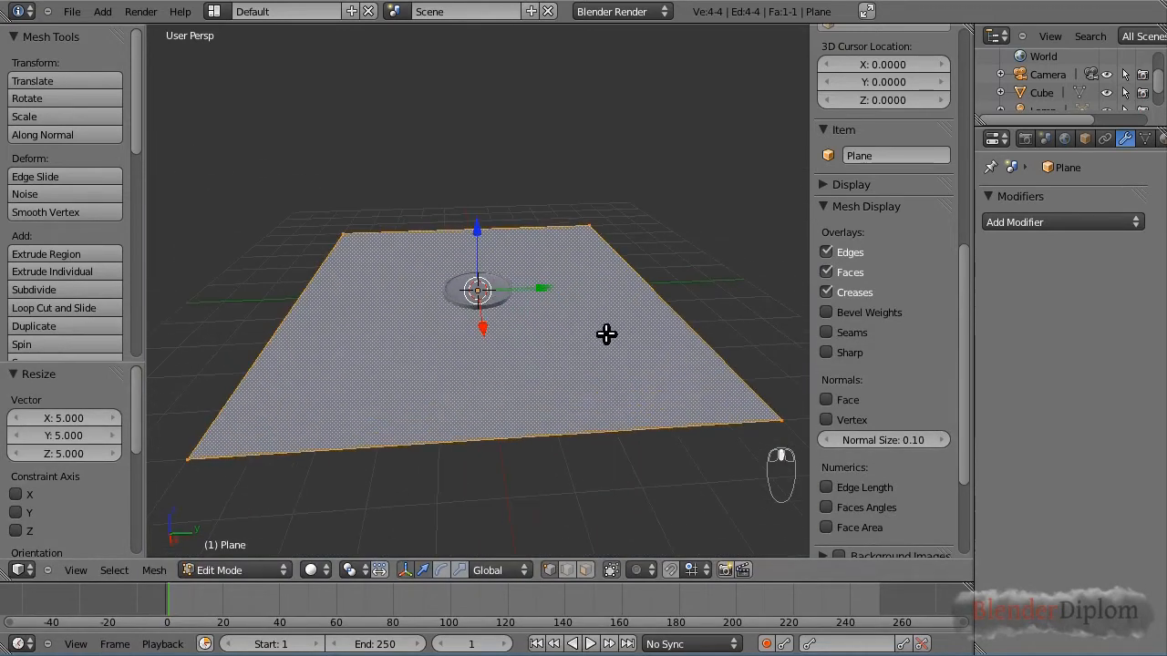
pyautogui.press('KP_3')
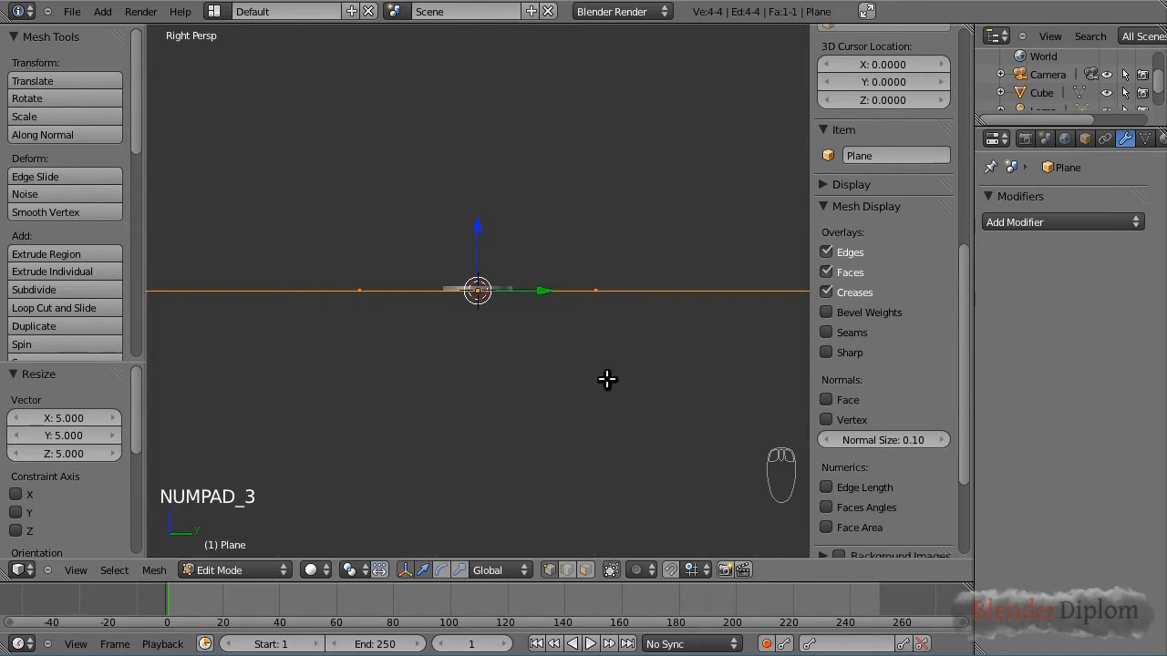
pyautogui.moveTo(607, 380); pyautogui.dragTo(550, 336, button='middle')
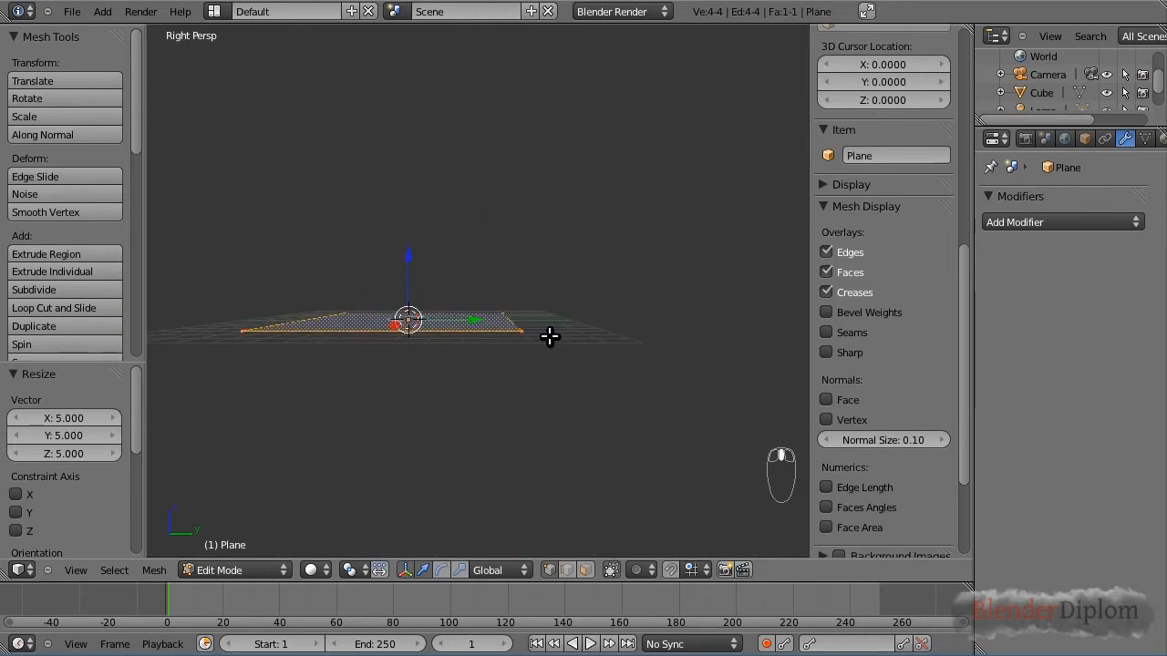
pyautogui.click(567, 570)
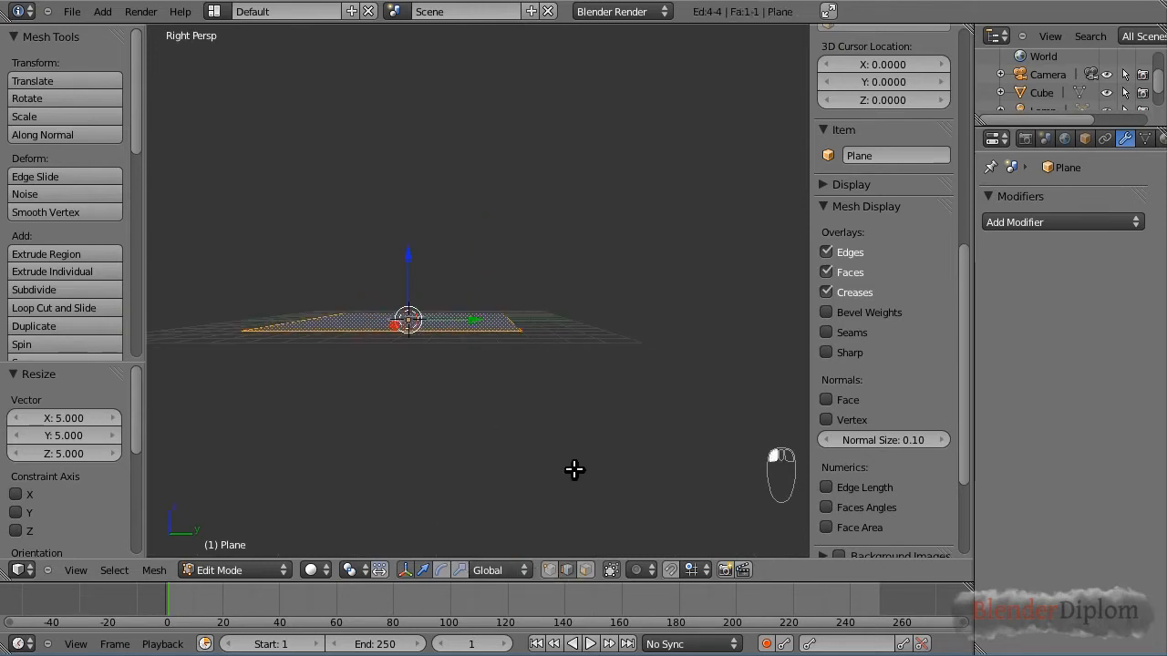
pyautogui.rightClick(511, 321)
pyautogui.scroll(2, 526, 295)
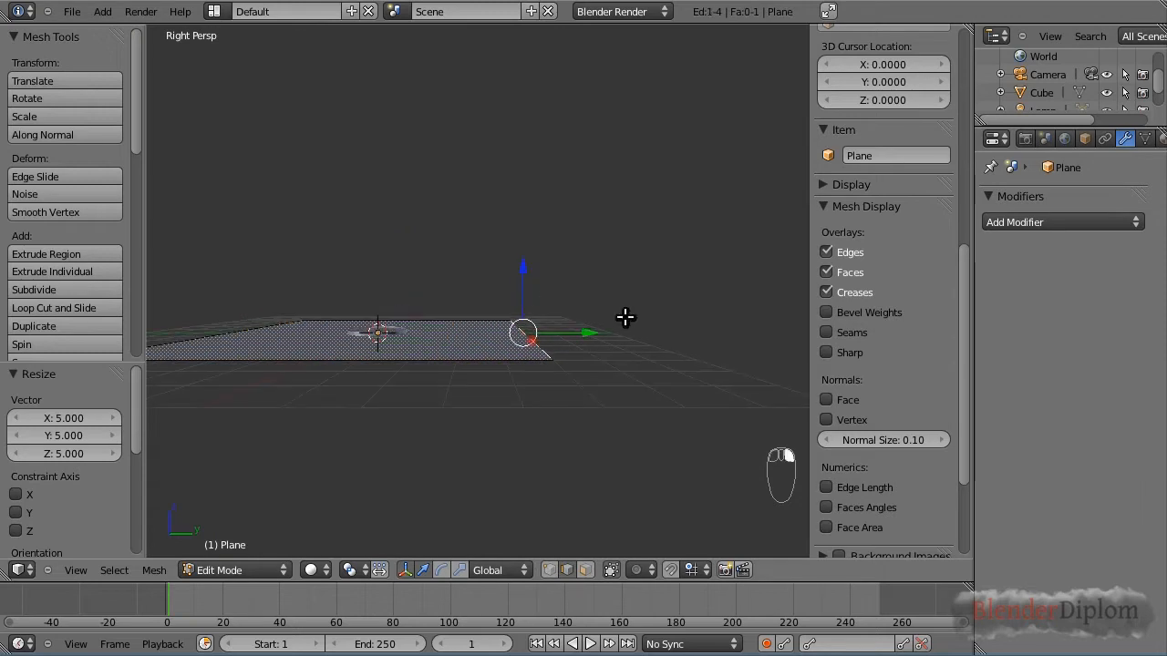
pyautogui.press('e')
pyautogui.click(620, 326)
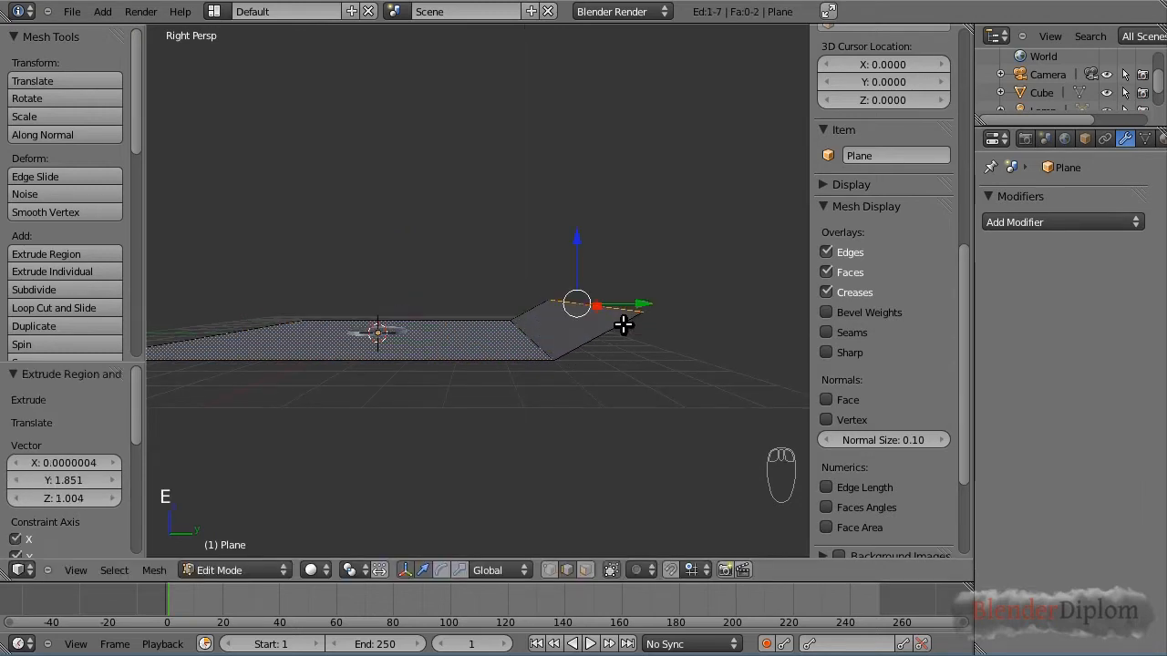
# Extrude the raised edge twice more to form a backdrop, about 1.88 Y and 2.32 Z, and about 1.22 Y and 4.14 Z.
pyautogui.press('e')
pyautogui.click(683, 256)
pyautogui.press('e')
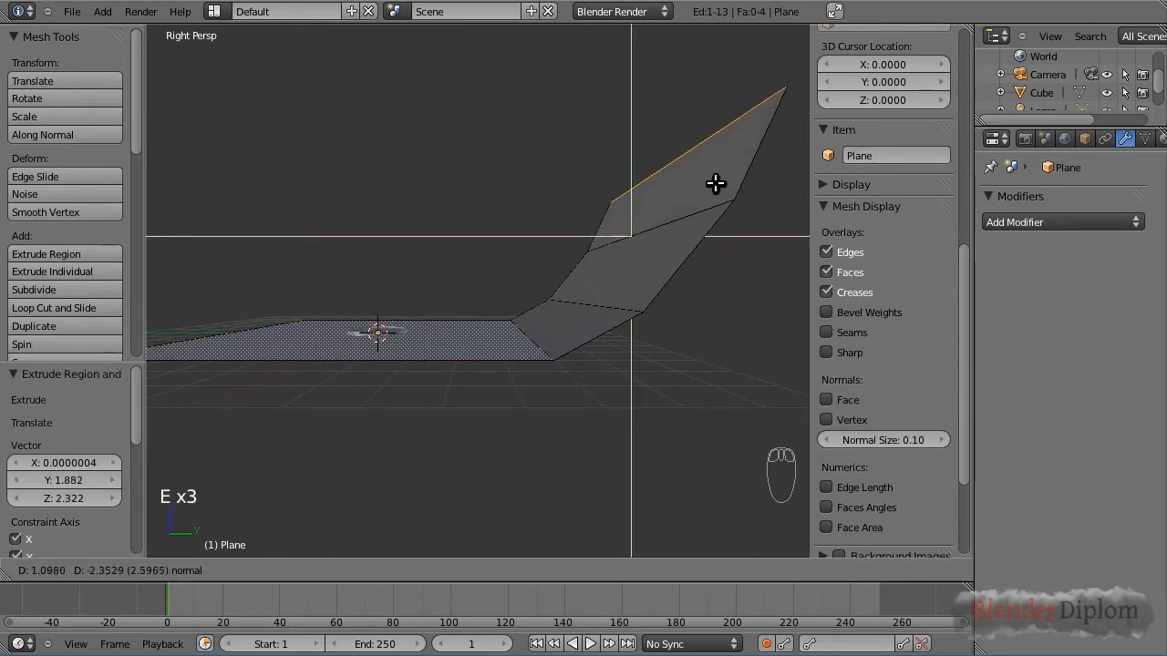
pyautogui.click(718, 137)
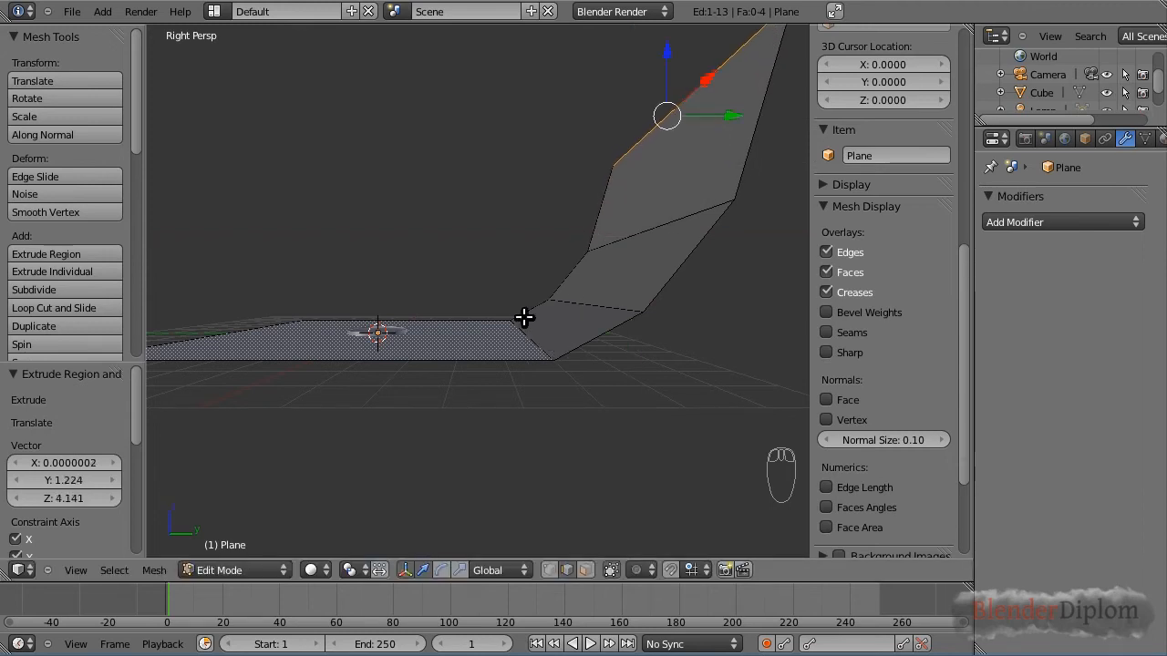
# Shade the backdrop plane smooth and give it a Subdivision Surface modifier with view and render subdivisions set to 3.
pyautogui.press('Tab')
pyautogui.click(52, 256)
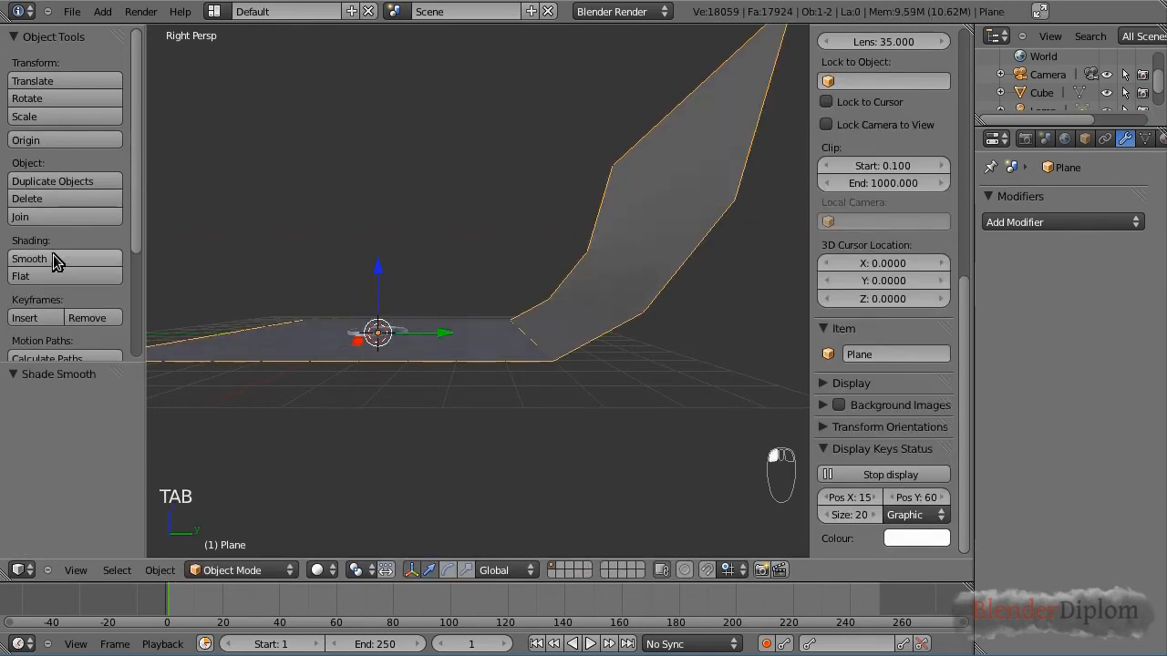
pyautogui.click(1074, 224)
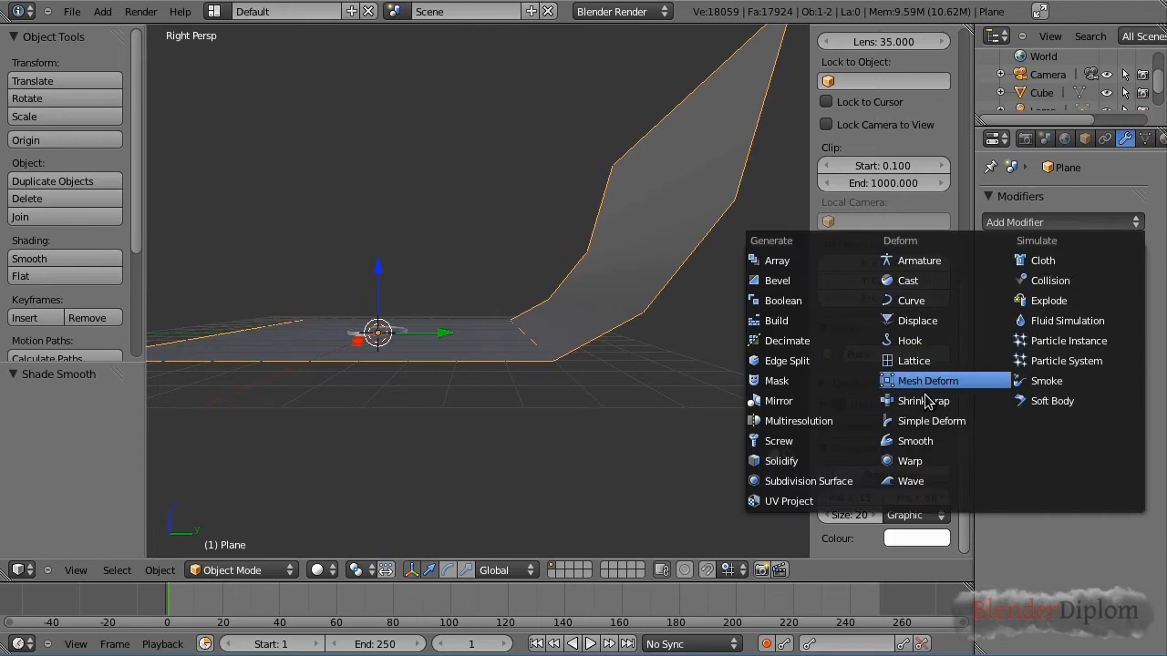
pyautogui.click(793, 481)
pyautogui.click(1050, 347)
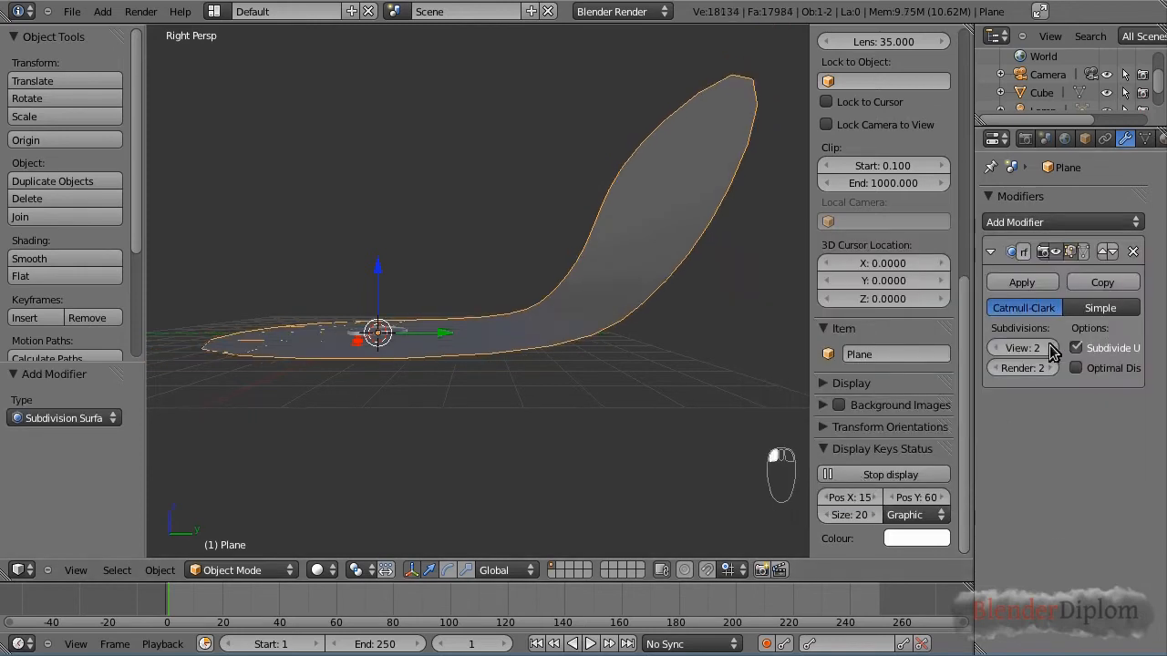
pyautogui.click(1050, 347)
pyautogui.click(1050, 368)
# Add a loop cut running lengthwise through the backdrop mesh and slide it close to its -X edge.
pyautogui.moveTo(547, 410); pyautogui.dragTo(381, 179, button='middle')
pyautogui.moveTo(509, 212); pyautogui.dragTo(490, 188, button='middle')
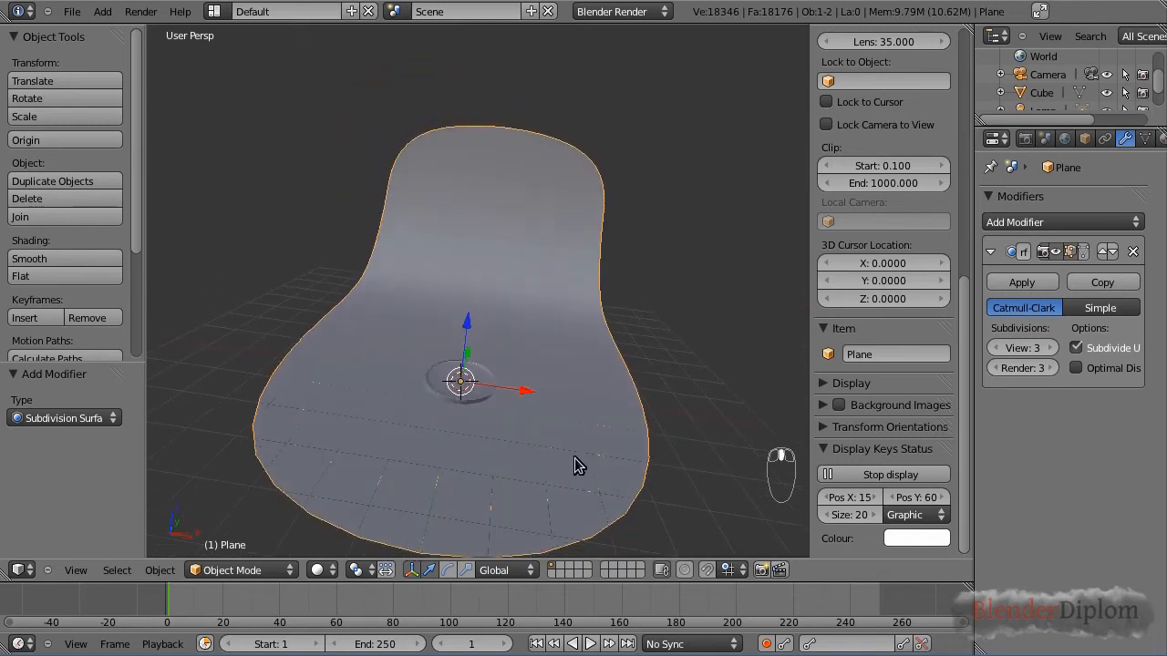
pyautogui.moveTo(574, 457); pyautogui.dragTo(461, 416, button='middle')
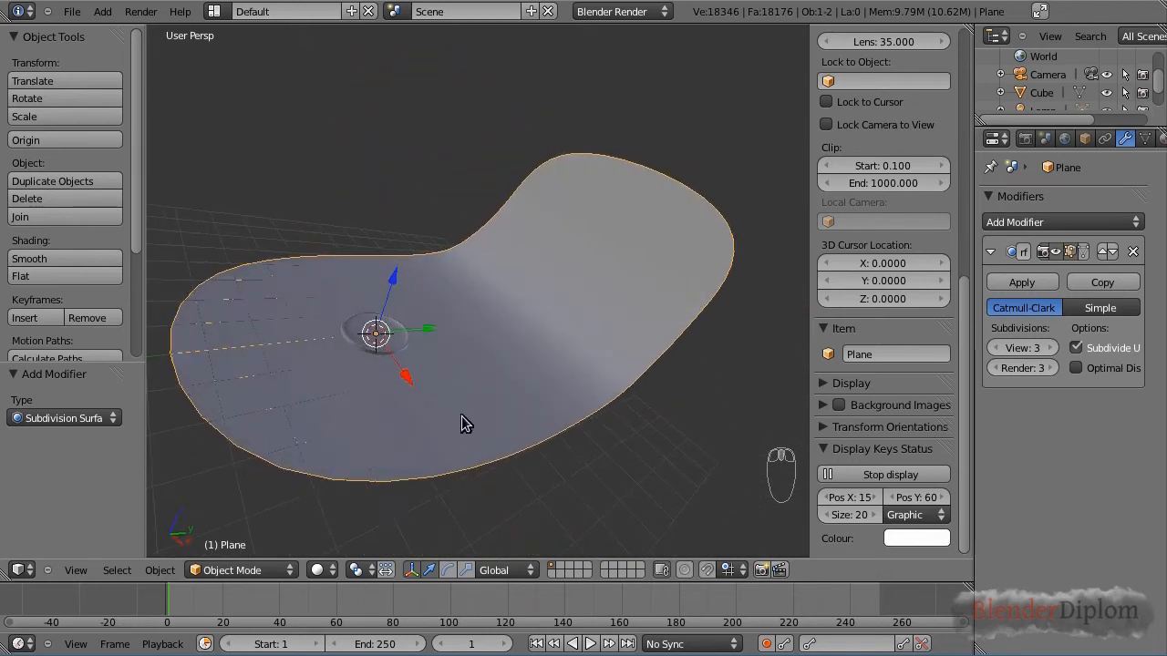
pyautogui.press('Tab')
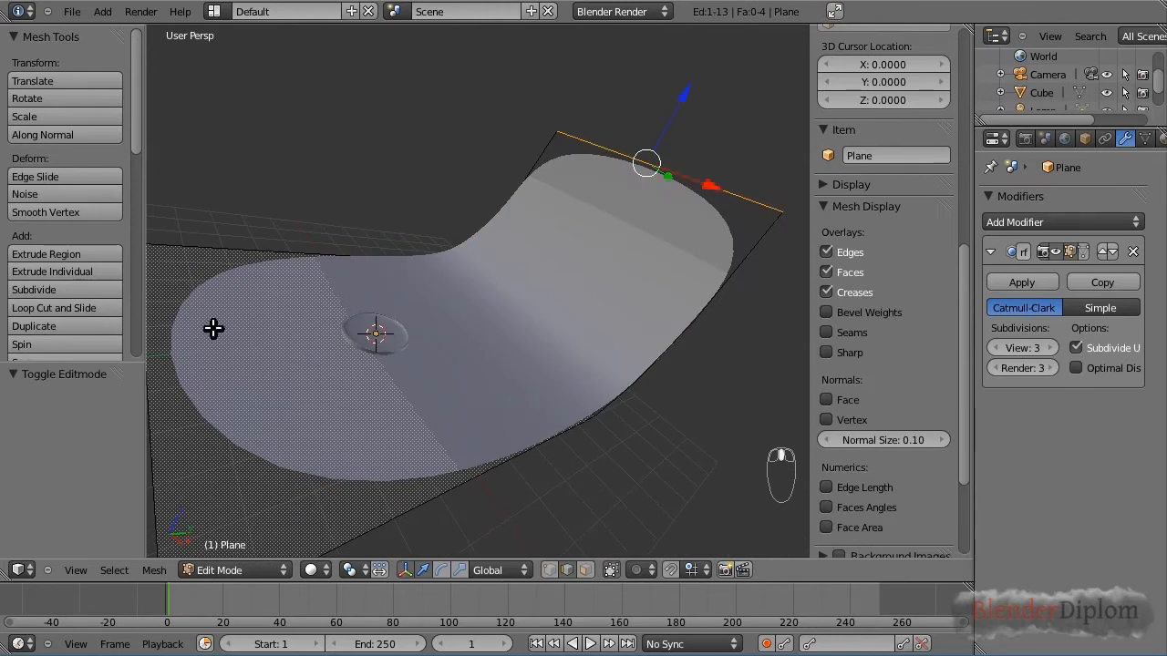
pyautogui.moveTo(213, 328); pyautogui.dragTo(315, 341, button='middle')
pyautogui.hotkey('ctrl', 'r')
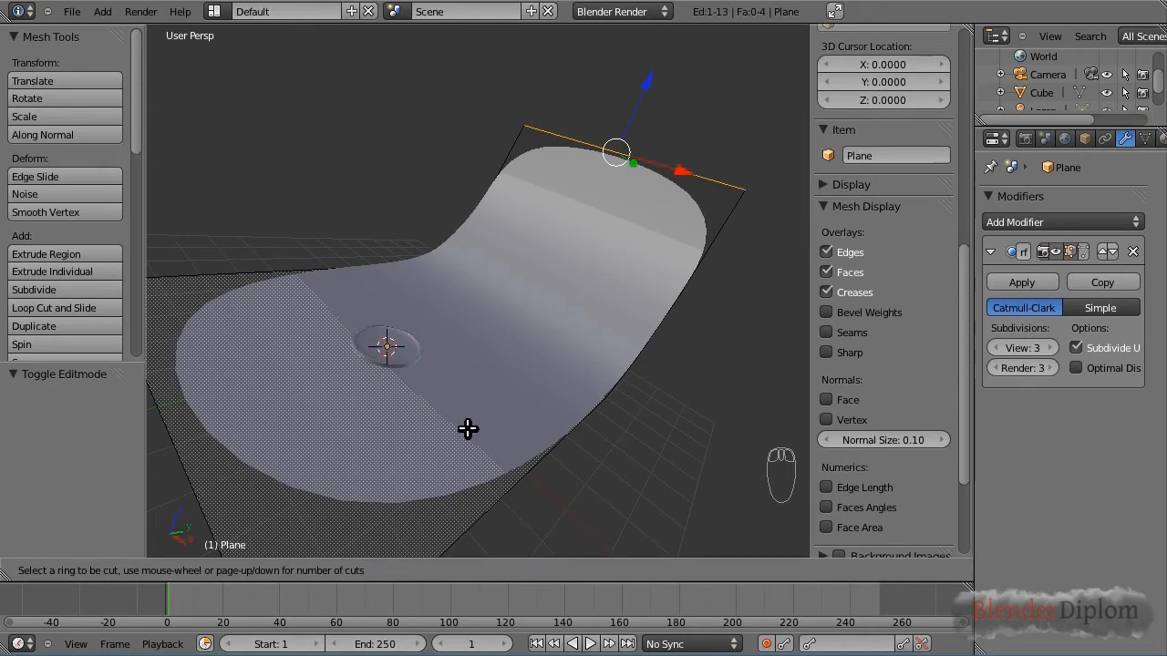
pyautogui.press('Escape')
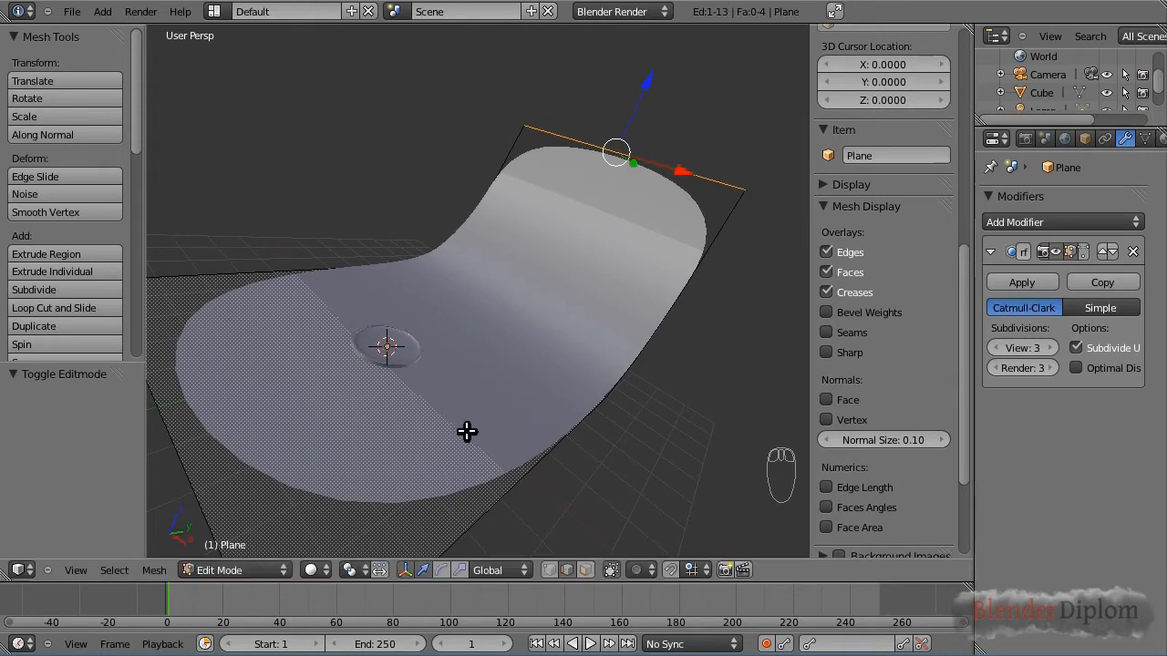
pyautogui.press('a')
pyautogui.press('a')
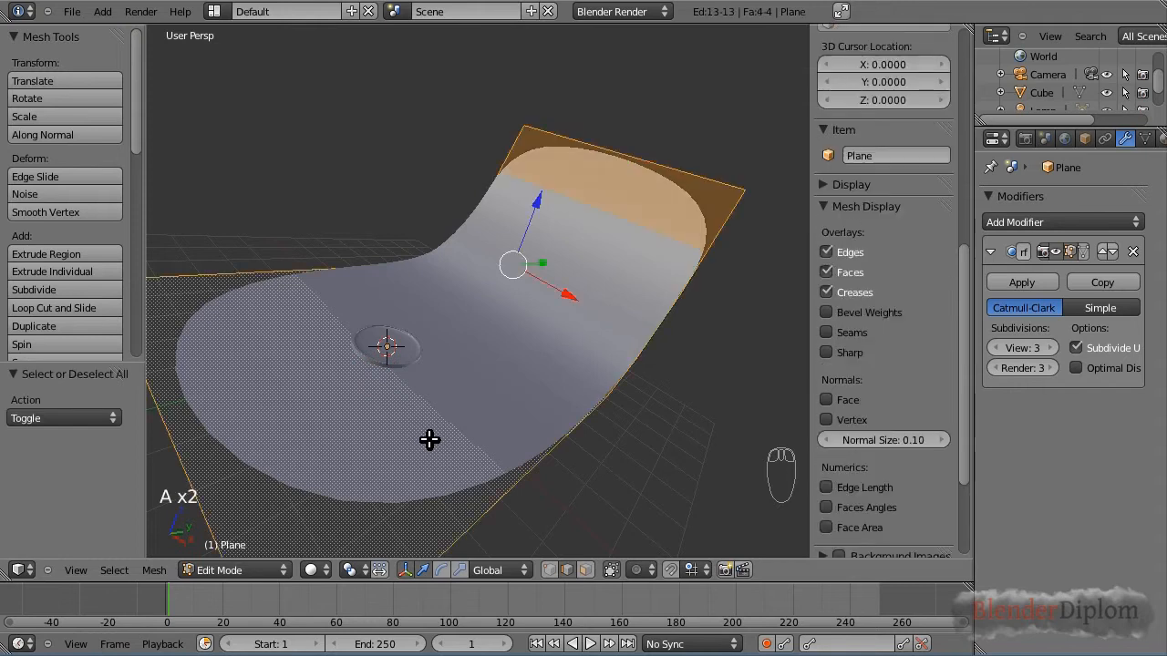
pyautogui.hotkey('ctrl', 'r')
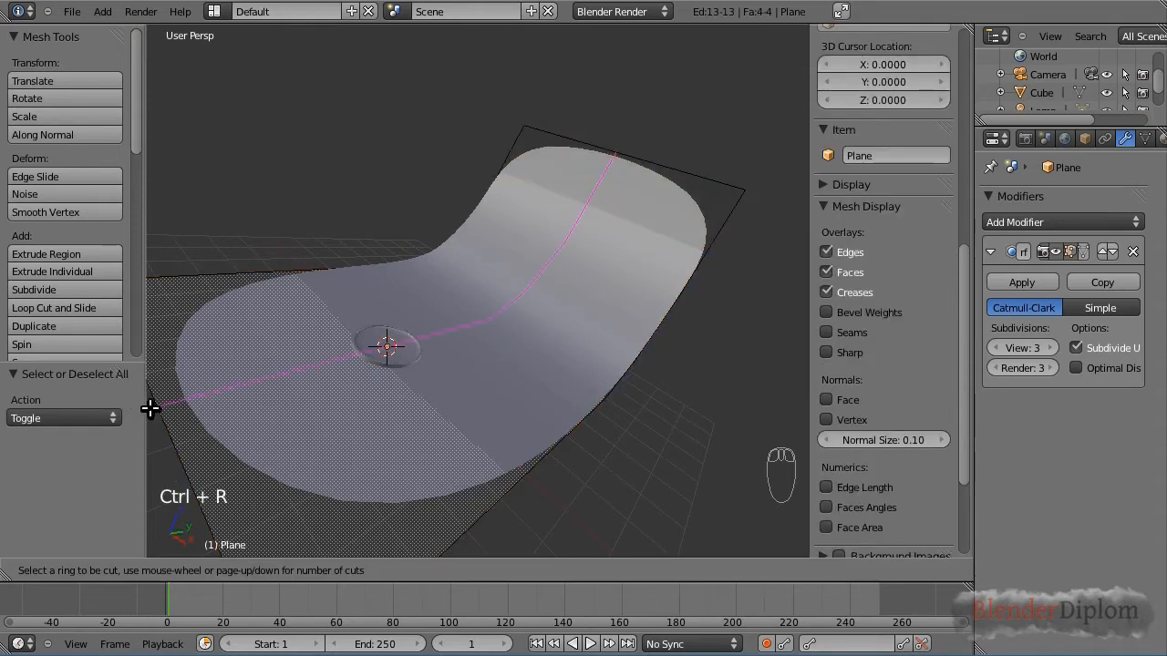
pyautogui.click(160, 410)
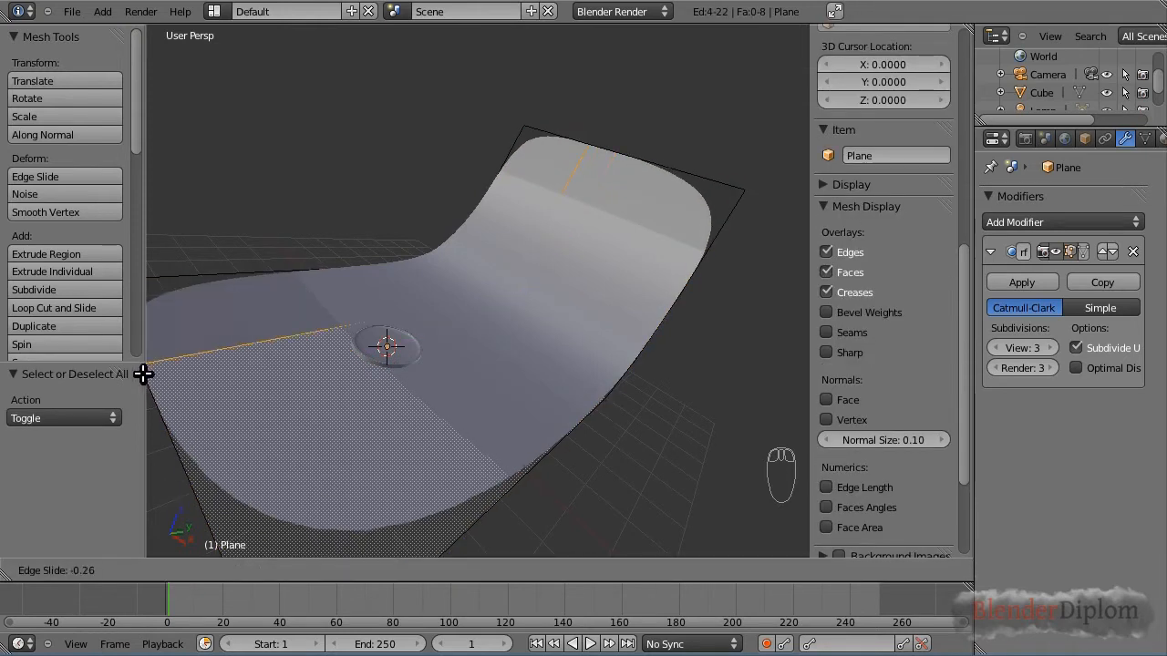
pyautogui.click(119, 280)
# Add a second lengthwise loop cut and slide it about 0.92 towards the backdrop's +X edge.
pyautogui.hotkey('ctrl', 'r')
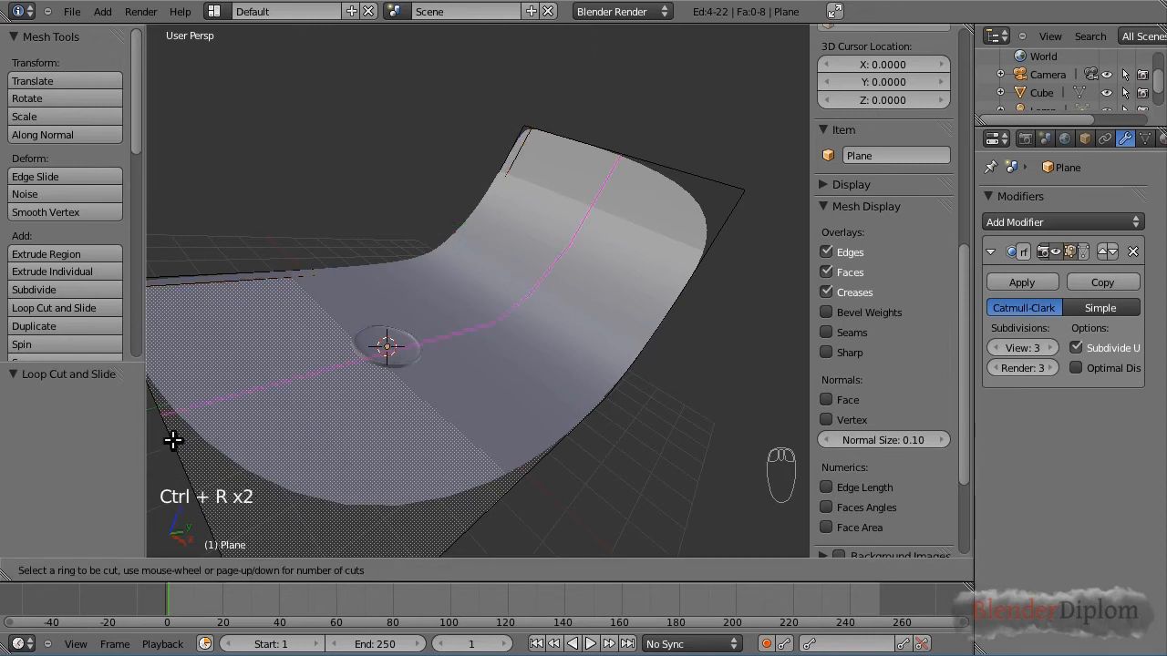
pyautogui.click(189, 445)
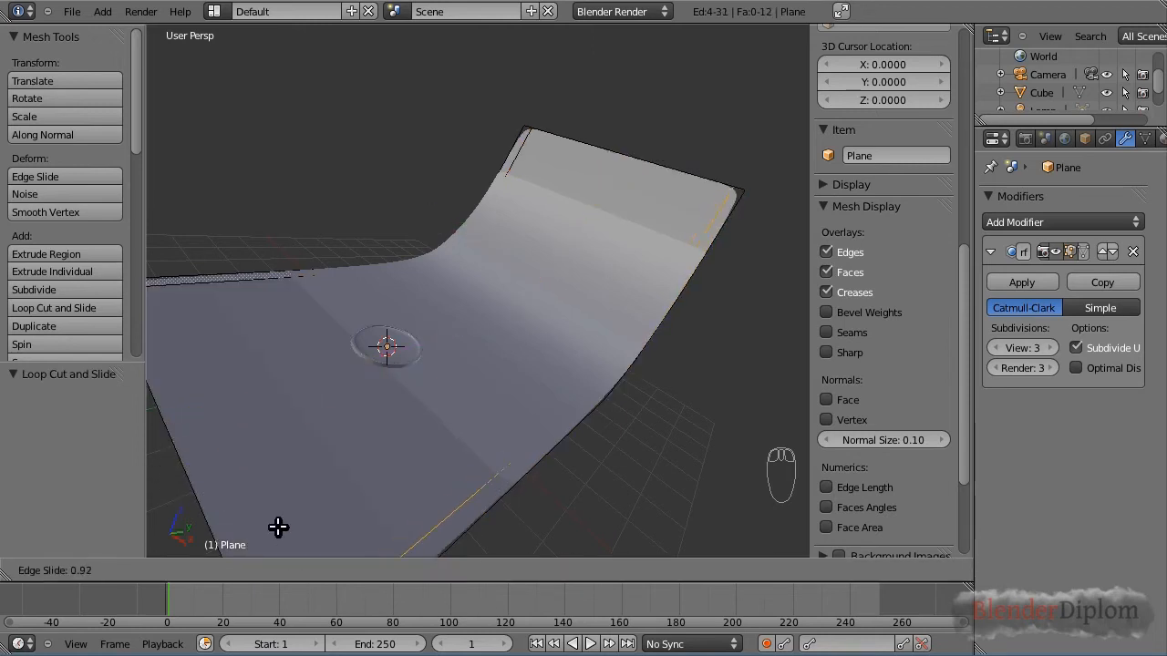
pyautogui.click(280, 530)
# Add a loop cut across the backdrop's width in the flat floor, slide it about 0.23 towards the curve, and return to Object Mode.
pyautogui.moveTo(453, 331); pyautogui.dragTo(408, 413, button='middle')
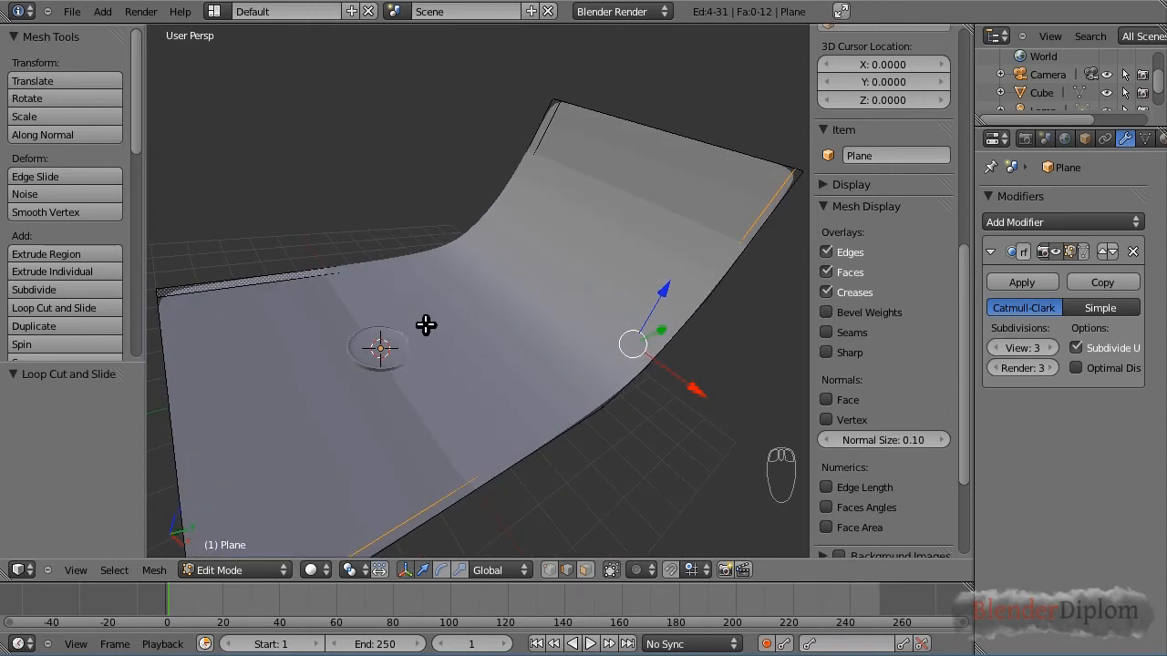
pyautogui.moveTo(296, 292); pyautogui.dragTo(243, 272, button='middle')
pyautogui.scroll(3, 326, 380)
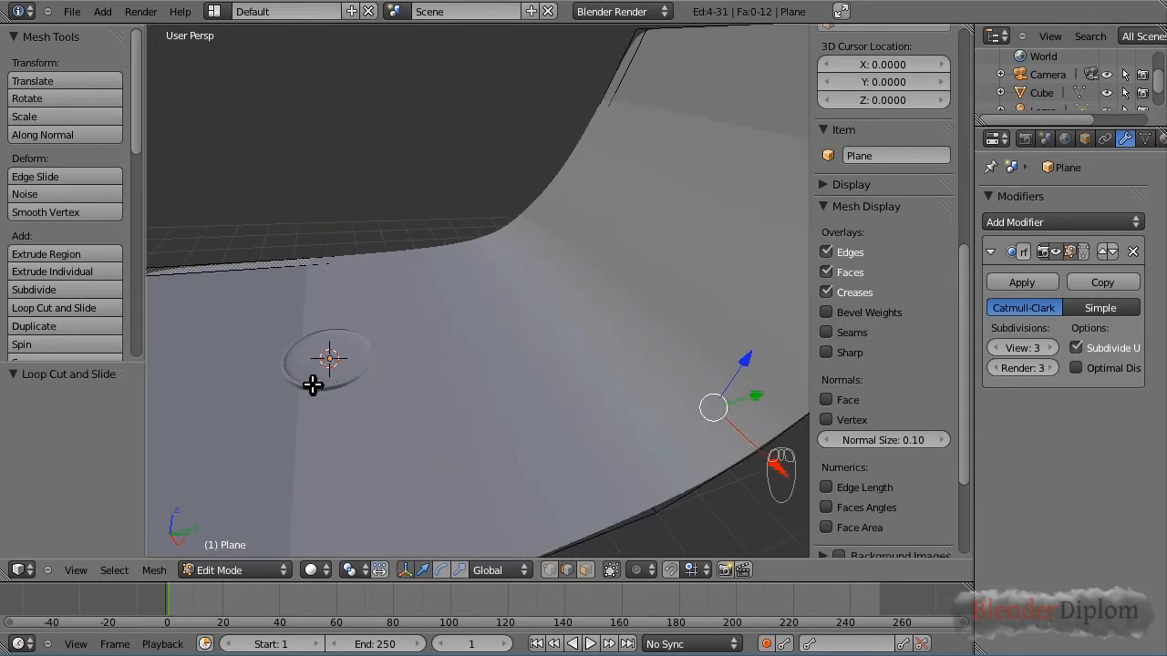
pyautogui.scroll(-4, 314, 387)
pyautogui.hotkey('ctrl', 'r')
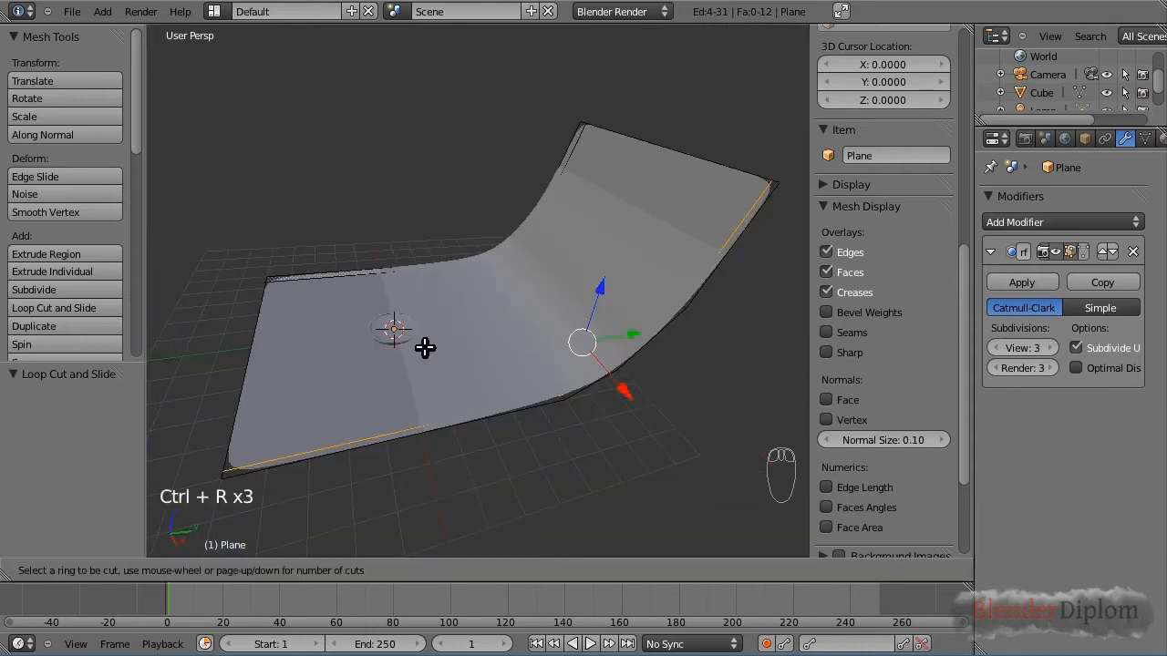
pyautogui.click(378, 276)
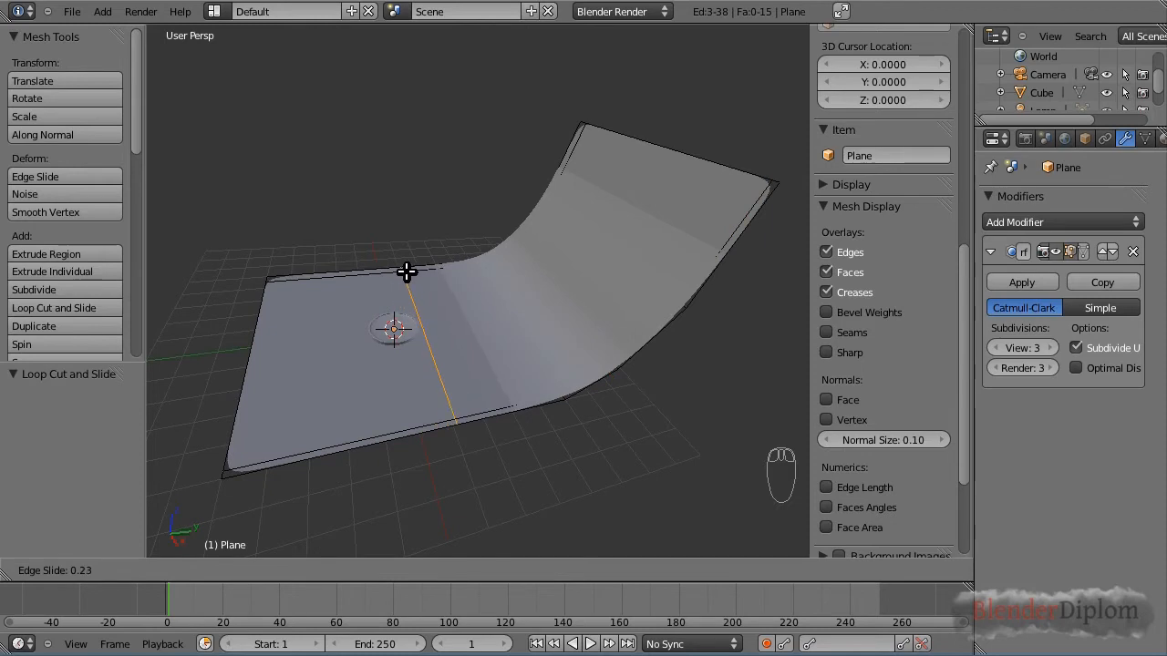
pyautogui.click(407, 271)
pyautogui.moveTo(297, 333); pyautogui.dragTo(517, 294, button='middle')
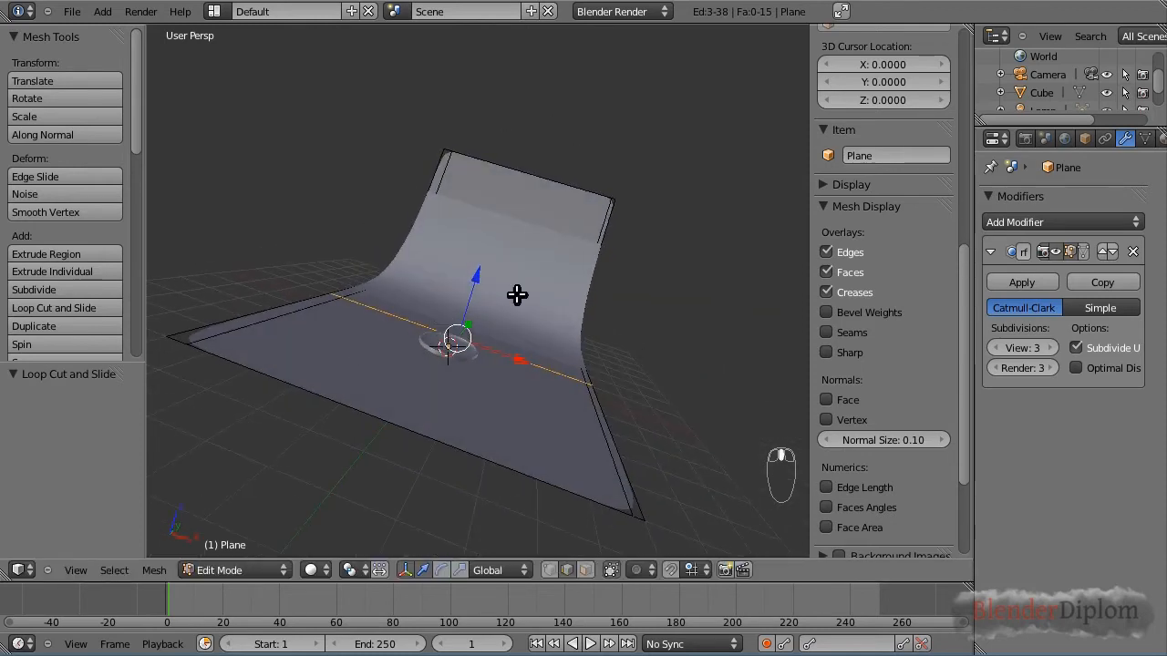
pyautogui.press('Tab')
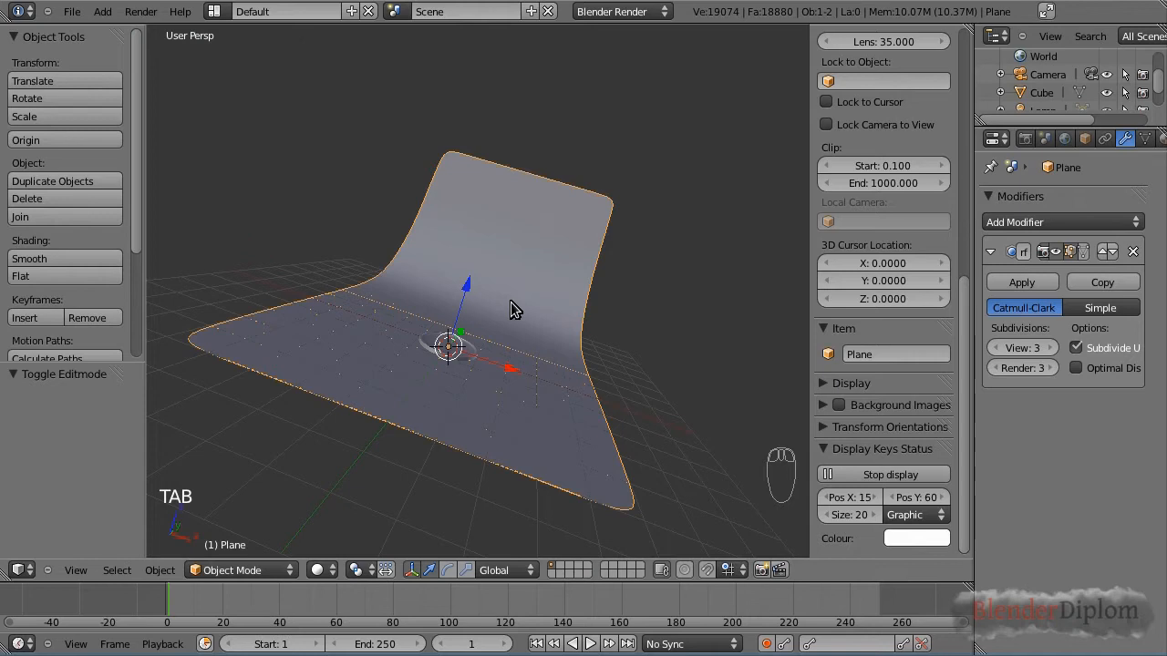
# Select the rimmed disc and give it a new material with a near-black grey diffuse colour.
pyautogui.moveTo(511, 301); pyautogui.dragTo(638, 102, button='middle')
pyautogui.scroll(2, 585, 329)
pyautogui.moveTo(585, 328); pyautogui.dragTo(603, 349, button='middle')
pyautogui.scroll(4, 603, 349)
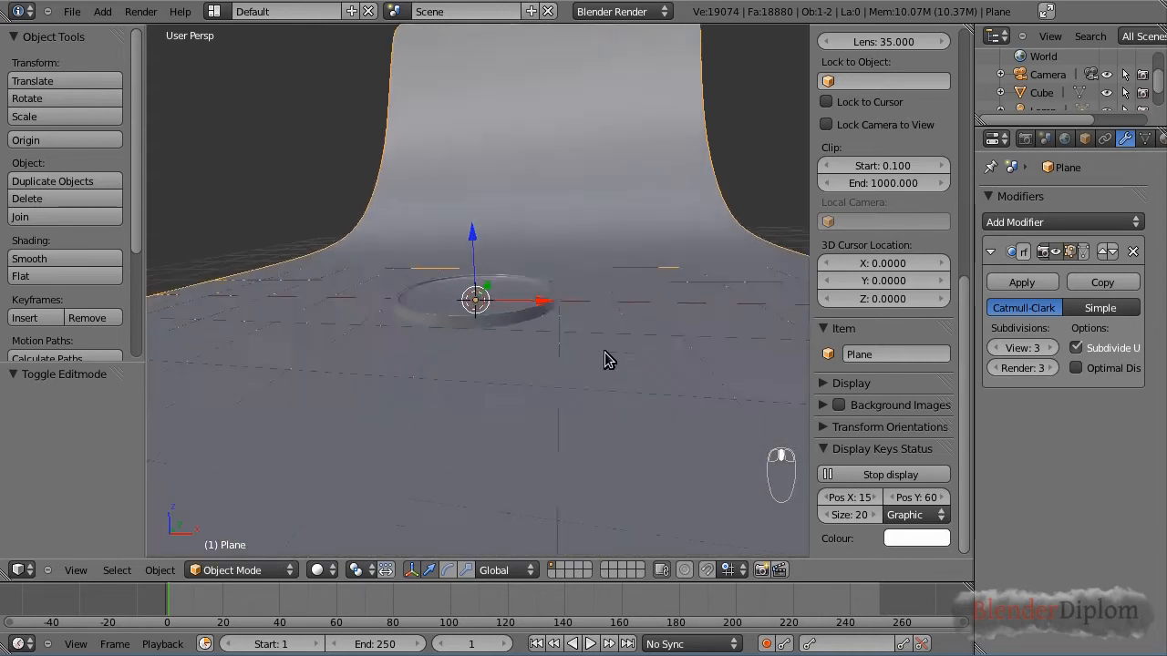
pyautogui.scroll(-5, 600, 350)
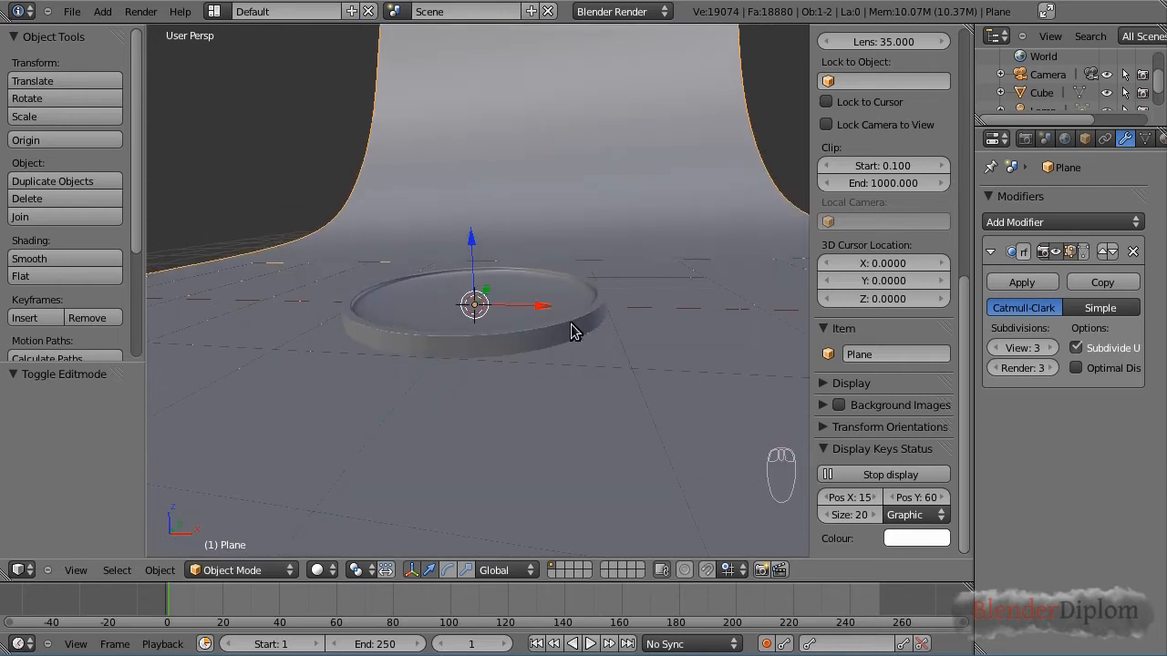
pyautogui.rightClick(571, 324)
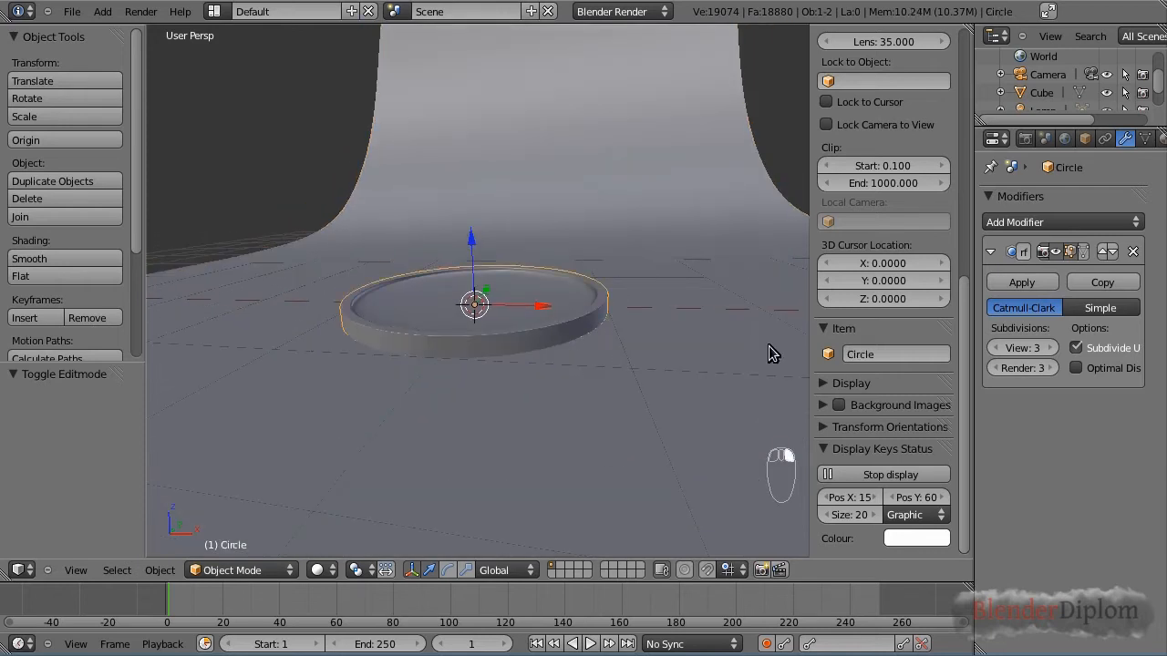
pyautogui.click(1163, 138)
pyautogui.click(1054, 252)
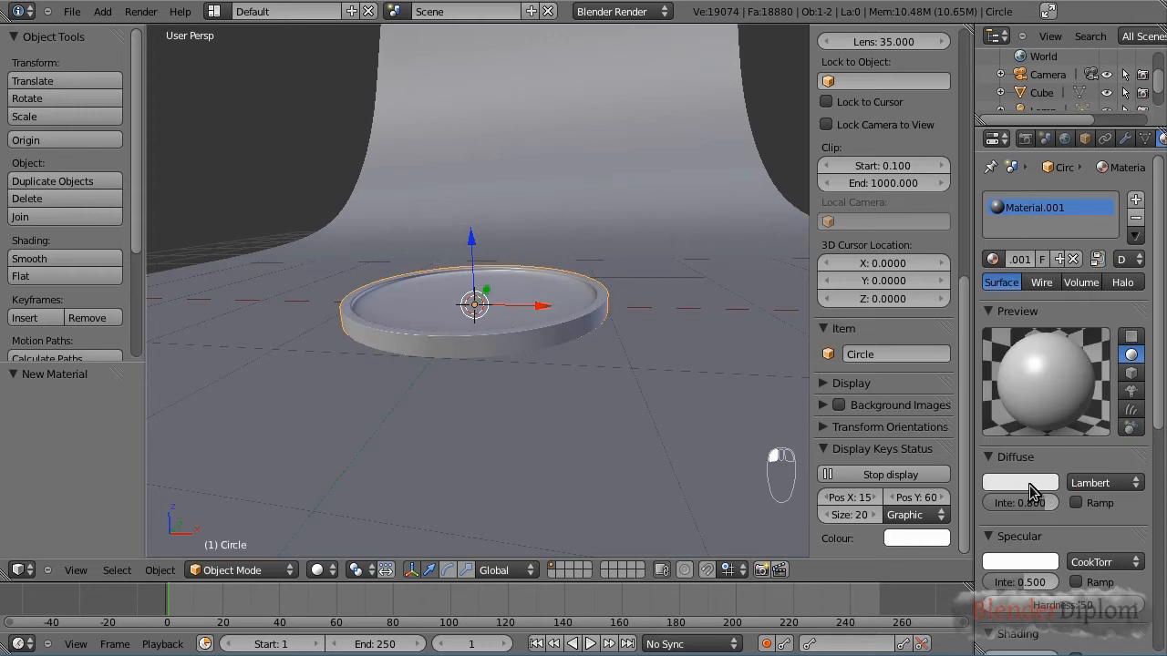
pyautogui.click(1029, 484)
pyautogui.click(1046, 346)
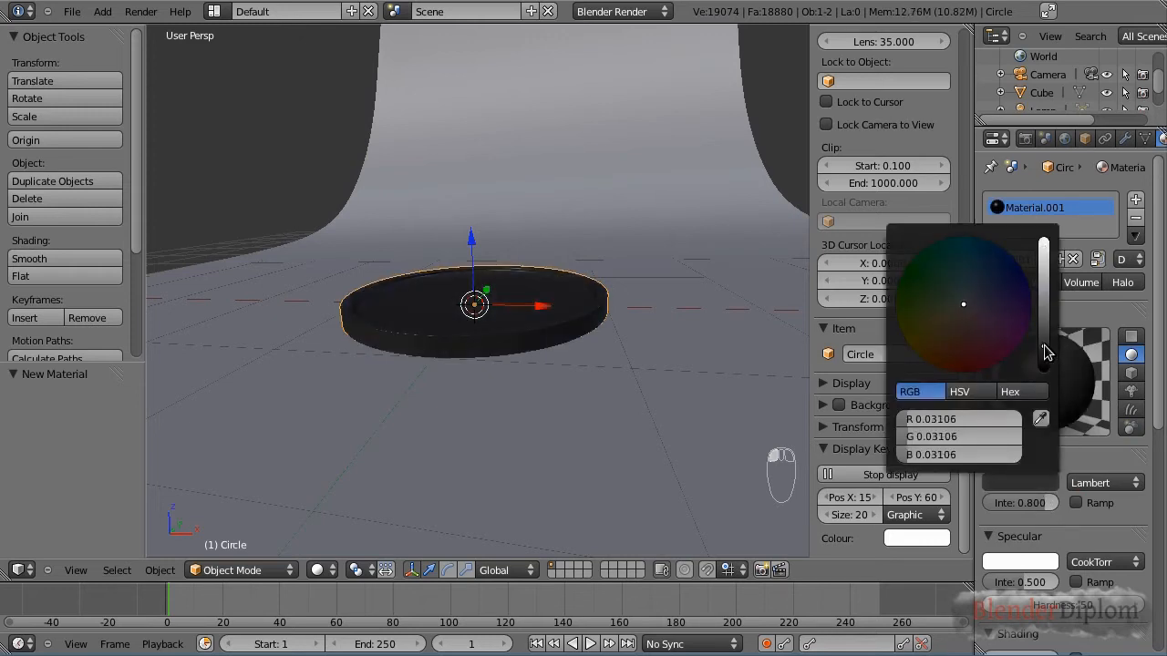
pyautogui.click(1015, 479)
pyautogui.click(1049, 363)
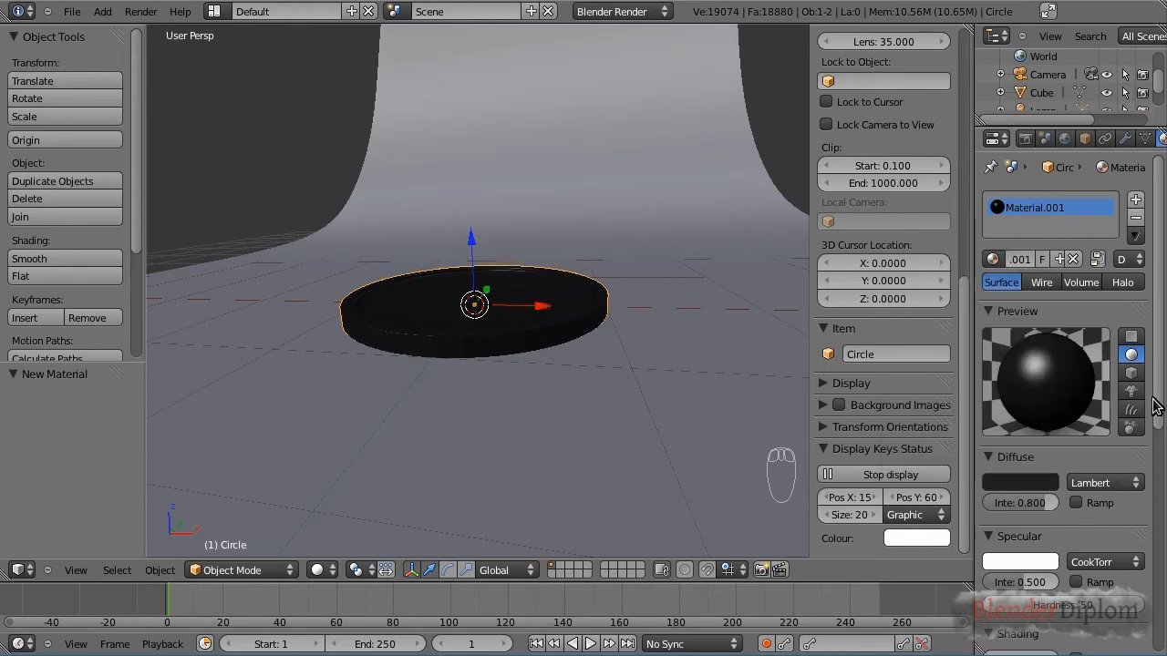
# Enable Mirror on the disc's dark material with a reflectivity of about 0.138.
pyautogui.moveTo(1163, 385)
pyautogui.mouseDown()
pyautogui.moveTo(1146, 477)
pyautogui.moveTo(1153, 597)
pyautogui.mouseUp()
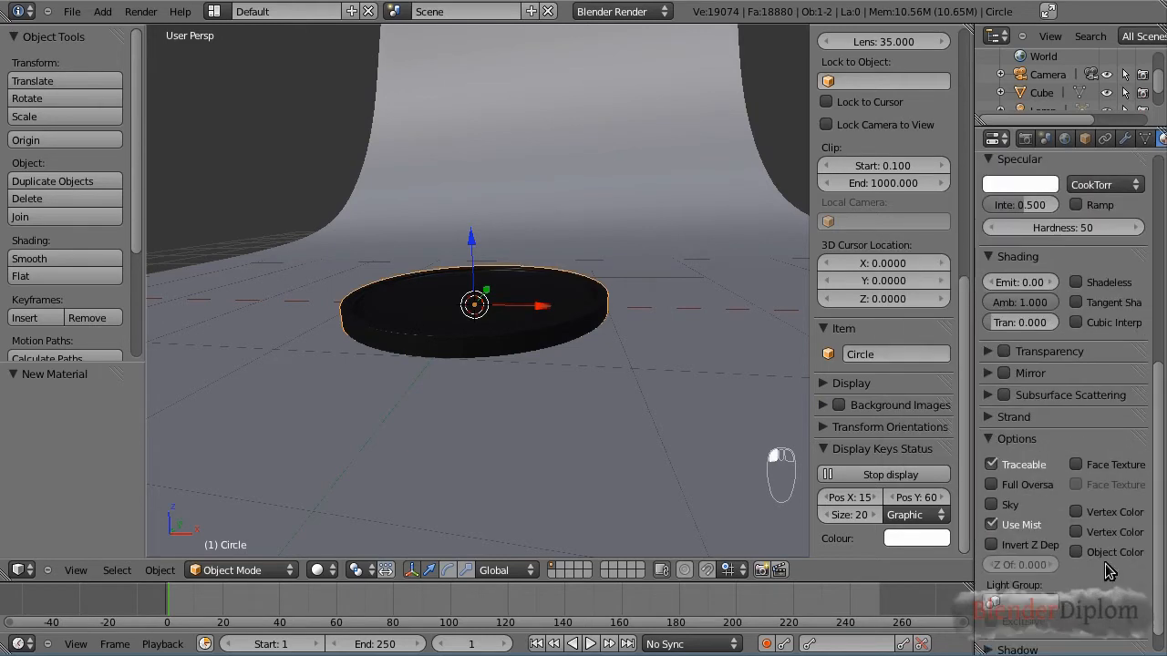
pyautogui.click(989, 376)
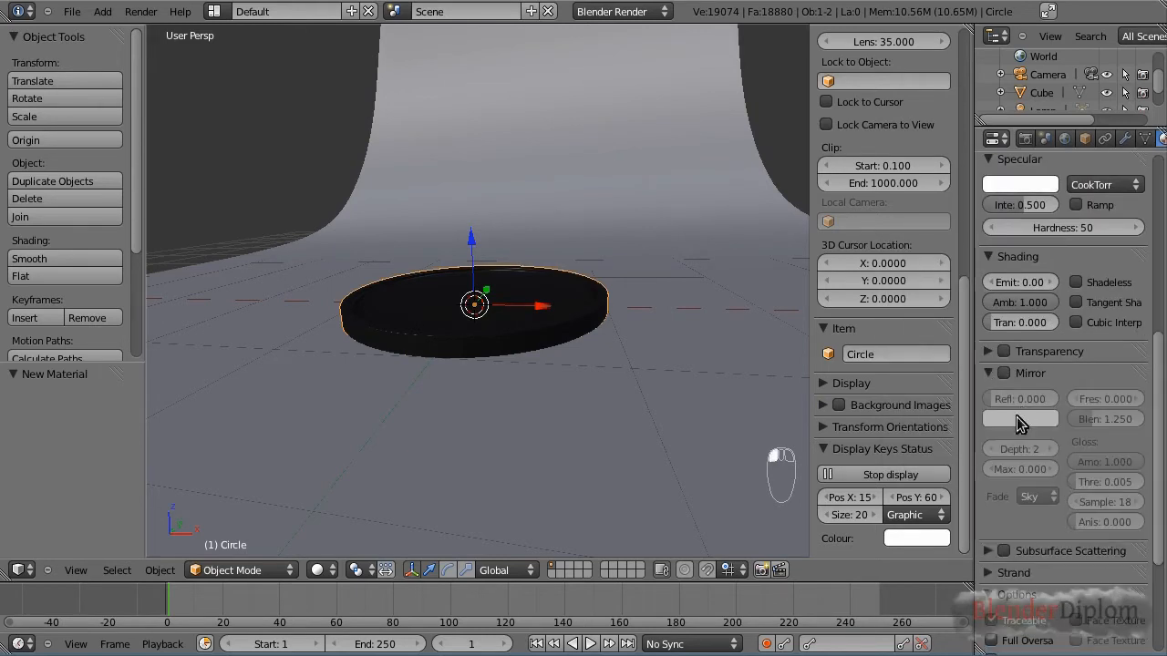
pyautogui.click(1003, 373)
pyautogui.moveTo(1003, 405); pyautogui.dragTo(1012, 405)
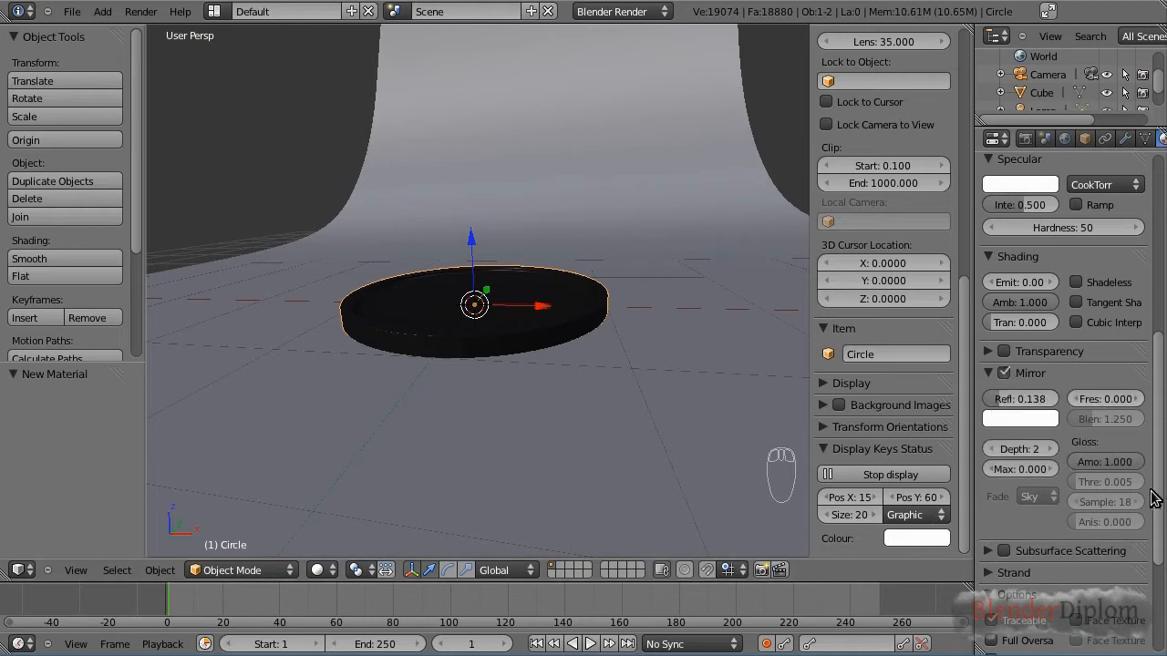
pyautogui.moveTo(1159, 492); pyautogui.dragTo(1157, 365)
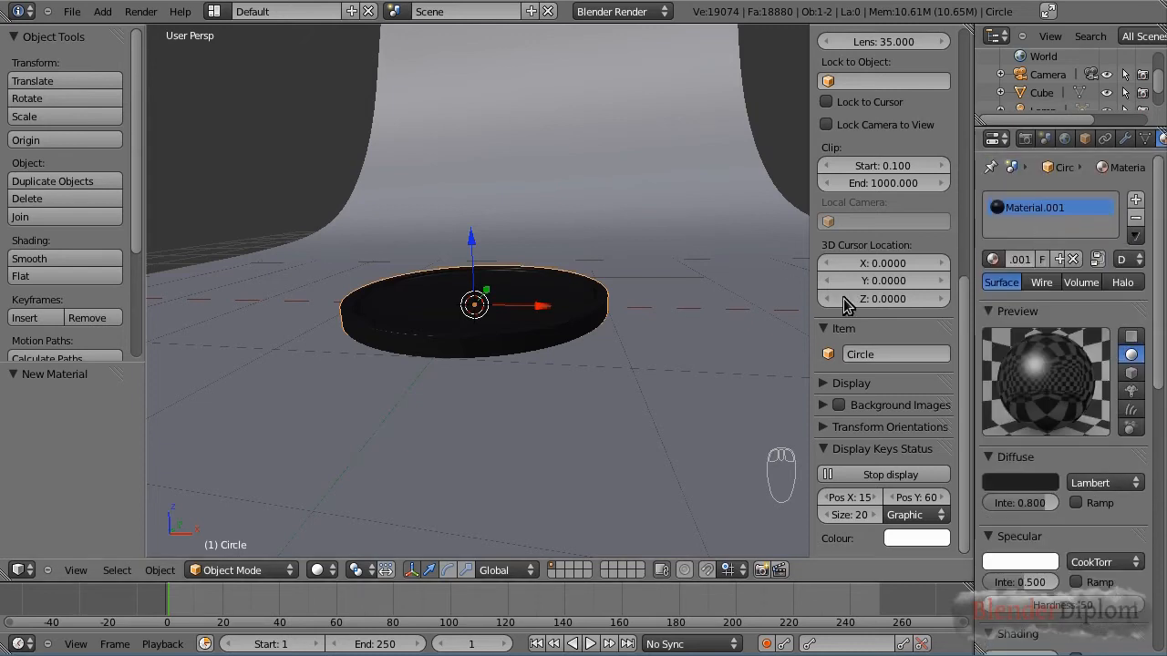
# Add a second material slot to the disc and rename the dark material as Projector.Dark.
pyautogui.click(1135, 200)
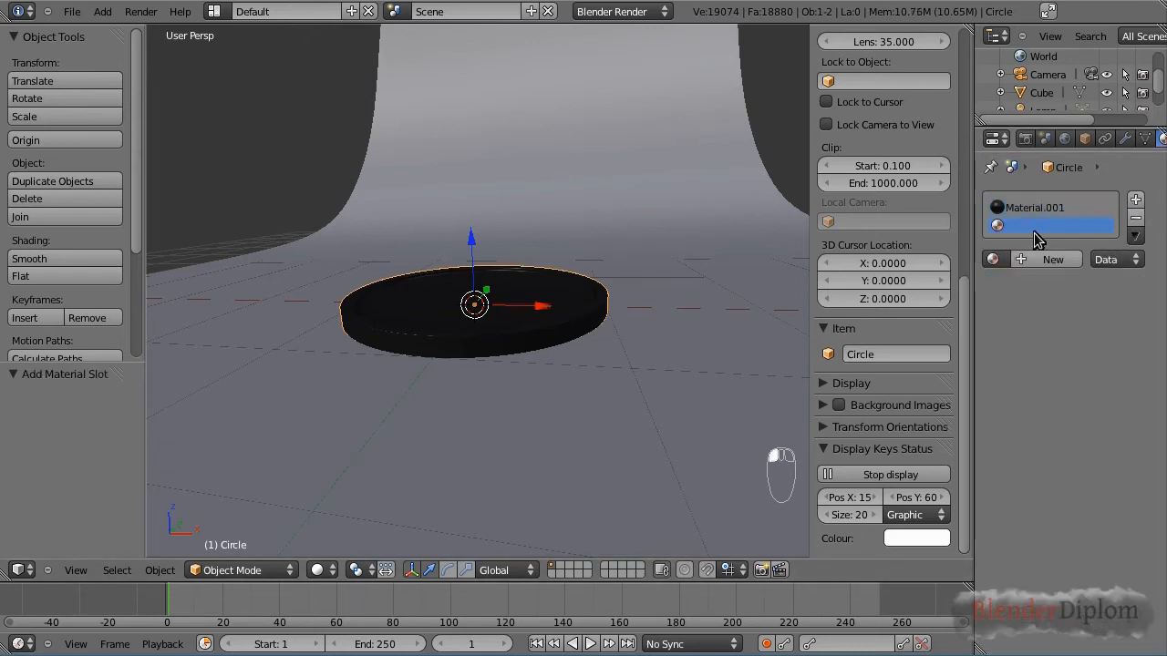
pyautogui.click(1032, 209)
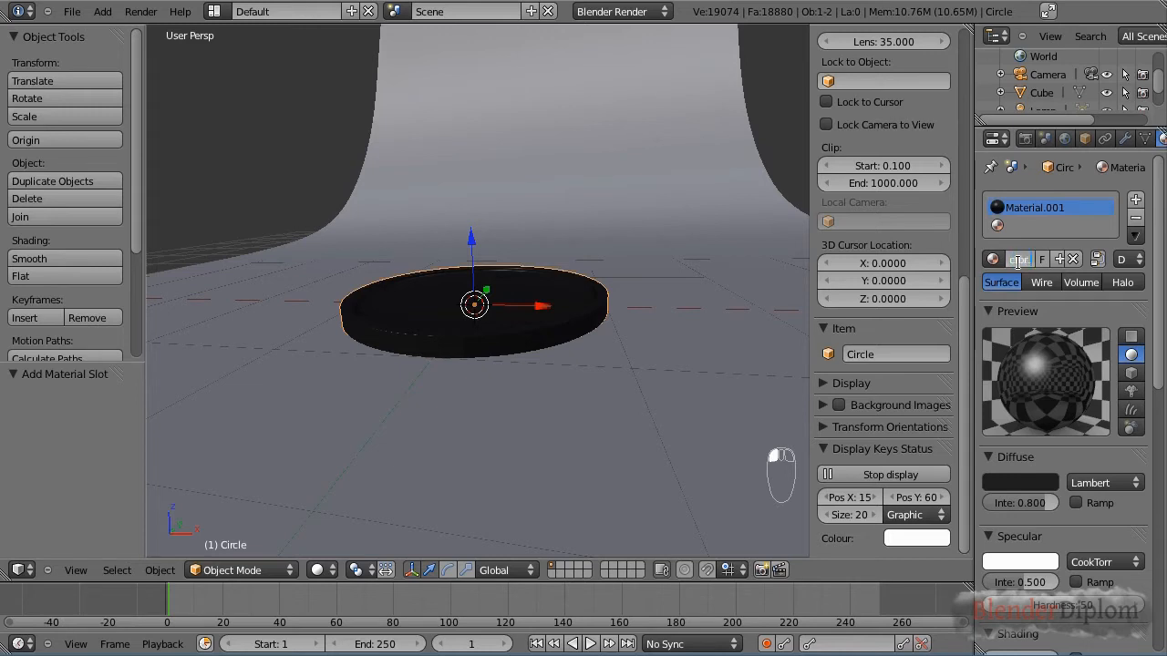
pyautogui.write('rk')
pyautogui.press('Return')
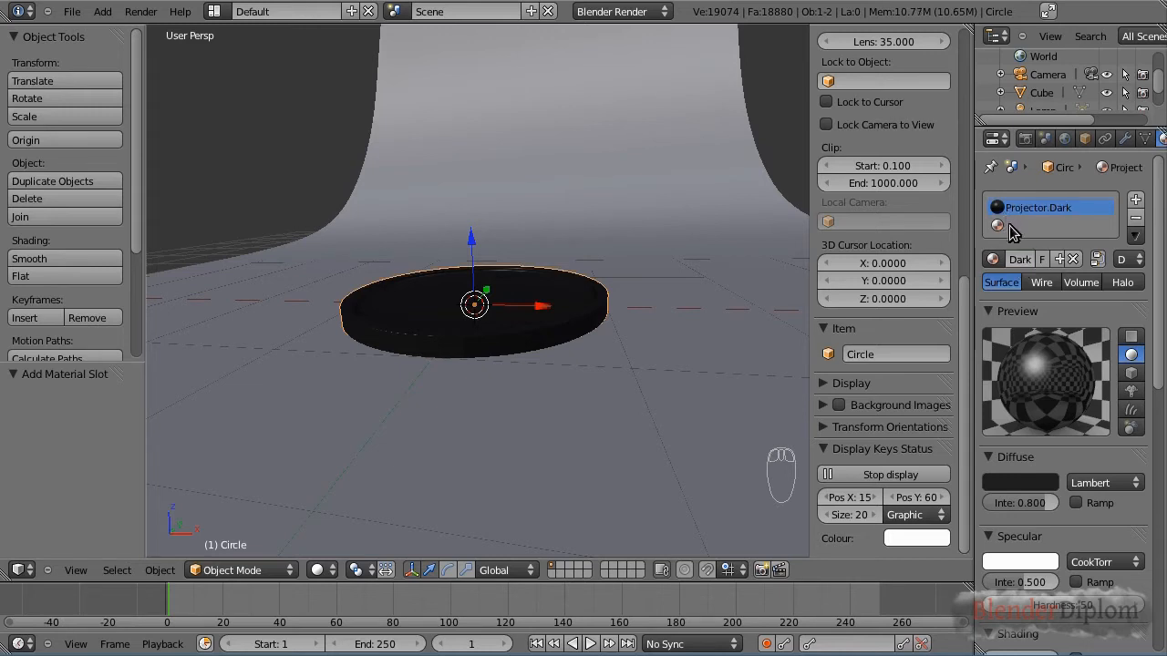
# Create a new material in the disc's empty slot and name it Projector.White.
pyautogui.click(1010, 225)
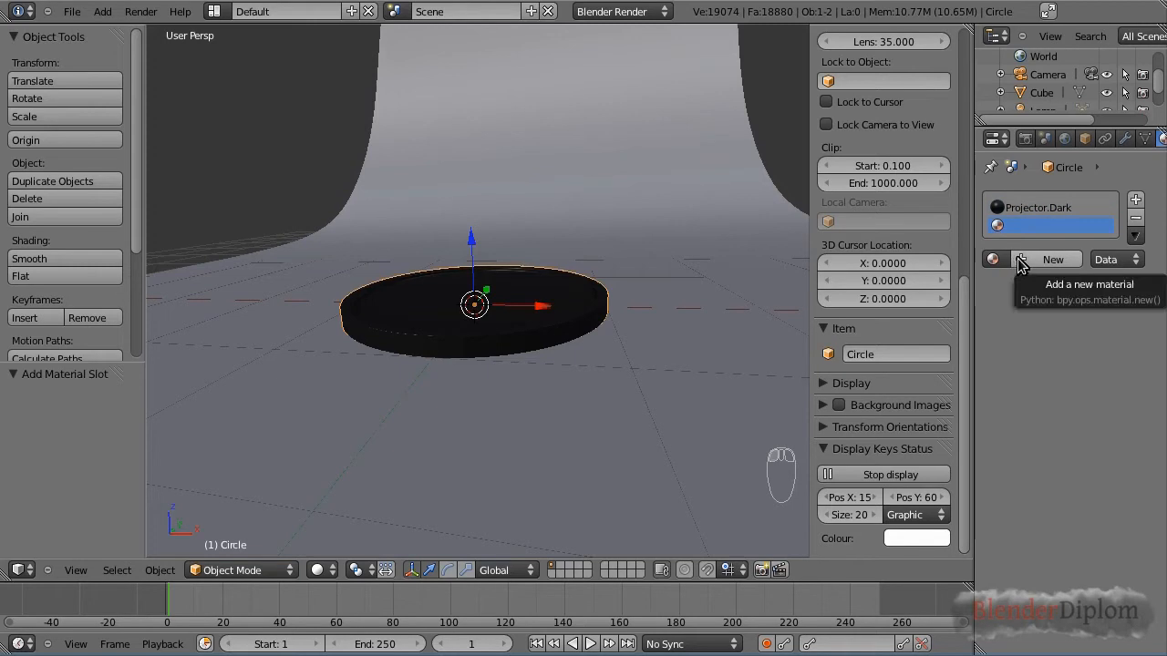
pyautogui.click(1020, 262)
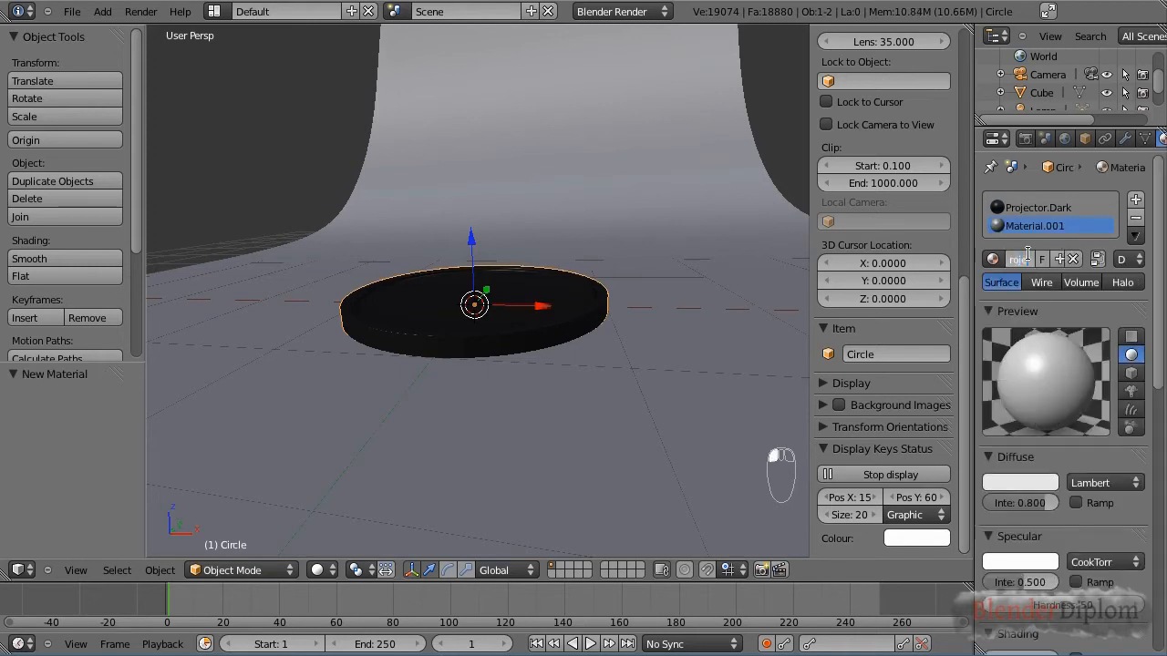
pyautogui.write('ctor.White')
pyautogui.press('Return')
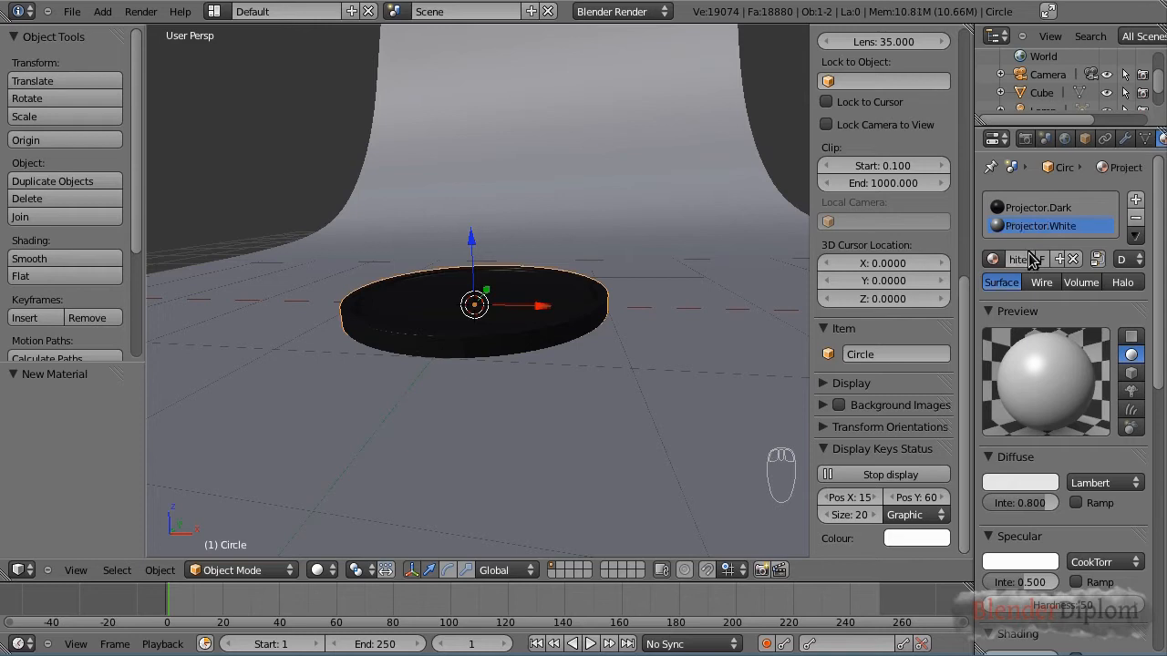
# Set the Projector.White material's diffuse intensity to 1.0 and its emit value to 0.3.
pyautogui.moveTo(1046, 503); pyautogui.dragTo(1082, 507)
pyautogui.scroll(-4, 1158, 365)
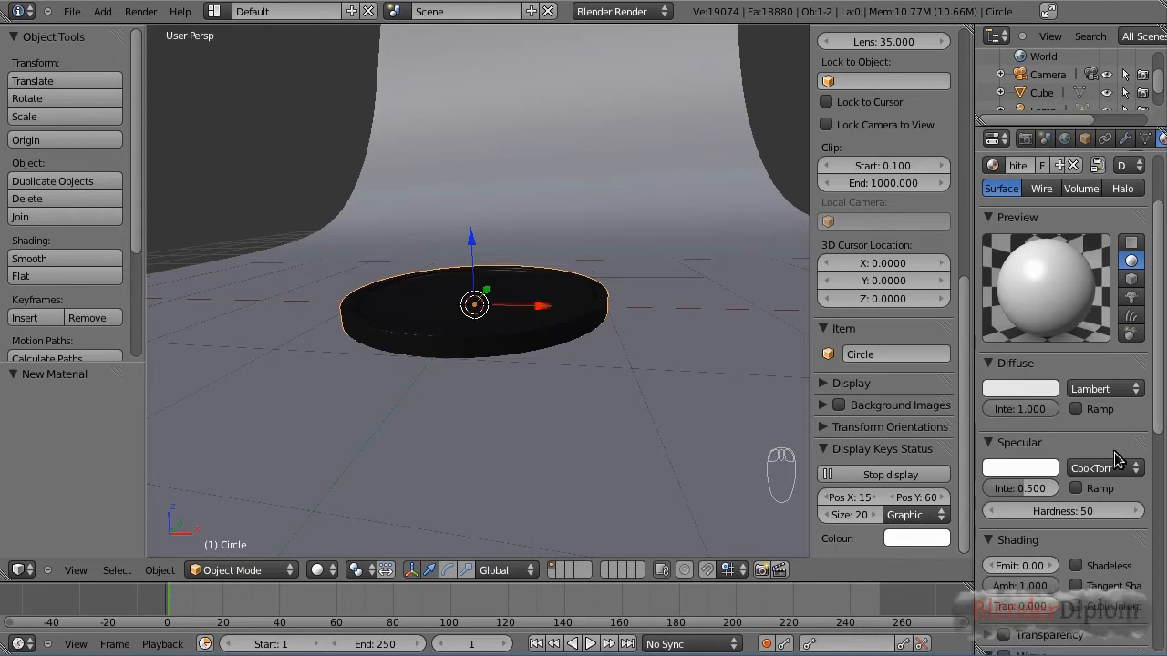
pyautogui.click(1010, 564)
pyautogui.write('0.3')
pyautogui.press('Return')
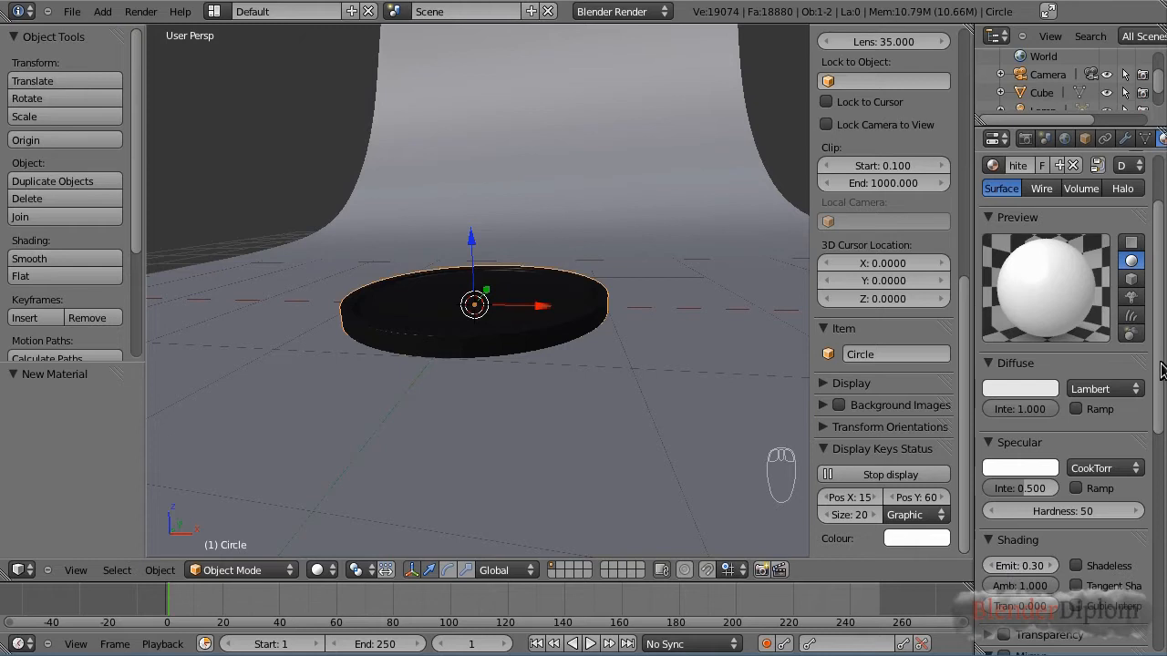
# Enable Mirror on the Projector.White material with a reflectivity of about 0.262.
pyautogui.moveTo(1159, 369); pyautogui.dragTo(1159, 471)
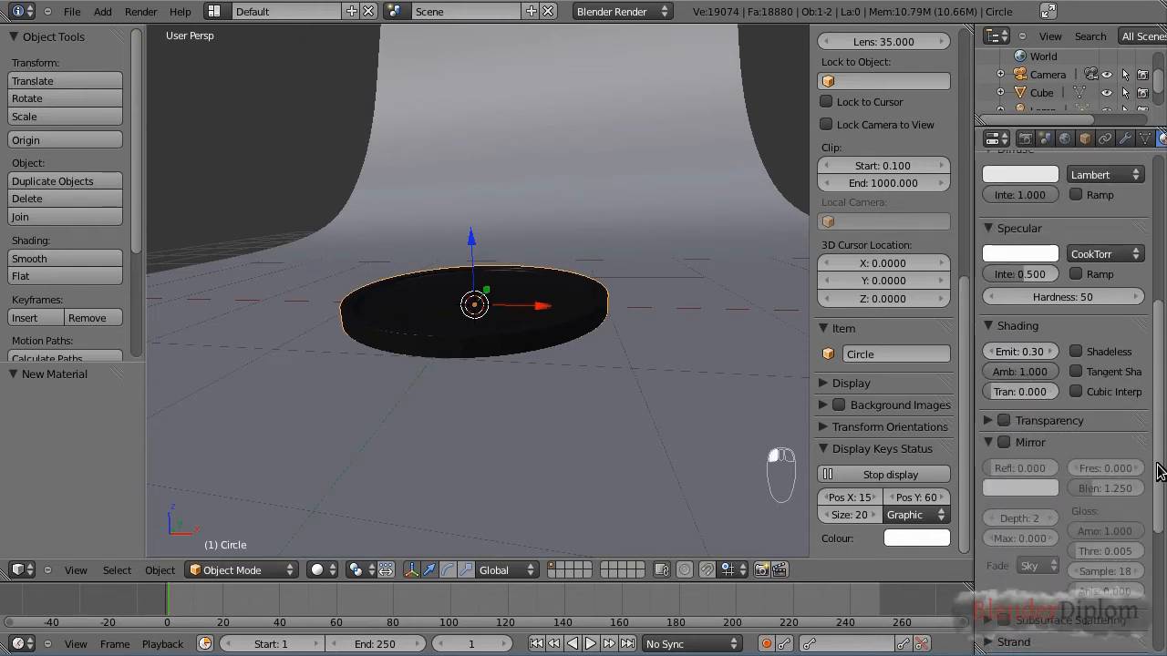
pyautogui.click(1004, 443)
pyautogui.moveTo(1012, 471); pyautogui.dragTo(1020, 471)
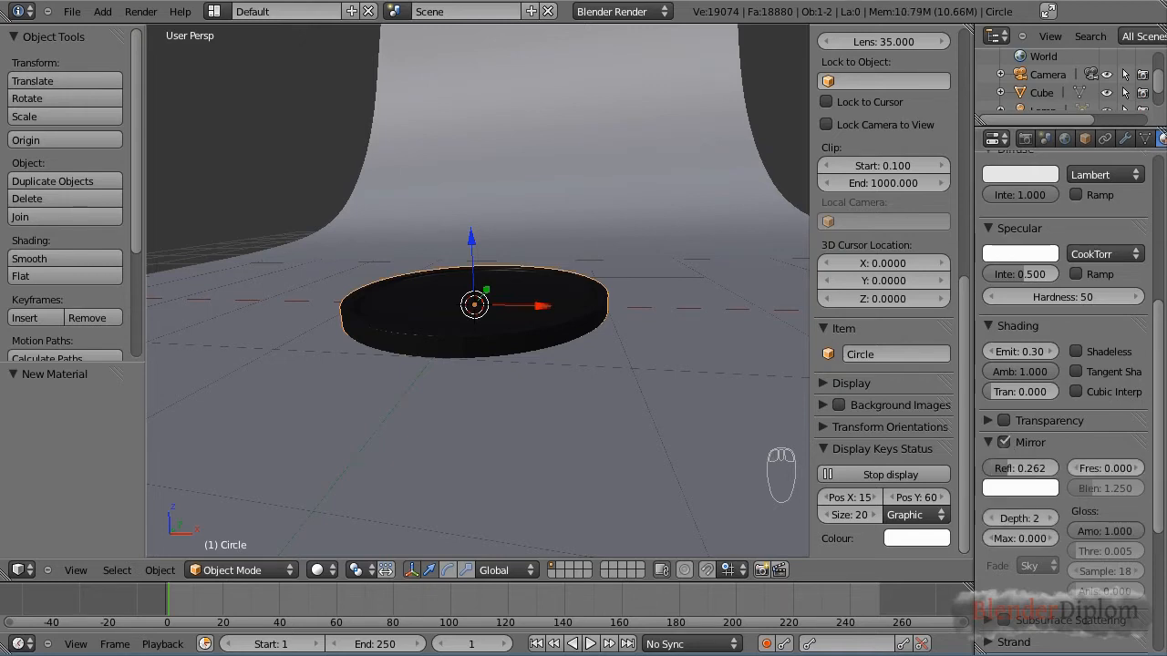
pyautogui.moveTo(1159, 479); pyautogui.dragTo(1151, 283)
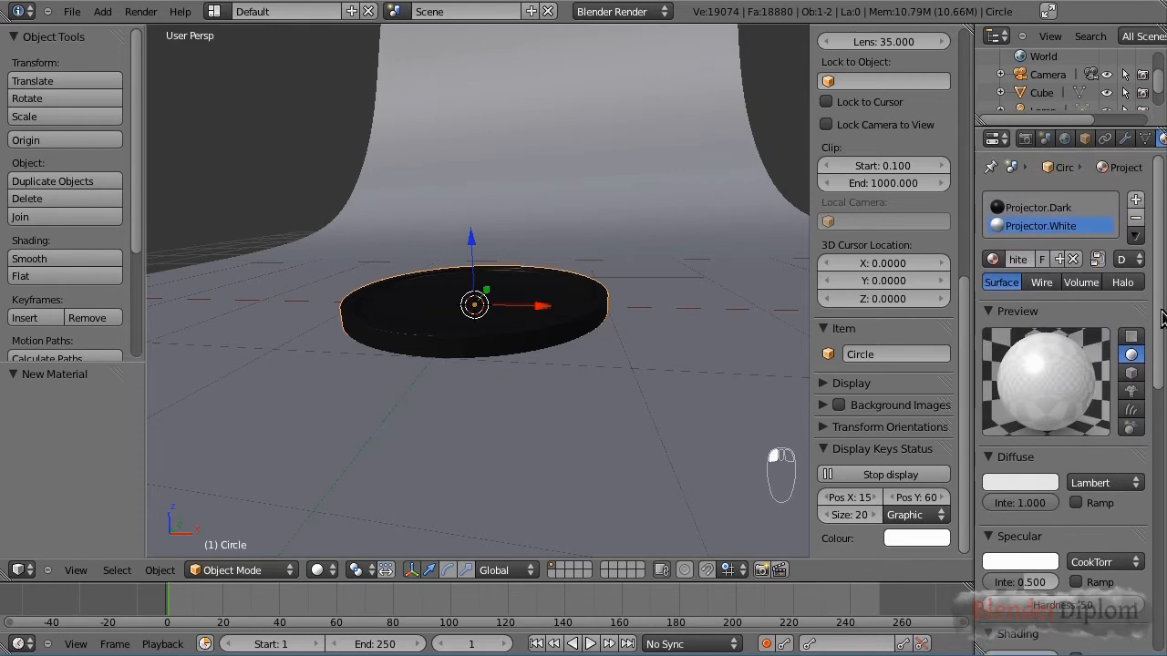
pyautogui.click(1048, 209)
pyautogui.click(1044, 228)
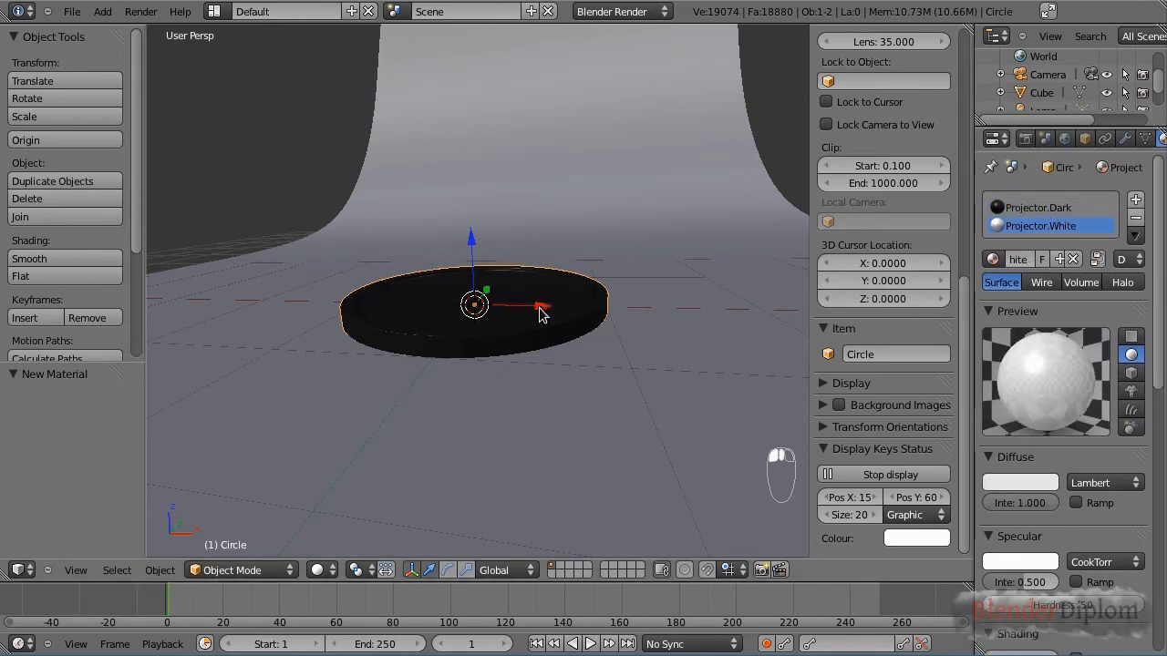
# Assign the Projector.White material to the disc's inner faces, growing the selection three times from the centre vertex.
pyautogui.moveTo(539, 308); pyautogui.dragTo(525, 337, button='middle')
pyautogui.moveTo(612, 279); pyautogui.dragTo(547, 320, button='middle')
pyautogui.scroll(3, 547, 330)
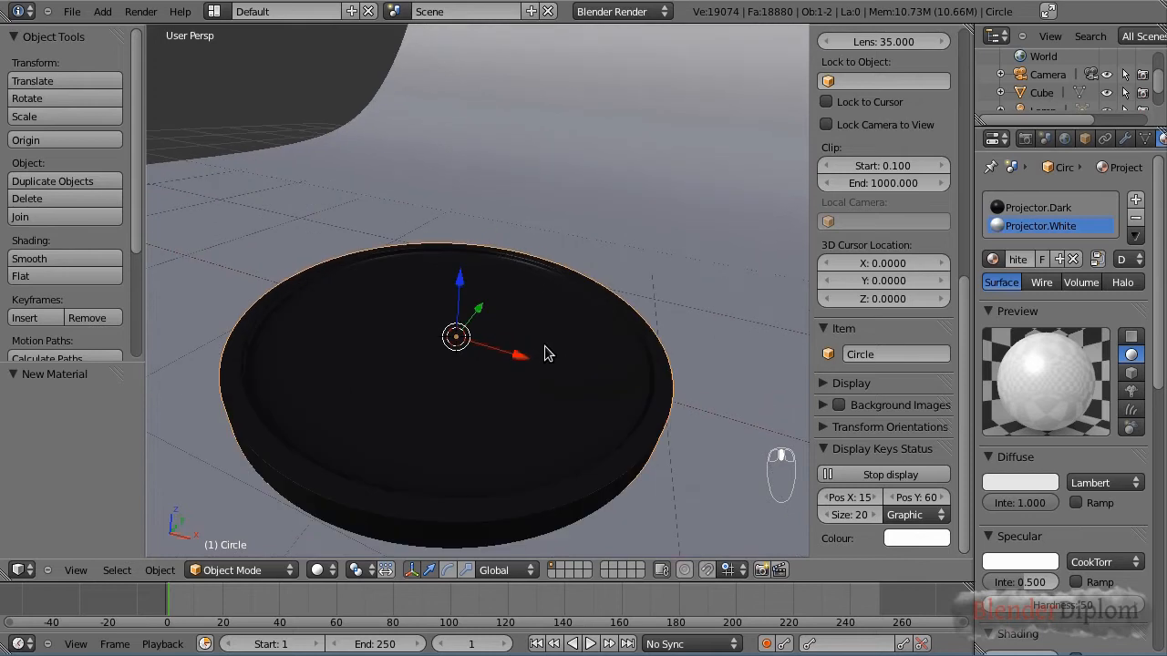
pyautogui.moveTo(461, 399); pyautogui.dragTo(463, 347, button='middle')
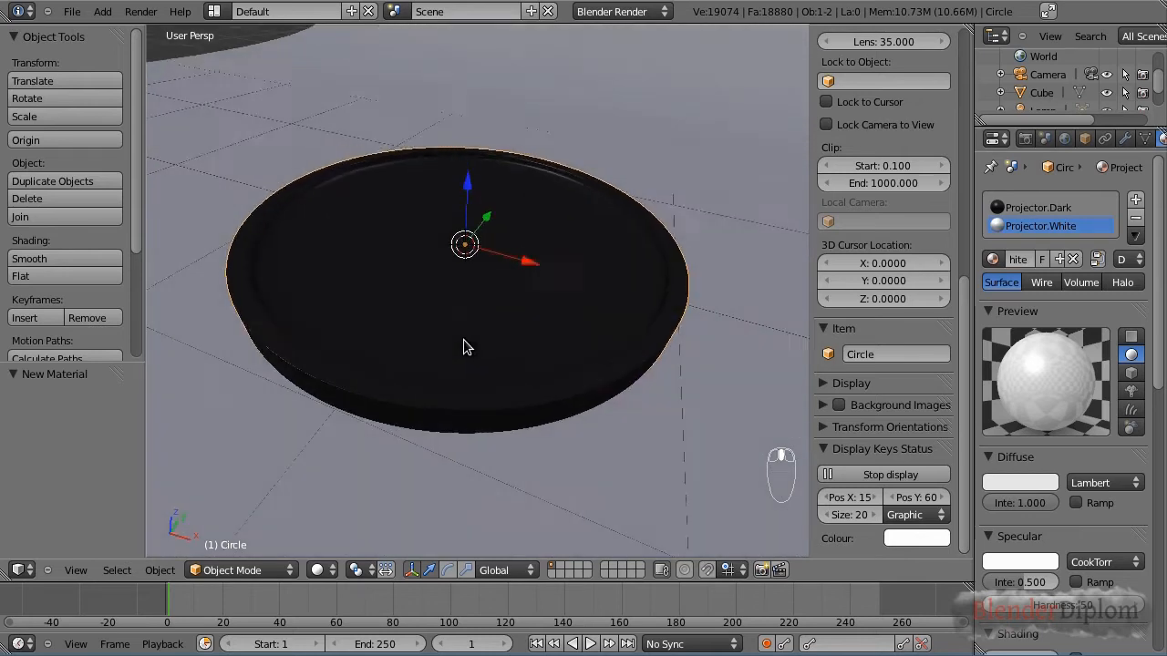
pyautogui.press('Tab')
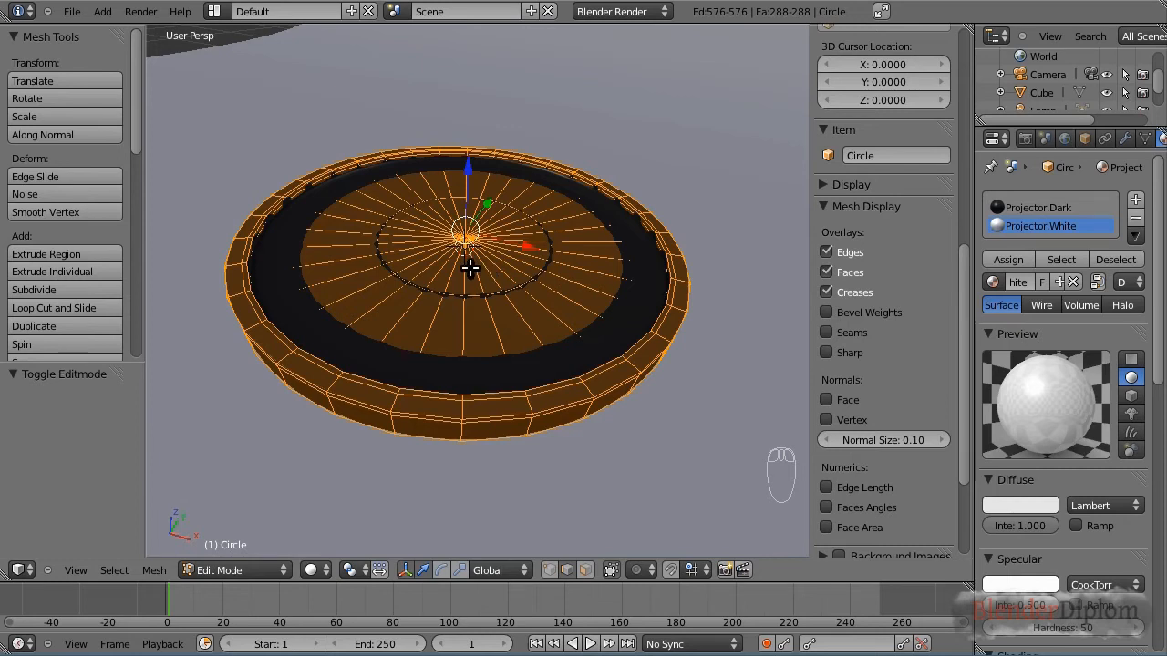
pyautogui.press('a')
pyautogui.press('a')
pyautogui.press('a')
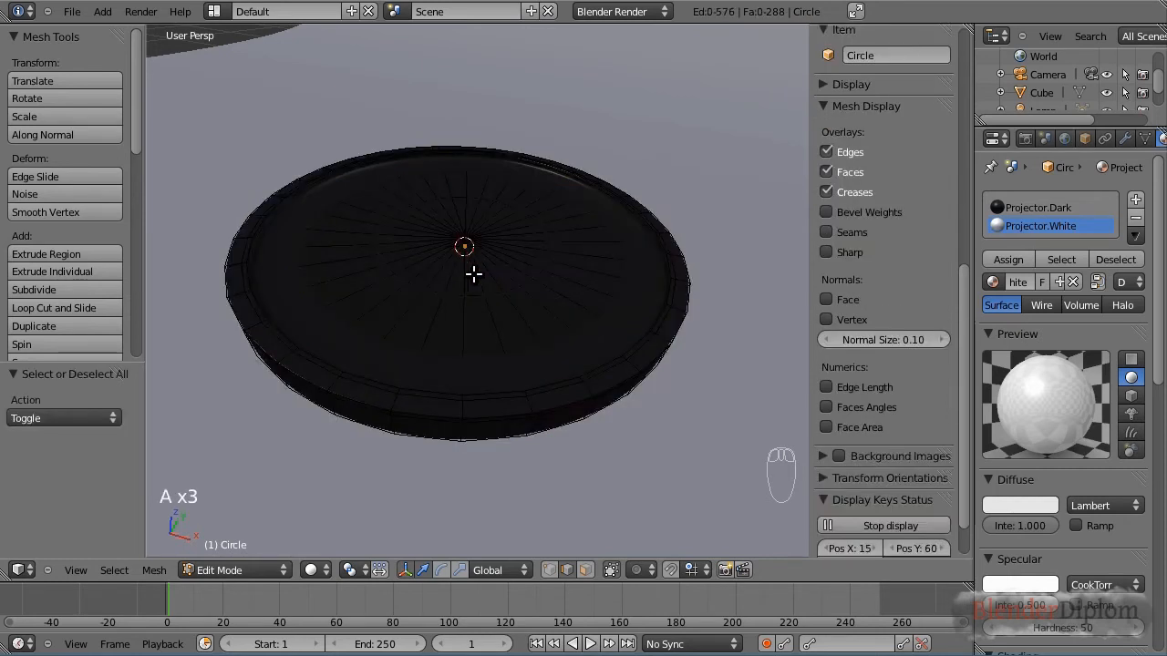
pyautogui.click(550, 569)
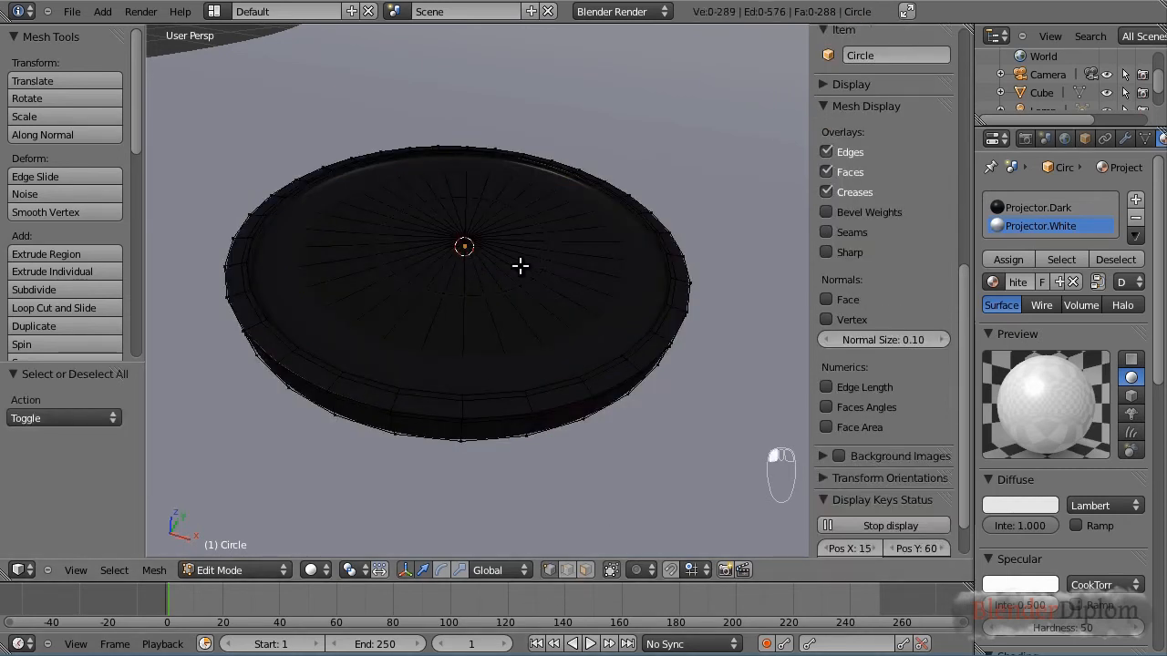
pyautogui.rightClick(465, 246)
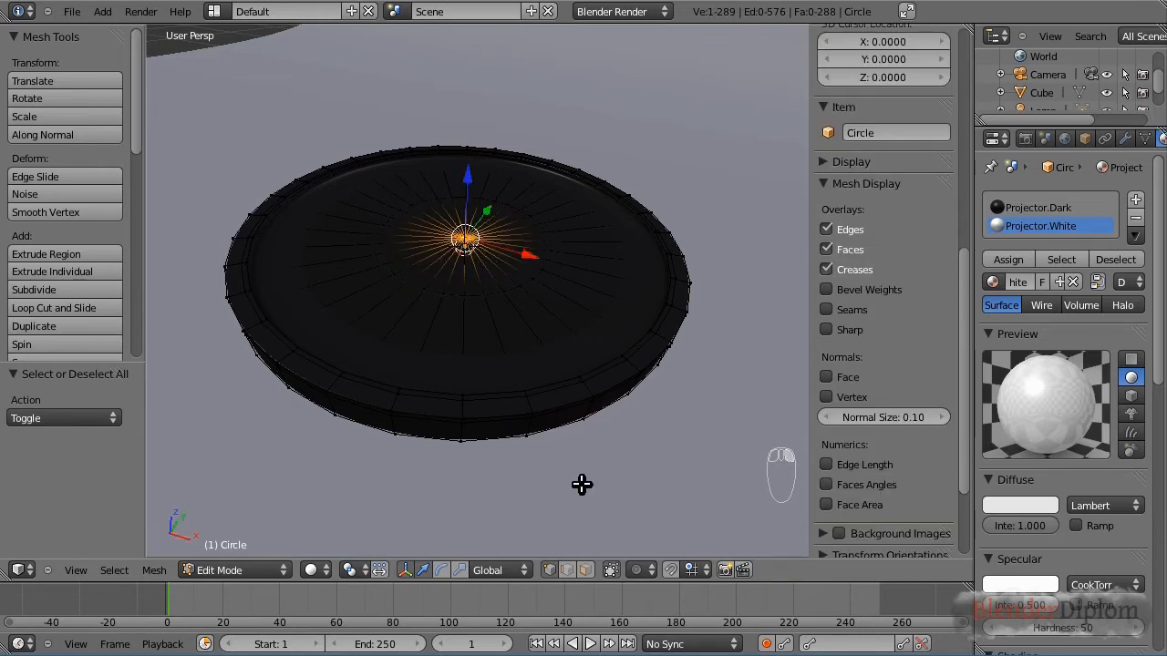
pyautogui.press('ctrl+KP_Add')
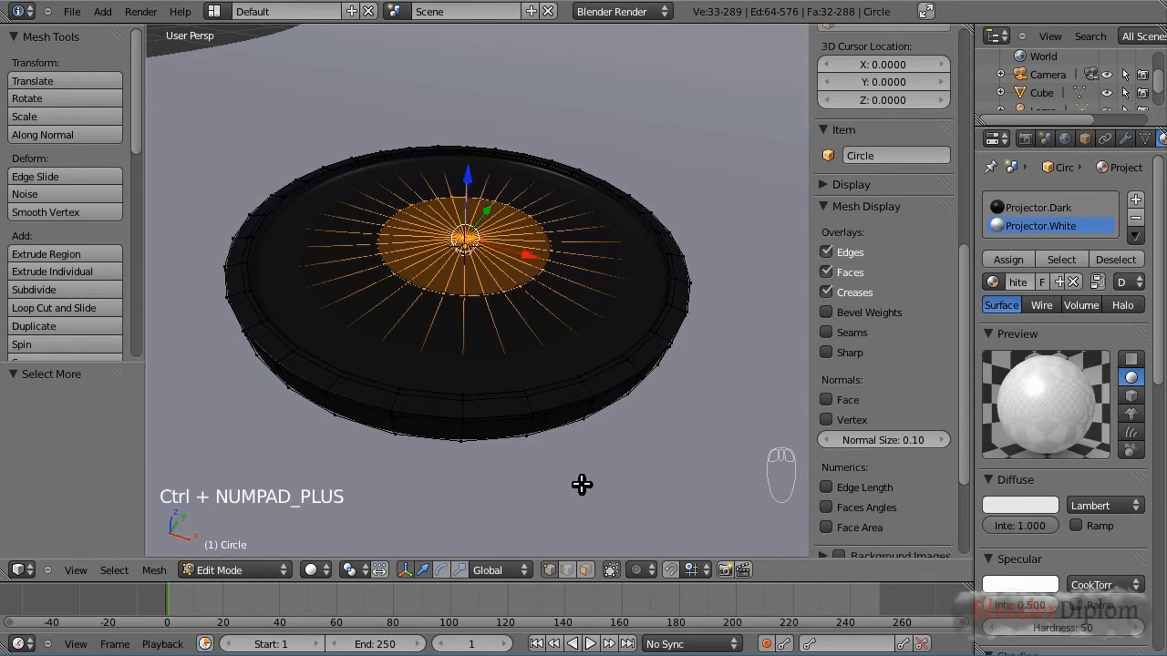
pyautogui.press('ctrl+KP_Add')
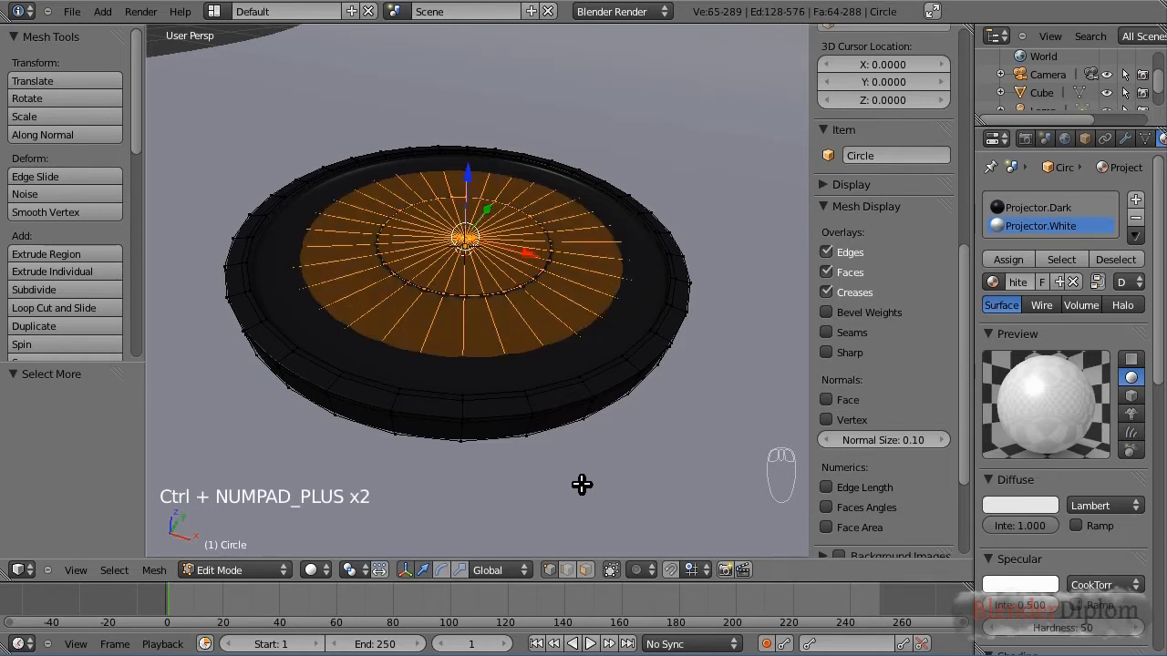
pyautogui.press('ctrl+KP_Add')
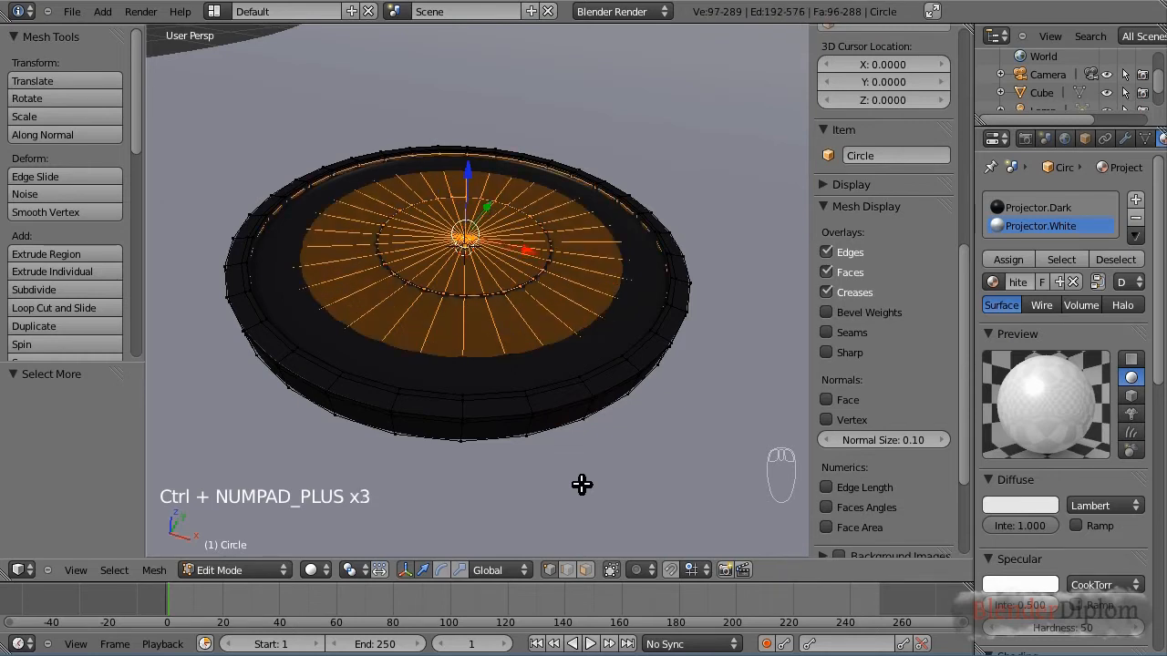
pyautogui.click(1008, 260)
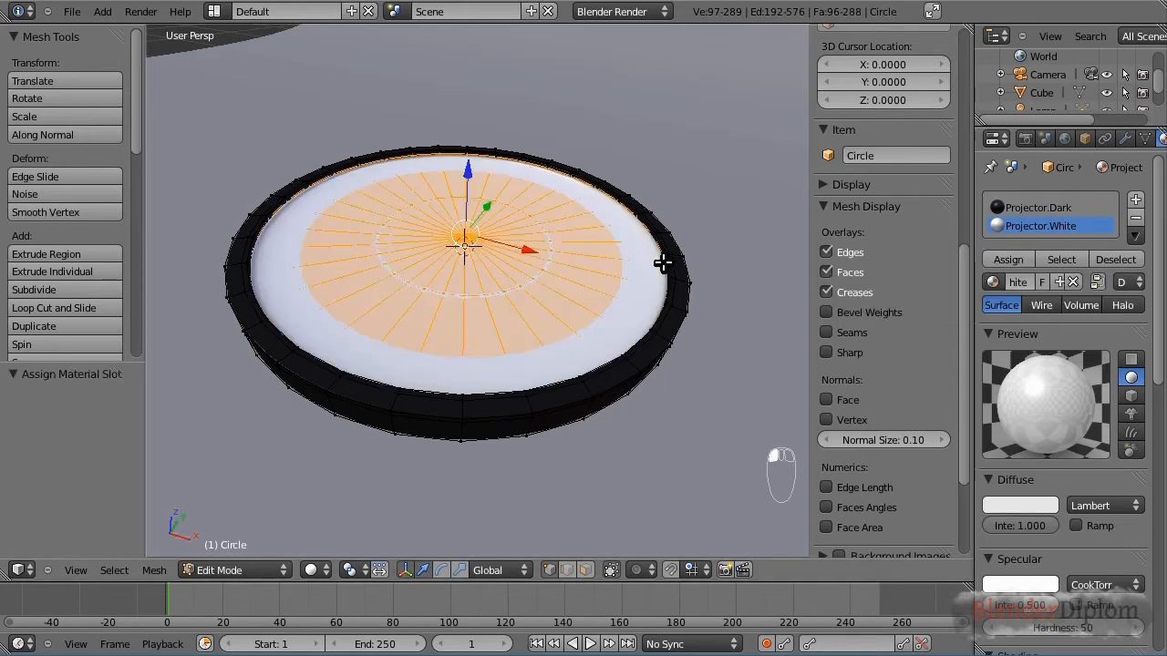
pyautogui.press('Tab')
# Add a Blend texture named Projector.Dot to the disc's Projector.White material.
pyautogui.moveTo(555, 310); pyautogui.dragTo(568, 263, button='middle')
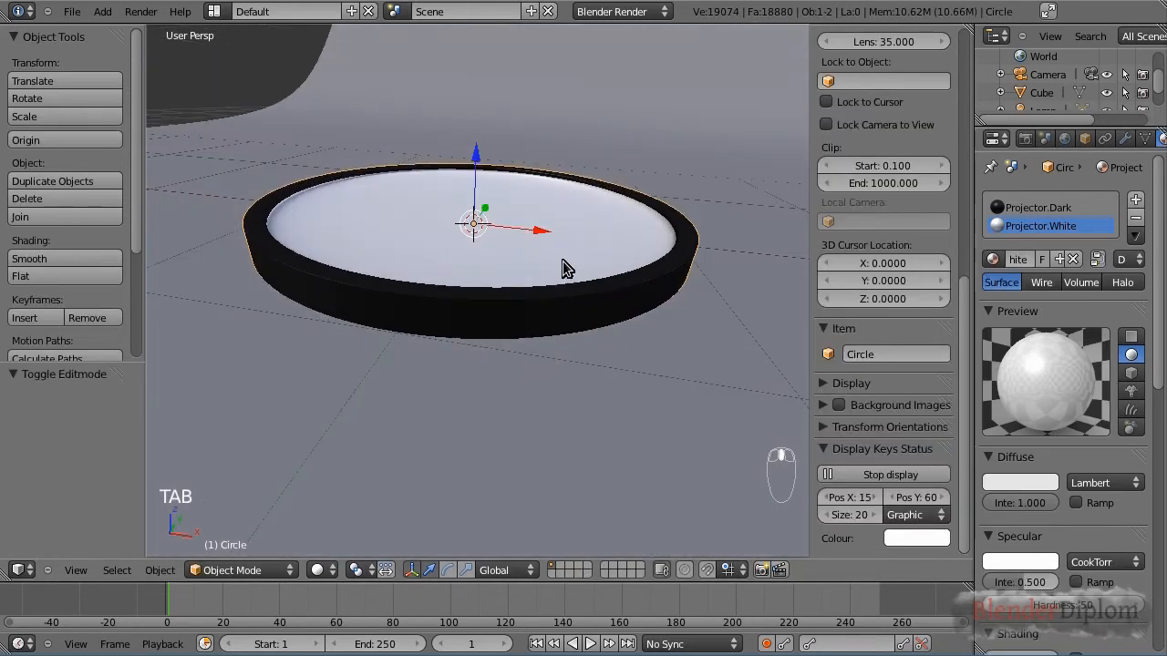
pyautogui.scroll(4, 494, 286)
pyautogui.scroll(-4, 493, 285)
pyautogui.moveTo(490, 279)
pyautogui.mouseDown(button='middle')
pyautogui.moveTo(443, 281)
pyautogui.moveTo(511, 285)
pyautogui.moveTo(494, 270)
pyautogui.moveTo(487, 237)
pyautogui.moveTo(497, 236)
pyautogui.moveTo(429, 242)
pyautogui.moveTo(488, 293)
pyautogui.mouseUp(button='middle')
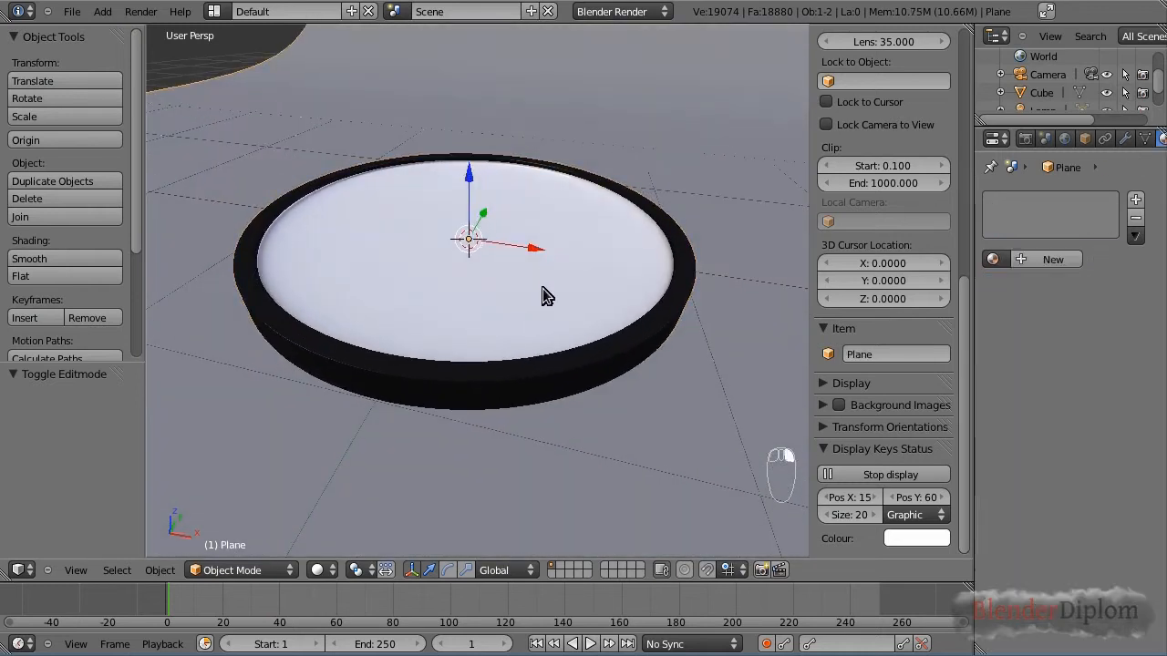
pyautogui.moveTo(1133, 141); pyautogui.dragTo(1079, 138, button='middle')
pyautogui.click(1112, 138)
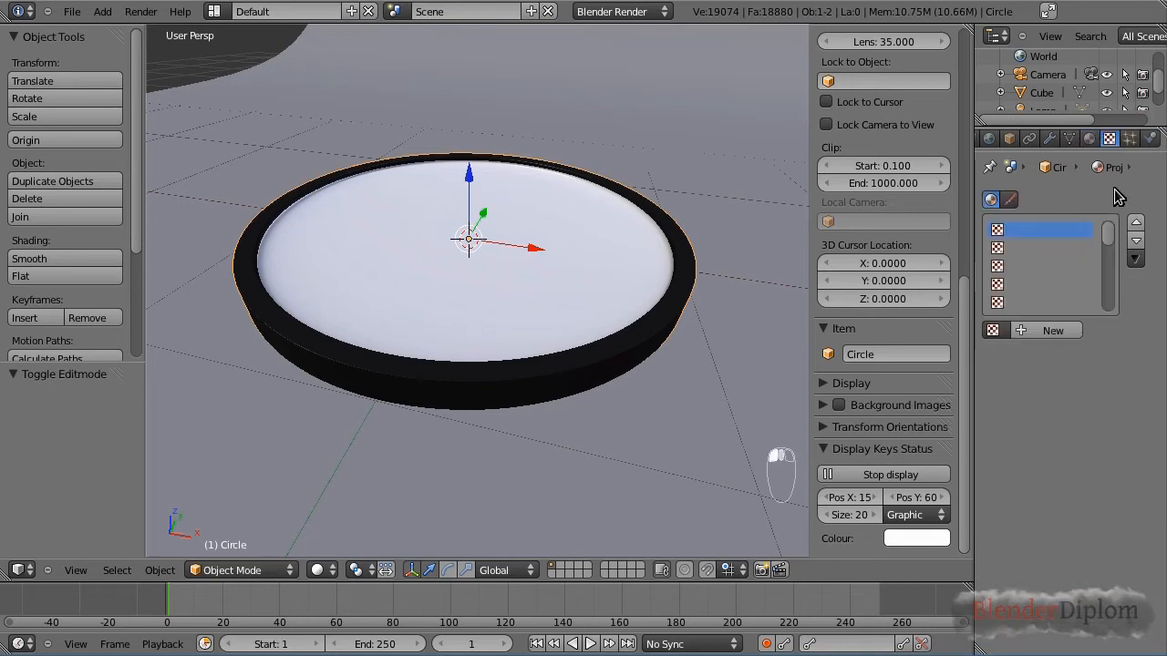
pyautogui.click(1052, 330)
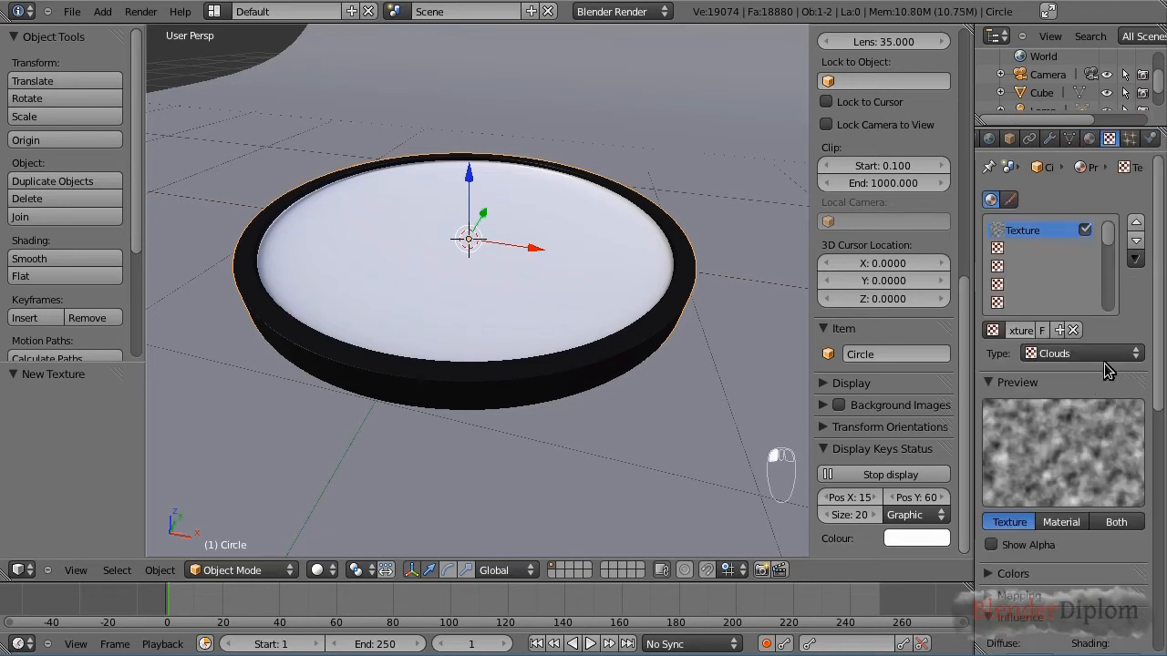
pyautogui.click(1094, 354)
pyautogui.click(1063, 315)
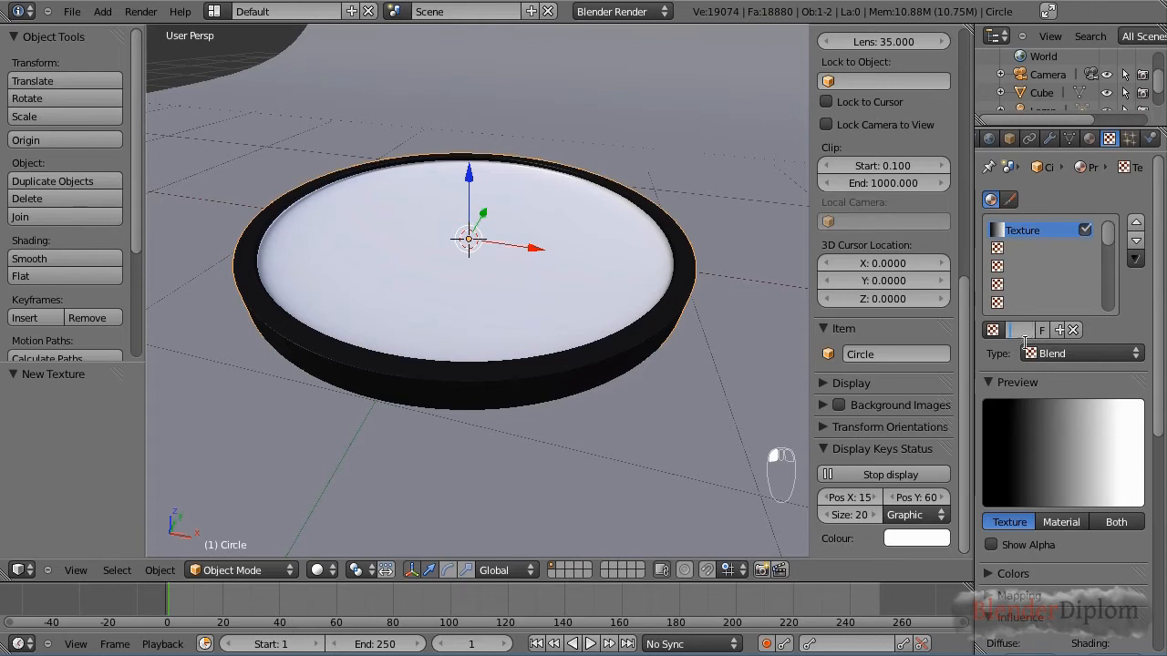
pyautogui.write('Projector.Dot')
pyautogui.press('Return')
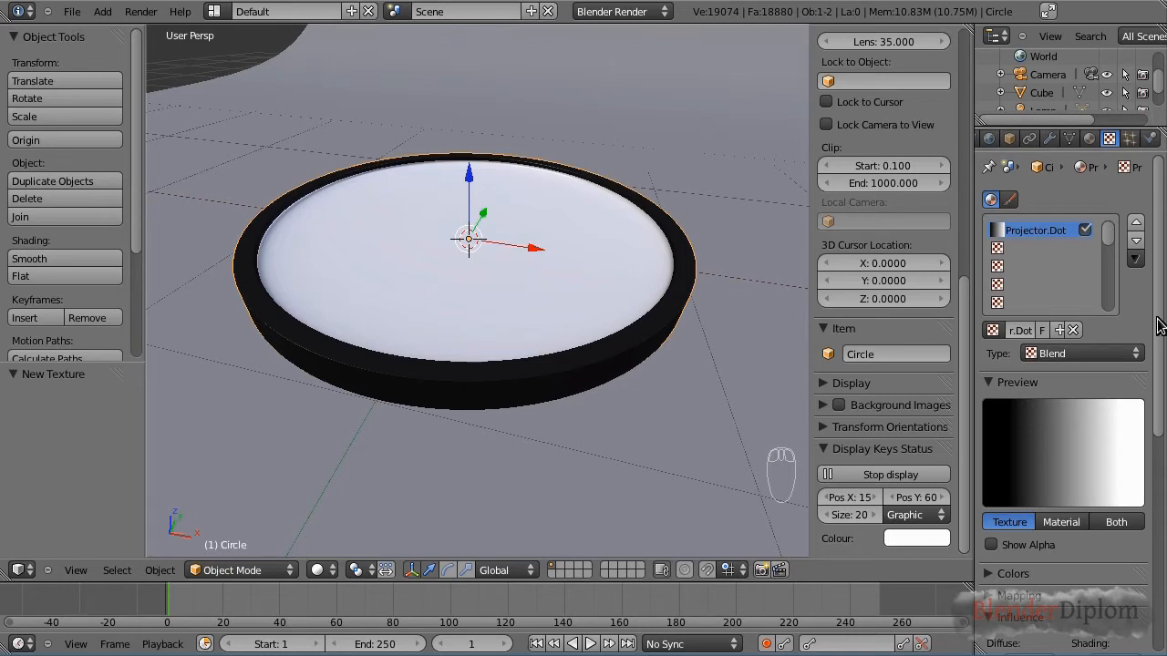
# Set the Projector.Dot blend texture's progression to Spherical.
pyautogui.scroll(-10, 1159, 326)
pyautogui.click(1063, 617)
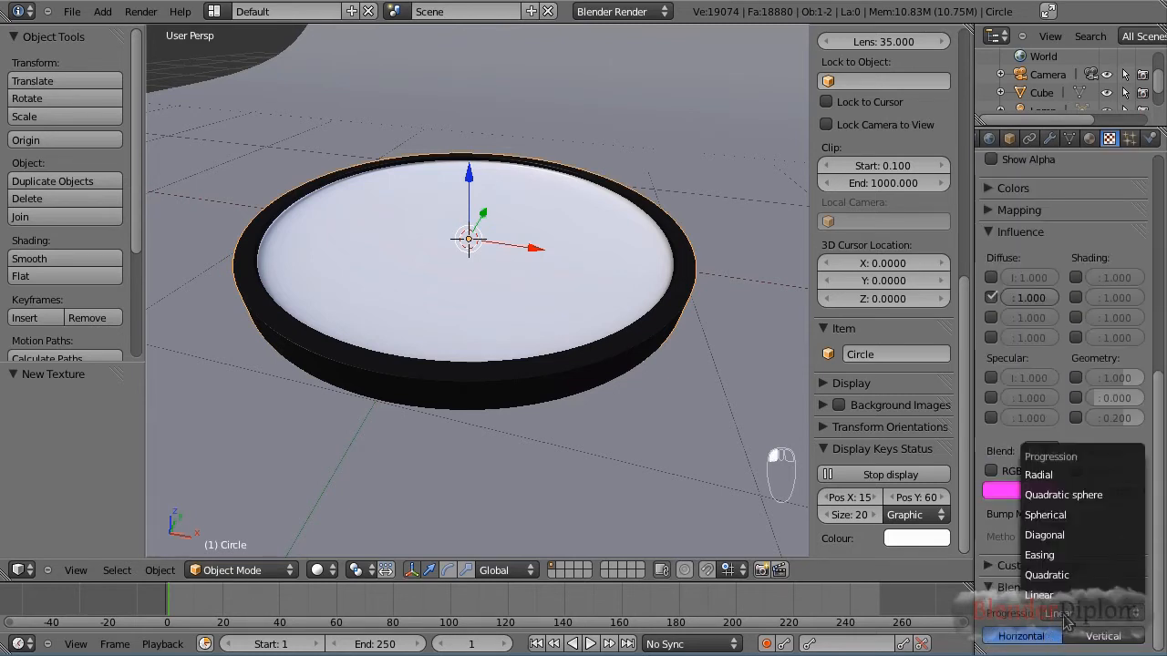
pyautogui.click(1057, 516)
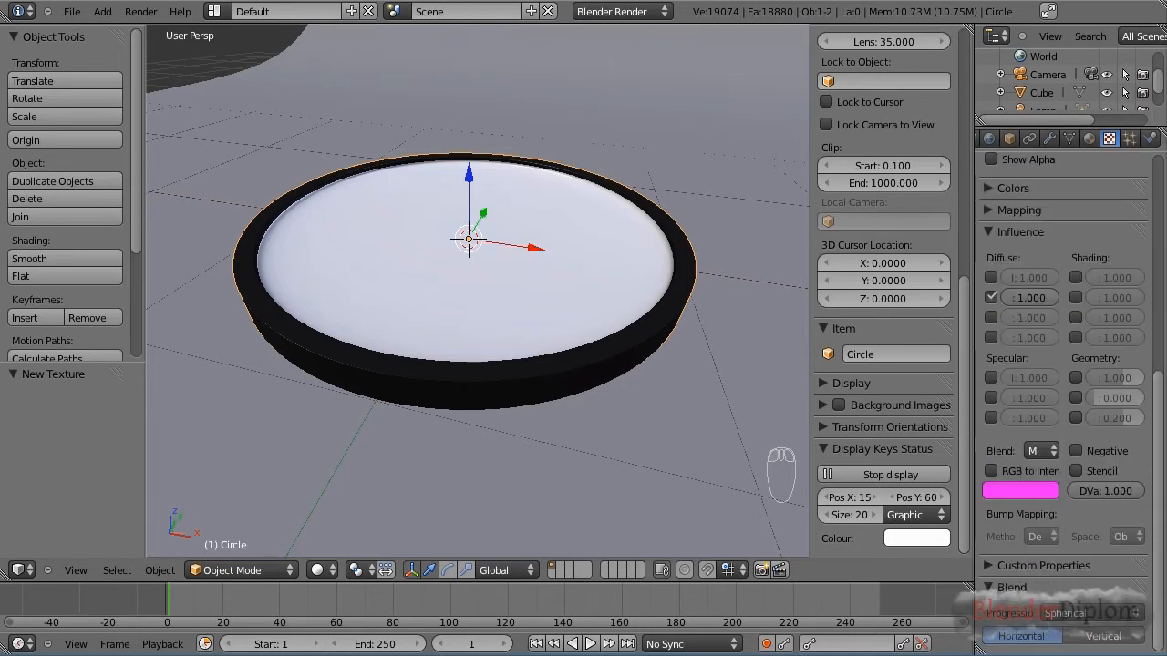
# Enable the colour ramp on the Projector.Dot texture and make the stop at position 0.994 light blue.
pyautogui.scroll(10, 1112, 556)
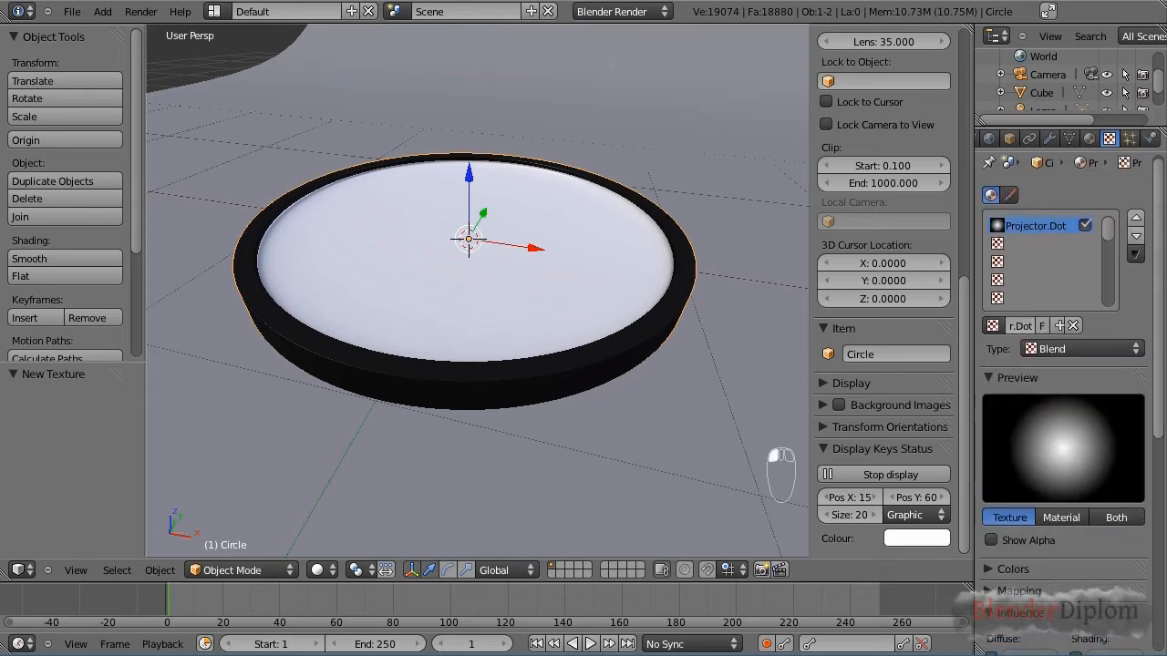
pyautogui.scroll(-2, 1067, 556)
pyautogui.click(1007, 496)
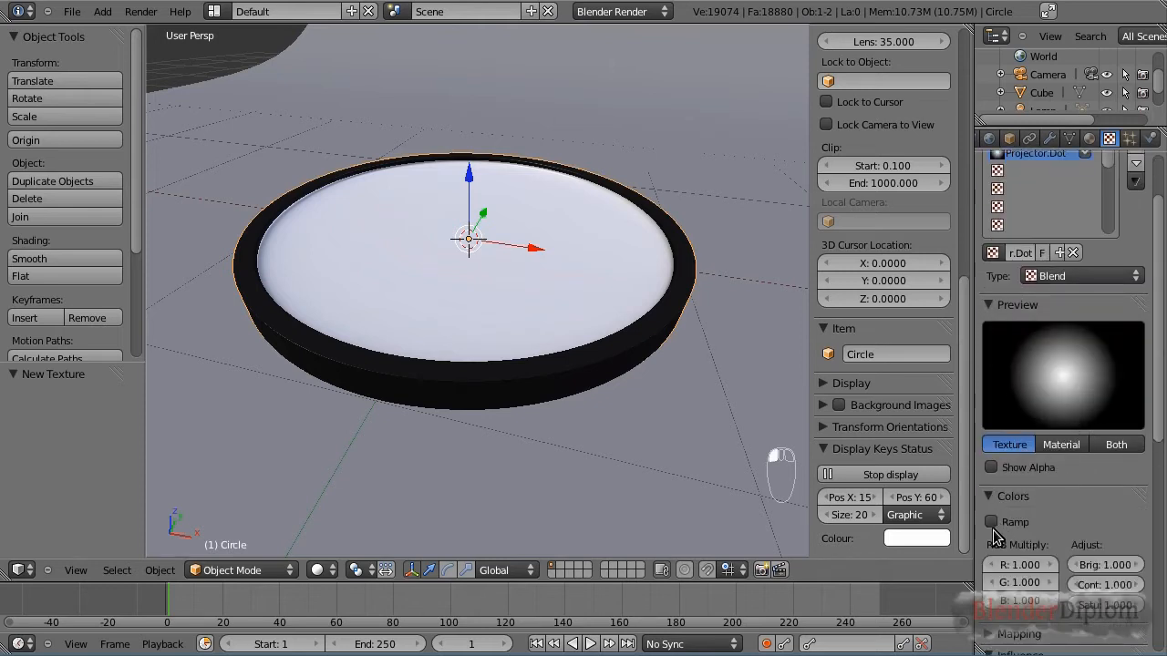
pyautogui.click(991, 521)
pyautogui.click(1142, 562)
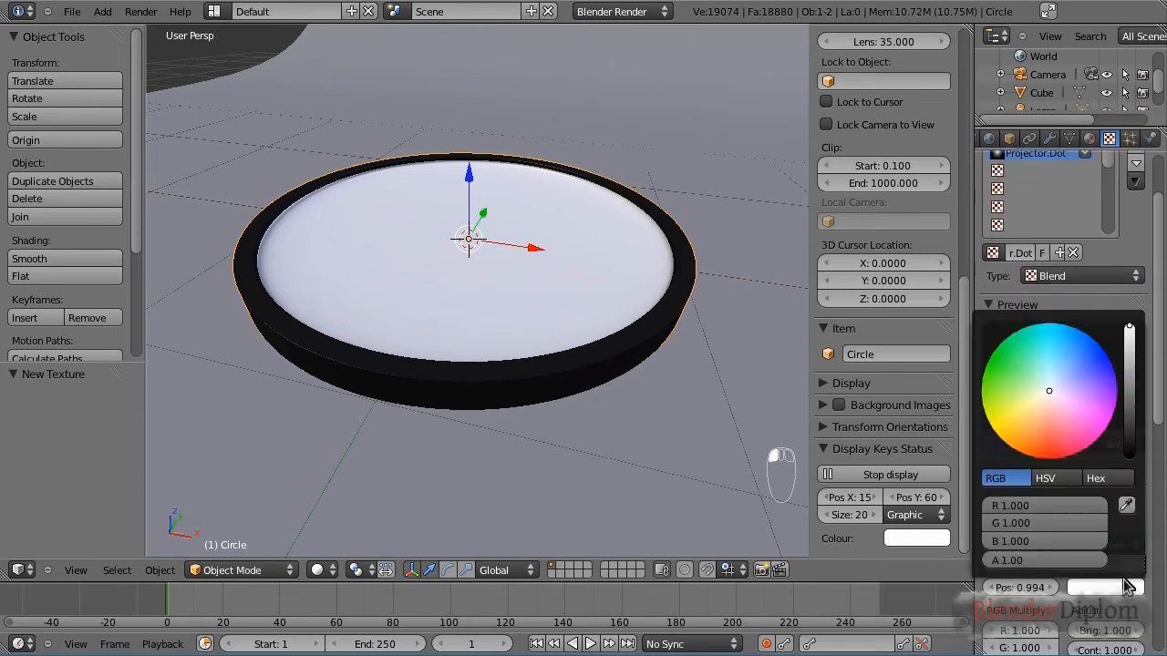
pyautogui.click(1105, 588)
pyautogui.click(1059, 371)
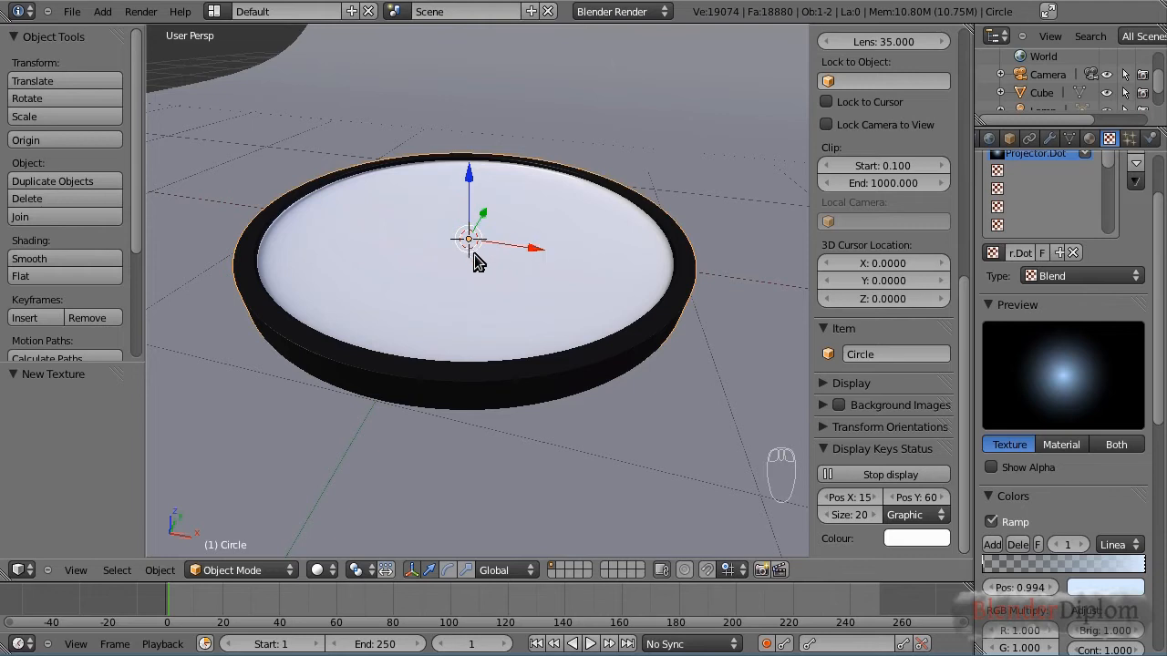
# Add a camera at the disc's centre and raise it about 1.135 units along the Z axis.
pyautogui.scroll(-4, 444, 230)
pyautogui.moveTo(476, 264); pyautogui.dragTo(535, 232, button='middle')
pyautogui.moveTo(632, 445); pyautogui.dragTo(617, 477, button='middle')
pyautogui.scroll(2, 533, 328)
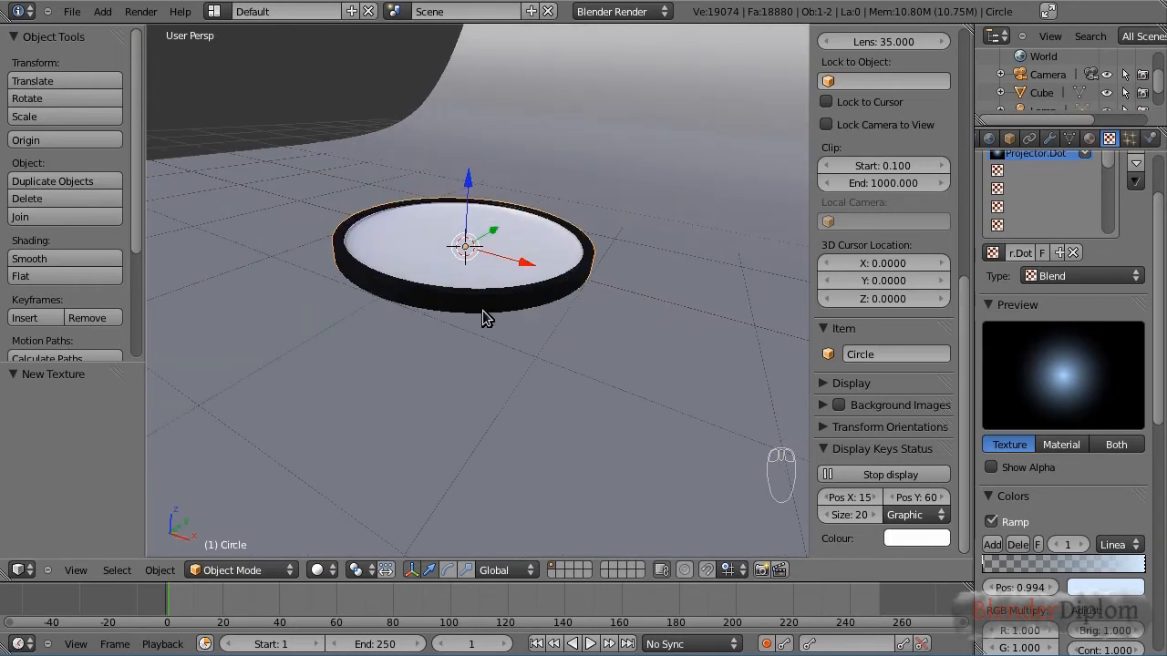
pyautogui.hotkey('shift', 'a')
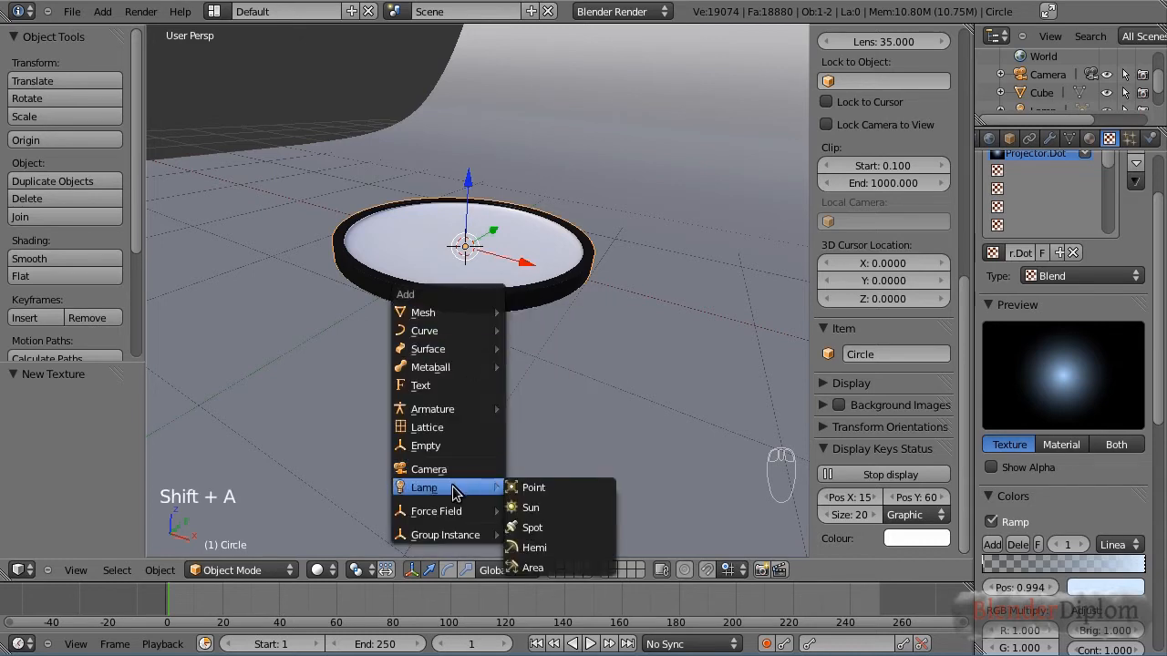
pyautogui.click(459, 470)
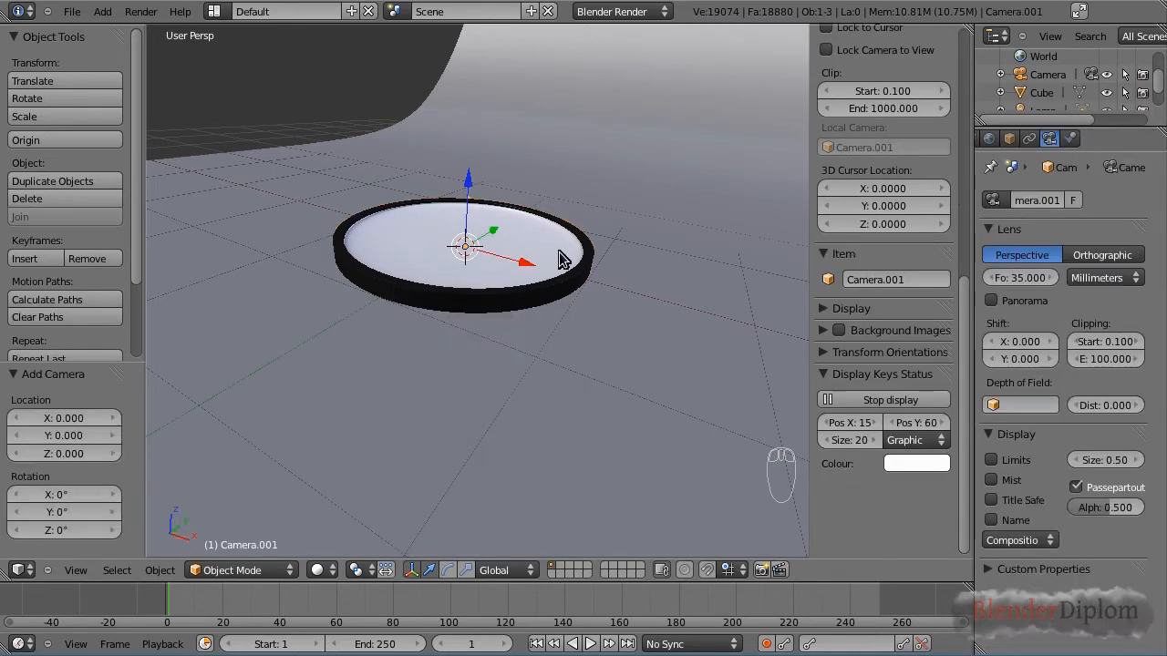
pyautogui.press('g')
pyautogui.press('z')
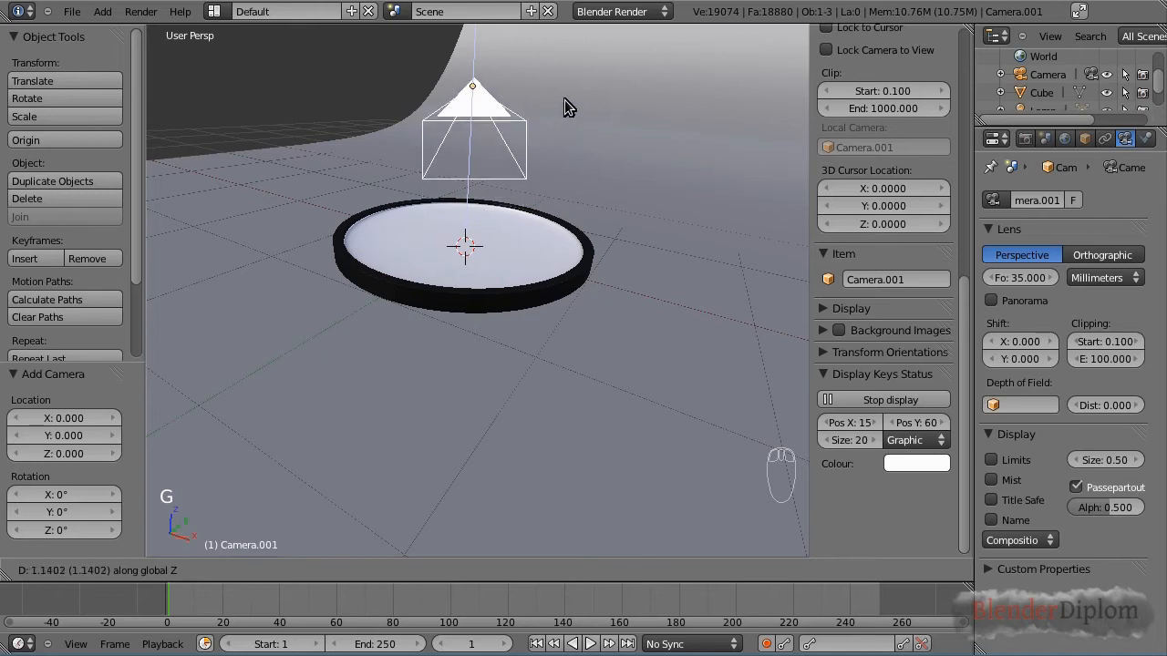
pyautogui.click(564, 99)
# Set the new camera's Y and Z rotation to 0° and its X rotation to about 445.889°.
pyautogui.moveTo(967, 319); pyautogui.dragTo(972, 52)
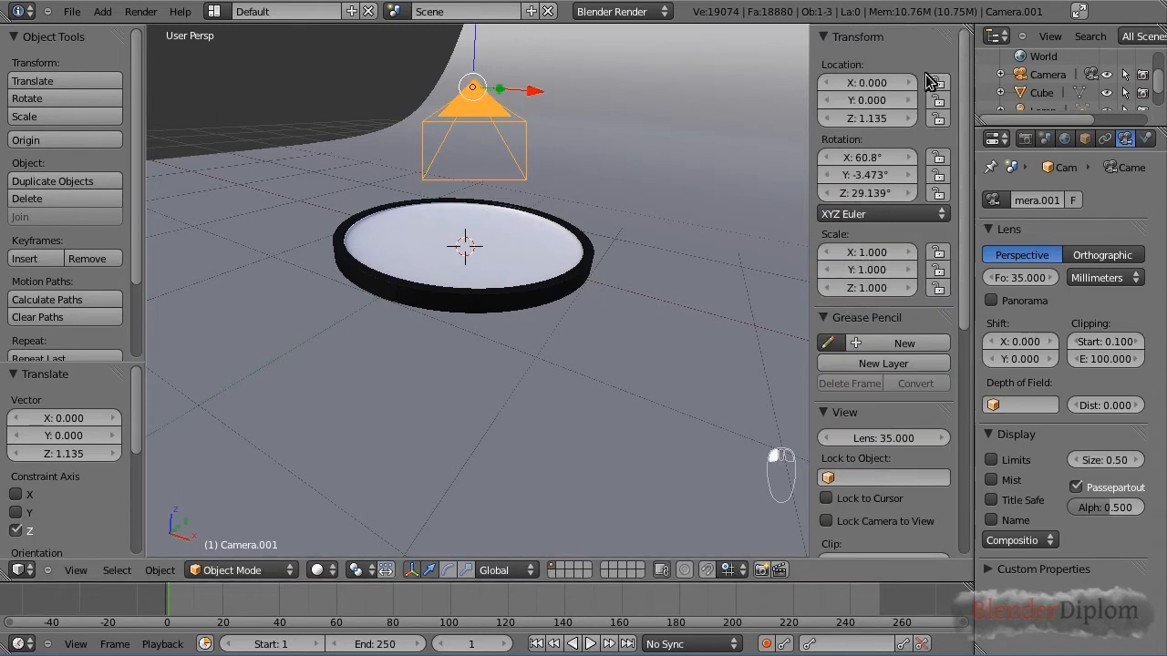
pyautogui.click(873, 173)
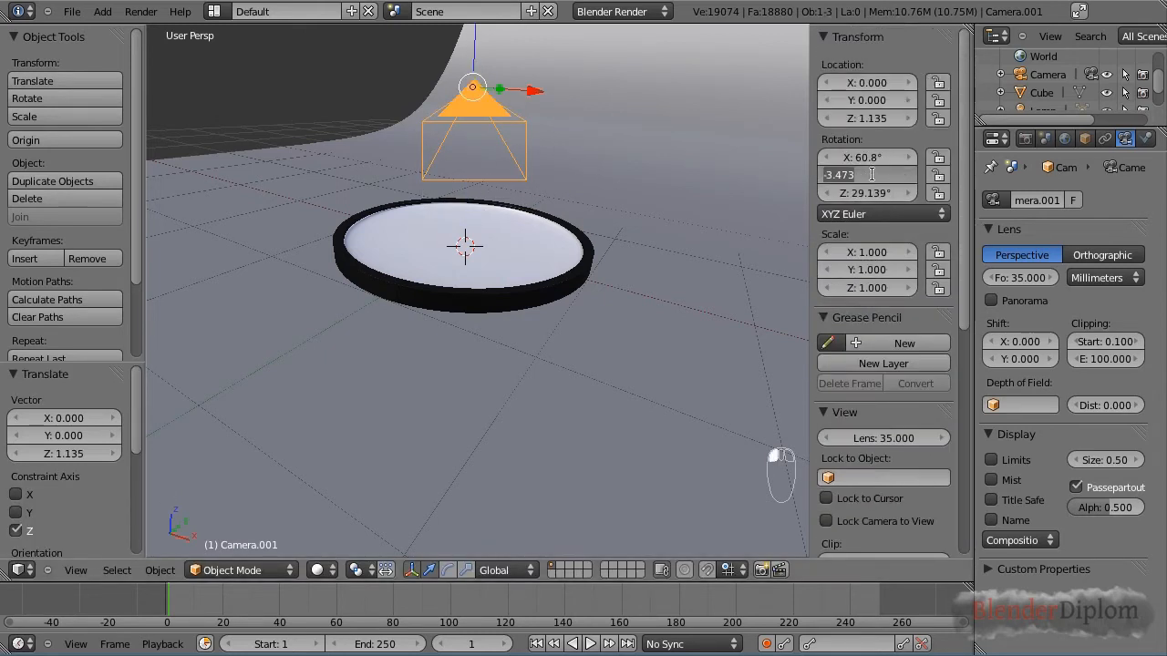
pyautogui.write('0')
pyautogui.press('Return')
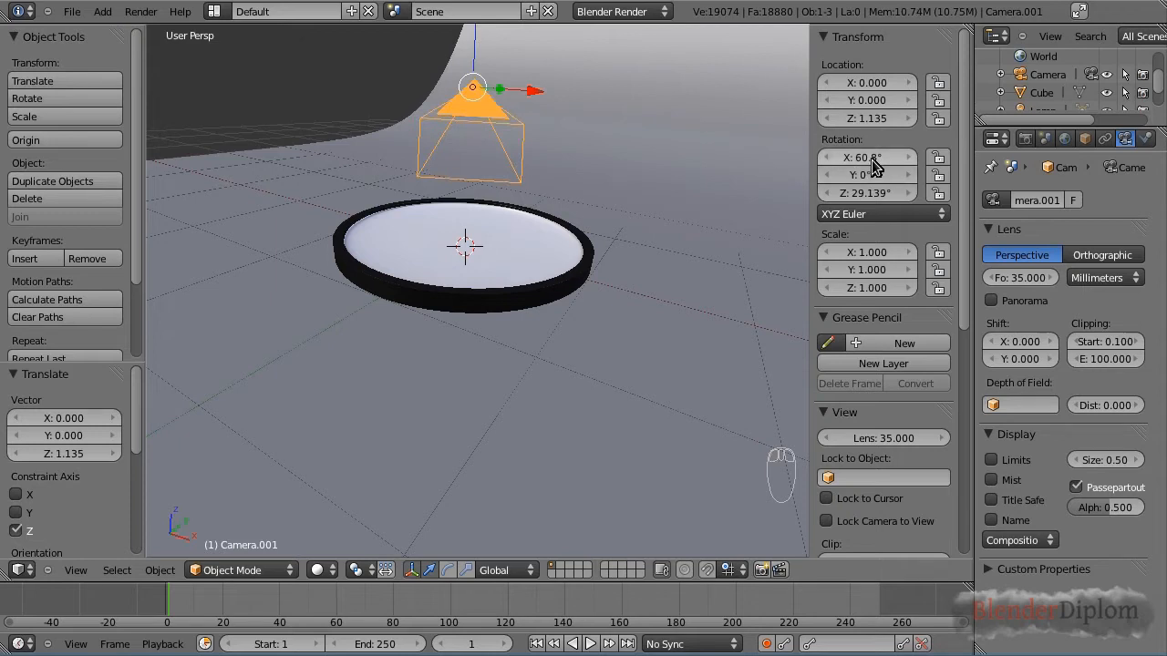
pyautogui.moveTo(871, 158); pyautogui.dragTo(871, 158)
pyautogui.click(875, 192)
pyautogui.write('0')
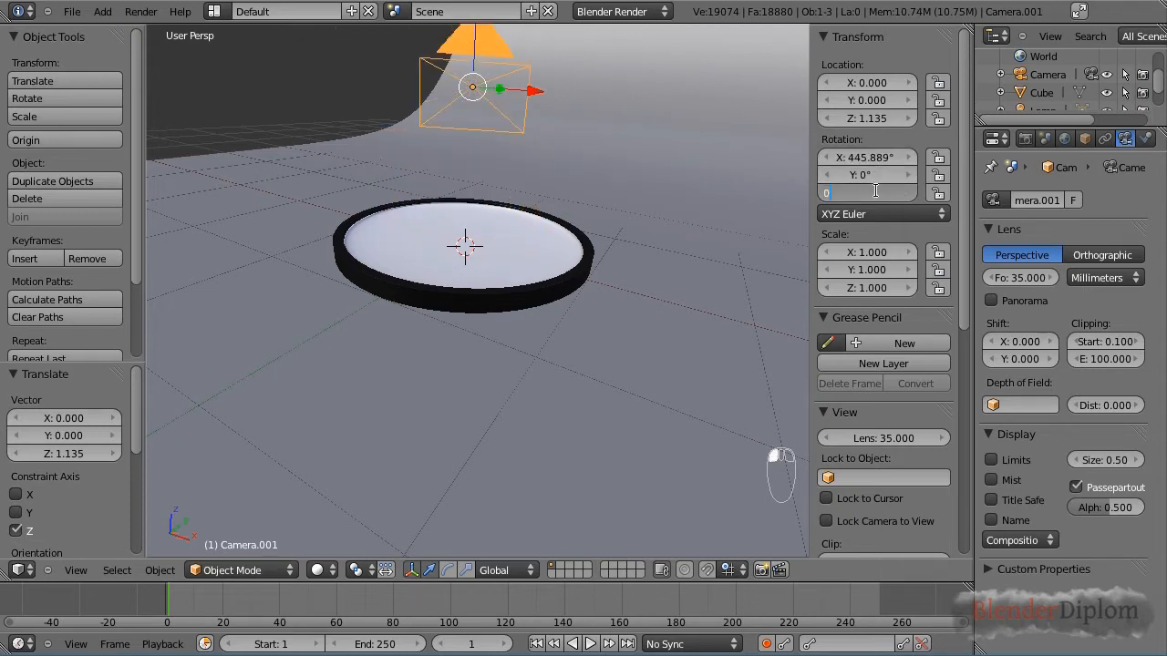
pyautogui.press('Return')
# Look through the new camera and fly and move it back to frame the disc, at about Y -3.458 and Z 0.628.
pyautogui.press('KP_0')
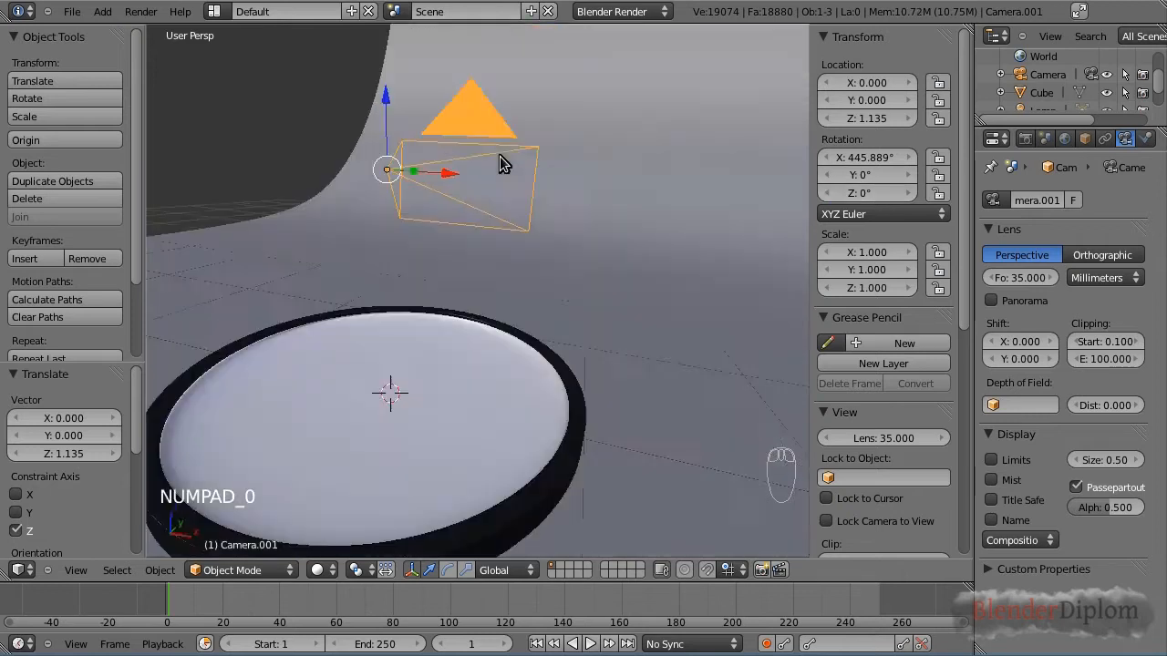
pyautogui.hotkey('shift', 'f')
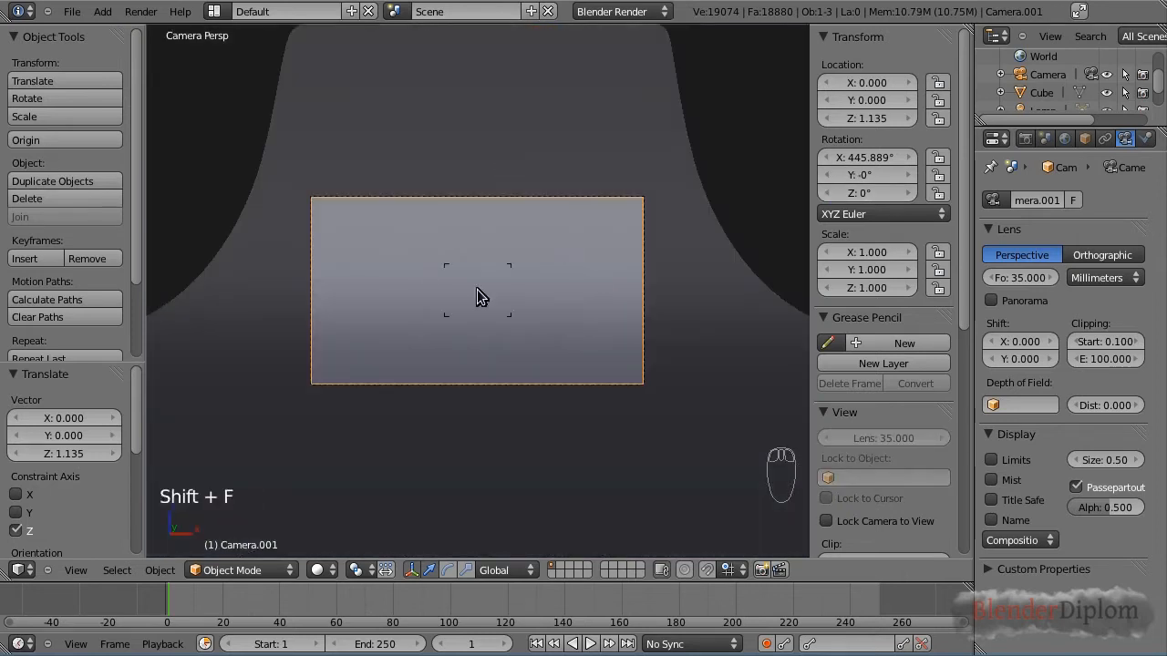
pyautogui.scroll(-3, 482, 302)
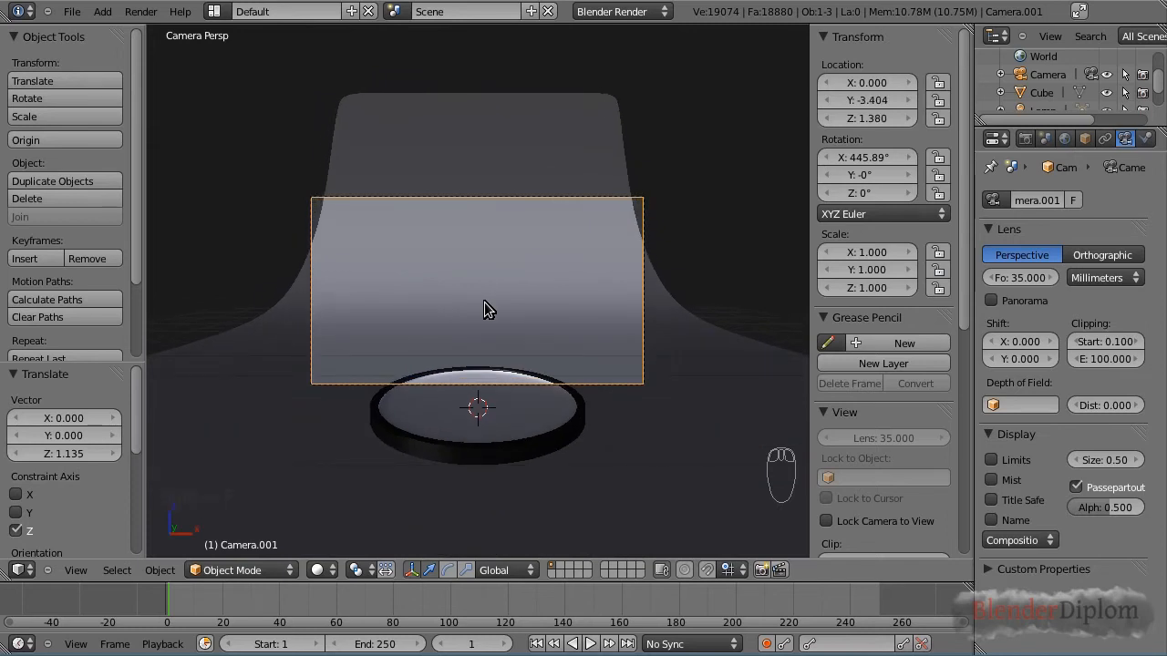
pyautogui.click(484, 302)
pyautogui.press('g')
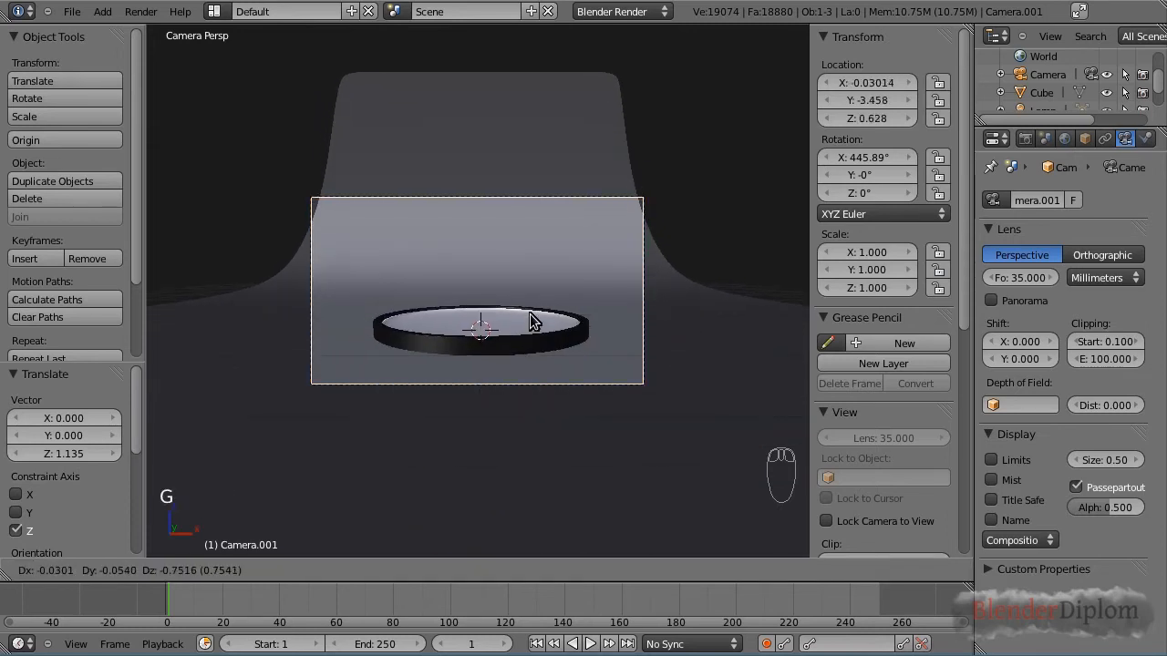
pyautogui.click(531, 319)
# Create a new world and enable white environment lighting with an energy of 0.2.
pyautogui.click(1026, 138)
pyautogui.click(1064, 138)
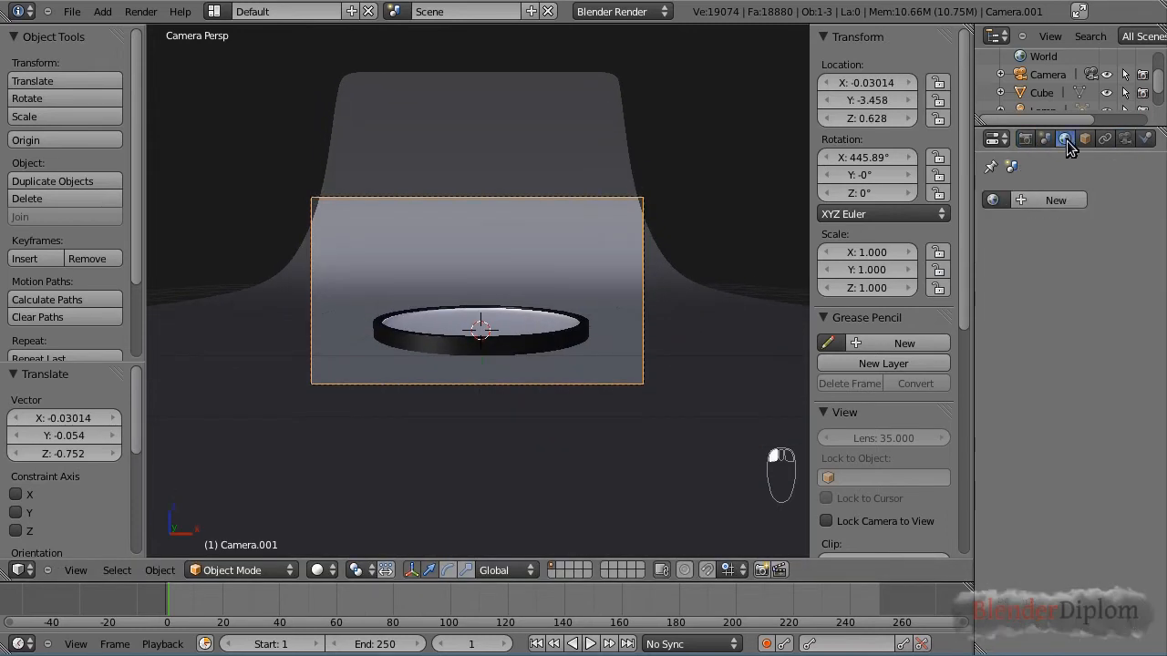
pyautogui.click(1048, 201)
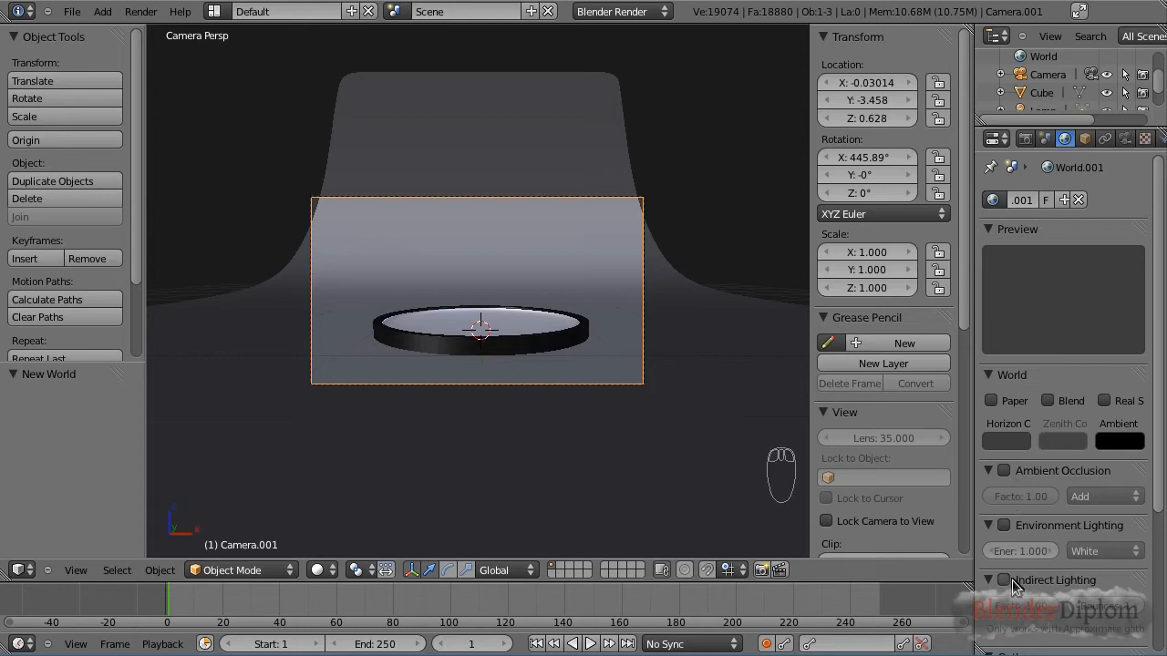
pyautogui.scroll(-2, 1030, 547)
pyautogui.click(1004, 452)
pyautogui.click(1015, 478)
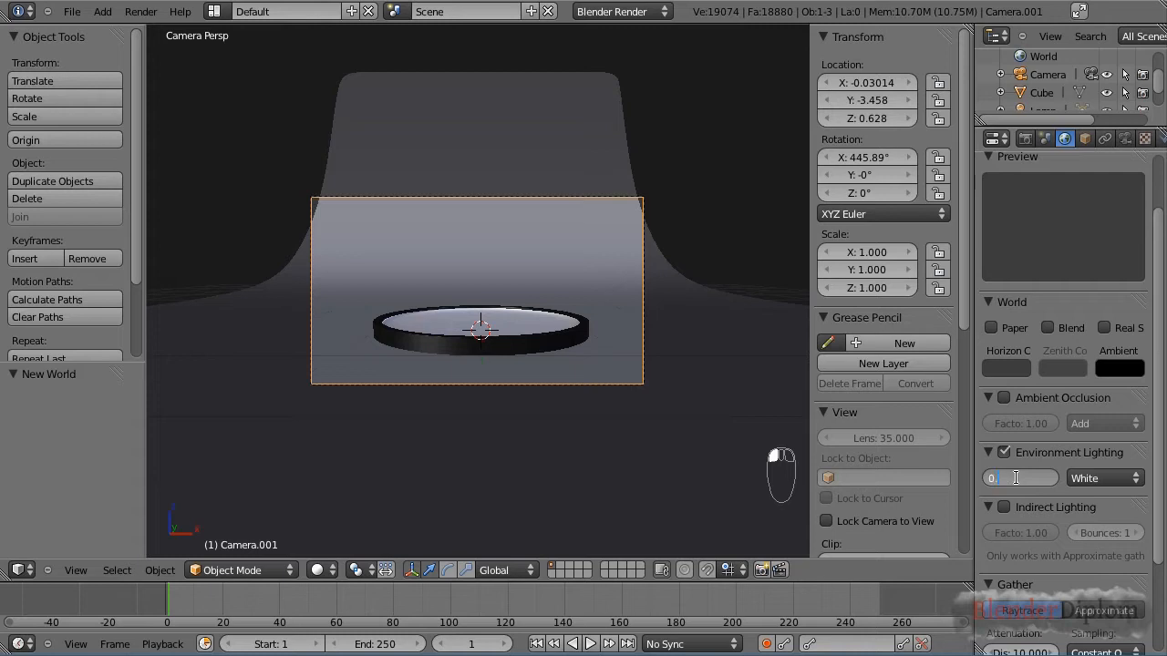
pyautogui.press('Return')
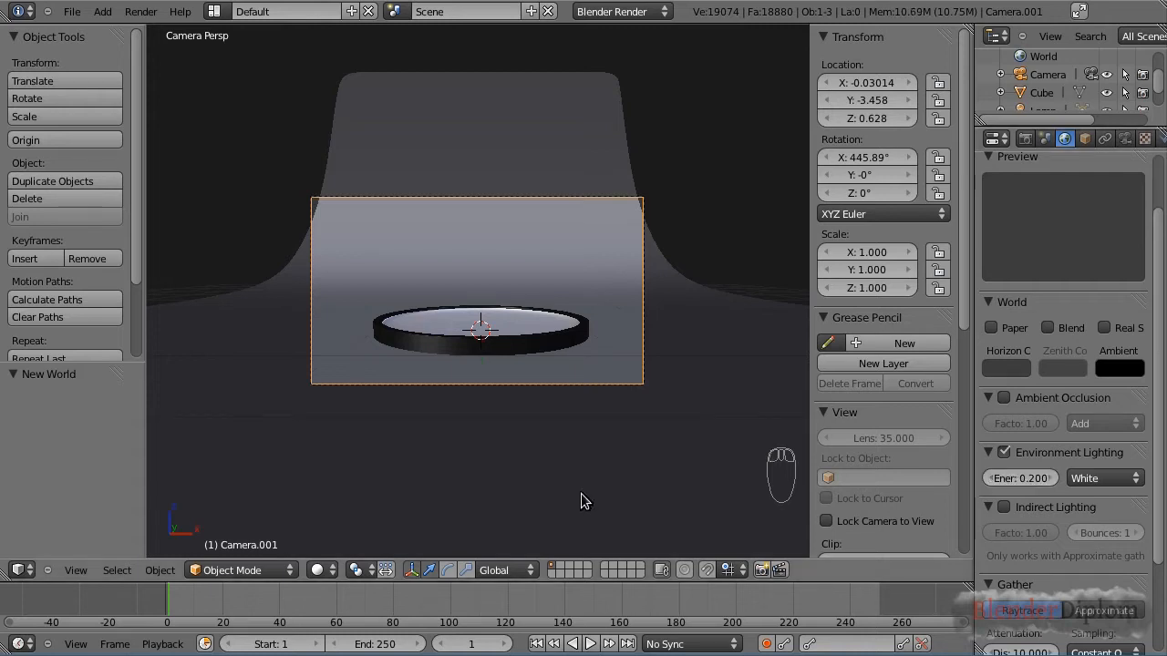
# Set the render dimensions to the HDTV 720p preset at 50% and test-render the camera view.
pyautogui.click(1025, 138)
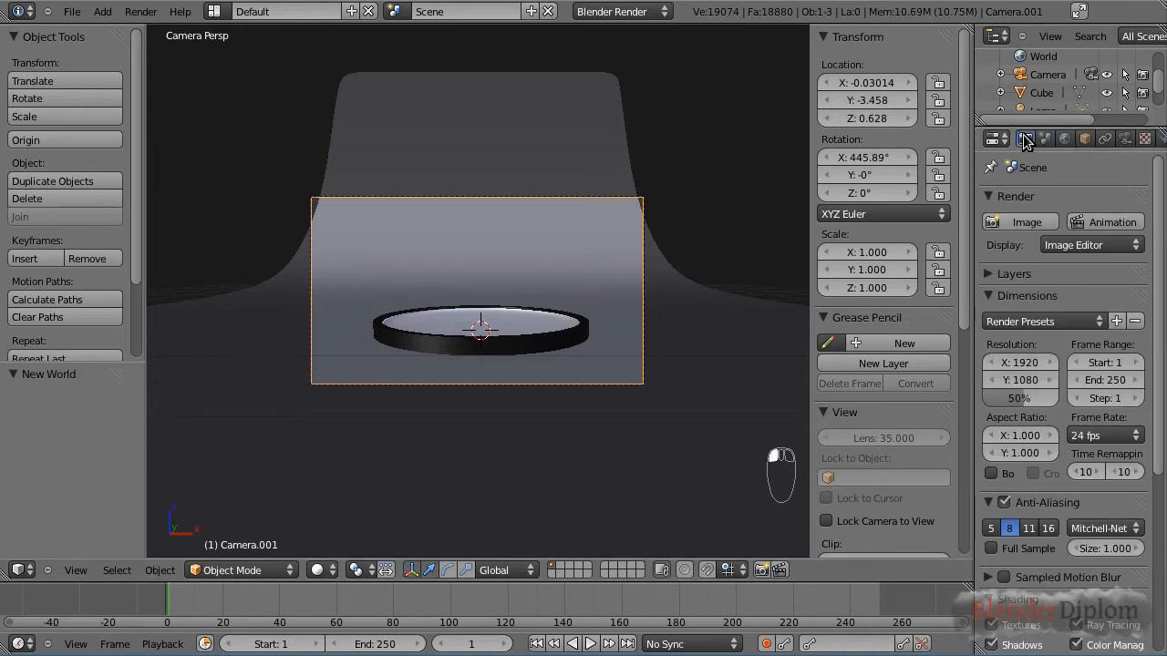
pyautogui.click(1051, 323)
pyautogui.click(1025, 394)
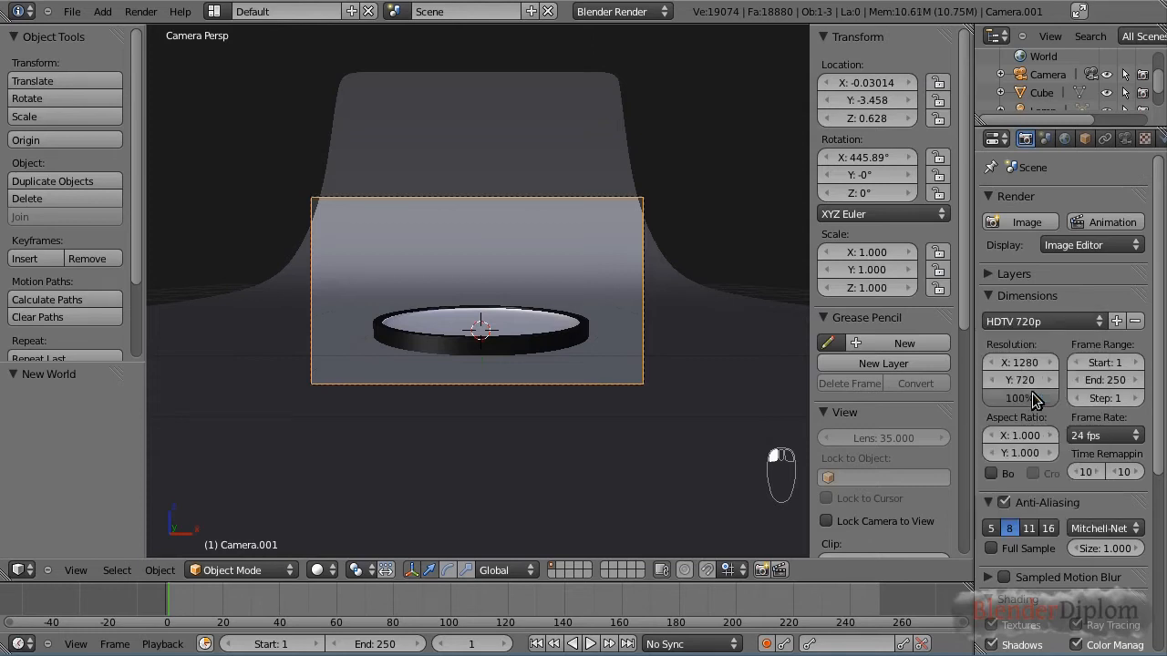
pyautogui.click(1026, 402)
pyautogui.write('50')
pyautogui.press('Return')
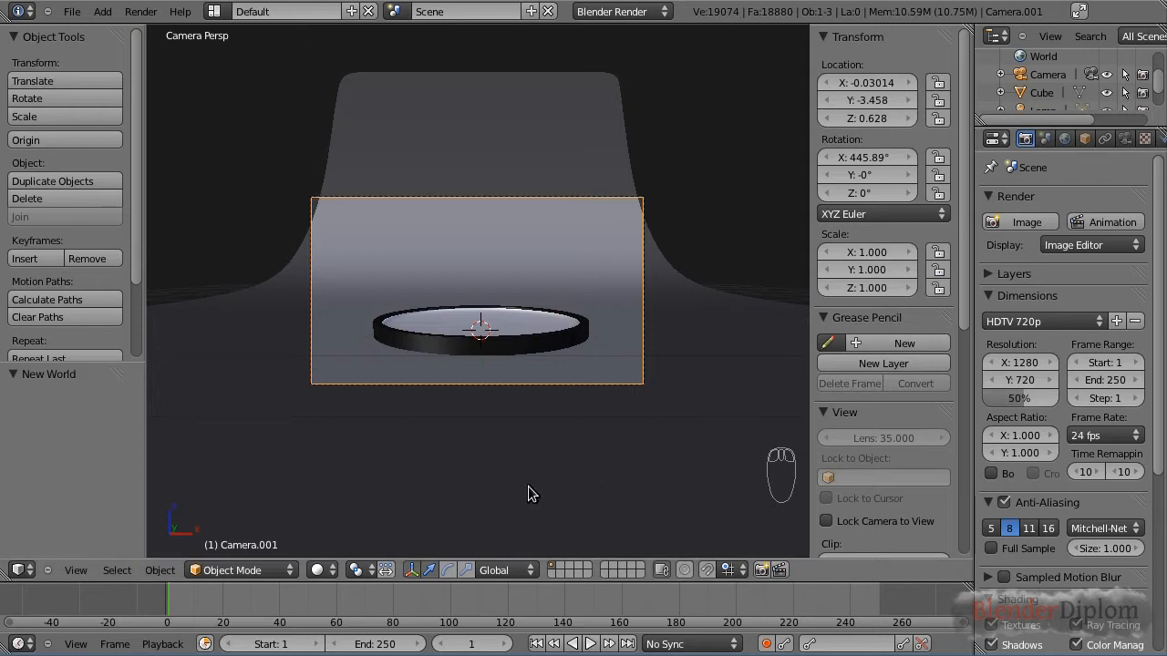
pyautogui.press('F12')
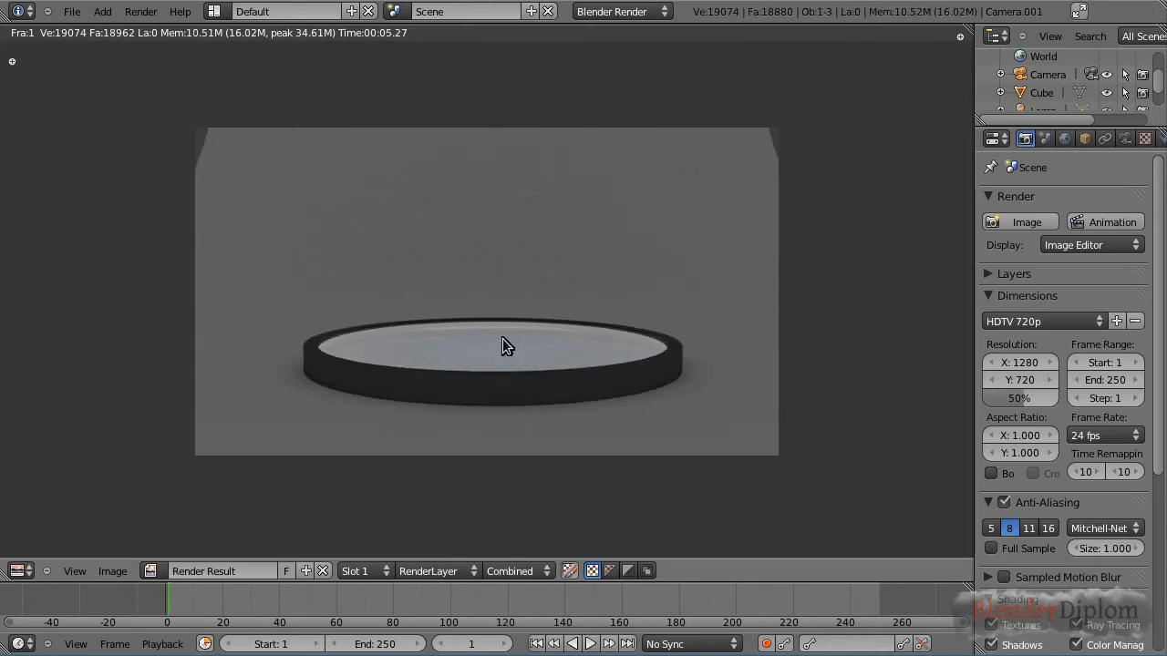
pyautogui.press('Escape')
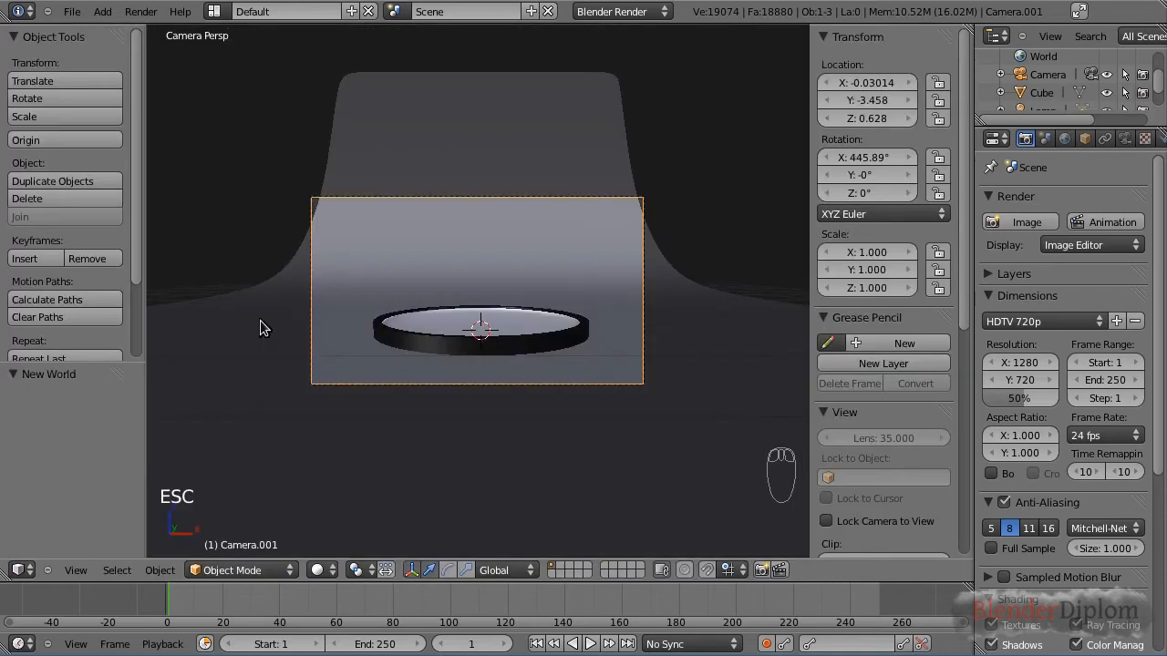
# Select the curved backdrop plane and switch it to Edit Mode.
pyautogui.rightClick(241, 338)
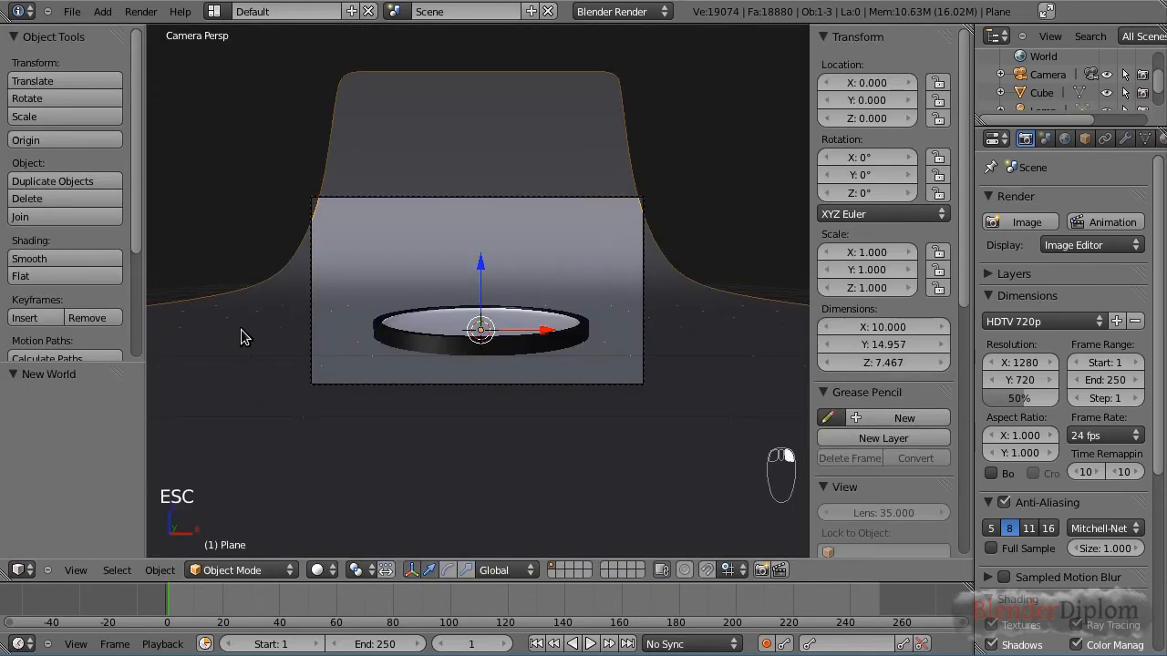
pyautogui.press('Tab')
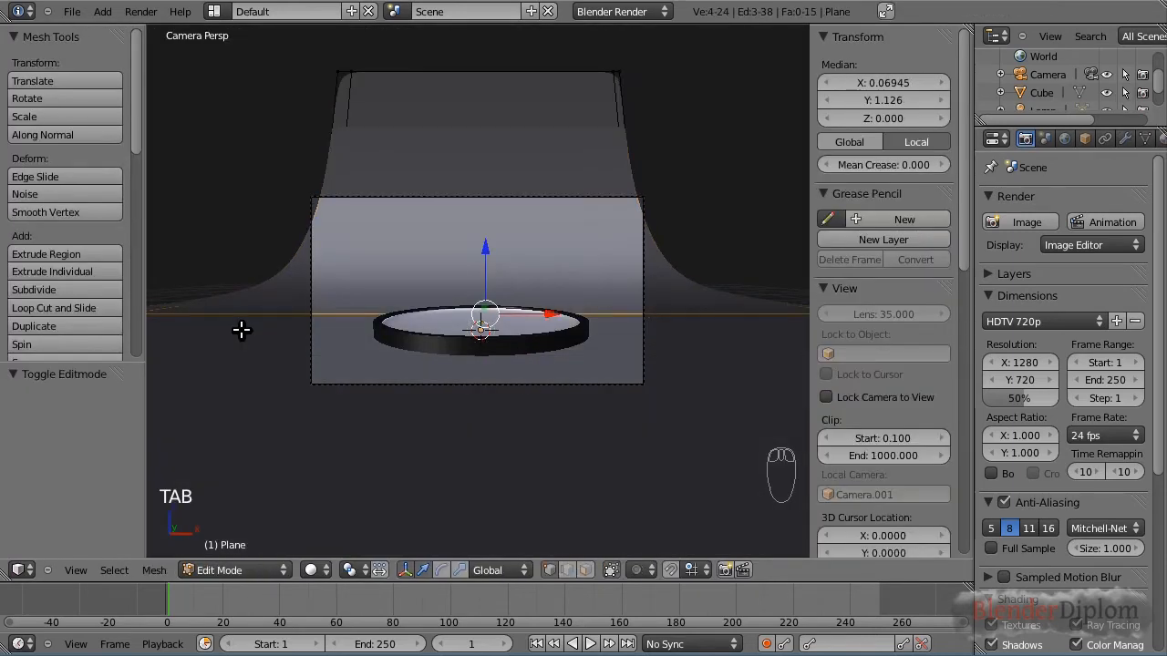
pyautogui.press('s')
pyautogui.press('x')
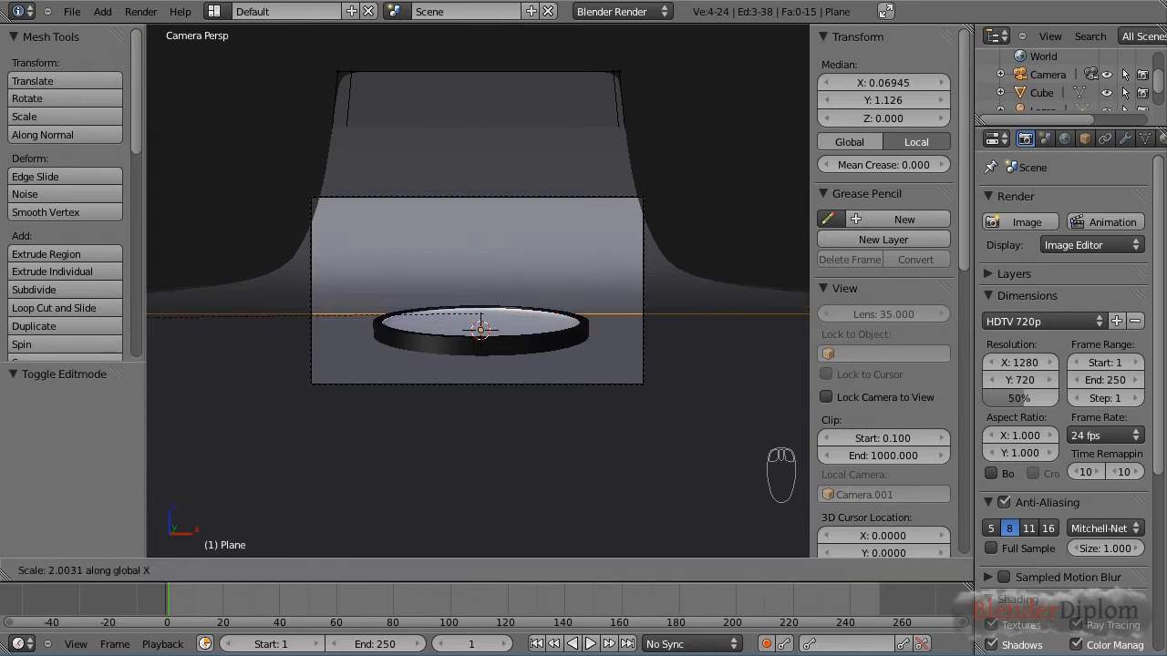
pyautogui.rightClick(165, 366)
# Scale the whole backdrop mesh along X by about 1.255 and return to Object Mode.
pyautogui.press('a')
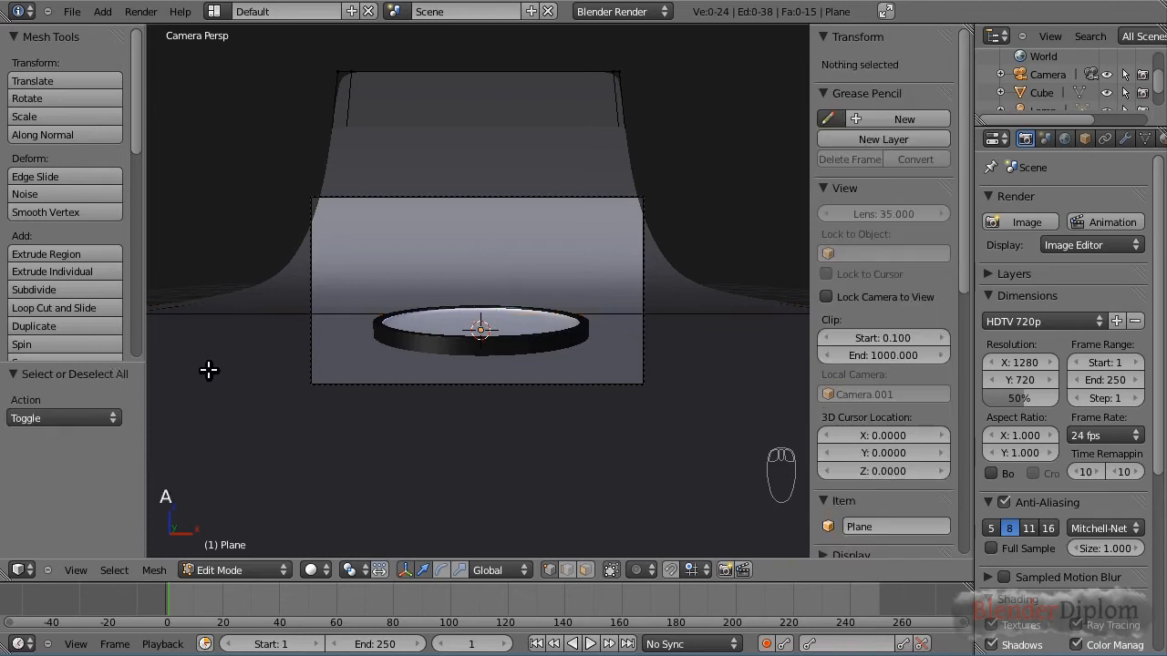
pyautogui.press('a')
pyautogui.press('s')
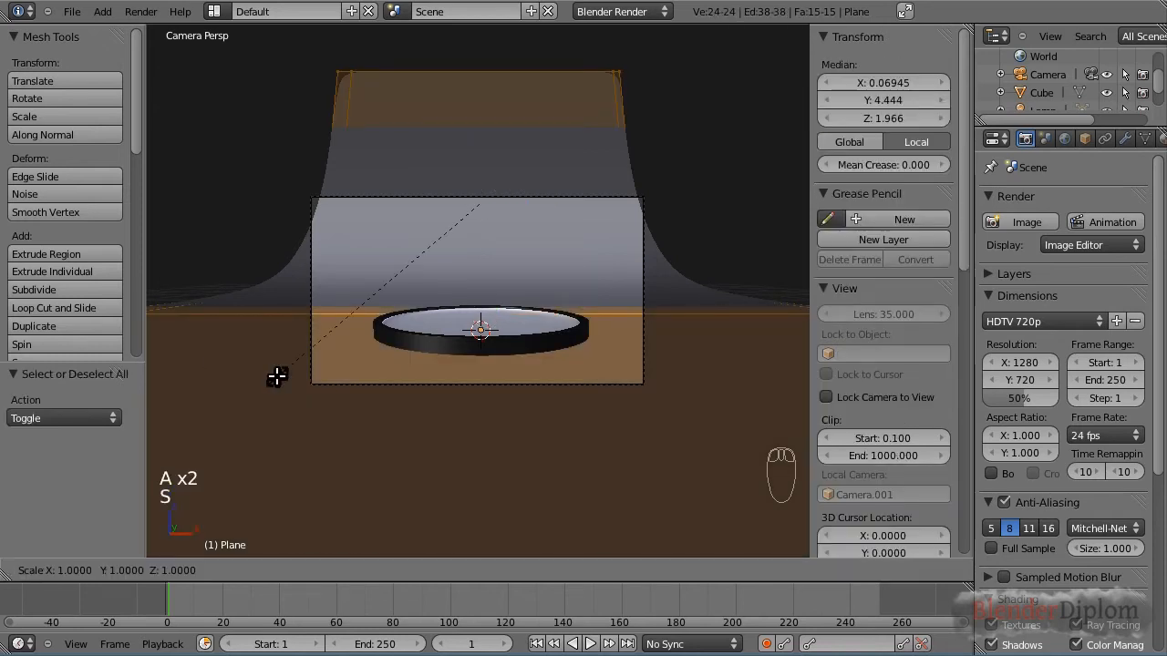
pyautogui.press('x')
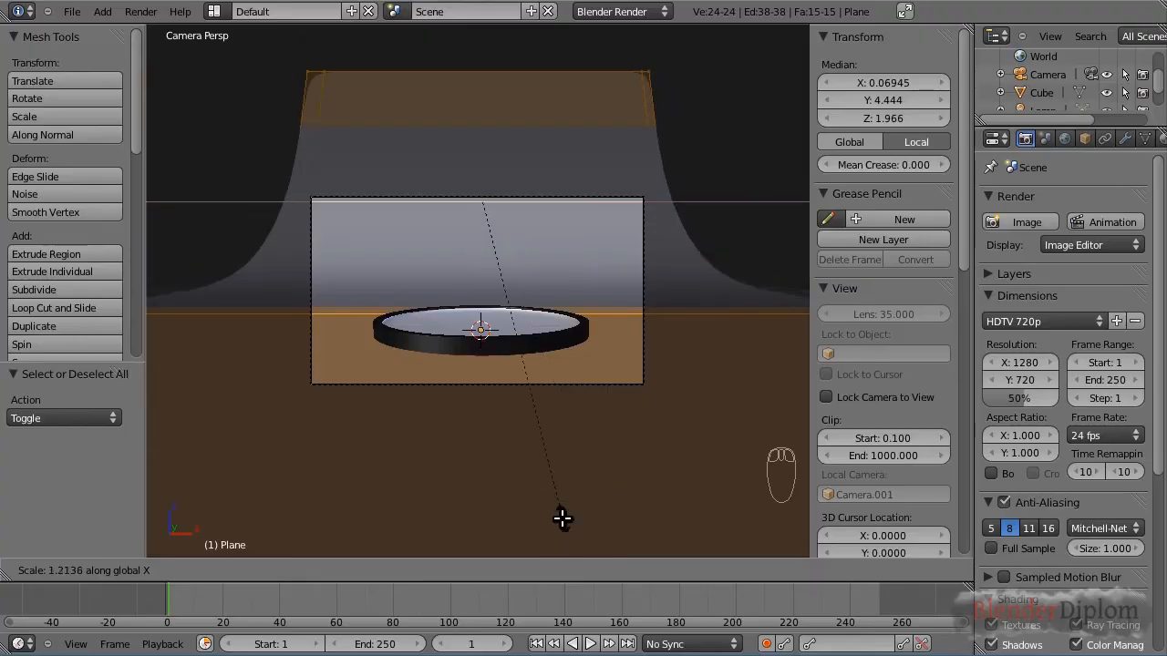
pyautogui.click(660, 489)
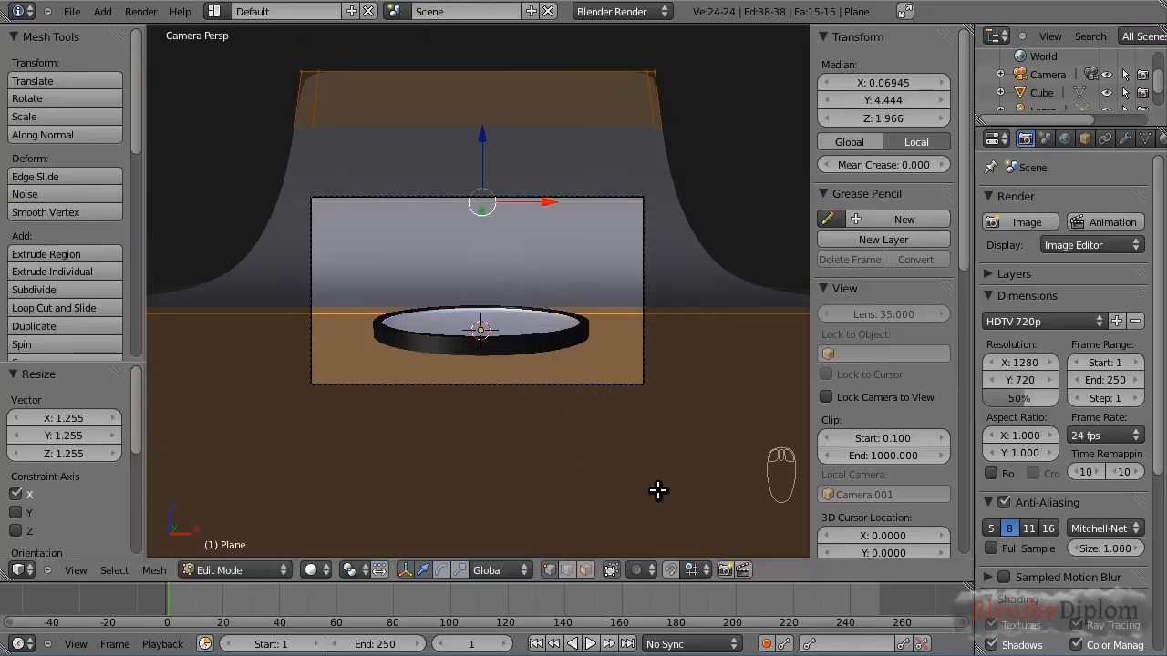
pyautogui.press('Tab')
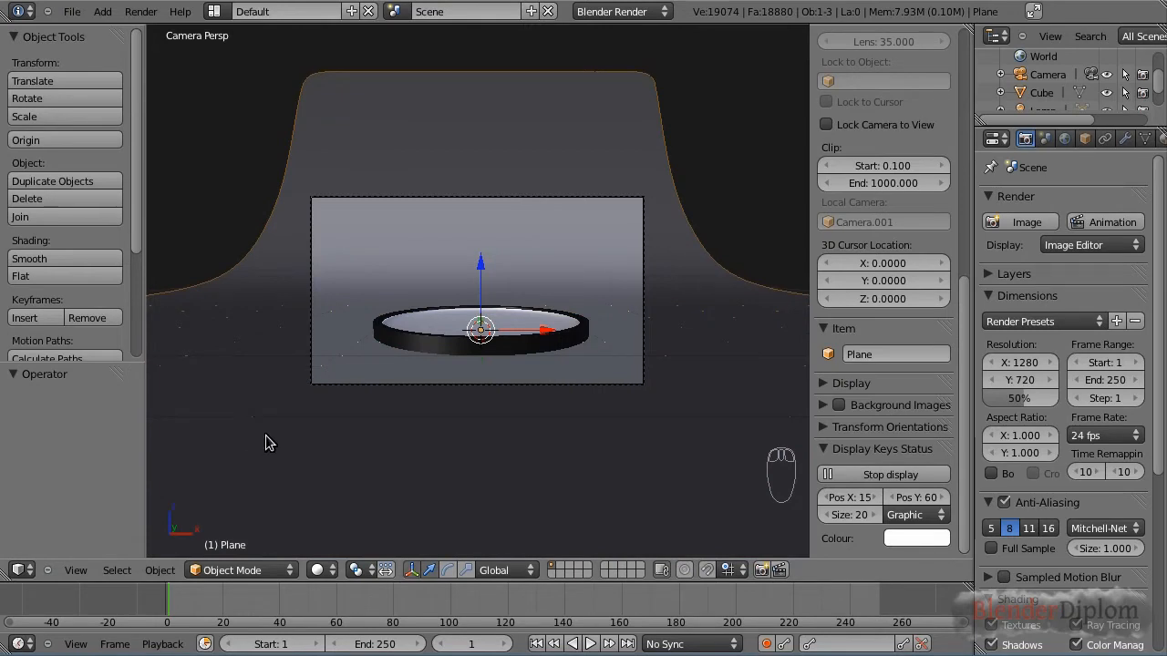
# Give the backdrop plane a new material named Floor with mirror reflection enabled.
pyautogui.click(1161, 138)
pyautogui.click(1025, 261)
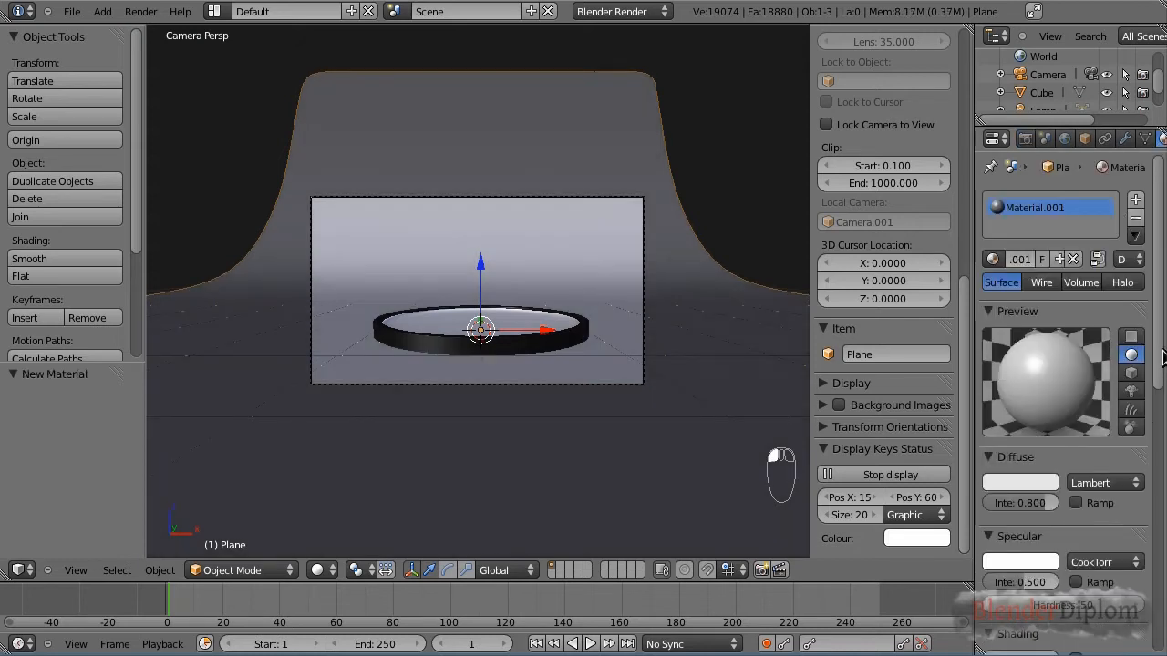
pyautogui.scroll(-10, 1162, 357)
pyautogui.click(1003, 336)
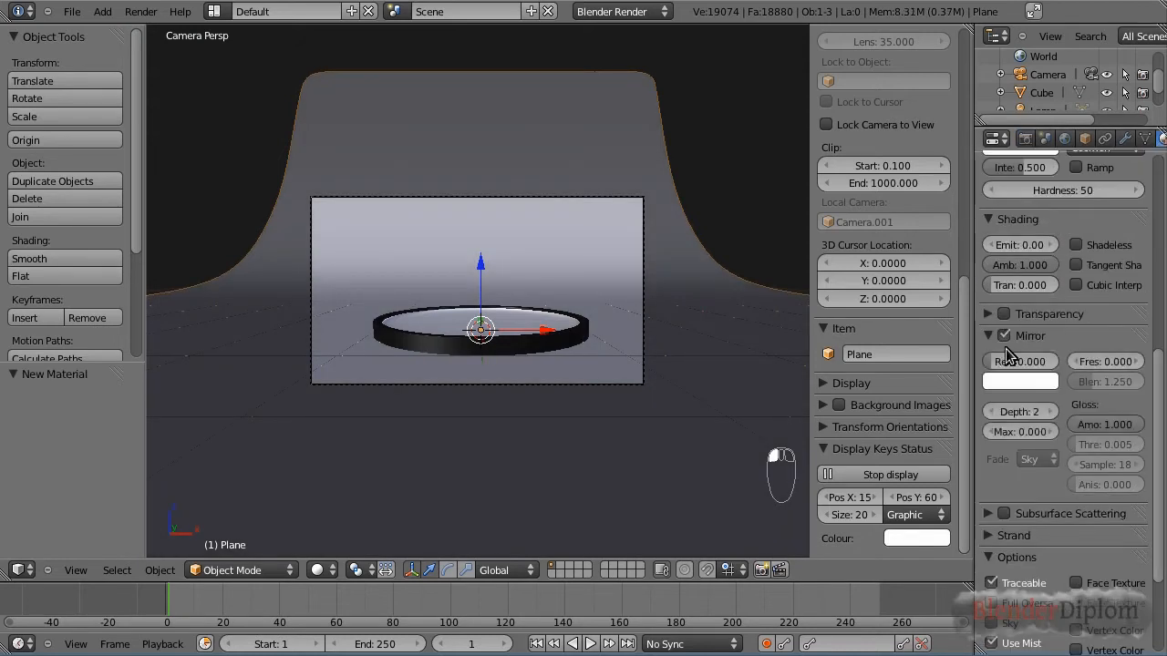
pyautogui.scroll(10, 1162, 446)
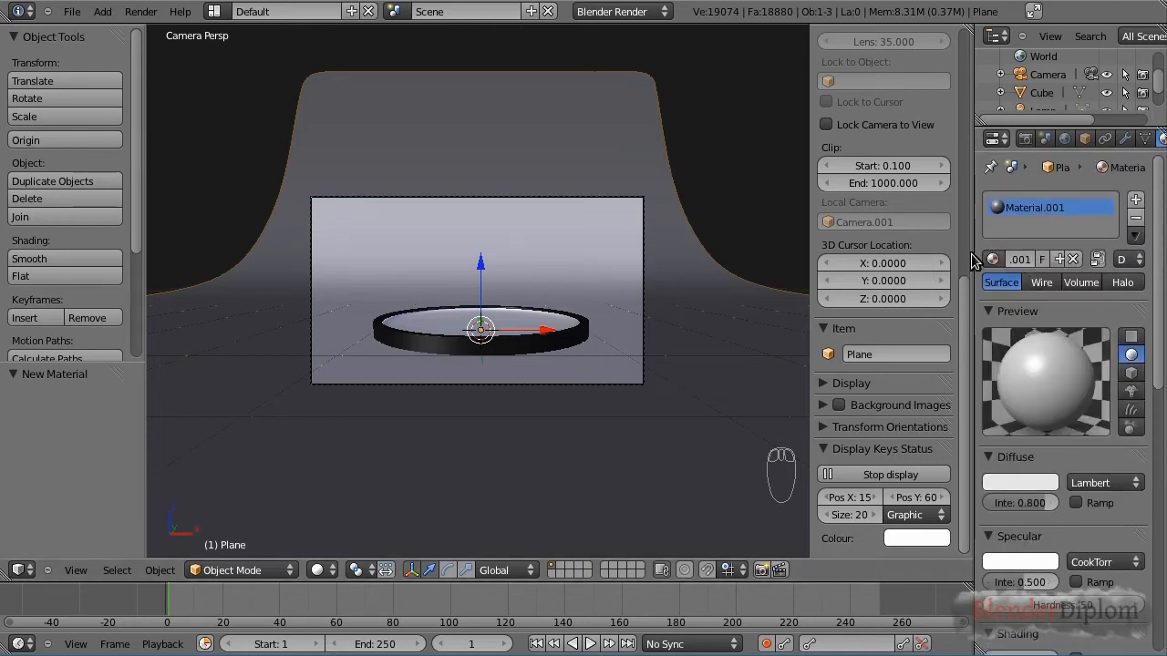
pyautogui.click(1026, 258)
pyautogui.write('Floor')
pyautogui.press('Return')
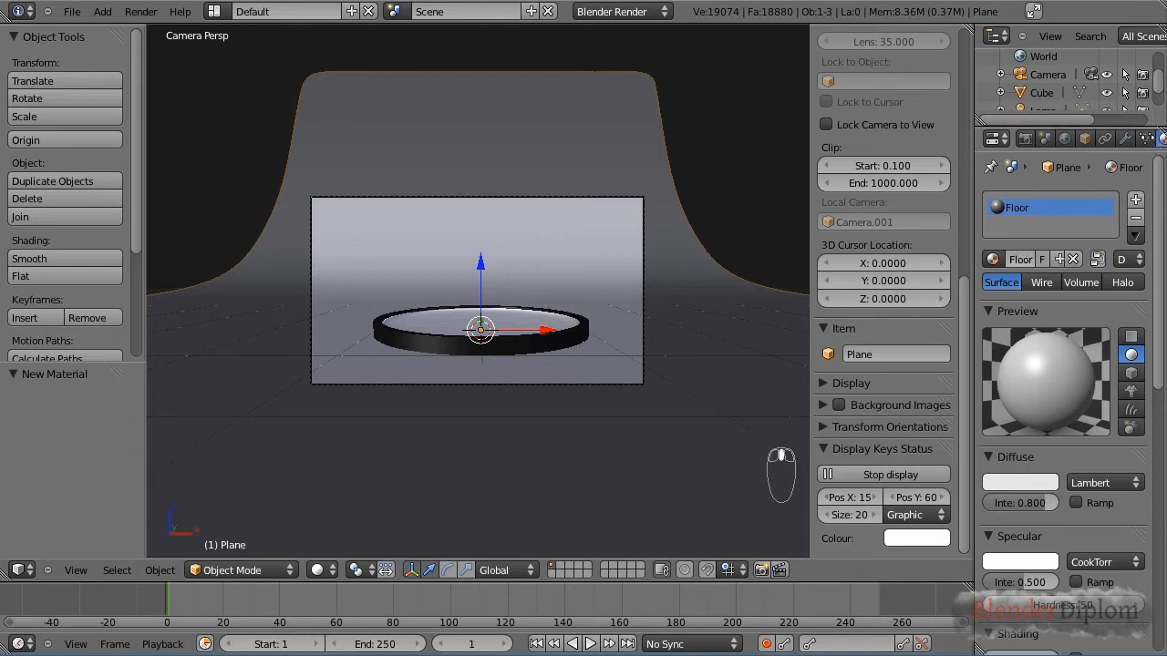
# Add a new texture to the Floor material and name it Tiles.
pyautogui.scroll(-2, 1112, 139)
pyautogui.click(1112, 139)
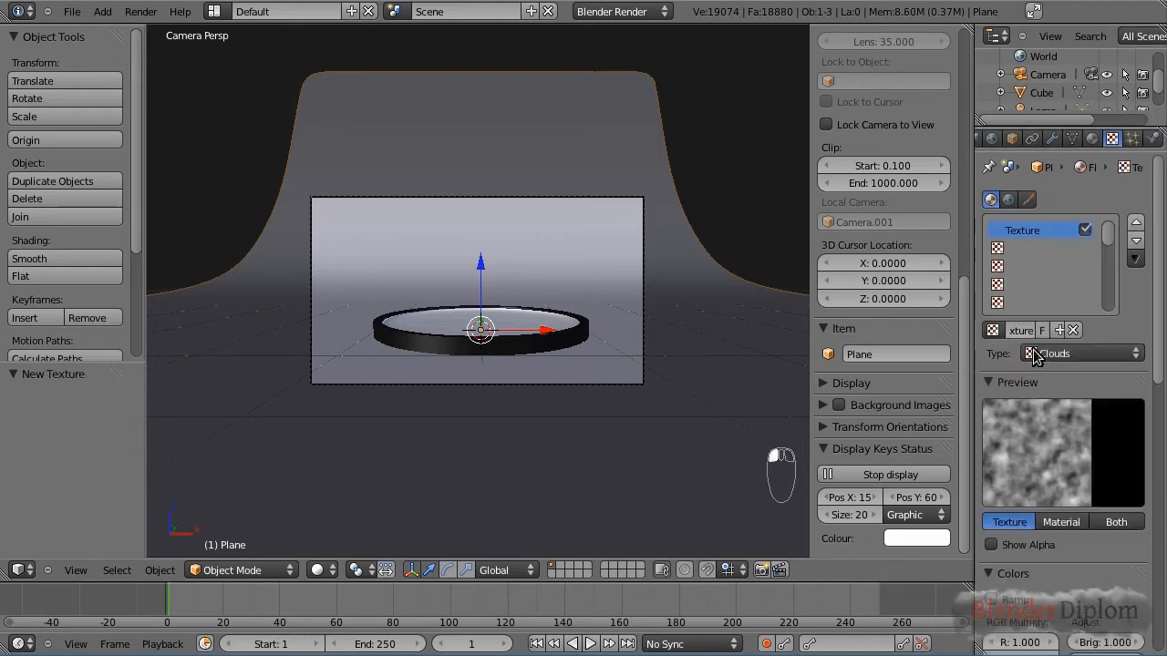
pyautogui.click(1022, 329)
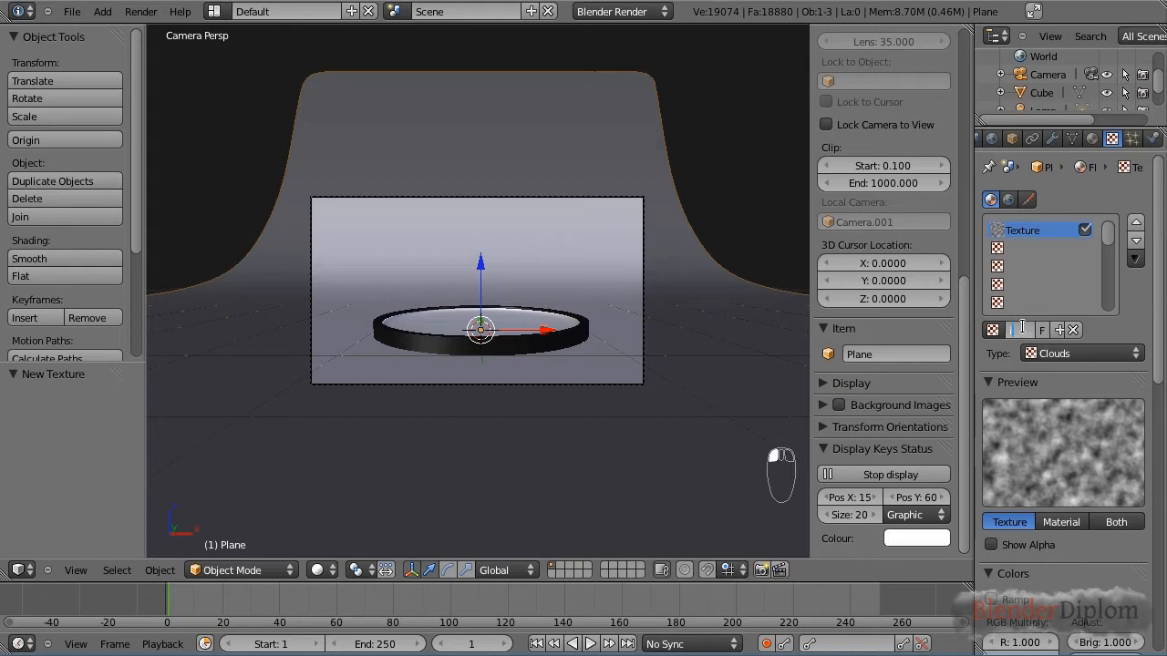
pyautogui.press('Return')
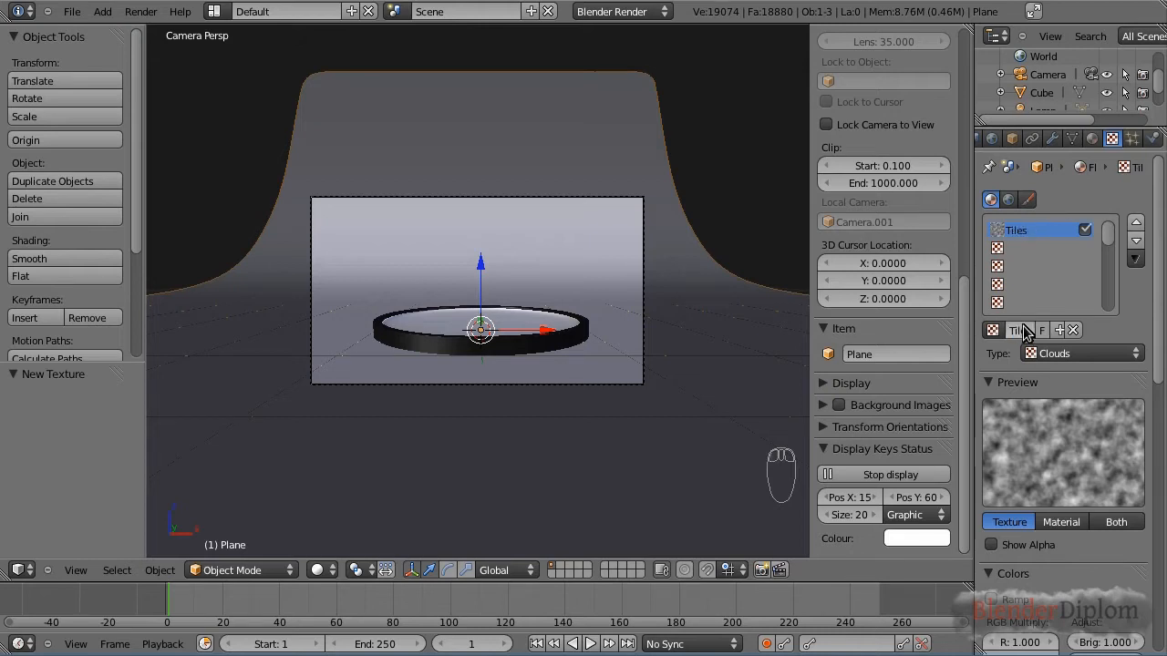
# Switch to the Compositing layout, show texture nodes and enable nodes for the Tiles texture.
pyautogui.click(225, 12)
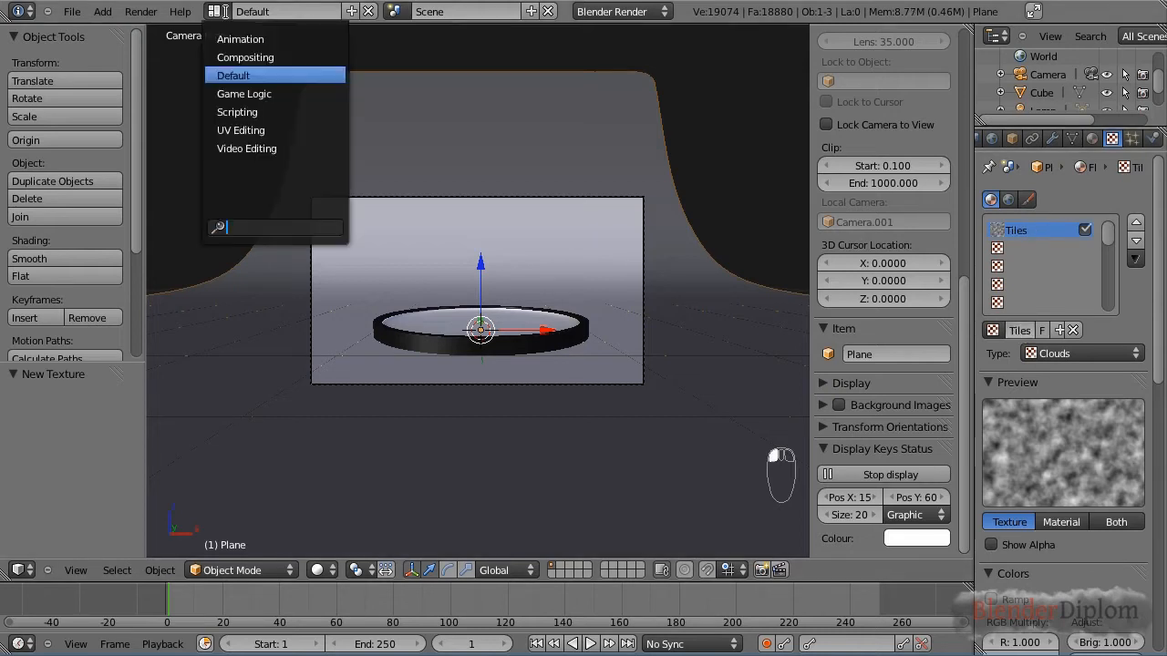
pyautogui.click(246, 57)
pyautogui.click(235, 391)
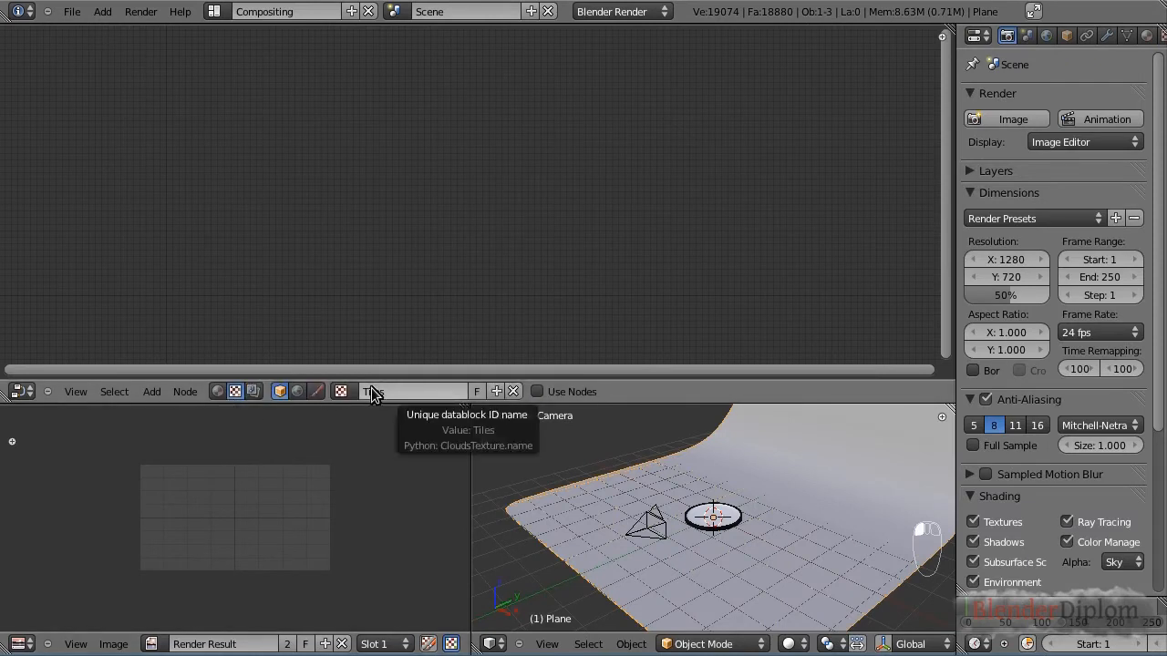
pyautogui.click(537, 391)
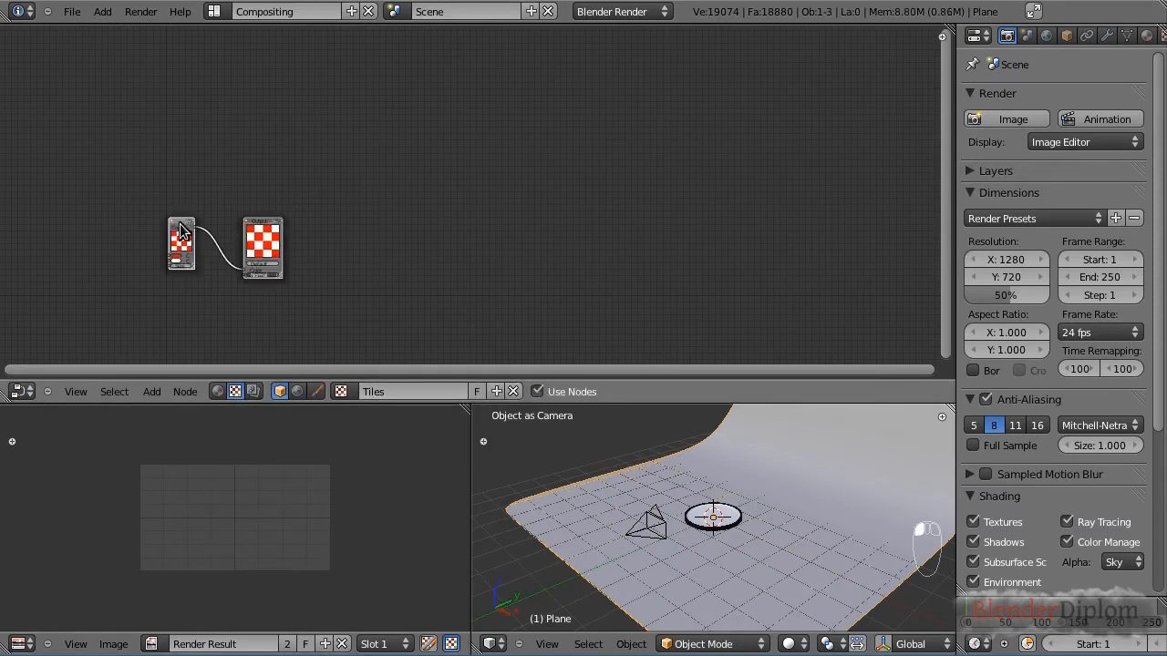
# Spread the Checker and Output nodes apart and delete the Checker node.
pyautogui.moveTo(180, 224); pyautogui.dragTo(182, 190)
pyautogui.scroll(7, 196, 218)
pyautogui.moveTo(118, 242); pyautogui.dragTo(482, 218)
pyautogui.scroll(-3, 231, 240)
pyautogui.moveTo(114, 188); pyautogui.dragTo(240, 171)
pyautogui.scroll(3, 221, 185)
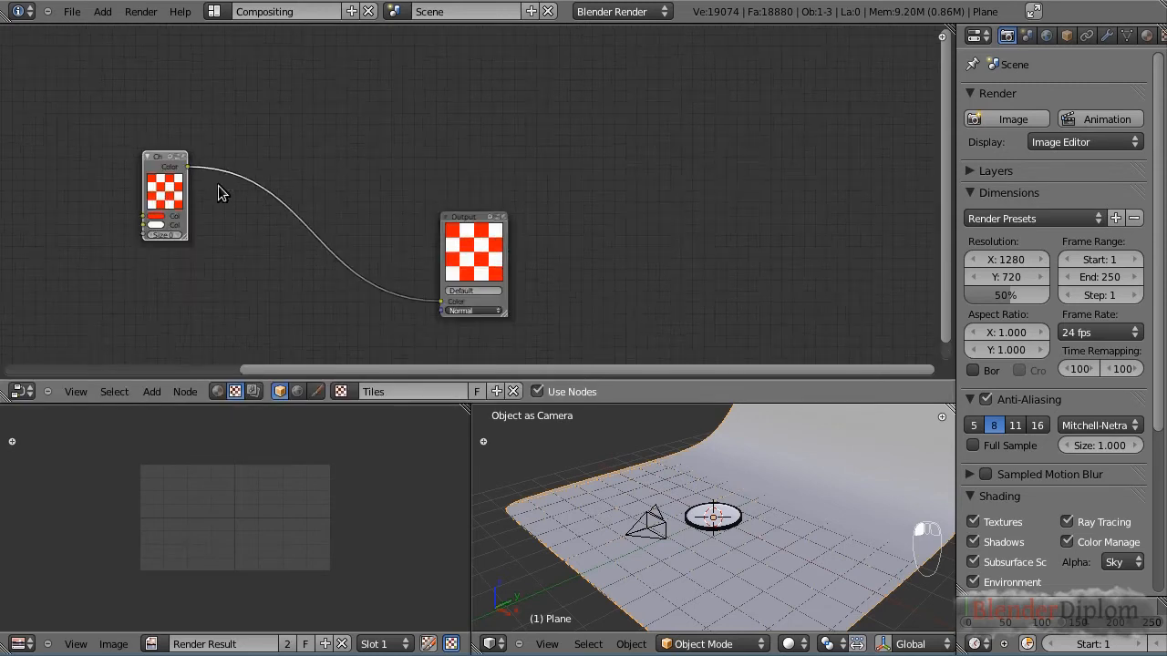
pyautogui.scroll(4, 214, 190)
pyautogui.moveTo(66, 141); pyautogui.dragTo(97, 89)
pyautogui.moveTo(478, 230); pyautogui.dragTo(594, 154)
pyautogui.click(73, 104)
pyautogui.press('x')
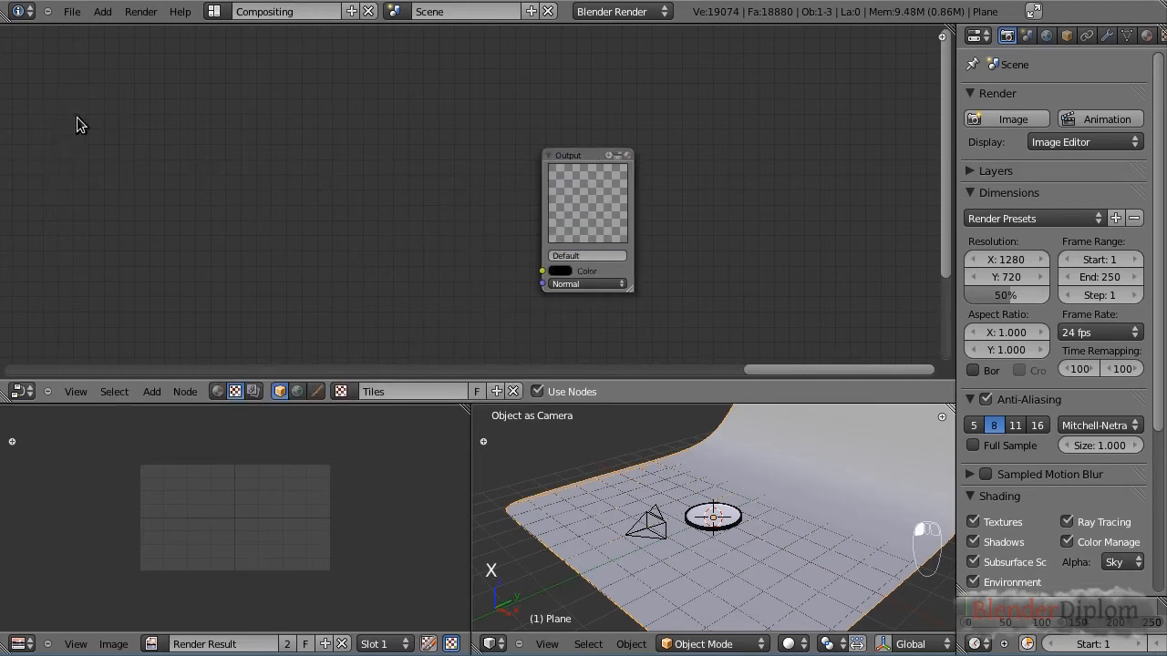
# Add a Bricks pattern node and place it well clear of the Output node on its input side.
pyautogui.hotkey('shift', 'a')
pyautogui.moveTo(82, 134)
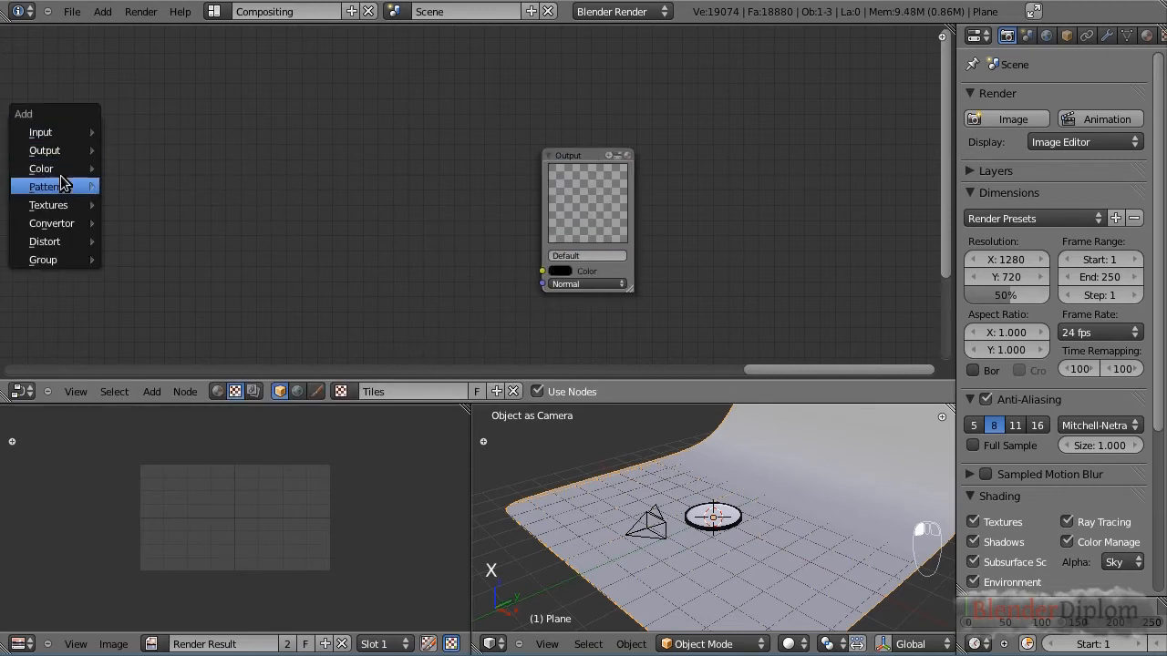
pyautogui.moveTo(71, 188)
pyautogui.click(132, 205)
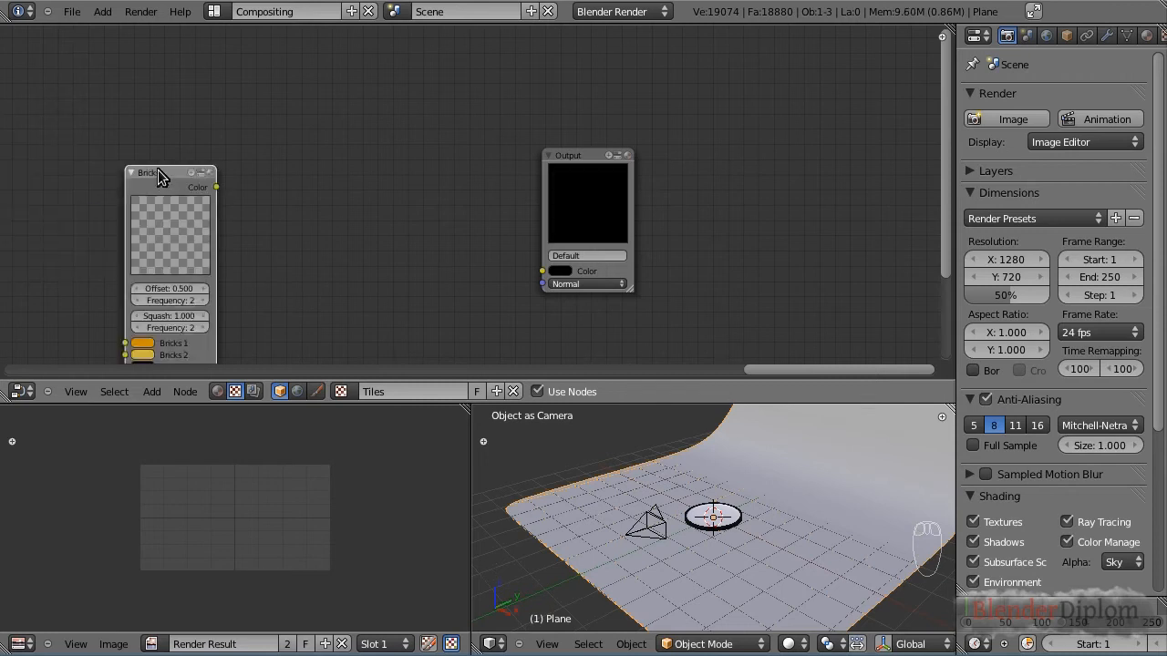
pyautogui.moveTo(165, 176); pyautogui.dragTo(172, 108)
# Add a Viewer node between Bricks and Output, fed by the Bricks colour, and shift the Bricks node up.
pyautogui.hotkey('shift', 'a')
pyautogui.moveTo(258, 72)
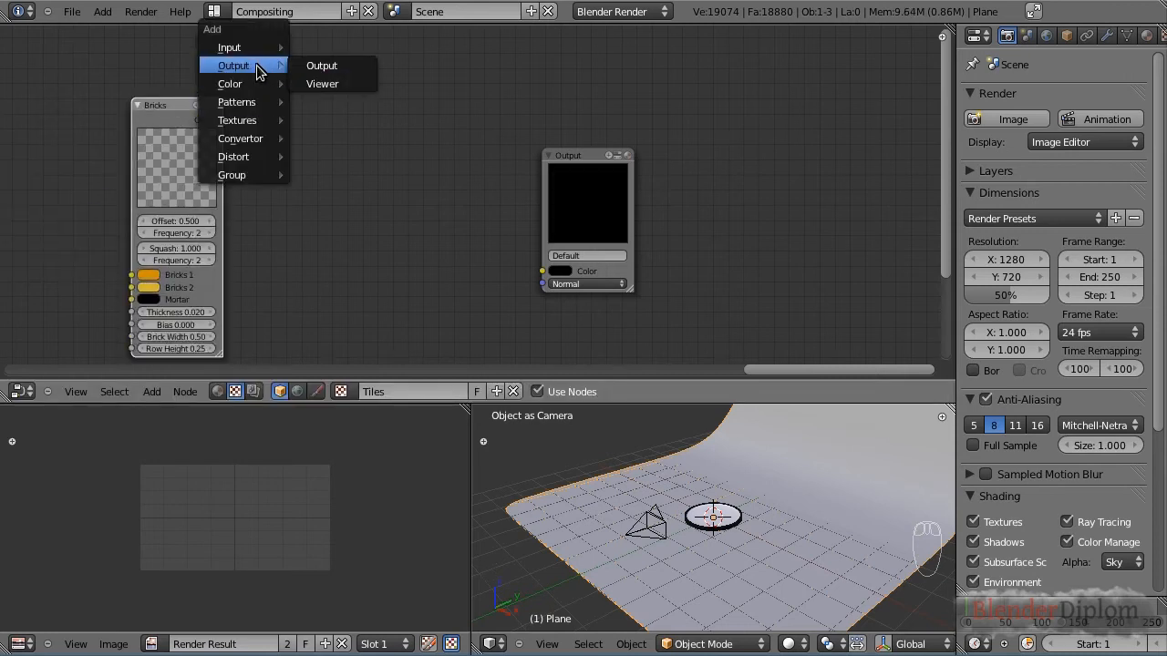
pyautogui.click(322, 83)
pyautogui.click(406, 128)
pyautogui.moveTo(157, 107); pyautogui.dragTo(149, 66)
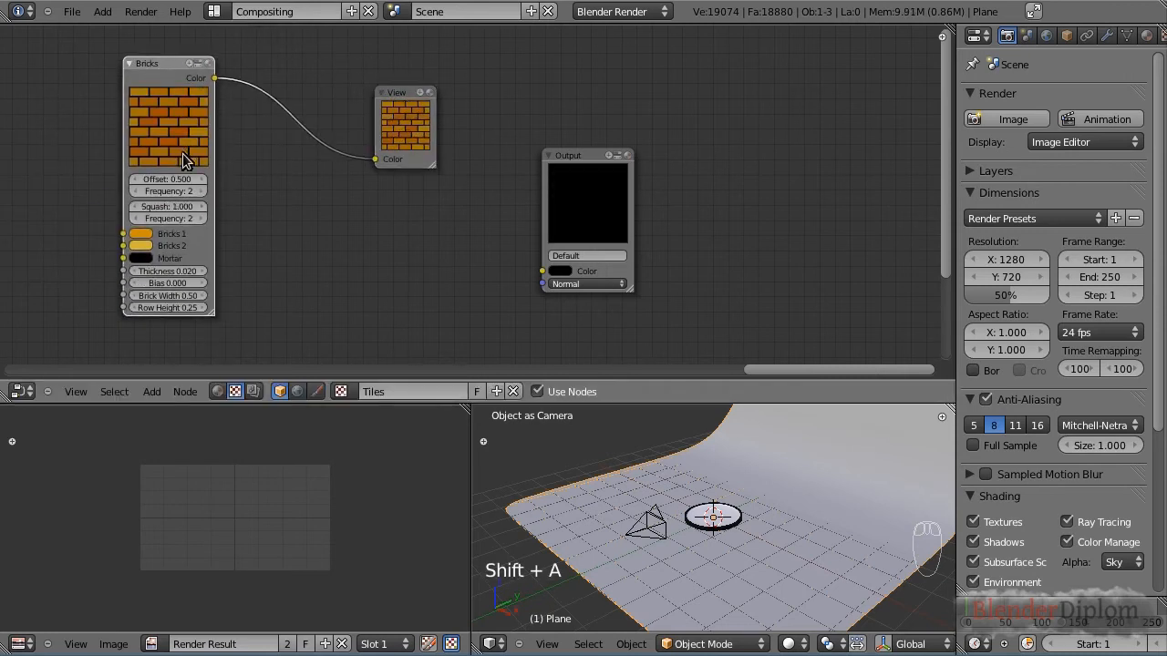
# Set the Bricks node's offset to 0 and its bias to 0.2.
pyautogui.click(171, 181)
pyautogui.press('Return')
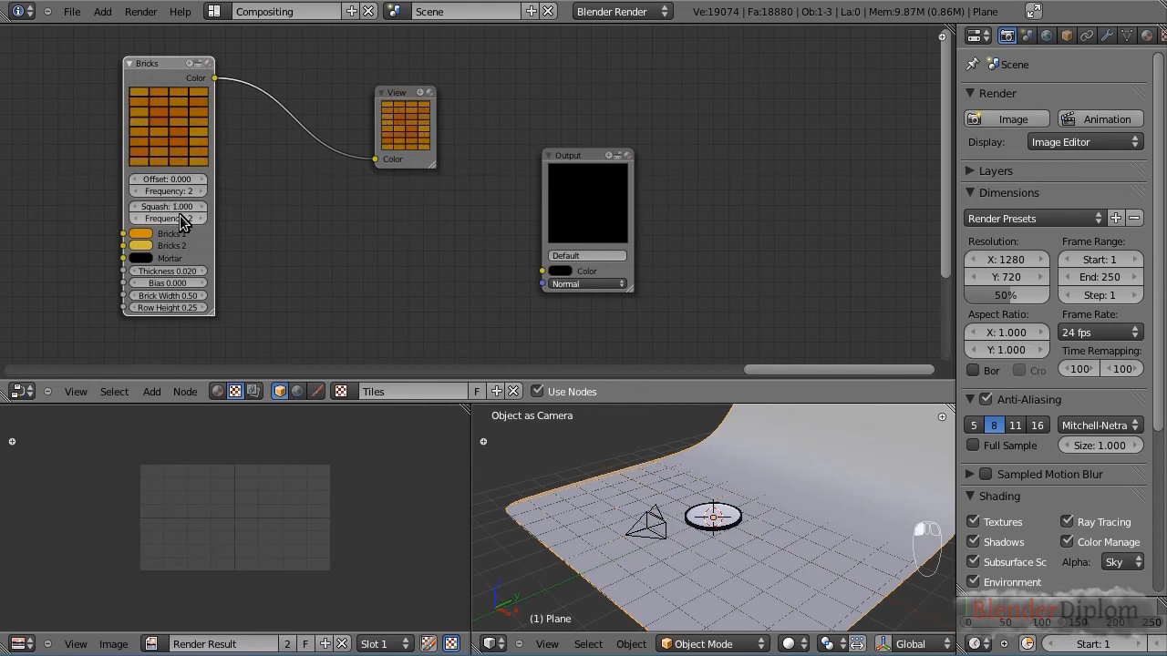
pyautogui.click(200, 283)
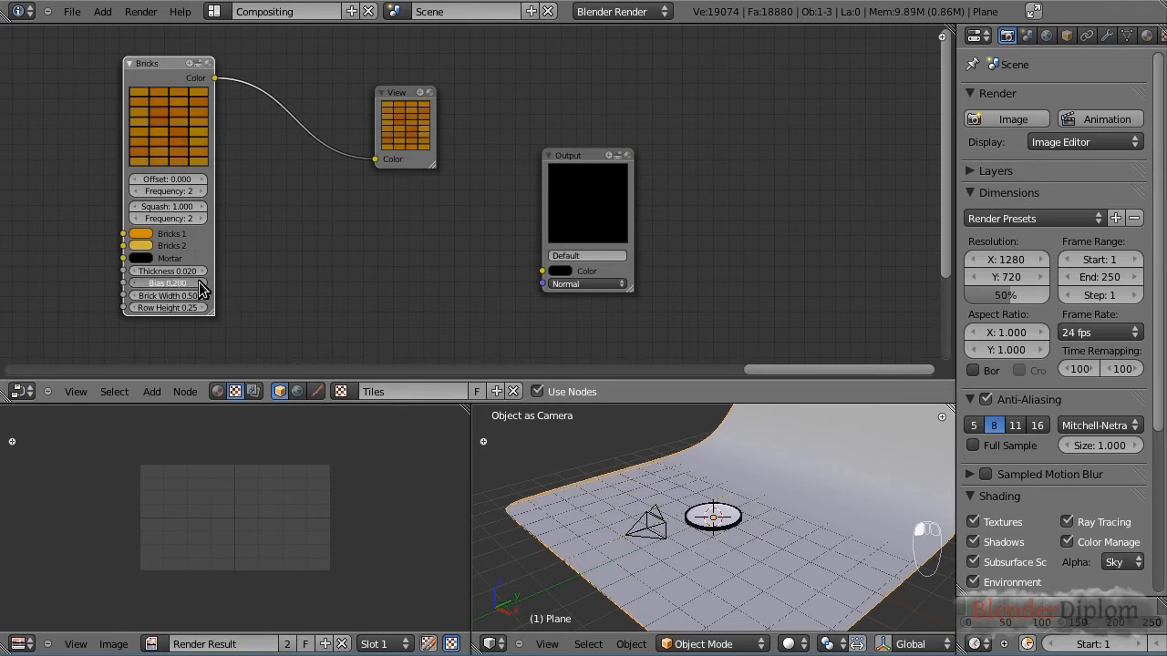
# Set the Bricks node's bias to 0.4 and its brick width to 0.25.
pyautogui.click(200, 282)
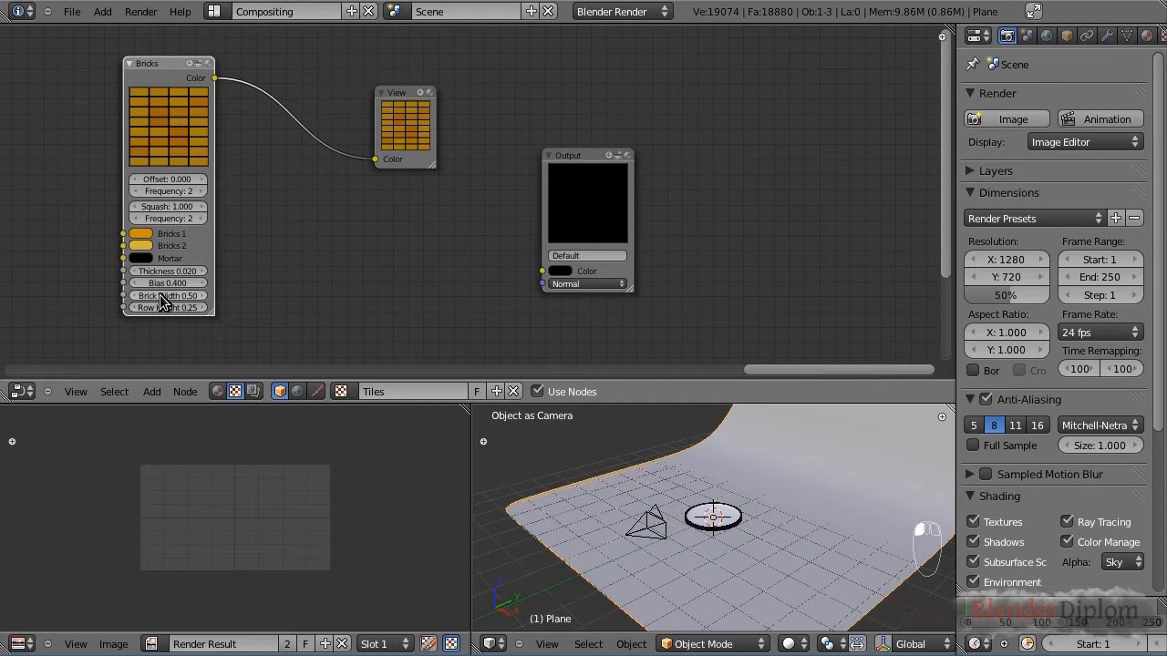
pyautogui.click(170, 296)
pyautogui.write('0.25')
pyautogui.press('Return')
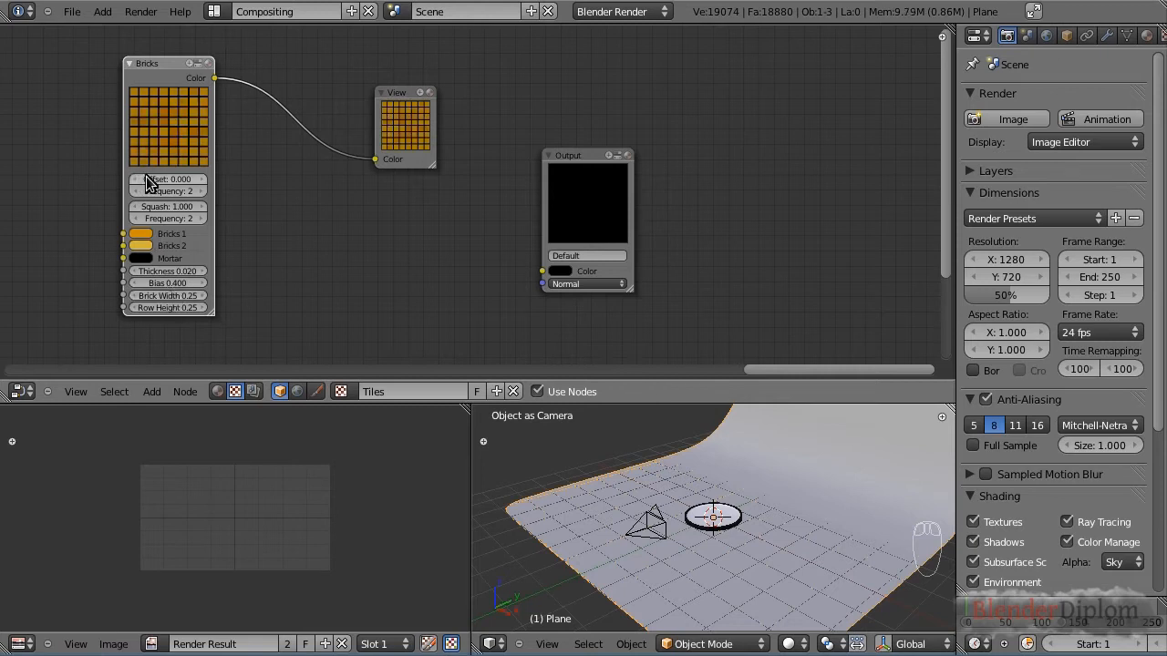
# Recolour both brick colours of the Bricks node to a pale bluish grey, about R 0.512, G 0.525, B 0.596 for Bricks 1.
pyautogui.click(141, 234)
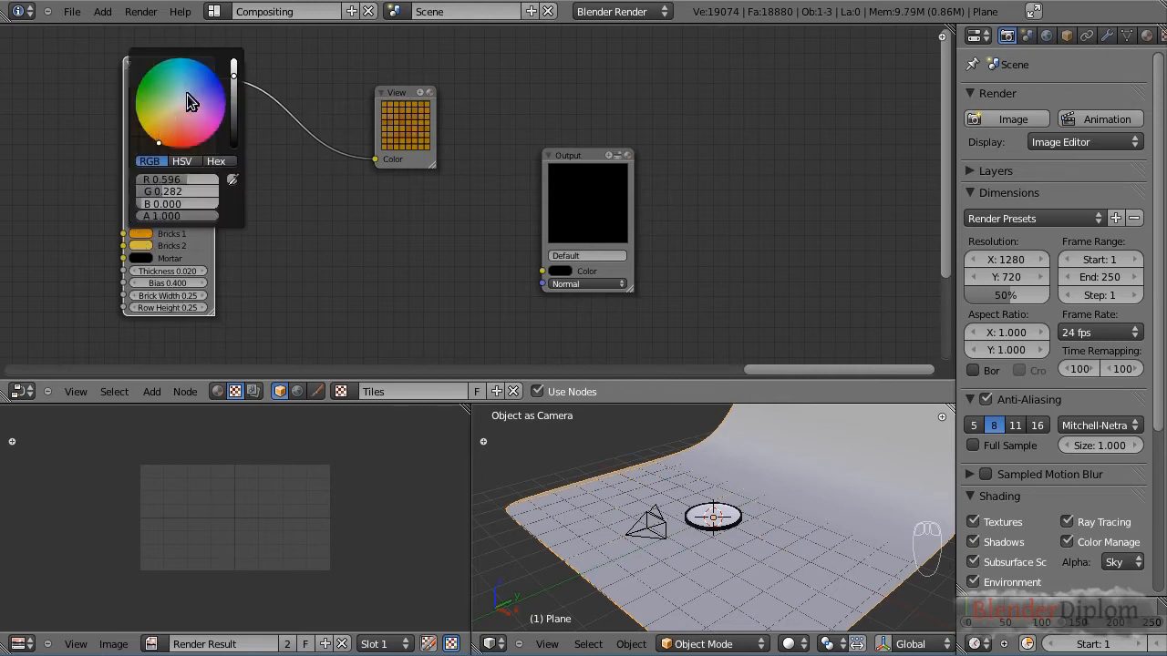
pyautogui.click(185, 105)
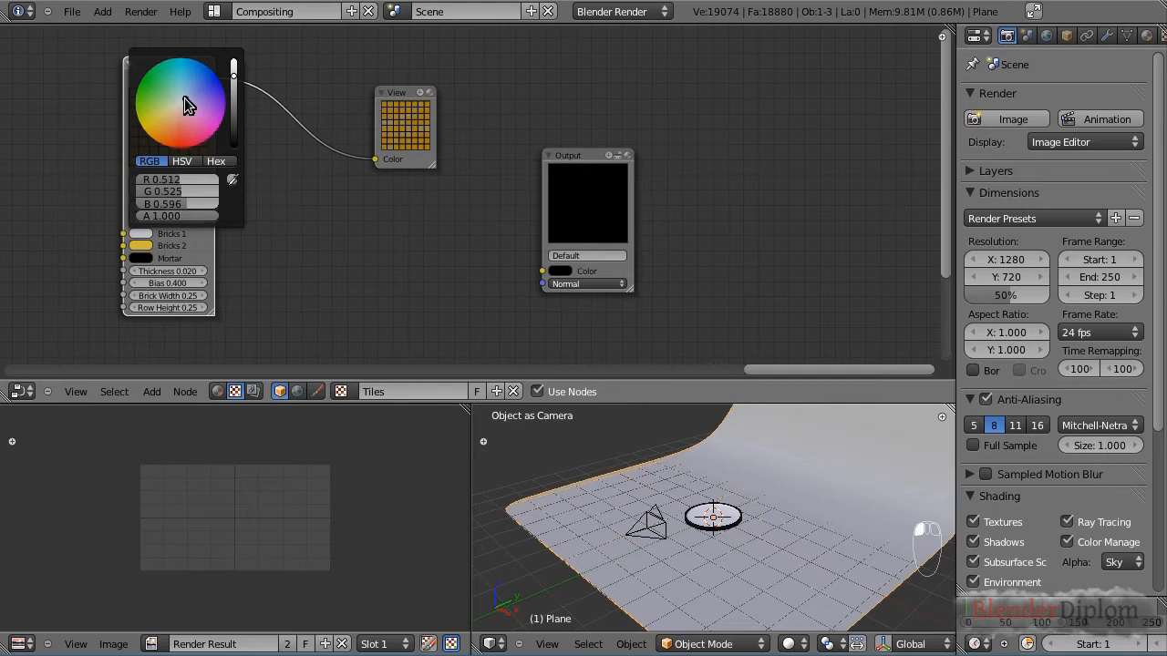
pyautogui.click(141, 245)
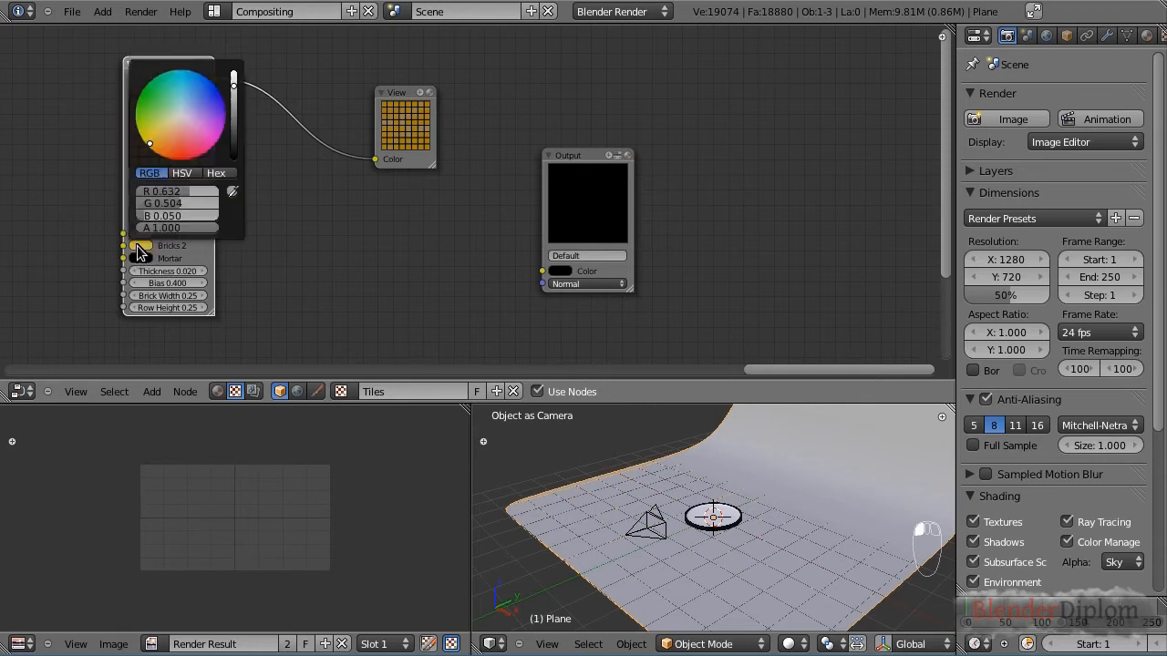
pyautogui.click(186, 116)
pyautogui.click(186, 113)
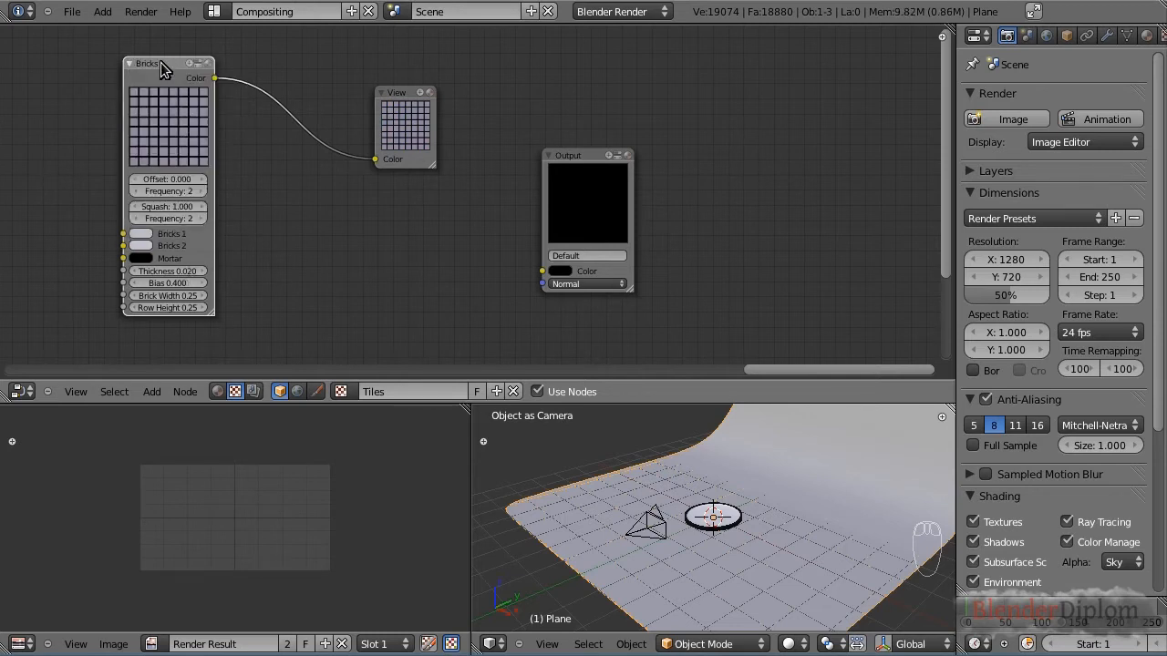
# Spread the Bricks and Viewer nodes apart and link the Bricks colour to the Output node's colour.
pyautogui.moveTo(161, 62); pyautogui.dragTo(135, 56)
pyautogui.moveTo(411, 104); pyautogui.dragTo(506, 74)
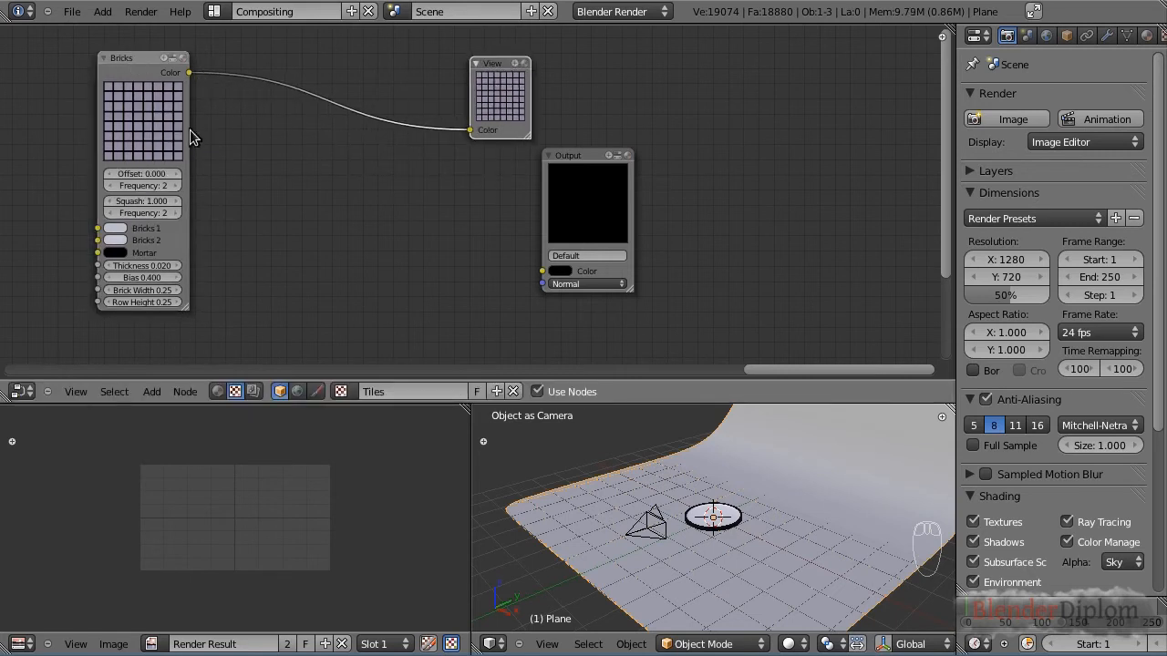
pyautogui.moveTo(188, 72); pyautogui.dragTo(542, 273)
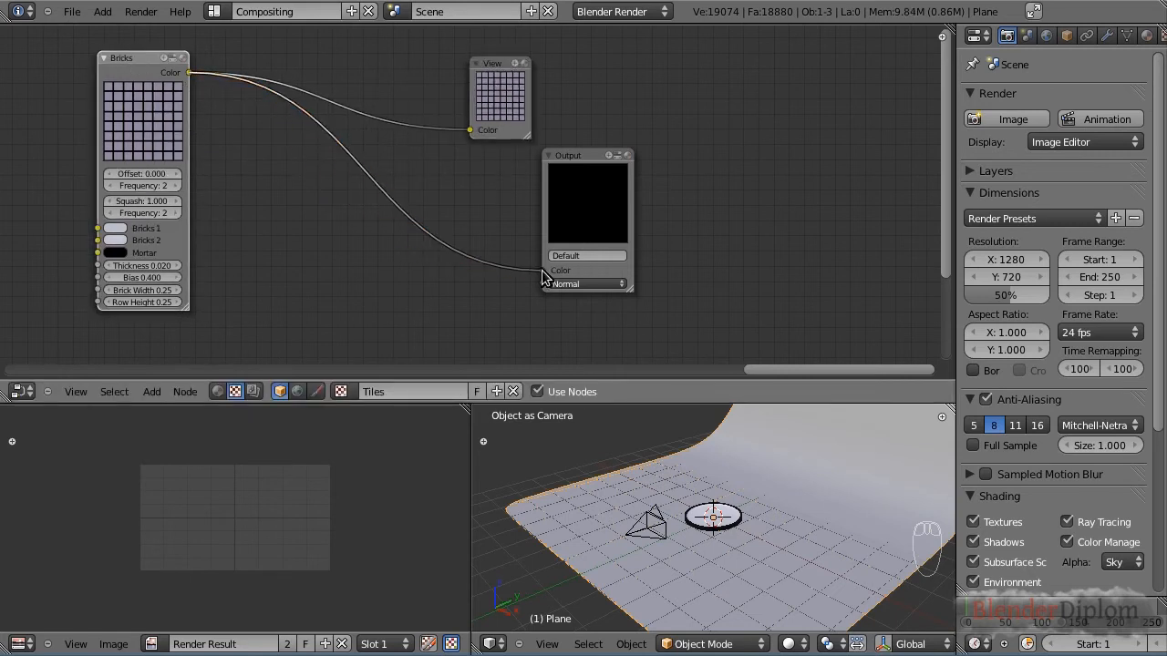
pyautogui.moveTo(124, 57); pyautogui.dragTo(193, 52)
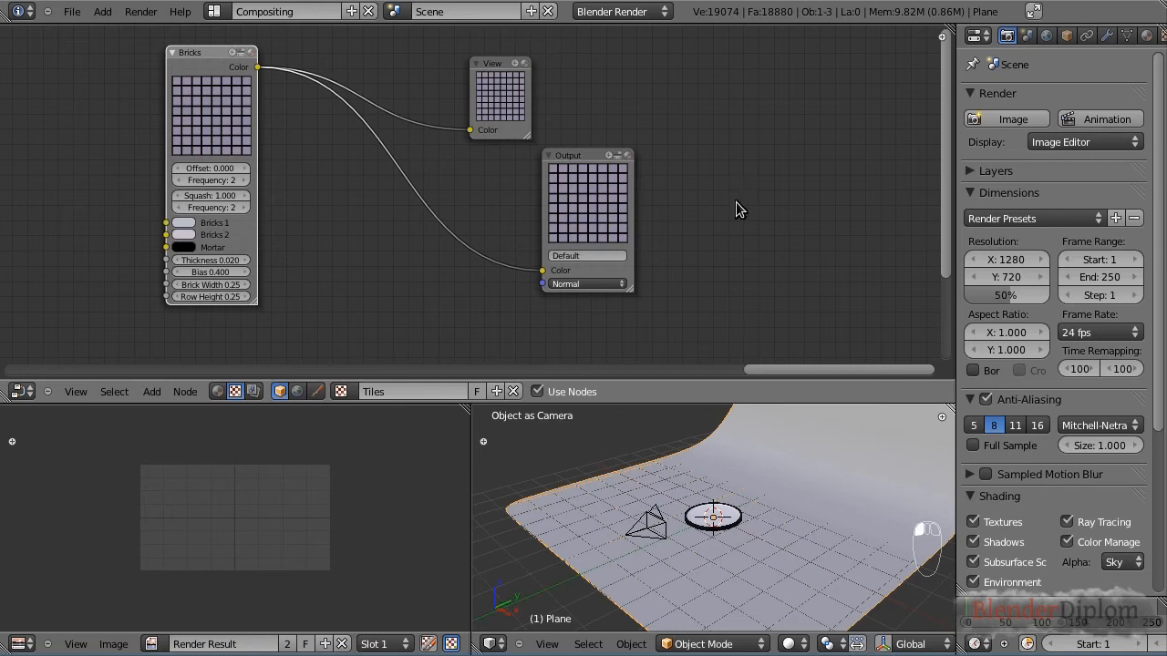
pyautogui.click(586, 158)
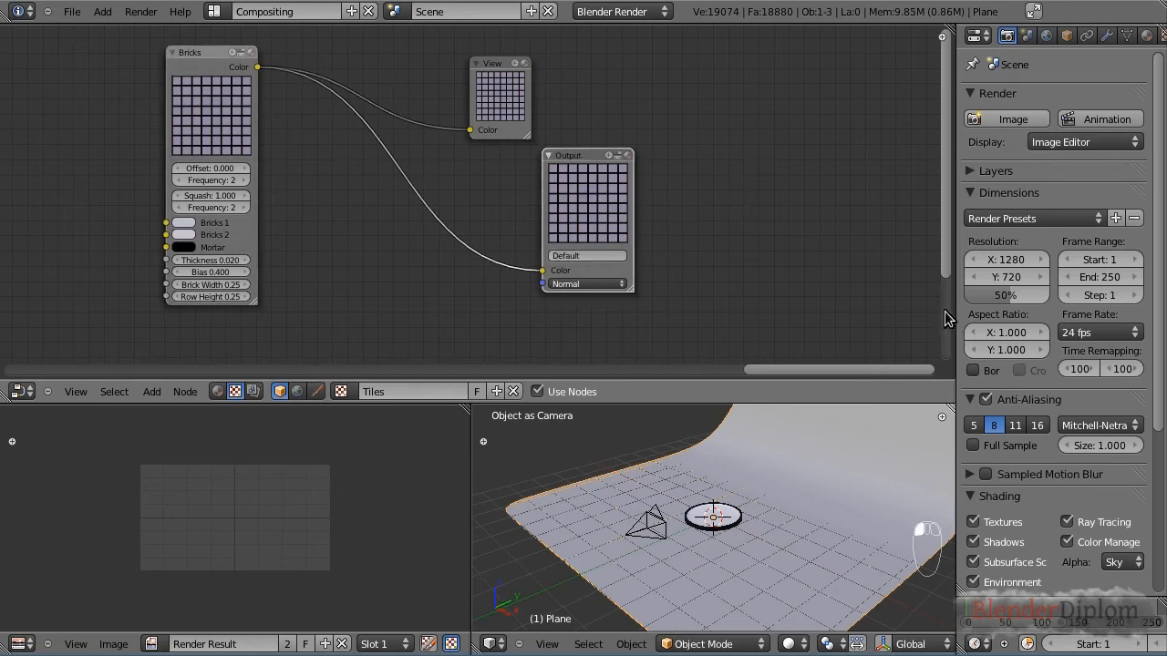
# Assign the existing Tiles texture to the second texture slot of the Floor material.
pyautogui.scroll(-2, 1067, 36)
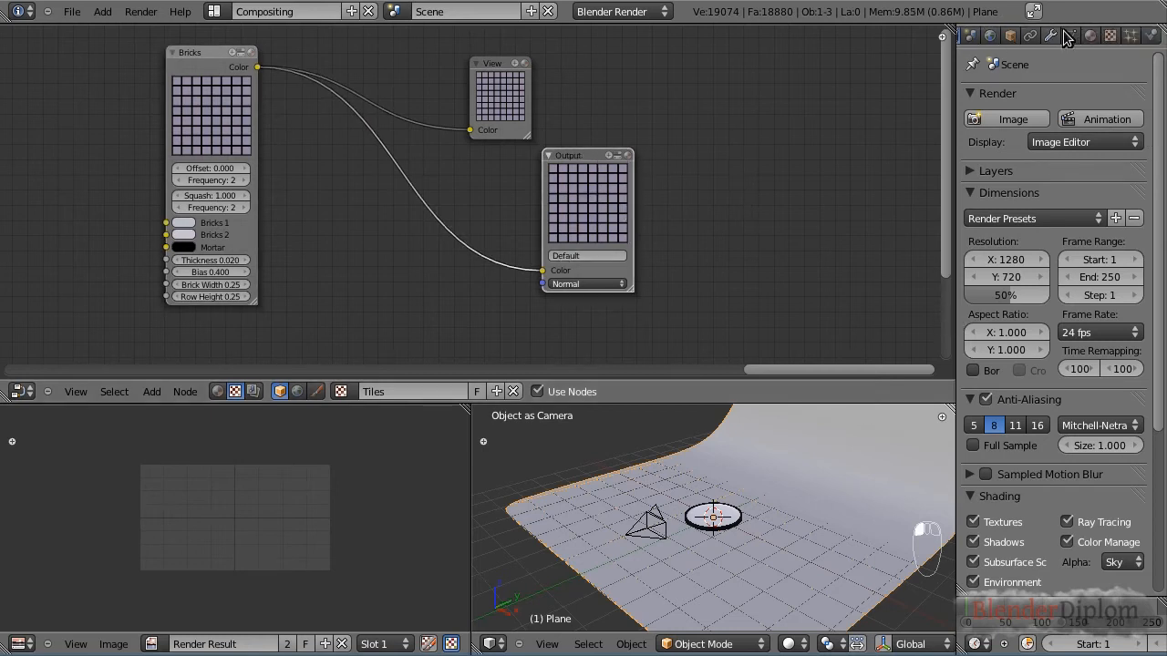
pyautogui.click(1110, 36)
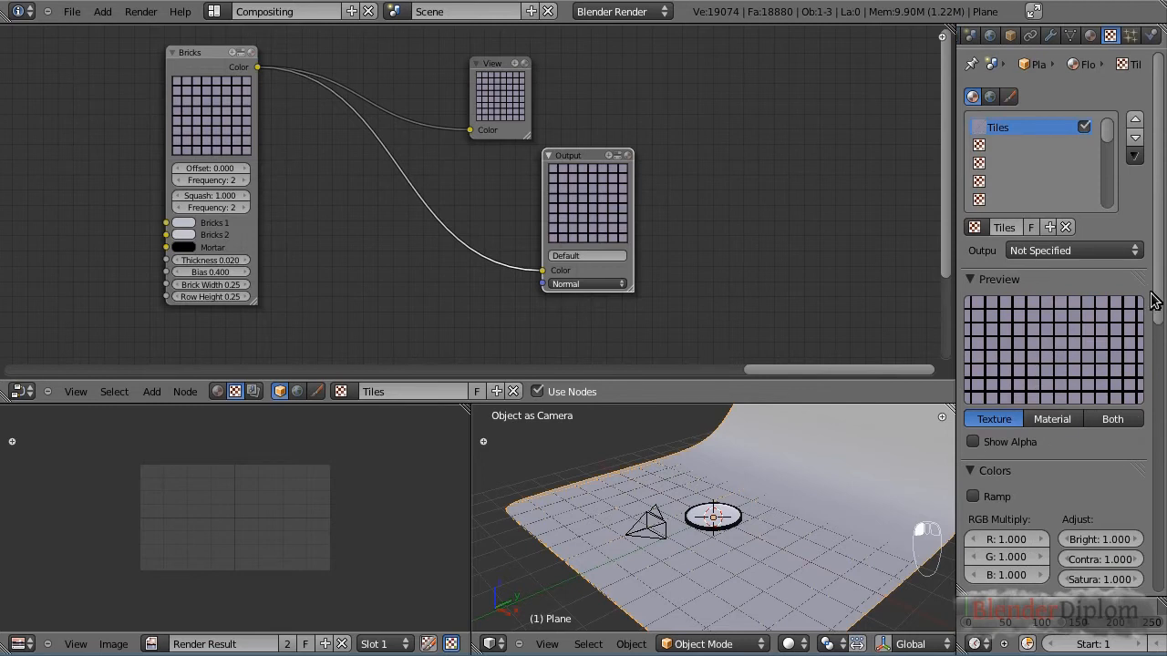
pyautogui.scroll(-12, 1153, 301)
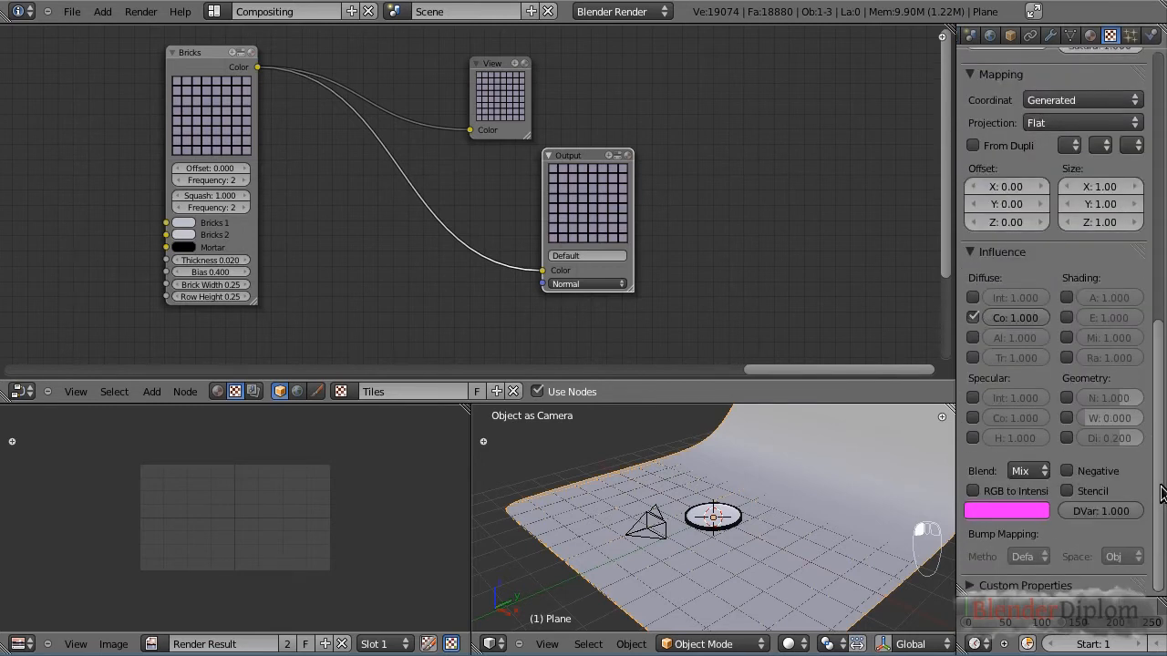
pyautogui.scroll(6, 1160, 392)
pyautogui.scroll(4, 1163, 365)
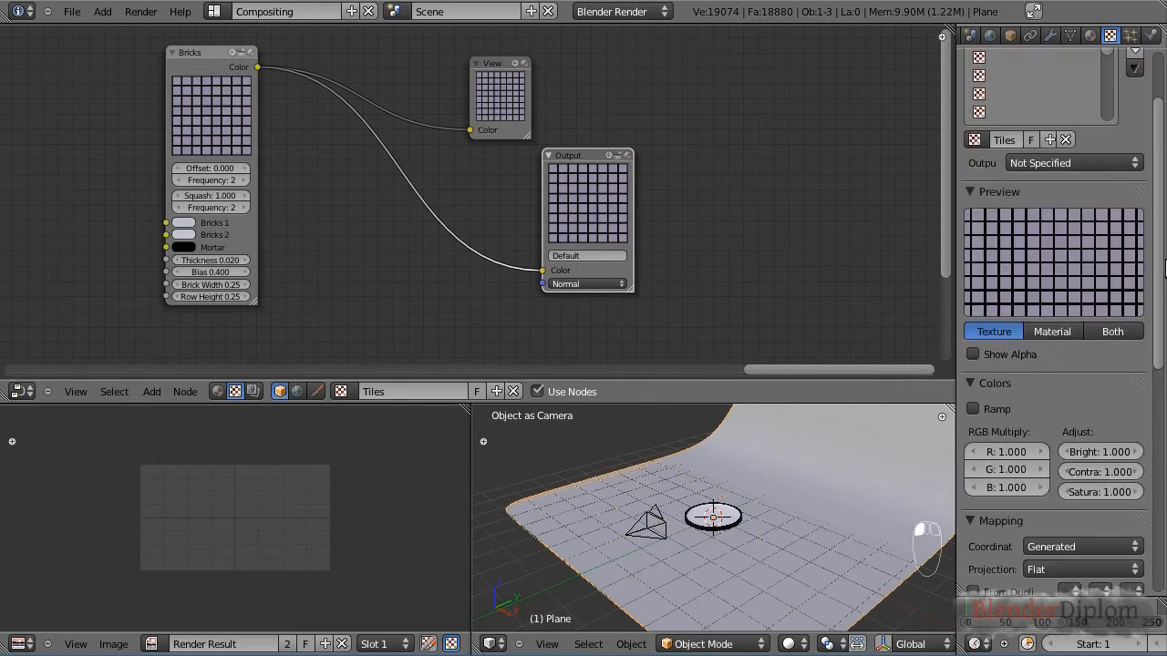
pyautogui.scroll(2, 1162, 264)
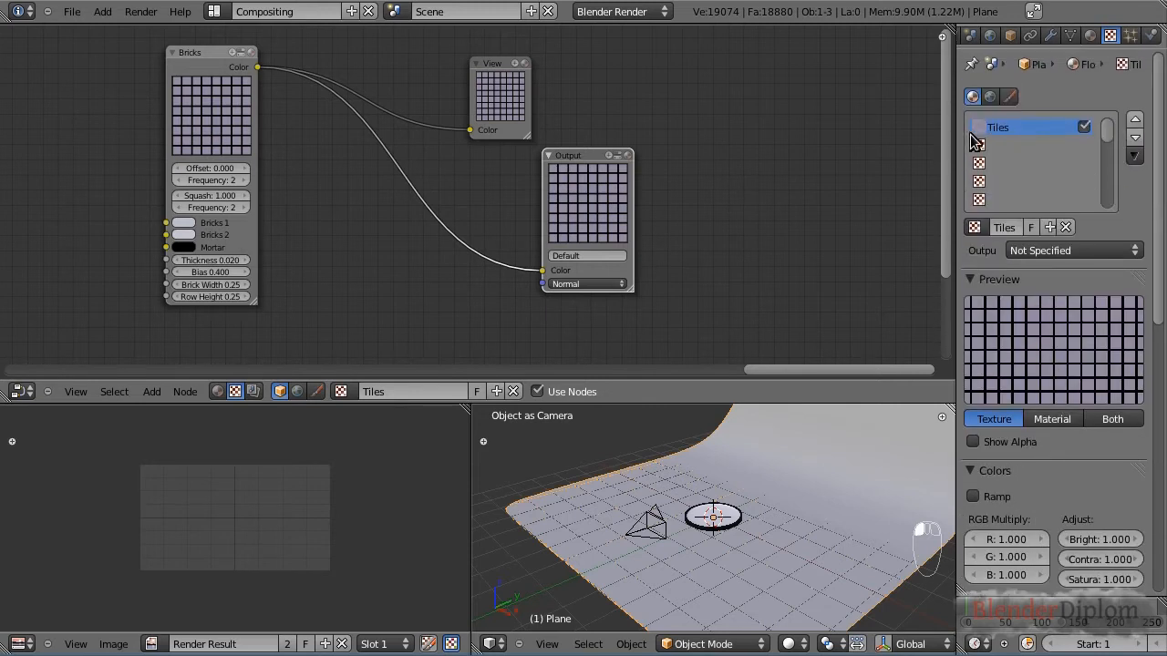
pyautogui.click(997, 146)
pyautogui.click(974, 227)
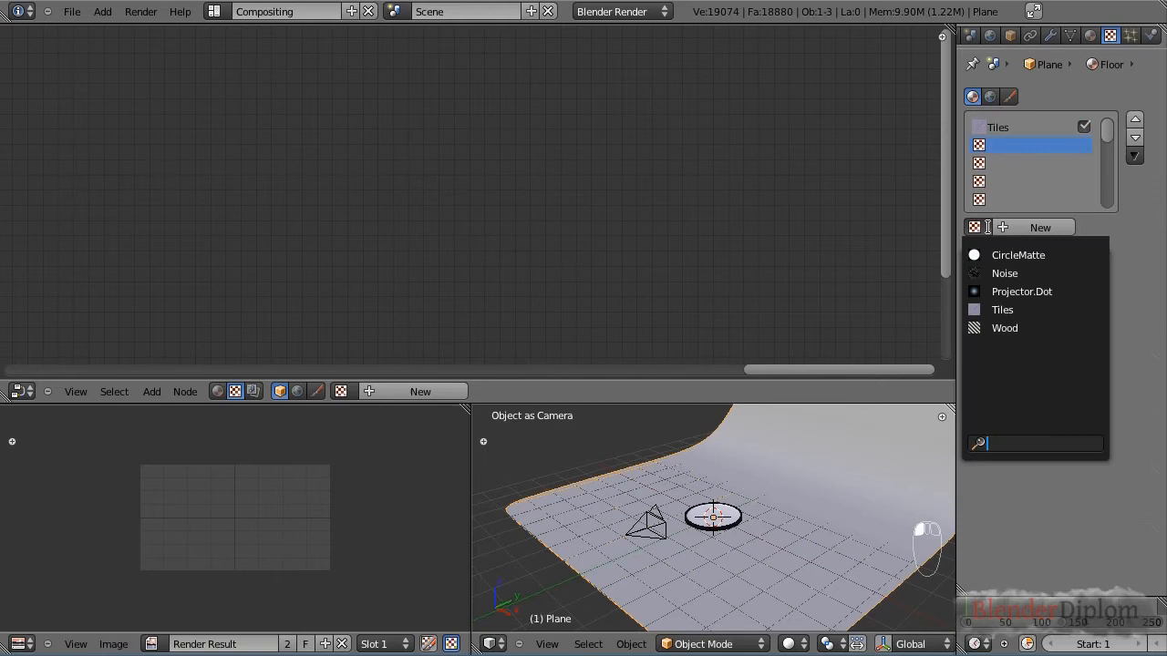
pyautogui.click(1010, 307)
# Make the second Tiles slot influence only ray mirror at 0.15 instead of diffuse colour, with RGB to Intensity and Negative enabled.
pyautogui.moveTo(1158, 173); pyautogui.dragTo(1165, 442)
pyautogui.click(973, 317)
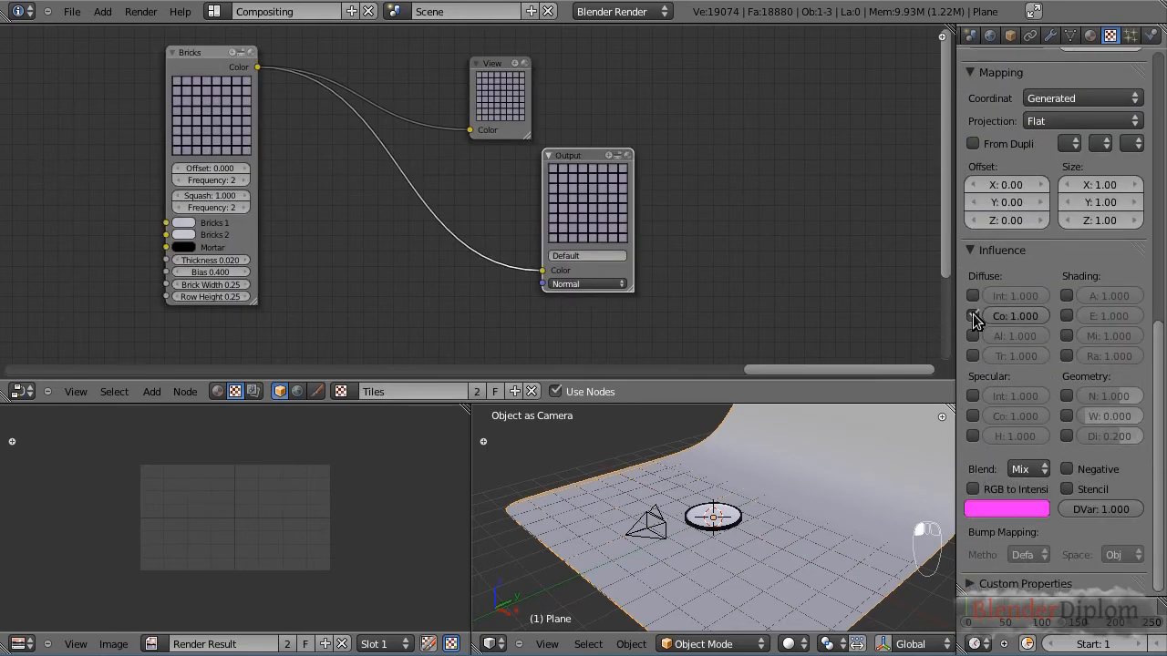
pyautogui.click(1067, 355)
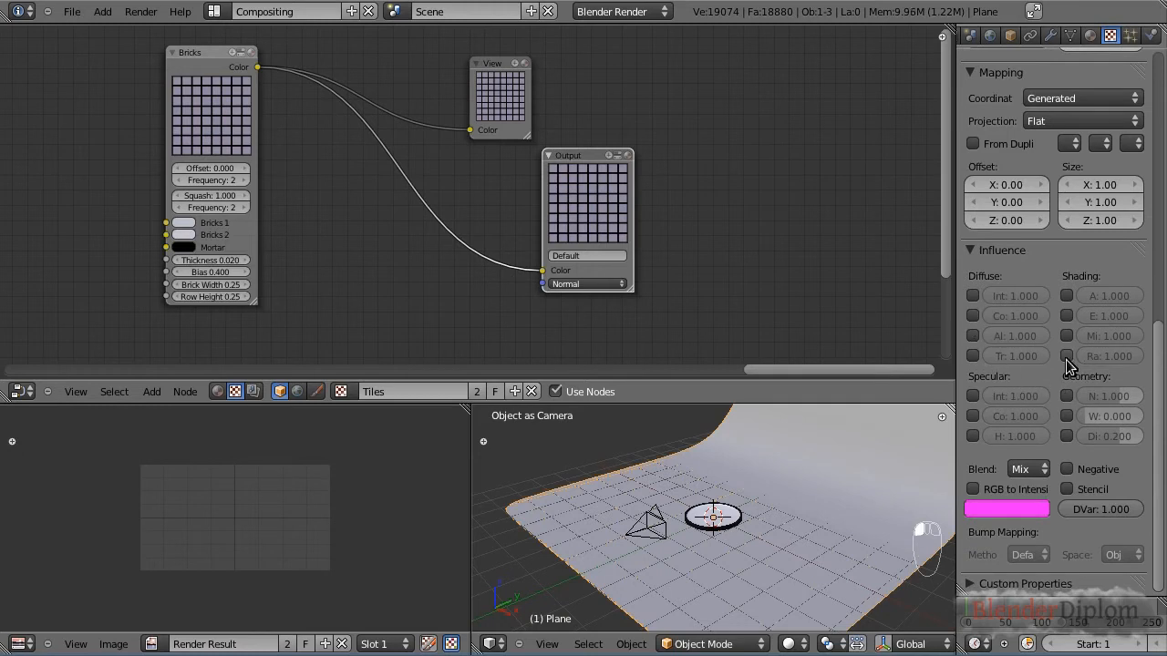
pyautogui.click(1104, 360)
pyautogui.click(972, 490)
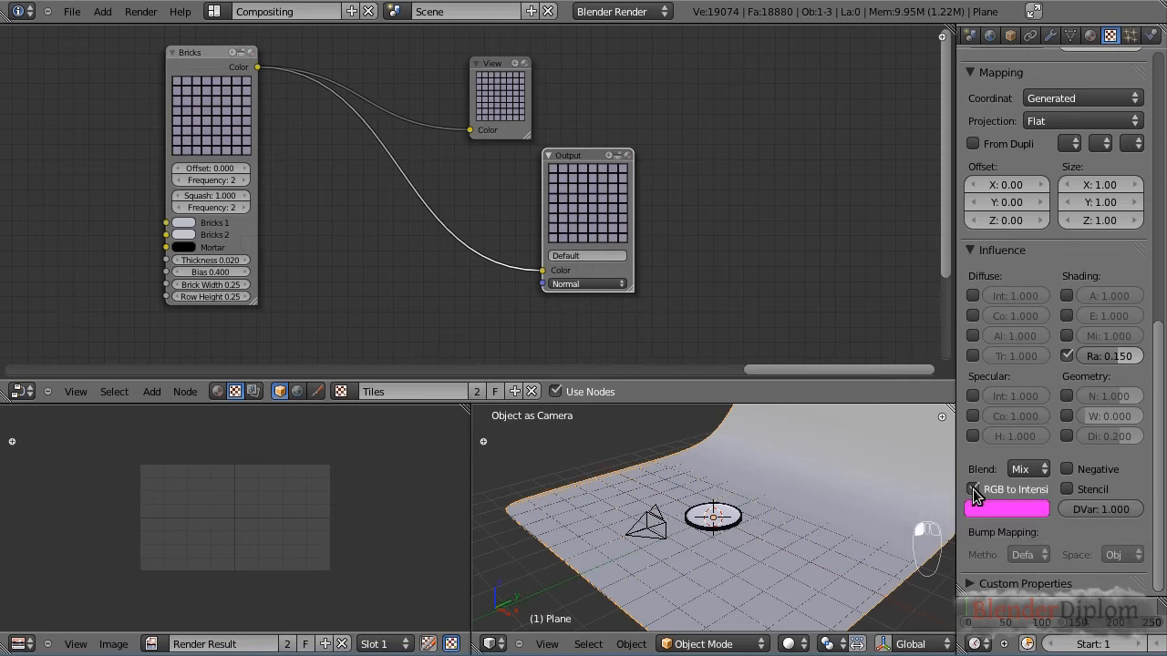
pyautogui.click(1069, 469)
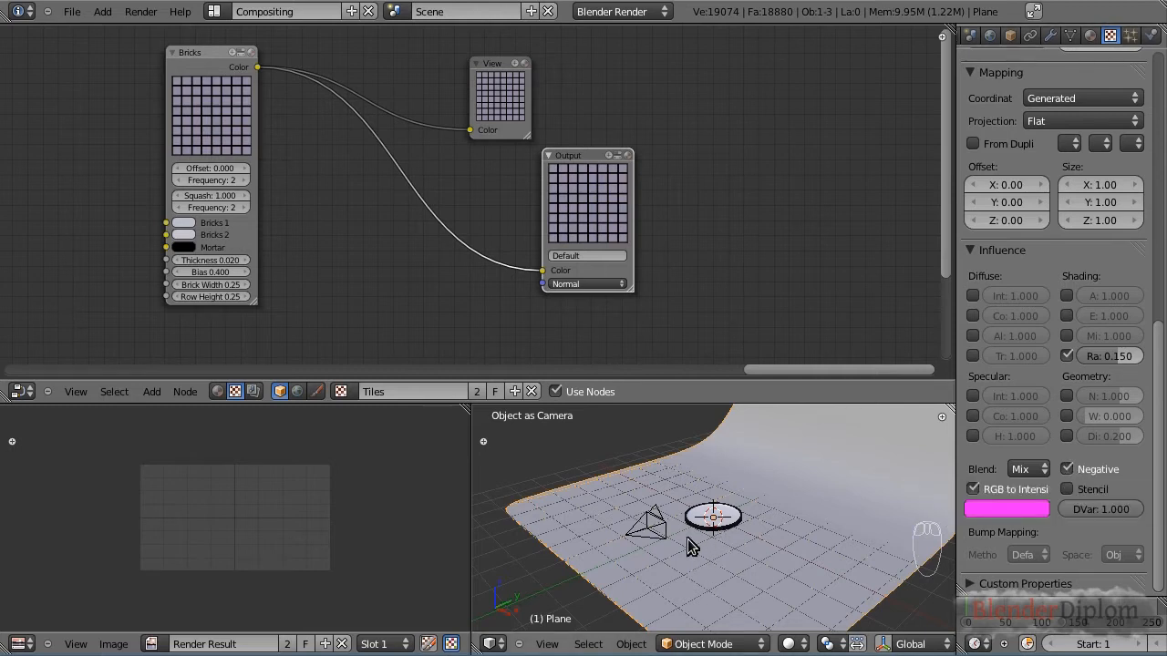
# Switch to the Default screen layout and start rendering the camera view.
pyautogui.click(231, 8)
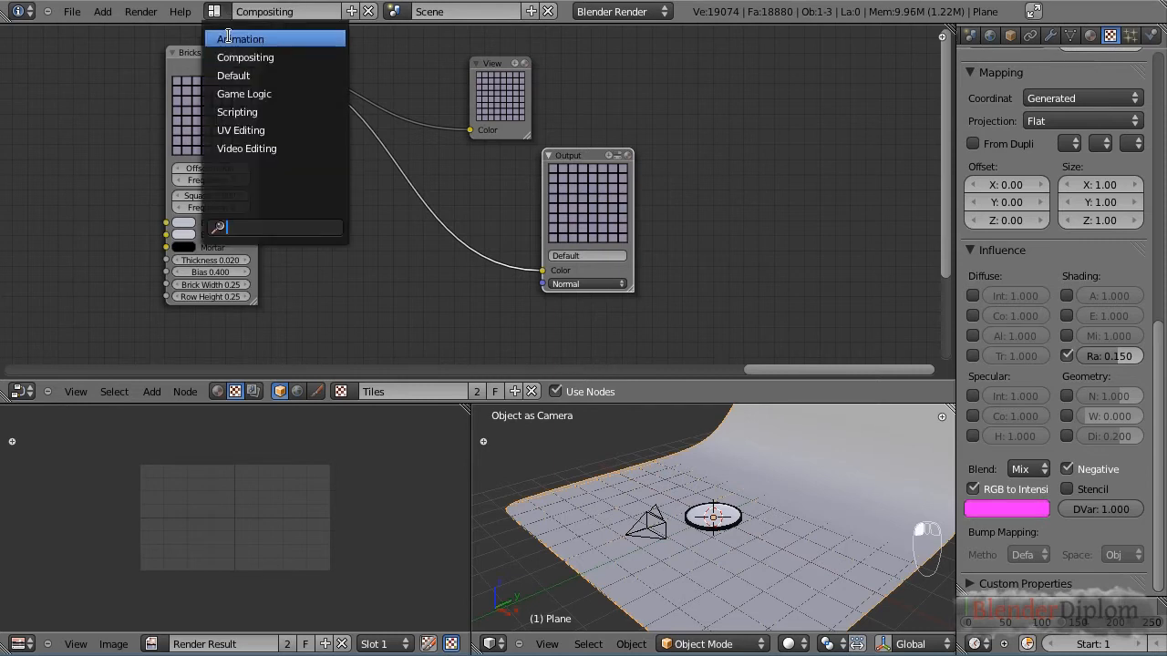
pyautogui.click(260, 73)
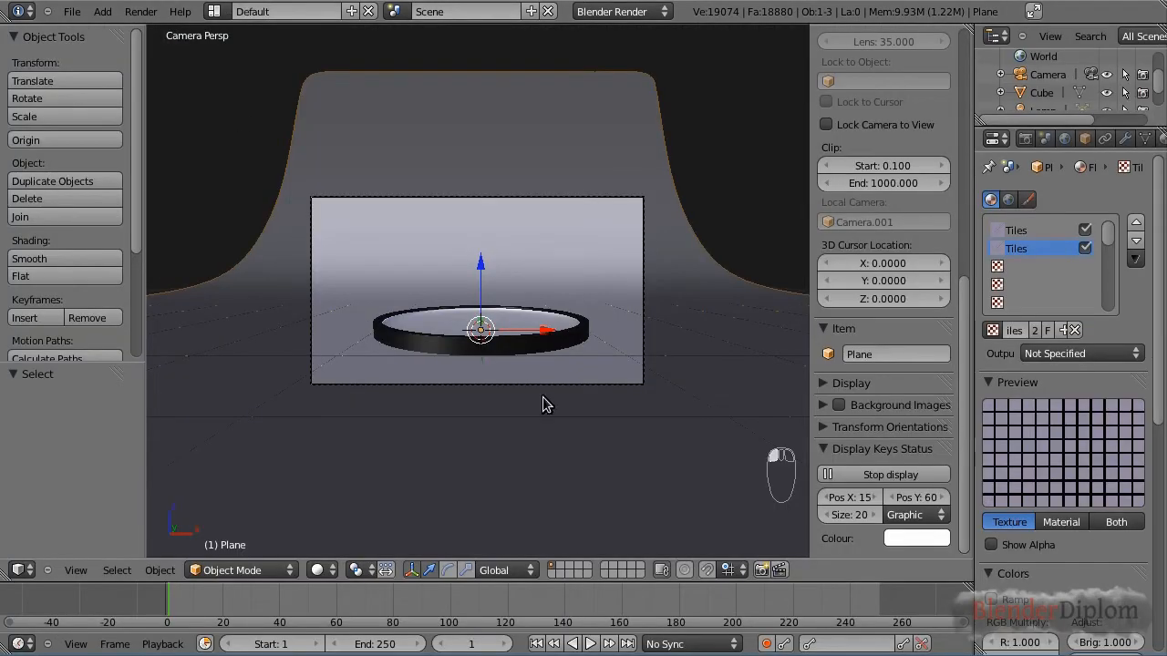
pyautogui.press('F12')
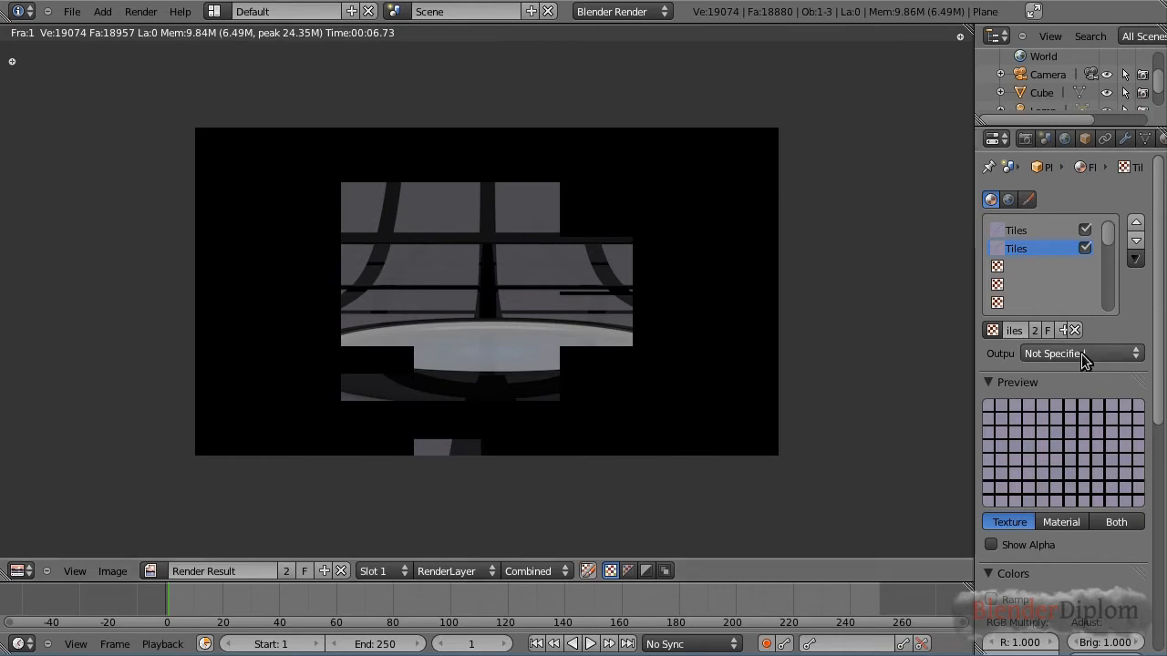
# Set the mapping size of the first Tiles texture slot to X 5, Y 10 and Z 5.
pyautogui.click(1030, 230)
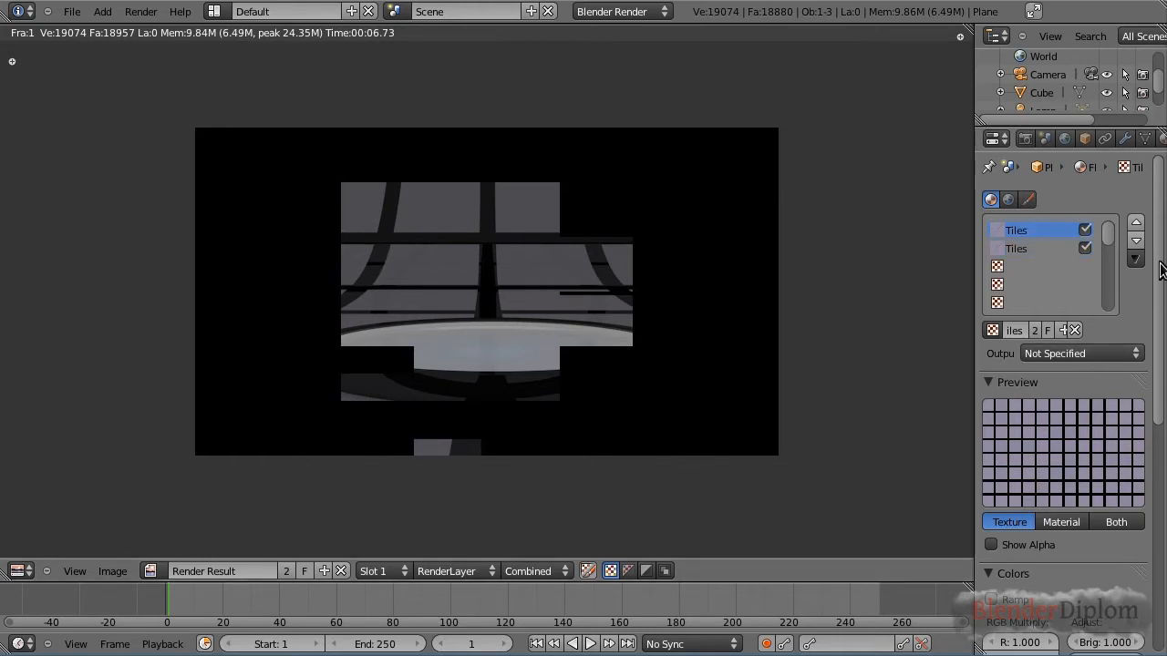
pyautogui.moveTo(1159, 264); pyautogui.dragTo(1158, 502)
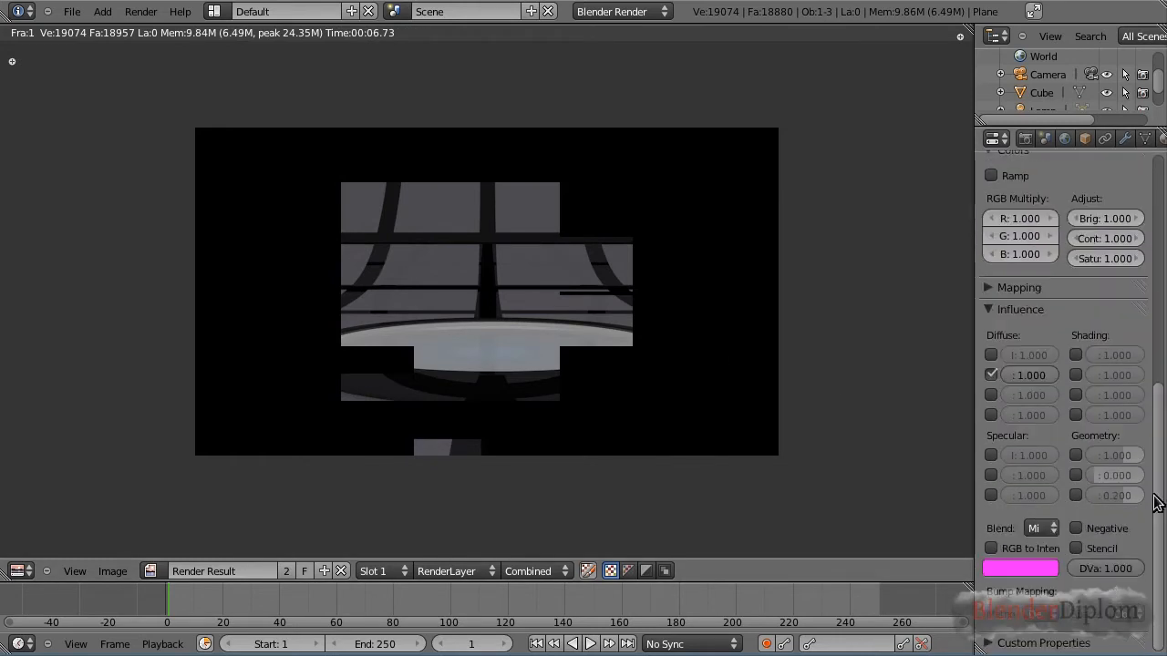
pyautogui.click(989, 288)
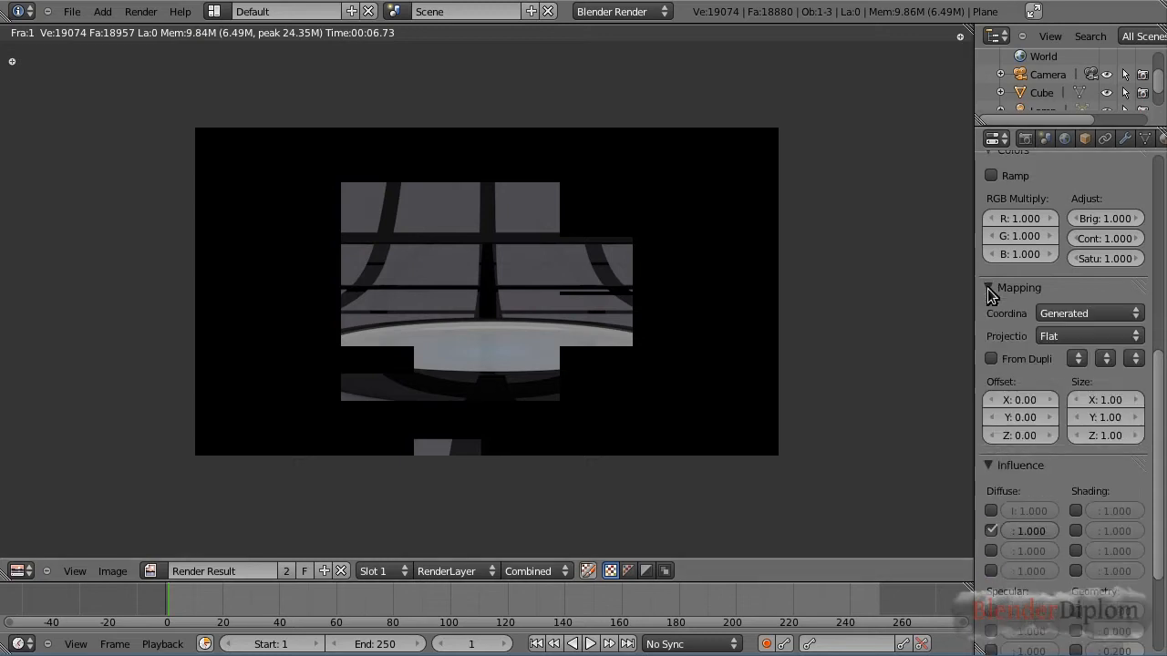
pyautogui.click(1104, 400)
pyautogui.press('Return')
pyautogui.write('10')
pyautogui.press('Return')
pyautogui.click(1108, 434)
pyautogui.write('5')
# Set the second Tiles slot's mapping size to X 5, Y 10 and Z 5, and render the camera view again to check the tiles.
pyautogui.scroll(10, 1159, 392)
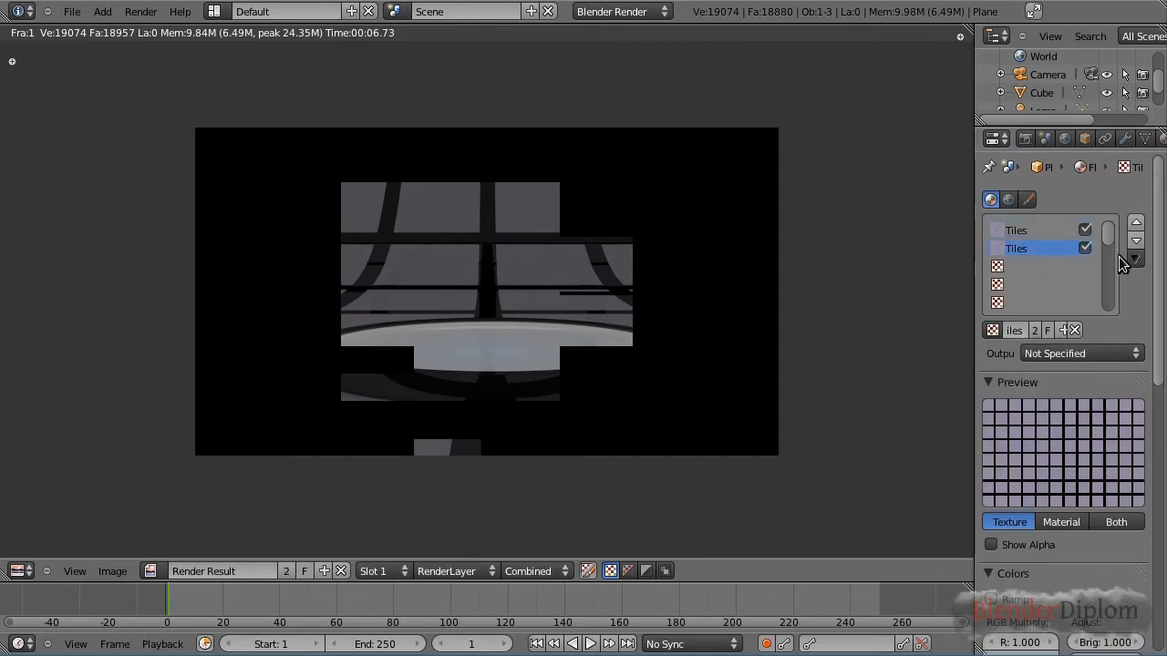
pyautogui.moveTo(1160, 239); pyautogui.dragTo(1156, 445)
pyautogui.click(1103, 389)
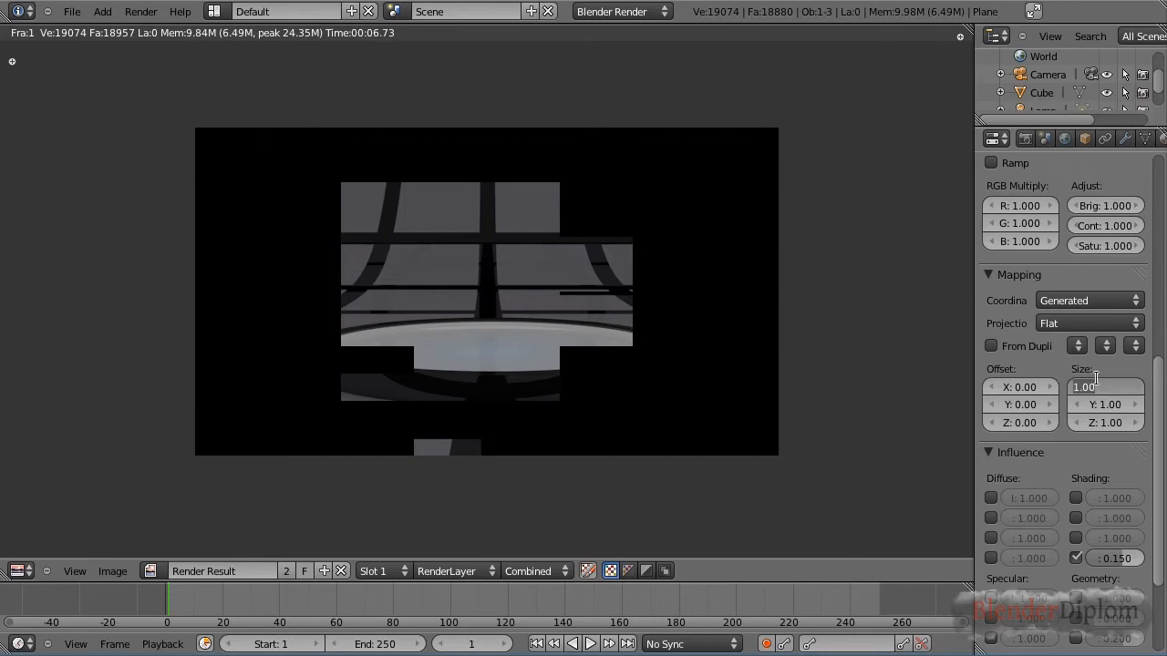
pyautogui.press('Return')
pyautogui.click(1099, 404)
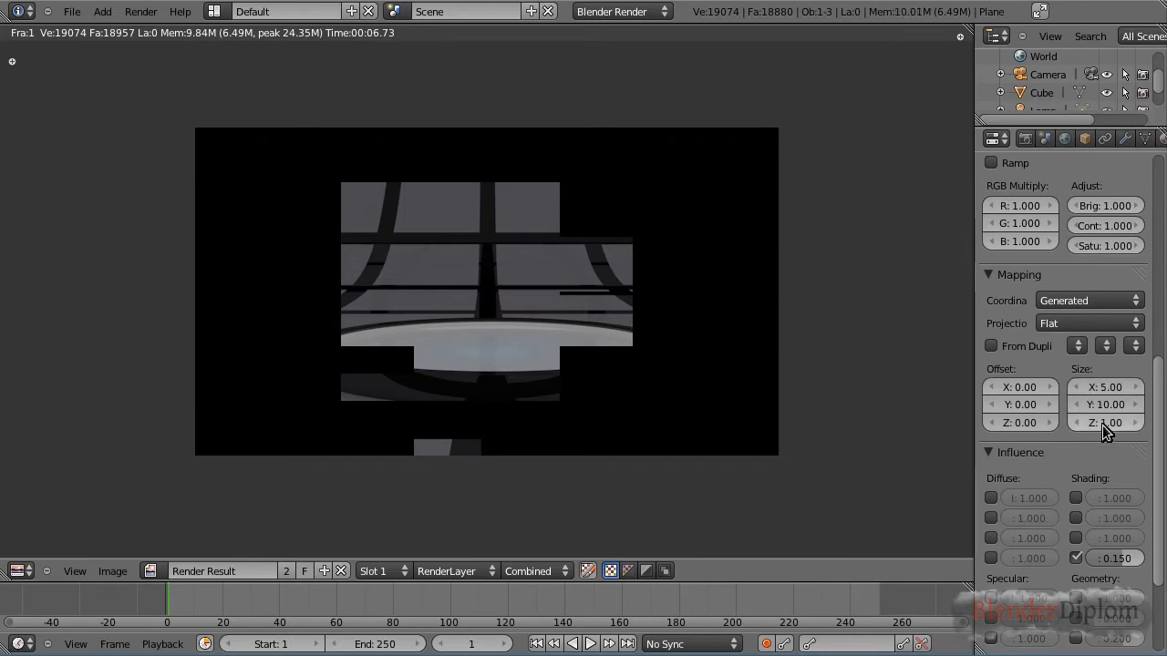
pyautogui.write('5')
pyautogui.press('Return')
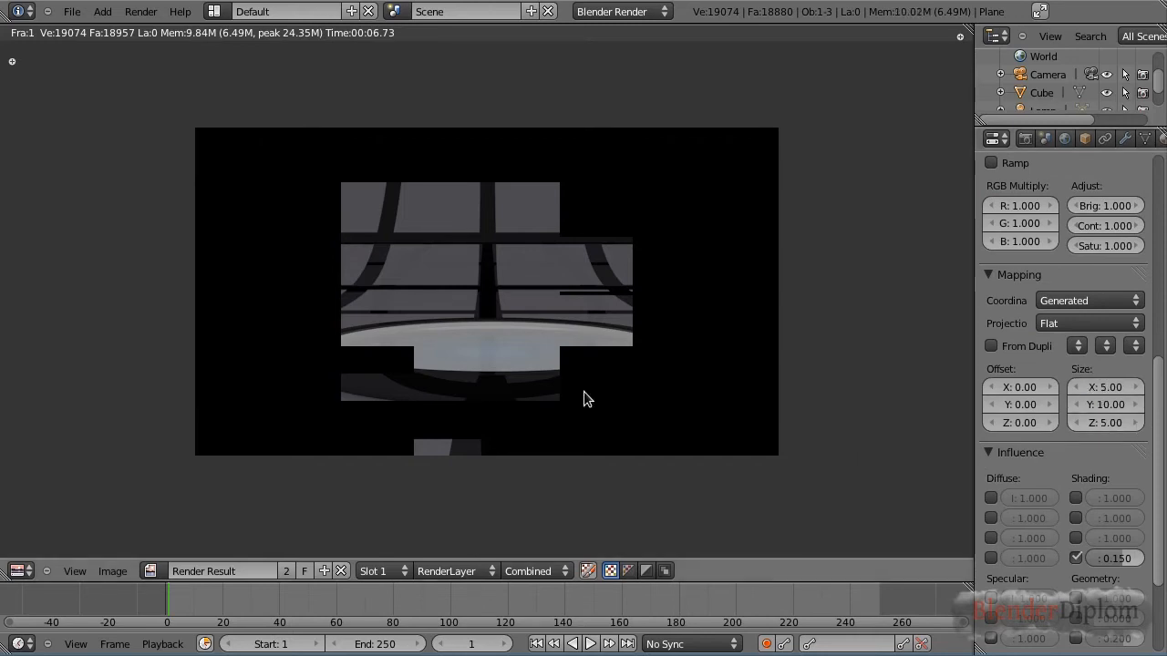
pyautogui.press('F12')
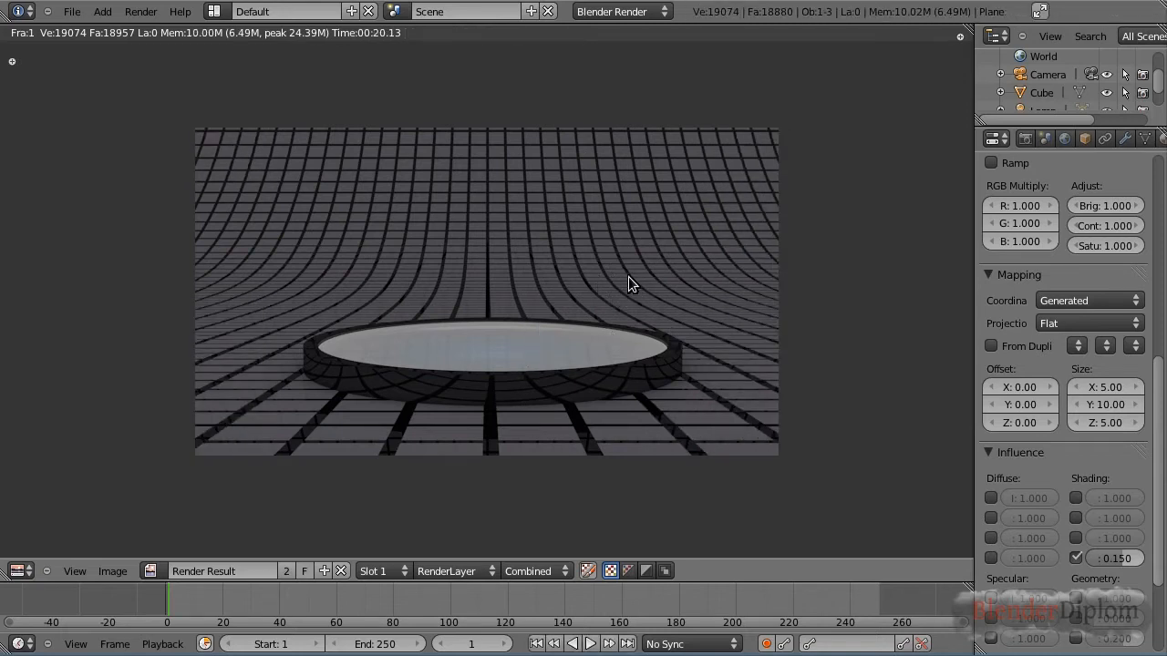
pyautogui.press('Escape')
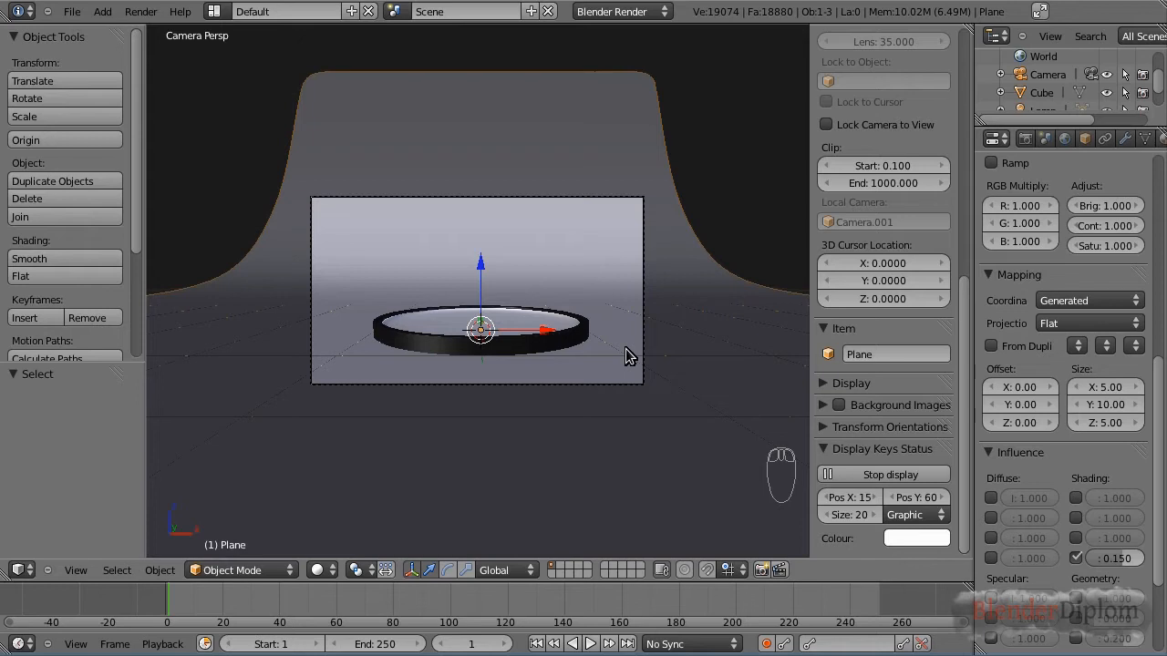
# Add a Bezier curve and move it about 1.99 along X and 0.27 along Y to sit beside the disc.
pyautogui.press('KP_7')
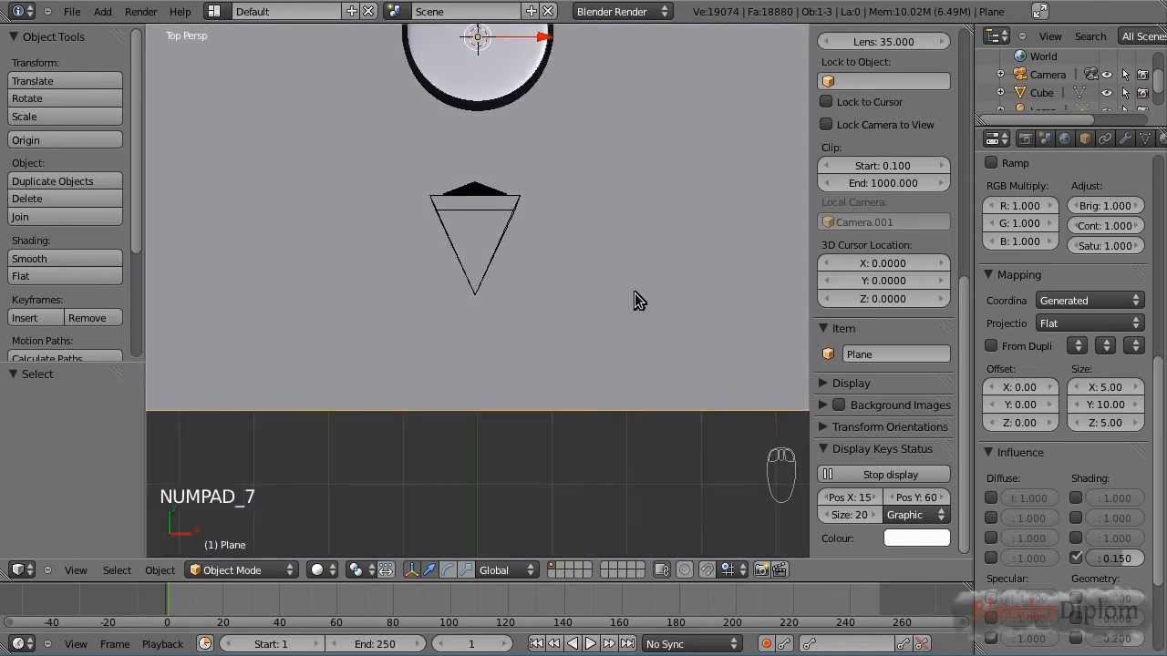
pyautogui.keyDown('shift'); pyautogui.moveTo(620, 159); pyautogui.dragTo(469, 365, button='middle'); pyautogui.keyUp('shift')
pyautogui.scroll(1, 476, 310)
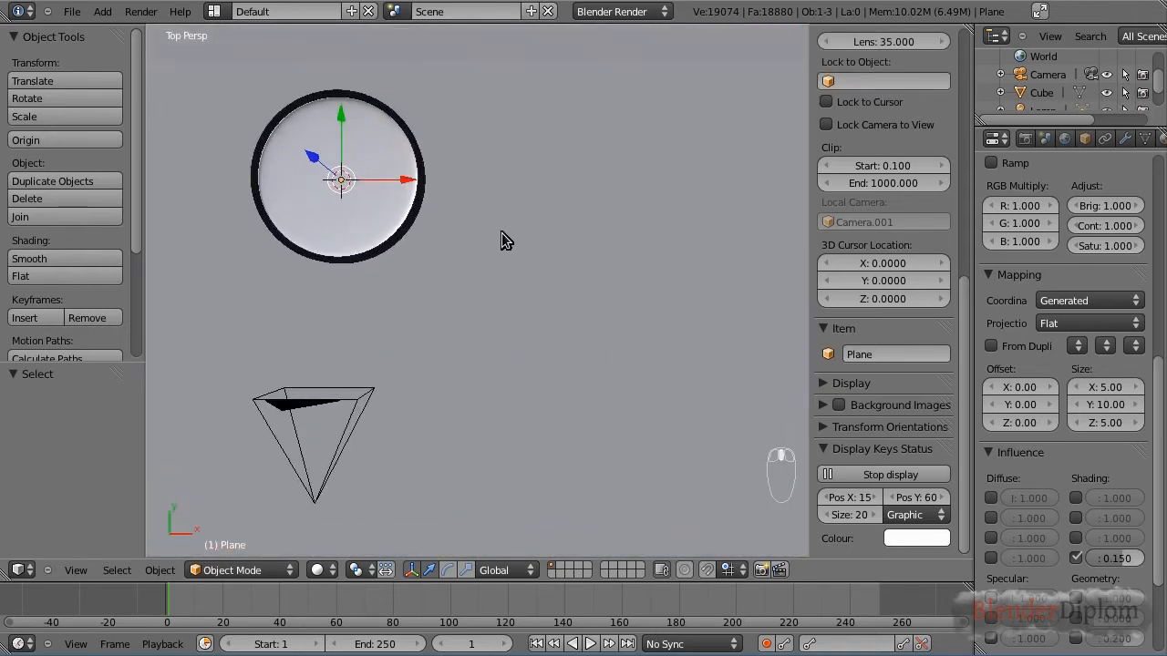
pyautogui.keyDown('shift'); pyautogui.moveTo(502, 241); pyautogui.dragTo(474, 456, button='middle'); pyautogui.keyUp('shift')
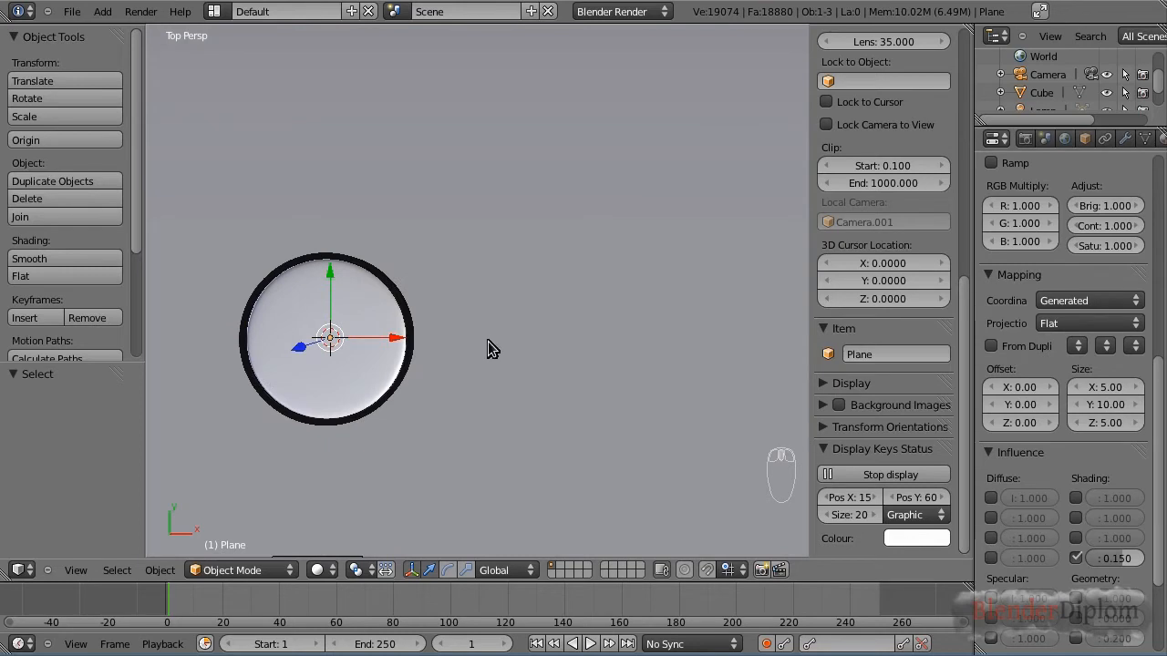
pyautogui.scroll(-2, 493, 347)
pyautogui.scroll(2, 493, 347)
pyautogui.hotkey('shift', 'a')
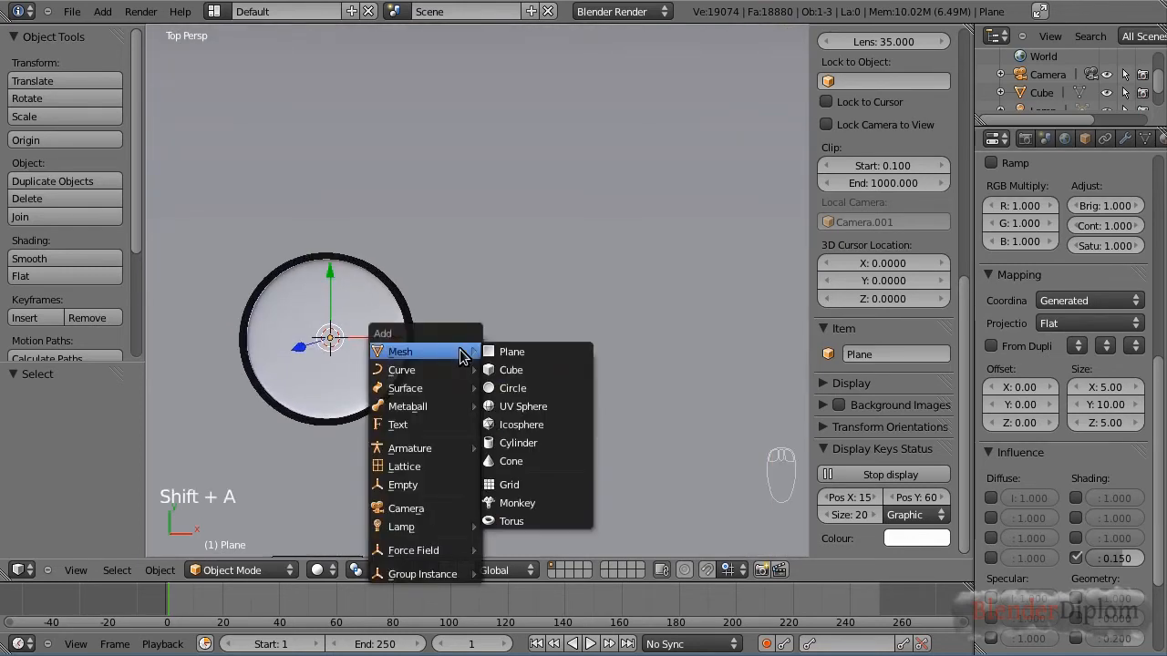
pyautogui.moveTo(456, 370)
pyautogui.click(506, 376)
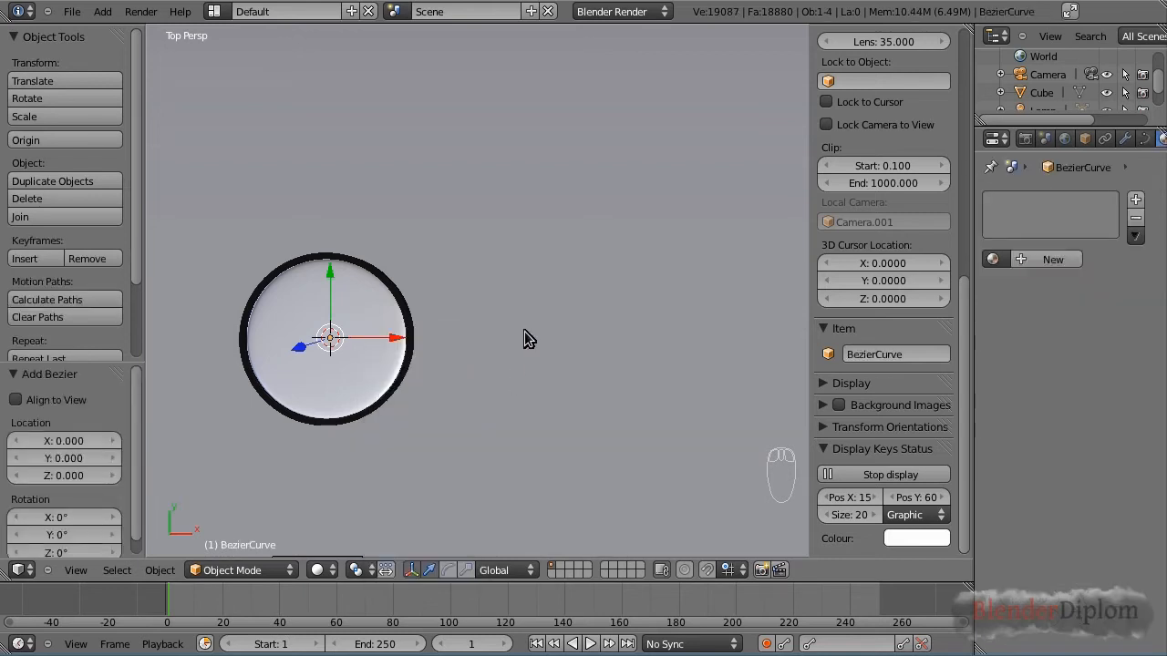
pyautogui.press('g')
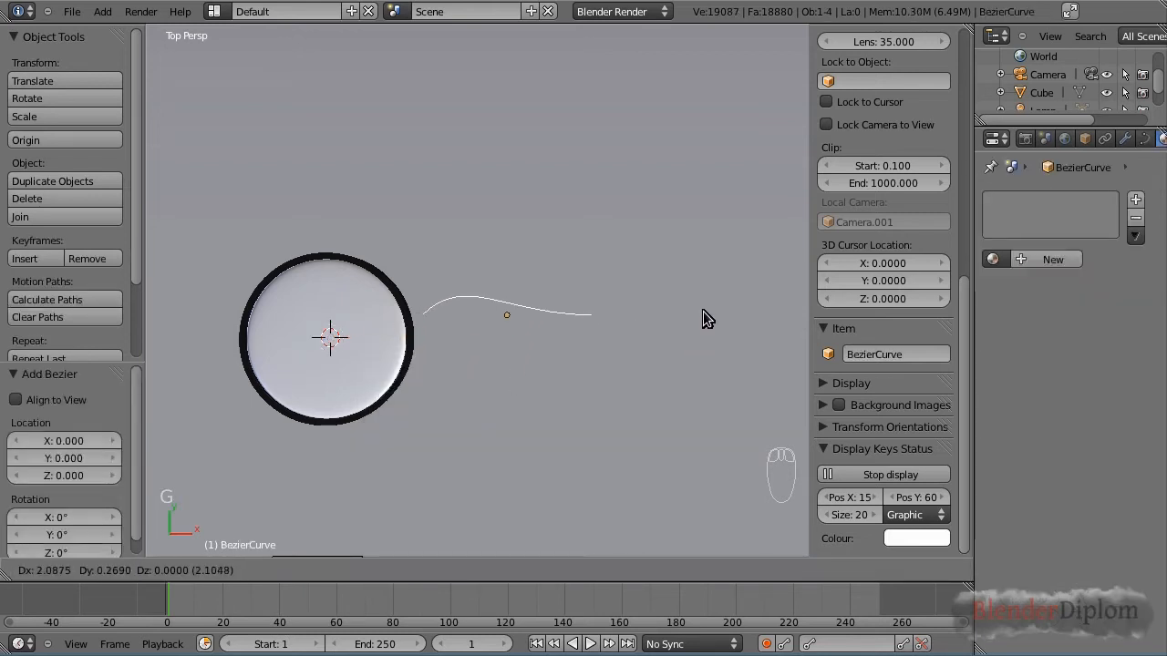
pyautogui.click(695, 311)
# Raise the Bezier curve about 0.076 along the Z axis so it lies above the floor.
pyautogui.scroll(2, 447, 414)
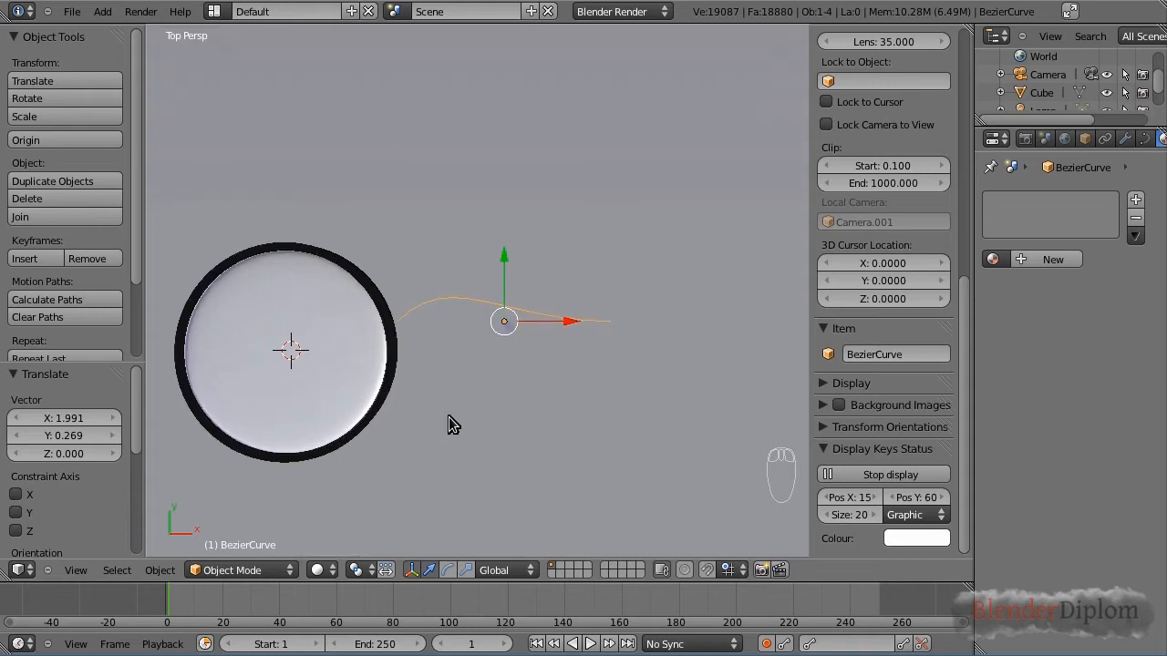
pyautogui.scroll(-1, 396, 334)
pyautogui.press('KP_3')
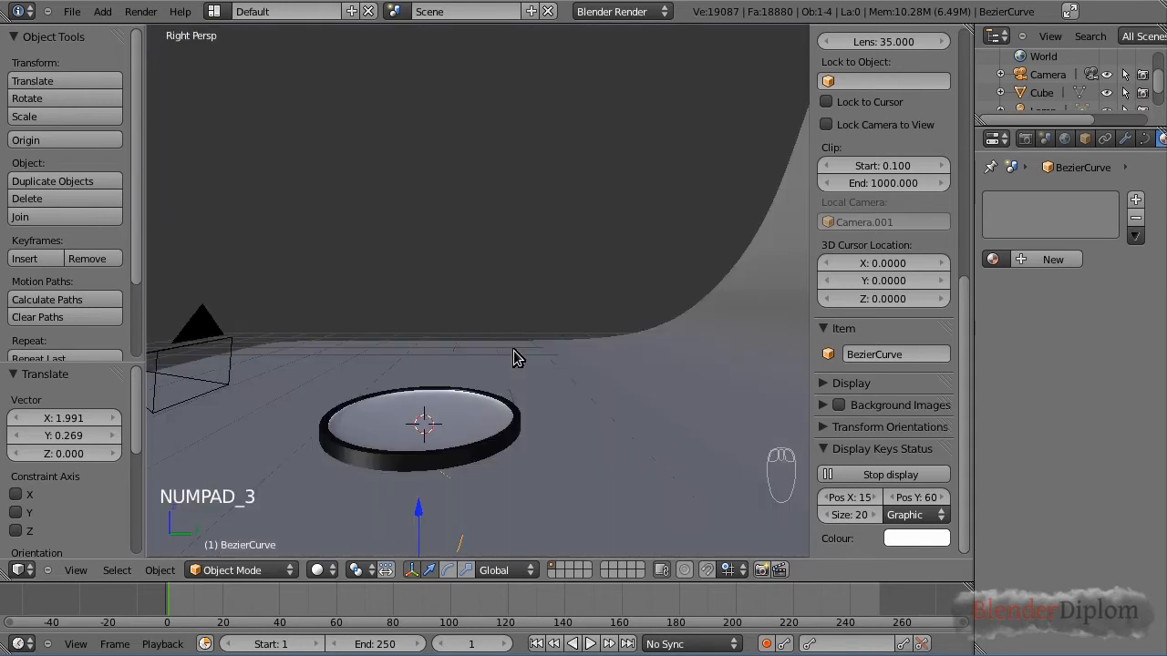
pyautogui.press('KP_1')
pyautogui.scroll(-2, 534, 474)
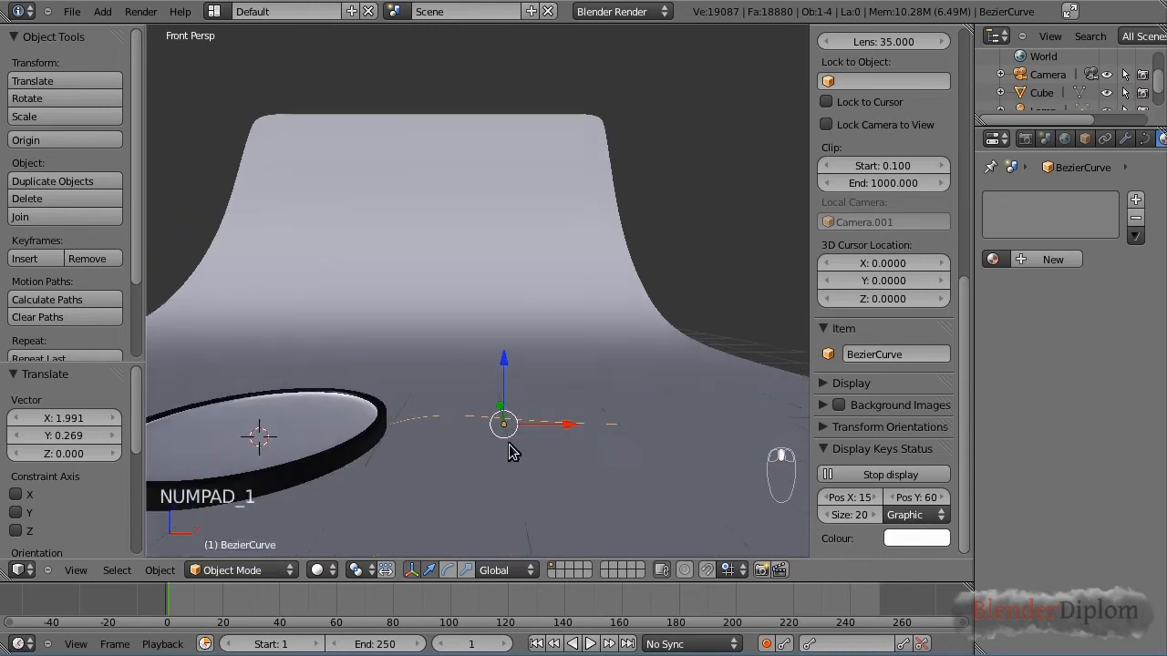
pyautogui.scroll(4, 511, 374)
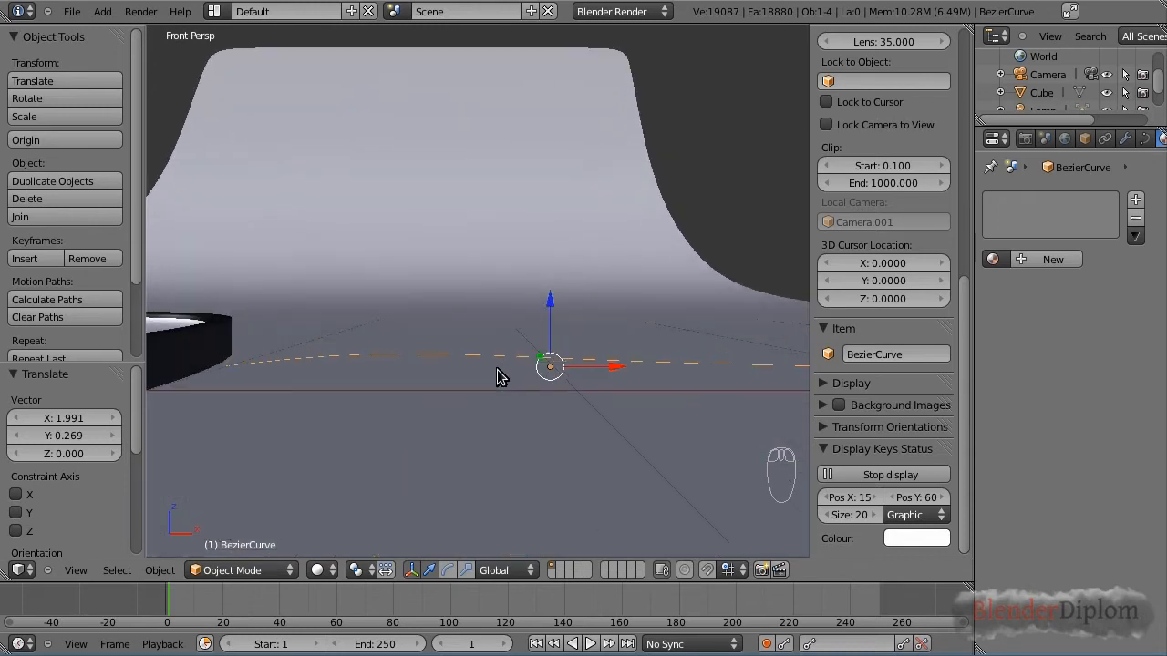
pyautogui.press('g')
pyautogui.press('z')
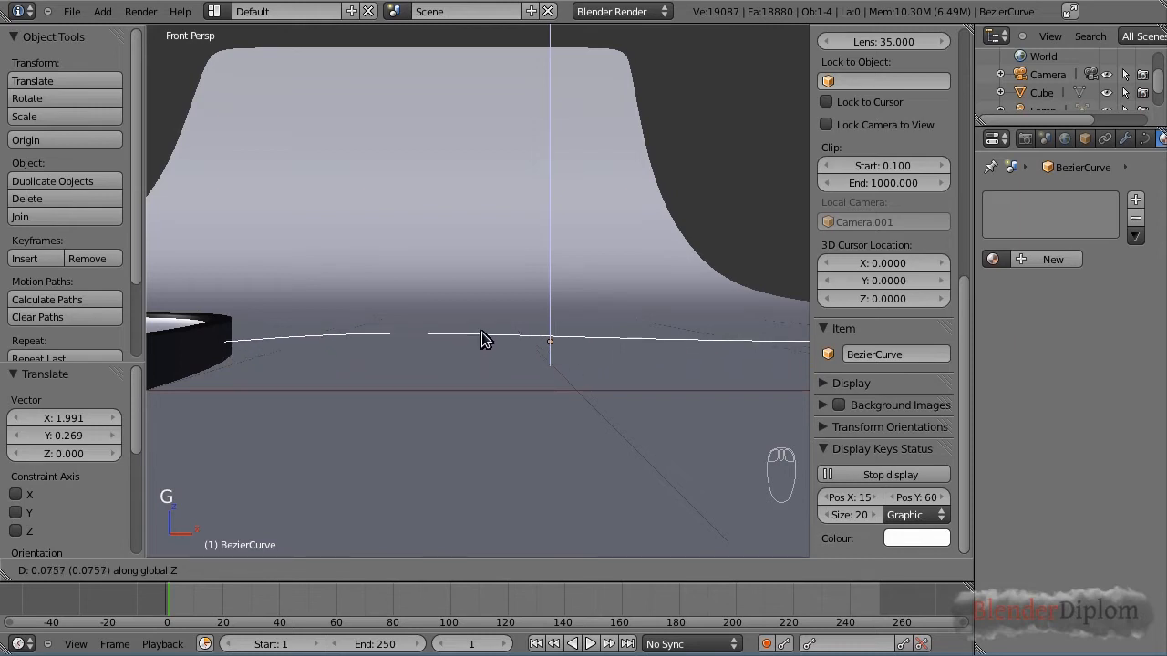
pyautogui.click(482, 333)
pyautogui.scroll(-3, 410, 356)
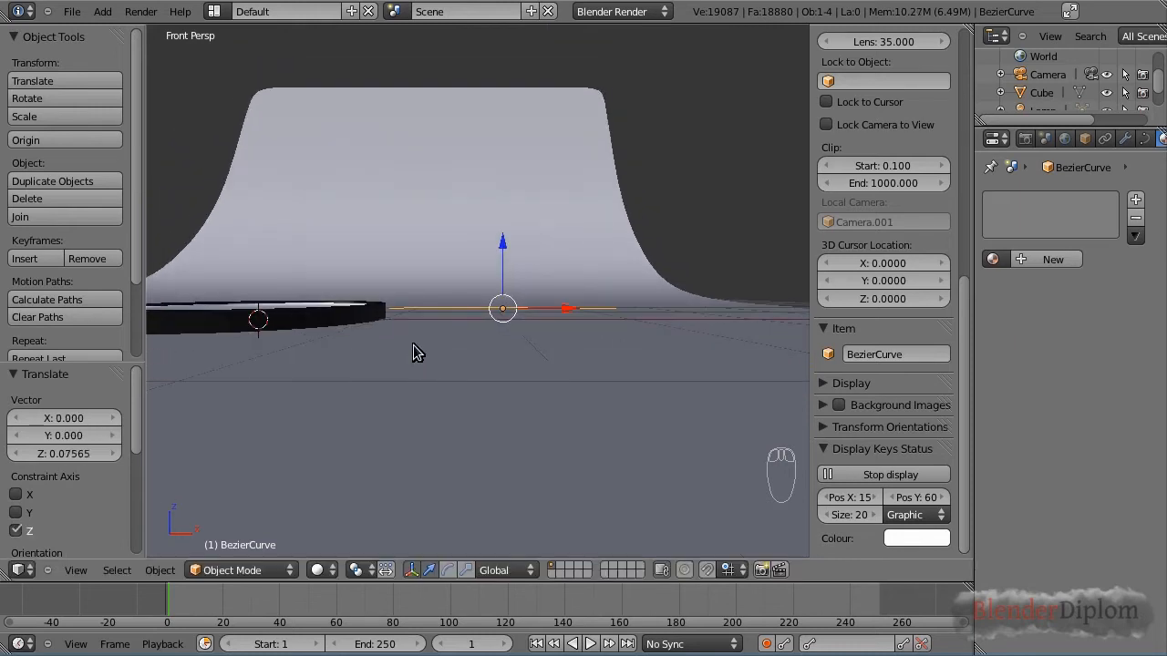
# Add a Bezier circle and move it about 0.04 in X, -0.14 in Y and -0.2 in Z under the disc.
pyautogui.click(1145, 138)
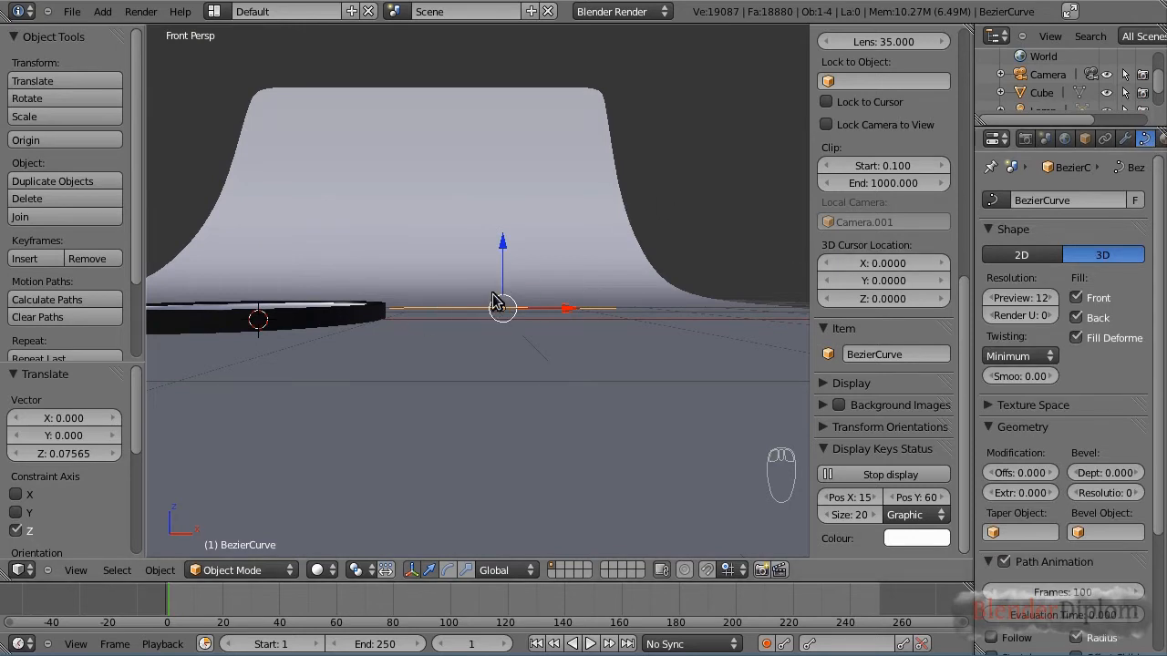
pyautogui.moveTo(414, 308); pyautogui.dragTo(510, 380, button='middle')
pyautogui.moveTo(270, 303); pyautogui.dragTo(604, 239, button='middle')
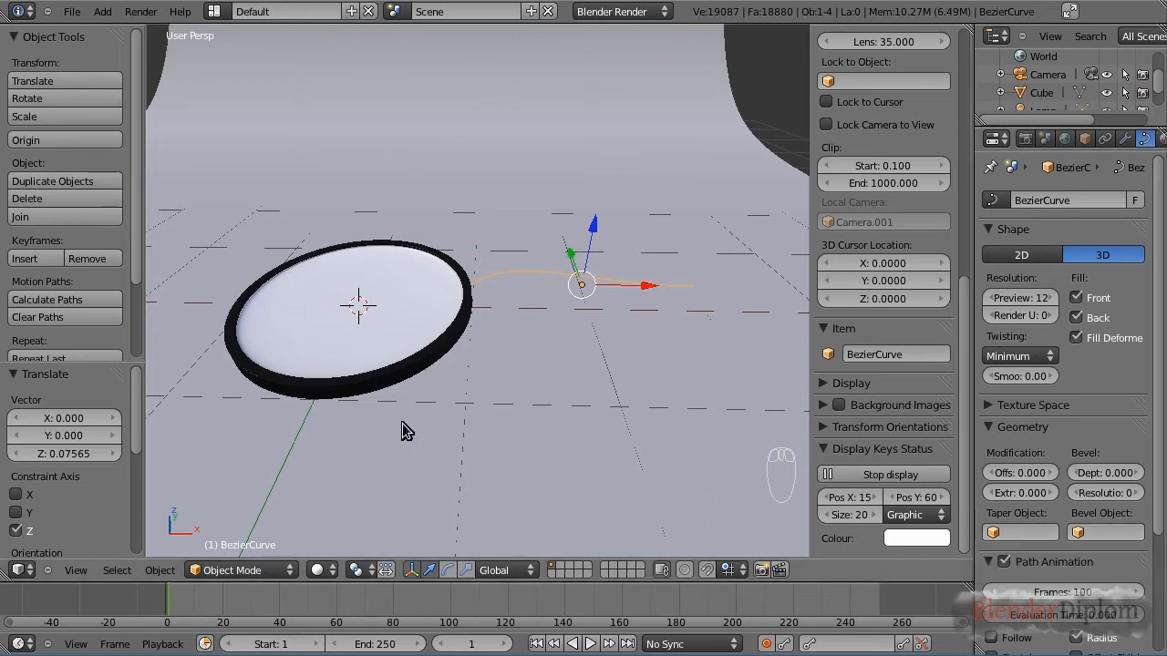
pyautogui.moveTo(404, 429); pyautogui.dragTo(398, 307, button='middle')
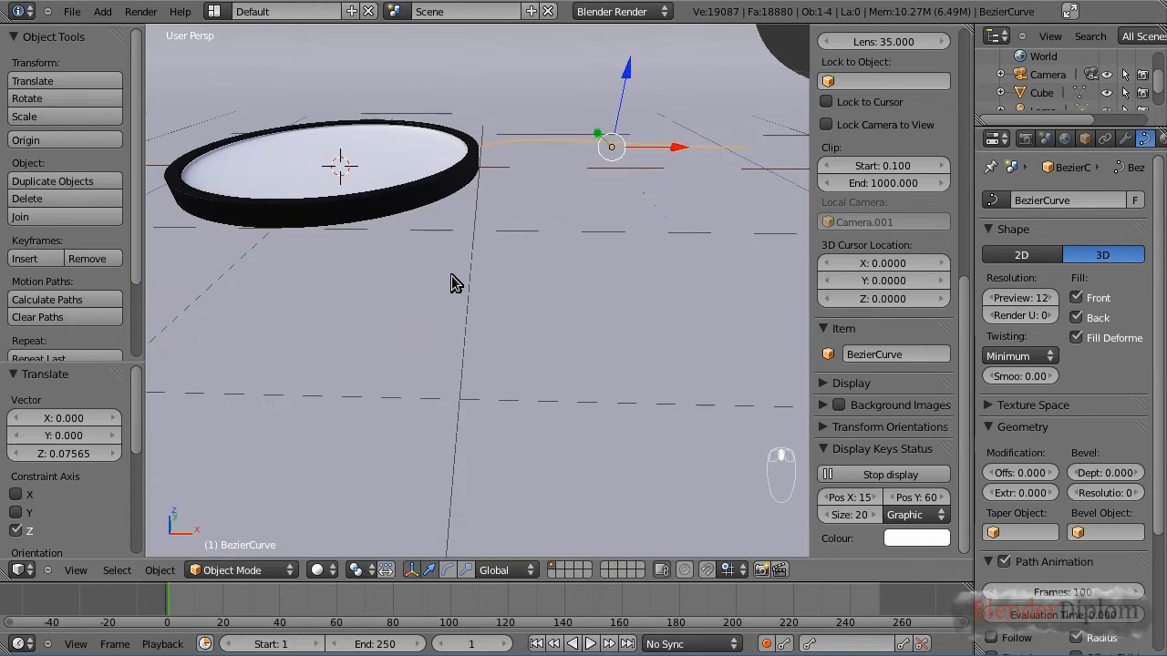
pyautogui.hotkey('shift', 'a')
pyautogui.moveTo(449, 281)
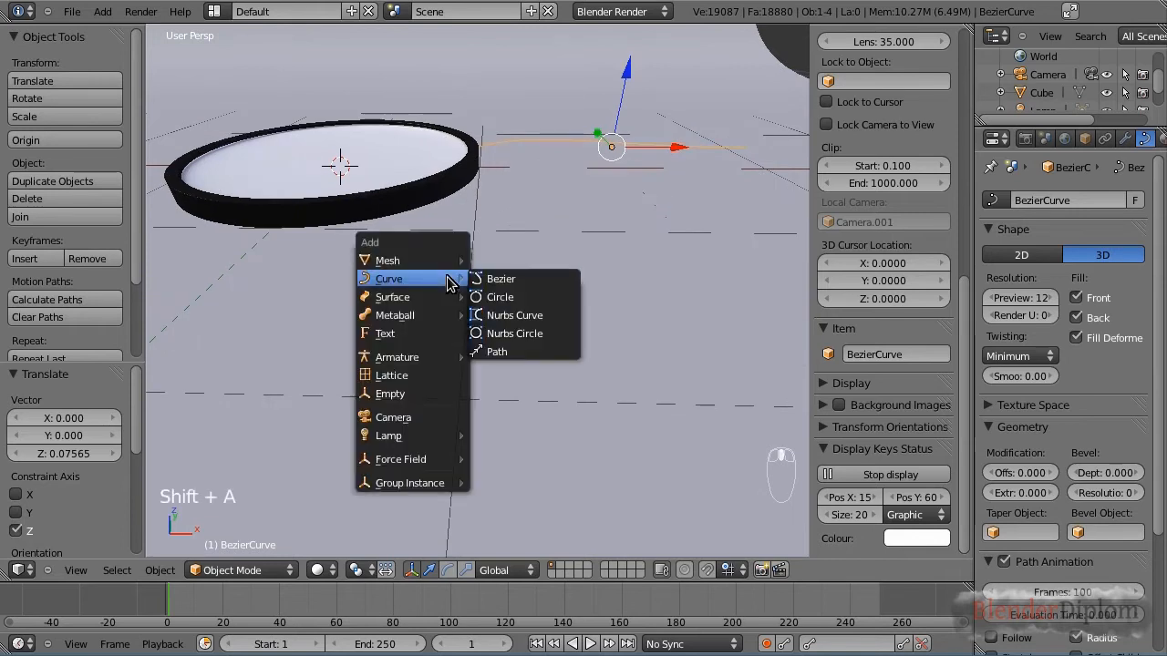
pyautogui.click(506, 298)
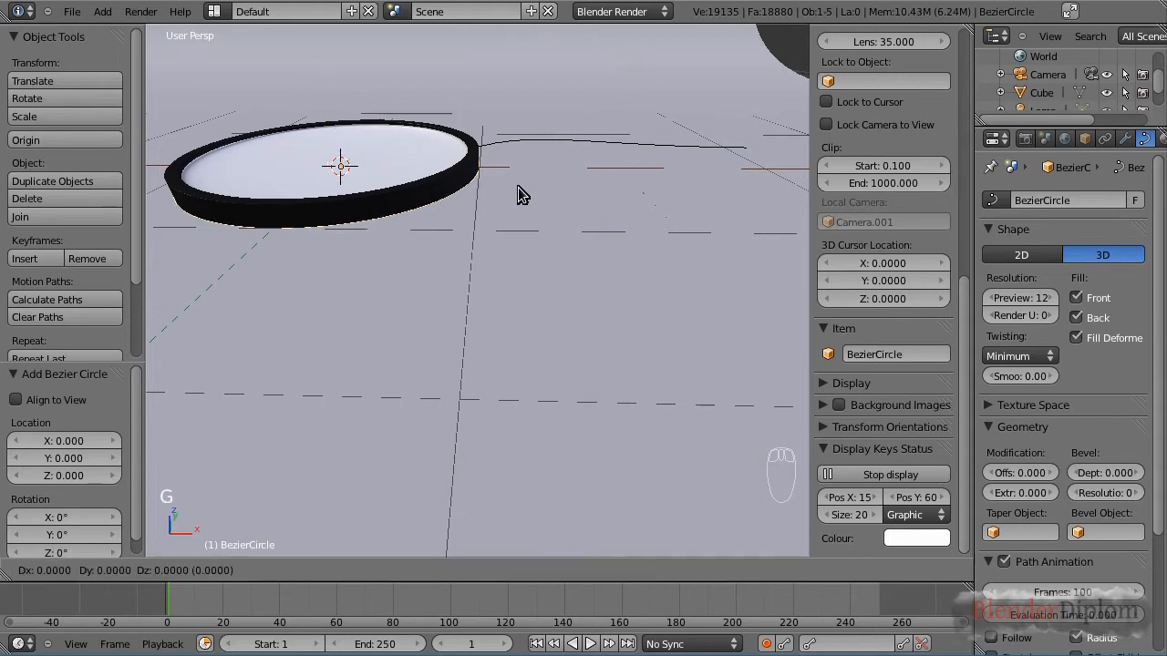
pyautogui.press('g')
pyautogui.click(355, 187)
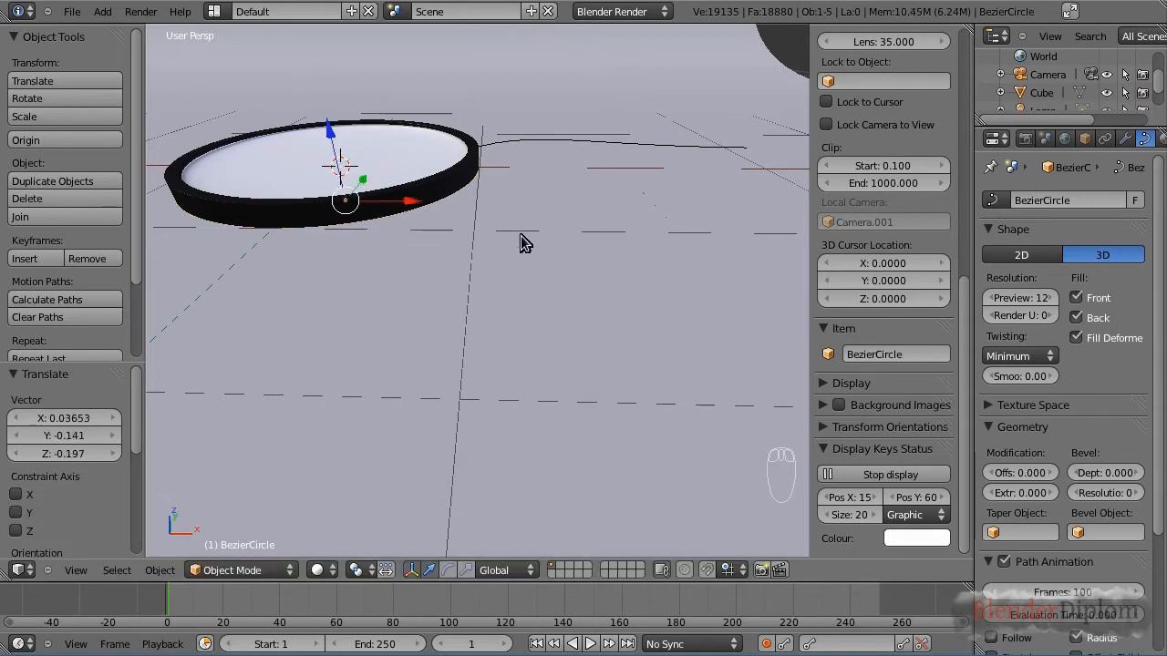
# Set BezierCircle as the bevel object of the Bezier curve beside the disc.
pyautogui.rightClick(708, 145)
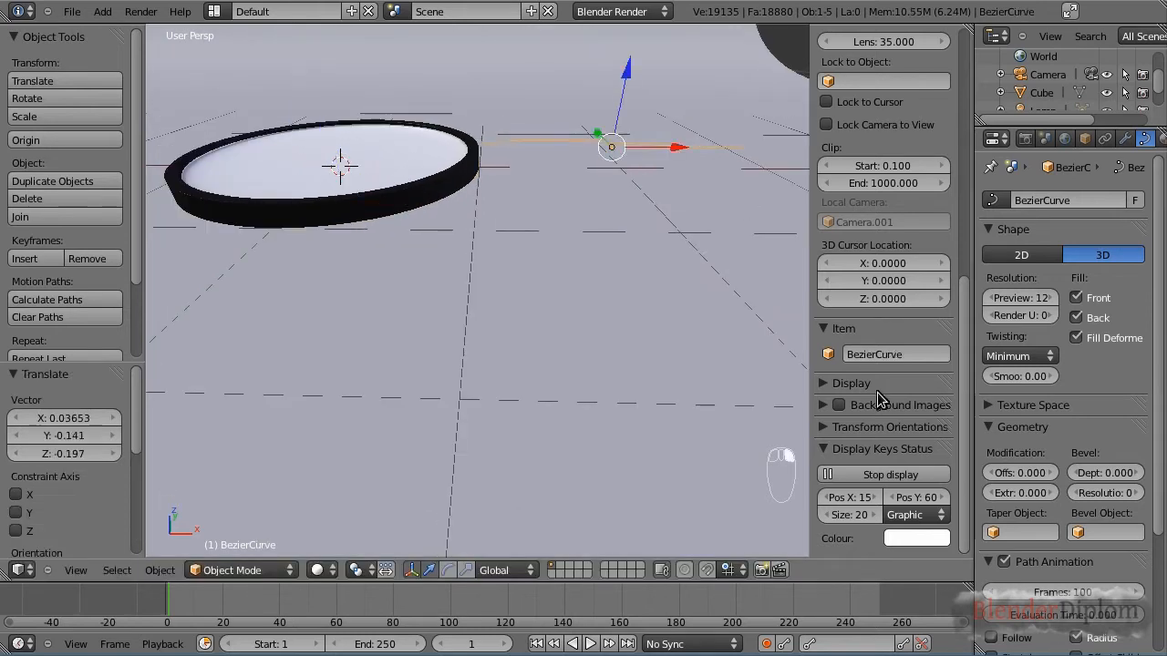
pyautogui.click(1083, 536)
pyautogui.click(1062, 349)
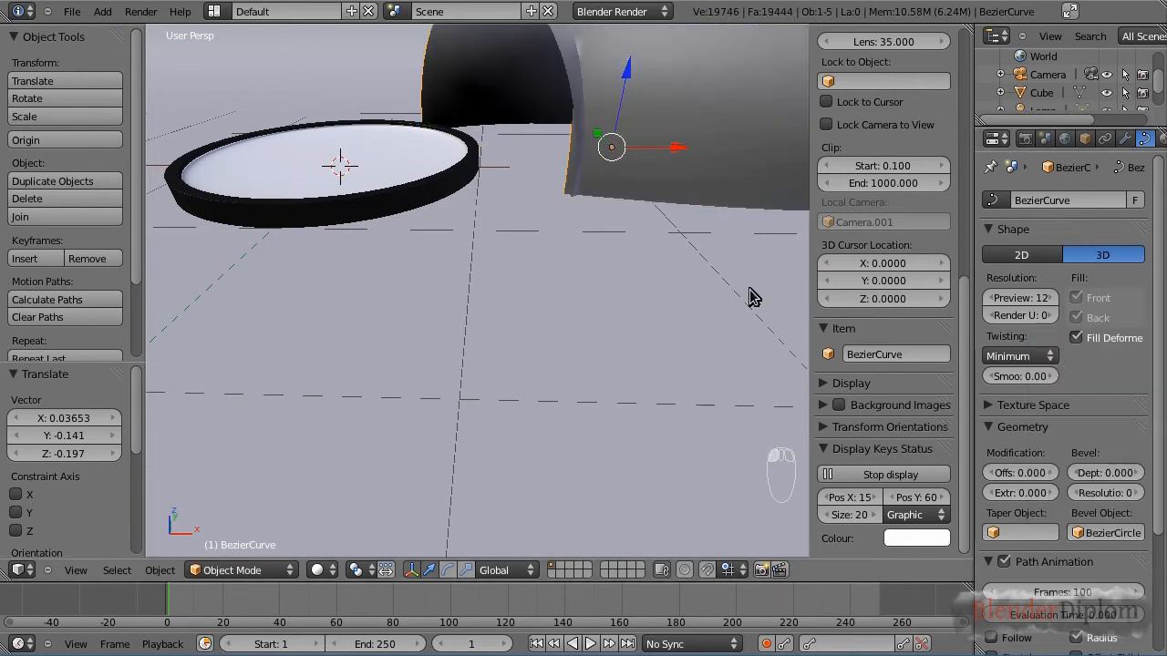
# Expand the Scene hierarchy, select BezierCircle and scale it to about 0.047 to thin the tube into a cable.
pyautogui.scroll(-5, 749, 296)
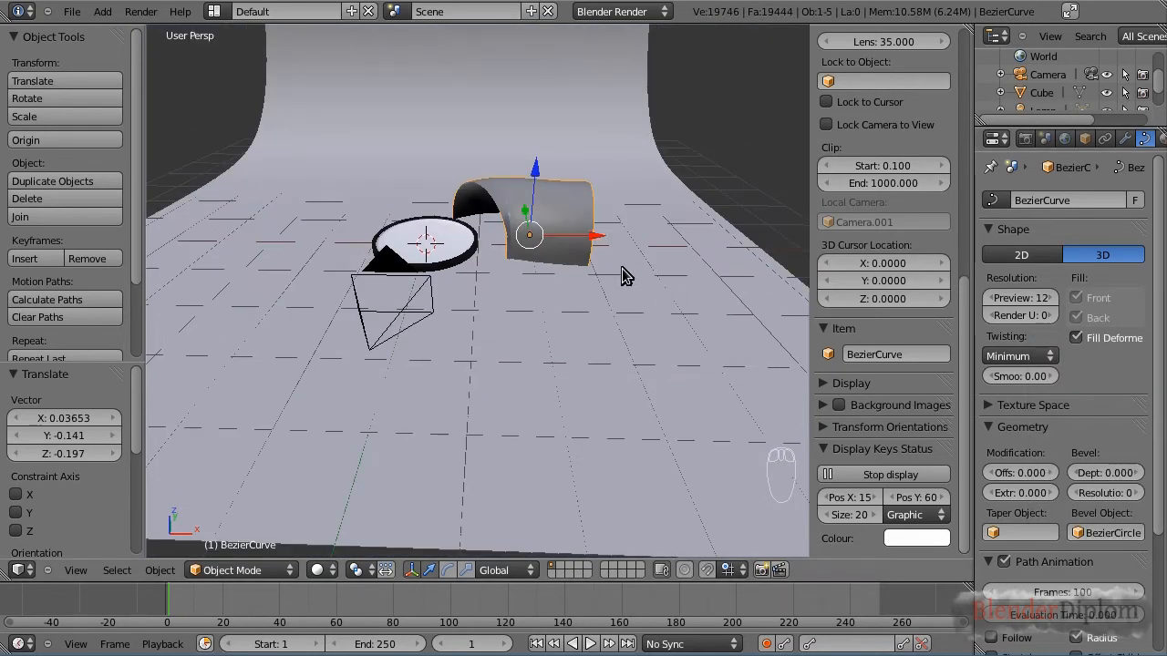
pyautogui.scroll(3, 622, 268)
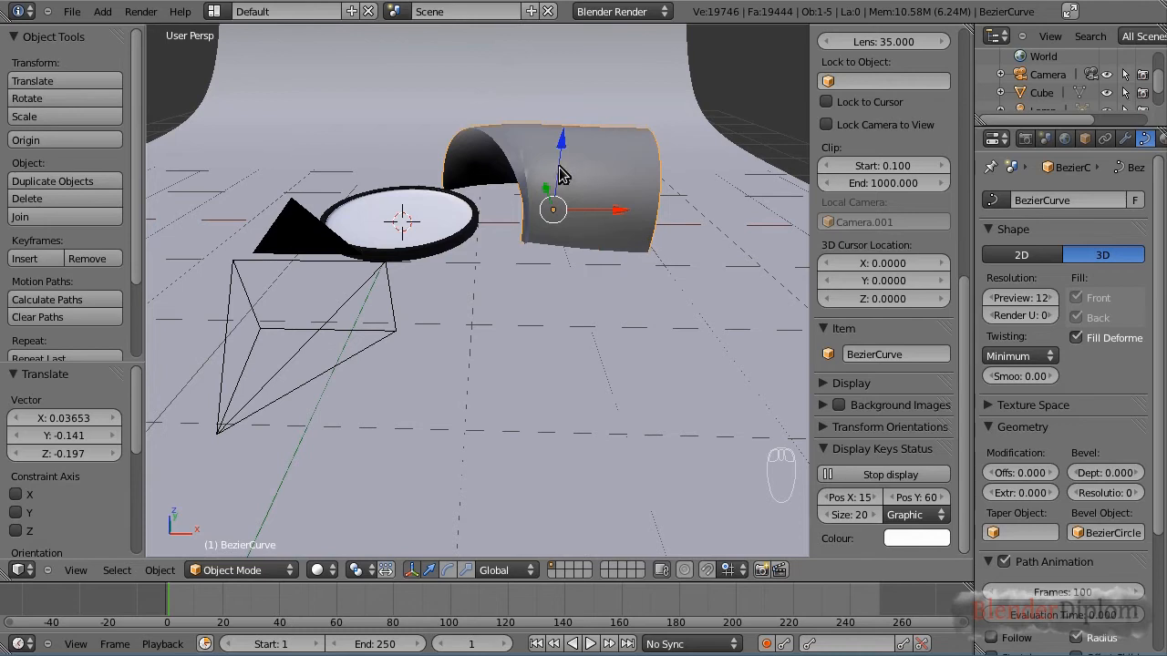
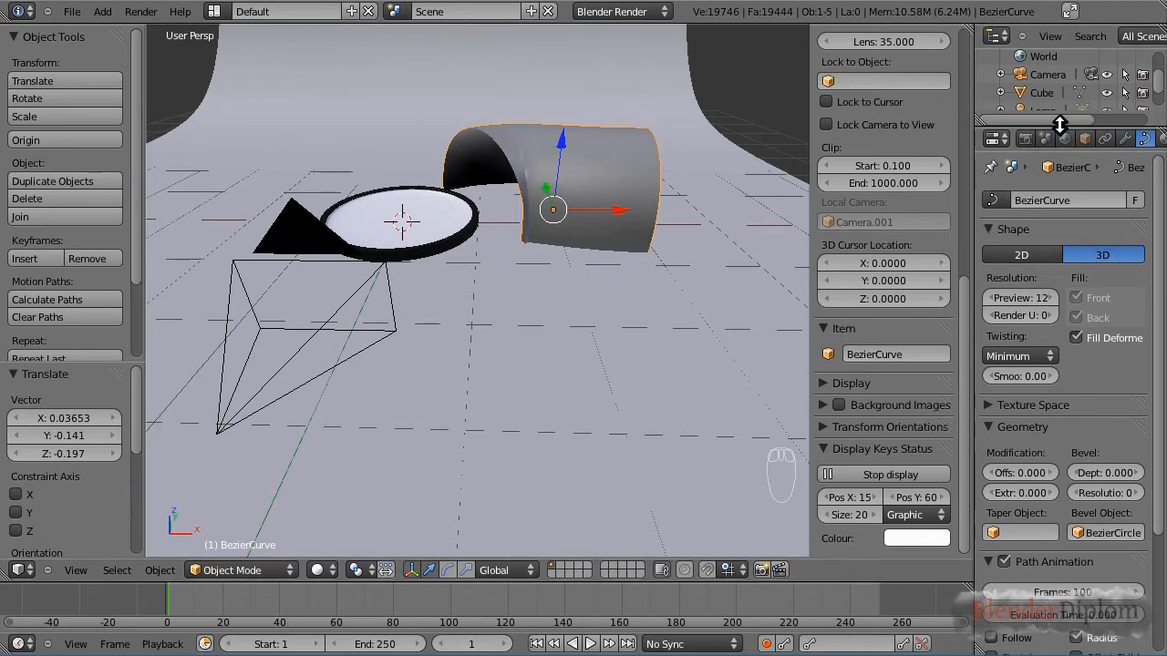
pyautogui.moveTo(1060, 124); pyautogui.dragTo(1060, 199)
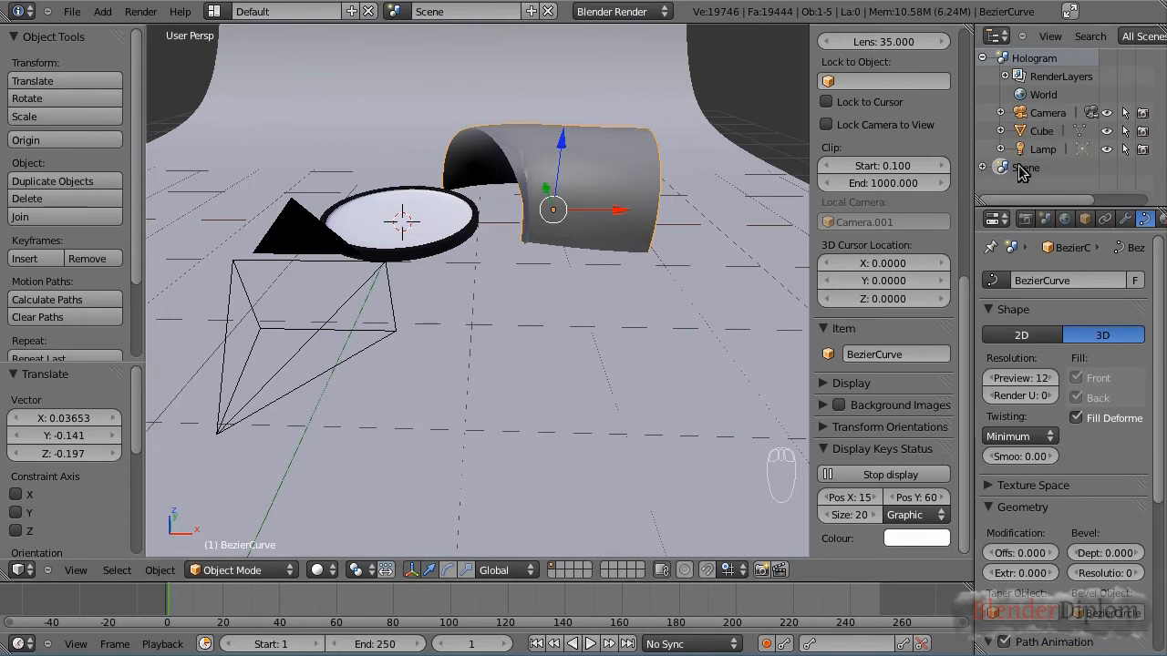
pyautogui.click(981, 167)
pyautogui.scroll(-4, 1011, 119)
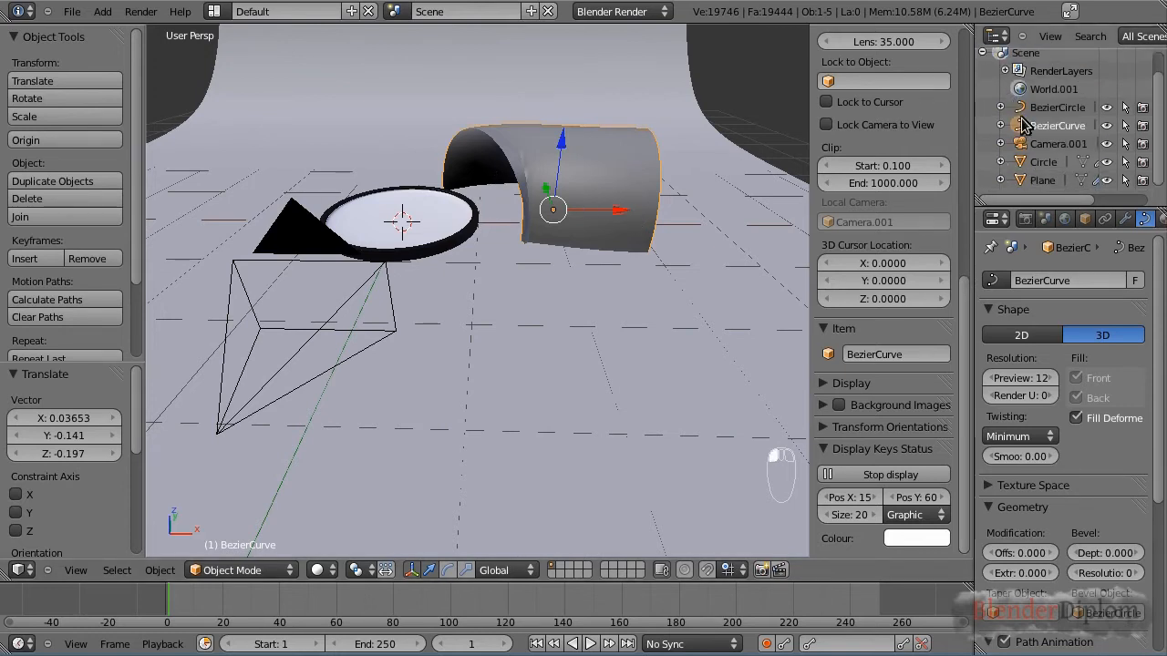
pyautogui.click(1055, 107)
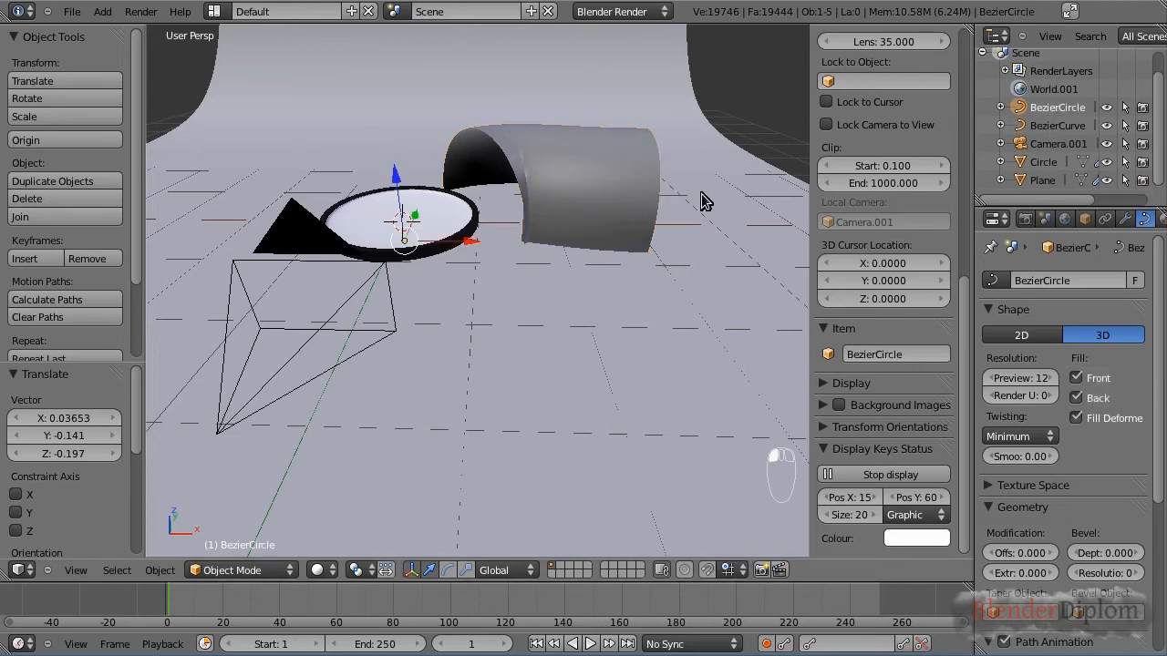
pyautogui.press('s')
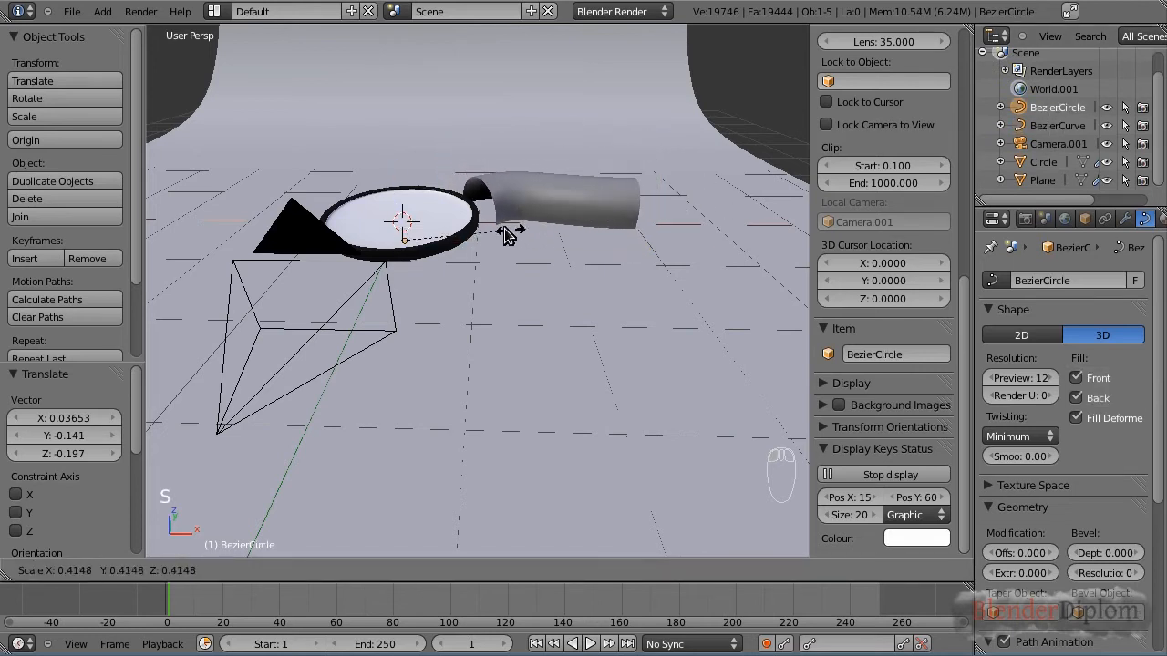
pyautogui.click(412, 235)
# Give the cable curve a new material with a near-black diffuse colour.
pyautogui.press('KP_7')
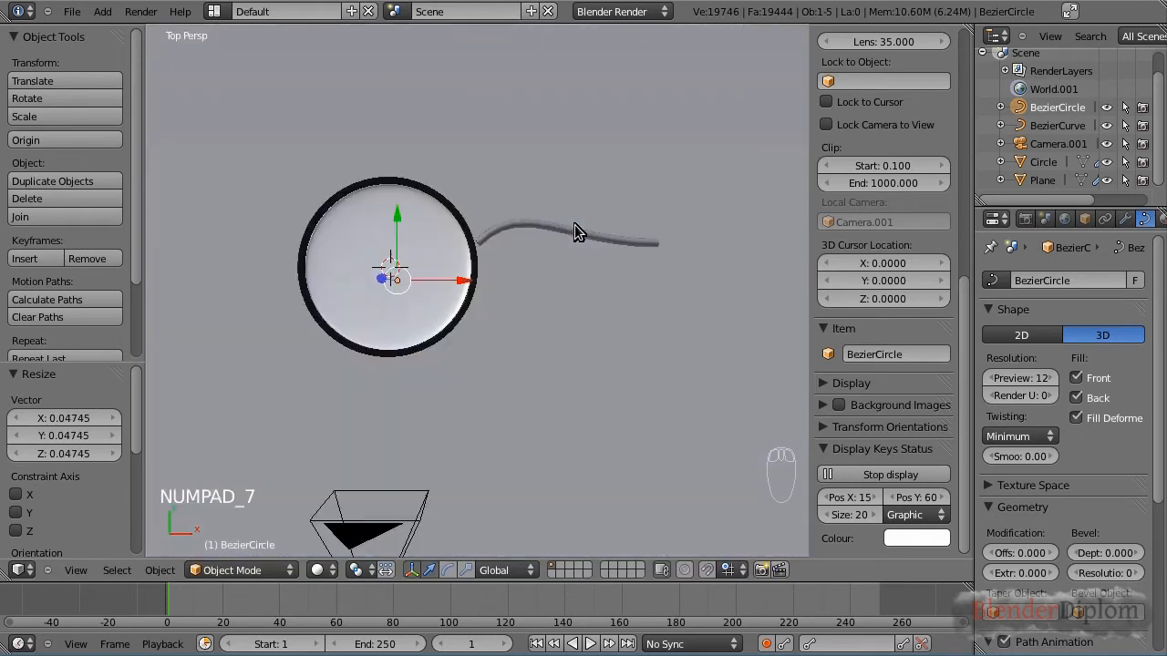
pyautogui.scroll(3, 573, 226)
pyautogui.rightClick(597, 206)
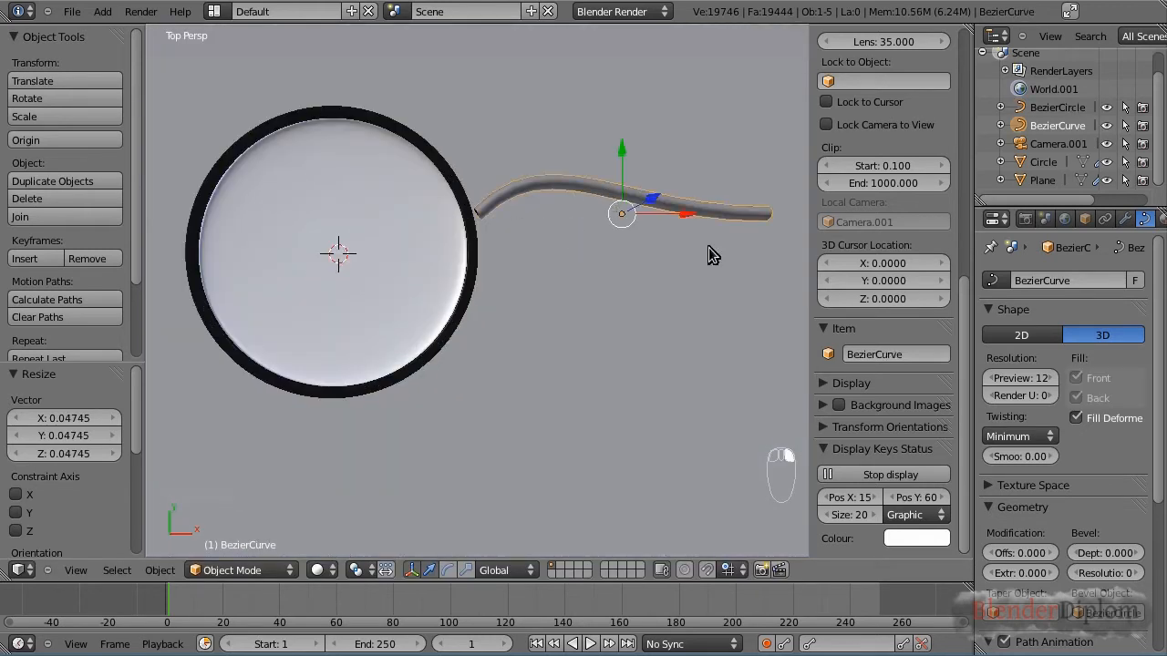
pyautogui.click(1161, 219)
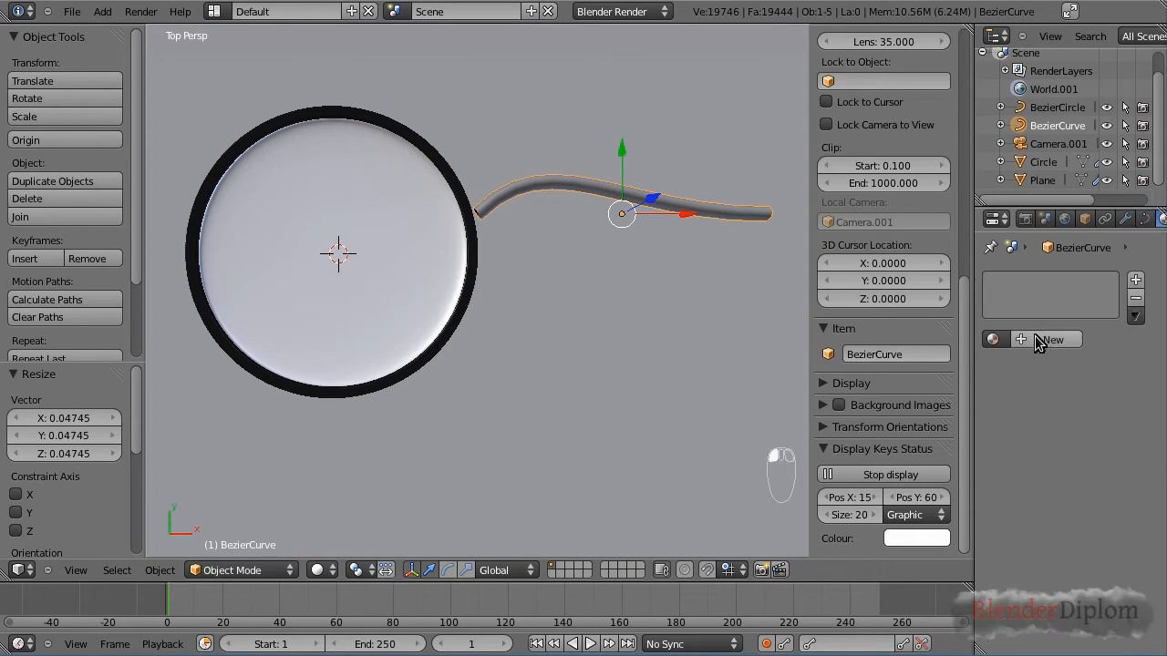
pyautogui.click(1042, 339)
pyautogui.click(1036, 563)
pyautogui.moveTo(1048, 438); pyautogui.dragTo(1046, 445)
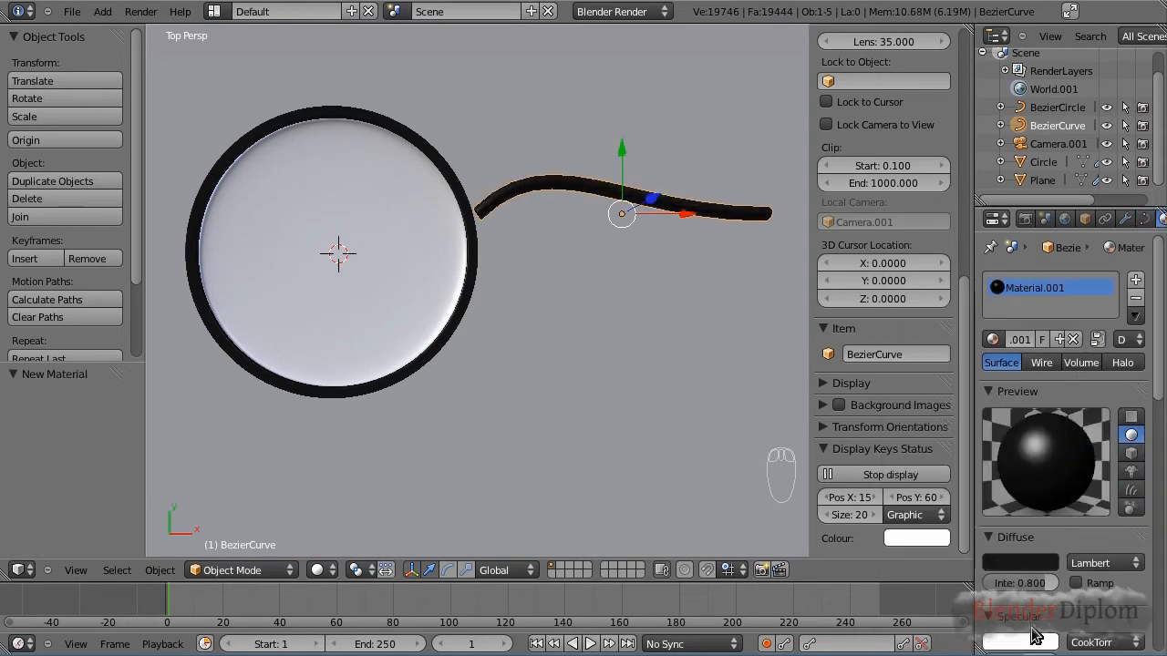
# Set the cable material's specular intensity to 0.05, lower its specular hardness, and set the diffuse intensity to about 0.388.
pyautogui.scroll(-2, 1039, 627)
pyautogui.moveTo(1025, 593); pyautogui.dragTo(1010, 589)
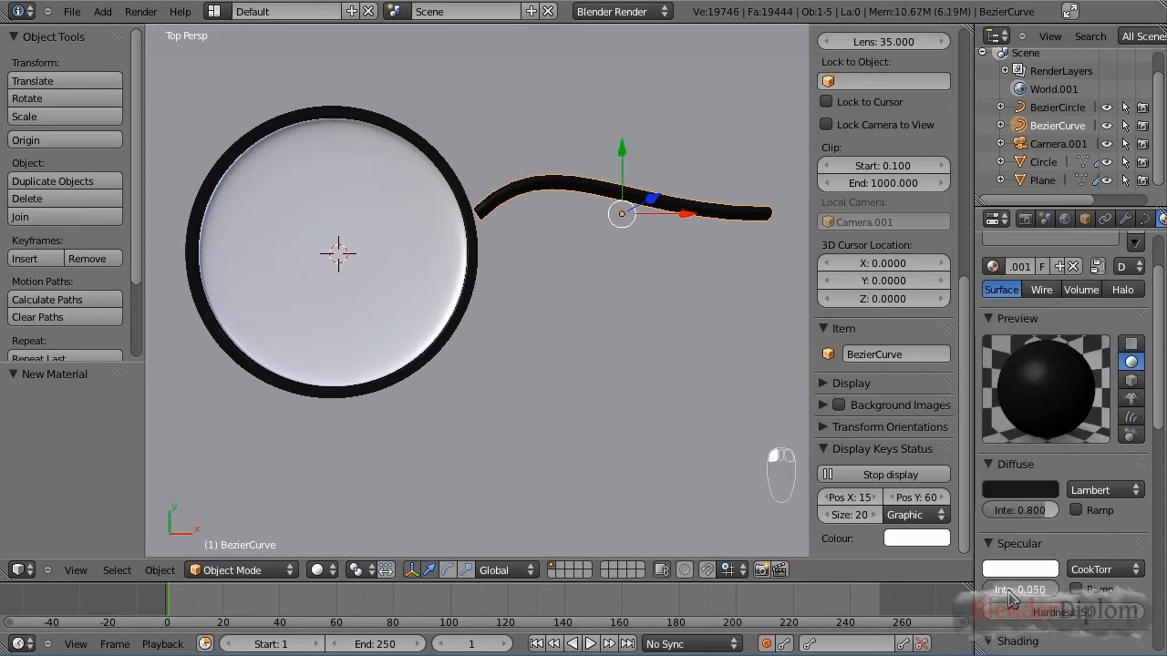
pyautogui.moveTo(1097, 620); pyautogui.dragTo(939, 618)
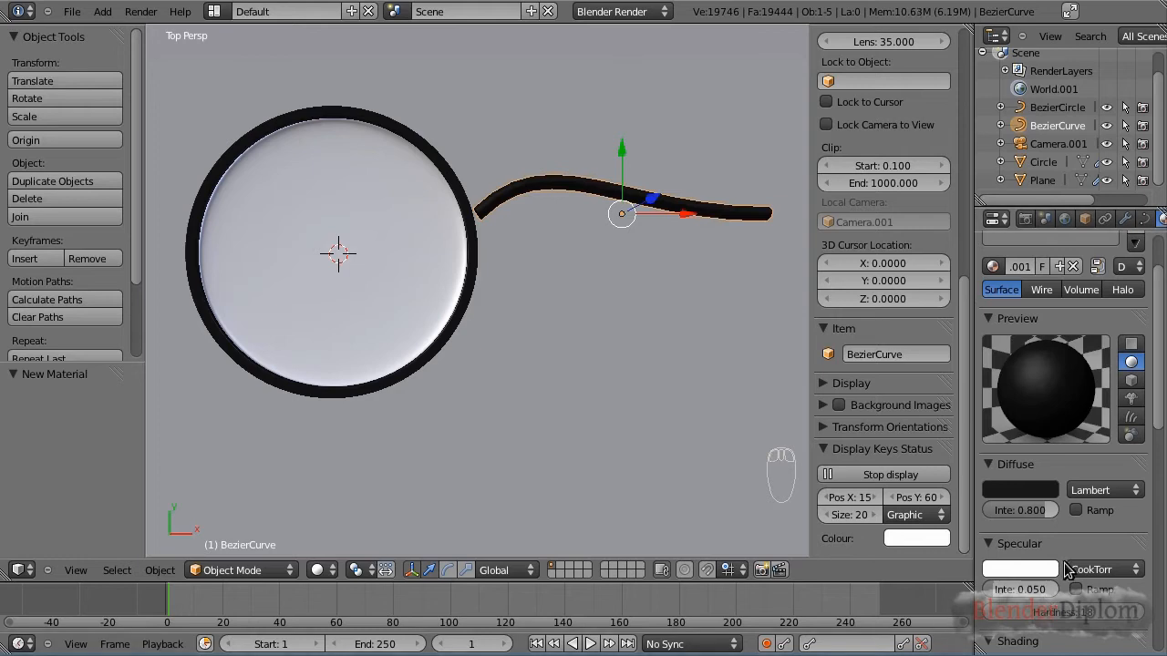
pyautogui.moveTo(1048, 515); pyautogui.dragTo(1015, 508)
pyautogui.scroll(1, 612, 183)
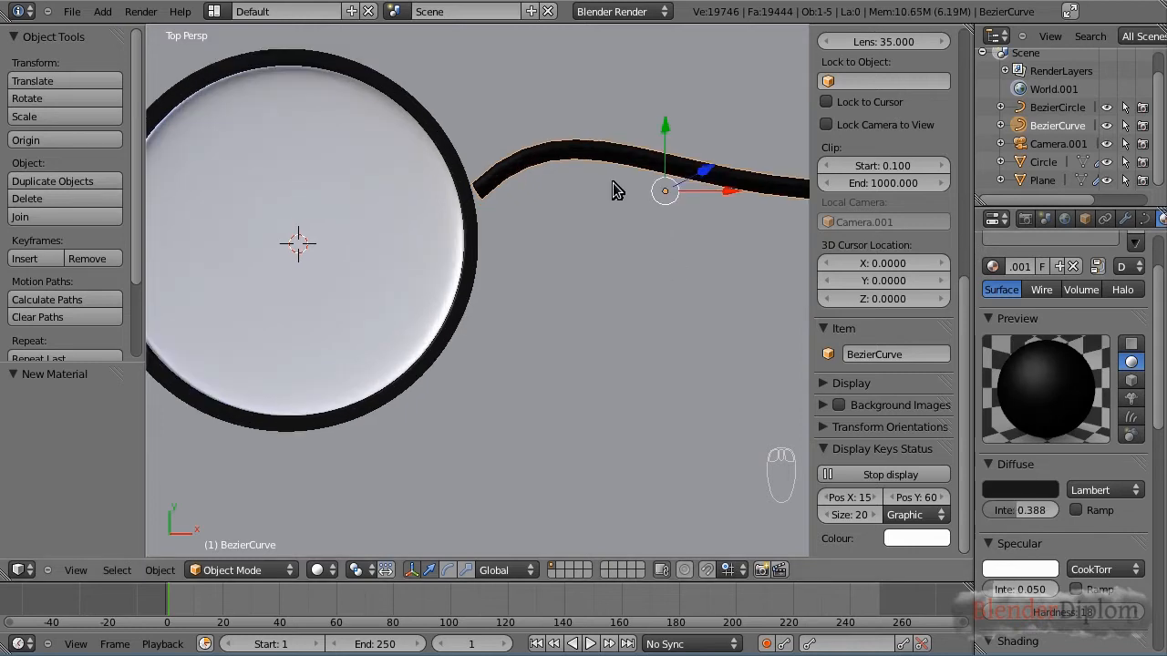
pyautogui.scroll(-1, 633, 216)
pyautogui.keyDown('shift'); pyautogui.moveTo(632, 216); pyautogui.dragTo(569, 284, button='middle'); pyautogui.keyUp('shift')
pyautogui.scroll(1, 588, 304)
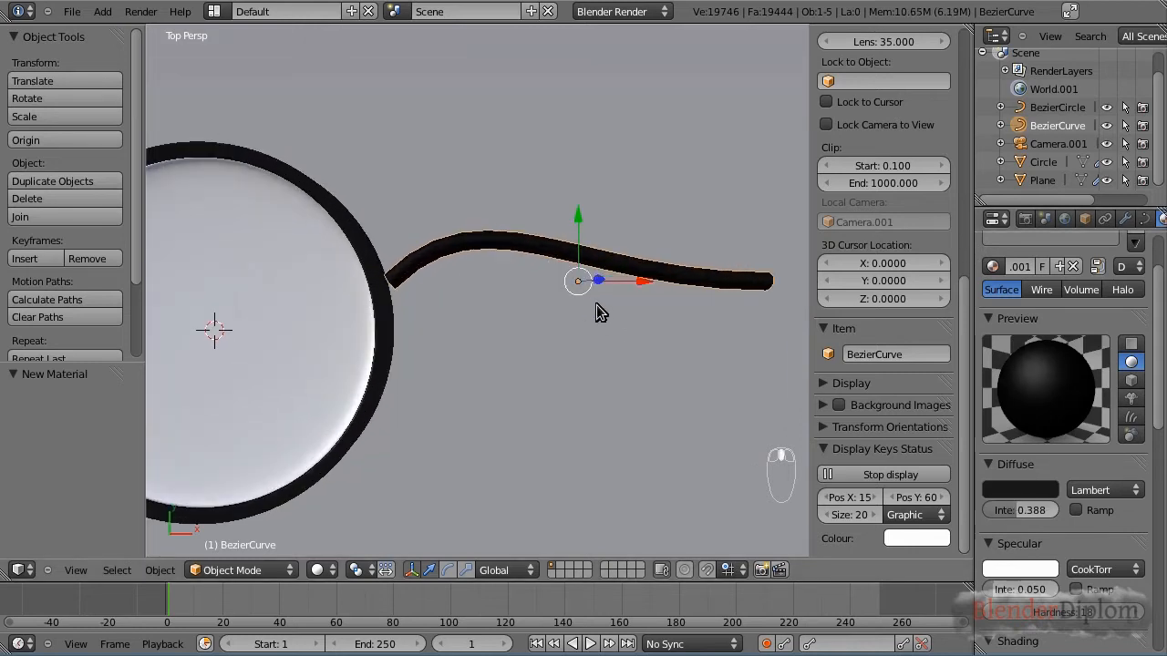
pyautogui.scroll(-1, 596, 304)
pyautogui.press('s')
pyautogui.click(711, 292)
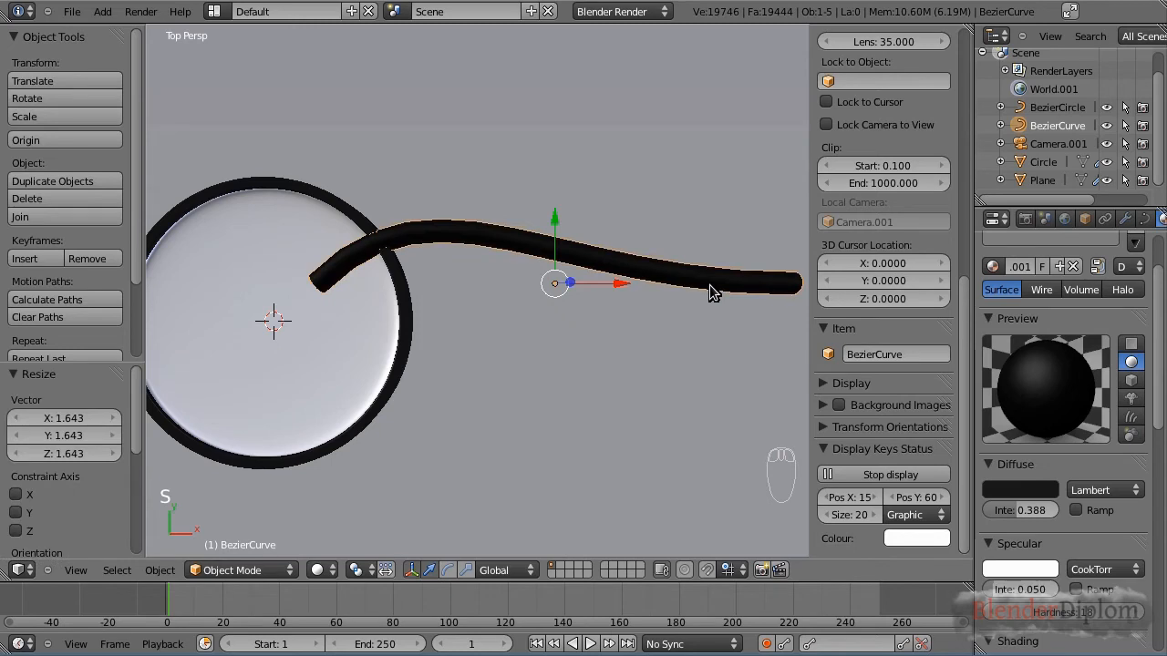
pyautogui.hotkey('ctrl', 'z')
# Move the cable so its start meets the disc's upper rim and rotate it by about 0.8°.
pyautogui.press('g')
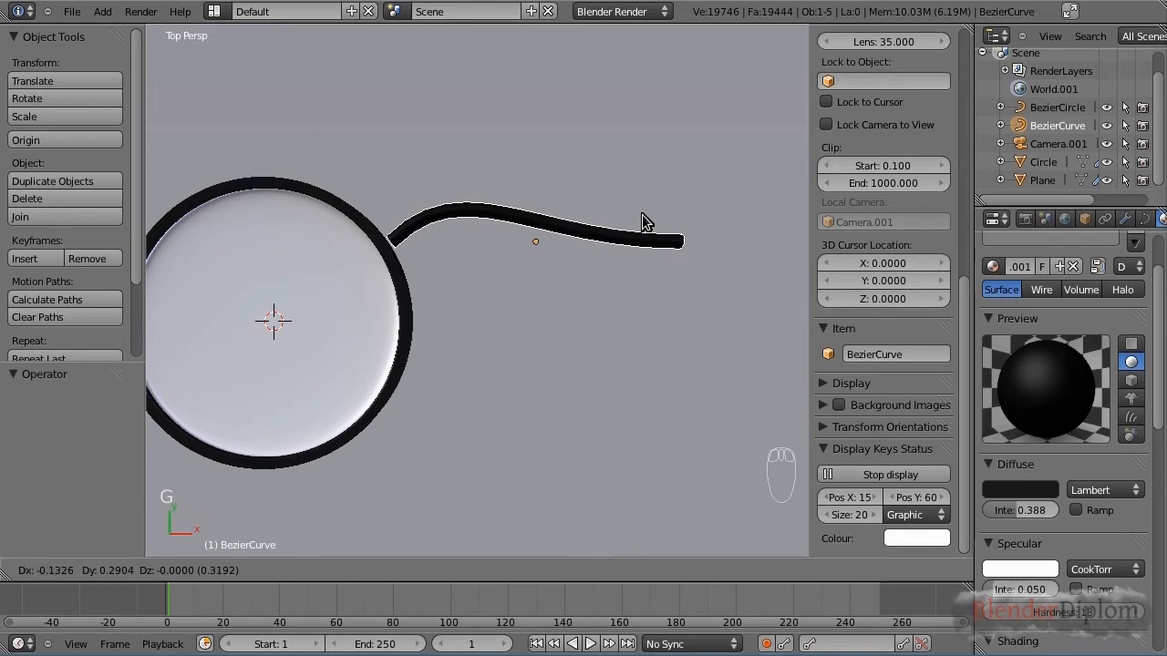
pyautogui.click(642, 222)
pyautogui.press('r')
pyautogui.click(640, 223)
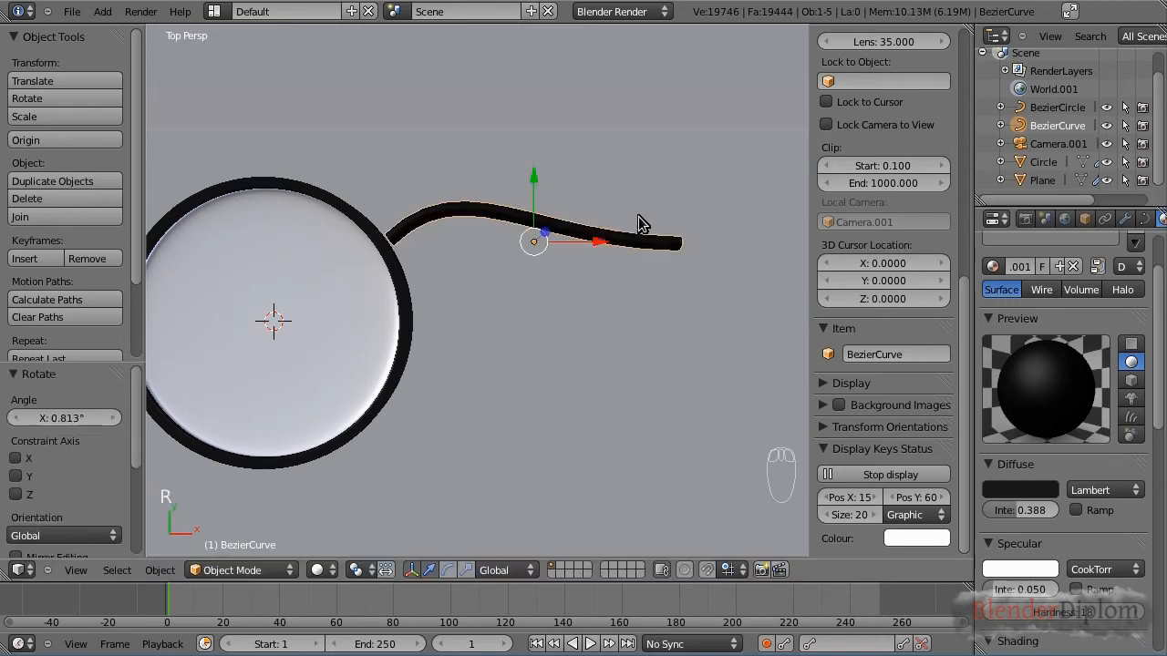
# Extrude the cable curve's free end by about 2.51 in X and 0.57 in Y to lengthen the cable.
pyautogui.press('Tab')
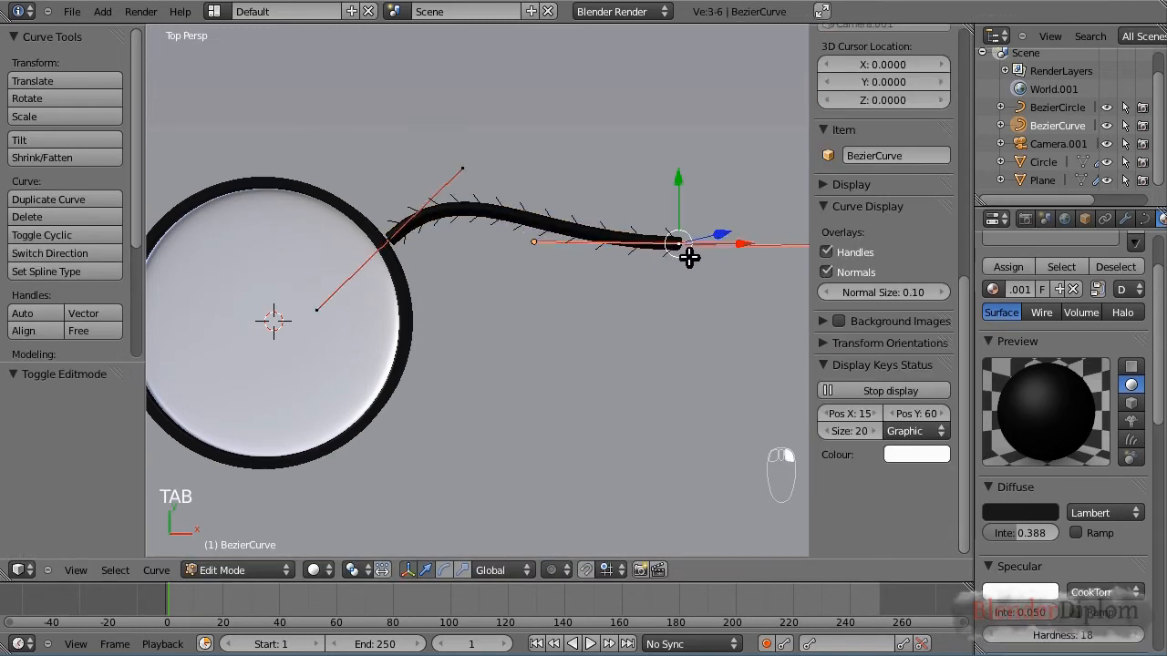
pyautogui.scroll(-4, 726, 276)
pyautogui.scroll(1, 670, 279)
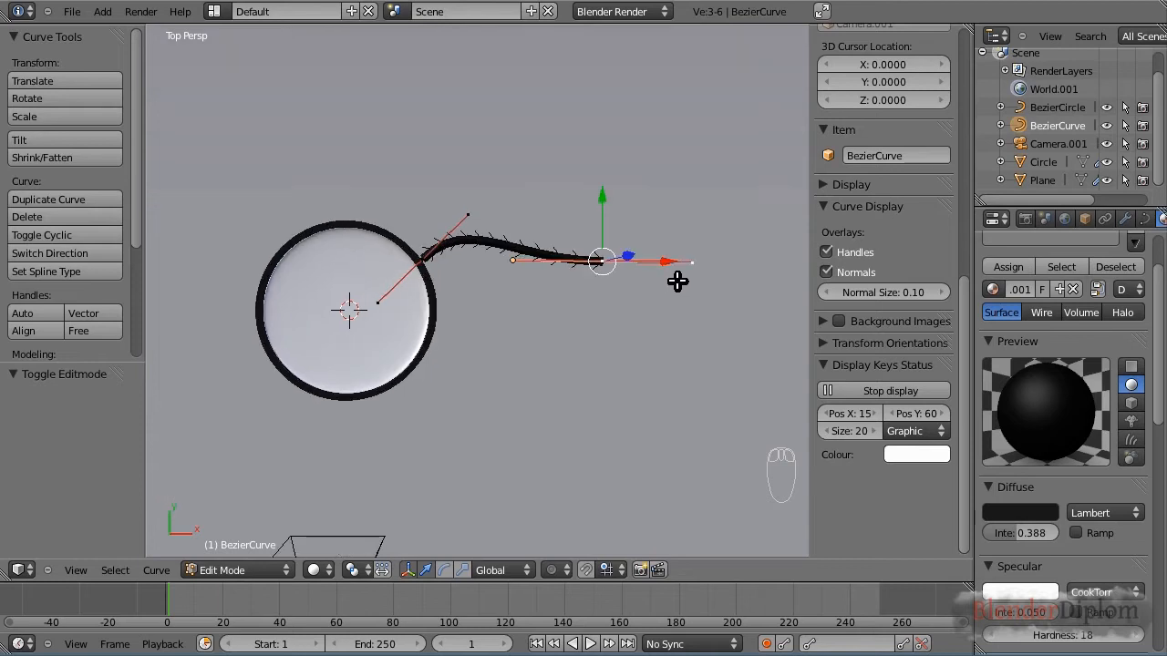
pyautogui.press('e')
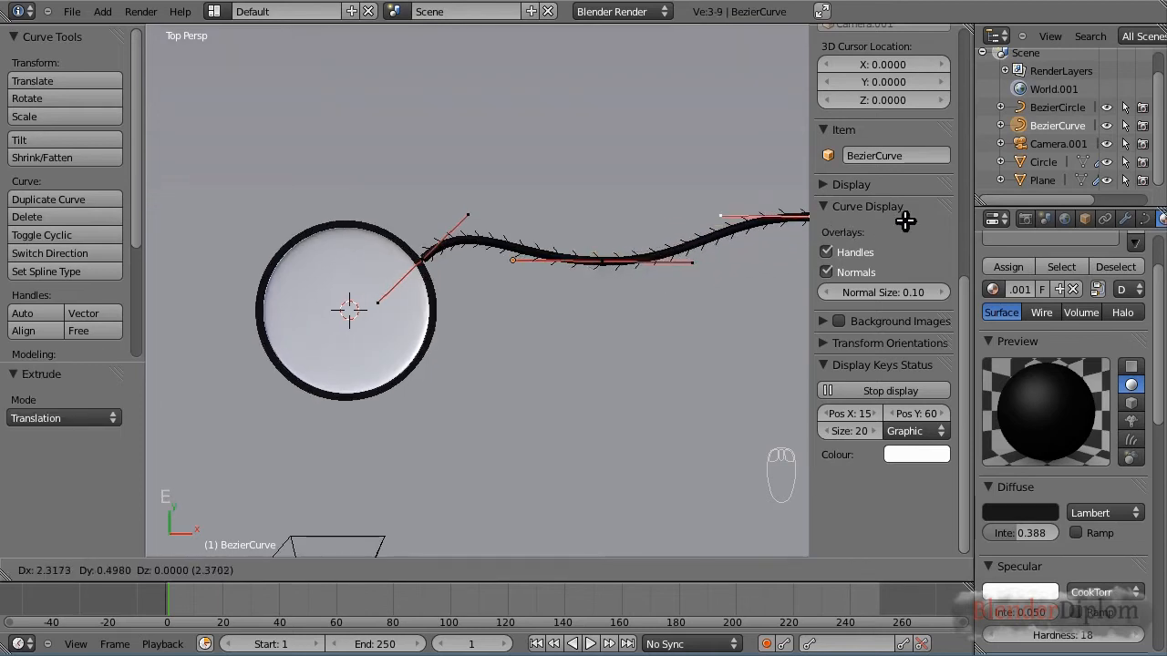
pyautogui.click(907, 219)
pyautogui.scroll(-3, 685, 318)
pyautogui.scroll(2, 578, 331)
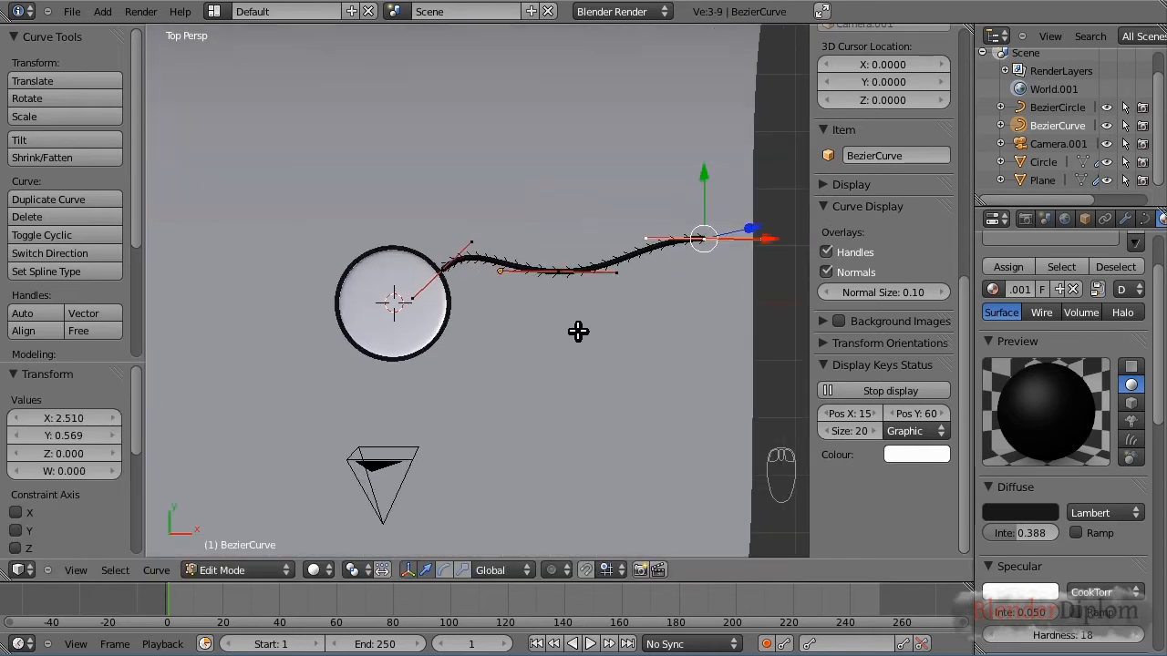
pyautogui.scroll(3, 577, 331)
pyautogui.press('Tab')
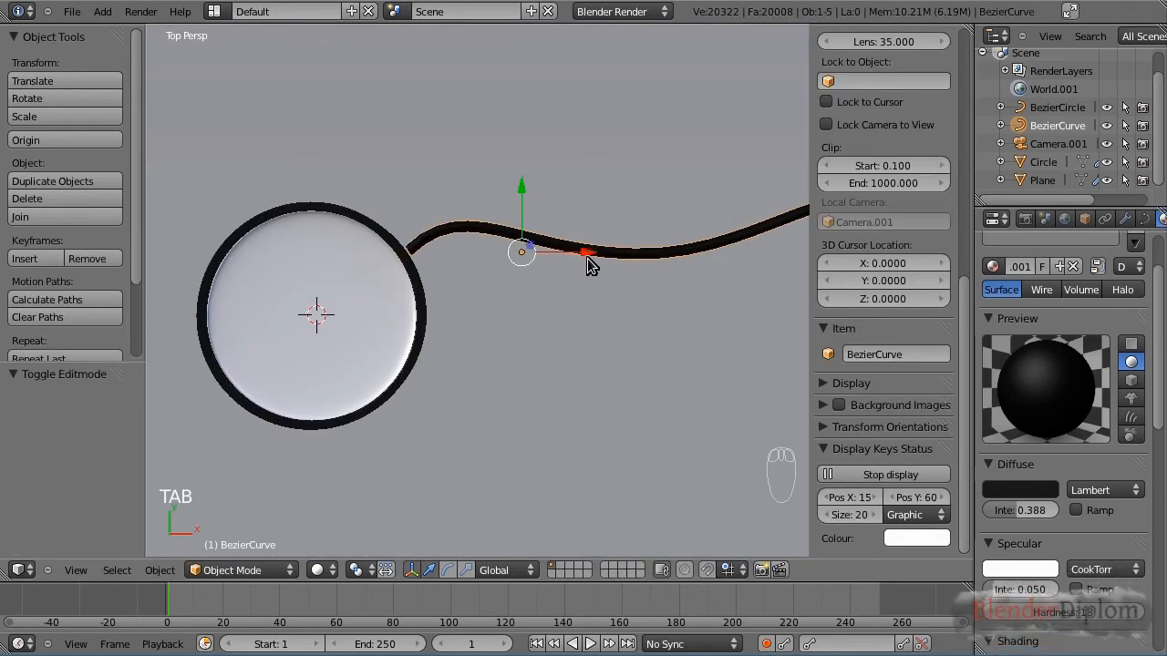
# Duplicate the cable just below the original, align its start with the disc's rim and tilt the copy slightly clockwise.
pyautogui.hotkey('shift', 'd')
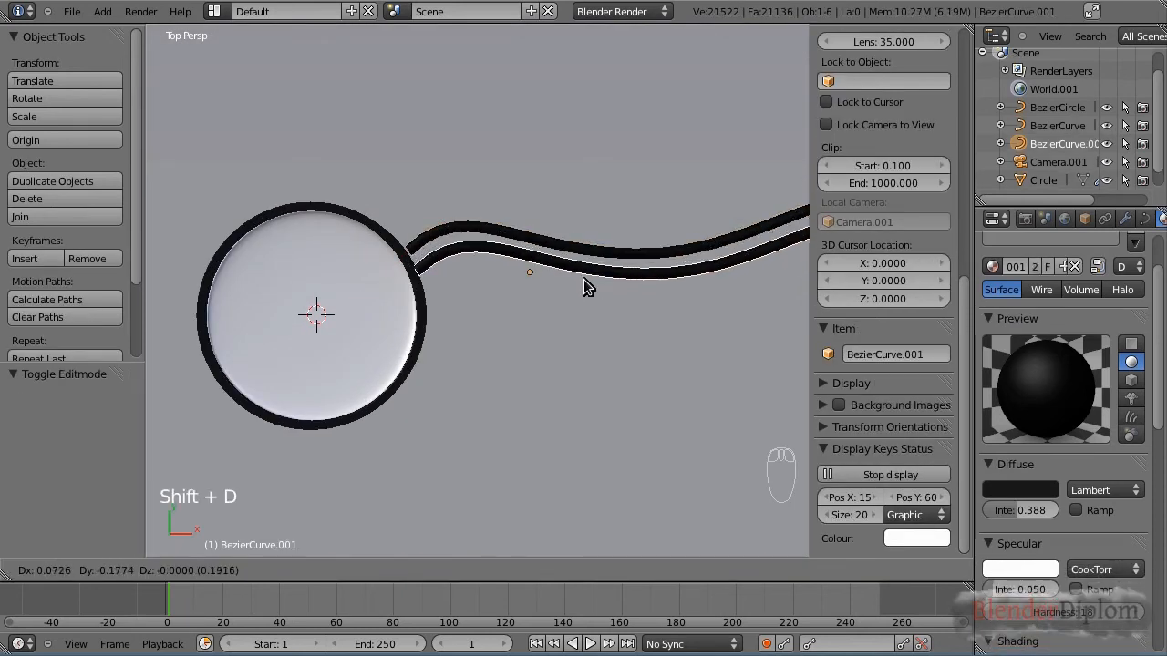
pyautogui.click(591, 278)
pyautogui.press('r')
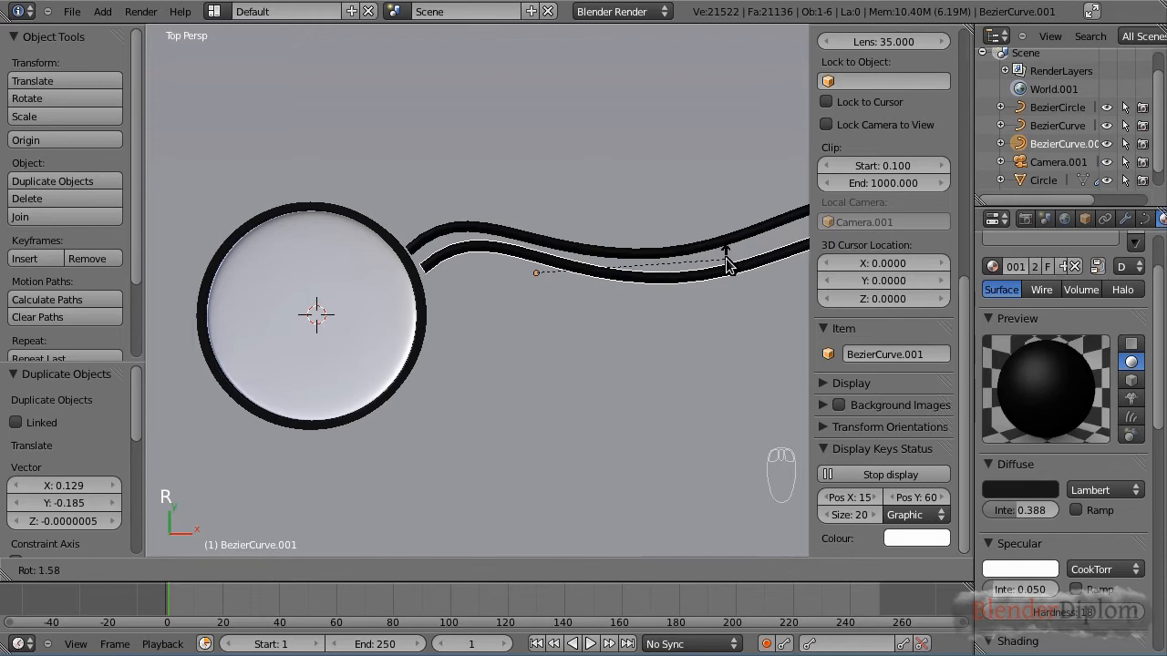
pyautogui.click(721, 265)
pyautogui.press('g')
pyautogui.click(718, 270)
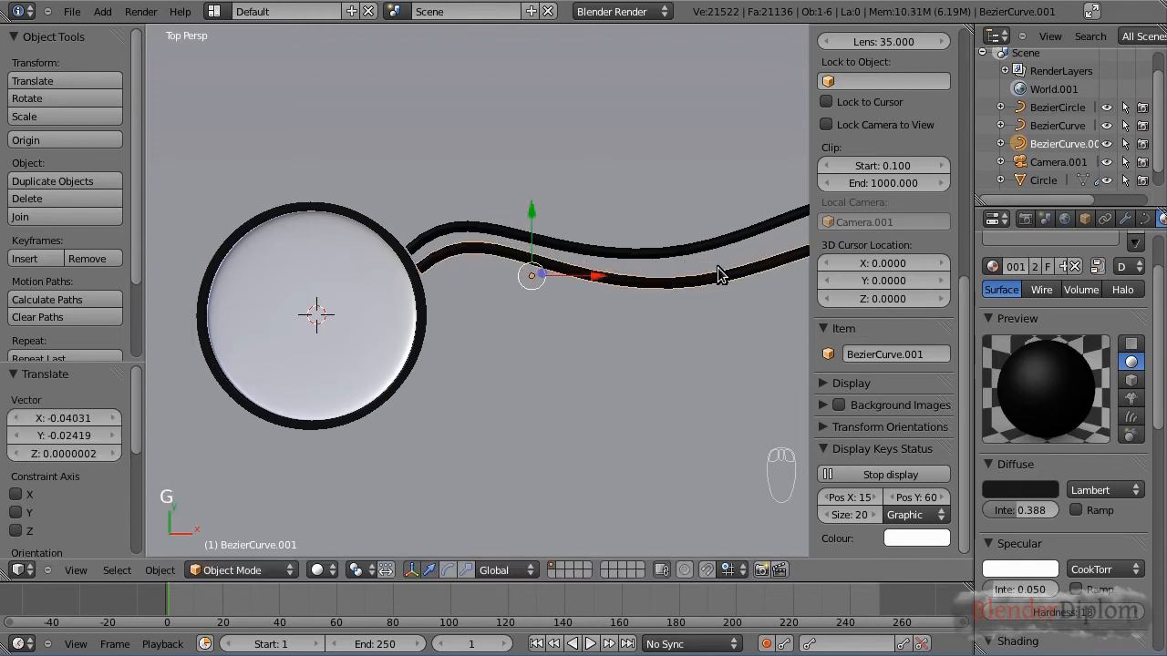
pyautogui.press('r')
pyautogui.click(720, 279)
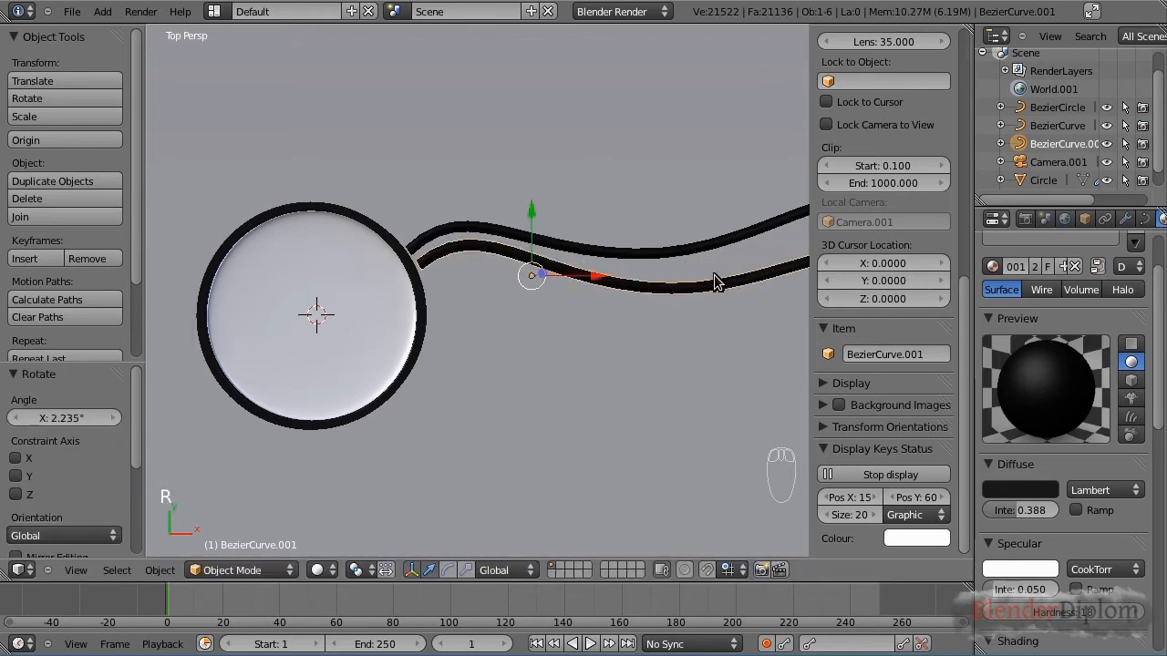
# Reshape the second cable by moving its middle point up about 0.09 and its start handle down about 0.1.
pyautogui.press('Tab')
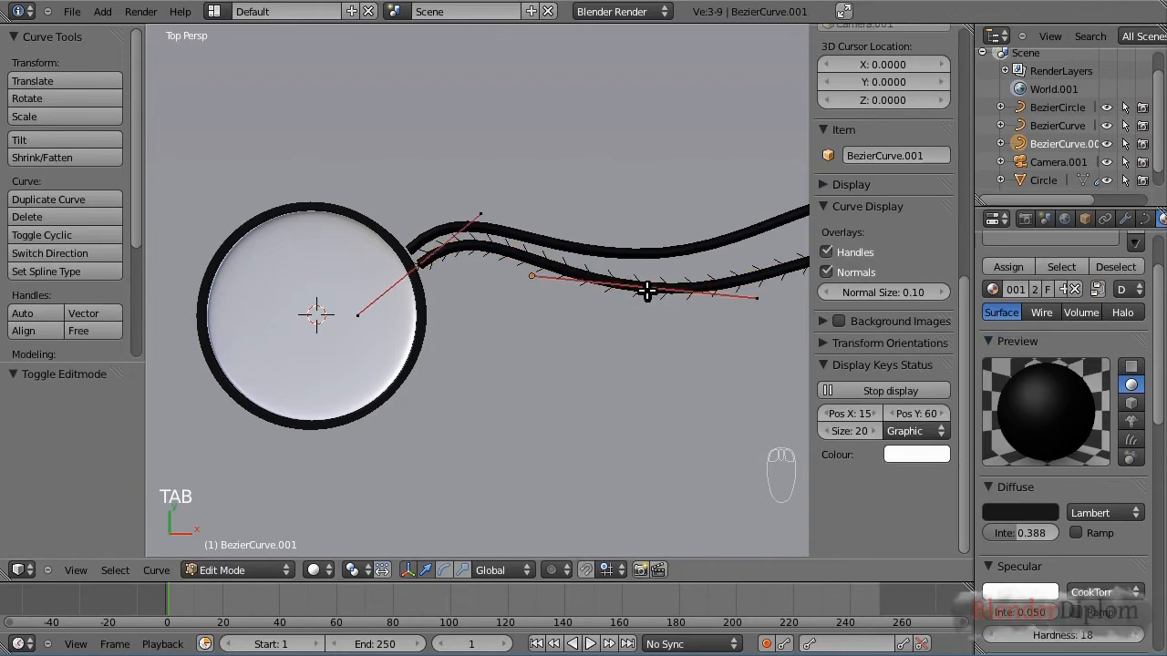
pyautogui.rightClick(646, 284)
pyautogui.press('g')
pyautogui.click(642, 279)
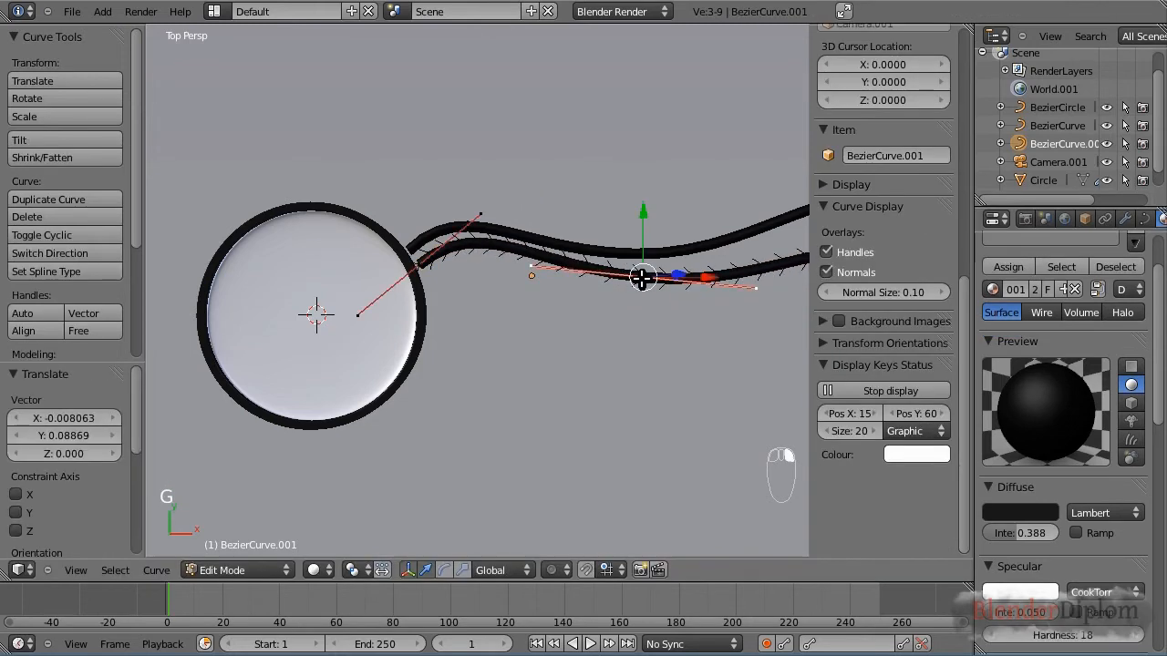
pyautogui.rightClick(480, 214)
pyautogui.press('g')
pyautogui.click(487, 231)
# Move the second cable's end point up by about 0.24, closer to the first cable's end.
pyautogui.scroll(-4, 487, 230)
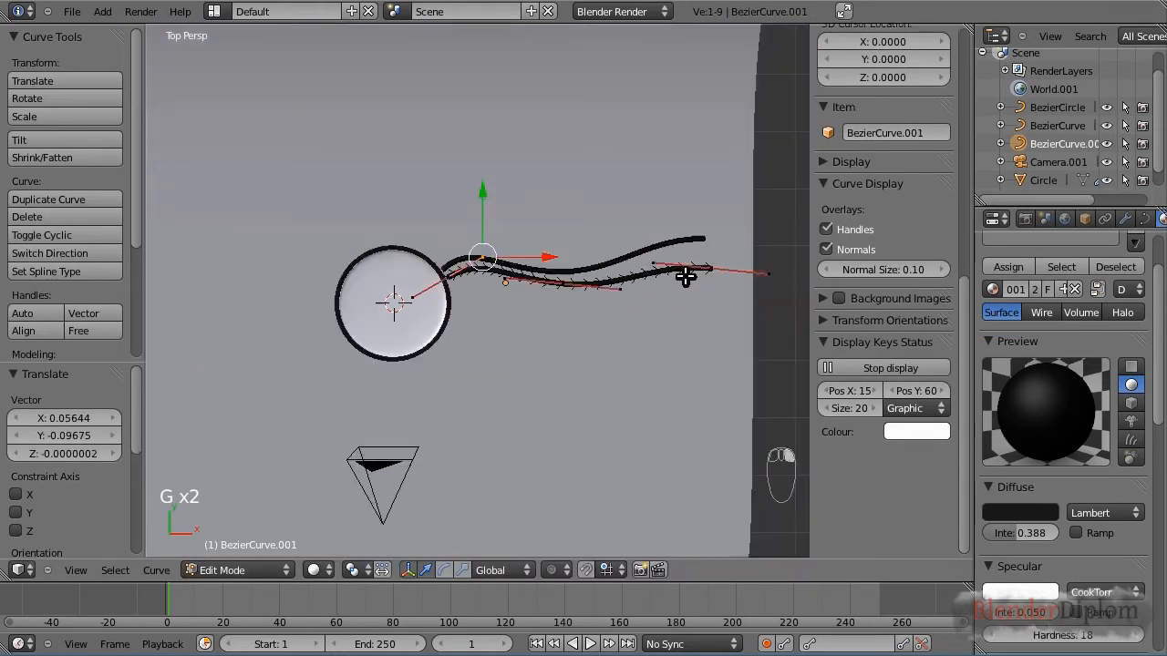
pyautogui.rightClick(708, 266)
pyautogui.press('g')
pyautogui.click(704, 253)
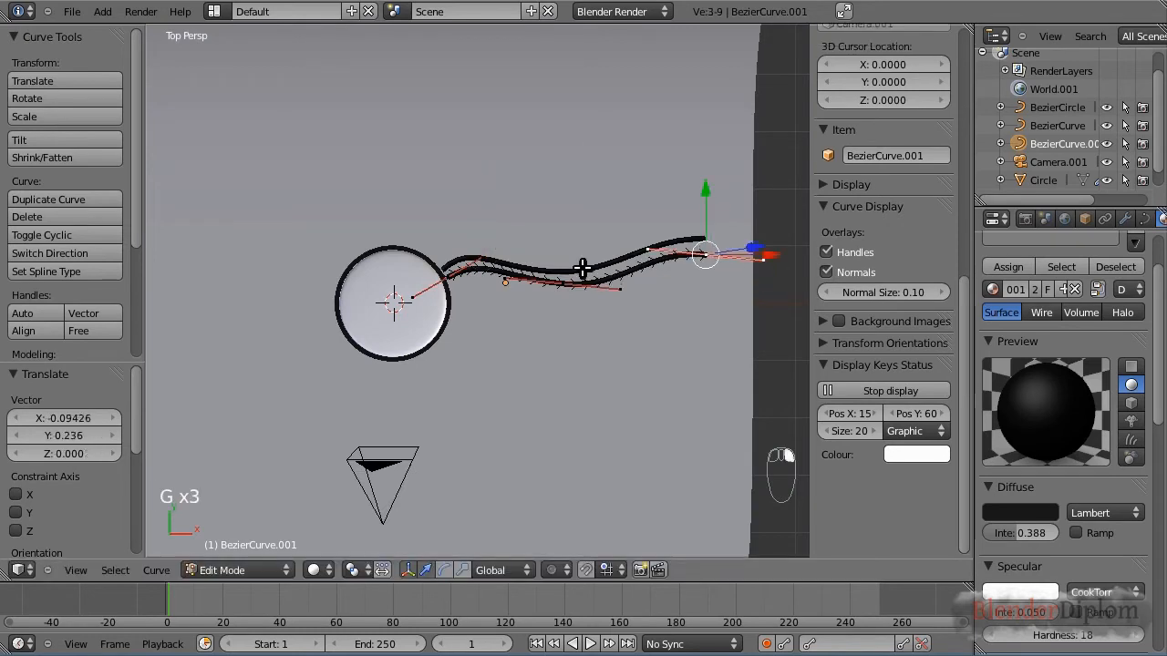
pyautogui.scroll(6, 584, 274)
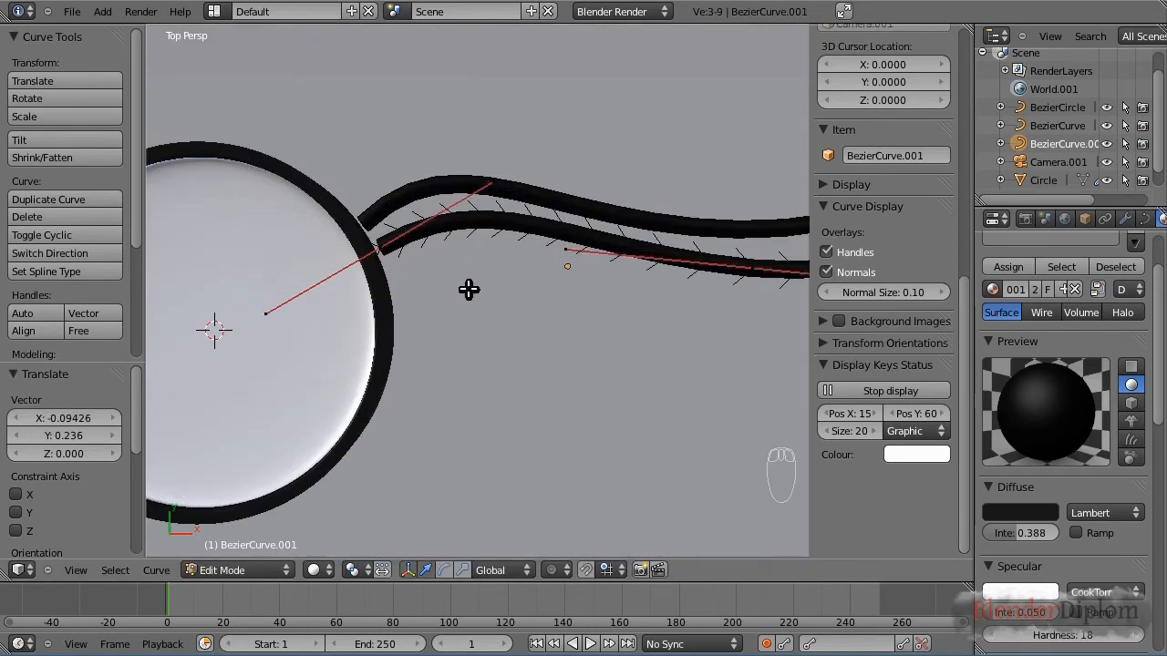
pyautogui.scroll(-4, 510, 297)
pyautogui.scroll(-1, 630, 304)
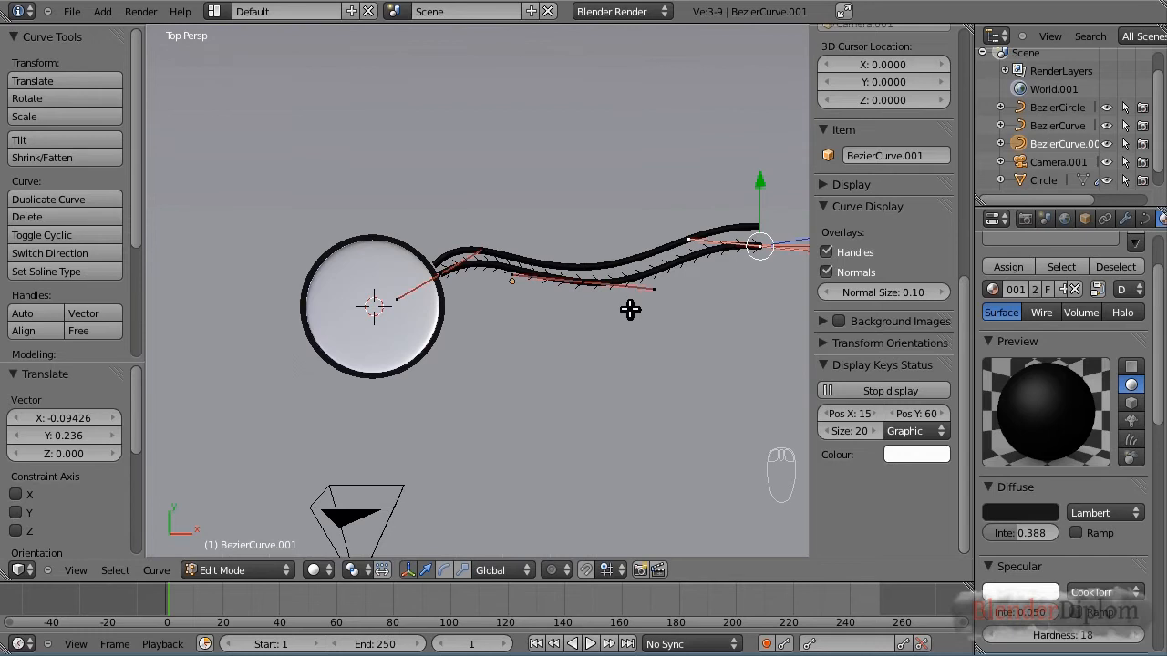
# Duplicate the second cable, place the copy below it beside the disc and rotate it slightly clockwise.
pyautogui.press('Tab')
pyautogui.hotkey('shift', 'd')
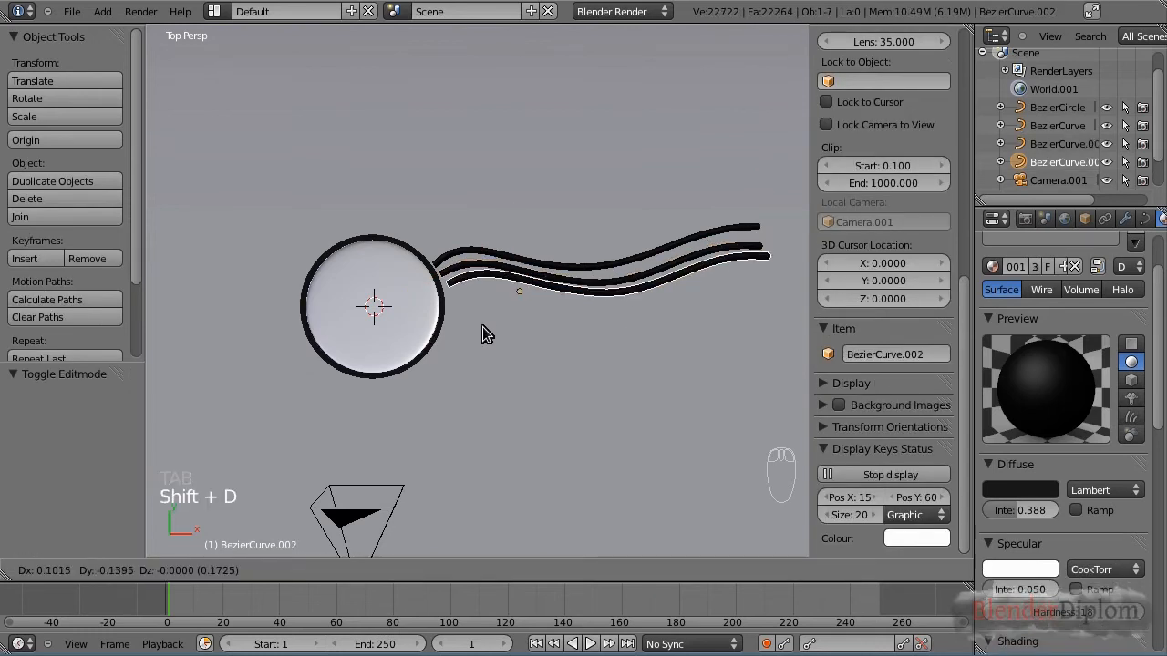
pyautogui.click(481, 331)
pyautogui.press('r')
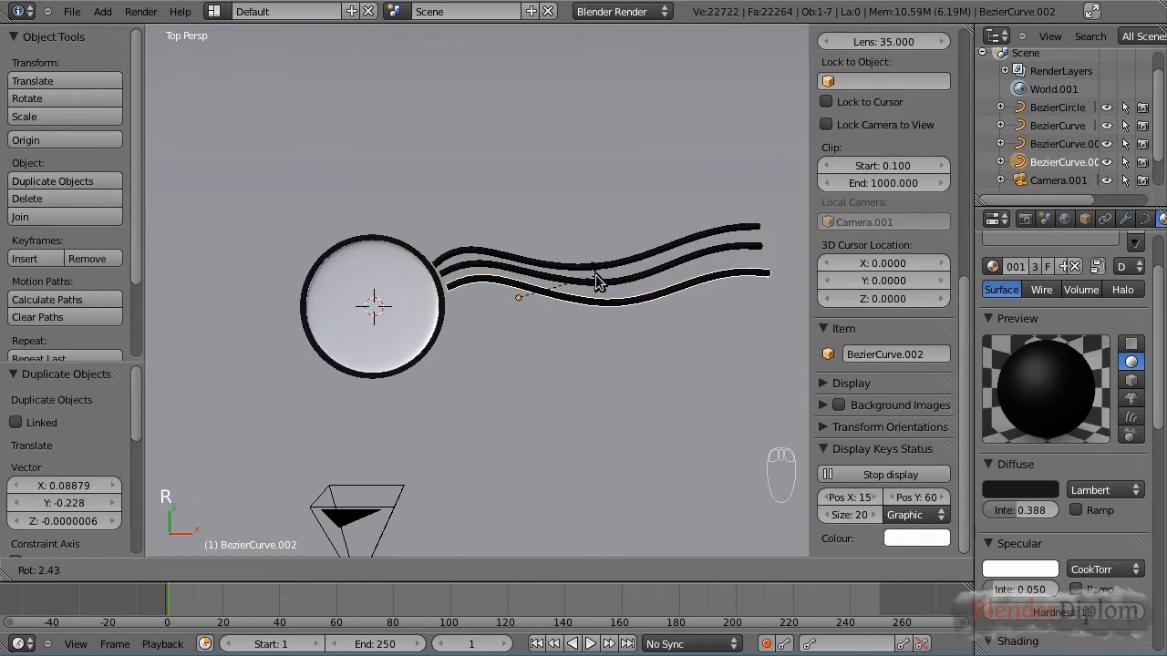
pyautogui.click(594, 279)
# Move the third cable's start point onto the disc's rim and lower its start handle by about 0.09.
pyautogui.scroll(3, 504, 297)
pyautogui.press('Tab')
pyautogui.rightClick(407, 268)
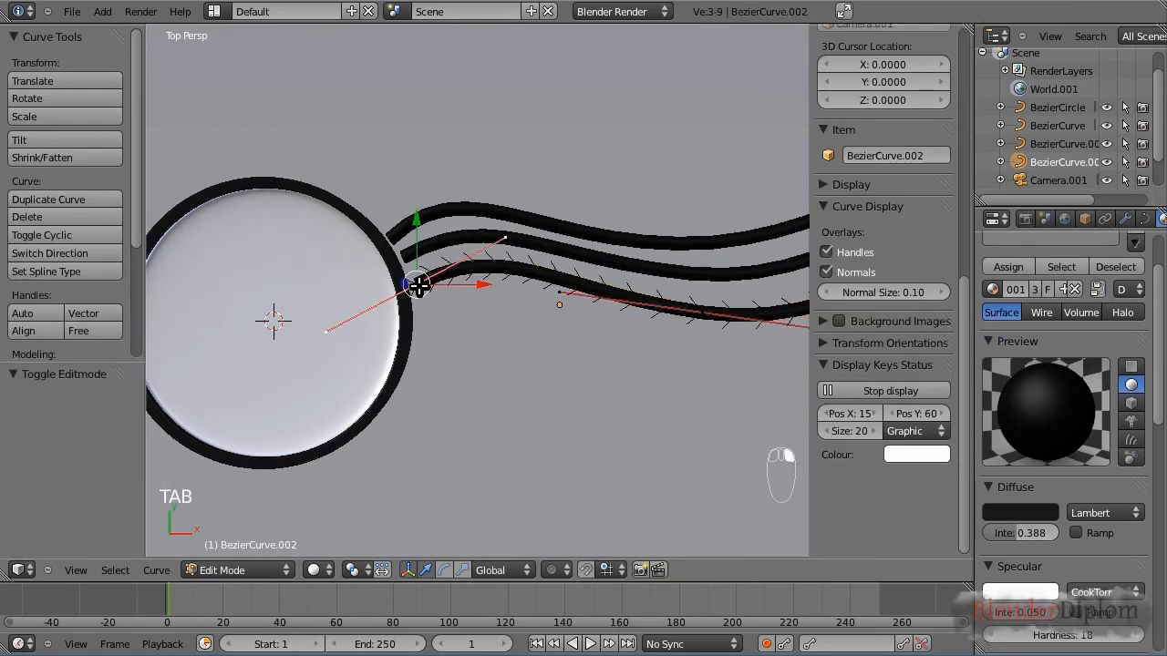
pyautogui.press('g')
pyautogui.click(414, 273)
pyautogui.press('g')
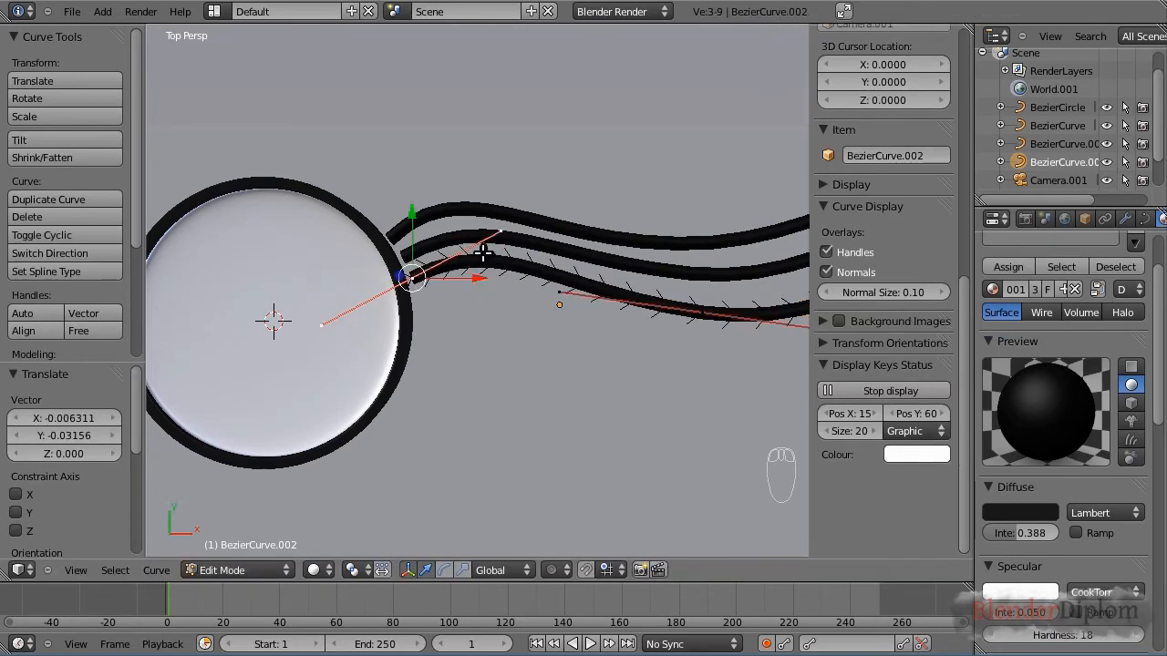
pyautogui.click(503, 231)
pyautogui.press('g')
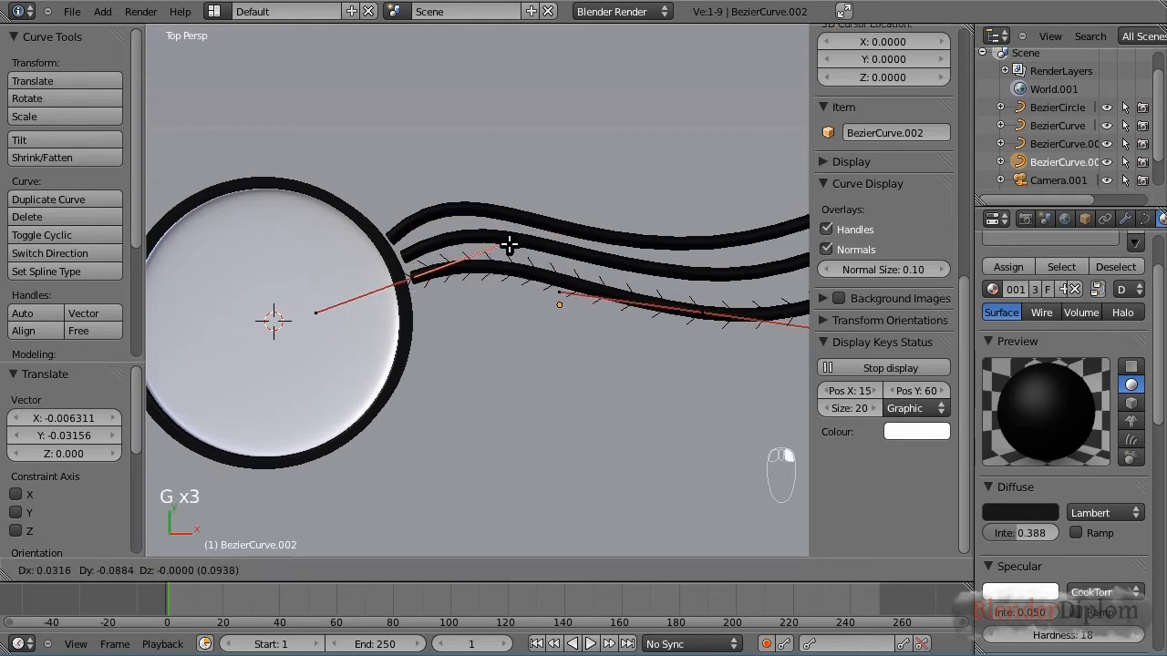
pyautogui.click(508, 245)
# Rotate the third cable's middle control point by about -8.1° so its handles lie horizontal.
pyautogui.rightClick(756, 320)
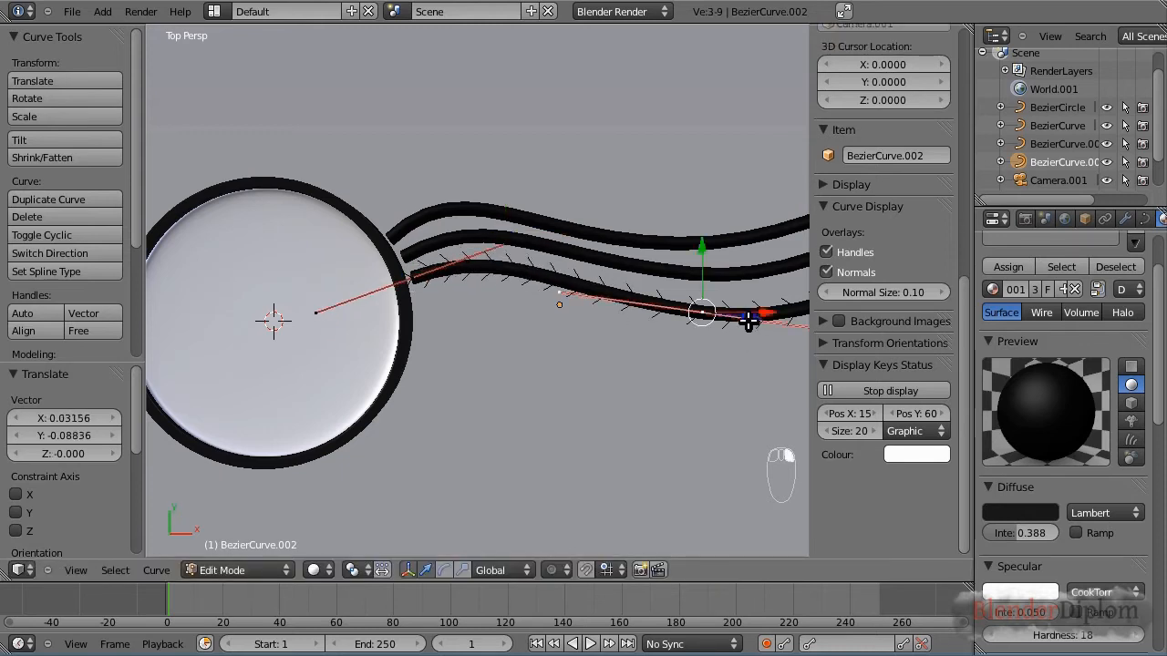
pyautogui.rightClick(565, 330)
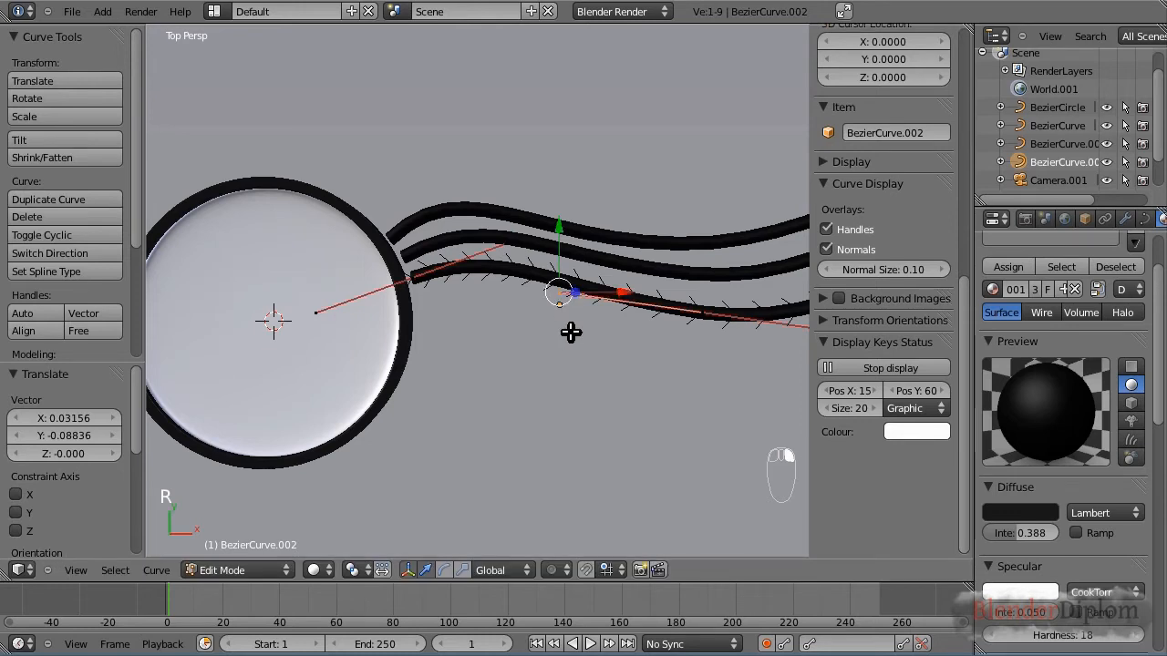
pyautogui.scroll(-2, 638, 334)
pyautogui.rightClick(623, 306)
pyautogui.press('r')
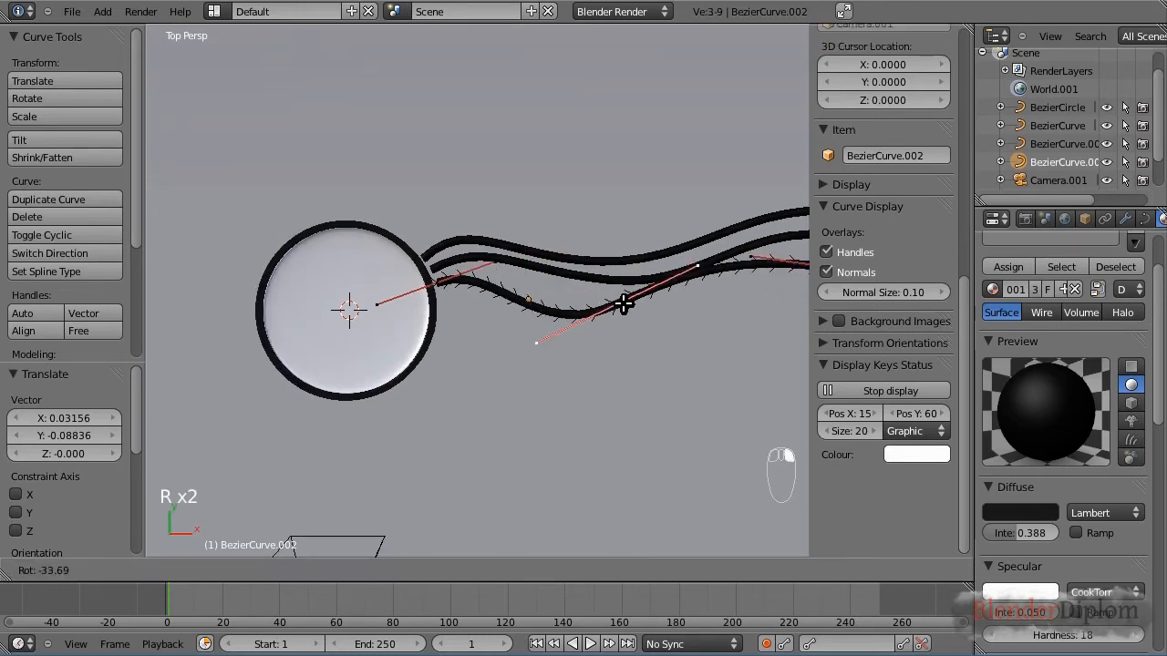
pyautogui.click(621, 304)
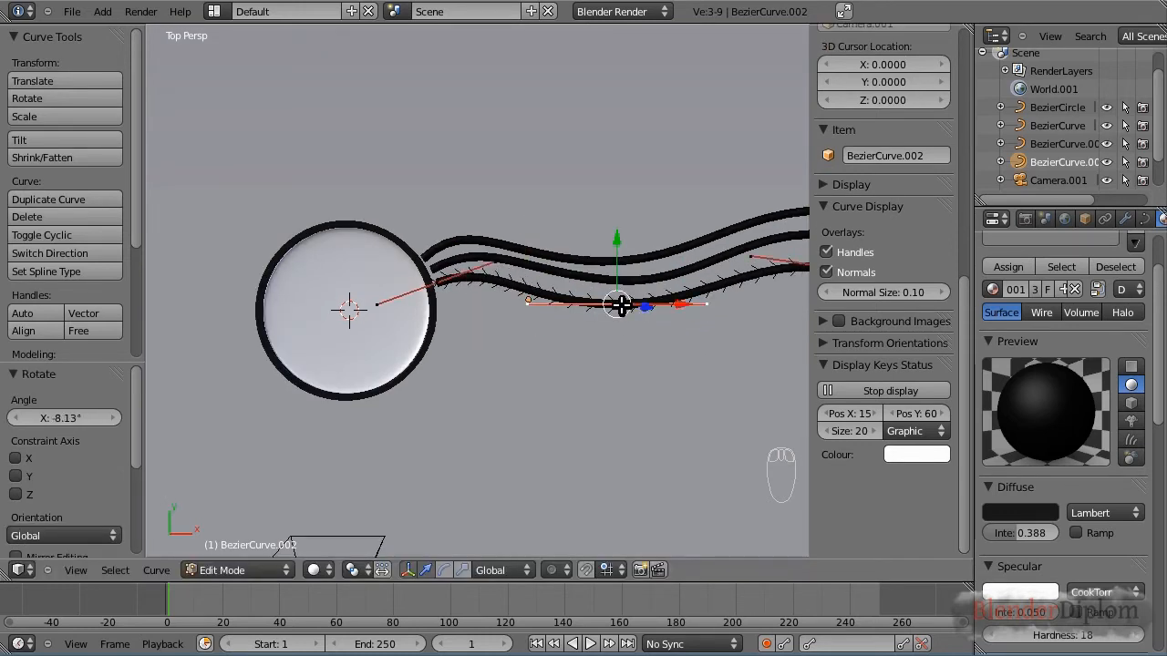
# Move the third cable's end point up by about 0.17 towards the other cable ends.
pyautogui.scroll(-2, 703, 307)
pyautogui.rightClick(708, 274)
pyautogui.press('g')
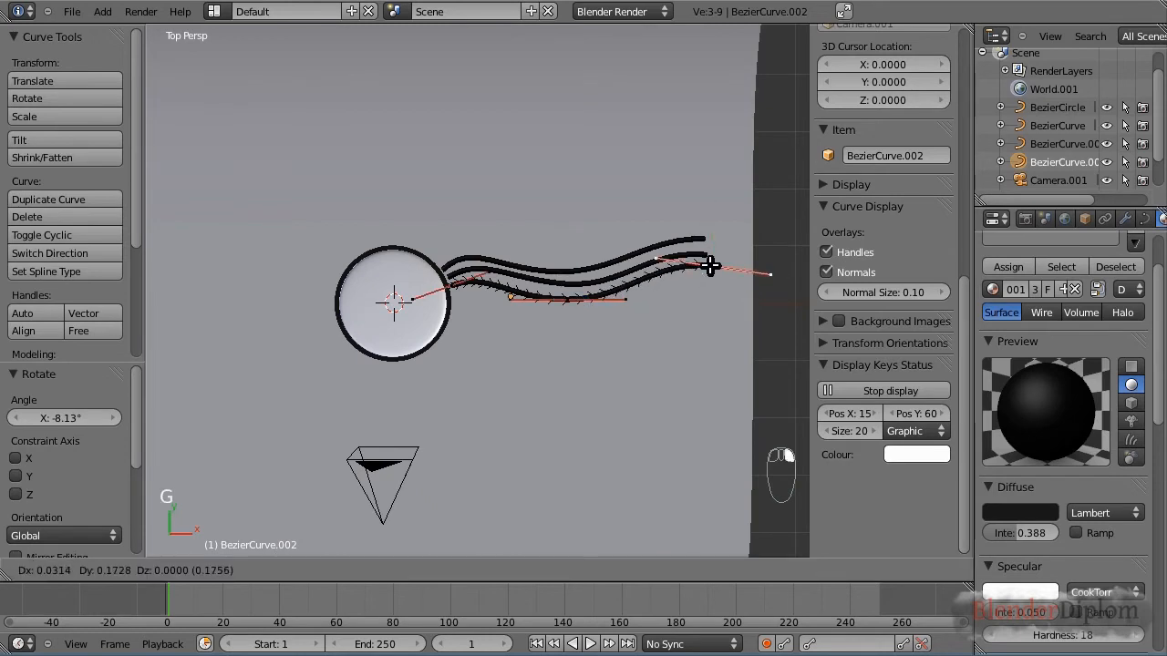
pyautogui.click(693, 265)
pyautogui.scroll(2, 488, 360)
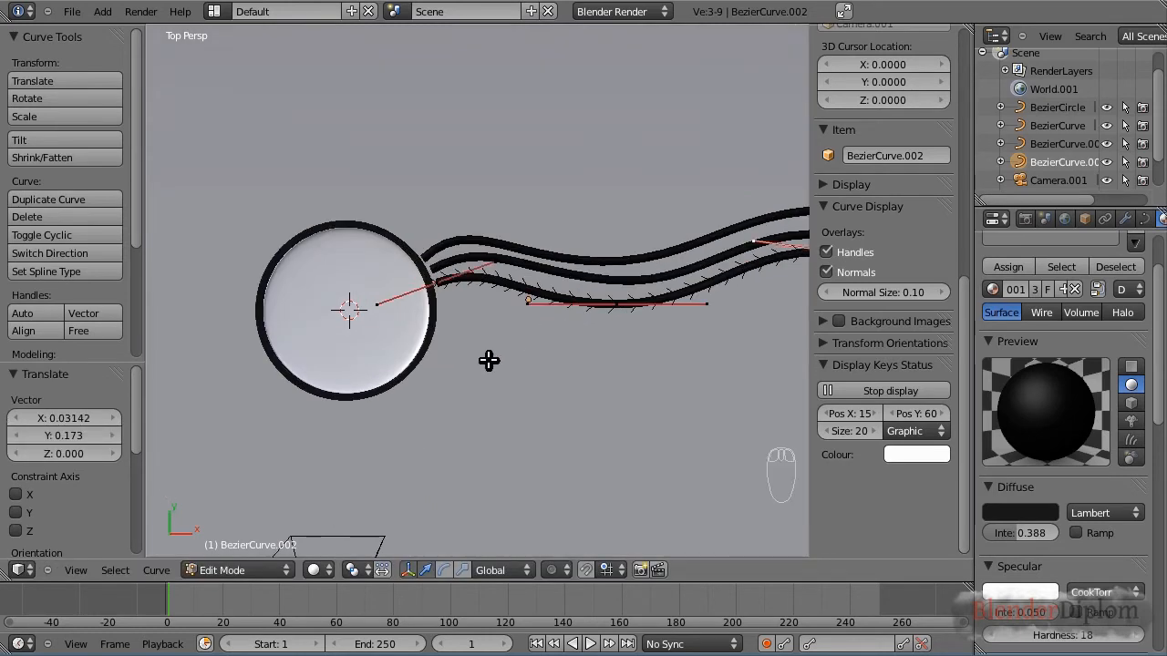
# Select all three cables and set the pivot point to the 3D Cursor at the disc's centre.
pyautogui.press('KP_0')
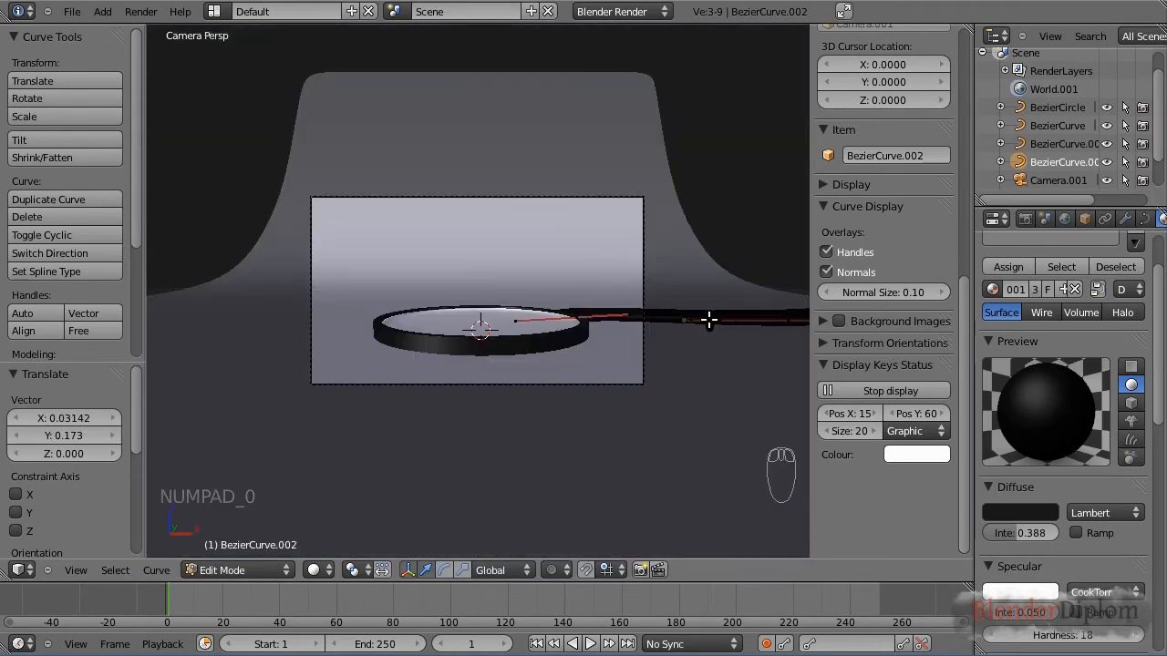
pyautogui.press('Tab')
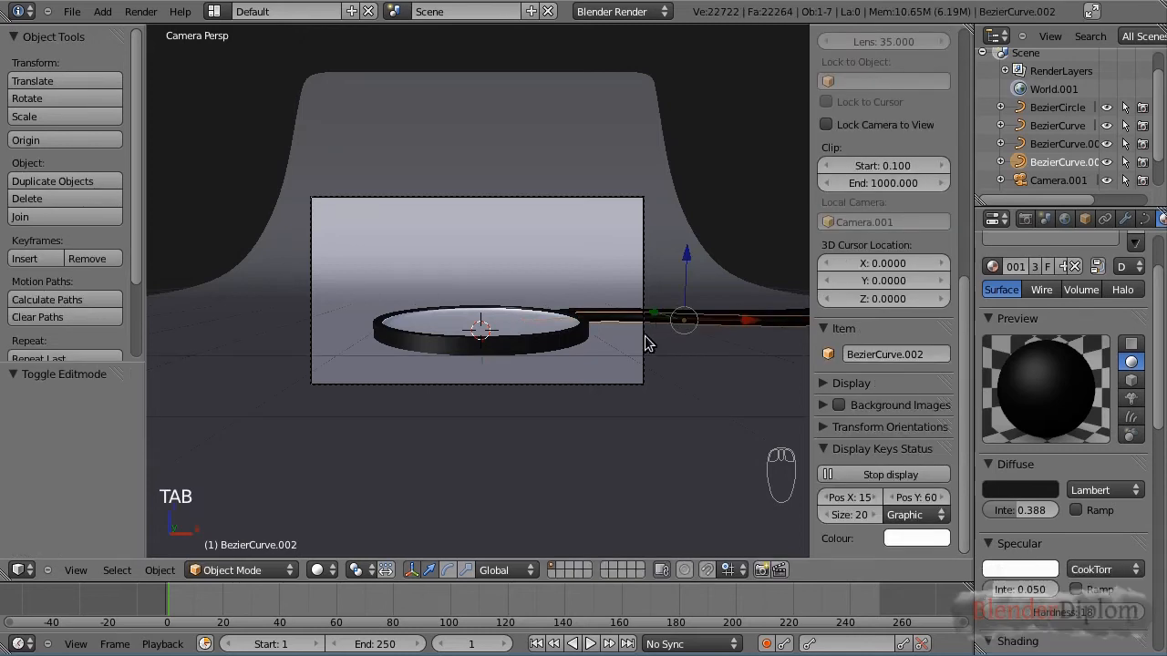
pyautogui.press('Tab')
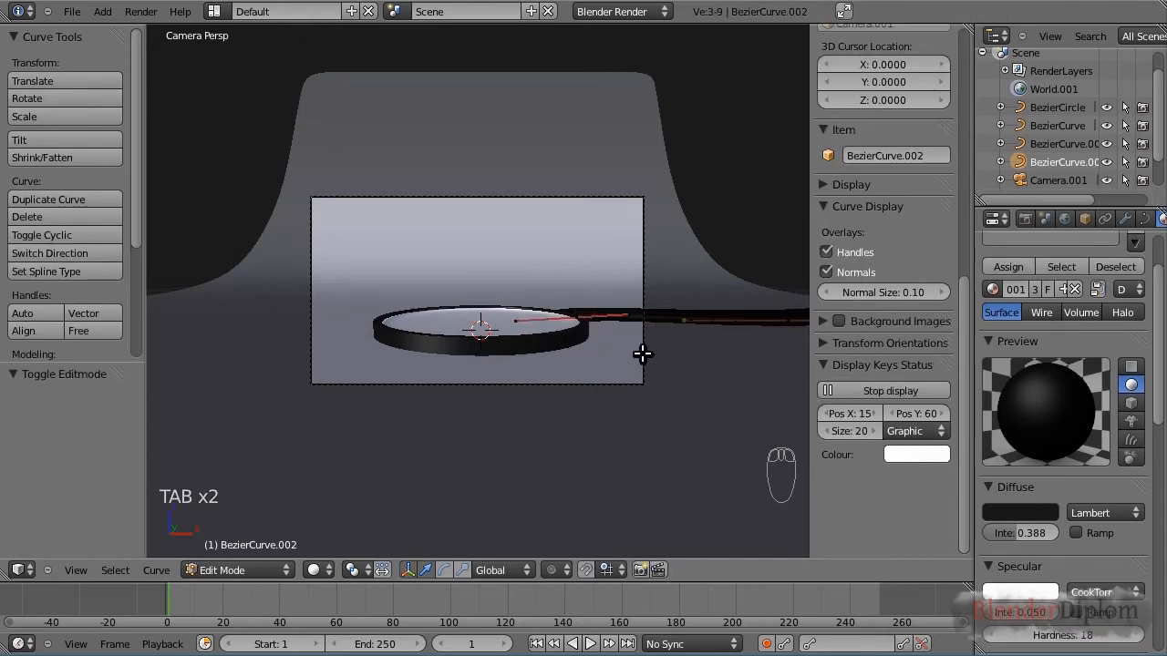
pyautogui.press('KP_7')
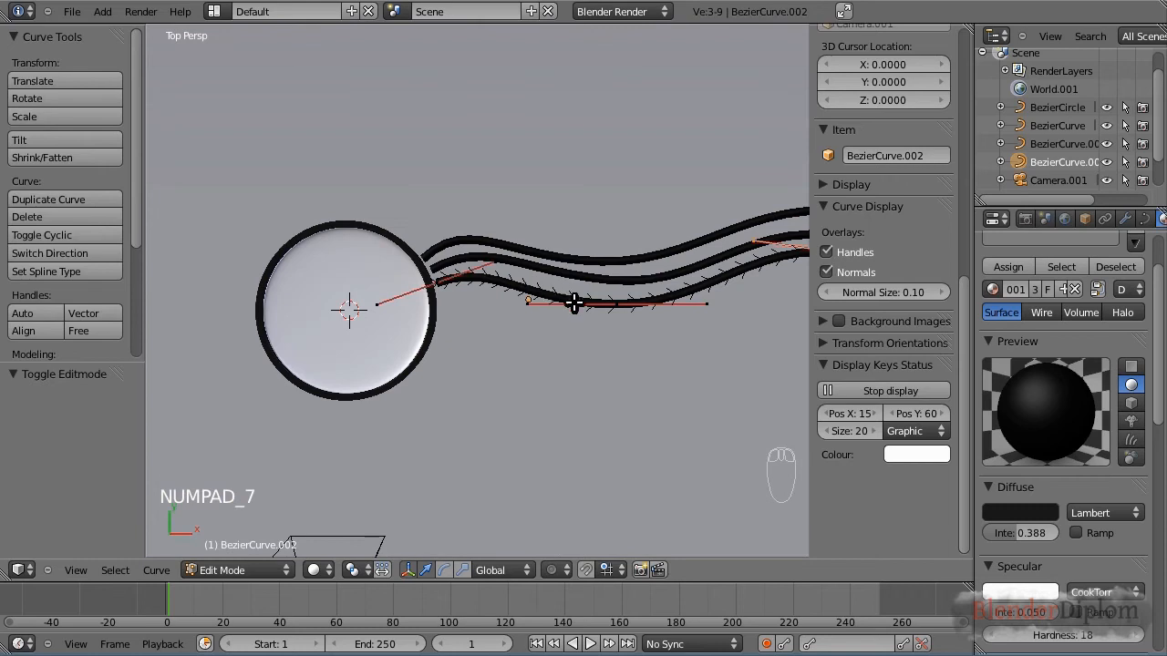
pyautogui.press('Tab')
pyautogui.rightClick(585, 268)
pyautogui.rightClick(588, 267)
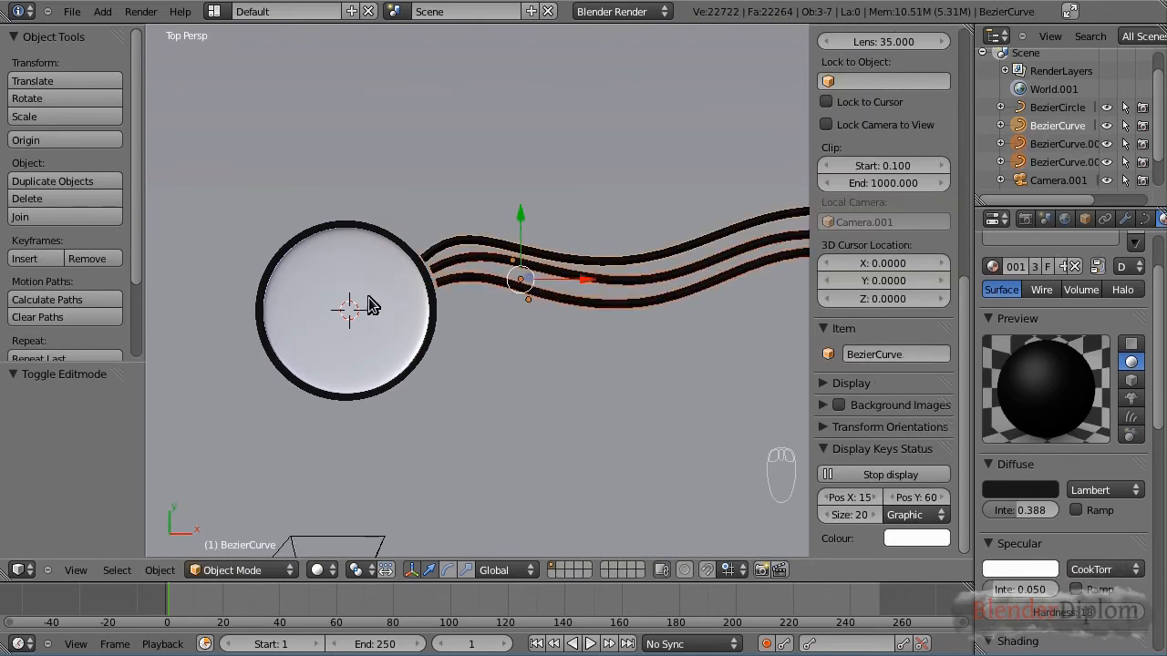
pyautogui.click(357, 570)
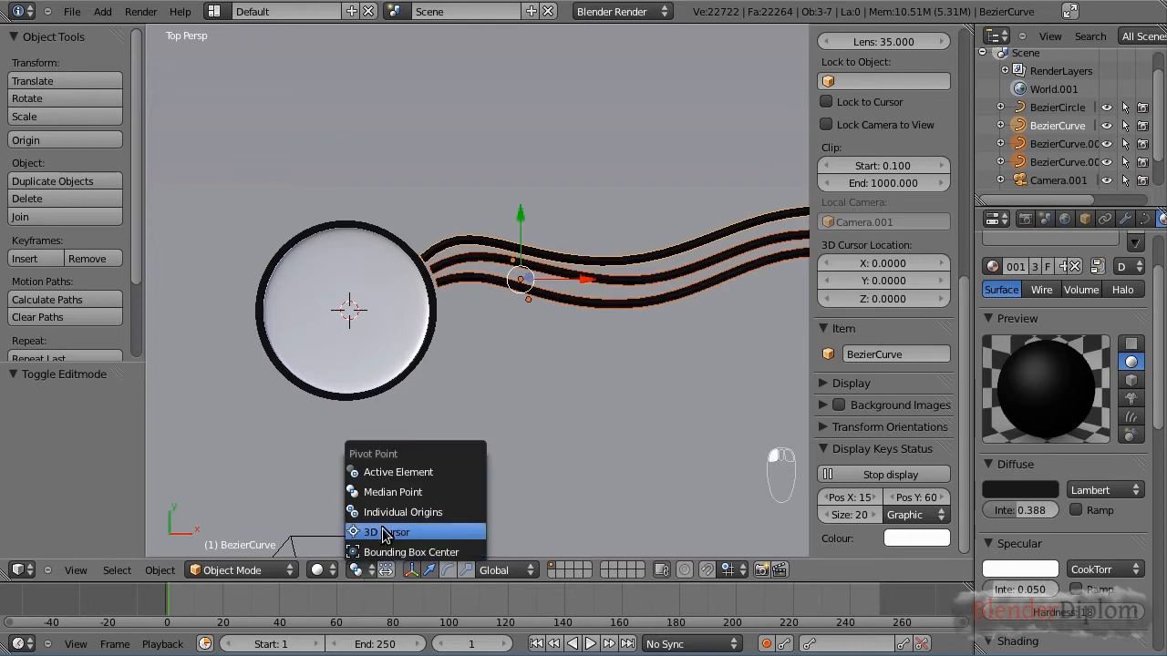
pyautogui.click(385, 532)
# Rotate the three cables clockwise around the disc's centre by about 10° in top view and about -37.3° along global Z.
pyautogui.press('r')
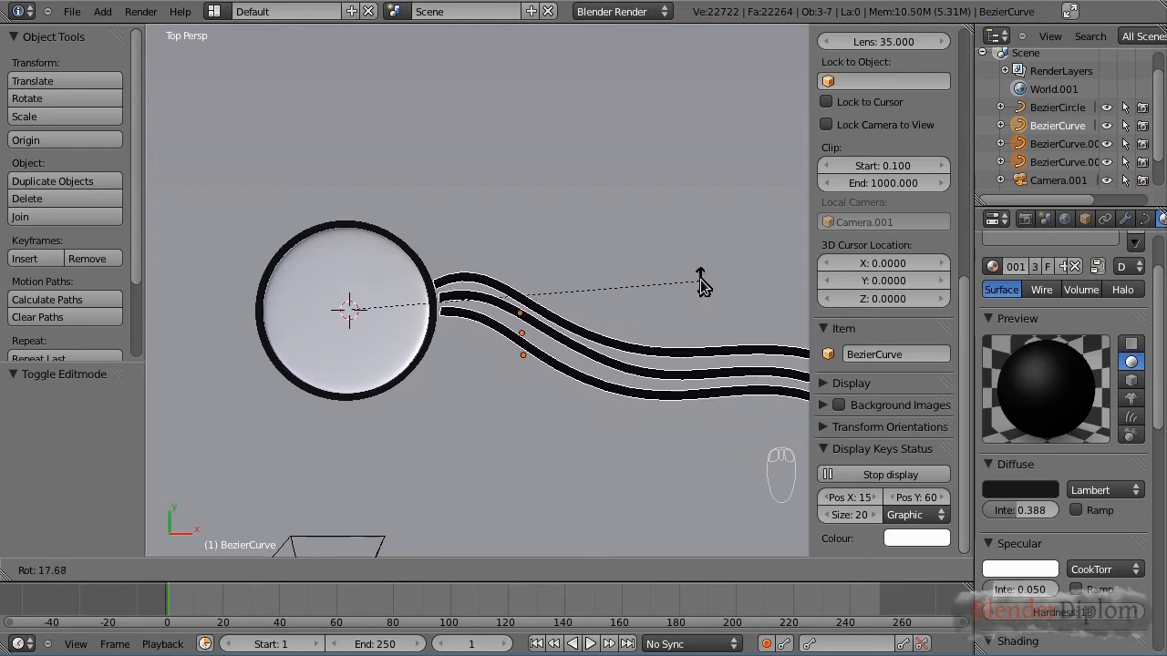
pyautogui.click(696, 235)
pyautogui.press('KP_0')
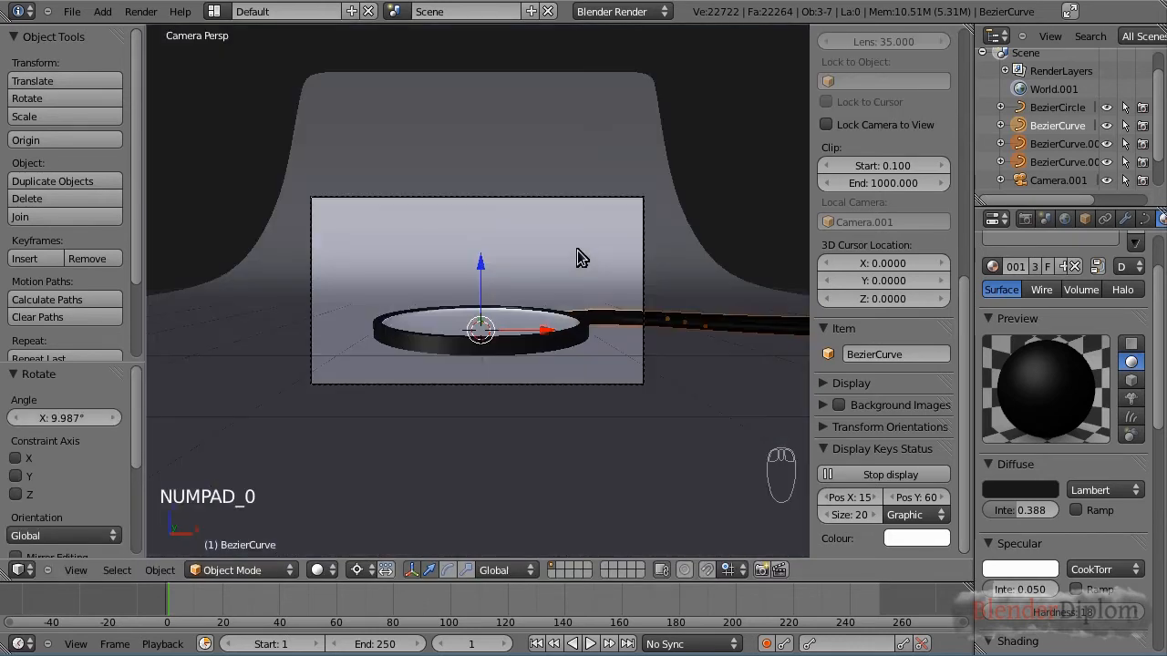
pyautogui.press('r')
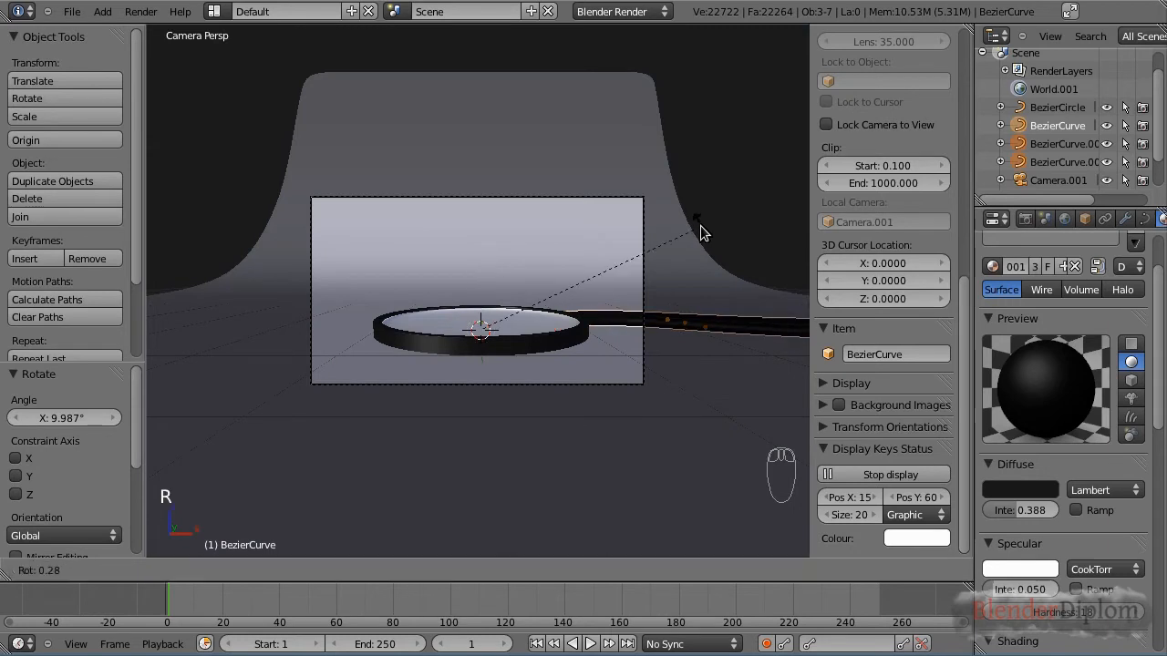
pyautogui.rightClick(702, 239)
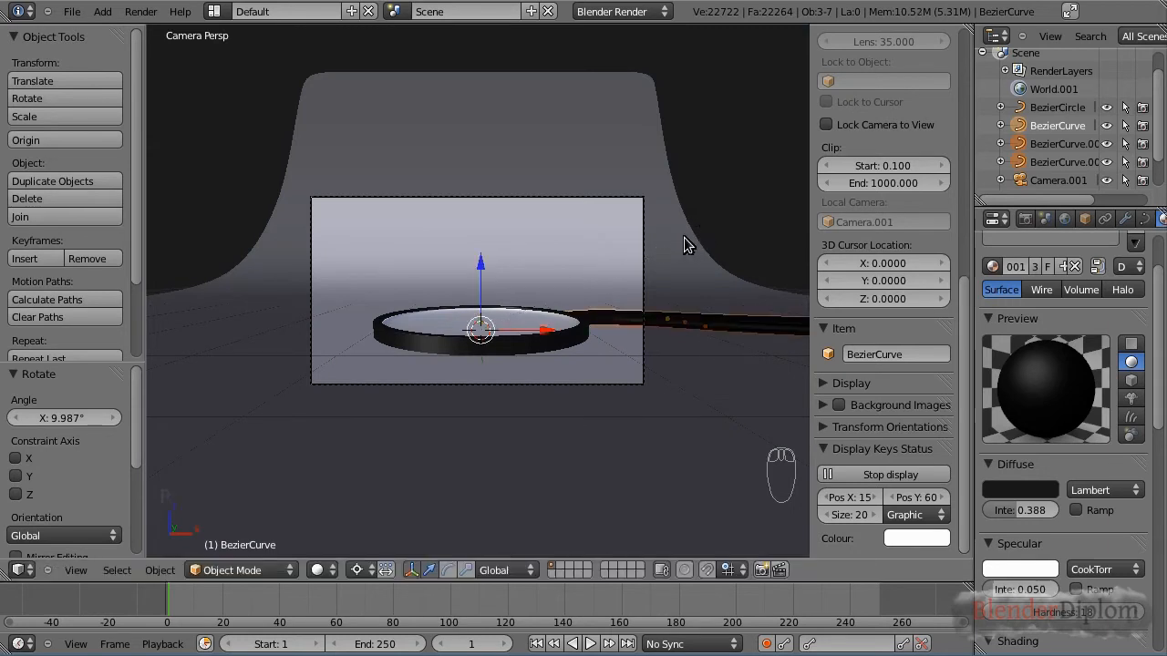
pyautogui.press('r')
pyautogui.press('z')
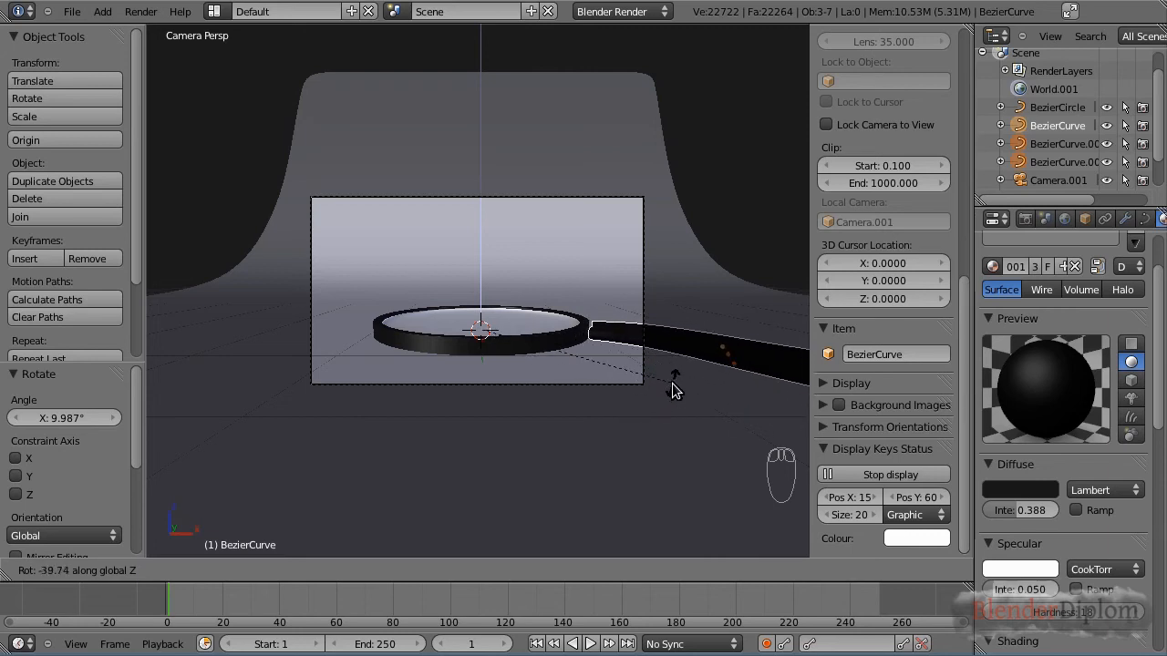
pyautogui.click(676, 384)
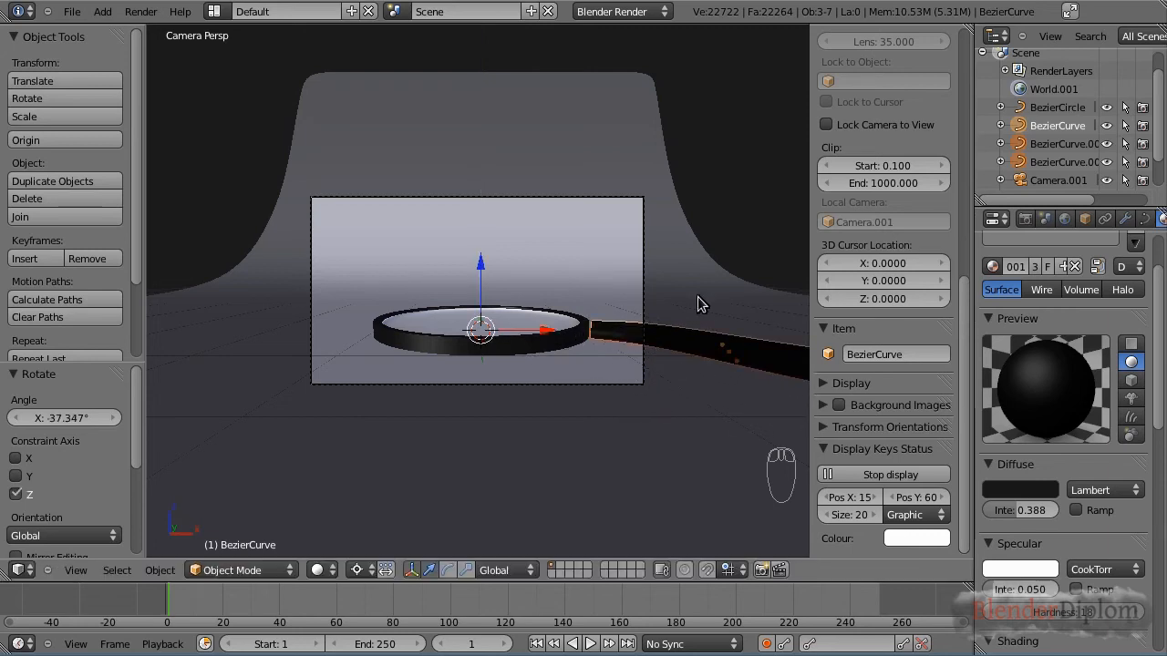
# Examine from above how the three rotated cables run and how their start points meet the disc's rim.
pyautogui.press('Tab')
pyautogui.press('Escape')
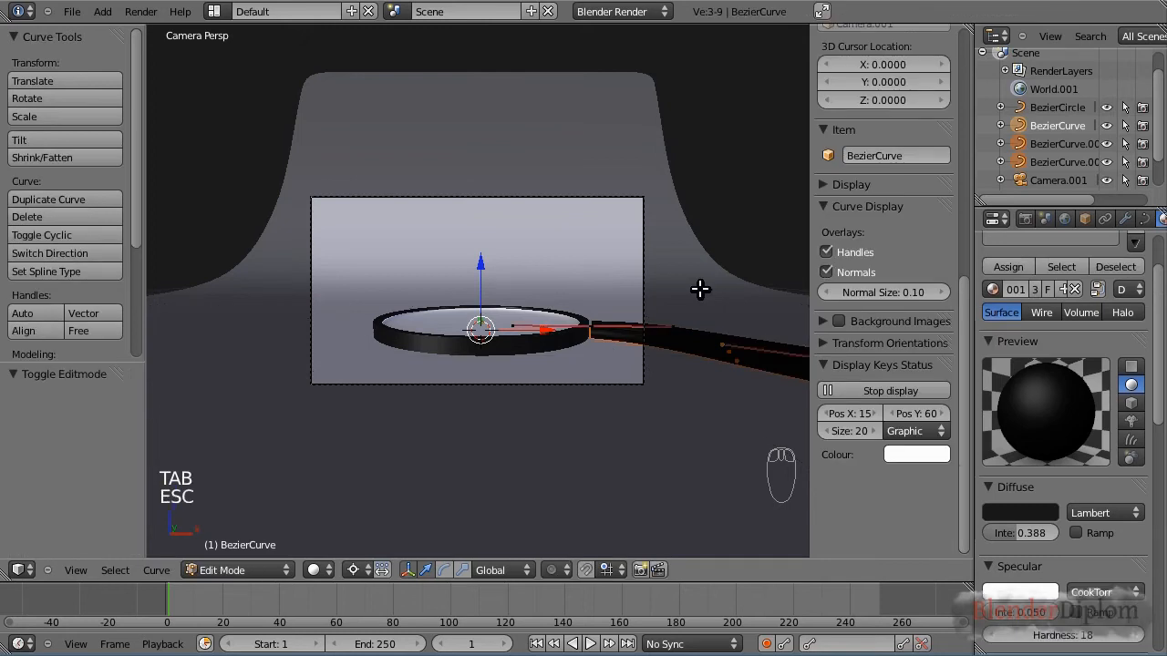
pyautogui.press('Tab')
pyautogui.press('KP_7')
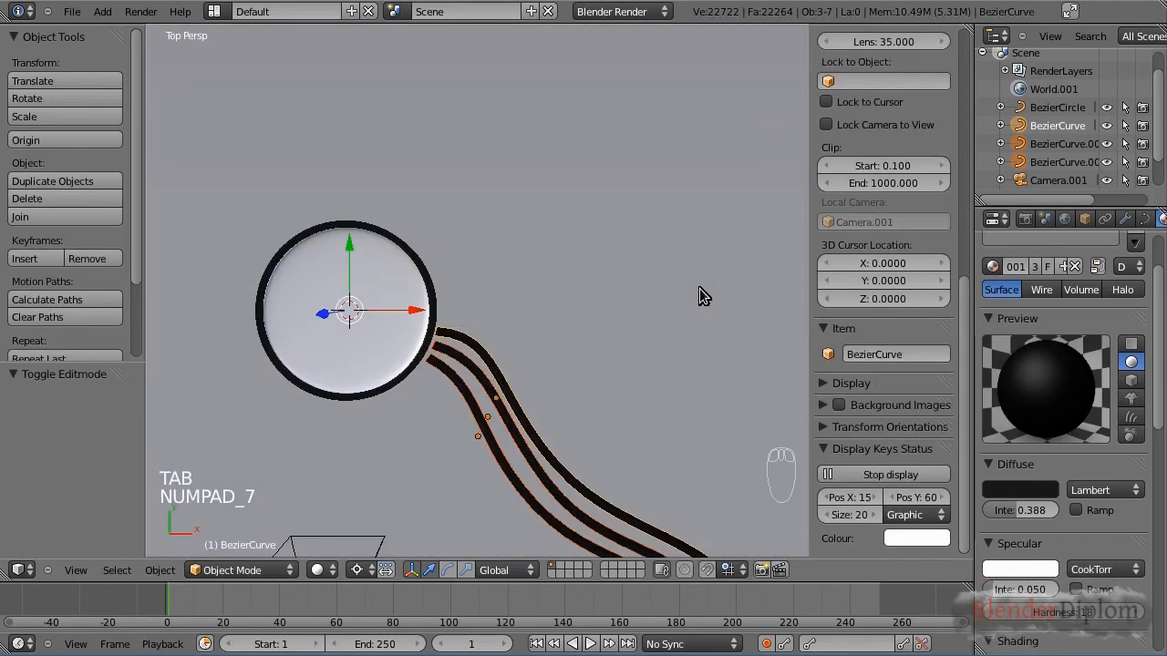
pyautogui.scroll(-2, 470, 458)
pyautogui.scroll(1, 470, 454)
pyautogui.keyDown('shift'); pyautogui.moveTo(470, 447); pyautogui.dragTo(491, 371, button='middle'); pyautogui.keyUp('shift')
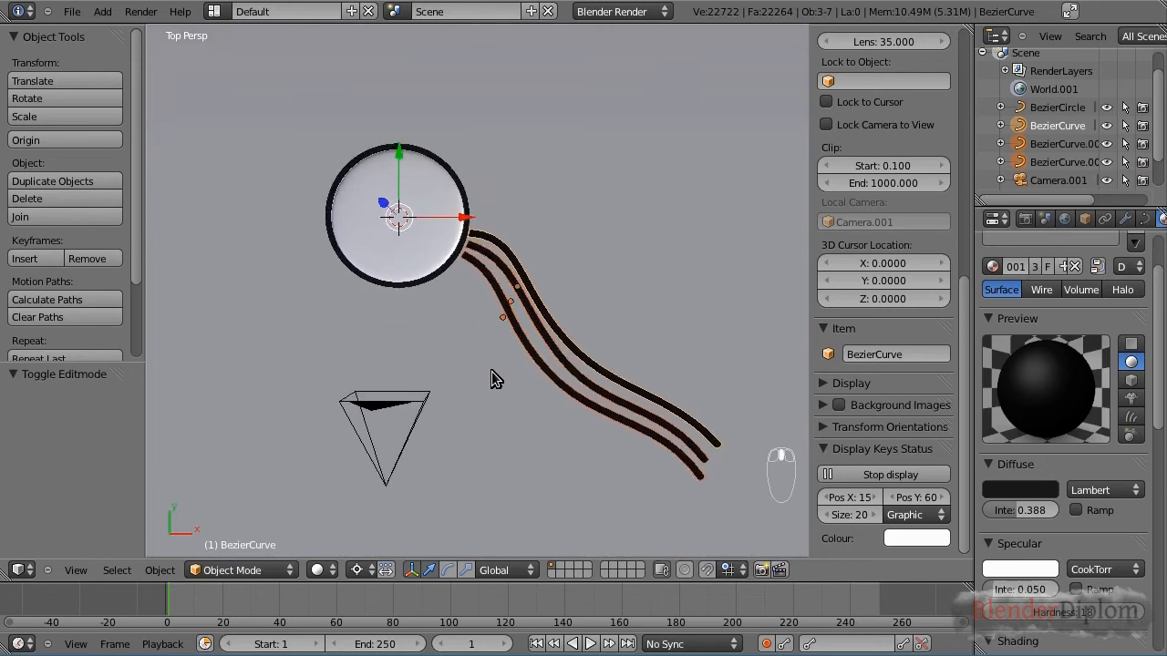
pyautogui.scroll(3, 492, 374)
pyautogui.scroll(3, 492, 375)
pyautogui.scroll(-3, 513, 145)
pyautogui.keyDown('shift'); pyautogui.moveTo(516, 197); pyautogui.dragTo(577, 269, button='middle'); pyautogui.keyUp('shift')
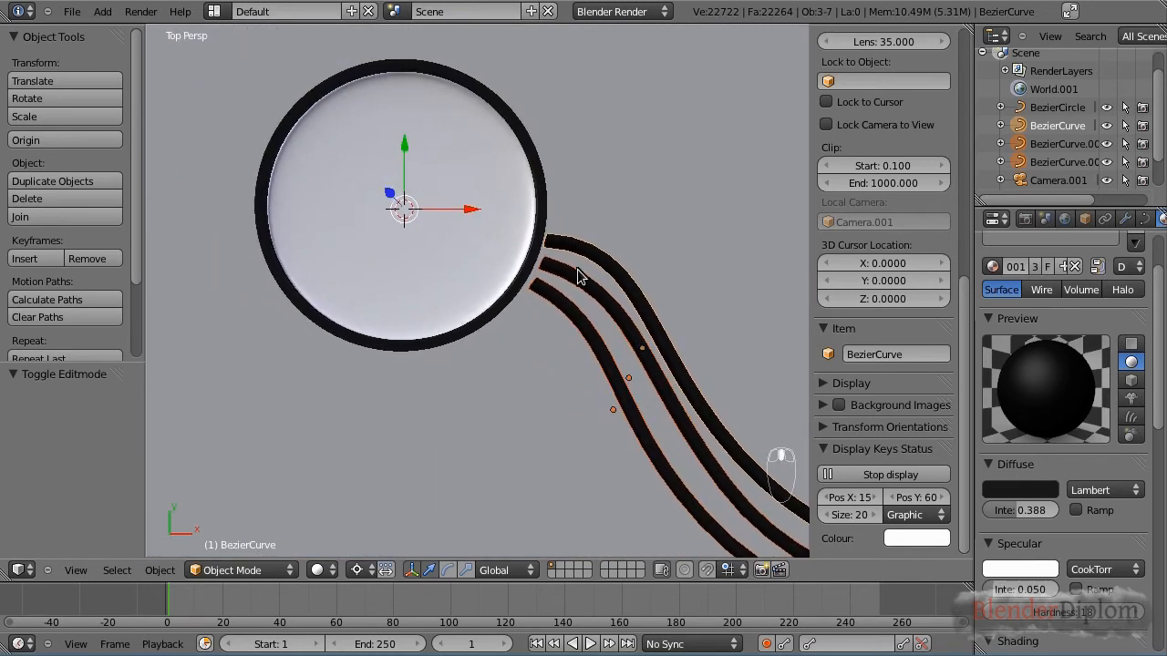
pyautogui.scroll(2, 577, 269)
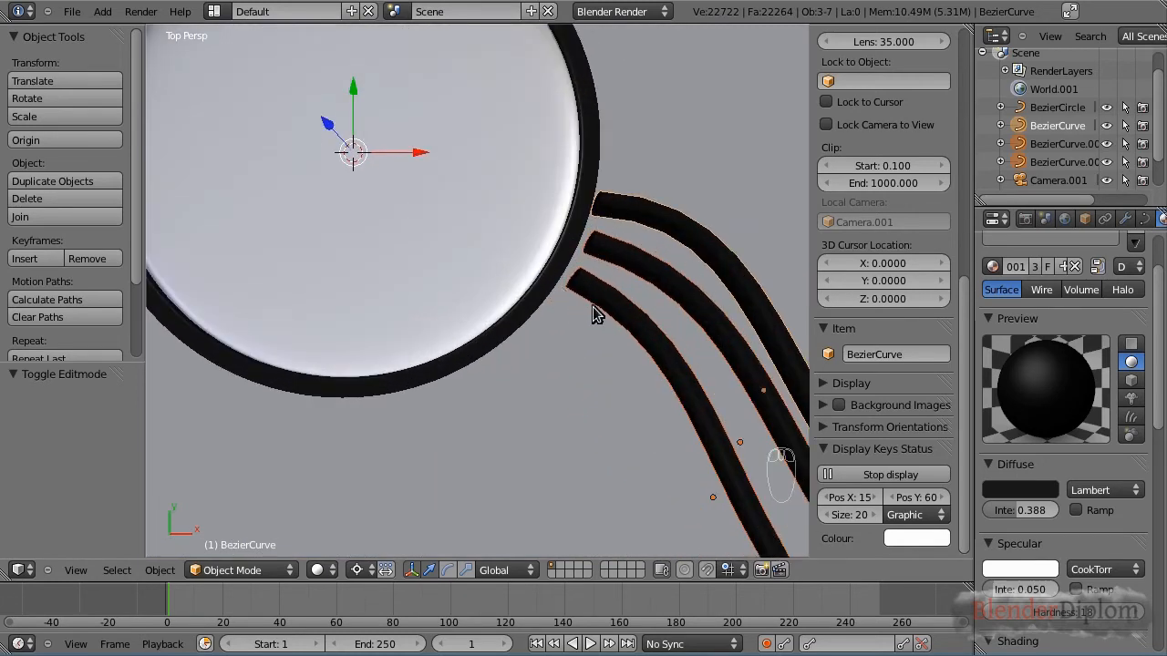
pyautogui.scroll(-4, 477, 357)
pyautogui.scroll(2, 478, 357)
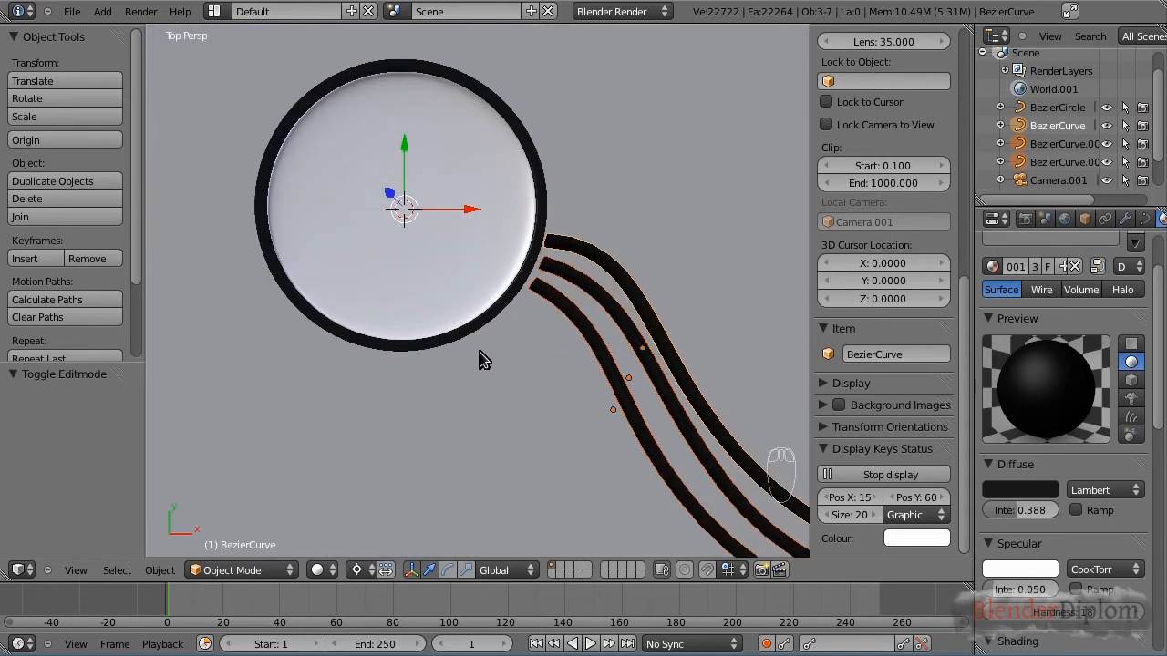
# Add a mesh cylinder at the disc's centre and scale it down to about 0.293.
pyautogui.moveTo(481, 361); pyautogui.dragTo(491, 230, button='middle')
pyautogui.hotkey('shift', 'a')
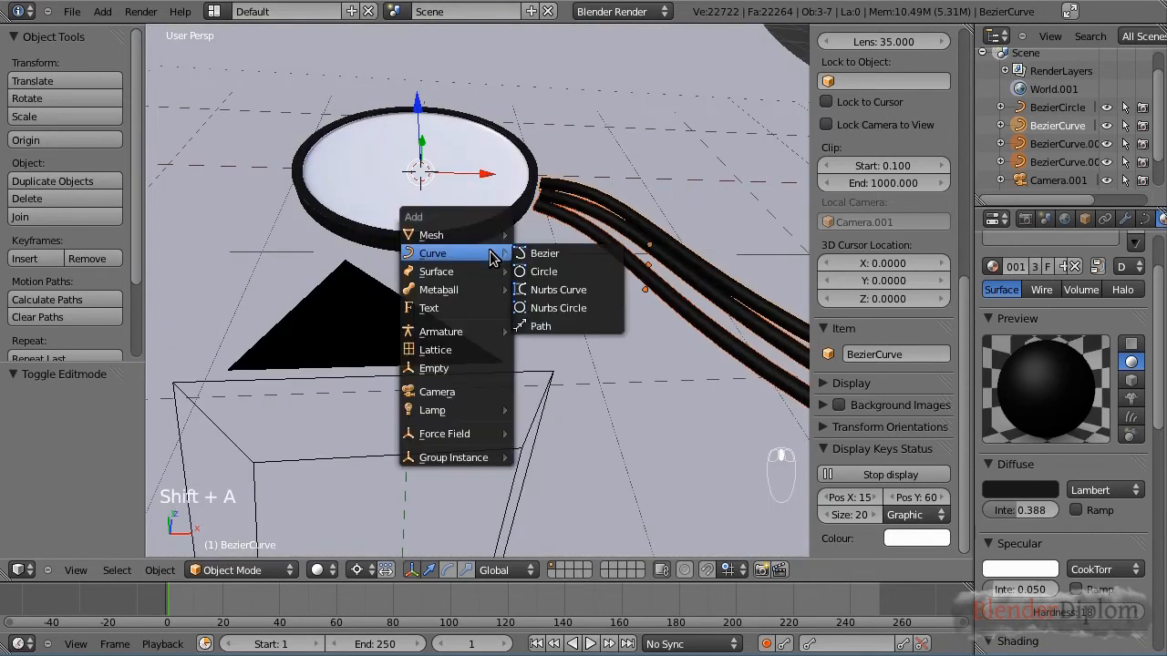
pyautogui.moveTo(469, 233)
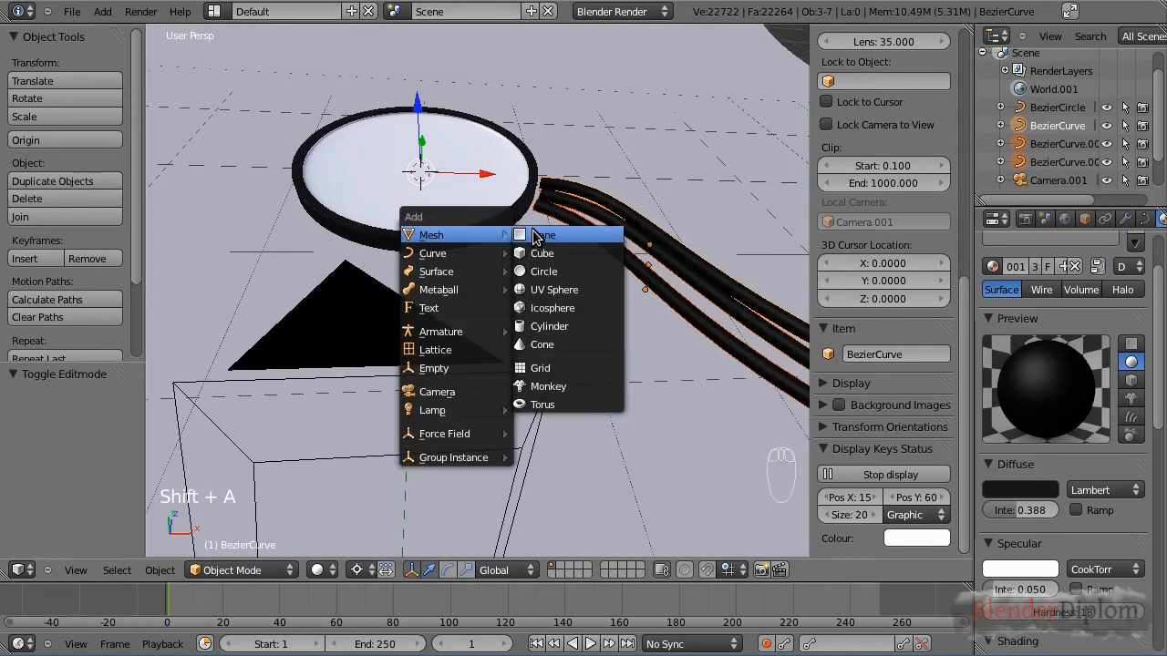
pyautogui.click(583, 326)
pyautogui.scroll(-4, 602, 218)
pyautogui.press('s')
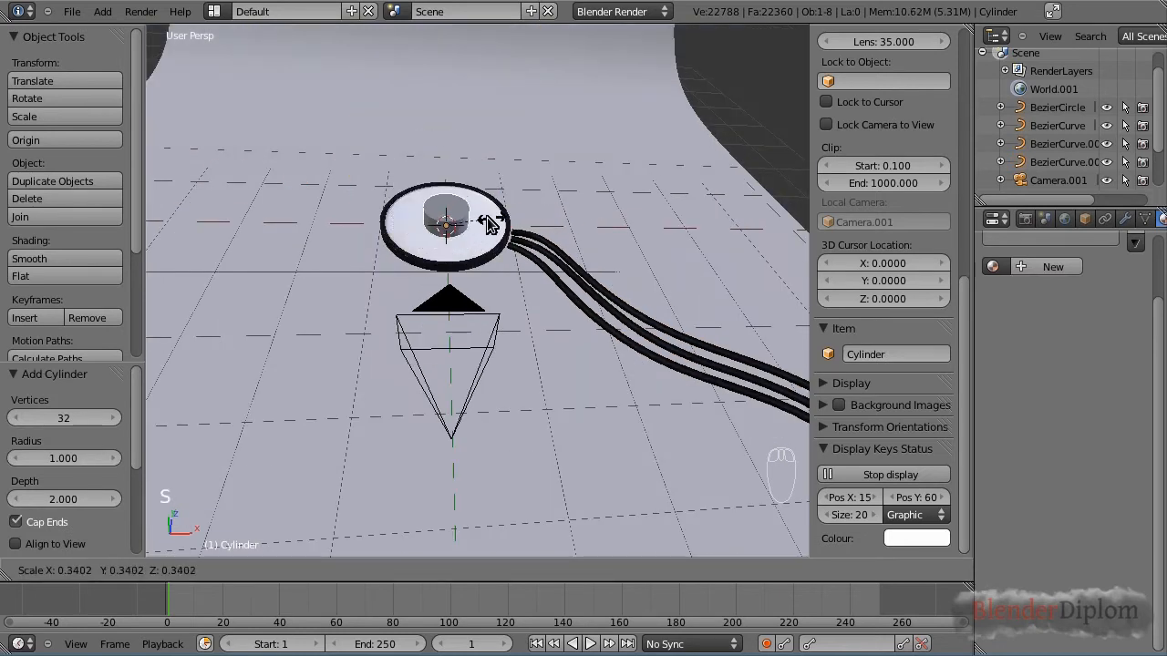
pyautogui.click(490, 226)
# Rotate the cylinder 90° around the global Y axis and shade it smooth.
pyautogui.press('r')
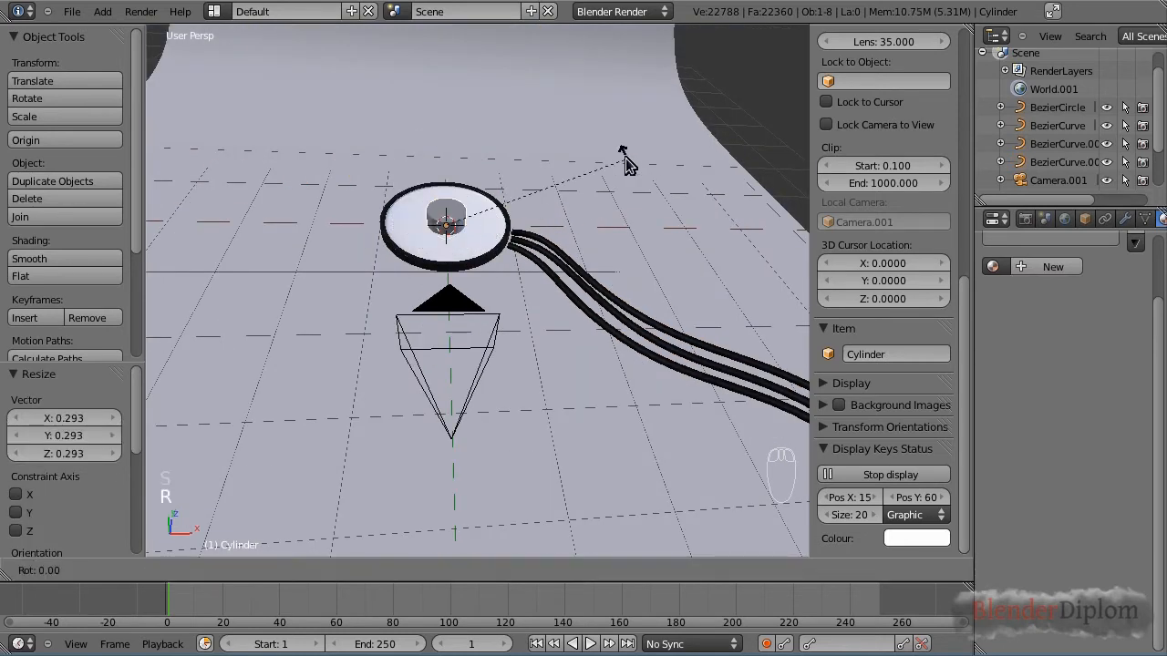
pyautogui.write('90')
pyautogui.press('Return')
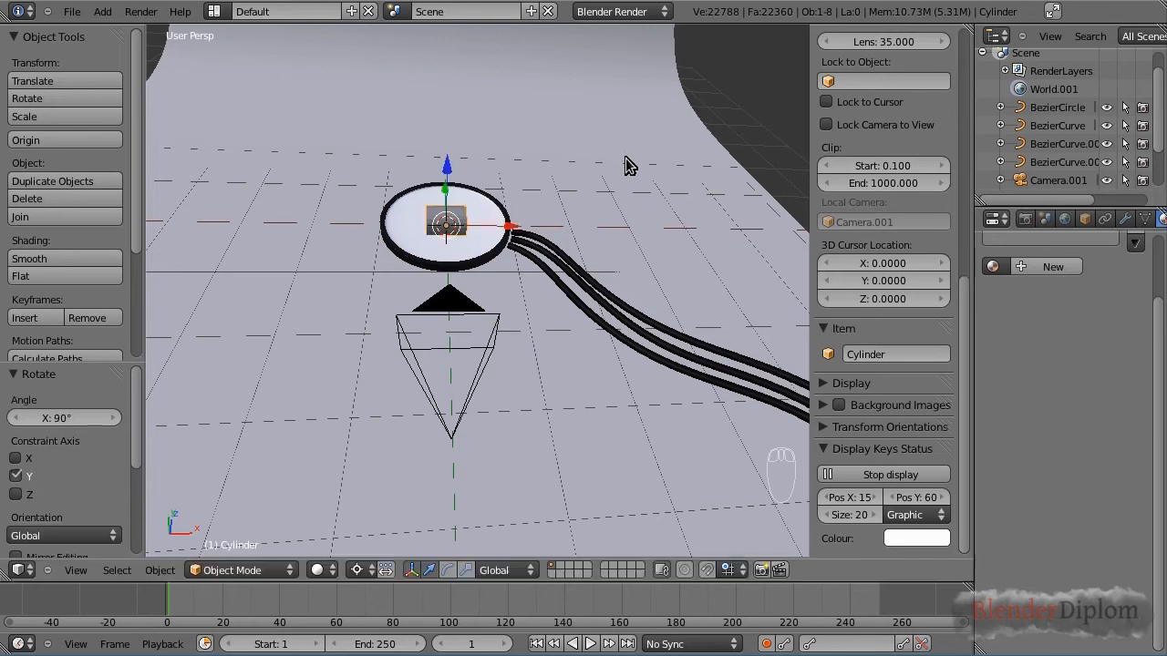
pyautogui.scroll(-3, 648, 203)
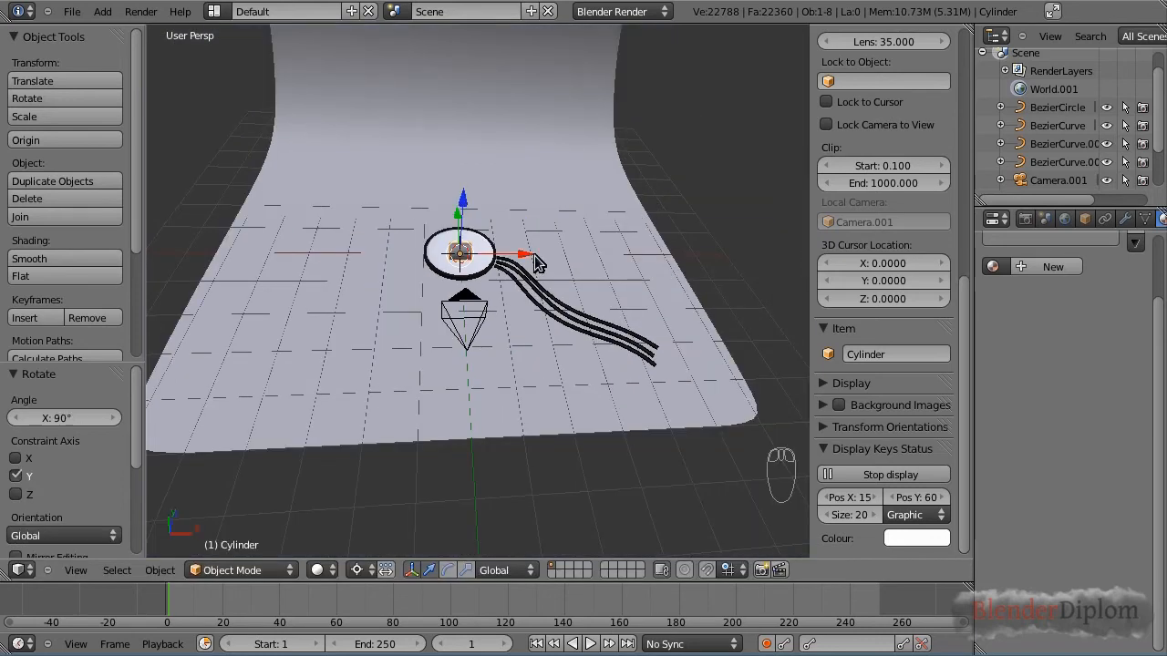
pyautogui.press('KP_7')
pyautogui.scroll(5, 550, 287)
pyautogui.scroll(1, 611, 235)
pyautogui.keyDown('shift'); pyautogui.moveTo(610, 235); pyautogui.dragTo(495, 216, button='middle'); pyautogui.keyUp('shift')
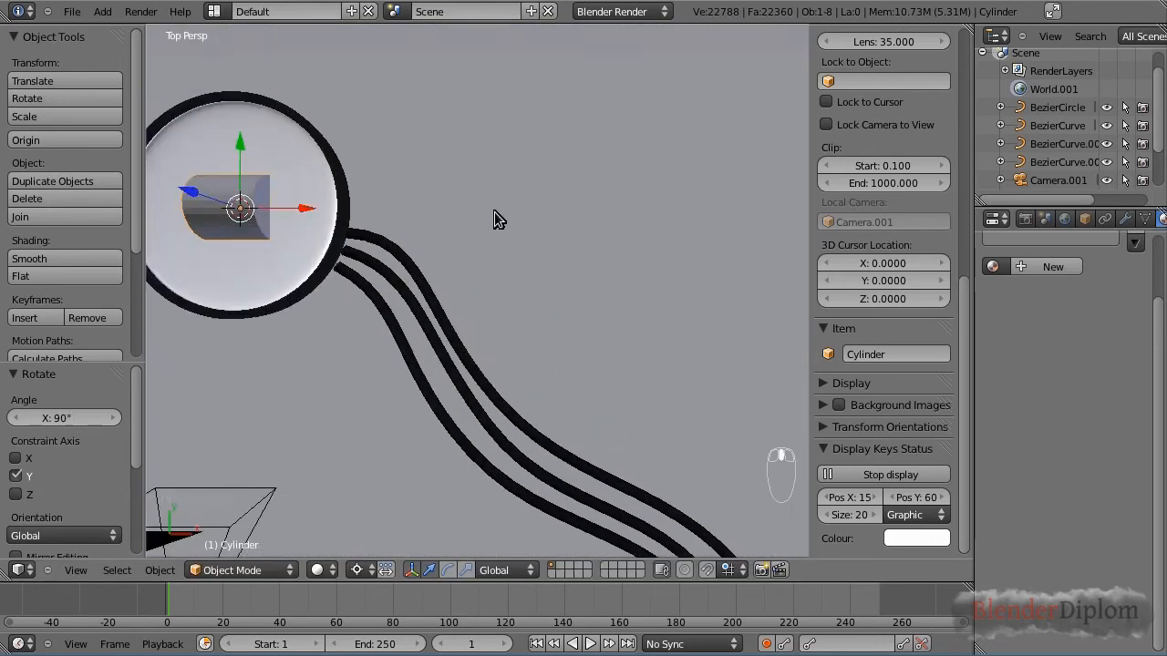
pyautogui.click(55, 259)
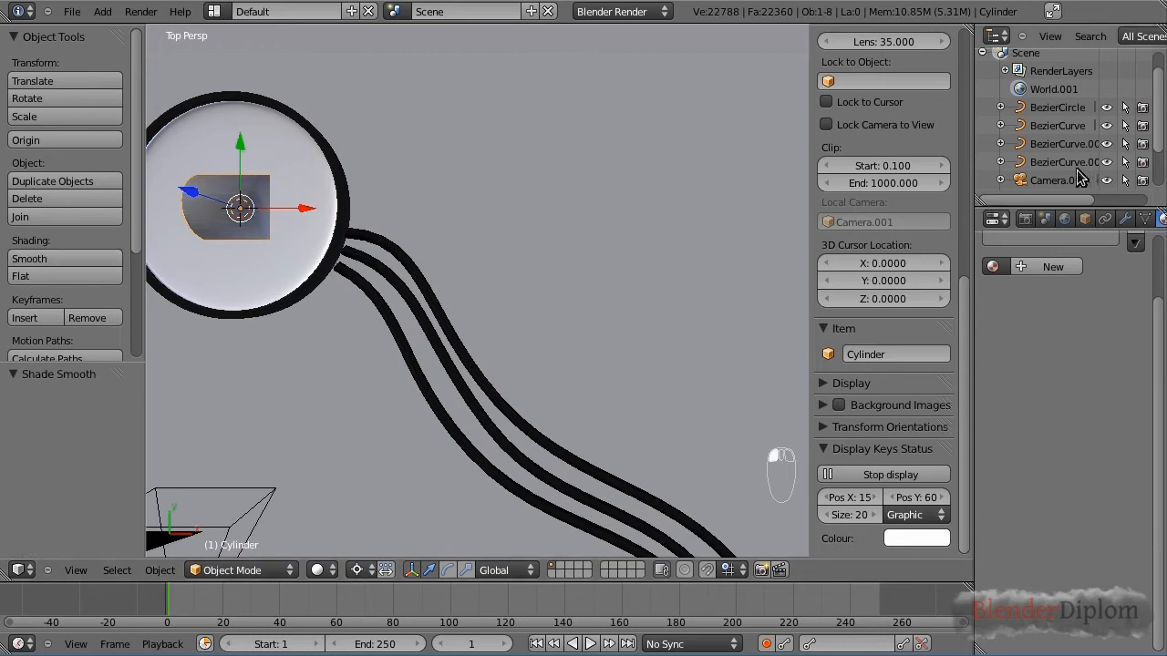
# Give the cylinder a new material with grey diffuse colour 0.303, diffuse intensity 0.562 and specular intensity 0.300.
pyautogui.click(1048, 267)
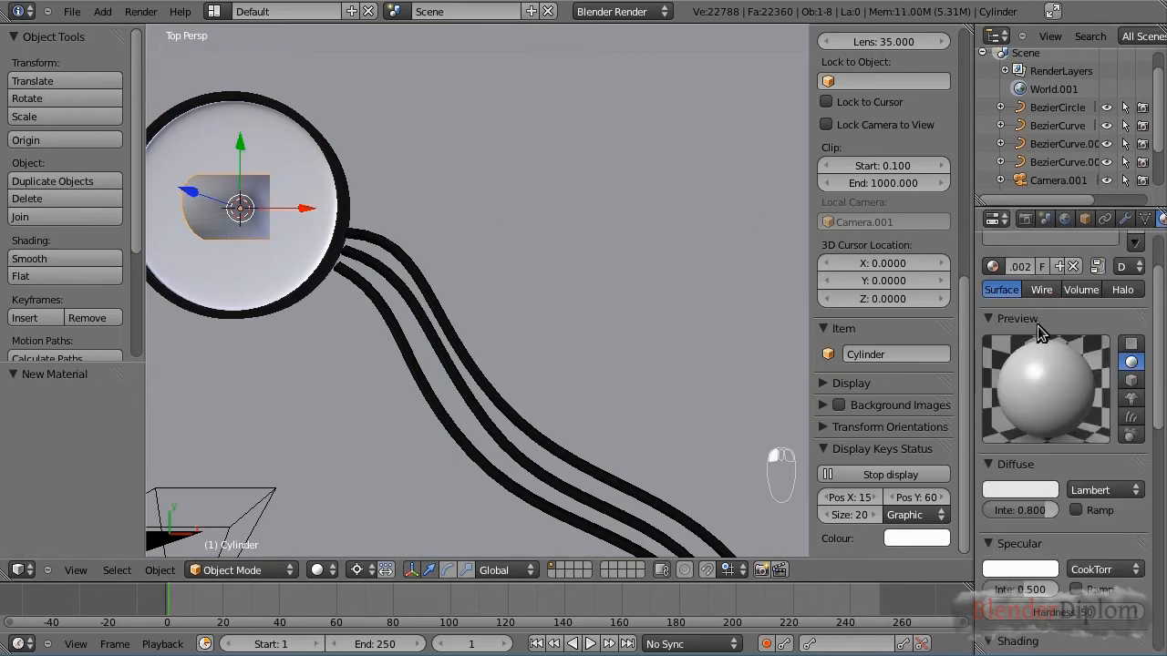
pyautogui.click(1031, 491)
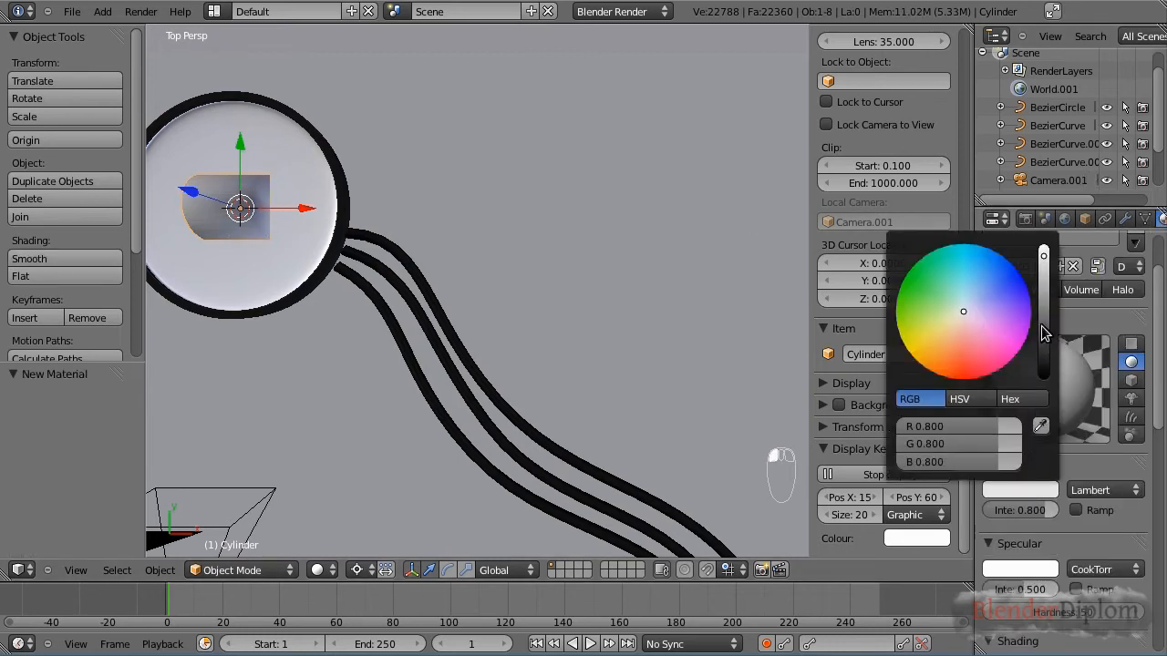
pyautogui.moveTo(1044, 330); pyautogui.dragTo(1044, 300)
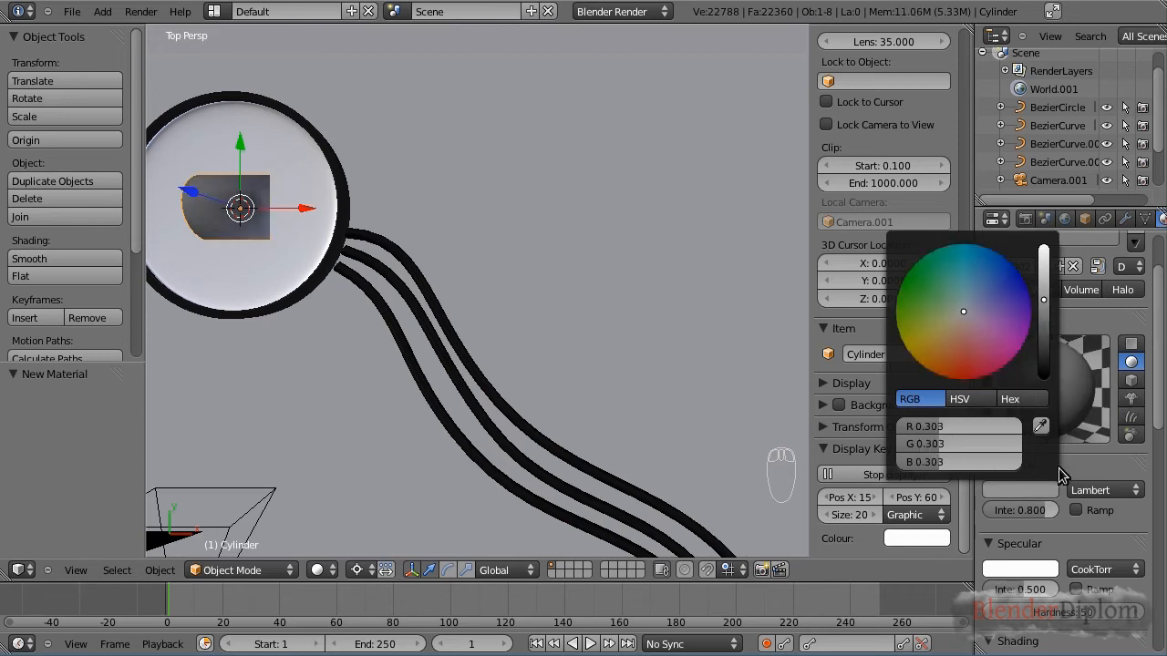
pyautogui.moveTo(1037, 589); pyautogui.dragTo(1007, 590)
pyautogui.moveTo(1045, 510); pyautogui.dragTo(1028, 515)
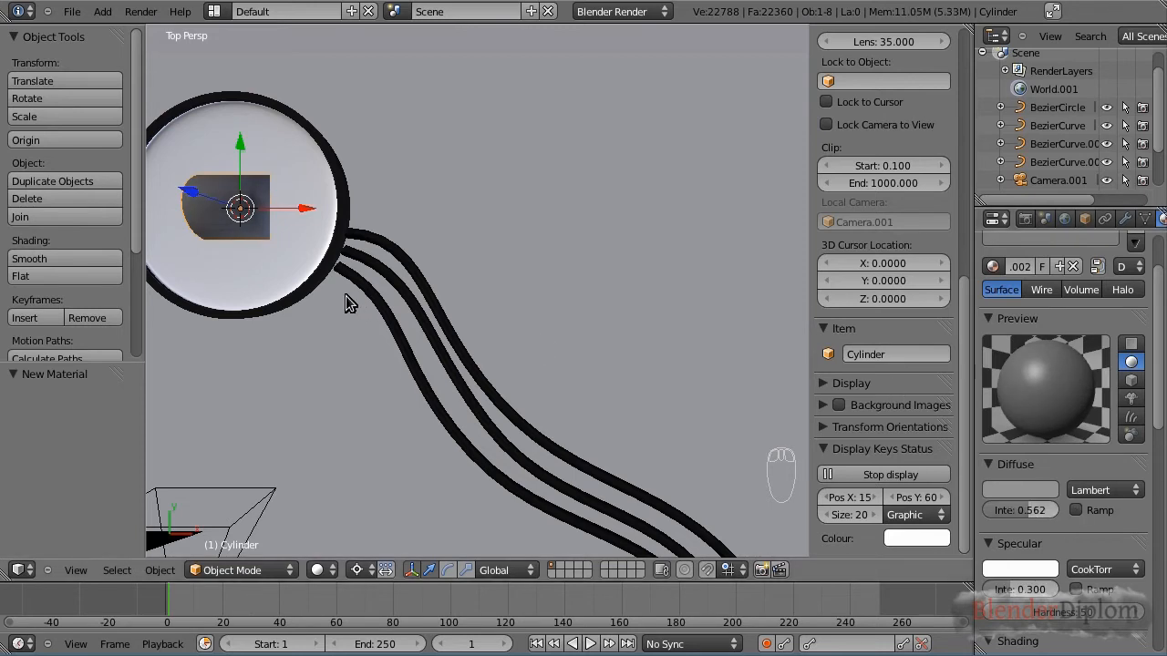
# Scale the cylinder by about 0.308 and move it by about X 1.040, Y -0.228 onto the uppermost cable's start at the disc's rim.
pyautogui.scroll(-1, 319, 290)
pyautogui.click(52, 258)
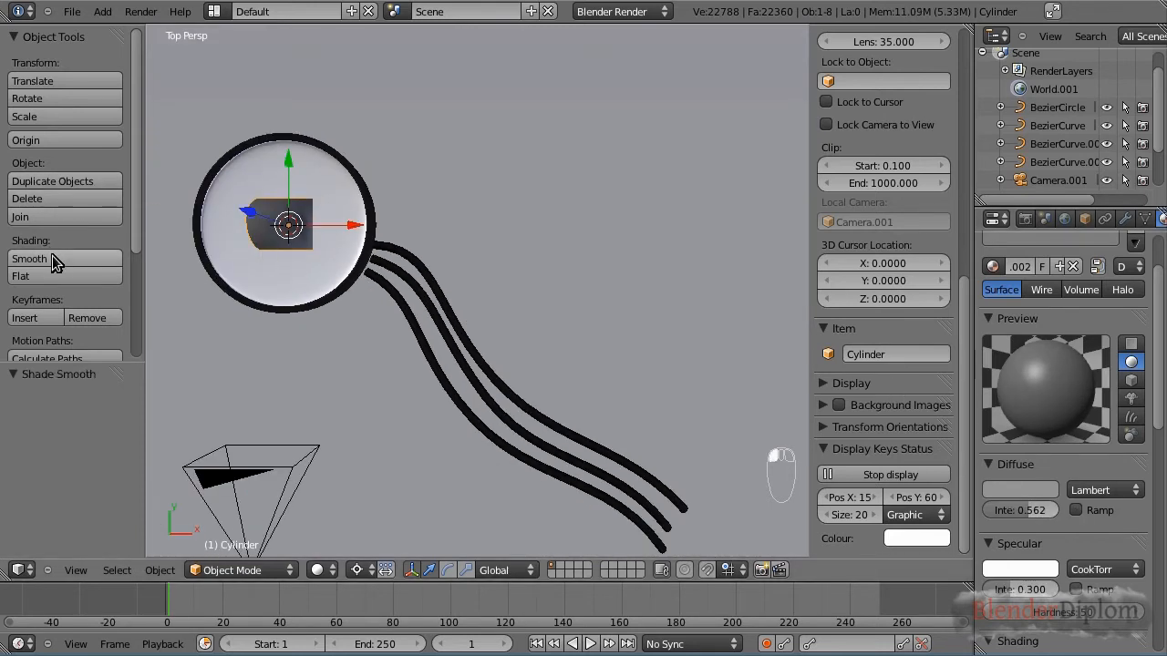
pyautogui.scroll(2, 430, 278)
pyautogui.press('s')
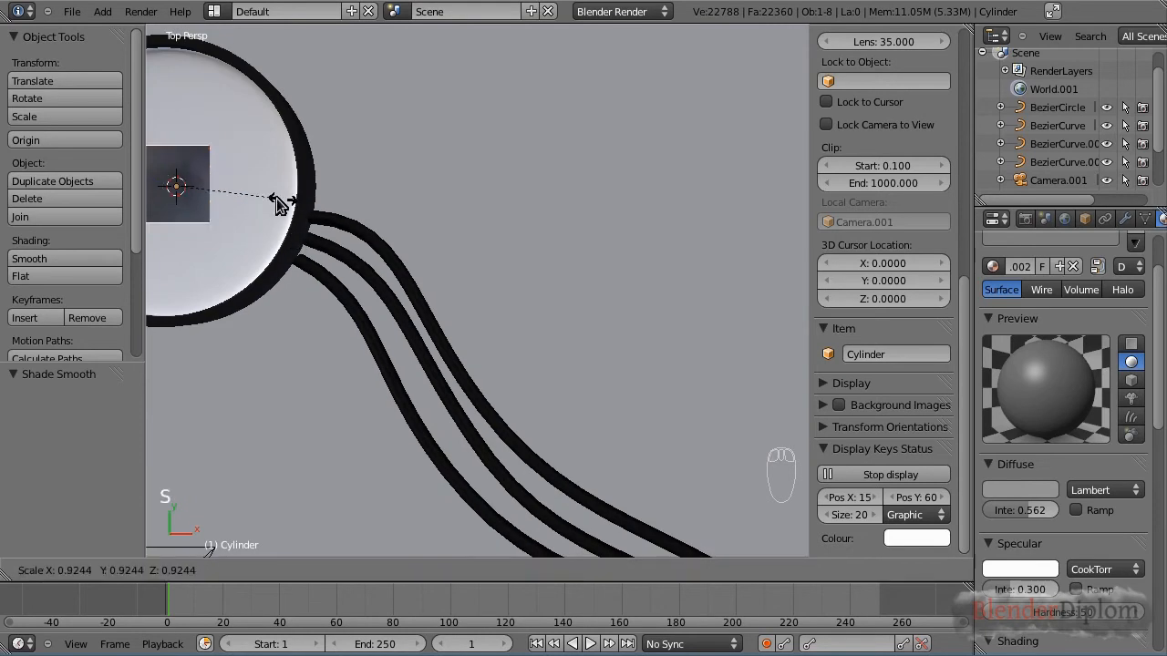
pyautogui.click(208, 193)
pyautogui.press('g')
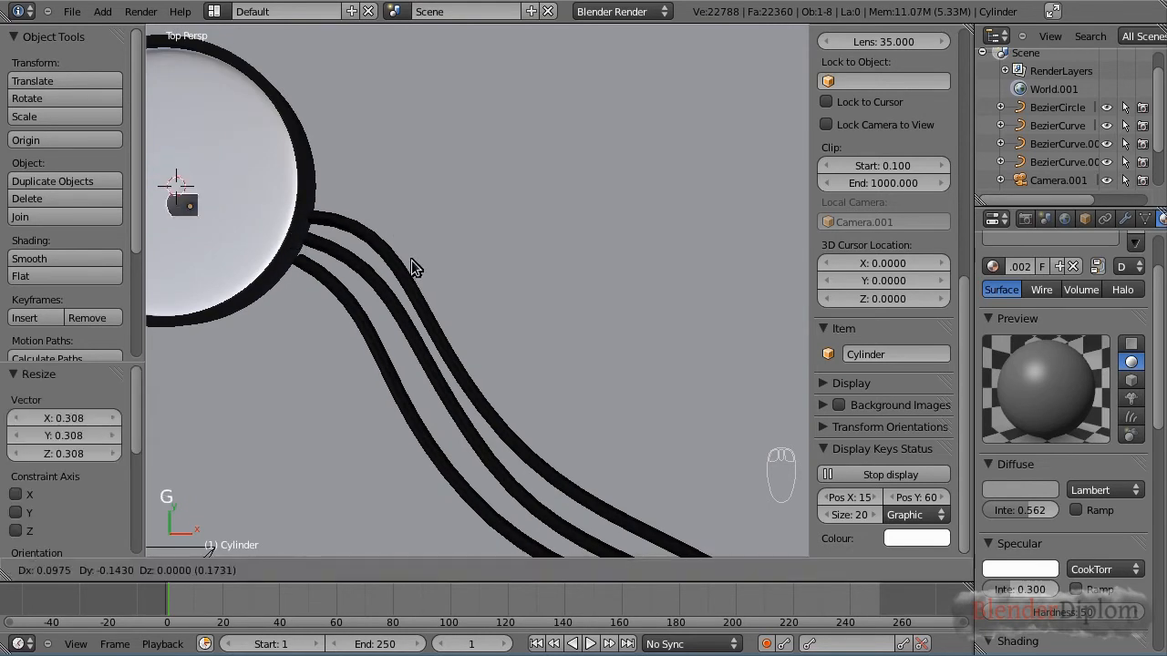
pyautogui.click(535, 262)
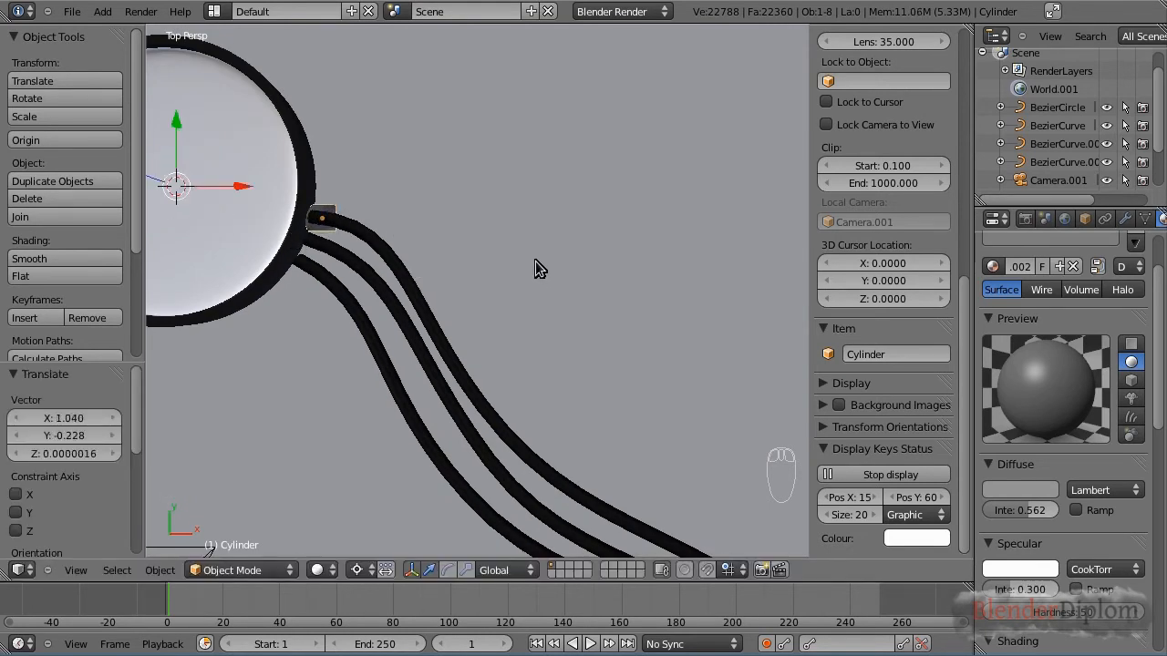
pyautogui.scroll(3, 447, 198)
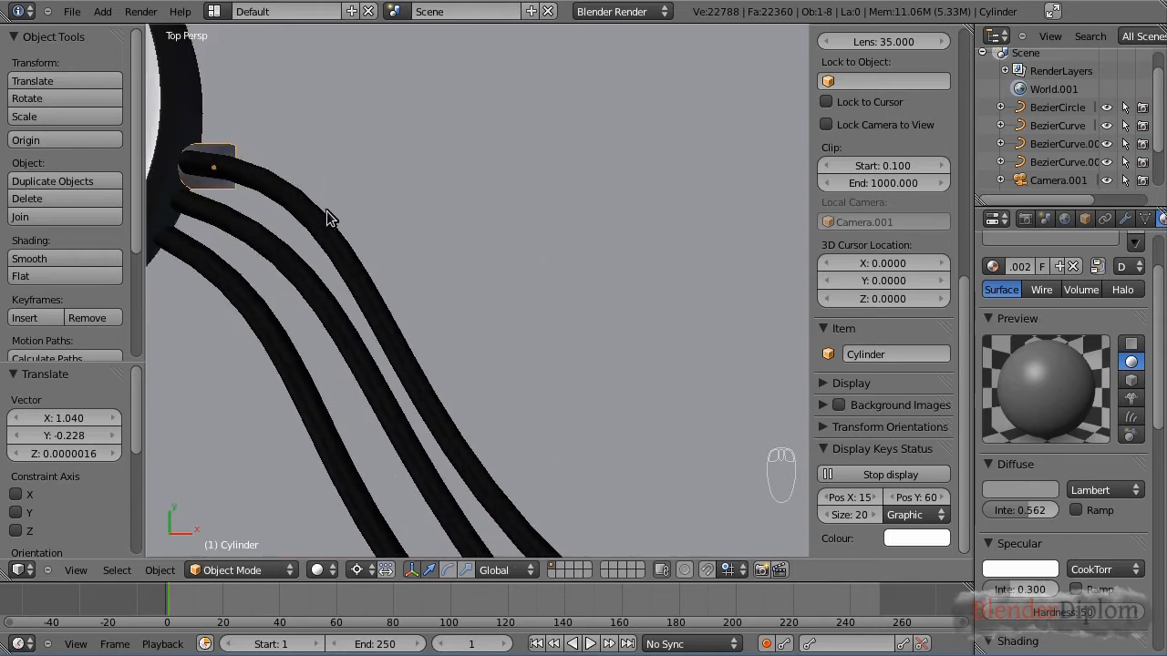
# Raise the plug cylinder about 0.098 along the global Z axis.
pyautogui.press('g')
pyautogui.press('z')
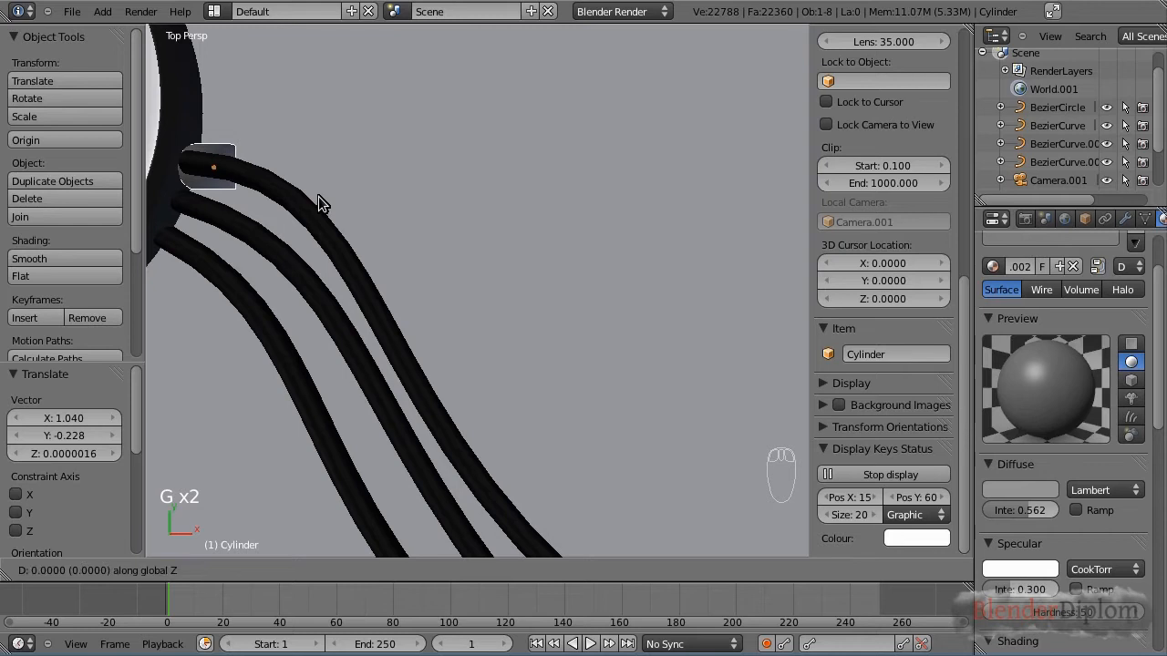
pyautogui.rightClick(305, 193)
pyautogui.scroll(-3, 429, 204)
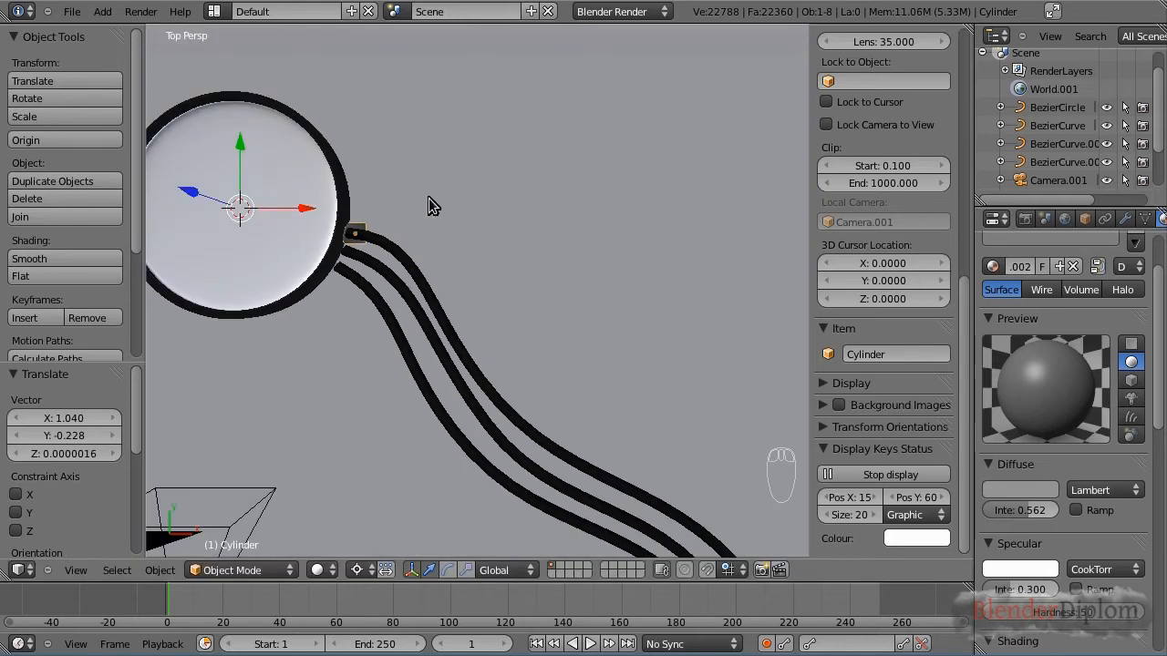
pyautogui.press('g')
pyautogui.press('z')
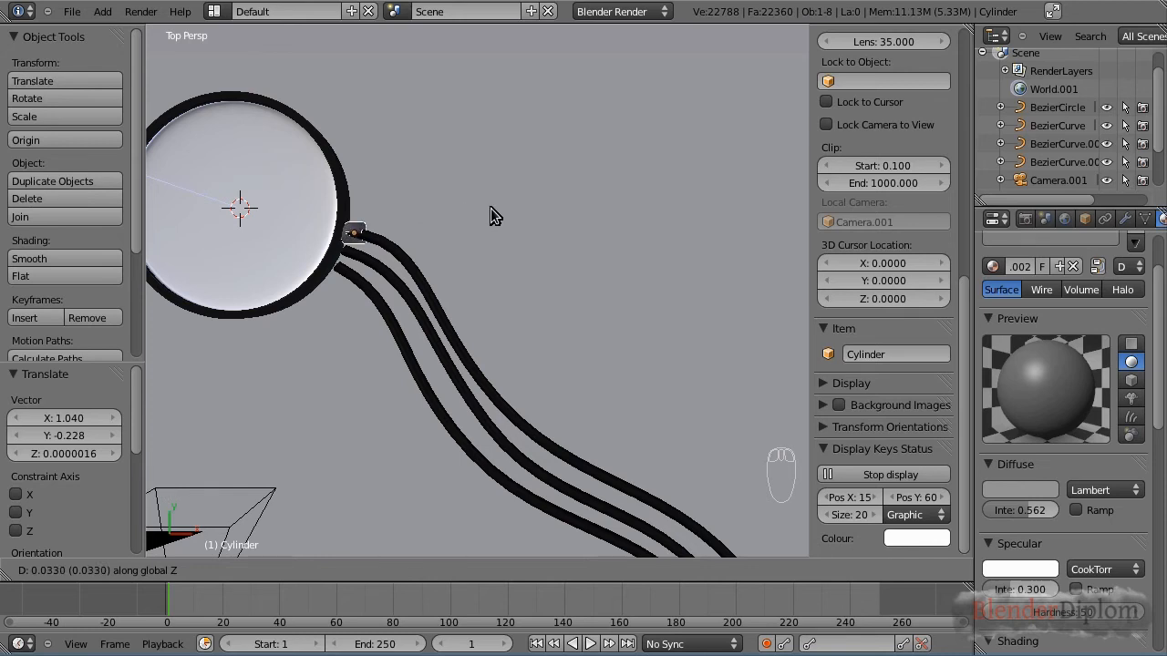
pyautogui.click(451, 202)
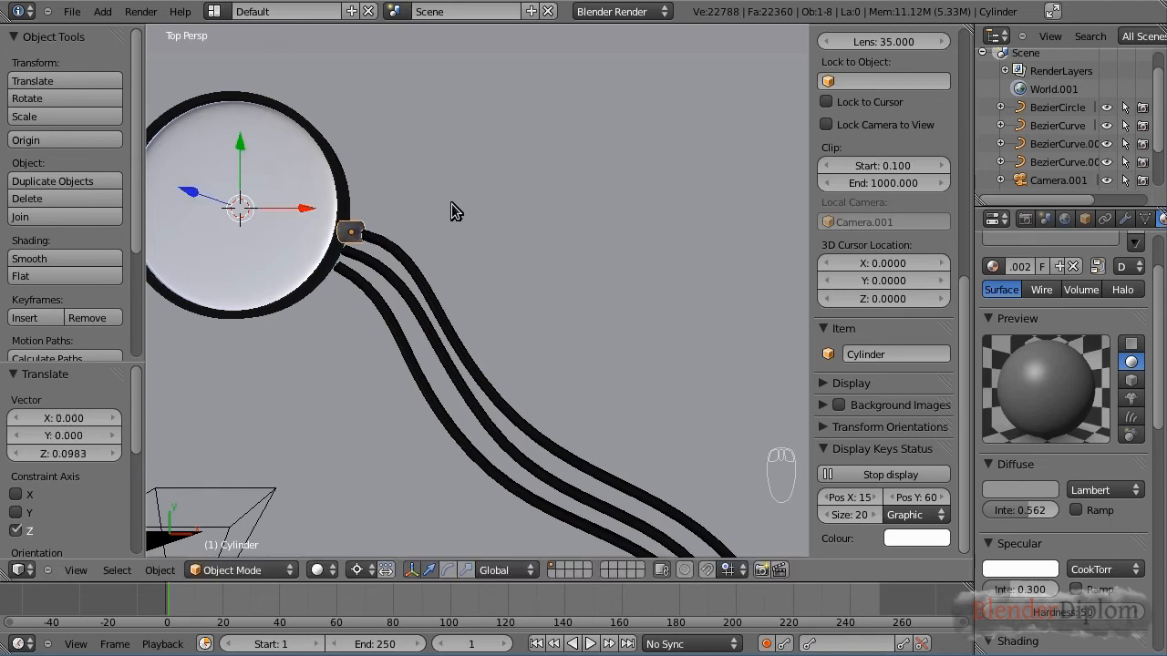
# Change the pivot point from the 3D cursor to the object's own centre and rotate the cylinder about 14.3° in top view.
pyautogui.scroll(2, 292, 261)
pyautogui.keyDown('shift'); pyautogui.moveTo(290, 257); pyautogui.dragTo(503, 293, button='middle'); pyautogui.keyUp('shift')
pyautogui.press('r')
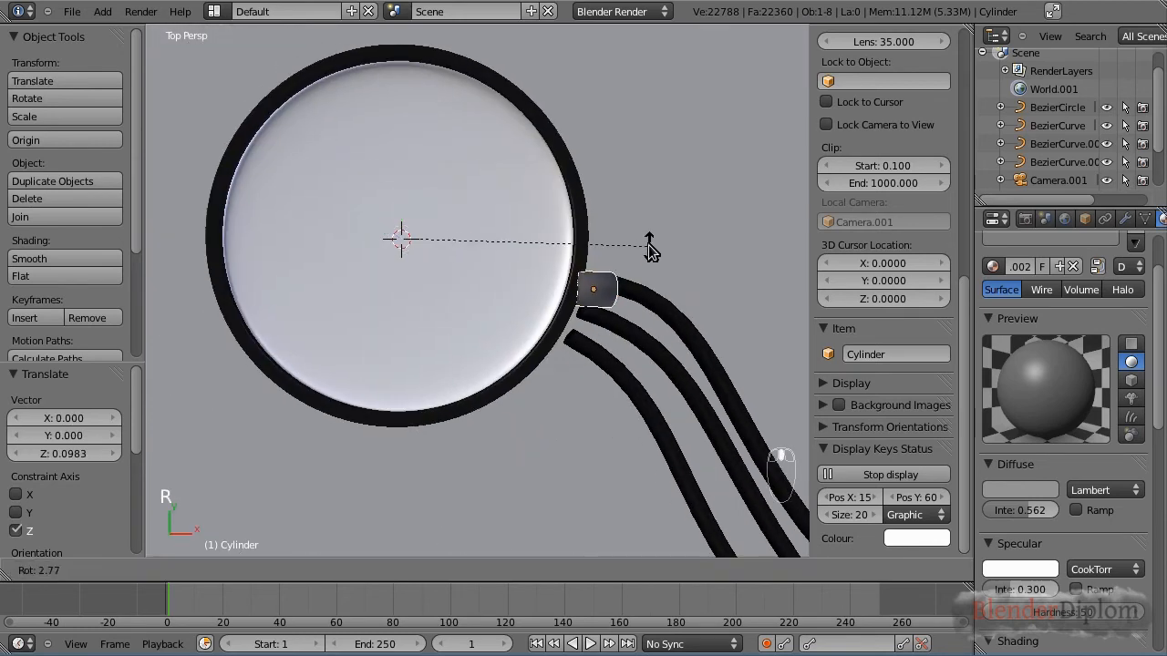
pyautogui.rightClick(638, 239)
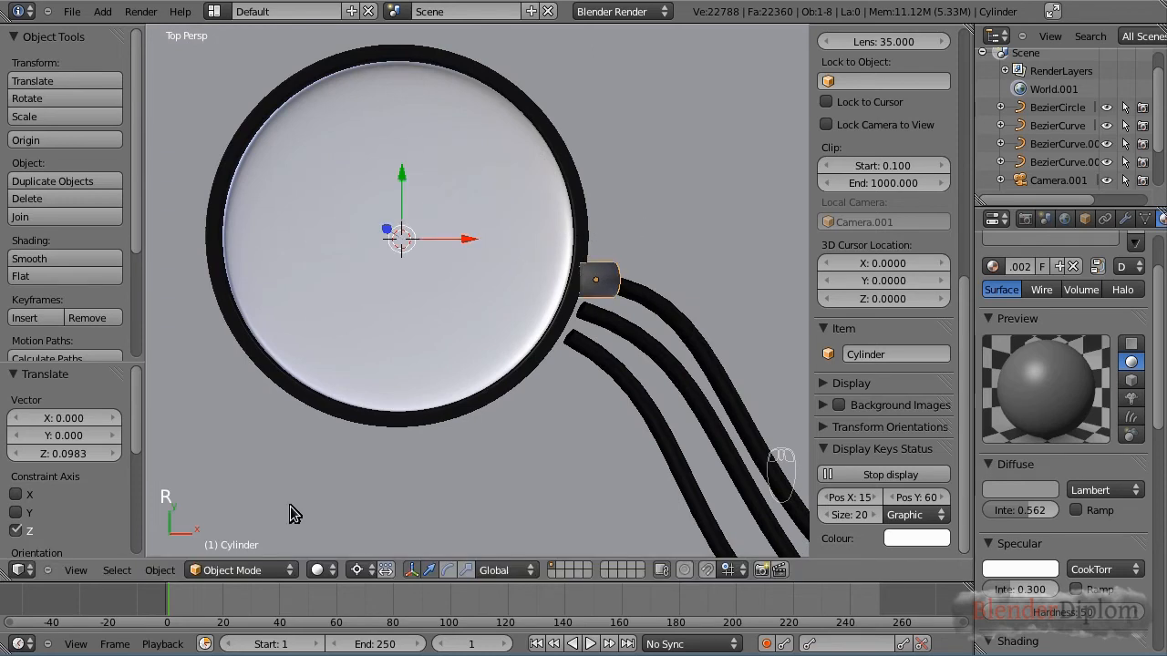
pyautogui.click(364, 570)
pyautogui.click(388, 509)
pyautogui.press('r')
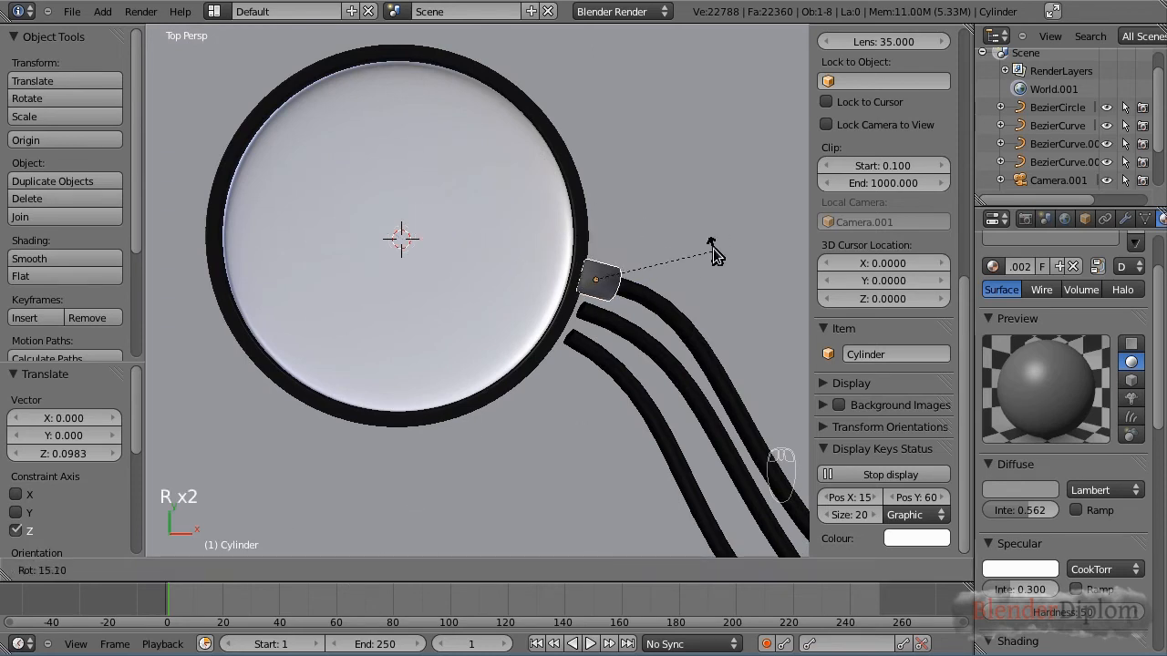
pyautogui.click(713, 248)
# Scale the cylinder to about 0.775 and shift it slightly towards the disc's rim at the uppermost cable's start.
pyautogui.press('s')
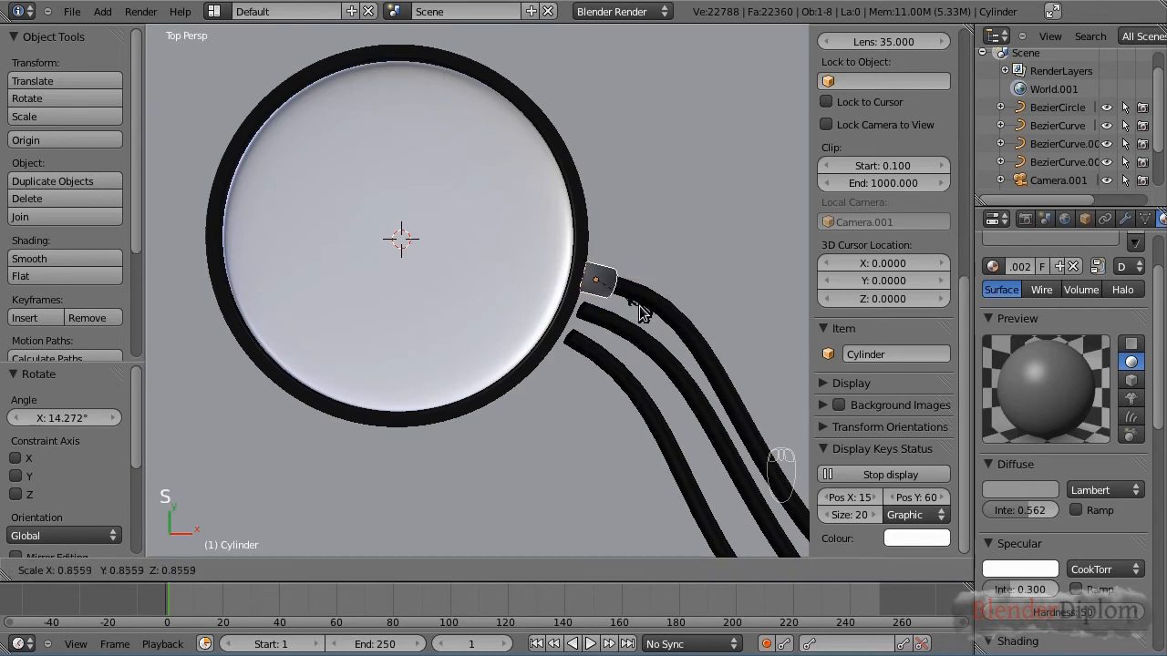
pyautogui.click(638, 311)
pyautogui.press('g')
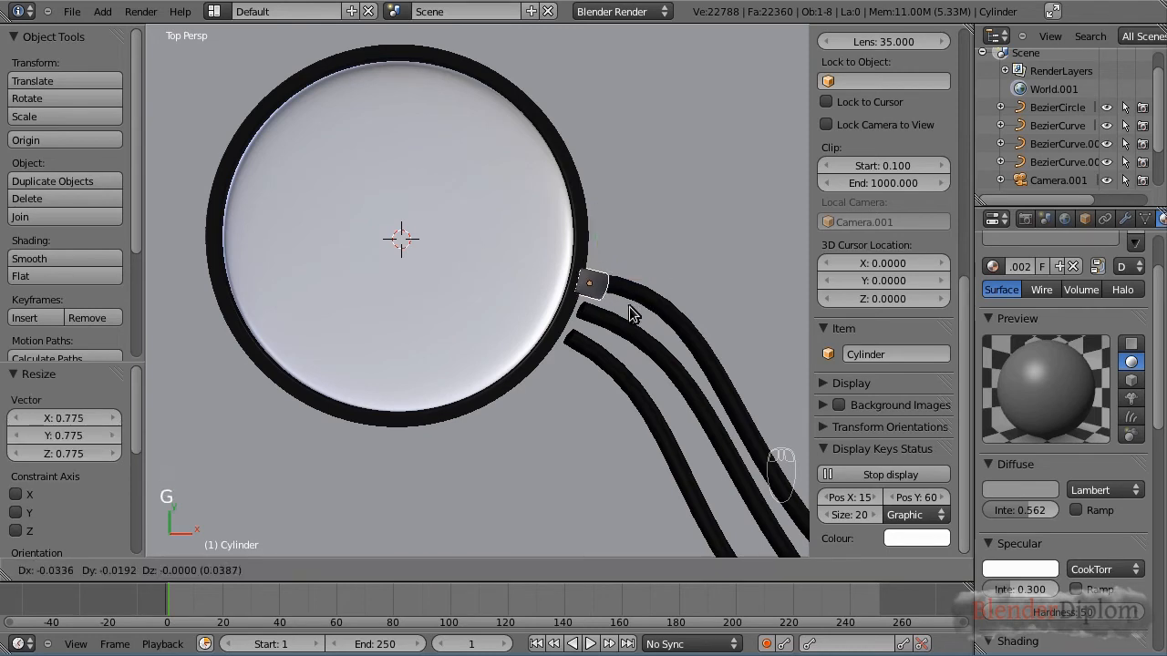
pyautogui.click(631, 310)
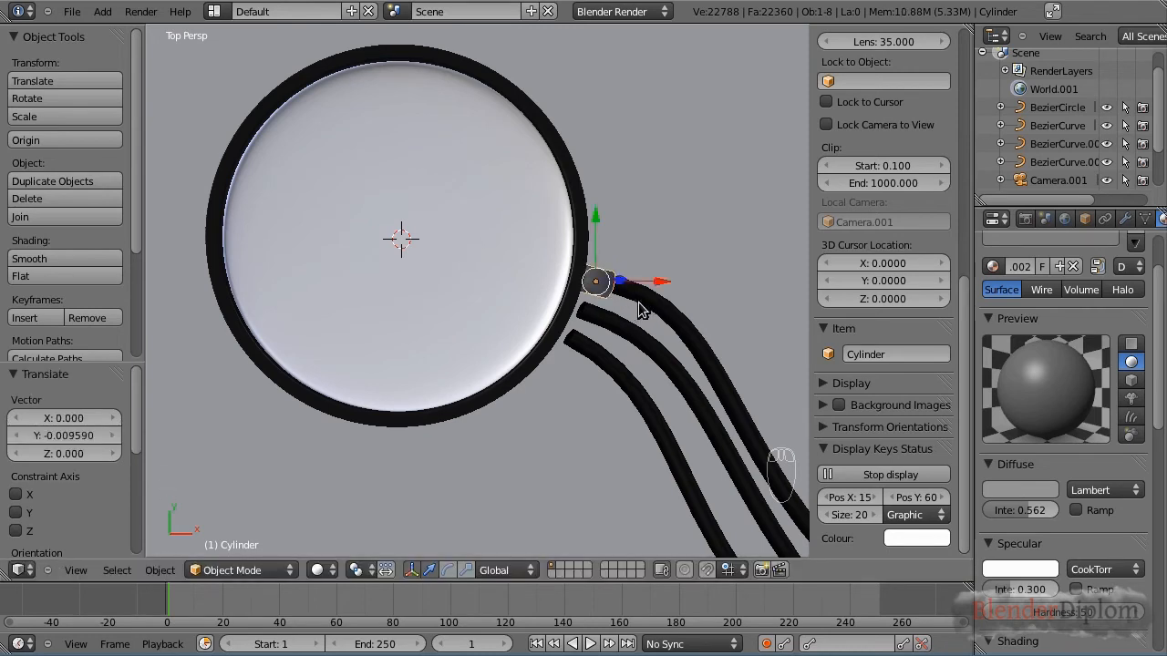
# Scale the cylinder to about 0.763 and move it about X 0.006, Y 0.026, Z -0.022 onto the cable's end.
pyautogui.press('KP_3')
pyautogui.moveTo(589, 187); pyautogui.dragTo(465, 221, button='middle')
pyautogui.moveTo(516, 114); pyautogui.dragTo(516, 174, button='middle')
pyautogui.press('s')
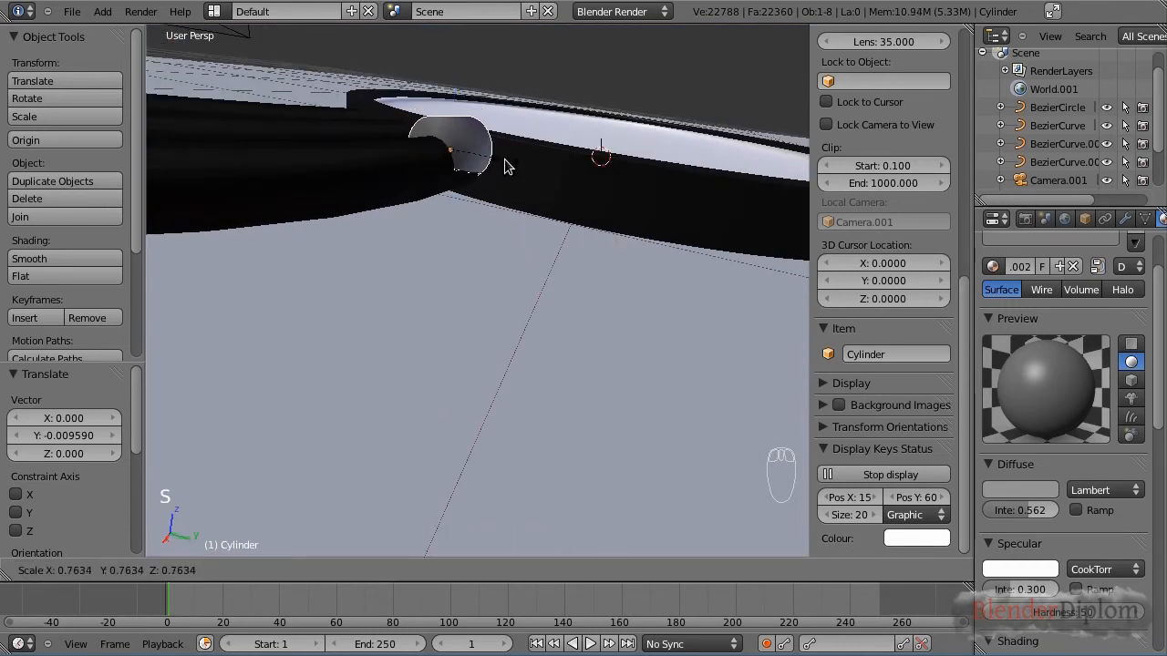
pyautogui.click(503, 157)
pyautogui.press('g')
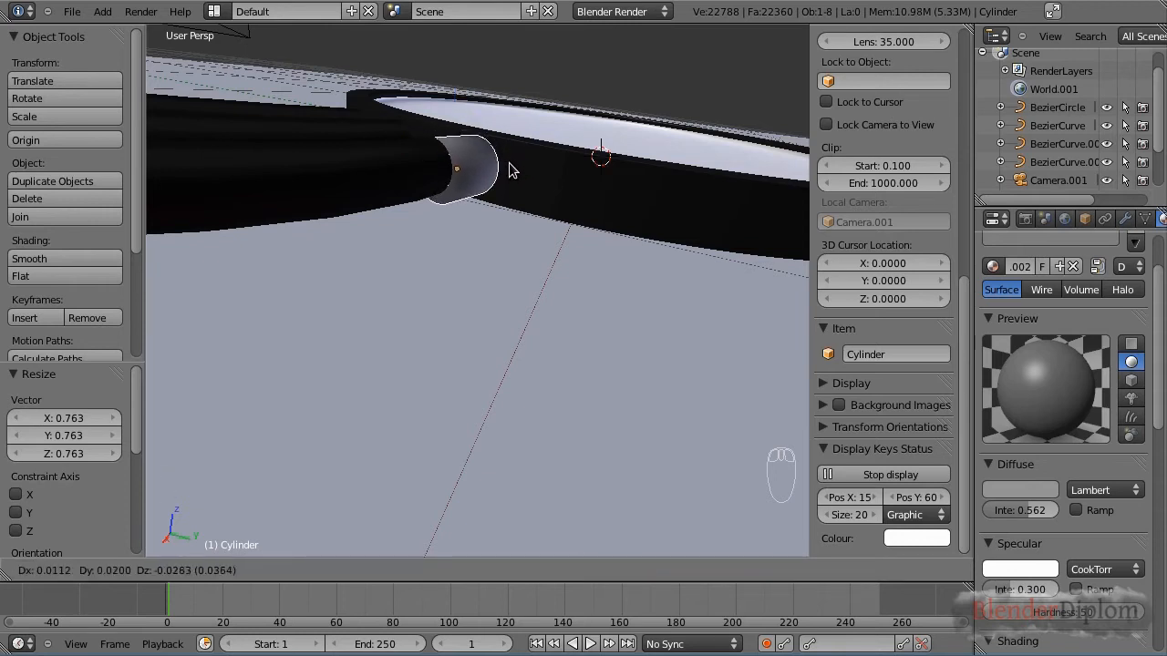
pyautogui.click(514, 167)
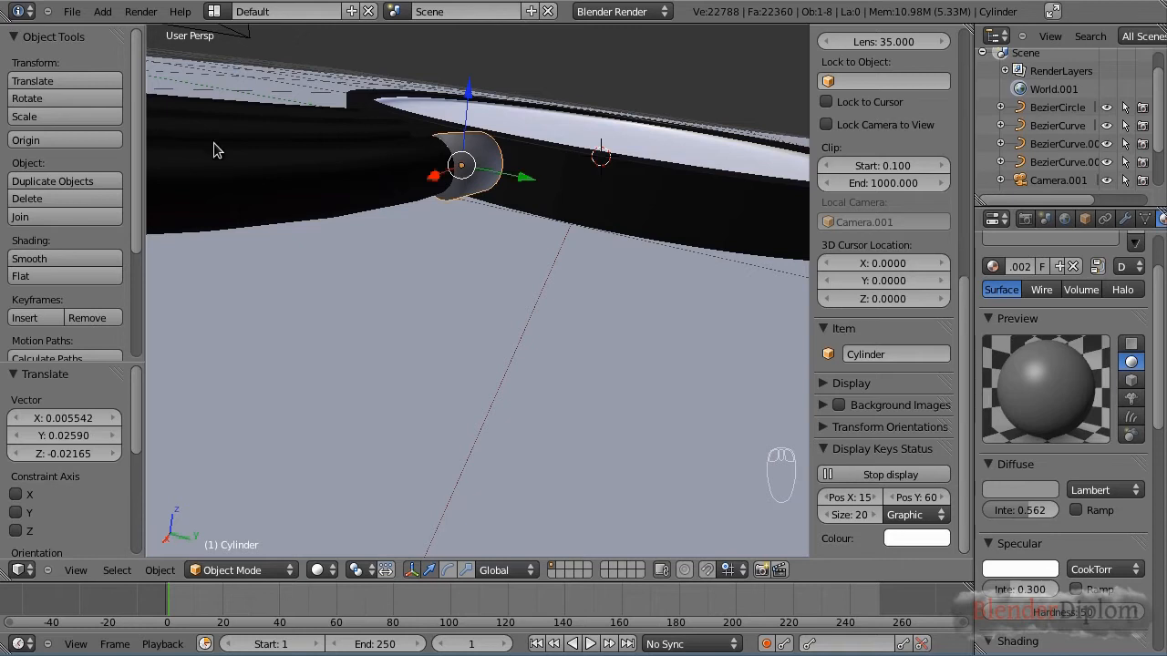
# Select all three cable curves and move them about Y 0.003, Z -0.019 in the right orthographic view.
pyautogui.scroll(-6, 301, 135)
pyautogui.moveTo(255, 194); pyautogui.dragTo(476, 203, button='middle')
pyautogui.rightClick(562, 296)
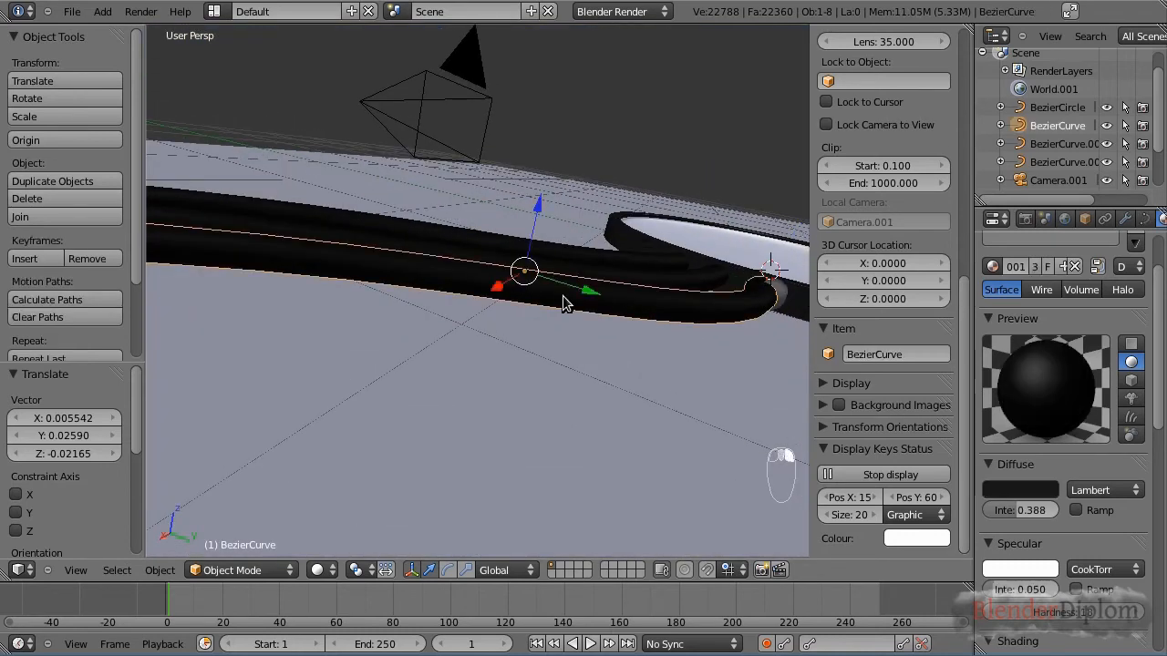
pyautogui.rightClick(599, 263)
pyautogui.rightClick(599, 263)
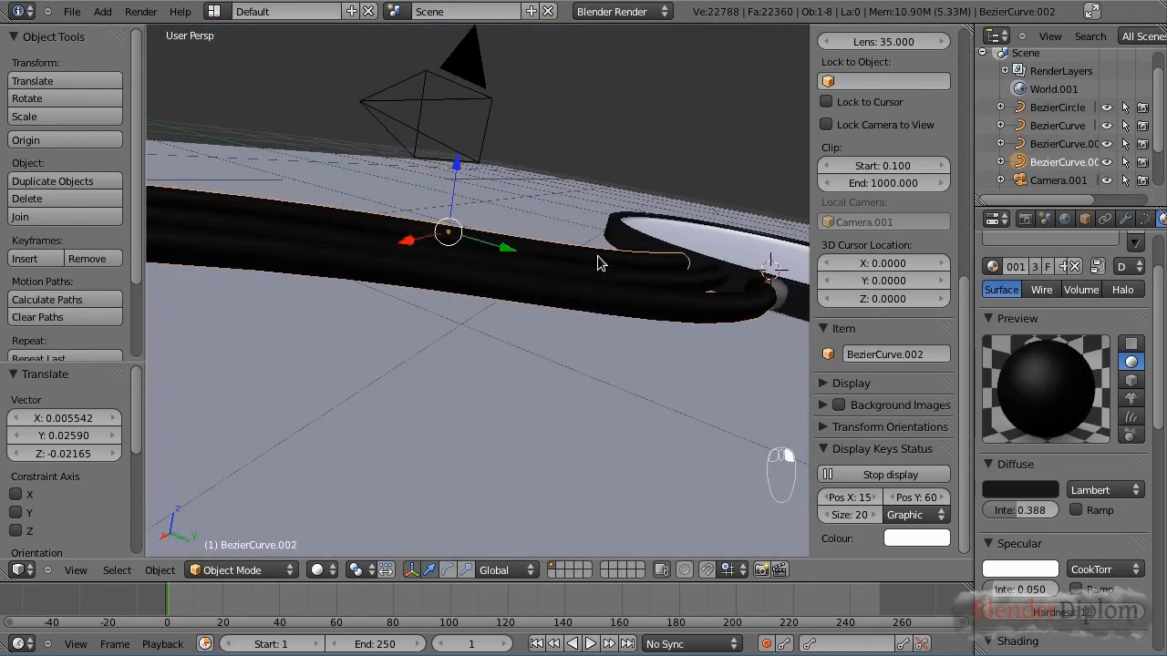
pyautogui.press('KP_3')
pyautogui.press('KP_5')
pyautogui.scroll(2, 593, 251)
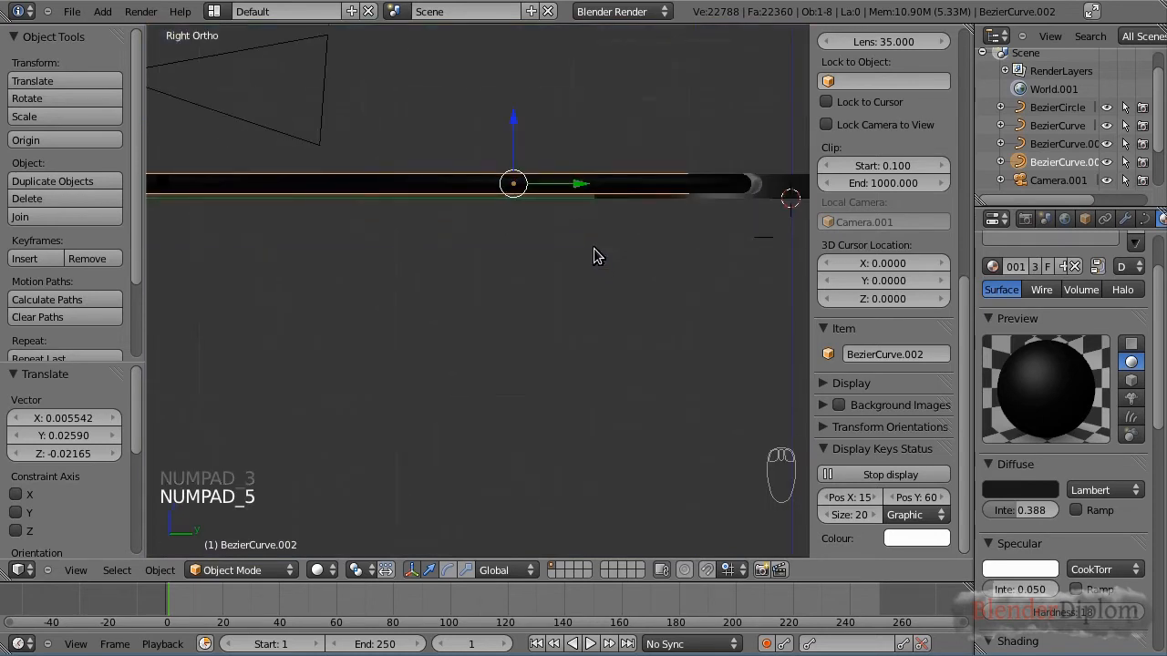
pyautogui.keyDown('shift'); pyautogui.moveTo(626, 227); pyautogui.dragTo(547, 315, button='middle'); pyautogui.keyUp('shift')
pyautogui.scroll(3, 551, 316)
pyautogui.scroll(2, 563, 312)
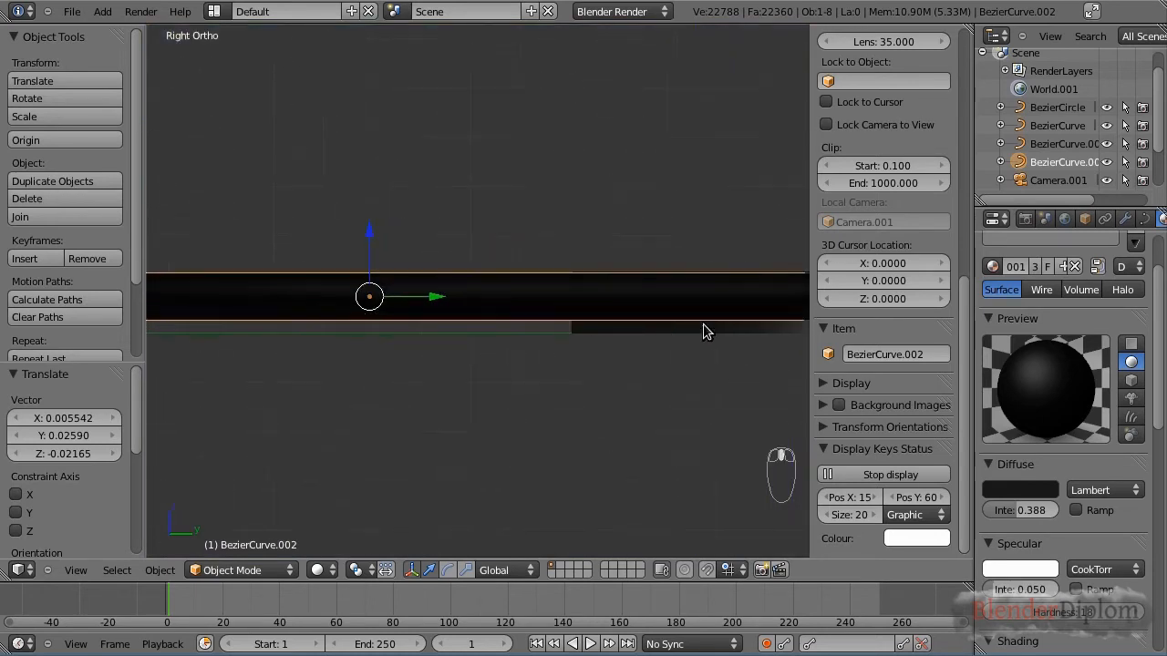
pyautogui.scroll(-3, 705, 326)
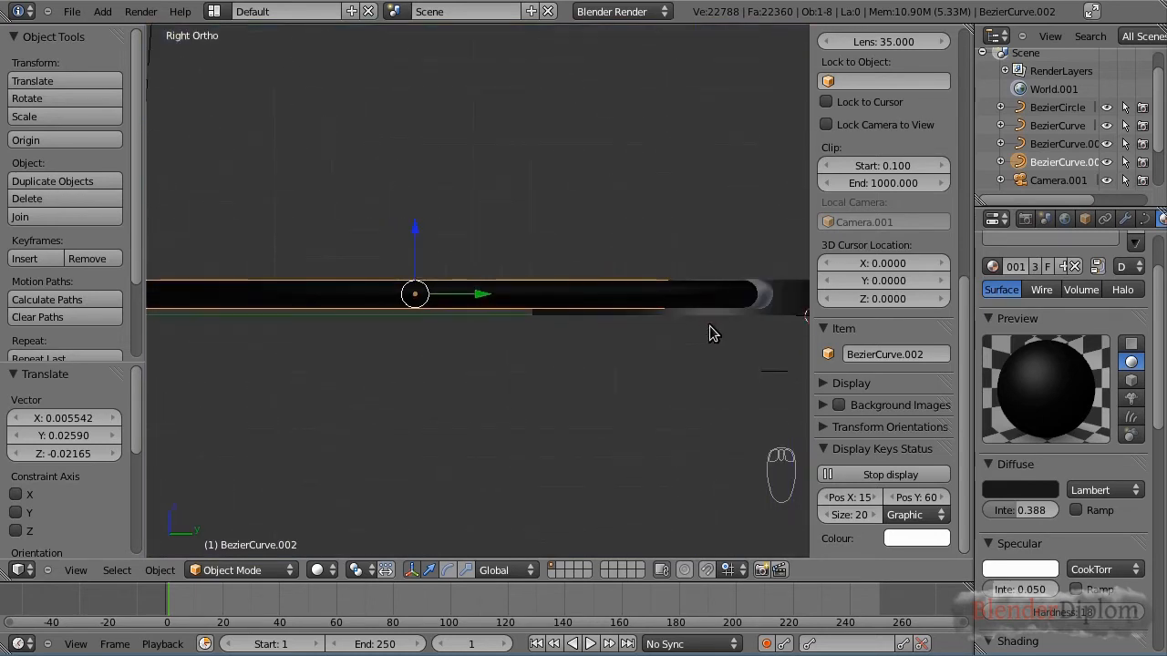
pyautogui.click(1060, 144)
pyautogui.keyDown('ctrl'); pyautogui.click(1062, 128); pyautogui.keyUp('ctrl')
pyautogui.keyDown('ctrl'); pyautogui.click(1064, 163); pyautogui.keyUp('ctrl')
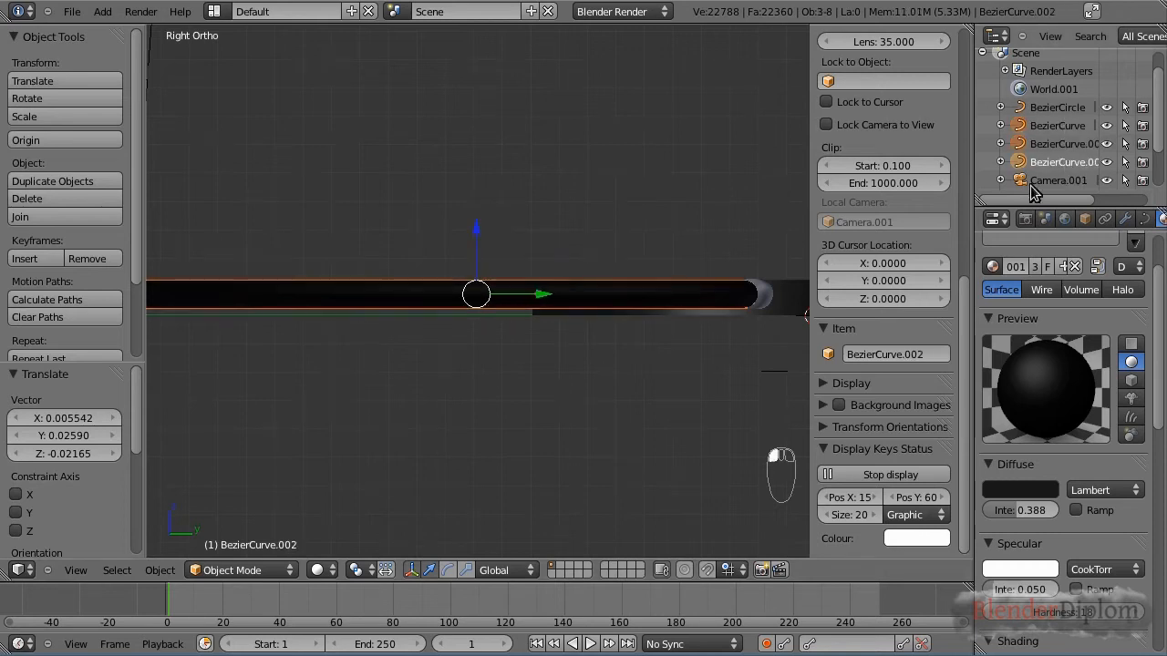
pyautogui.press('g')
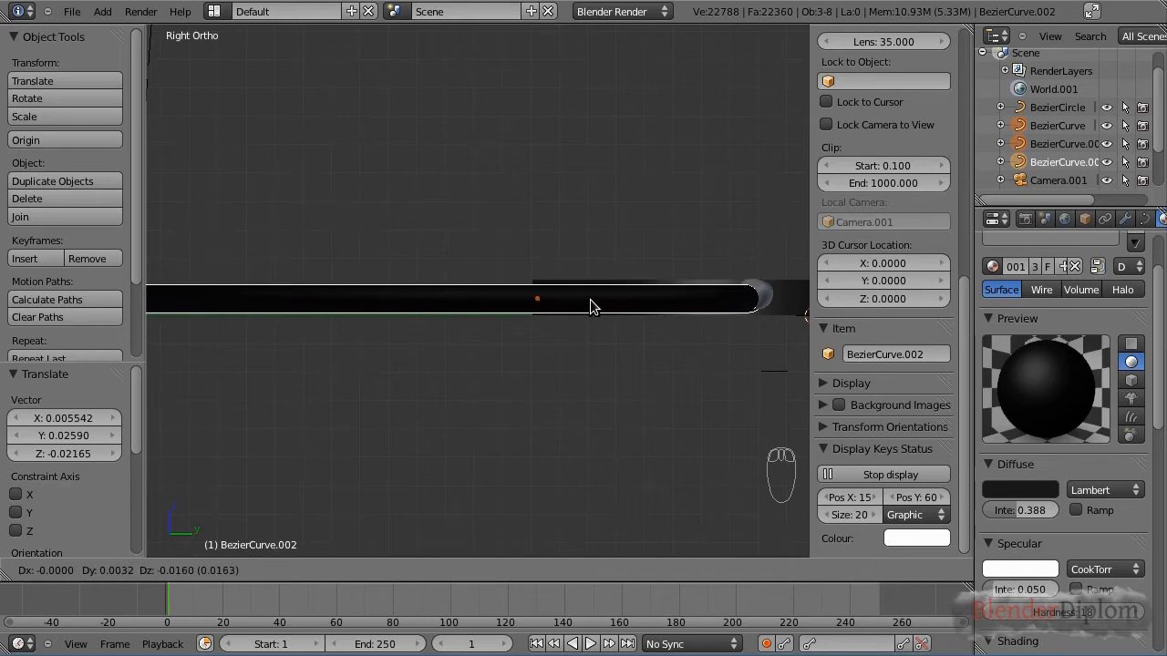
pyautogui.click(591, 307)
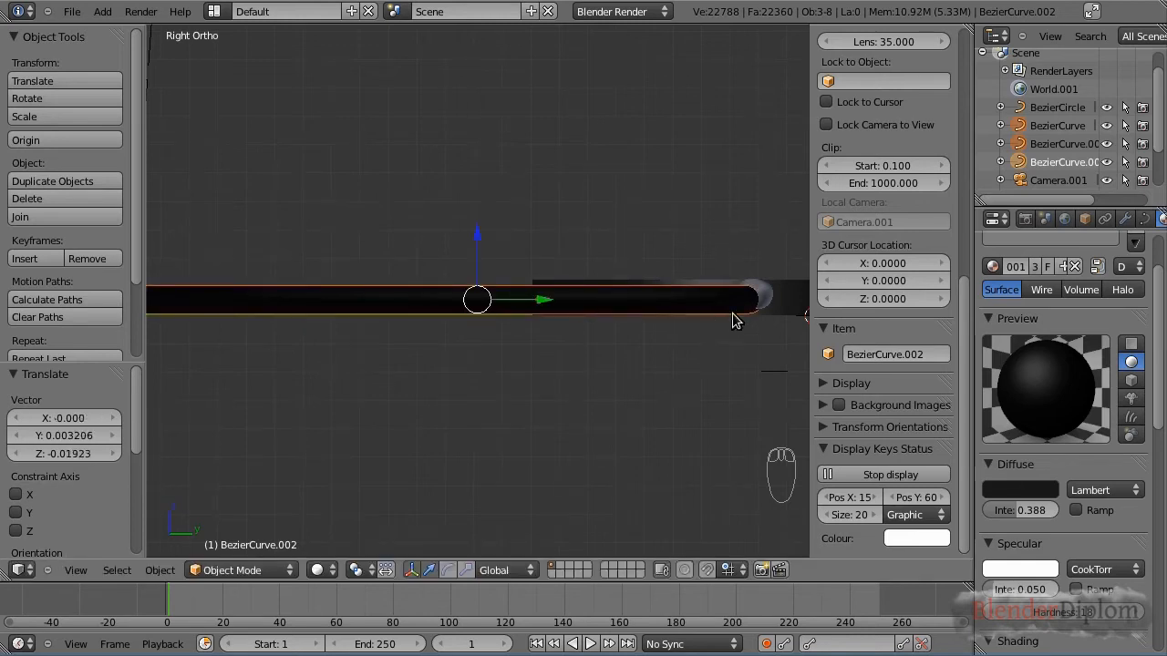
# Raise the lowermost cable's start point at the disc's rim about 0.006 along the global Z axis.
pyautogui.scroll(2, 752, 328)
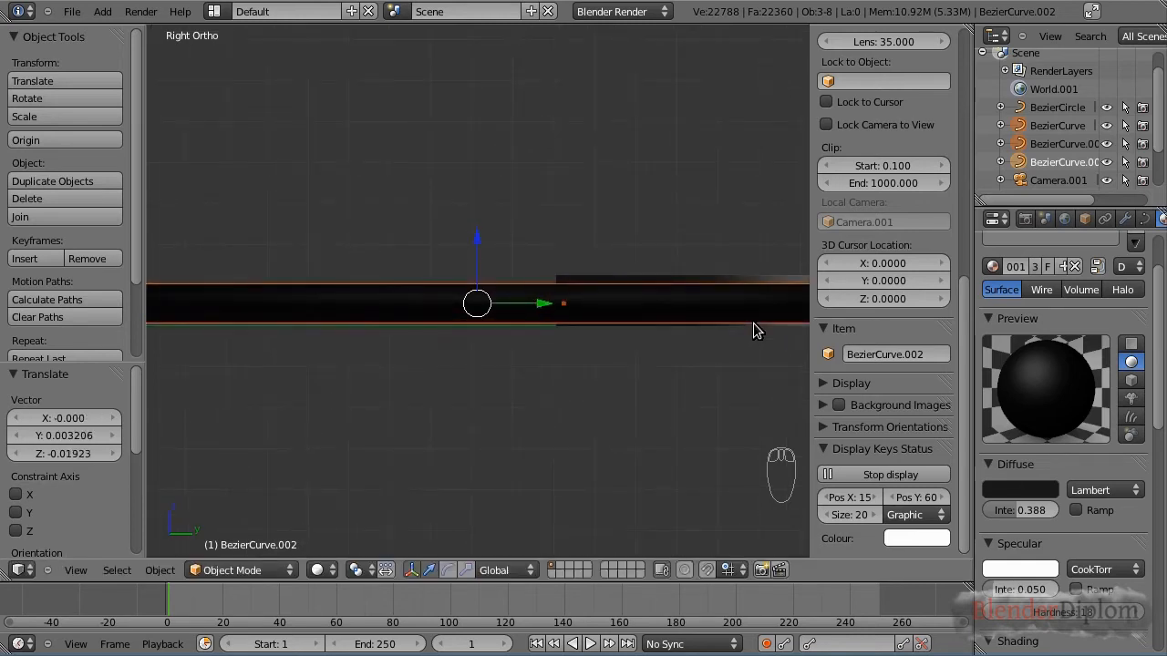
pyautogui.press('Tab')
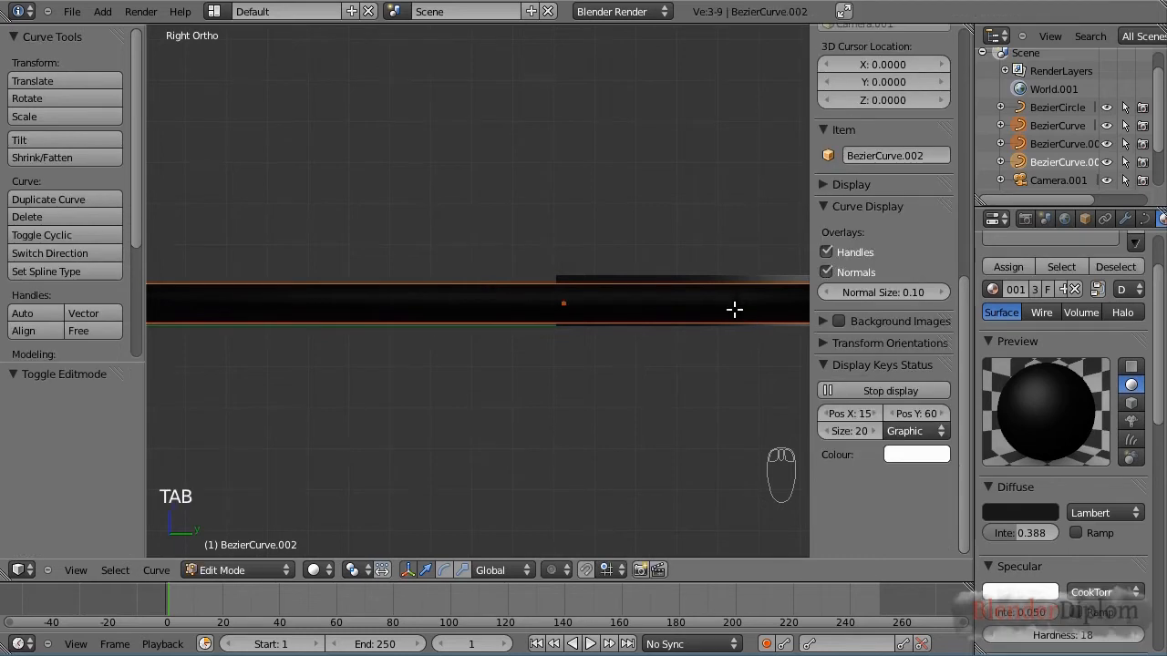
pyautogui.scroll(-2, 734, 317)
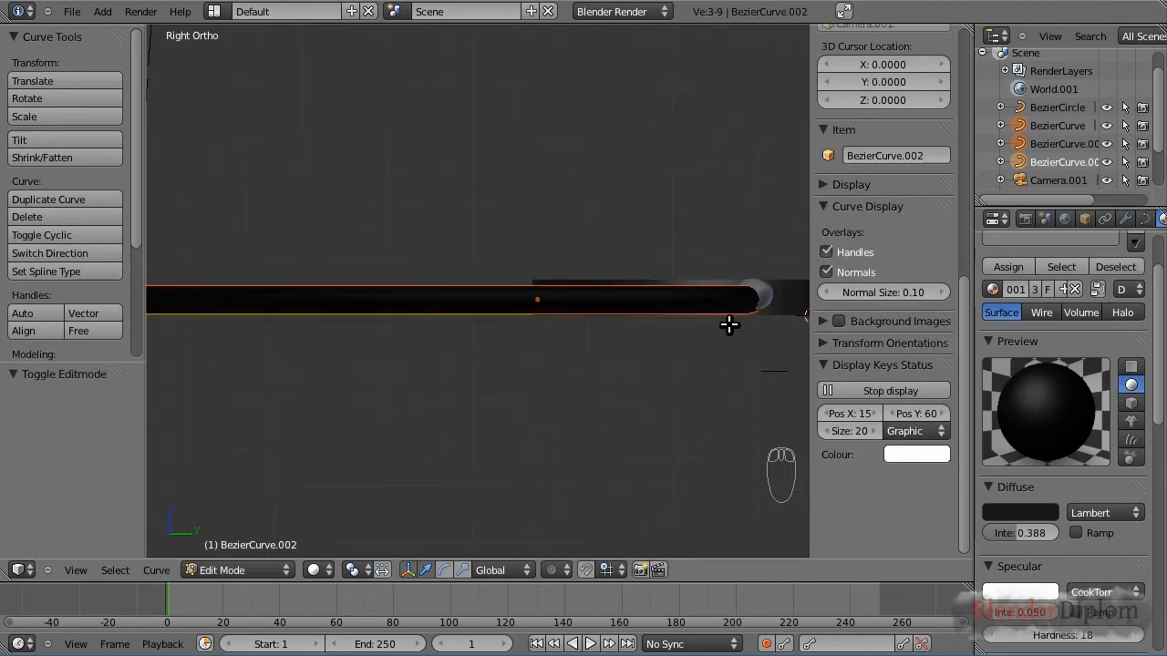
pyautogui.press('KP_1')
pyautogui.scroll(2, 733, 326)
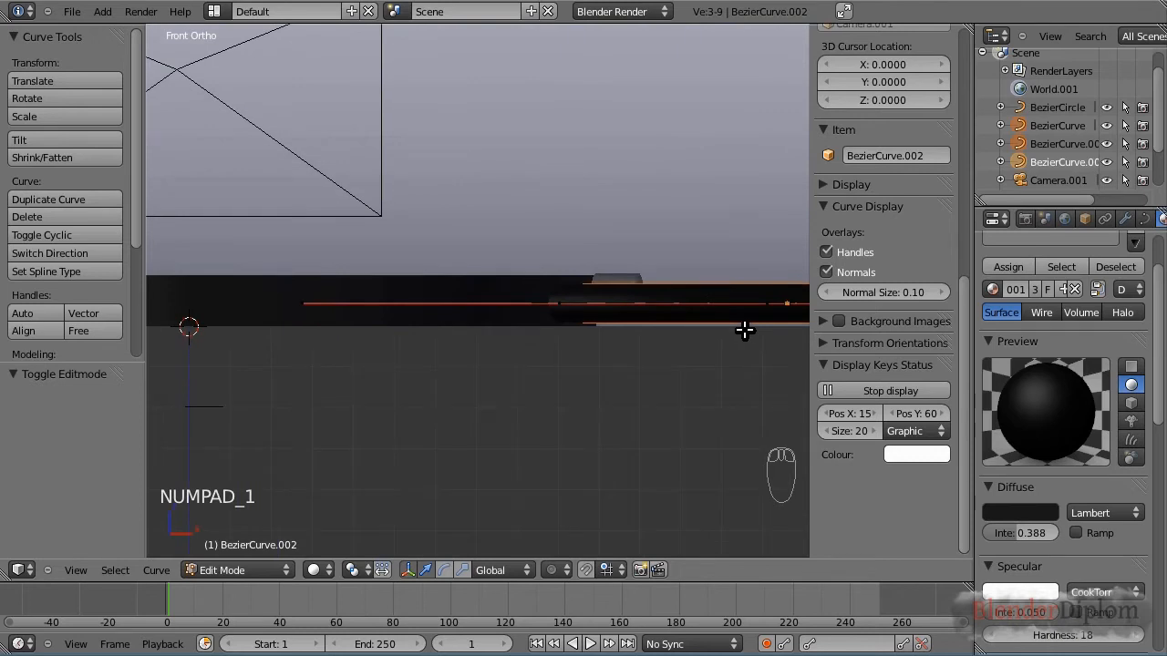
pyautogui.scroll(-1, 743, 330)
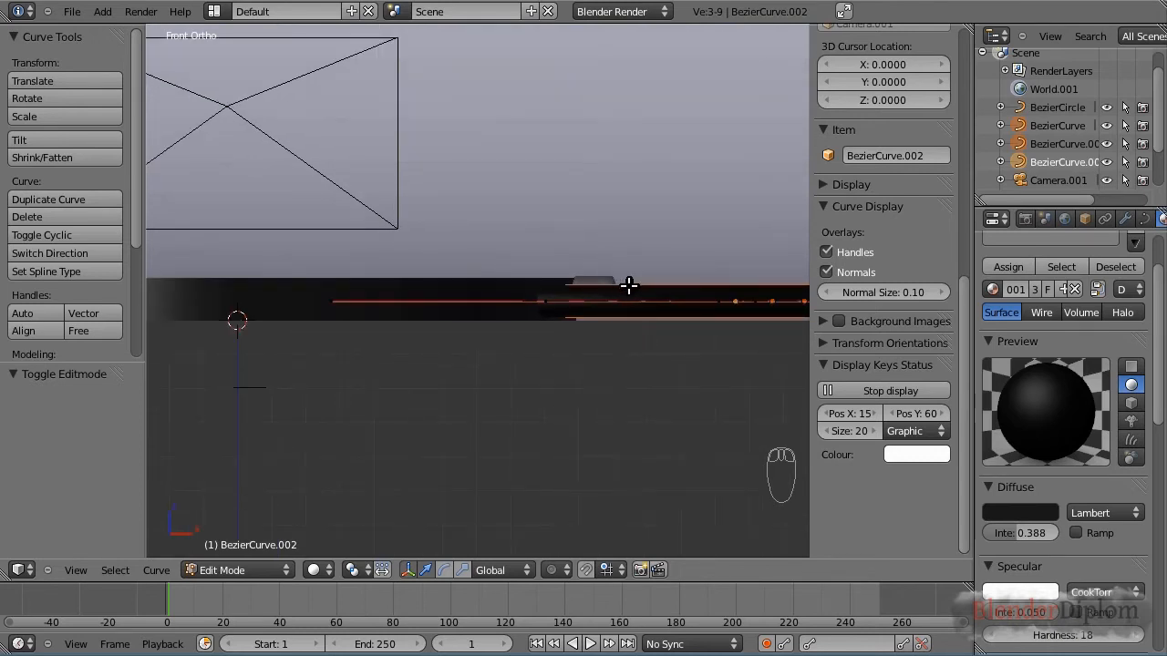
pyautogui.press('KP_7')
pyautogui.scroll(-2, 628, 273)
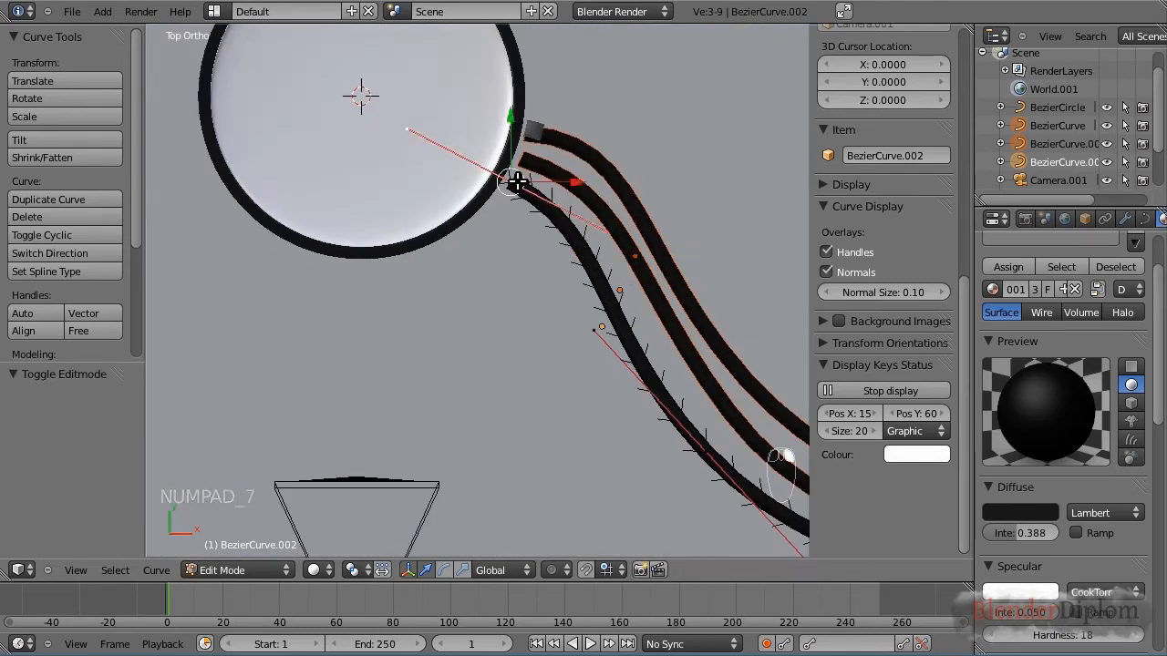
pyautogui.press('a')
pyautogui.press('a')
pyautogui.press('a')
pyautogui.press('a')
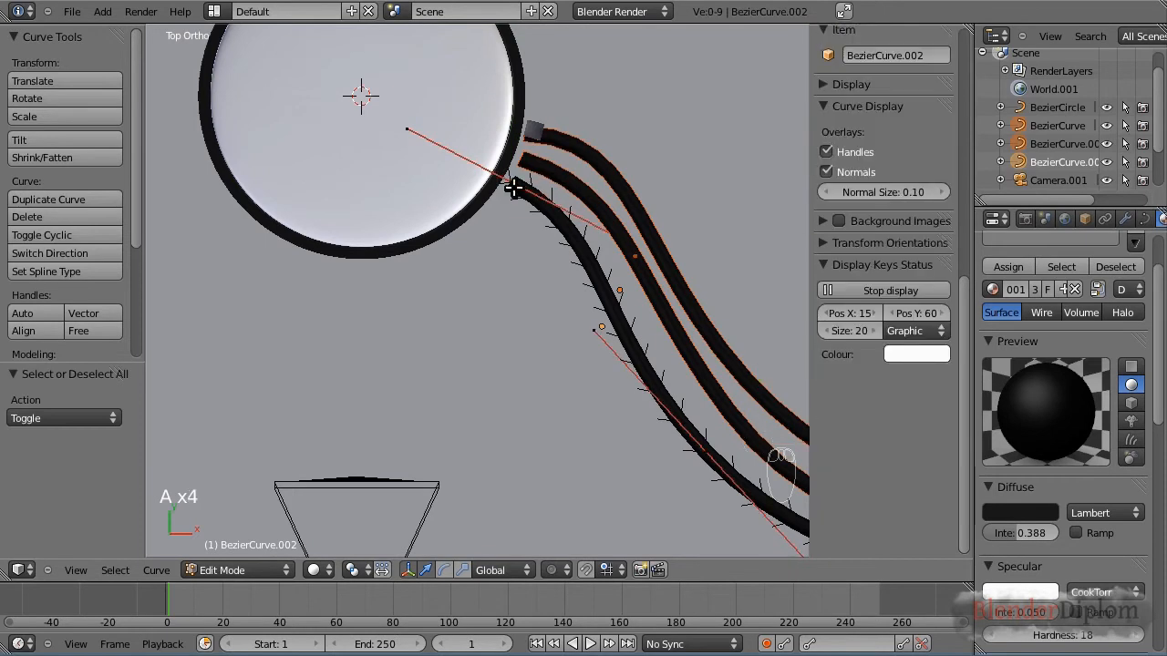
pyautogui.rightClick(508, 182)
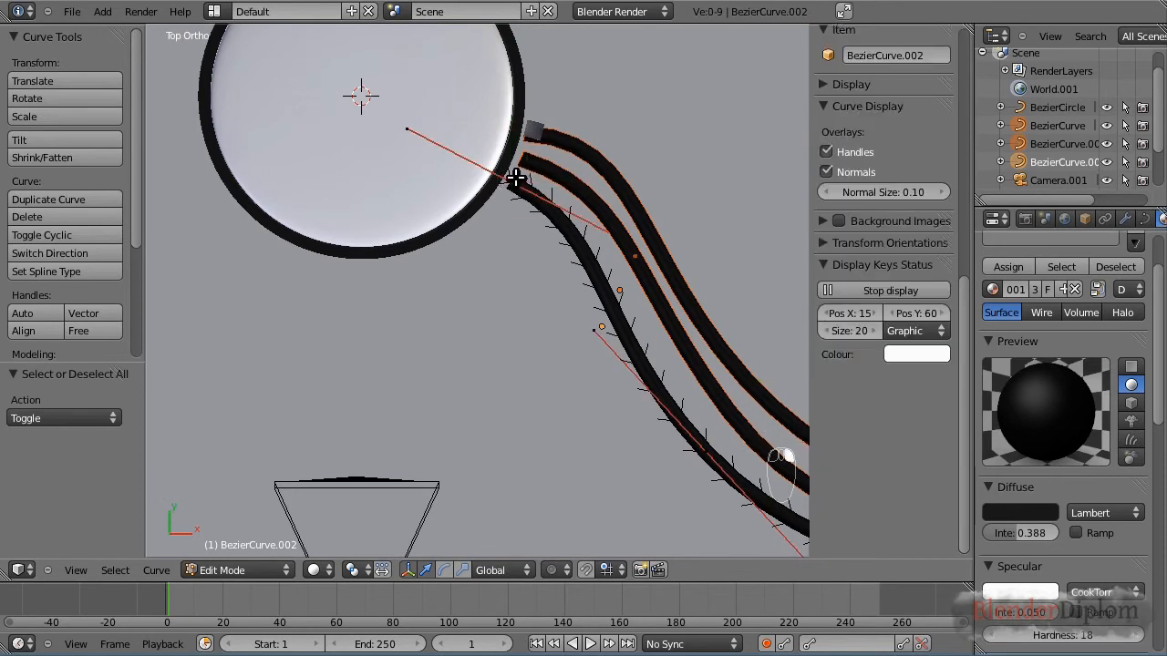
pyautogui.scroll(3, 527, 196)
pyautogui.press('KP_1')
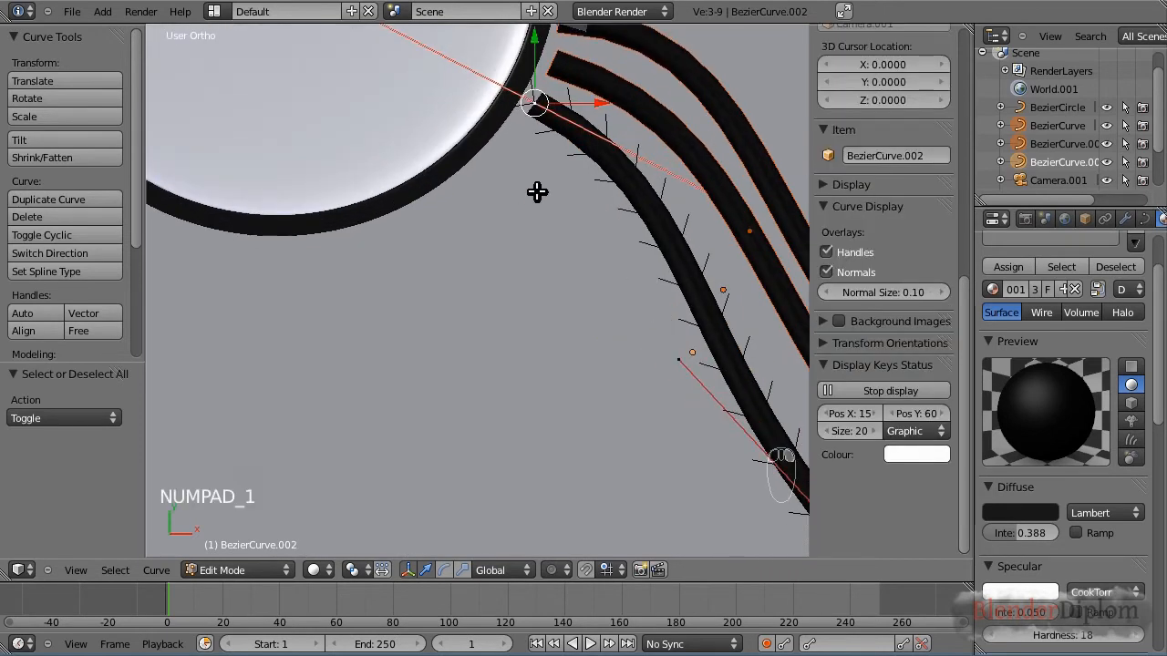
pyautogui.press('g')
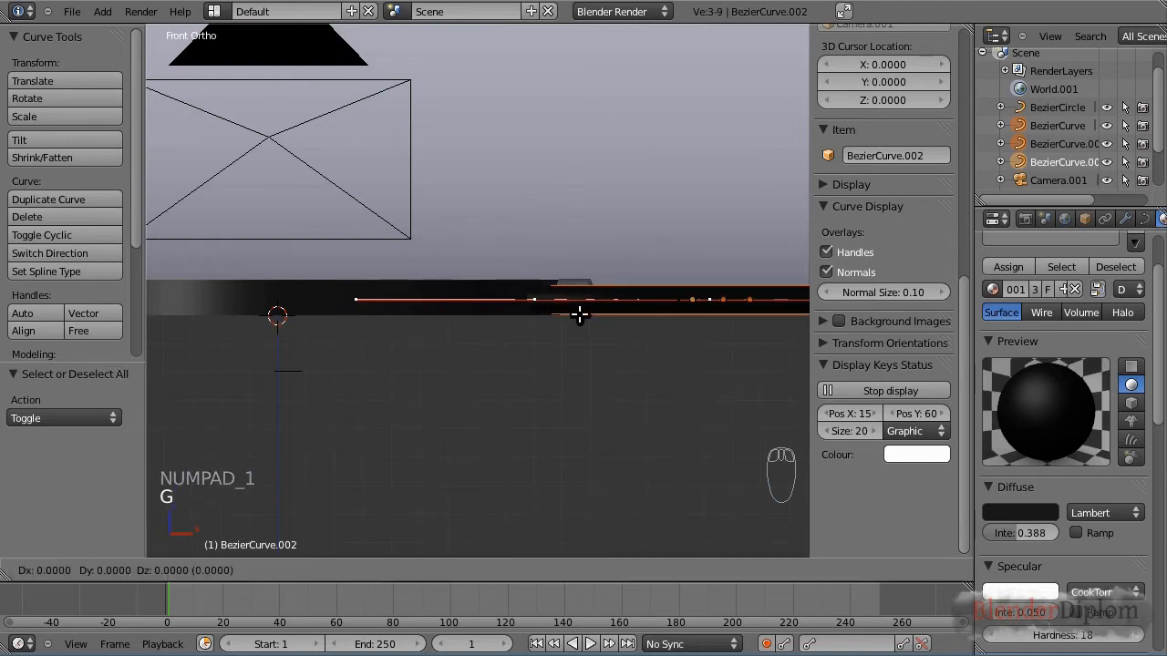
pyautogui.press('z')
pyautogui.click(588, 308)
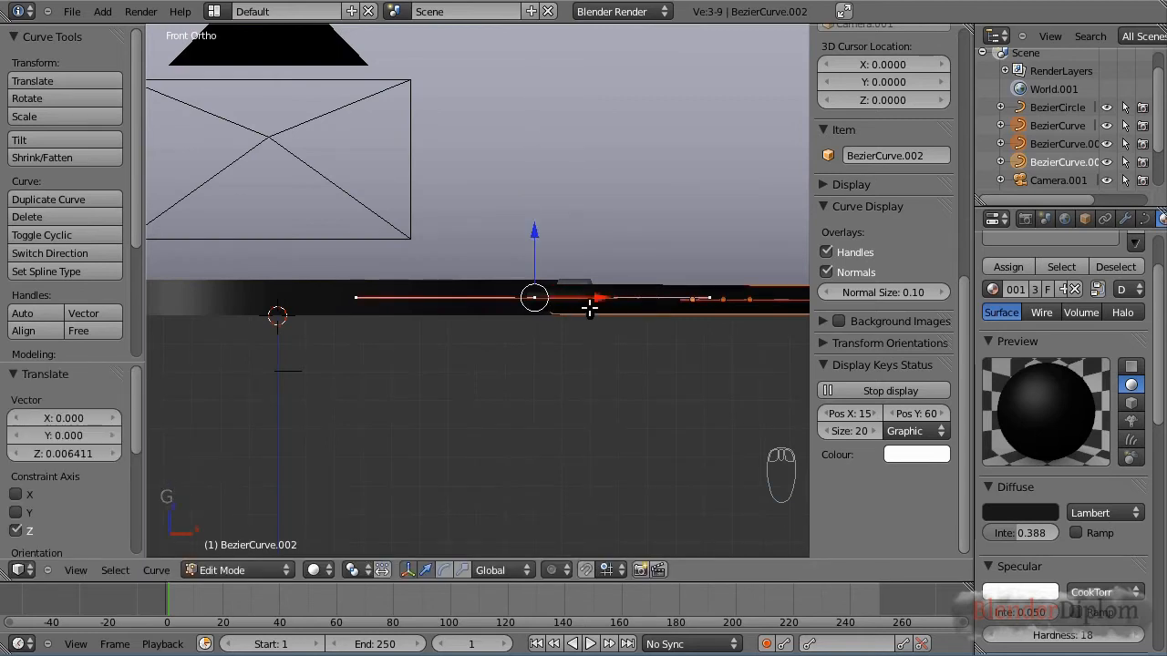
pyautogui.press('Tab')
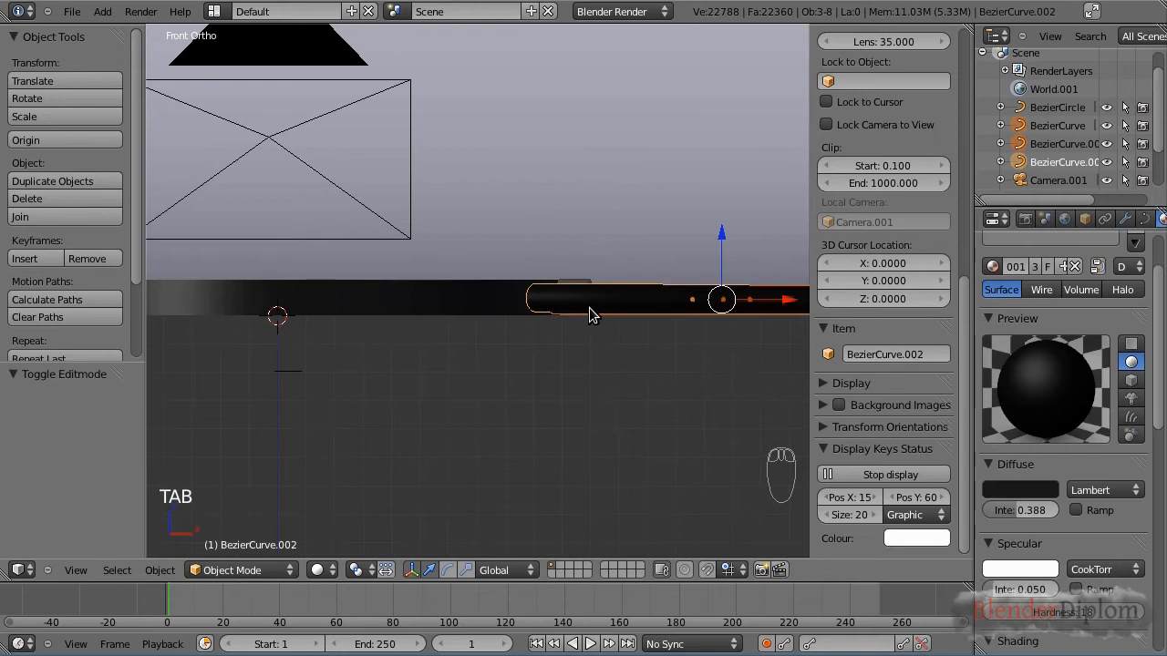
# Raise the middle cable's start point at the disc's rim about 0.008 along the global Z axis.
pyautogui.press('KP_7')
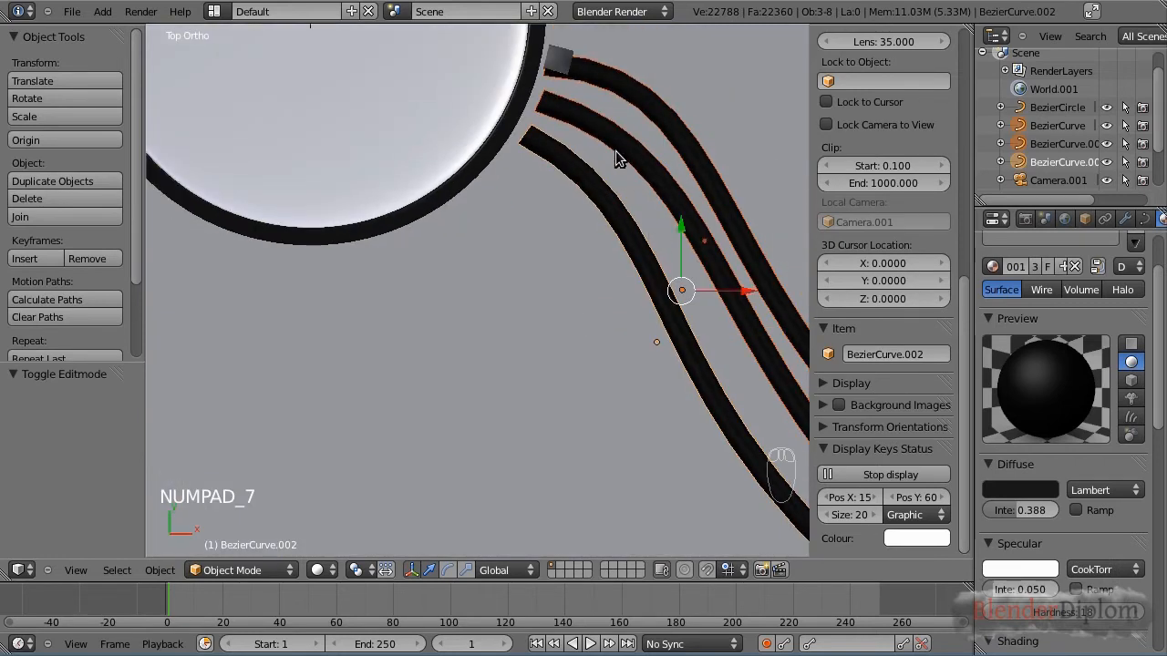
pyautogui.rightClick(615, 157)
pyautogui.press('Tab')
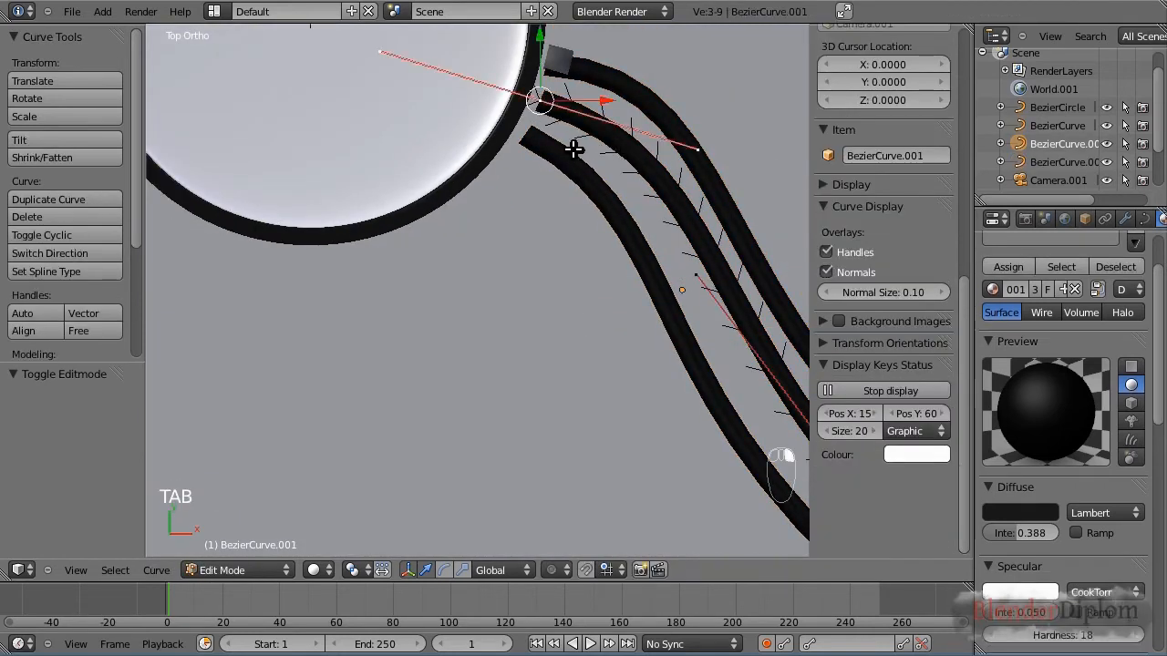
pyautogui.press('KP_1')
pyautogui.press('g')
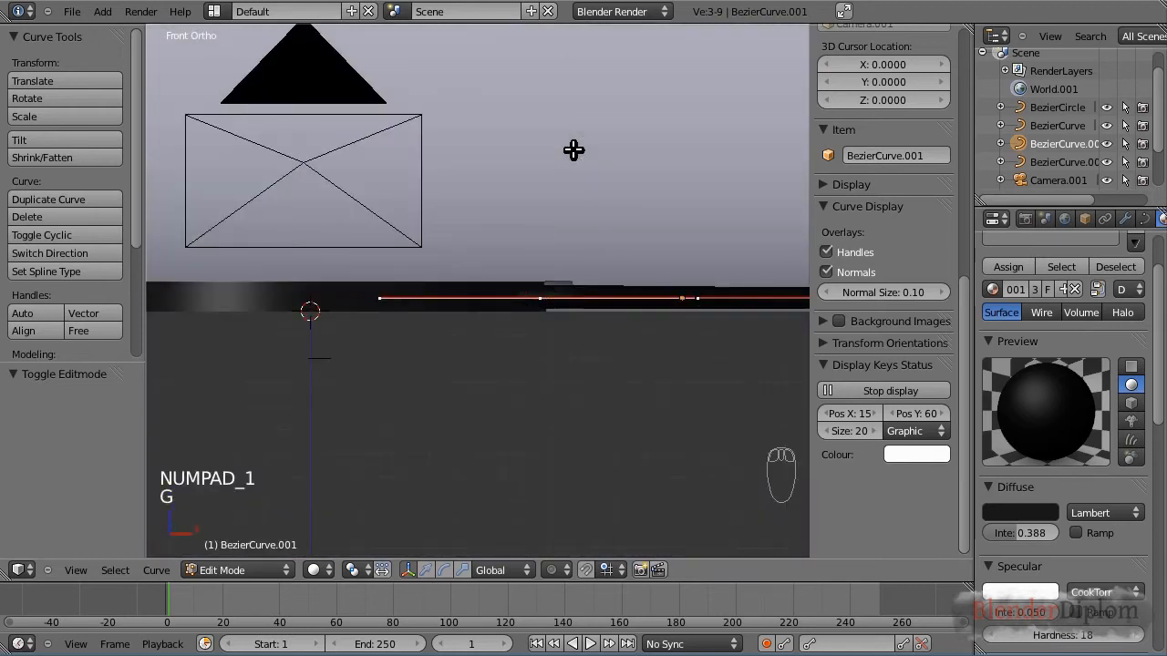
pyautogui.press('z')
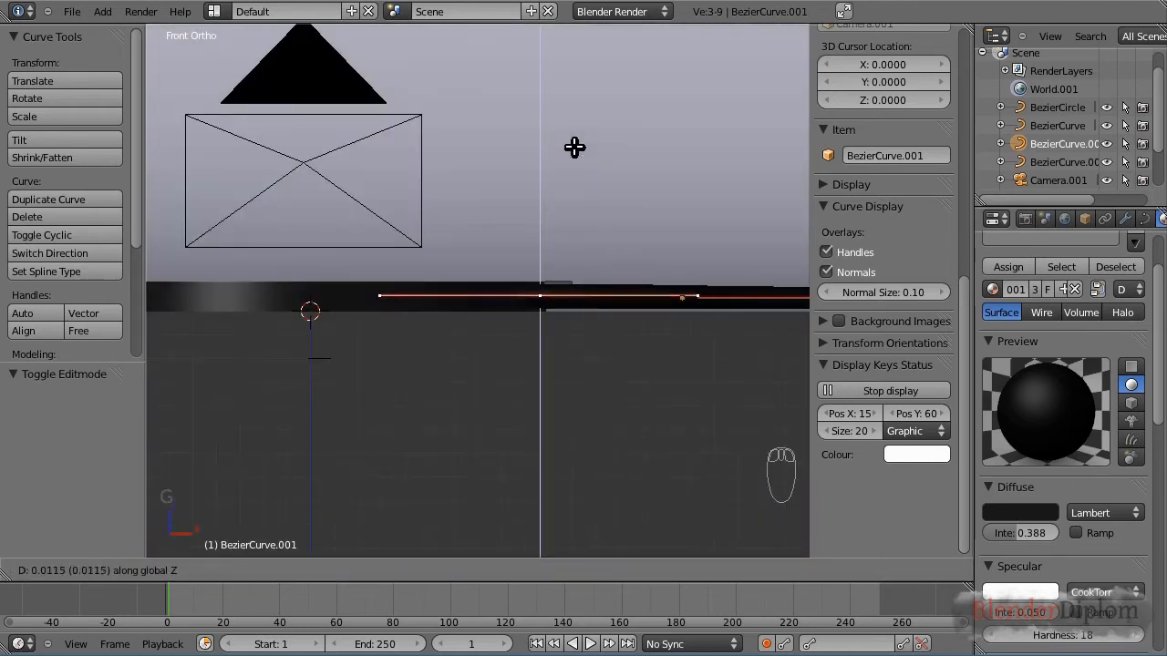
pyautogui.click(576, 150)
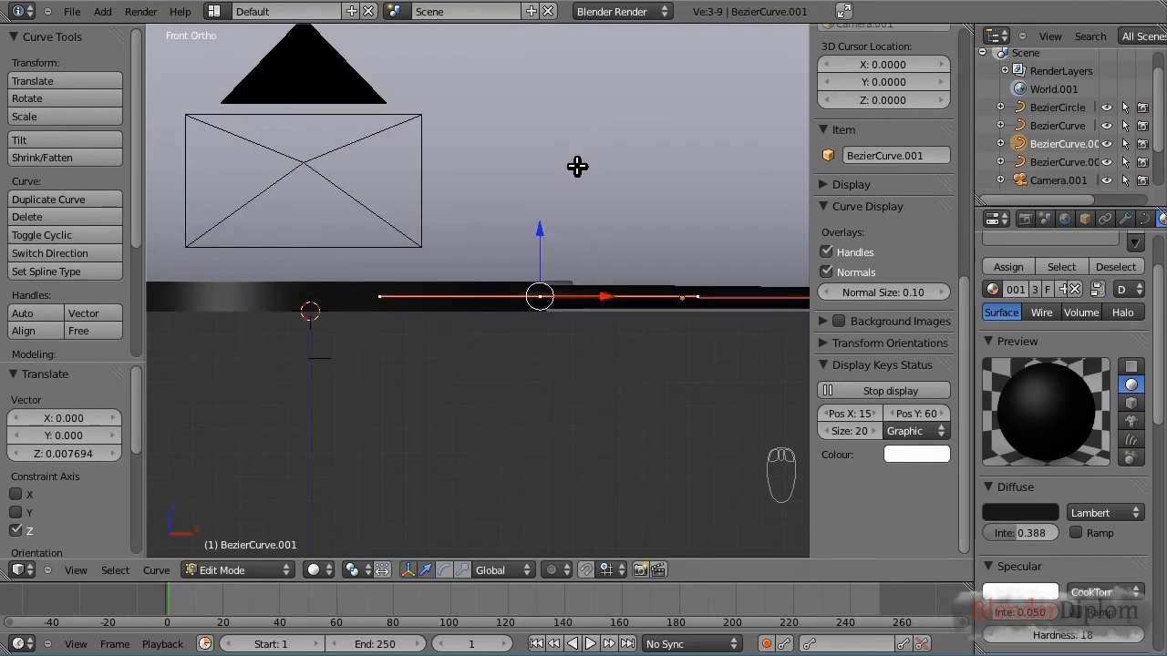
# Raise the uppermost cable's start point at the disc's rim about 0.008 along the global Z axis.
pyautogui.press('KP_7')
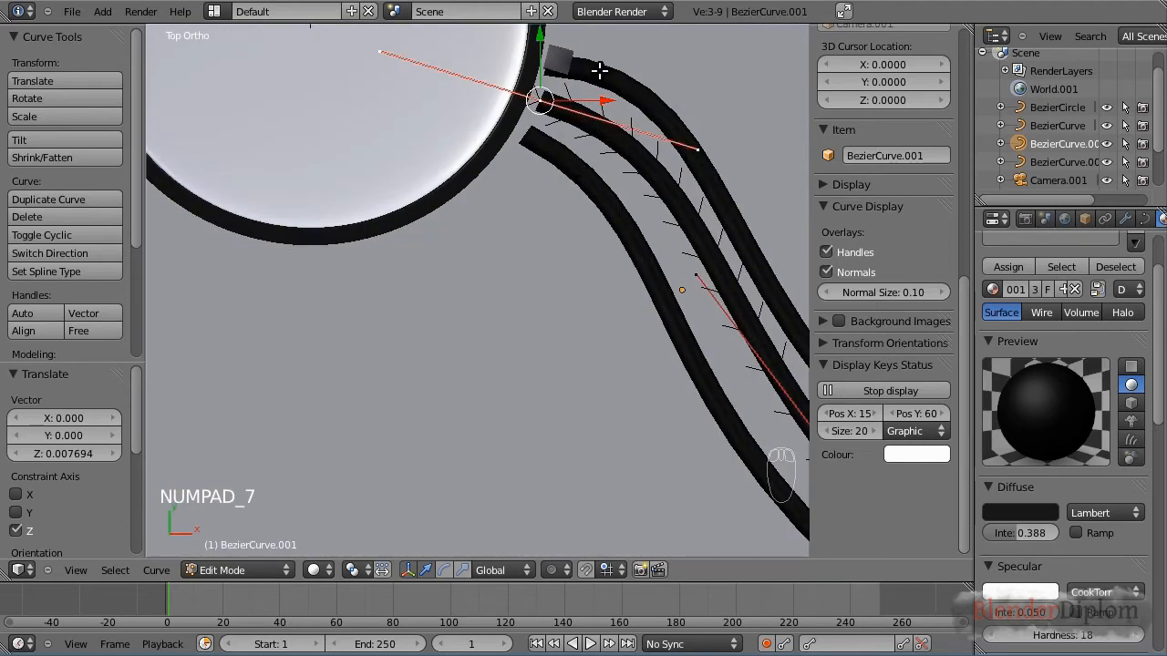
pyautogui.press('Tab')
pyautogui.rightClick(599, 78)
pyautogui.press('Tab')
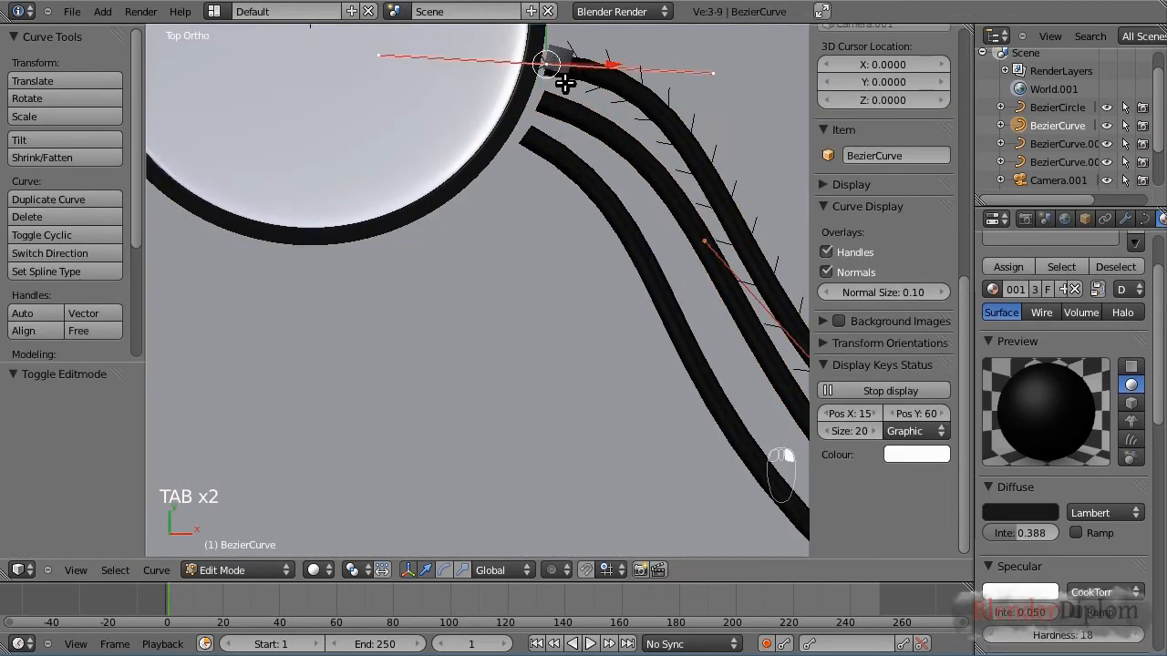
pyautogui.press('KP_1')
pyautogui.press('g')
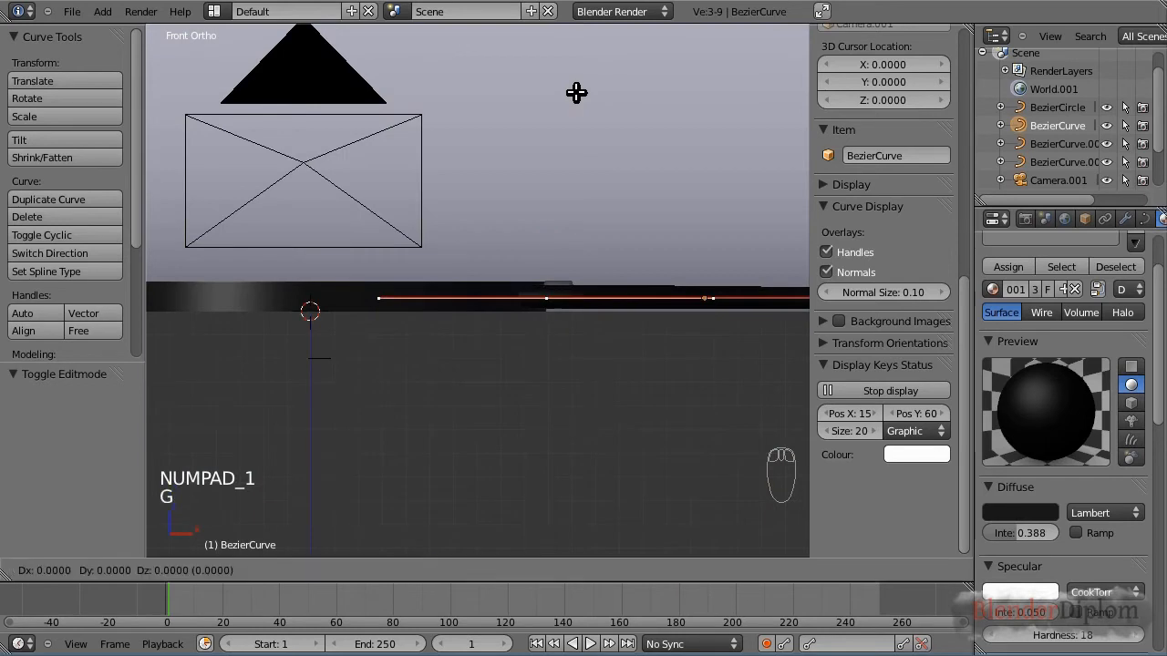
pyautogui.press('z')
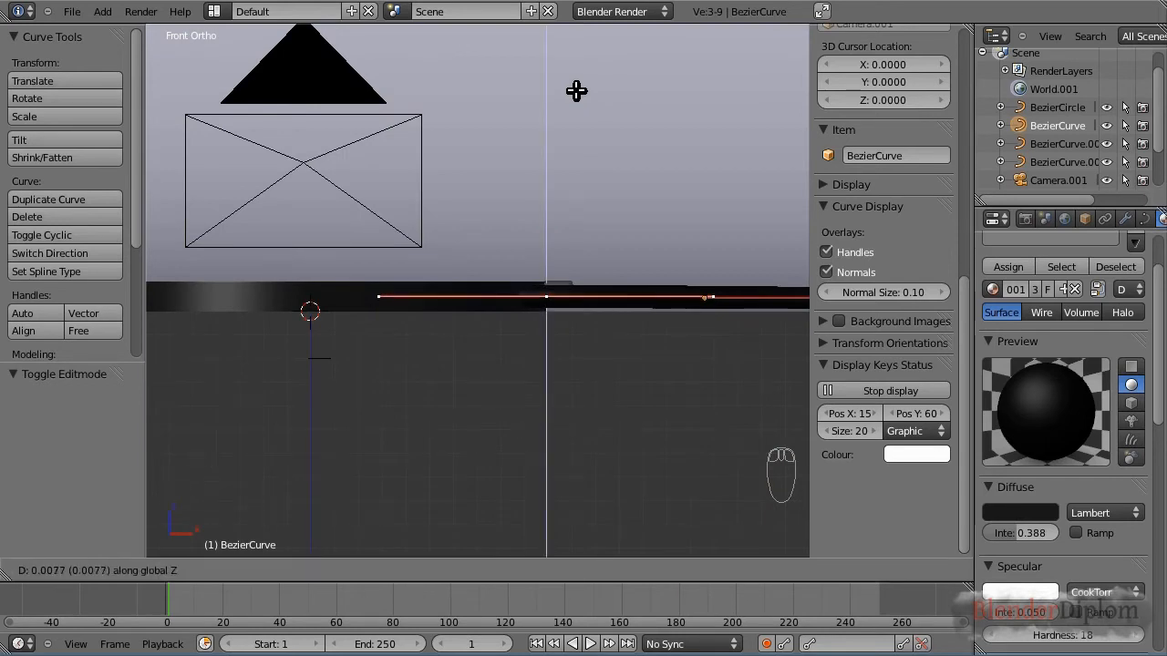
pyautogui.click(577, 92)
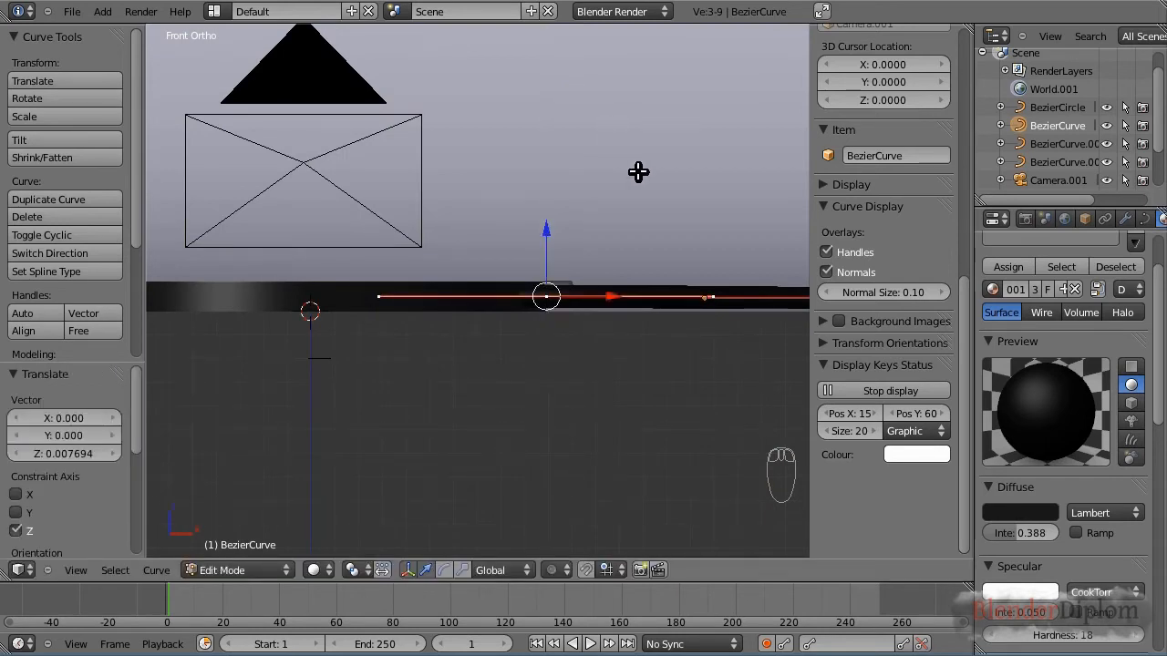
# Move the connector cylinder about X -0.041, Y -0.026 against the disc's rim and rotate it to follow the uppermost cable's end.
pyautogui.press('KP_7')
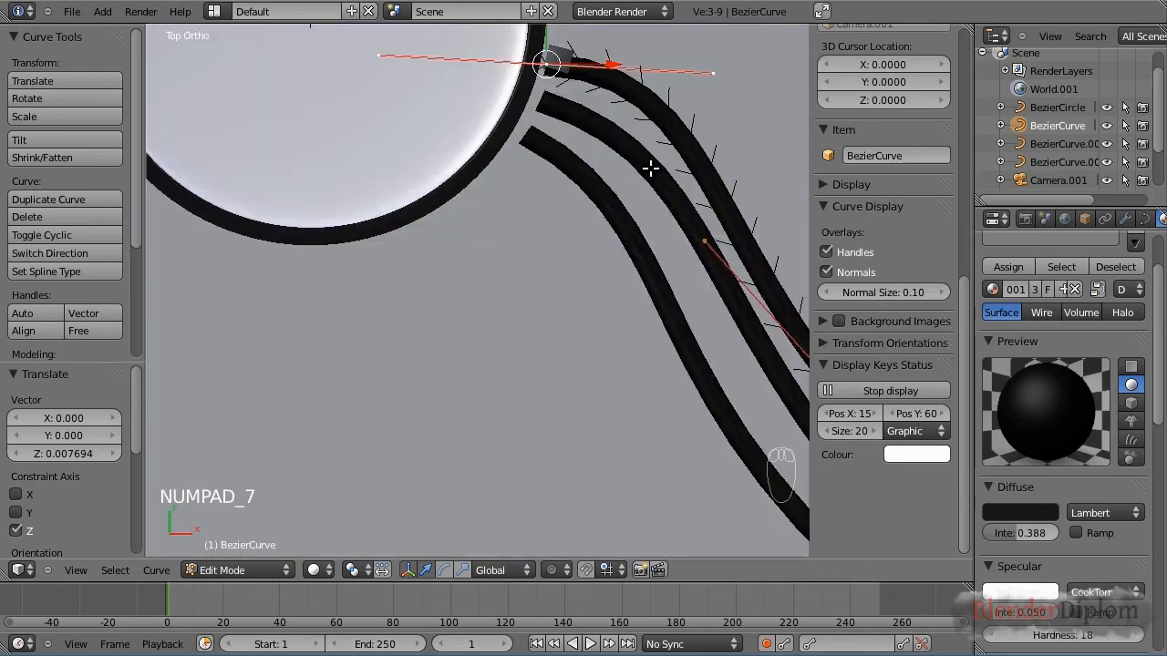
pyautogui.scroll(-4, 633, 165)
pyautogui.scroll(6, 596, 242)
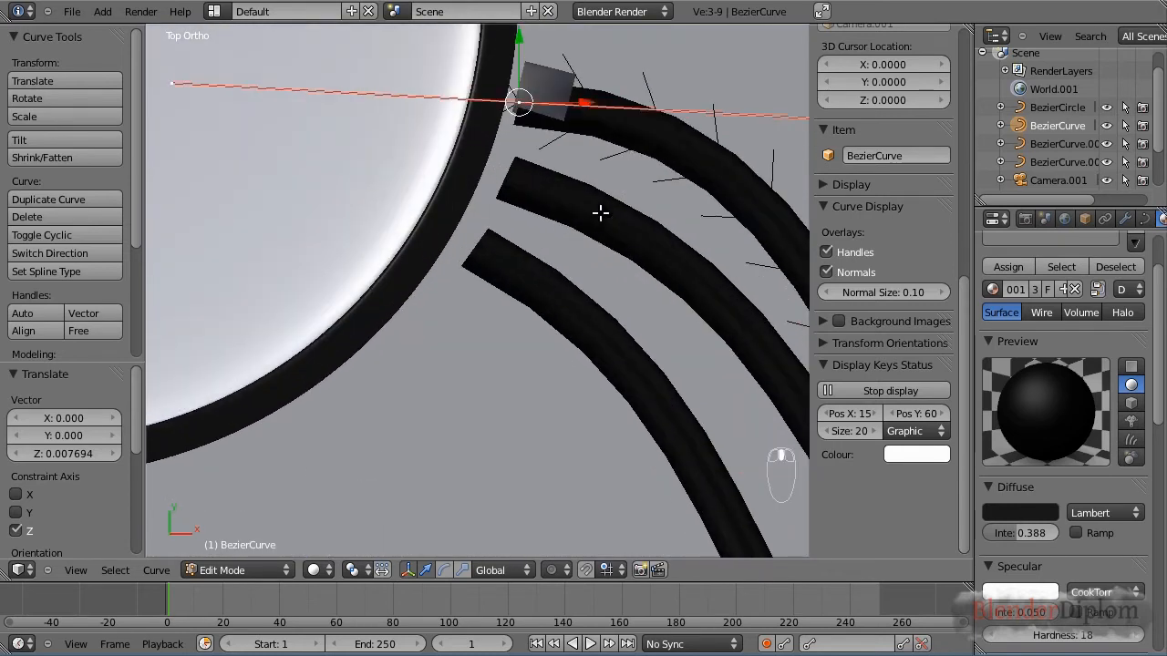
pyautogui.press('Tab')
pyautogui.rightClick(545, 95)
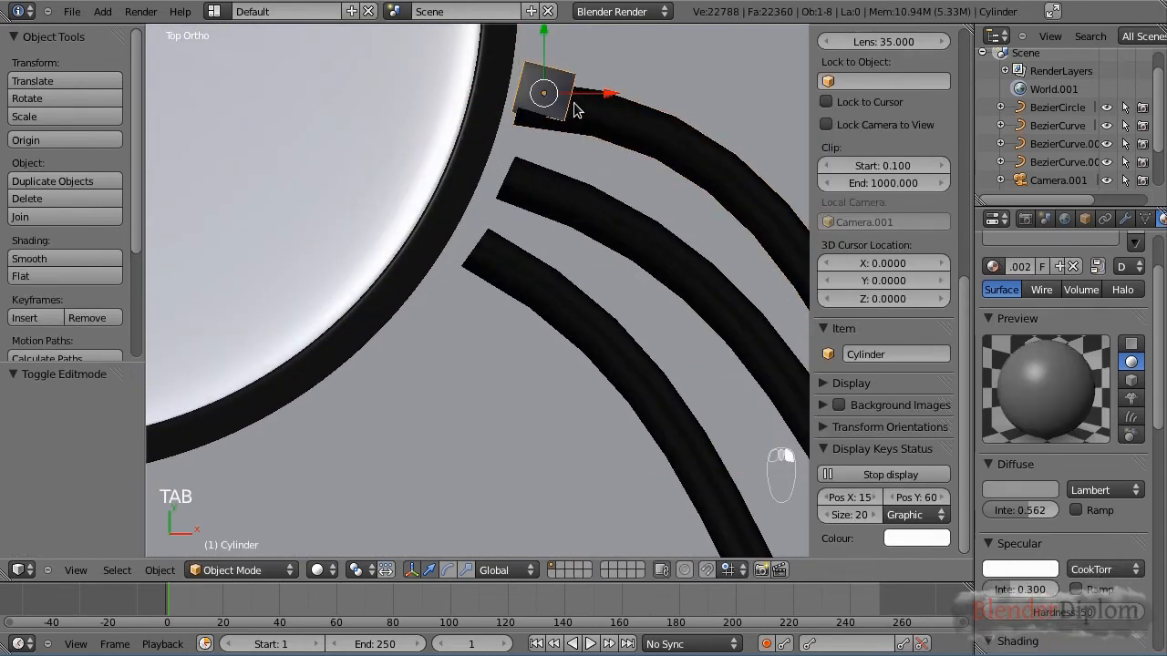
pyautogui.press('g')
pyautogui.click(549, 124)
pyautogui.press('r')
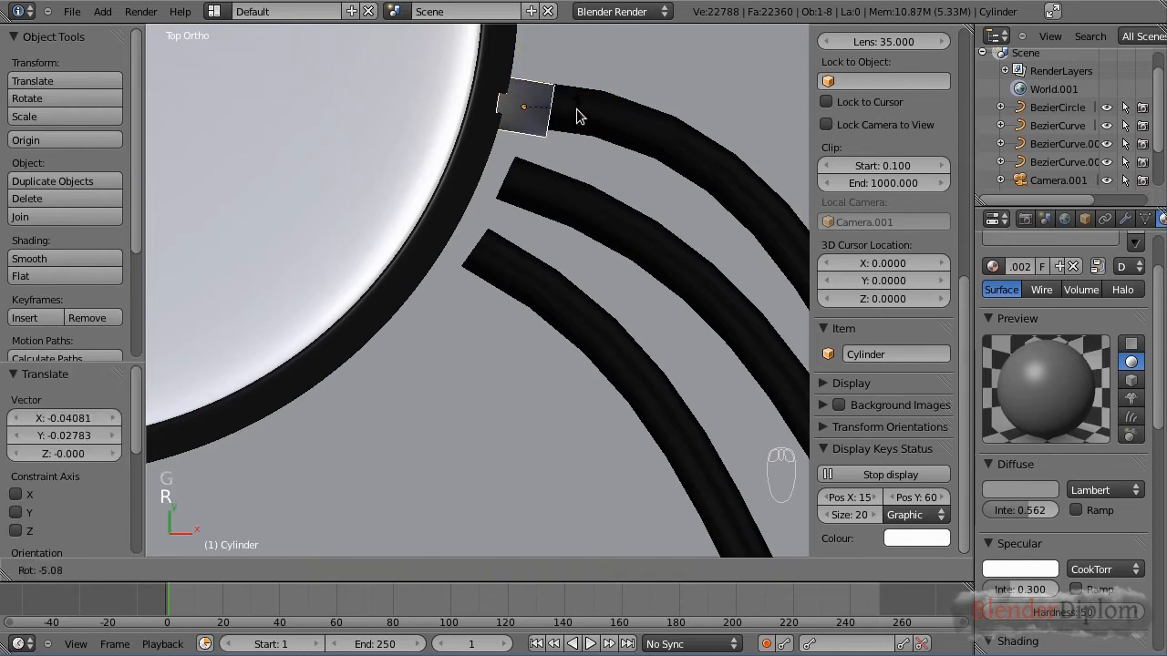
pyautogui.click(577, 103)
pyautogui.press('g')
pyautogui.click(577, 102)
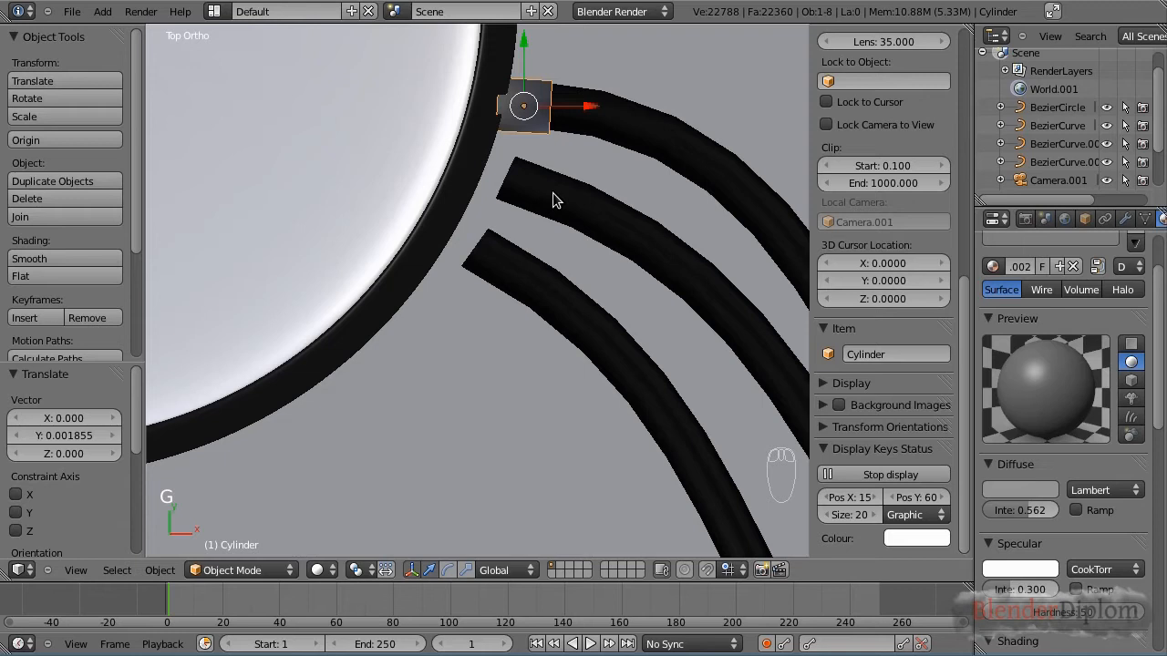
# Shift the cylinder about Y 0.009, Z -0.013 in the right orthographic view to centre it on the uppermost cable.
pyautogui.press('KP_3')
pyautogui.press('g')
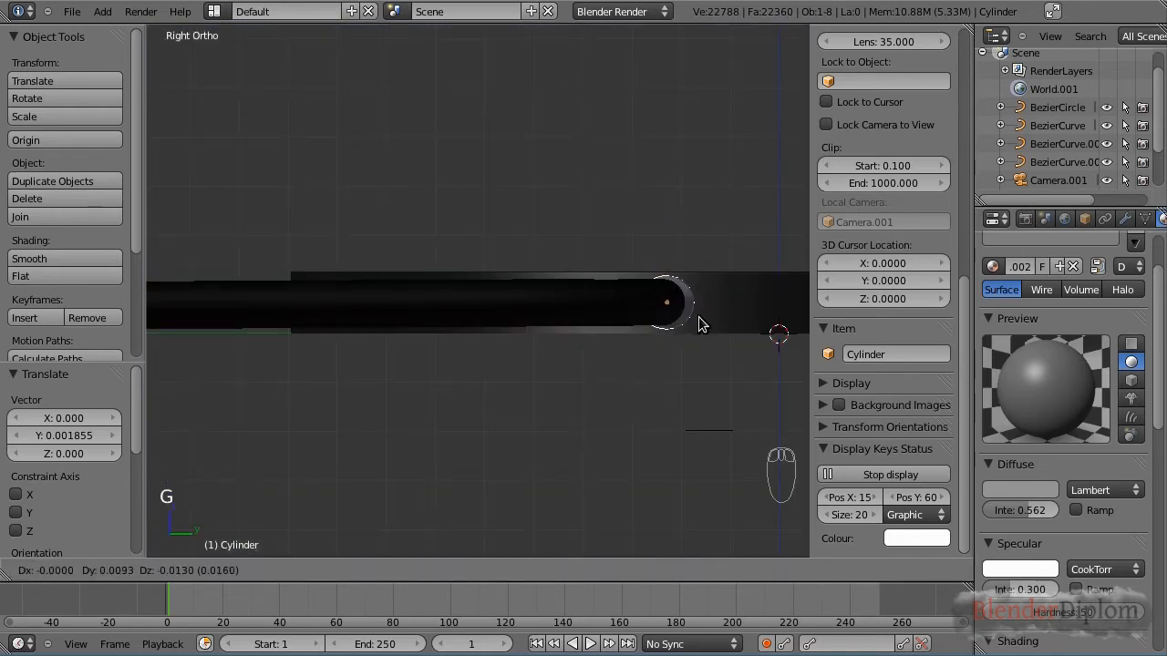
pyautogui.click(698, 323)
# Rotate the cylinder twice by about 1.7° in the top view and nudge it into line with the uppermost cable's end.
pyautogui.press('KP_7')
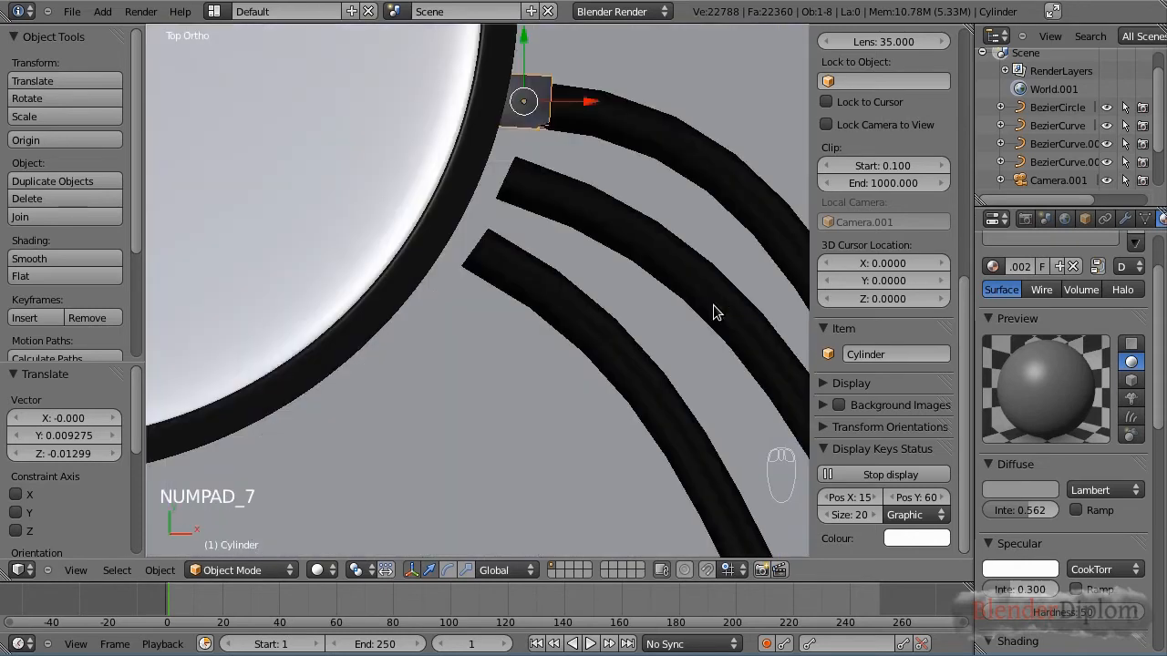
pyautogui.click(578, 125)
pyautogui.press('r')
pyautogui.click(584, 113)
pyautogui.press('g')
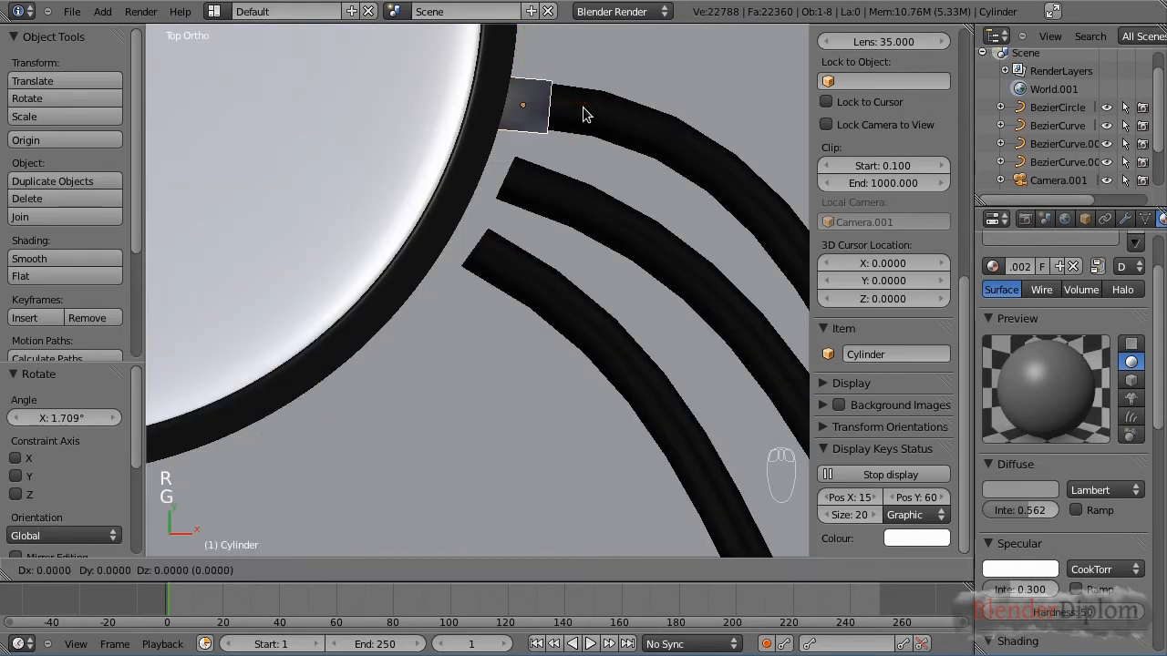
pyautogui.click(583, 104)
pyautogui.press('r')
pyautogui.click(583, 105)
pyautogui.press('g')
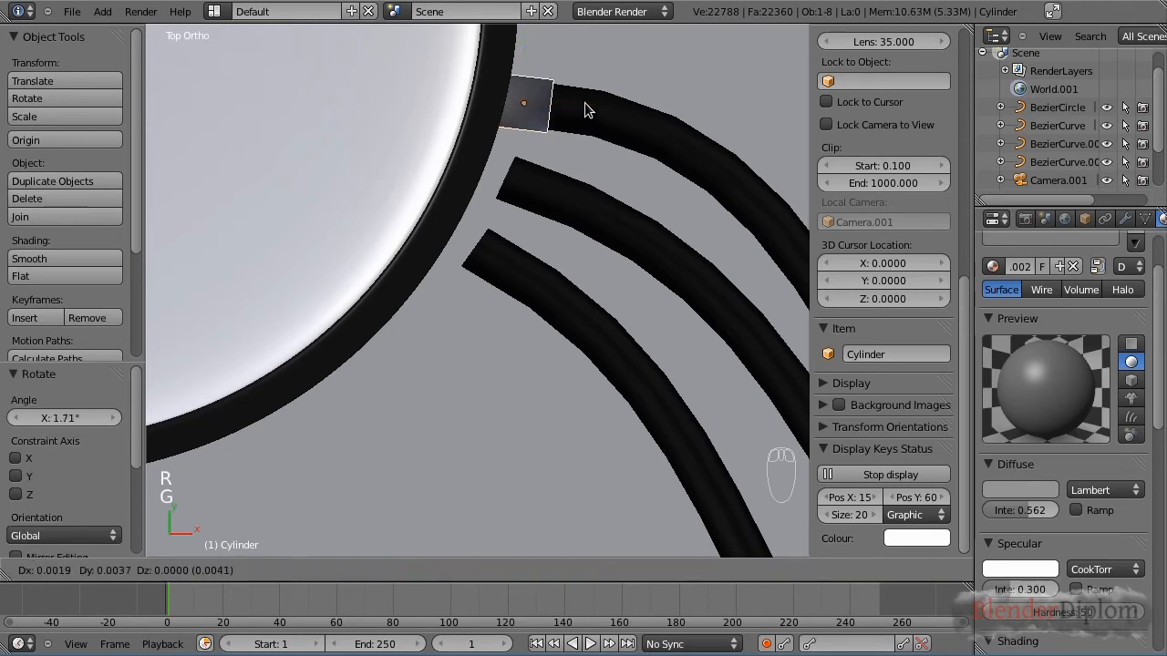
pyautogui.click(583, 105)
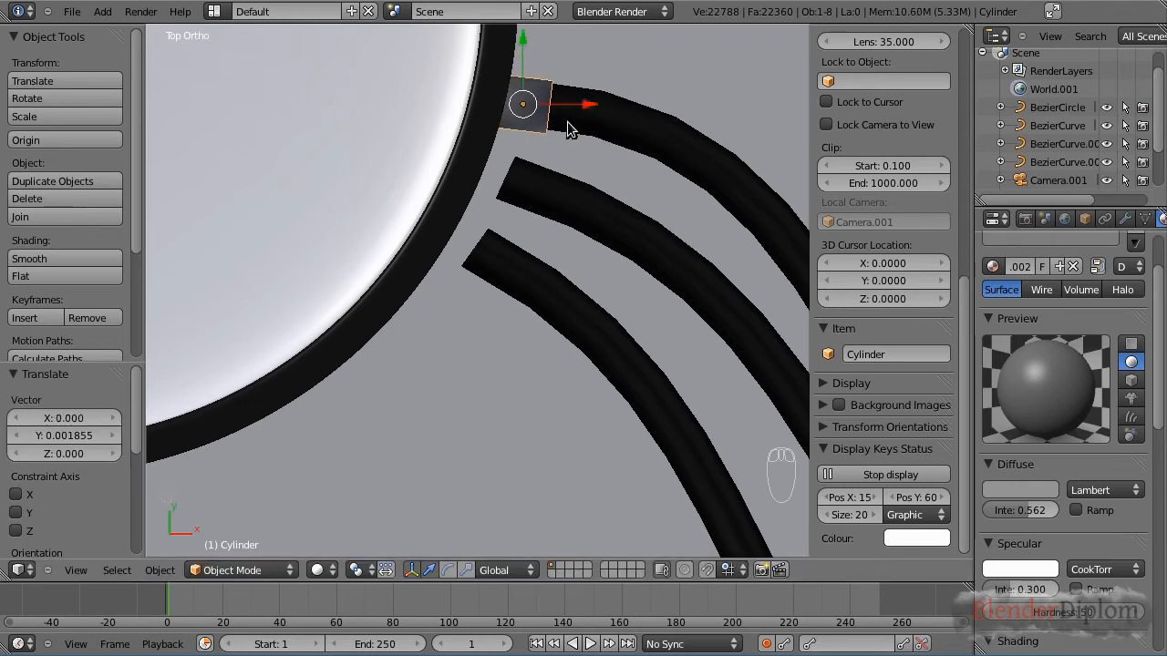
# Duplicate the cylinder onto the middle cable's start, offset about X -0.045, Y -0.149, and rotate it about 12.6° to match the cable.
pyautogui.hotkey('shift', 'd')
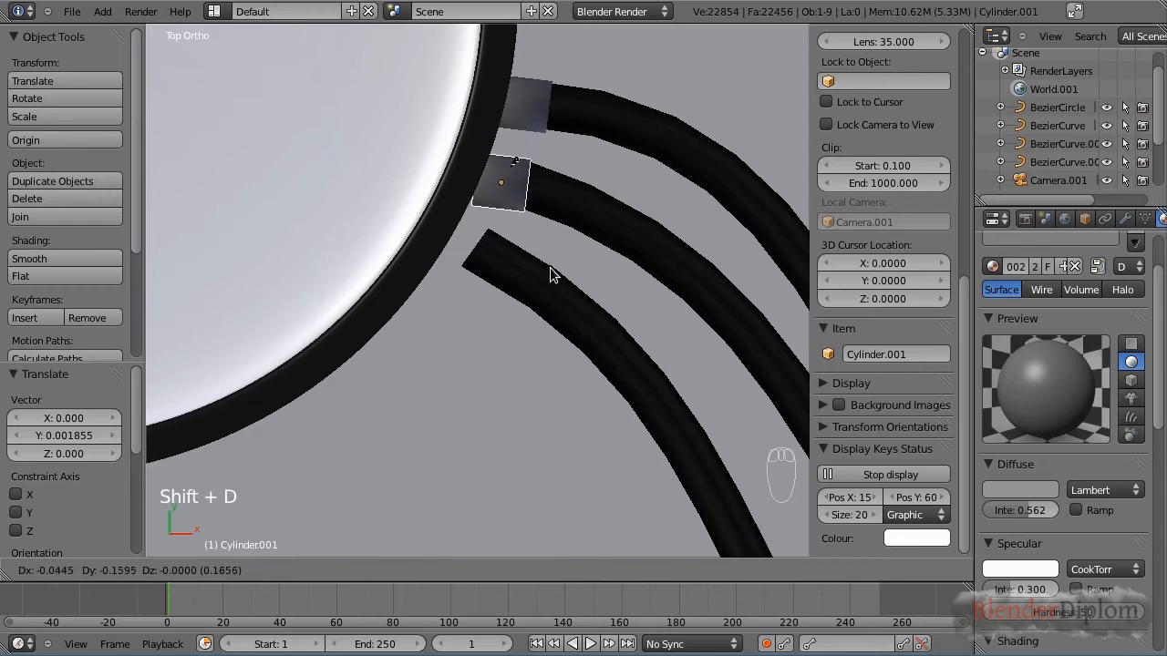
pyautogui.click(550, 268)
pyautogui.press('r')
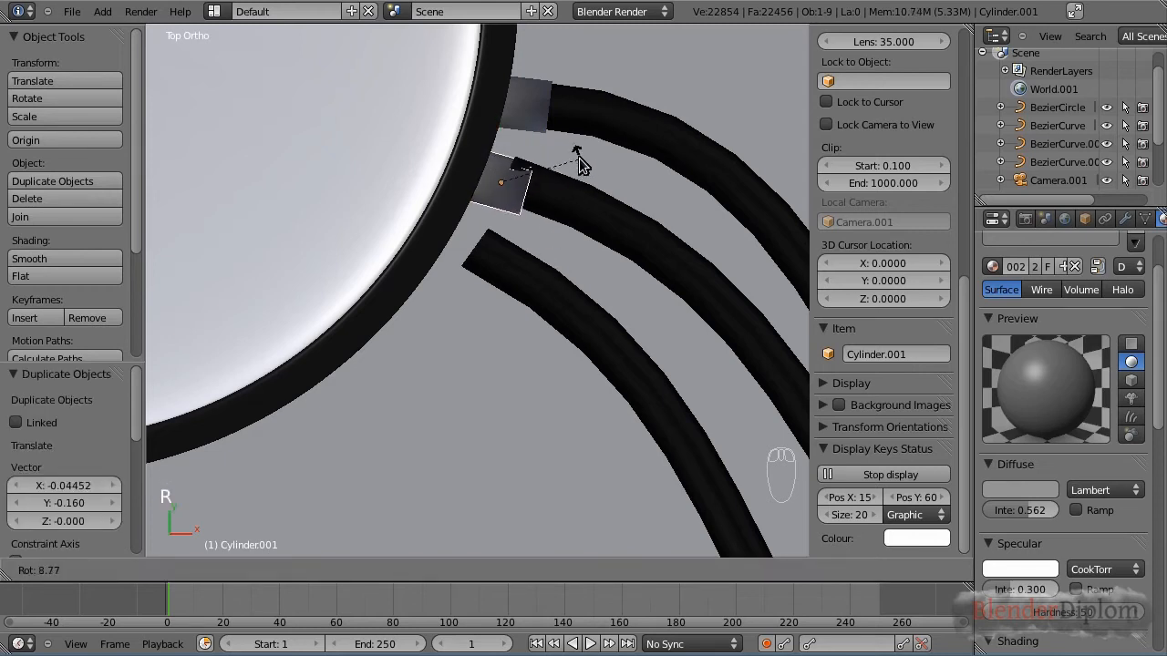
pyautogui.click(577, 167)
pyautogui.press('g')
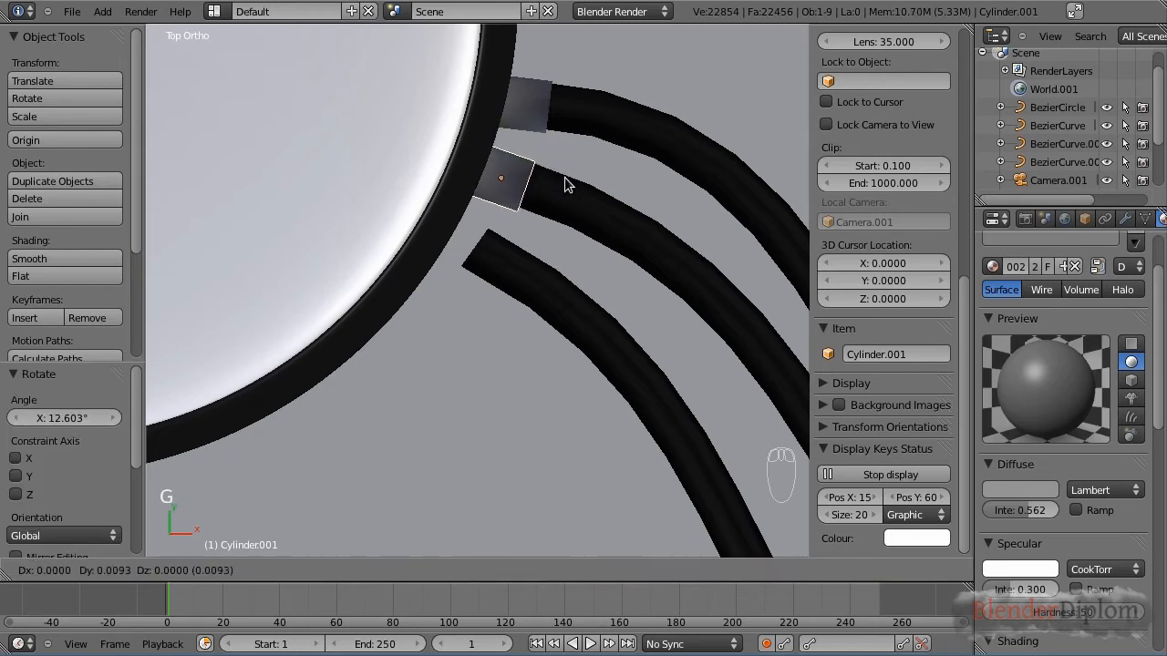
pyautogui.click(564, 176)
# Duplicate the middle connector onto the lowermost cable's start, offset about X -0.069, Y -0.135, and rotate it to match the cable.
pyautogui.hotkey('shift', 'd')
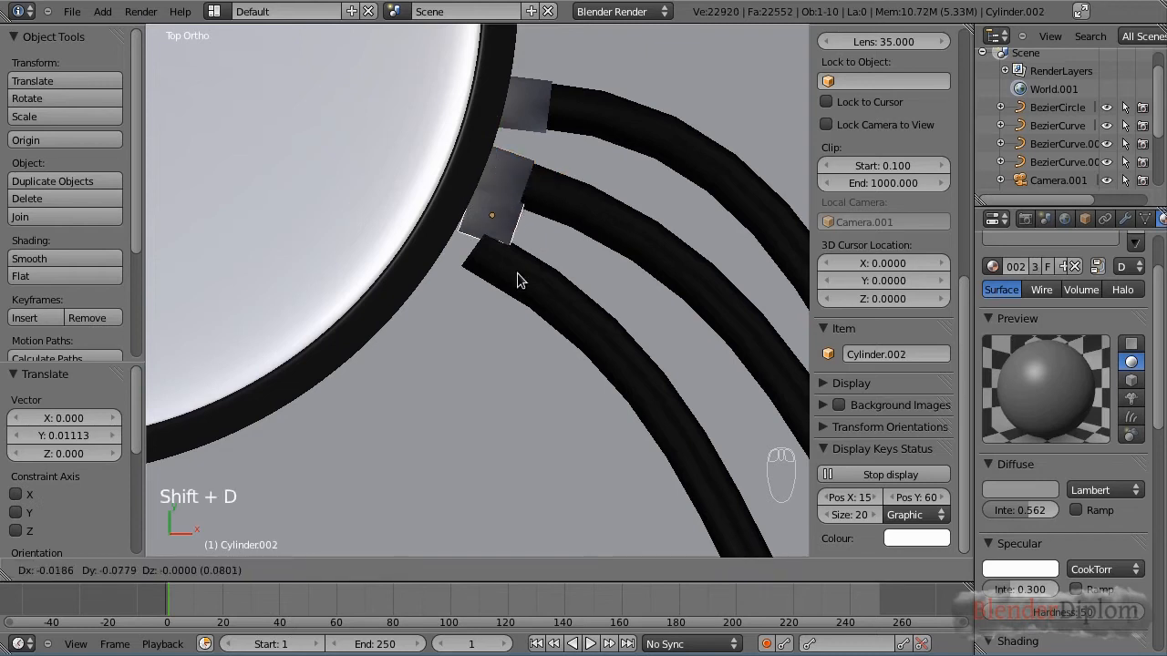
pyautogui.click(493, 296)
pyautogui.press('r')
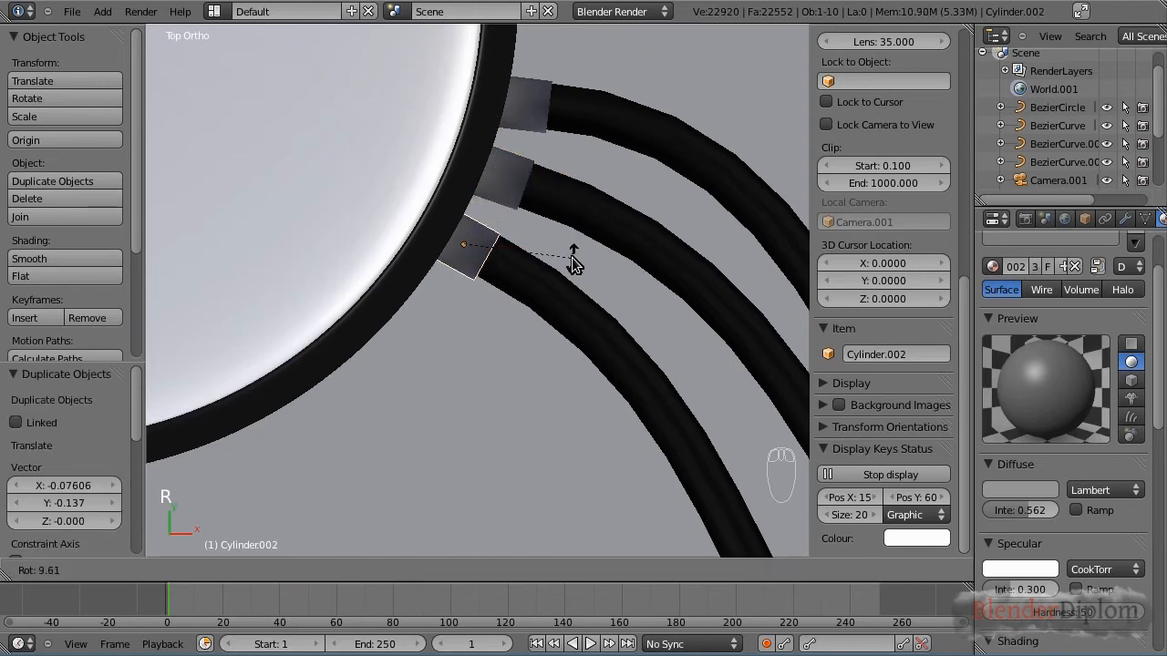
pyautogui.click(572, 257)
pyautogui.press('g')
pyautogui.click(575, 256)
pyautogui.press('r')
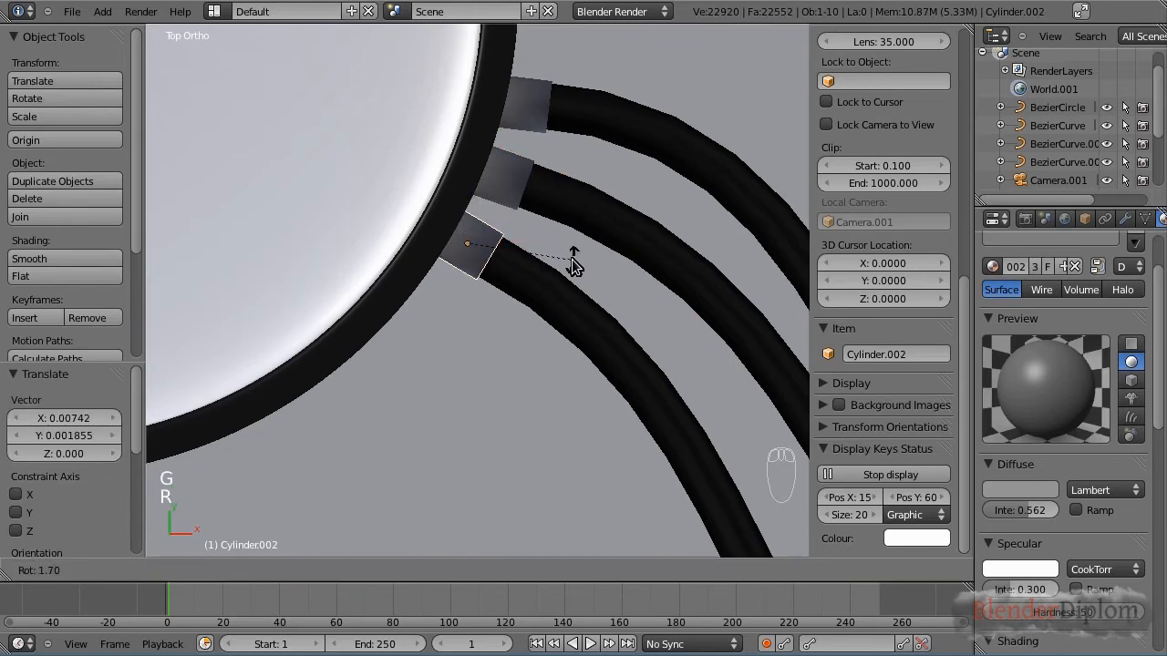
pyautogui.click(572, 264)
# Render the scene from the camera view to check the connectors, and close the render result.
pyautogui.press('KP_0')
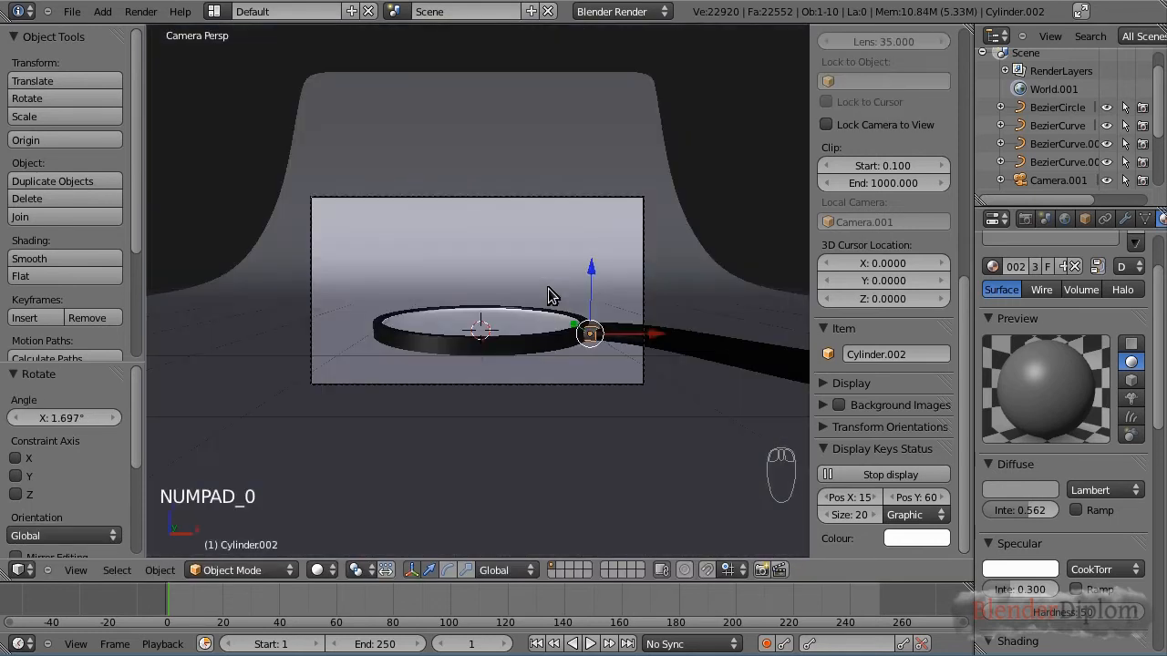
pyautogui.press('Tab')
pyautogui.press('Tab')
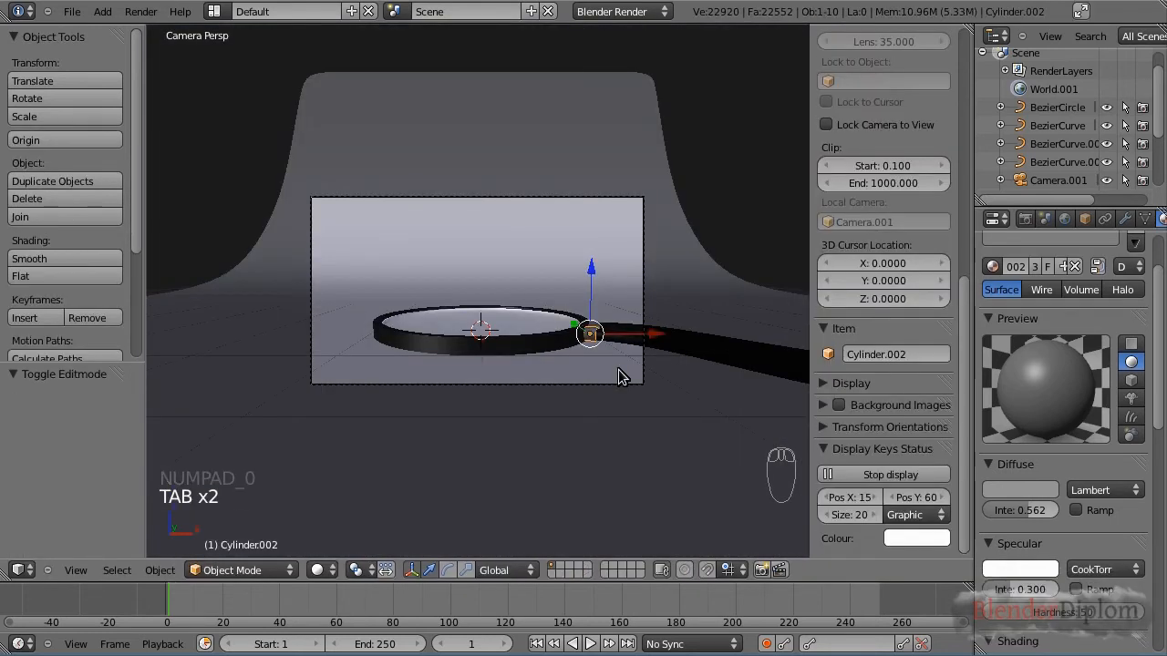
pyautogui.press('F12')
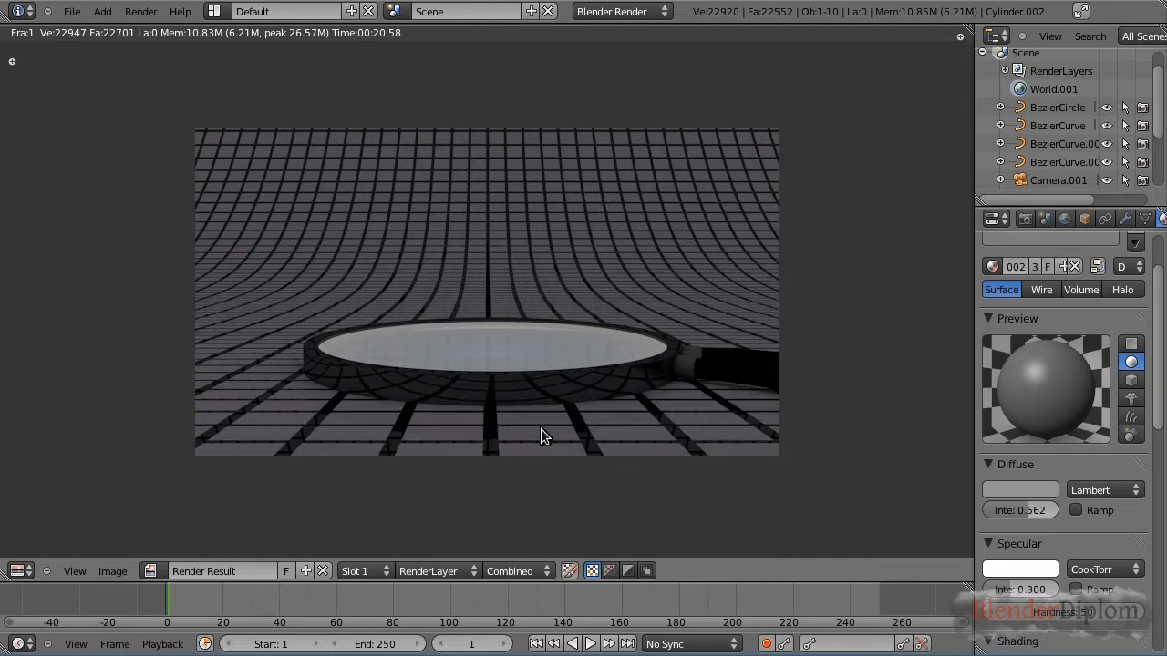
pyautogui.press('Escape')
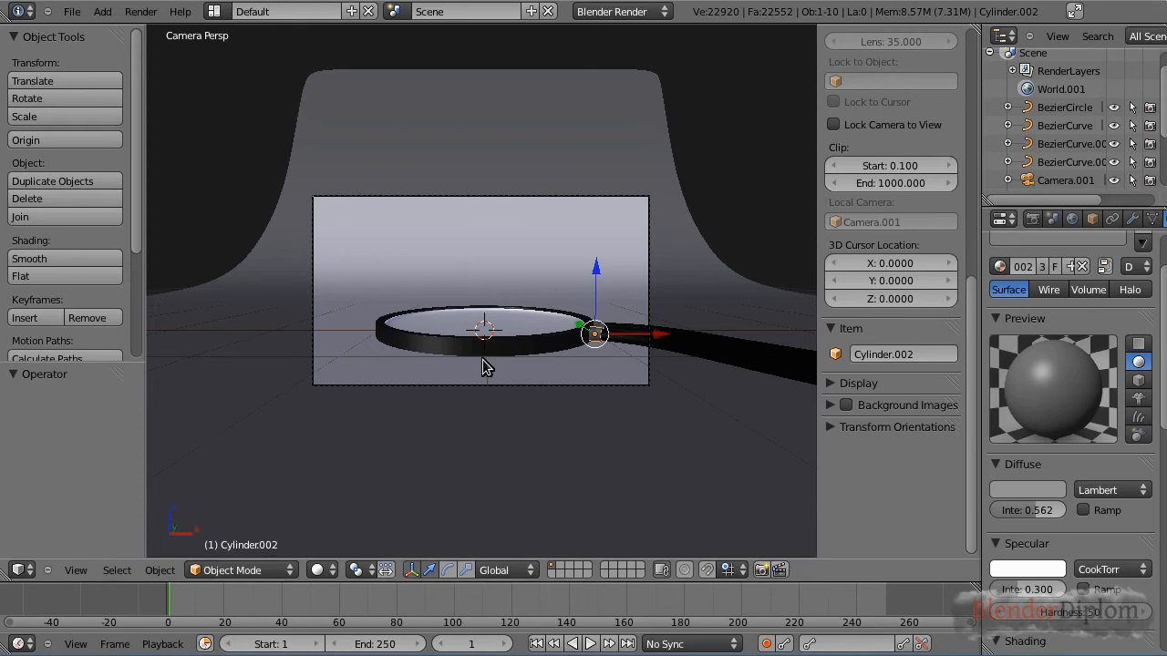
# Add a mesh plane at the disc's centre and rotate it 90° about the global X axis.
pyautogui.hotkey('shift', 'a')
pyautogui.moveTo(471, 228)
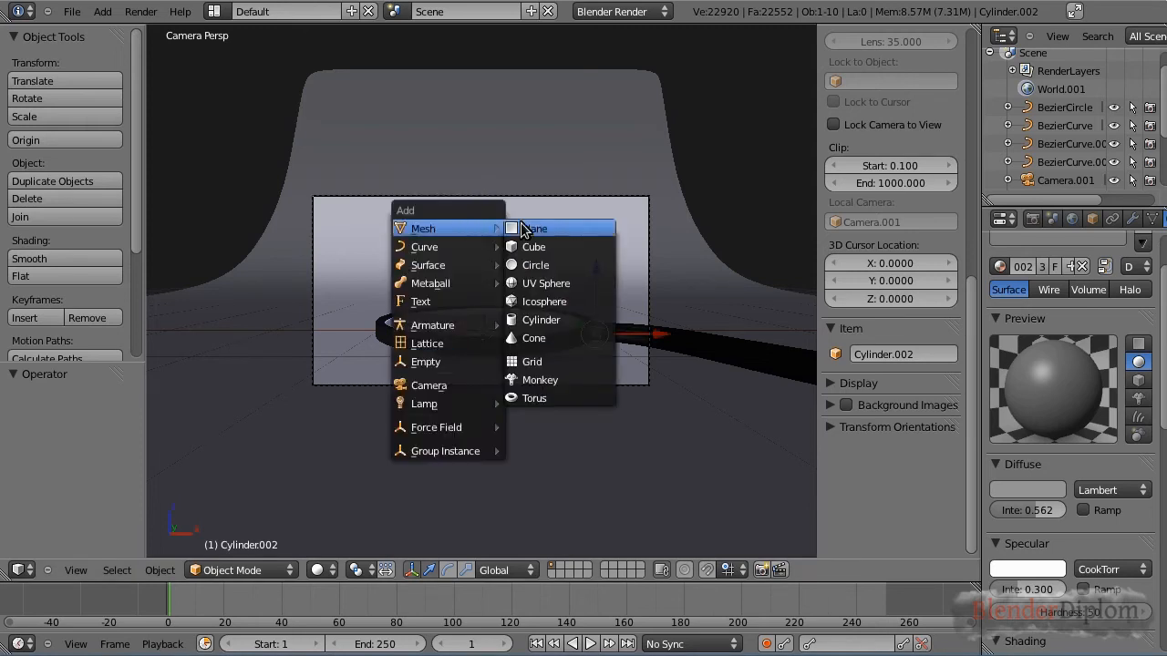
pyautogui.click(529, 228)
pyautogui.press('r')
pyautogui.press('x')
pyautogui.press('9')
pyautogui.press('0')
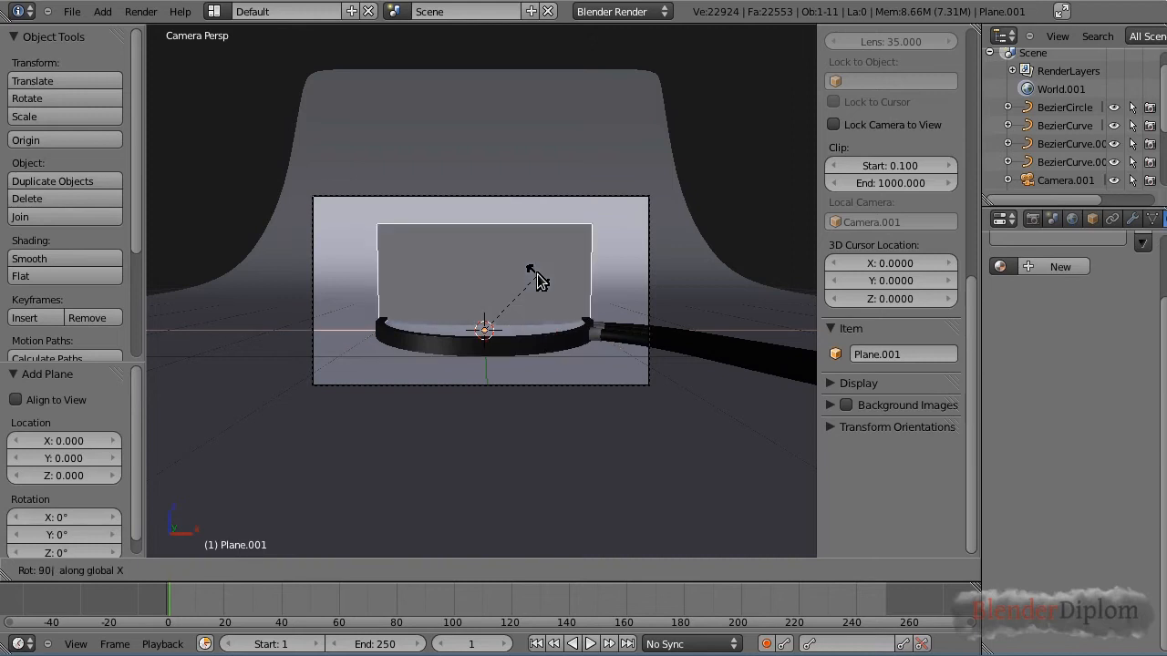
pyautogui.press('Return')
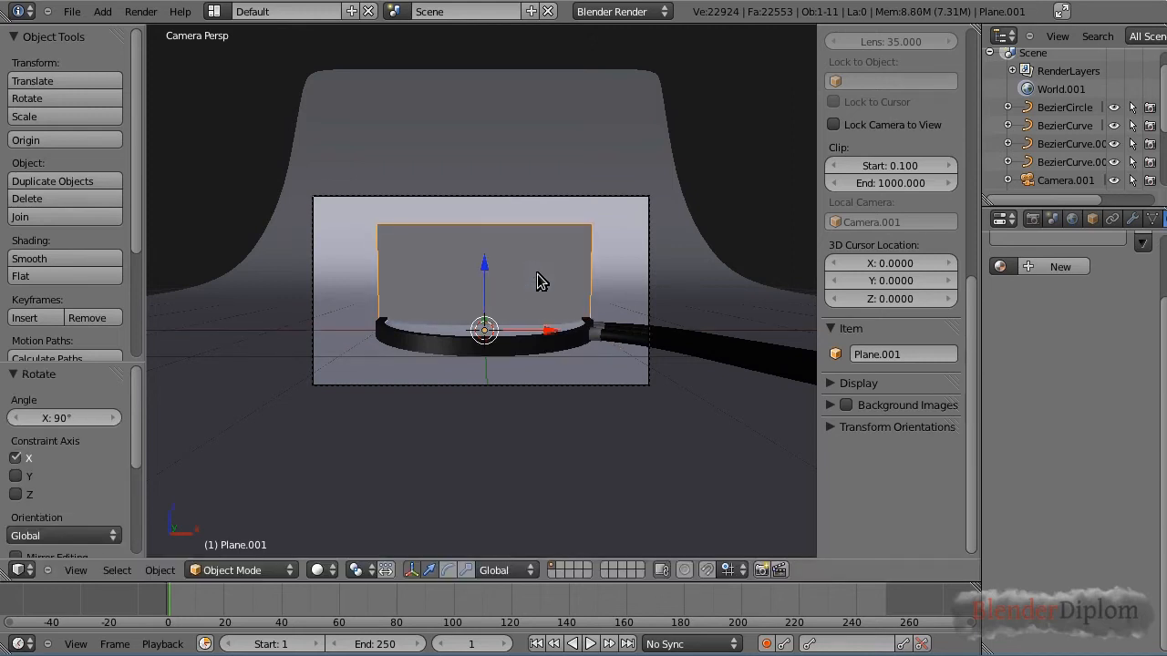
# Raise the upright plane about 1.072 along the global Z axis so it stands on the disc.
pyautogui.press('g')
pyautogui.press('z')
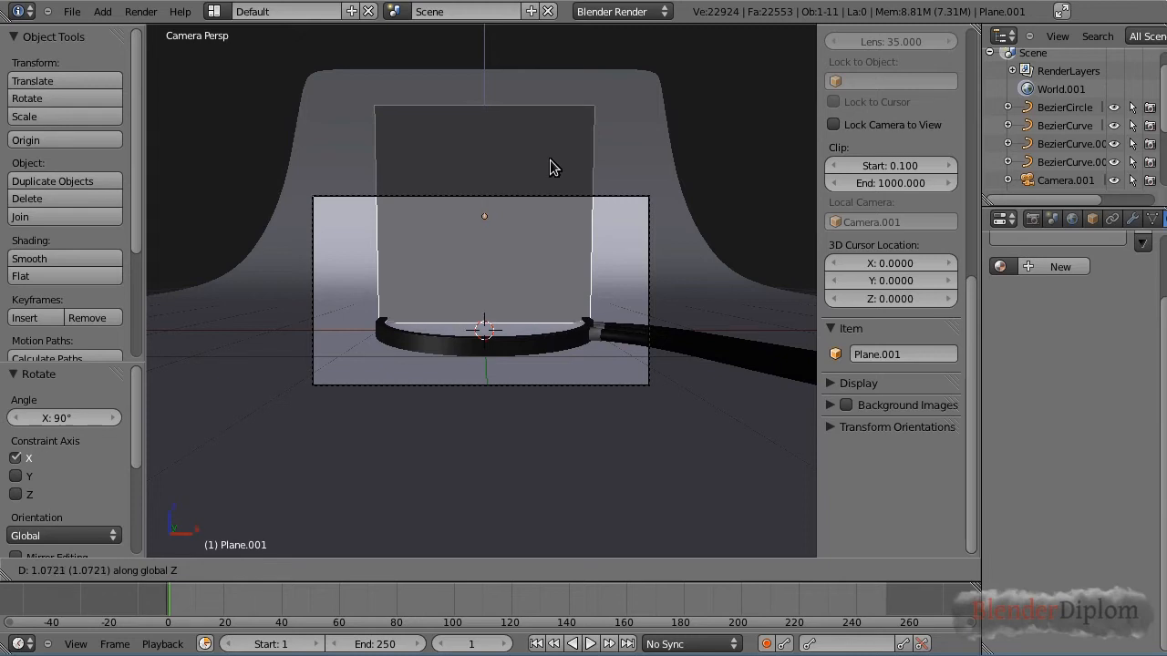
pyautogui.press('Return')
# Pull the camera back in fly mode and raise it about 0.491 in Z so the whole upright plane fits the frame.
pyautogui.rightClick(648, 277)
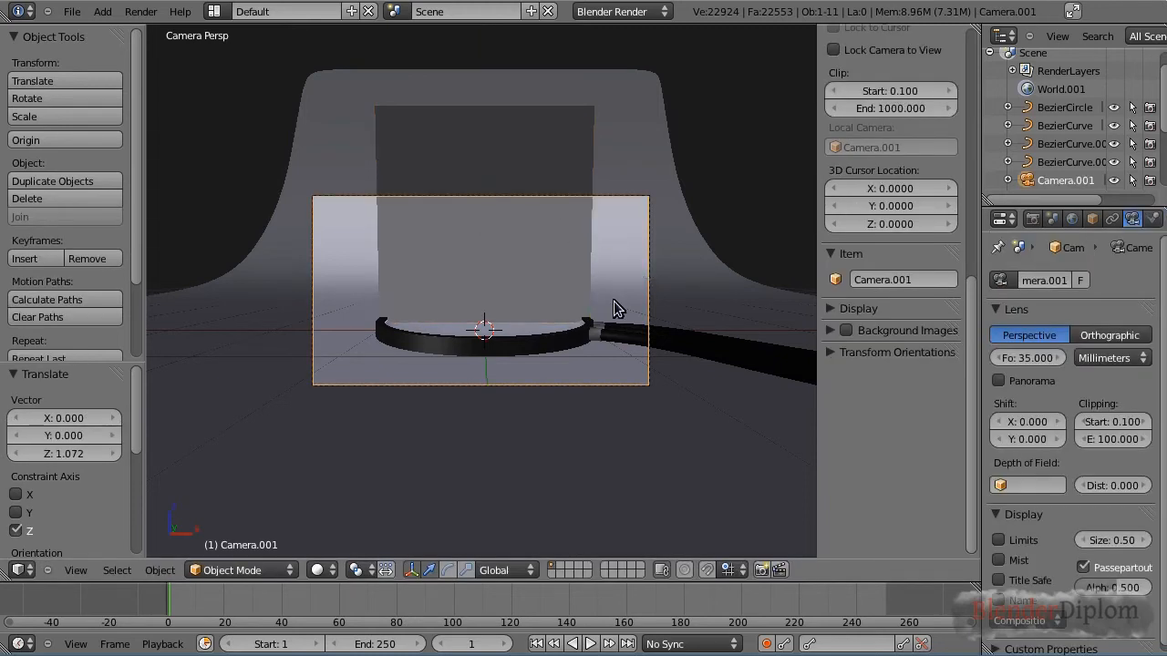
pyautogui.scroll(-3, 481, 289)
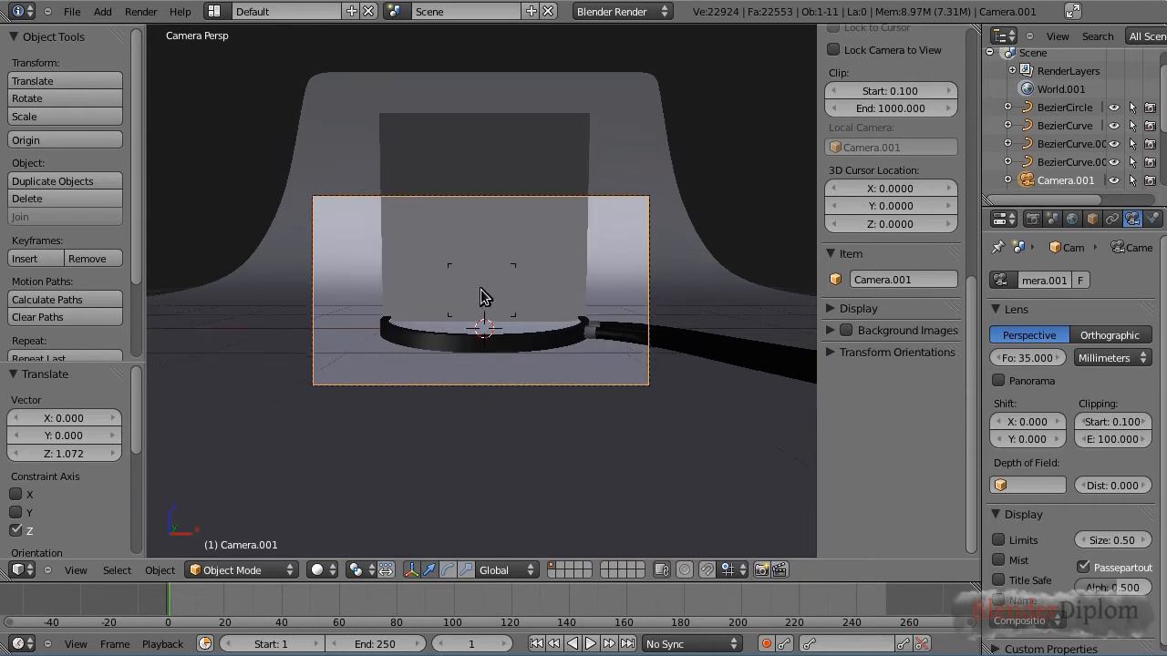
pyautogui.click(481, 289)
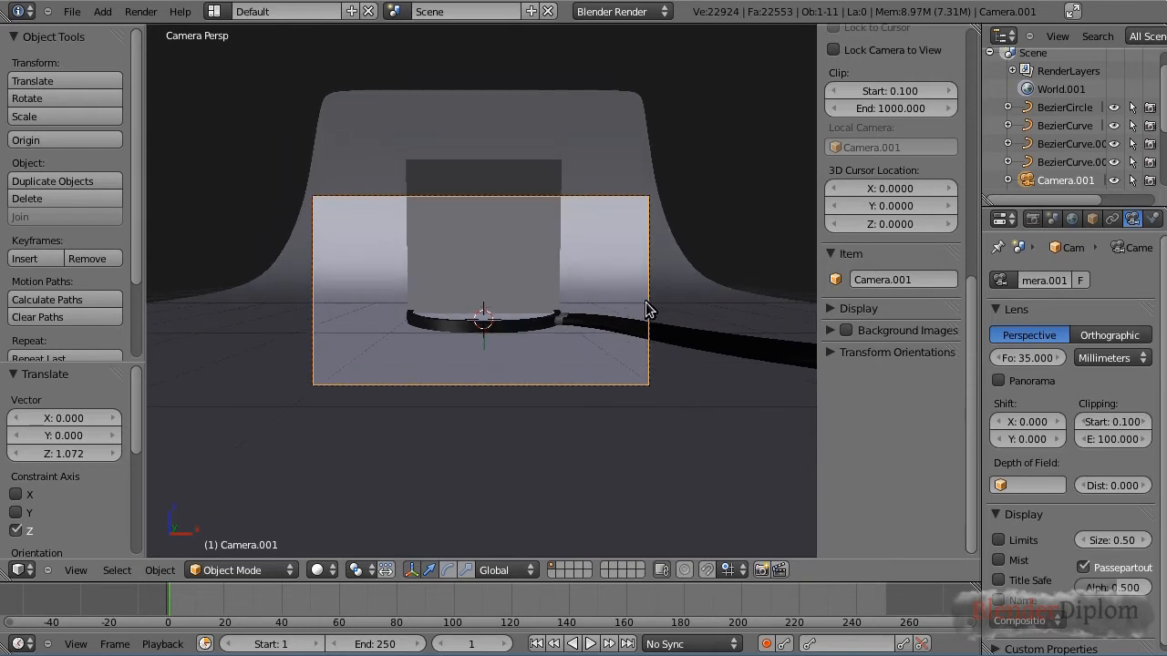
pyautogui.press('g')
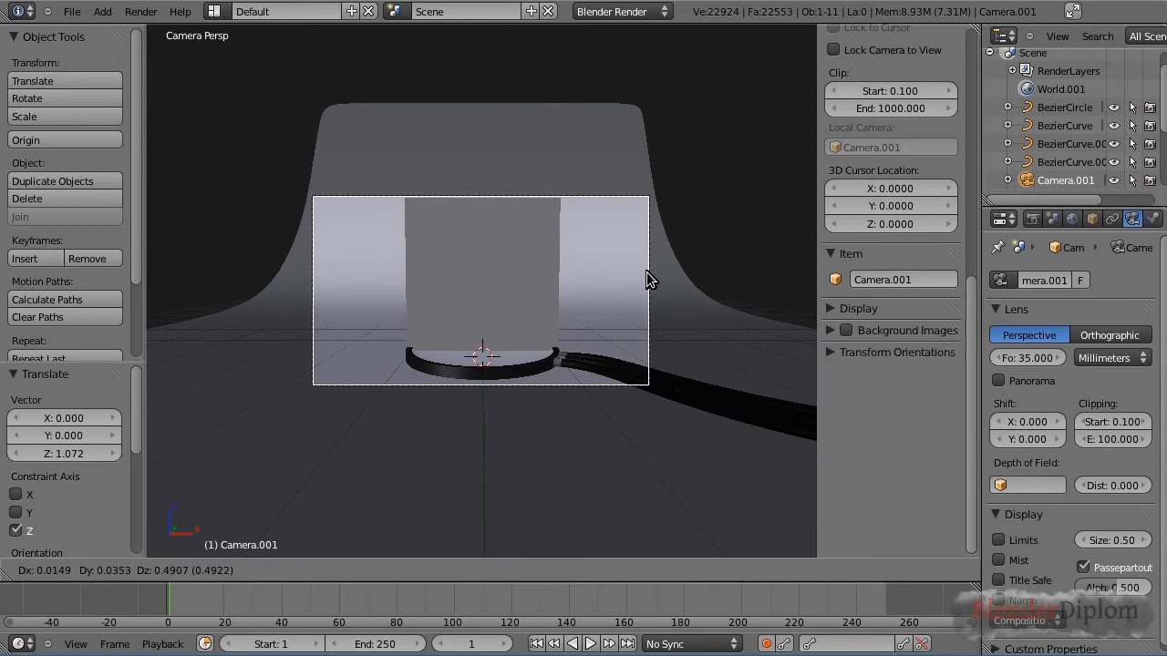
pyautogui.click(646, 271)
pyautogui.hotkey('shift', 'f')
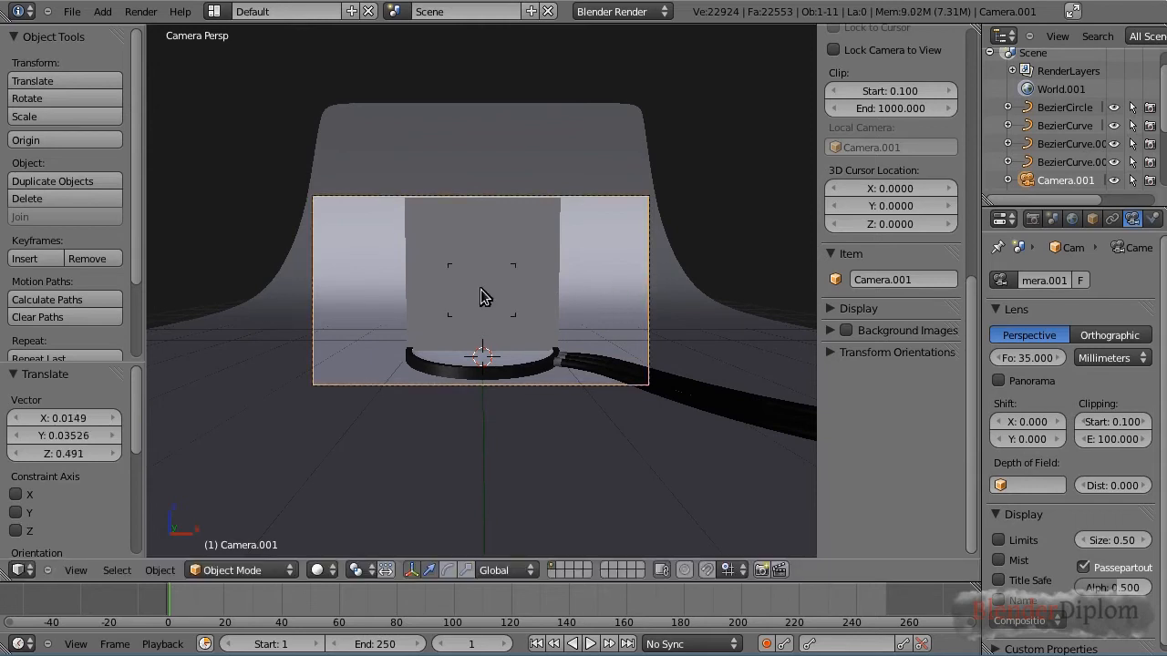
pyautogui.scroll(-2, 480, 290)
pyautogui.click(480, 290)
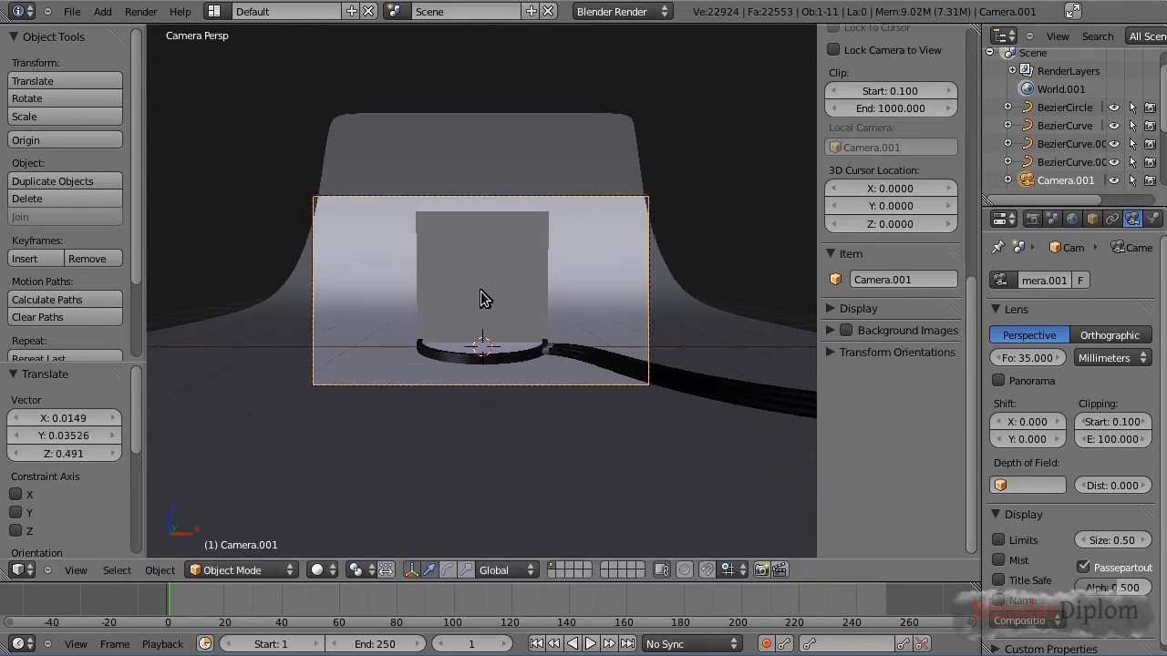
# Give the upright plane a new material with diffuse intensity 1, specular intensity 0 and emit 10.
pyautogui.rightClick(480, 291)
pyautogui.click(1048, 339)
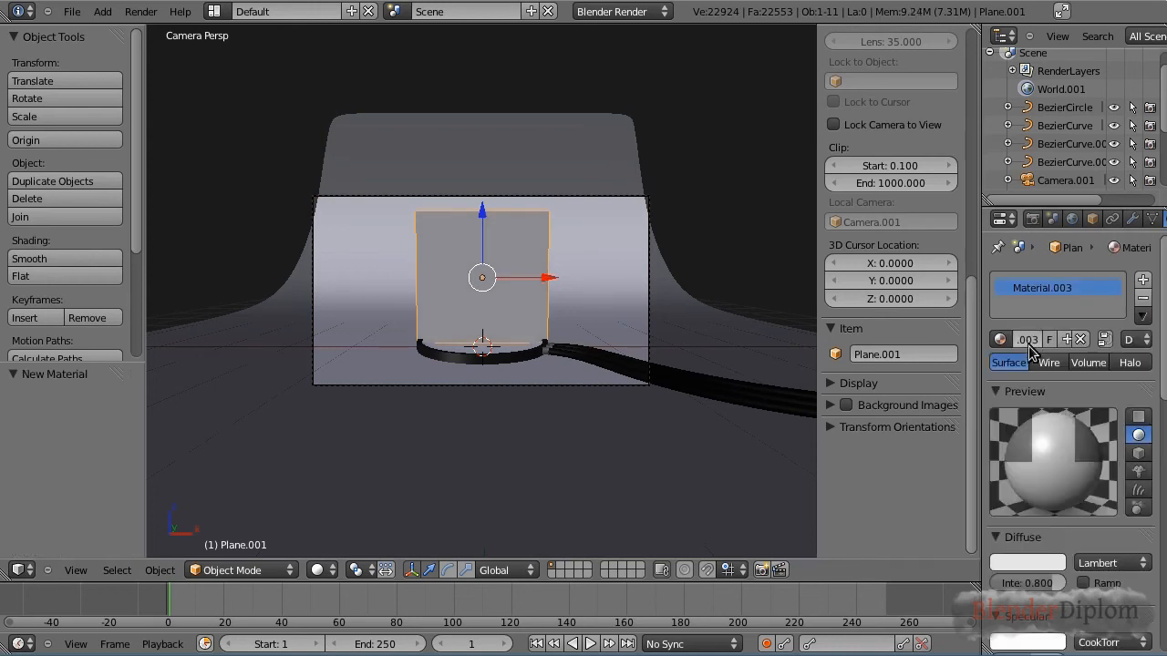
pyautogui.scroll(-2, 1108, 588)
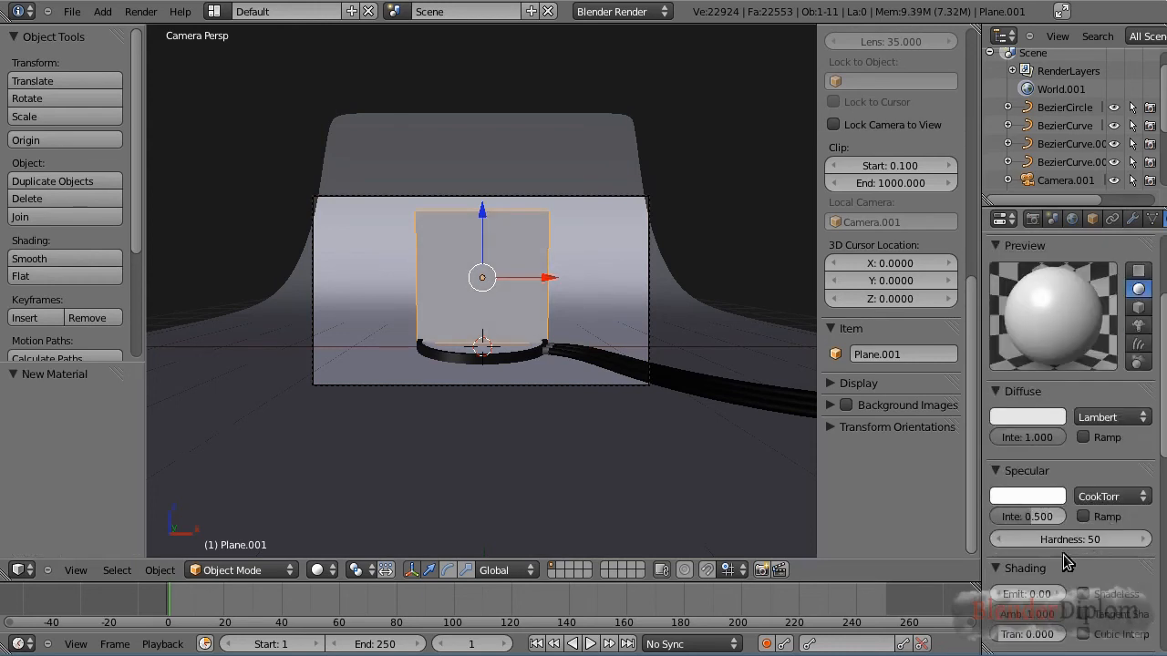
pyautogui.scroll(-5, 1087, 574)
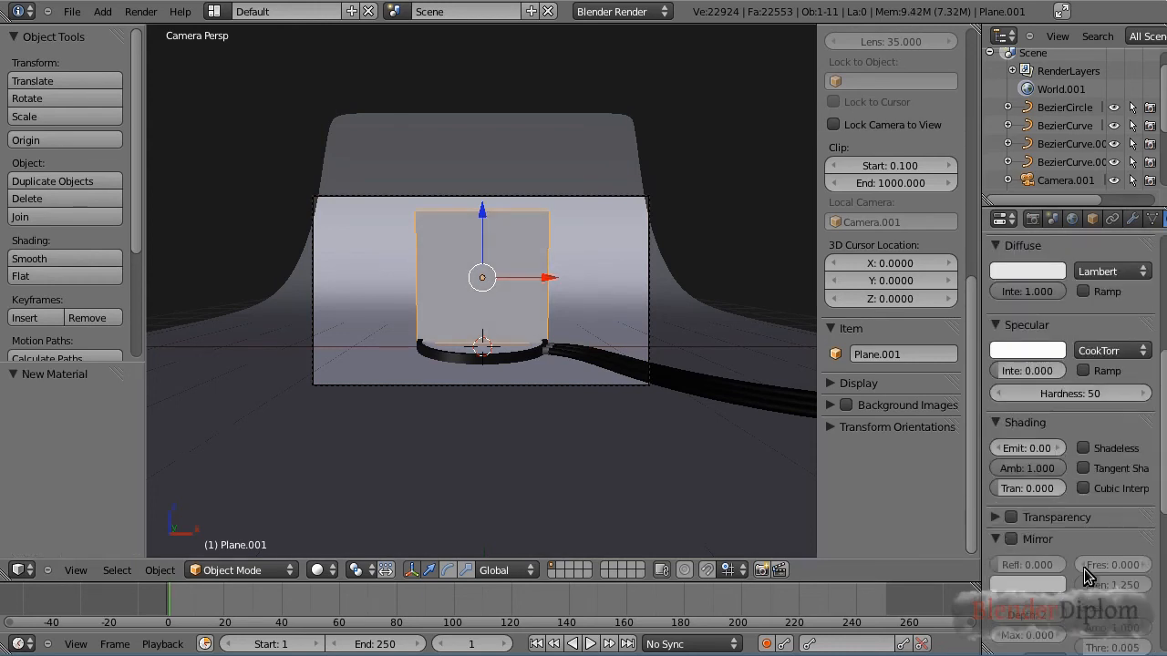
pyautogui.click(1029, 448)
pyautogui.write('10')
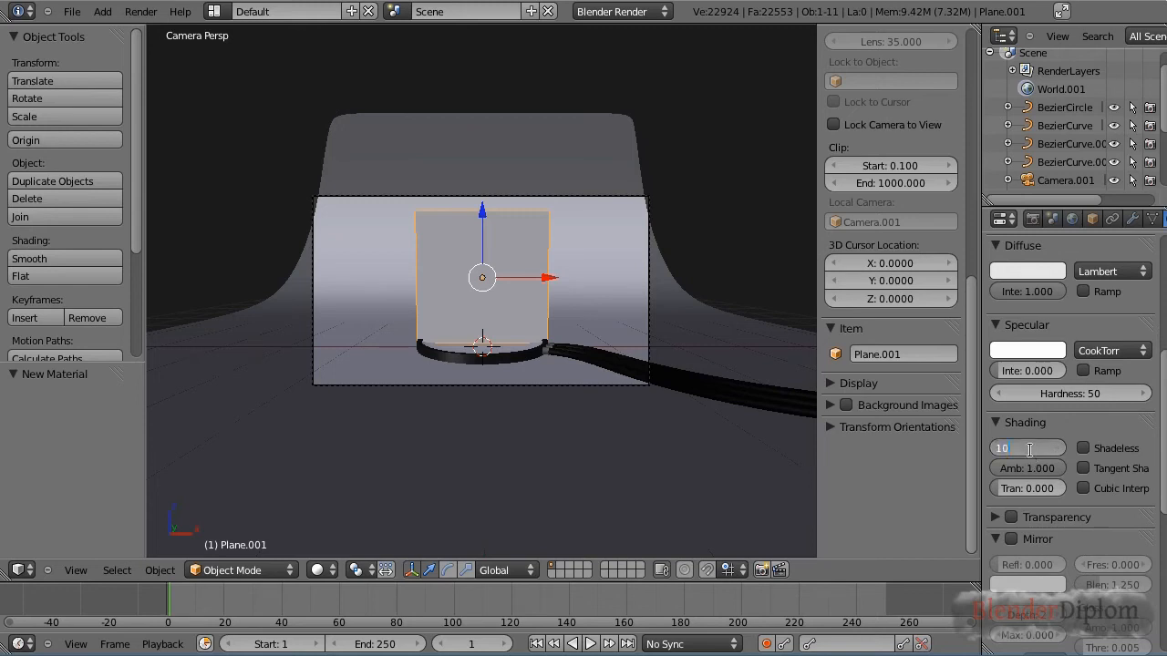
pyautogui.press('Return')
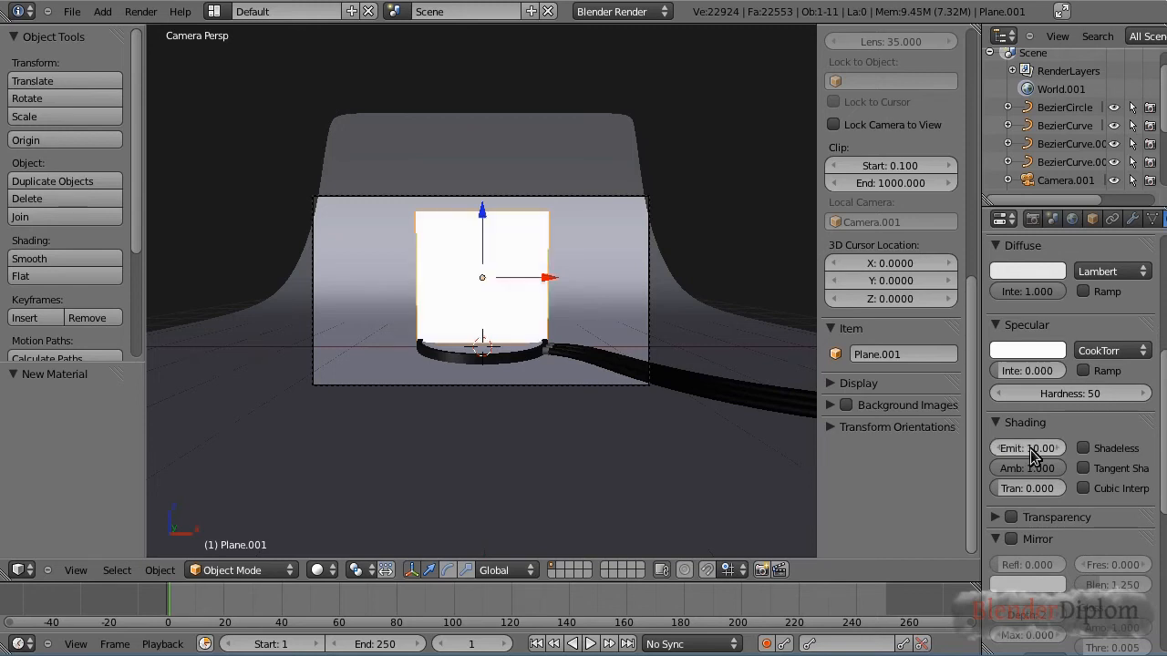
# Enable Z Transparency on the plane's material with alpha 0, and edit the material's name.
pyautogui.click(1011, 517)
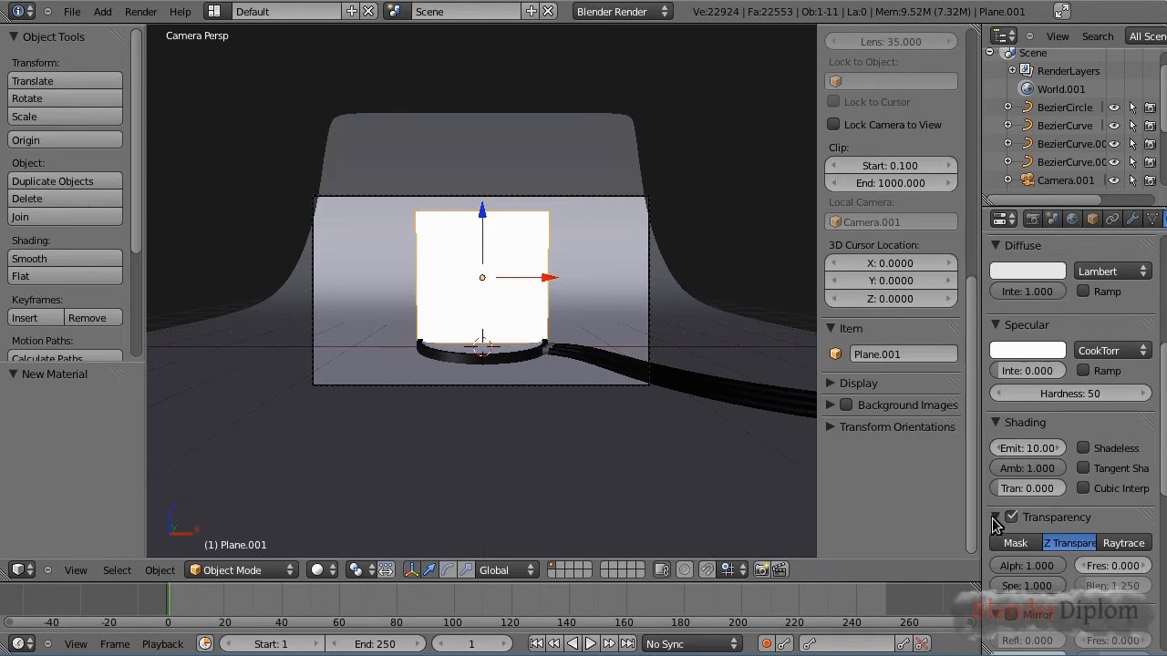
pyautogui.moveTo(1057, 571); pyautogui.dragTo(802, 574)
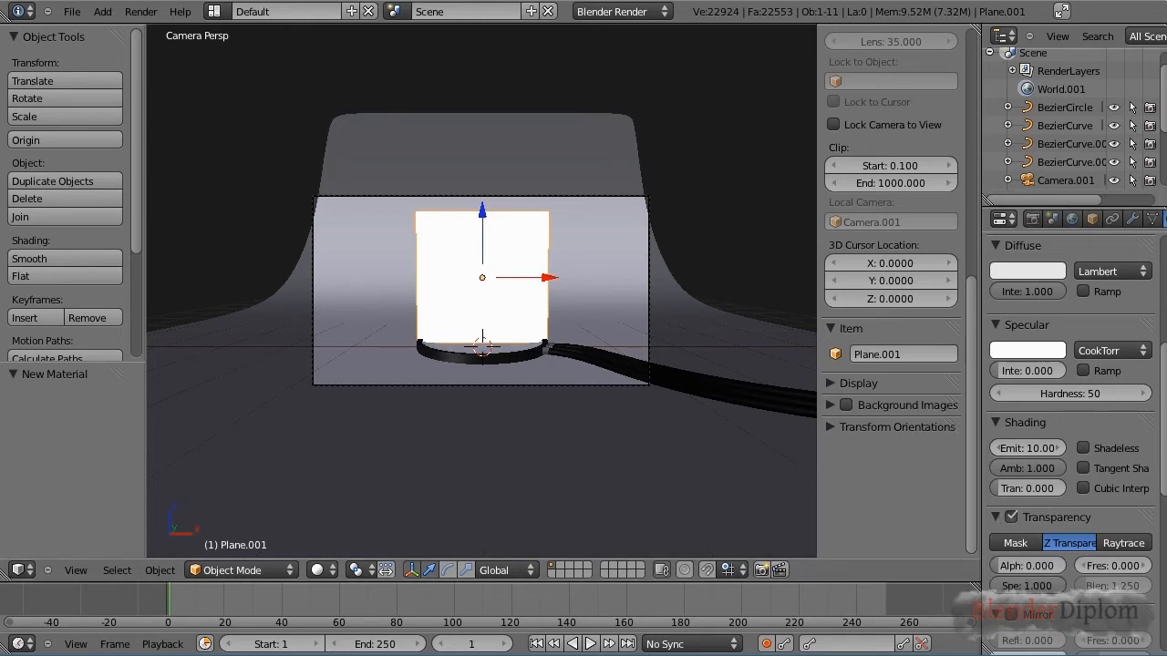
pyautogui.scroll(8, 1072, 411)
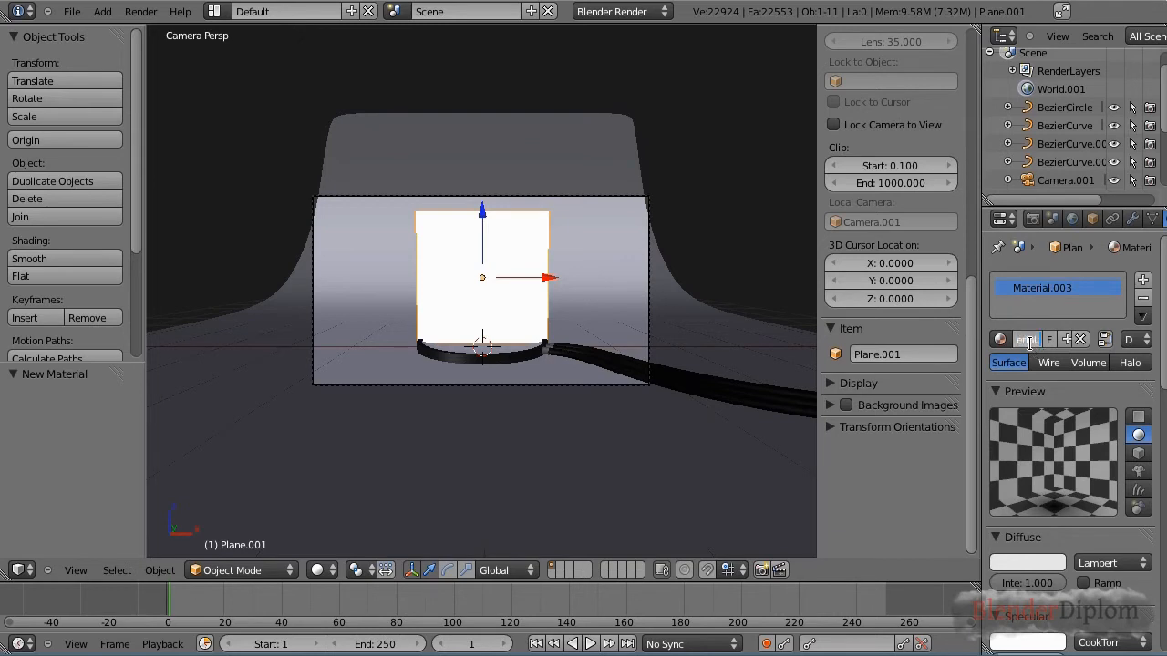
pyautogui.press('Return')
# Add a texture named Texture.Holo to the plane's material and set its type to Image or Movie.
pyautogui.hscroll(2, 1151, 221)
pyautogui.click(1116, 220)
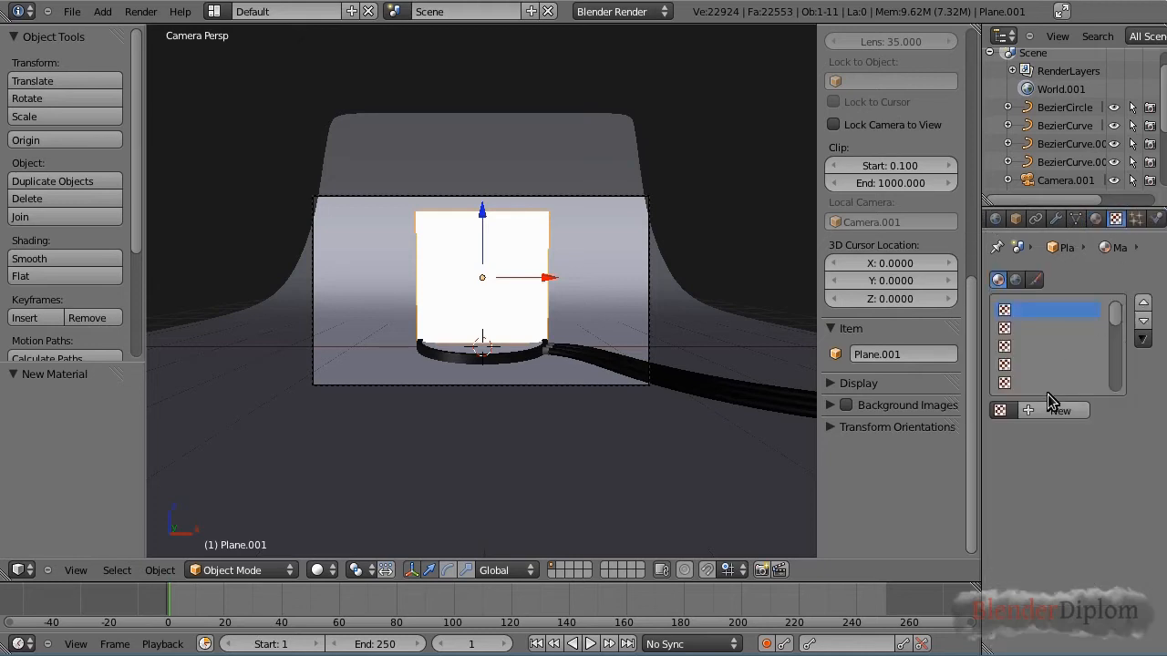
pyautogui.click(1048, 410)
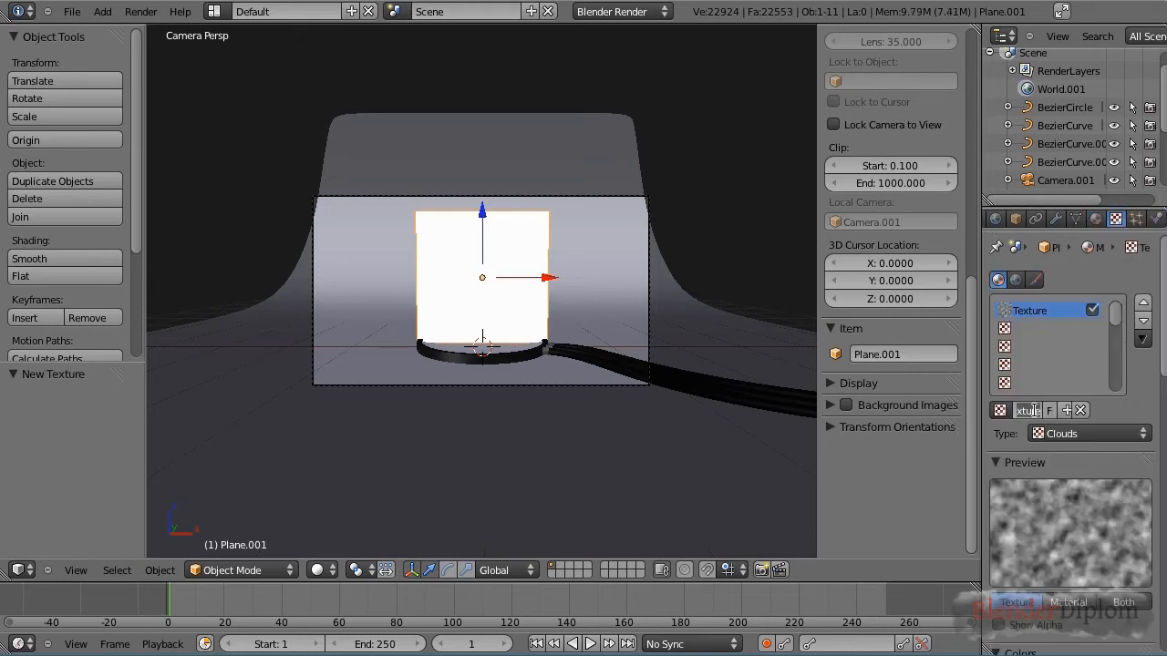
pyautogui.press('Right')
pyautogui.write('.Holo')
pyautogui.press('Return')
pyautogui.click(1114, 433)
pyautogui.click(1080, 315)
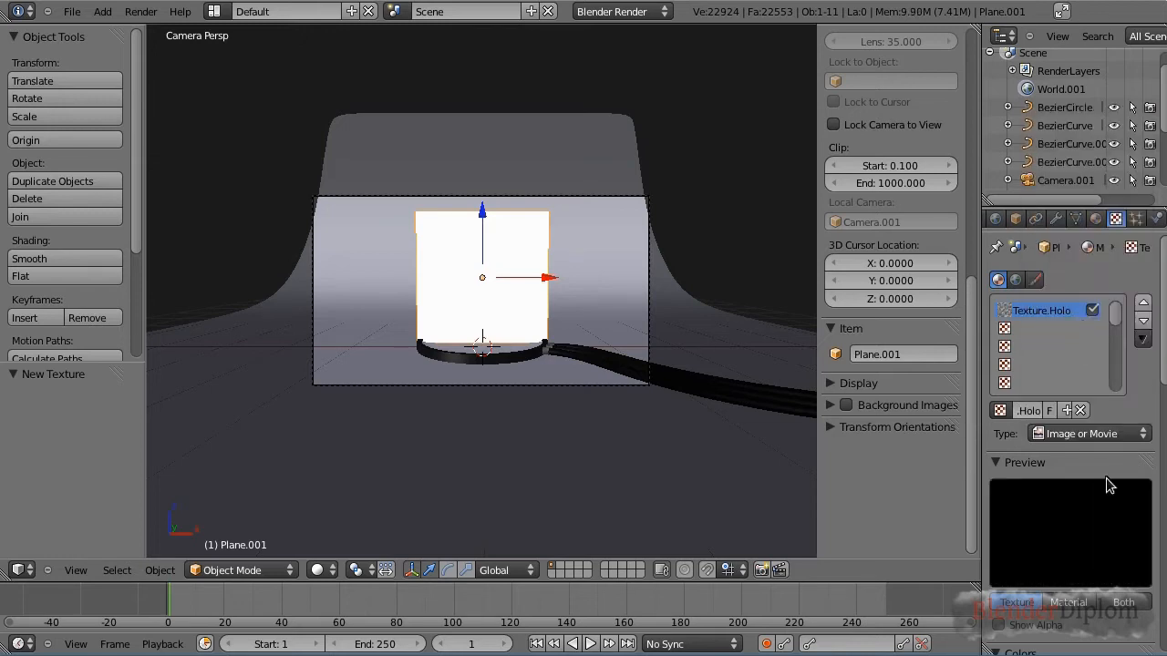
# Load holo.10.0001.png from /media/Temp/holo.10 into the texture and set its source to Image Sequence.
pyautogui.scroll(-10, 1094, 497)
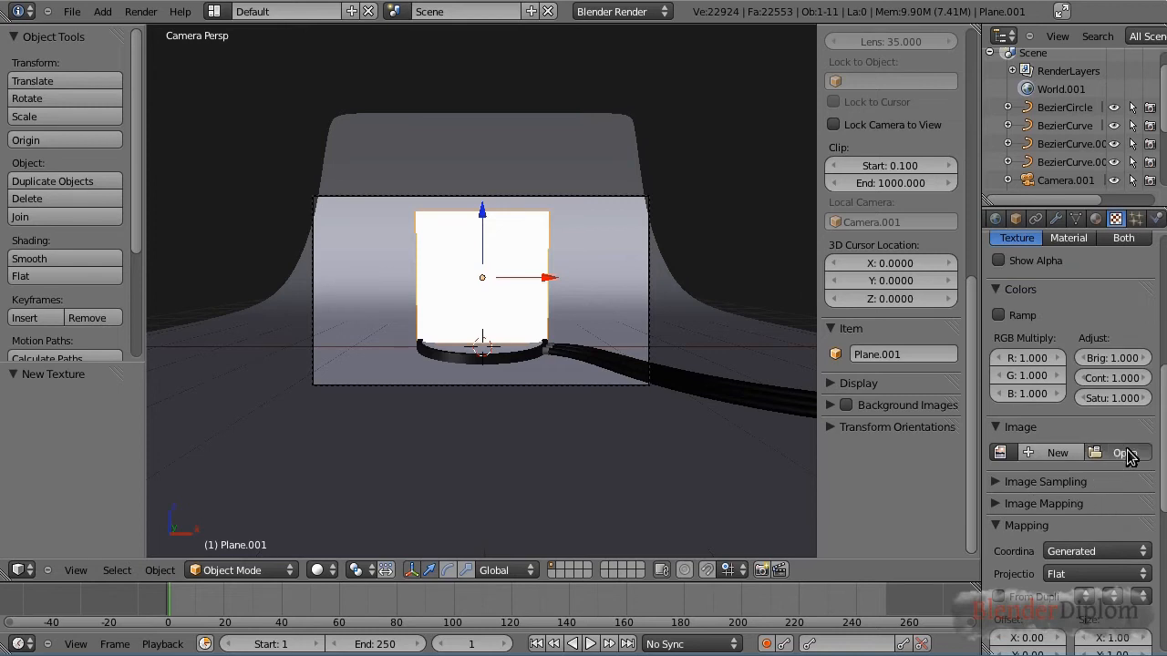
pyautogui.click(1123, 453)
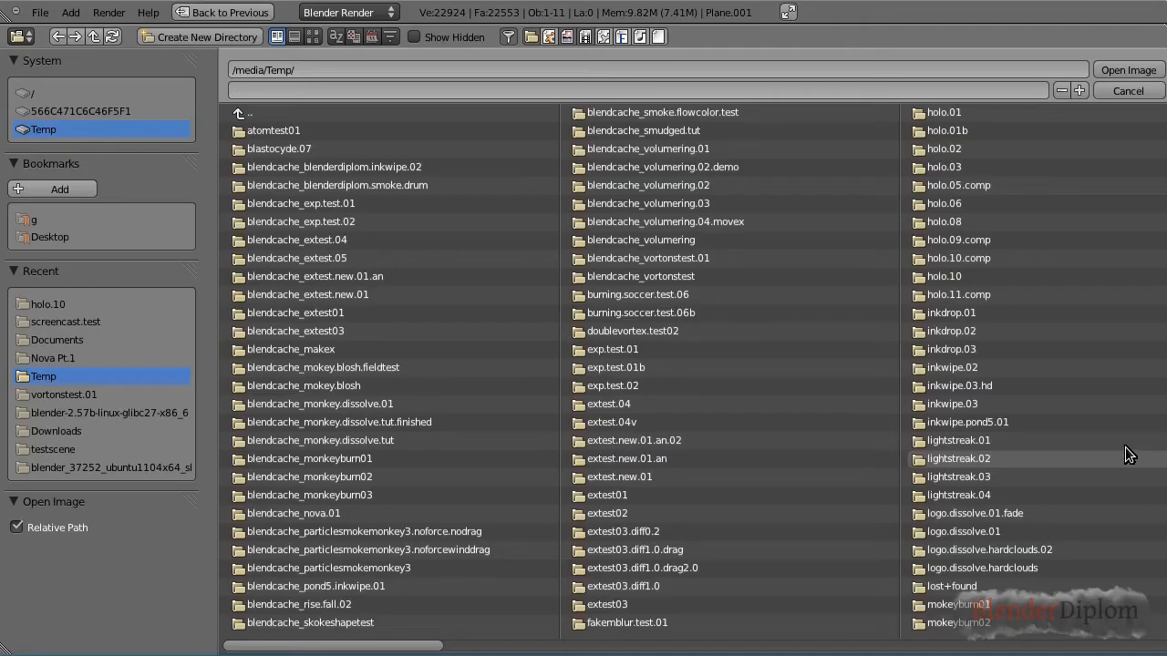
pyautogui.click(960, 276)
pyautogui.click(273, 131)
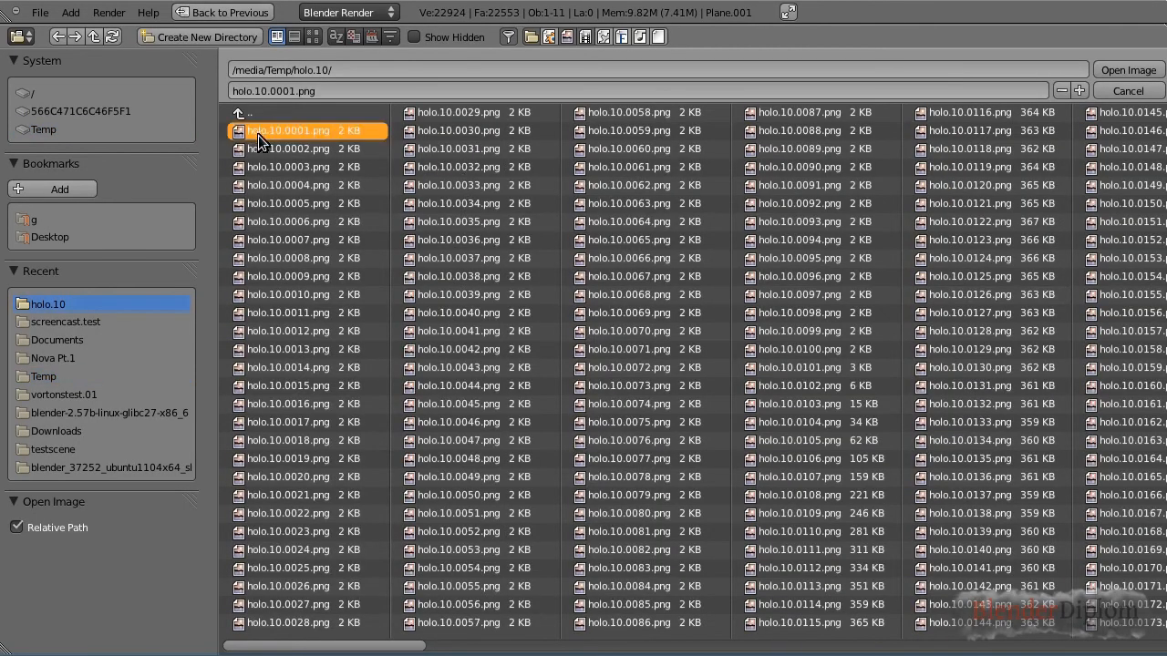
pyautogui.click(1127, 71)
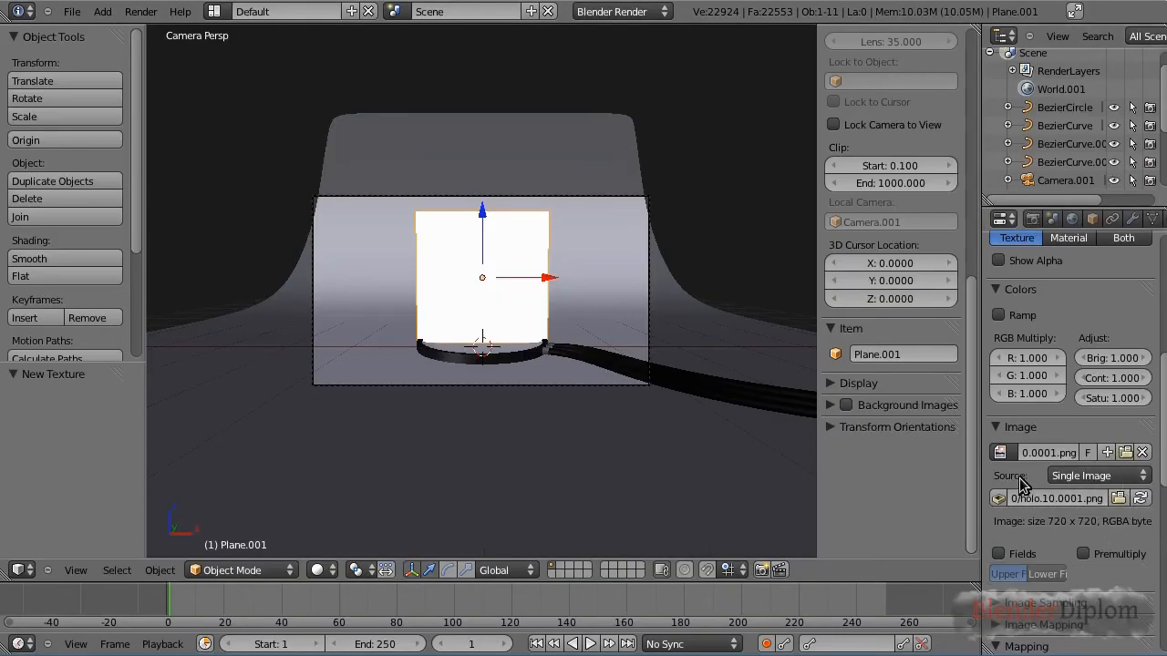
pyautogui.click(1122, 481)
pyautogui.click(1074, 443)
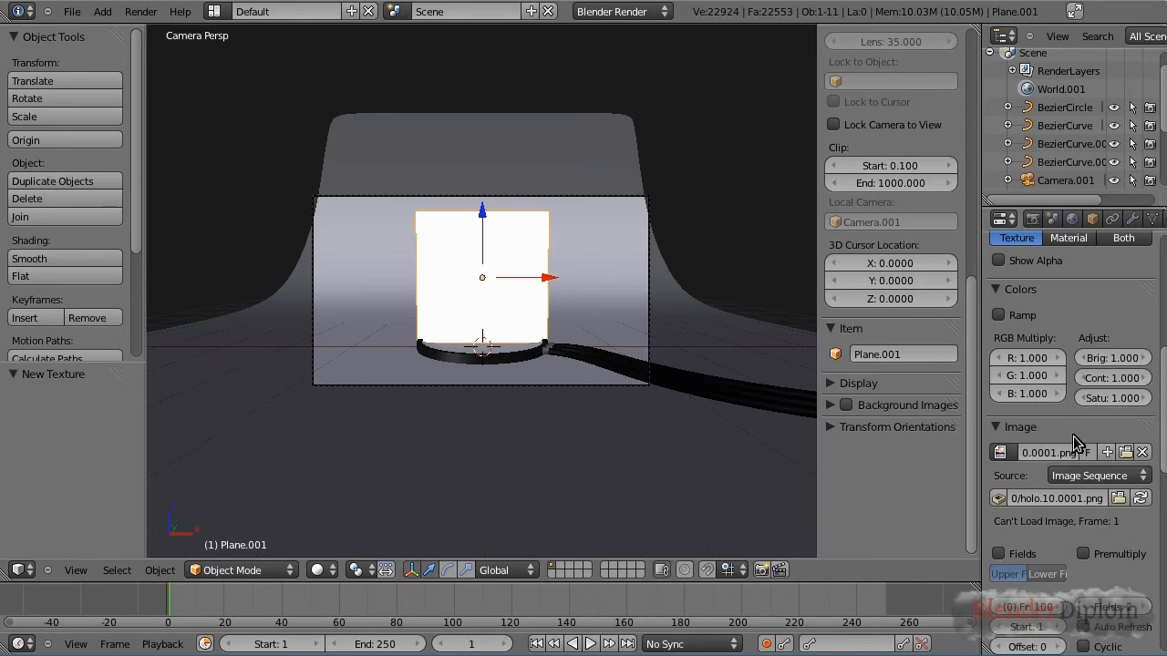
# Set the hologram texture's image sequence length to 500 frames and enable Auto Refresh.
pyautogui.scroll(-4, 1037, 467)
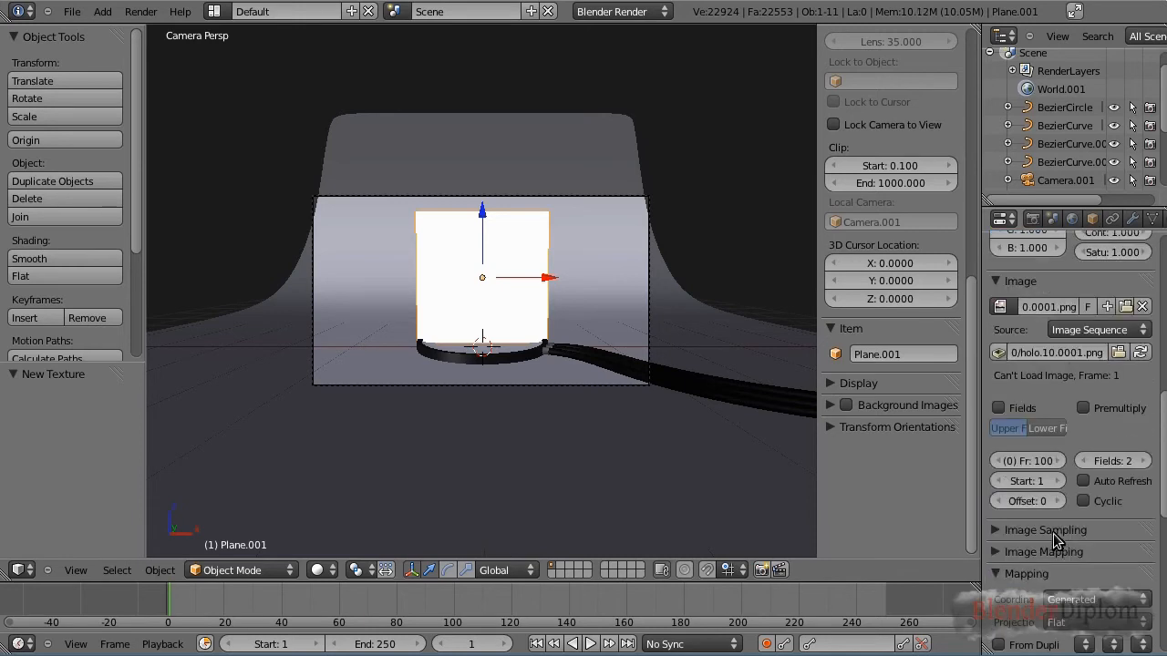
pyautogui.click(1034, 461)
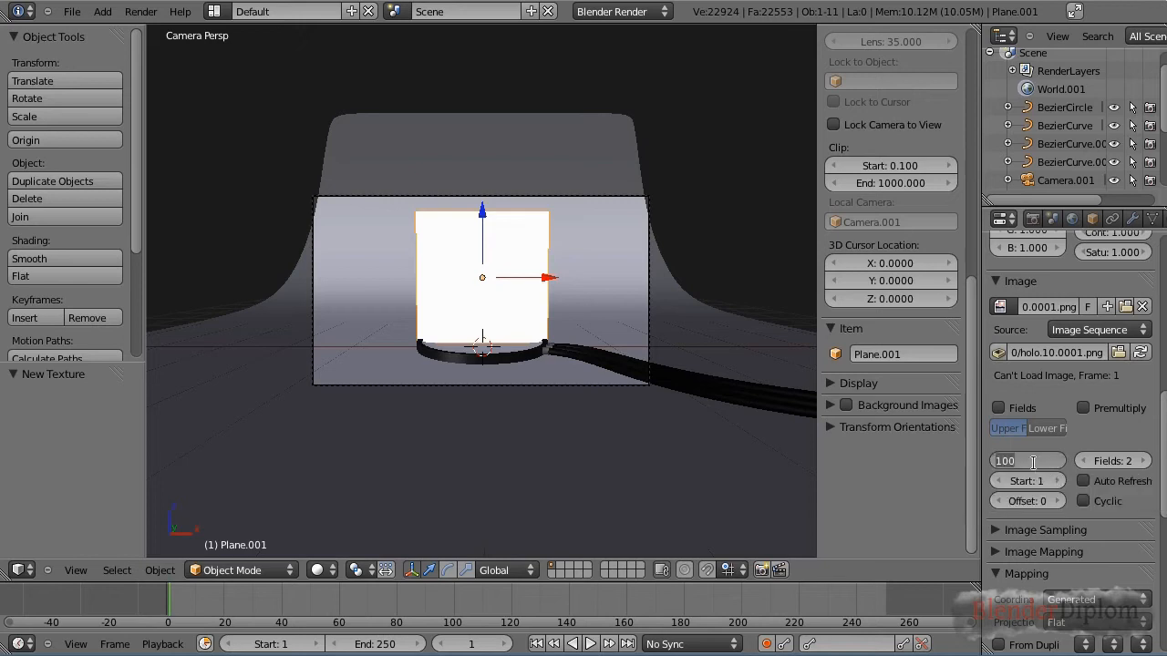
pyautogui.write('500')
pyautogui.press('Return')
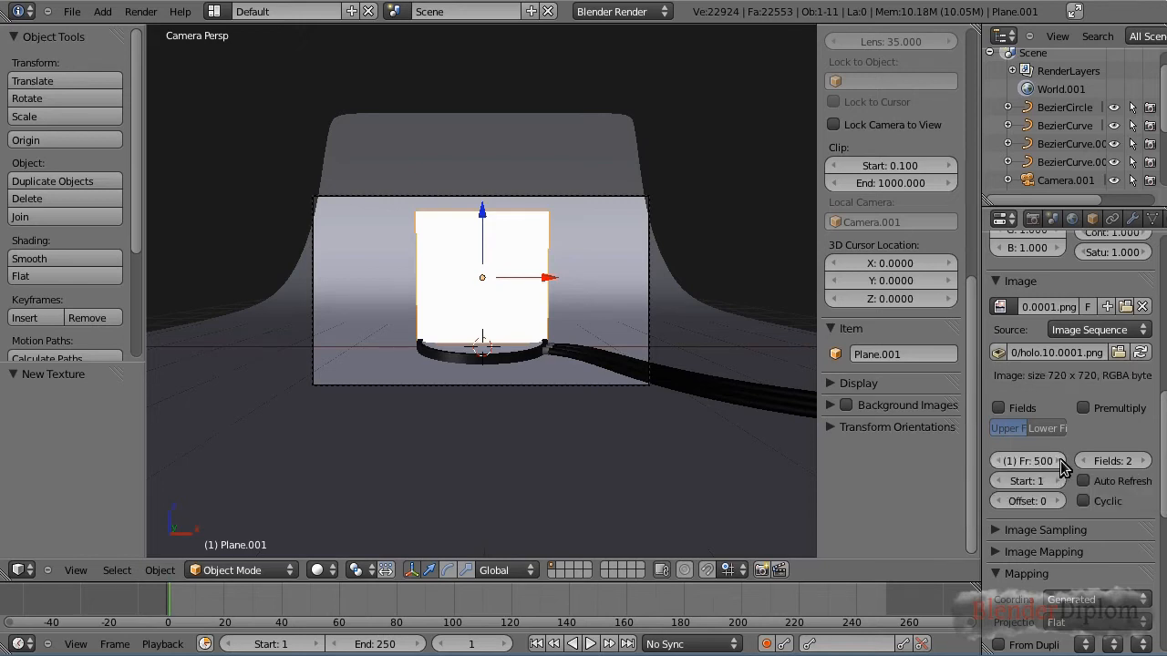
pyautogui.click(1083, 481)
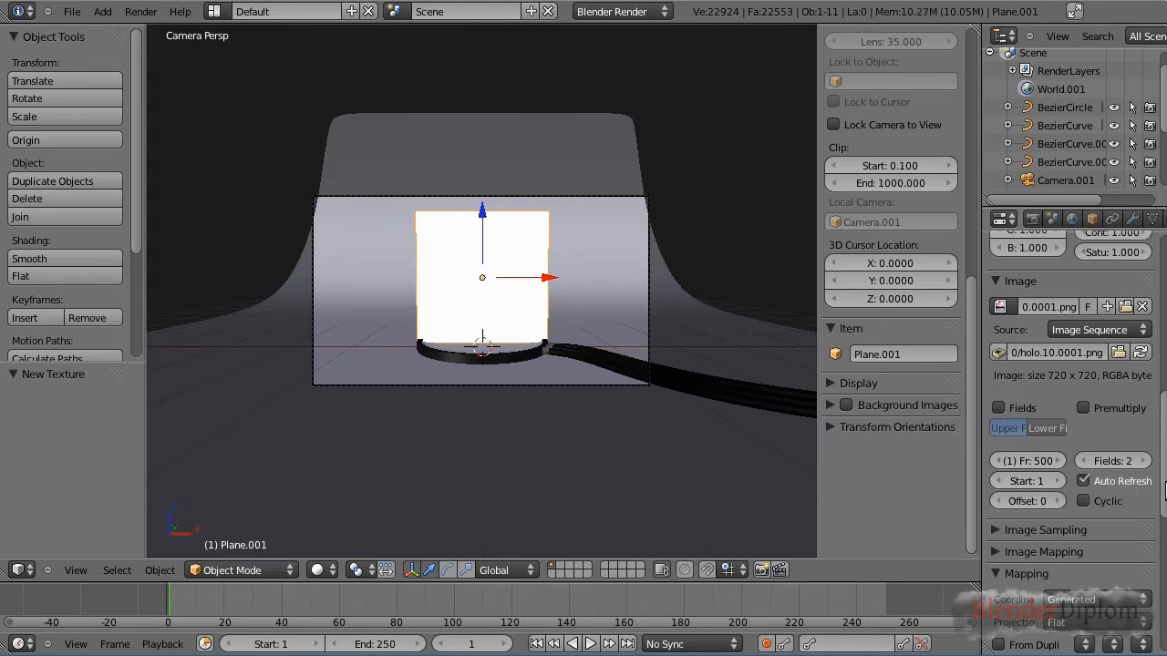
# Scrub the timeline to frame 125 while checking the image sequence in the texture preview.
pyautogui.scroll(4, 1162, 442)
pyautogui.scroll(2, 1162, 442)
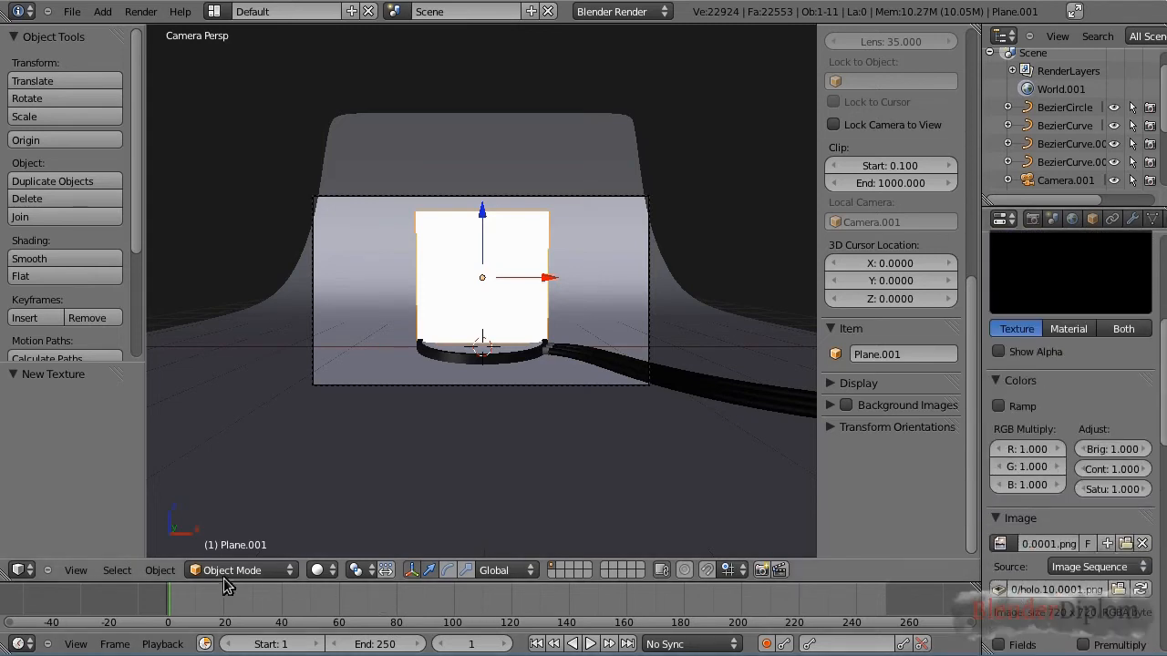
pyautogui.moveTo(192, 605); pyautogui.dragTo(569, 611)
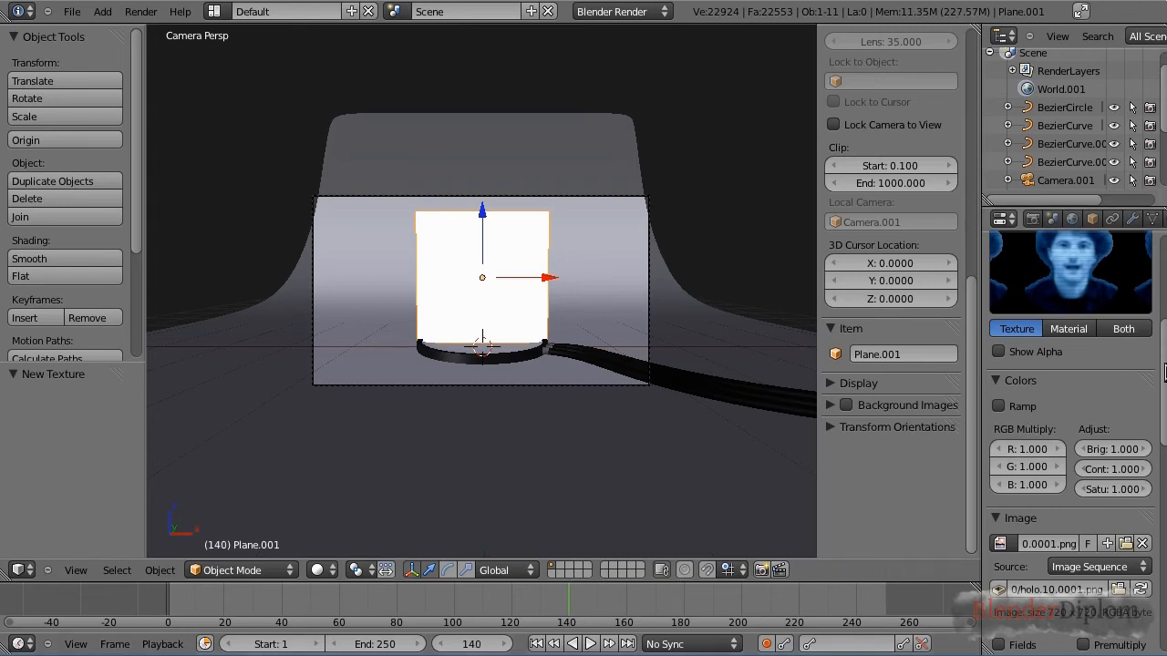
pyautogui.scroll(-3, 1164, 374)
pyautogui.scroll(5, 1164, 373)
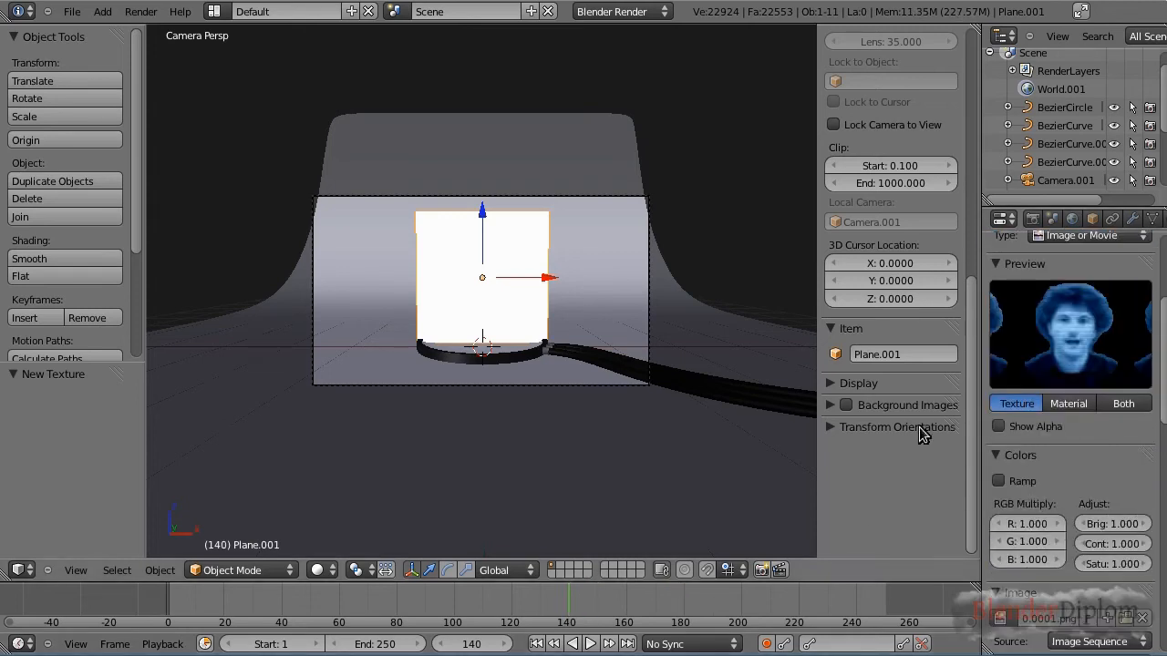
pyautogui.moveTo(564, 610); pyautogui.dragTo(526, 607)
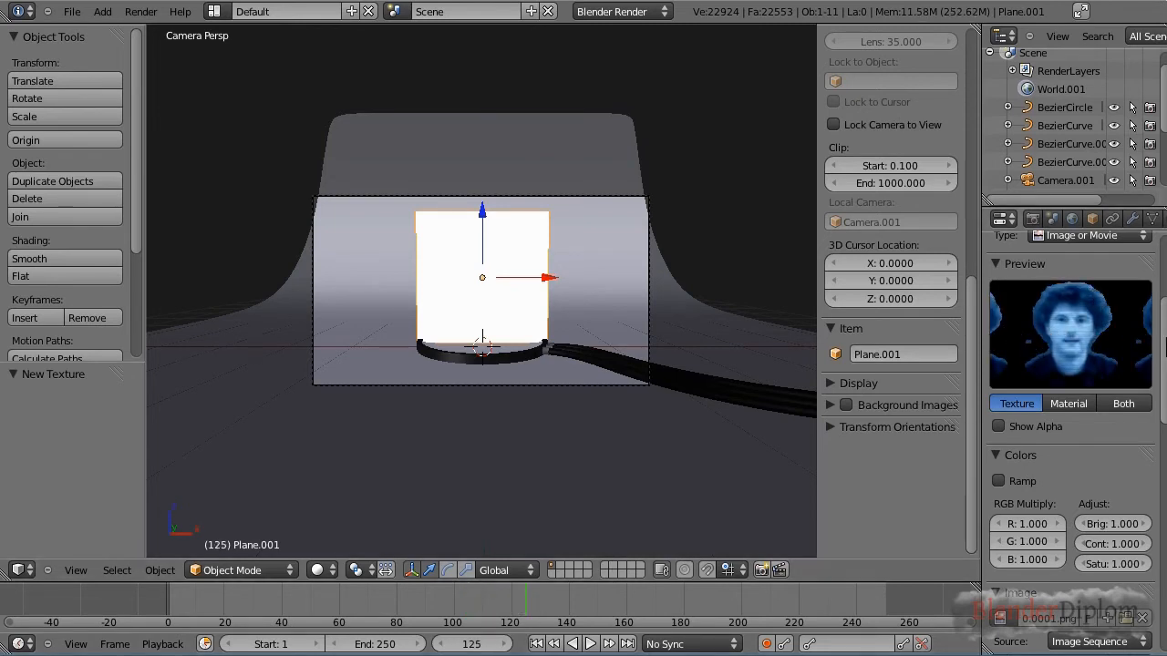
# Enable Premultiply for the image sequence and set its image mapping extension to Clip.
pyautogui.moveTo(1165, 347); pyautogui.dragTo(1165, 418)
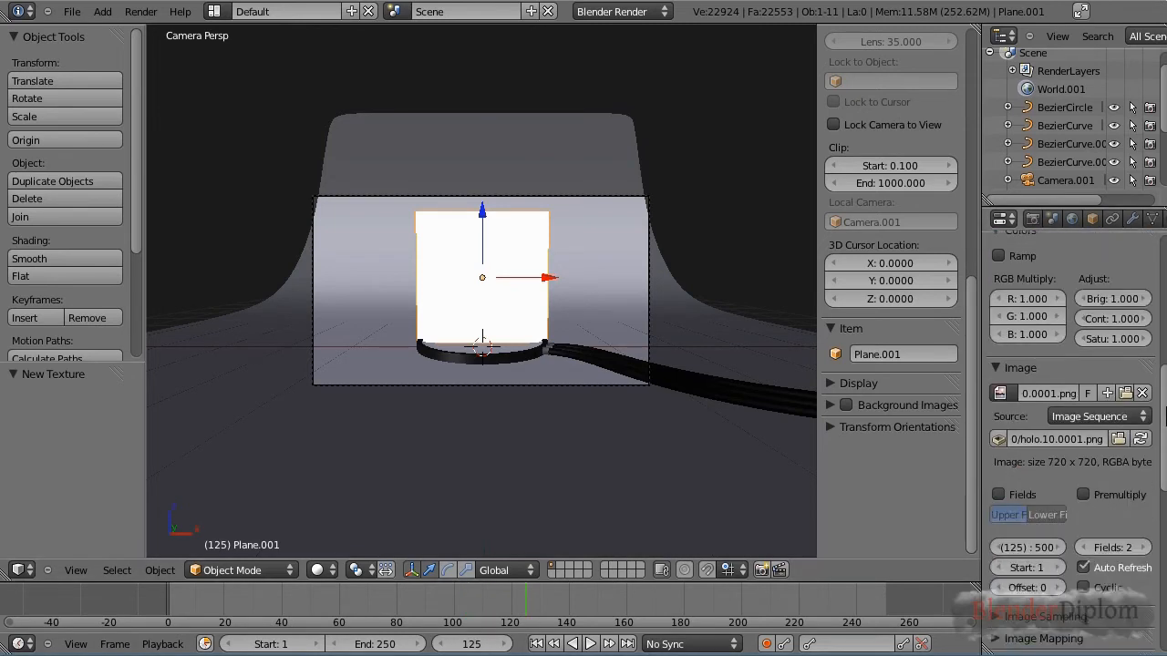
pyautogui.click(1088, 502)
pyautogui.moveTo(1163, 466); pyautogui.dragTo(1163, 513)
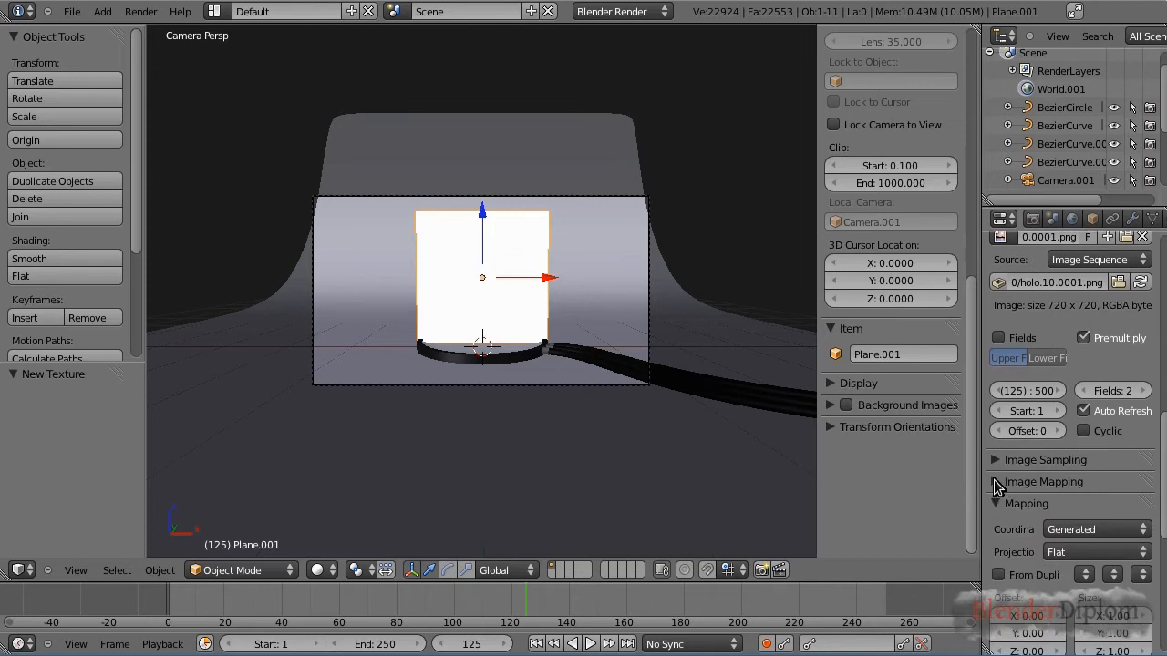
pyautogui.click(997, 482)
pyautogui.click(1080, 508)
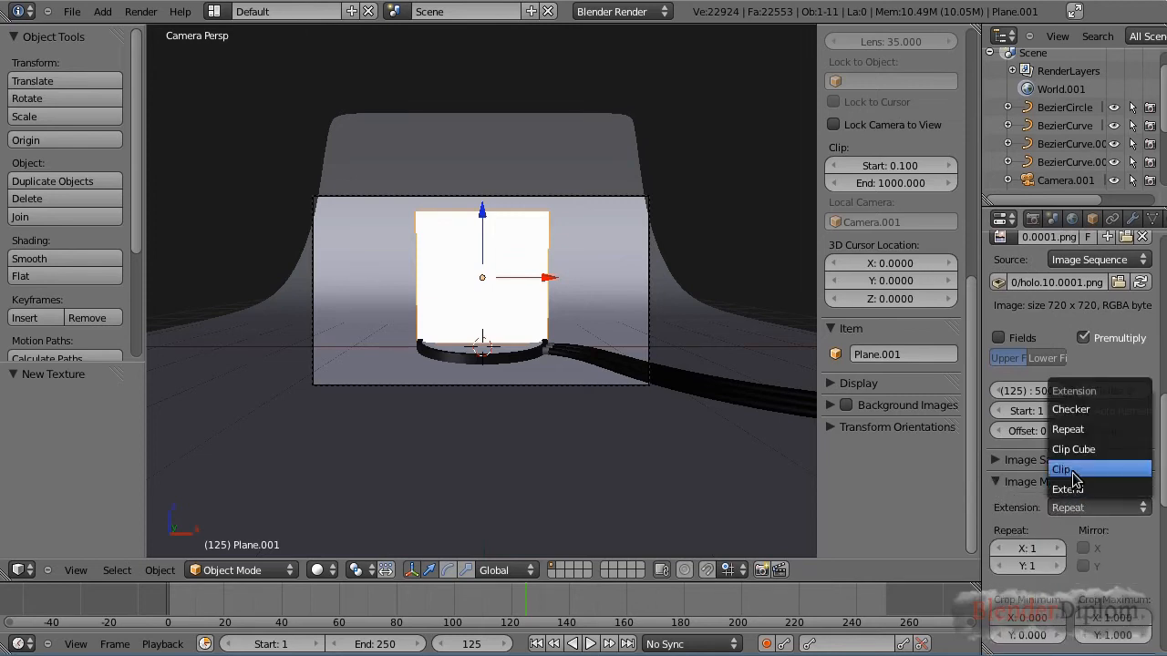
pyautogui.click(1068, 472)
pyautogui.click(997, 484)
# Set the texture preview to a flat plane showing both the texture and the material.
pyautogui.moveTo(1163, 490); pyautogui.dragTo(1162, 360)
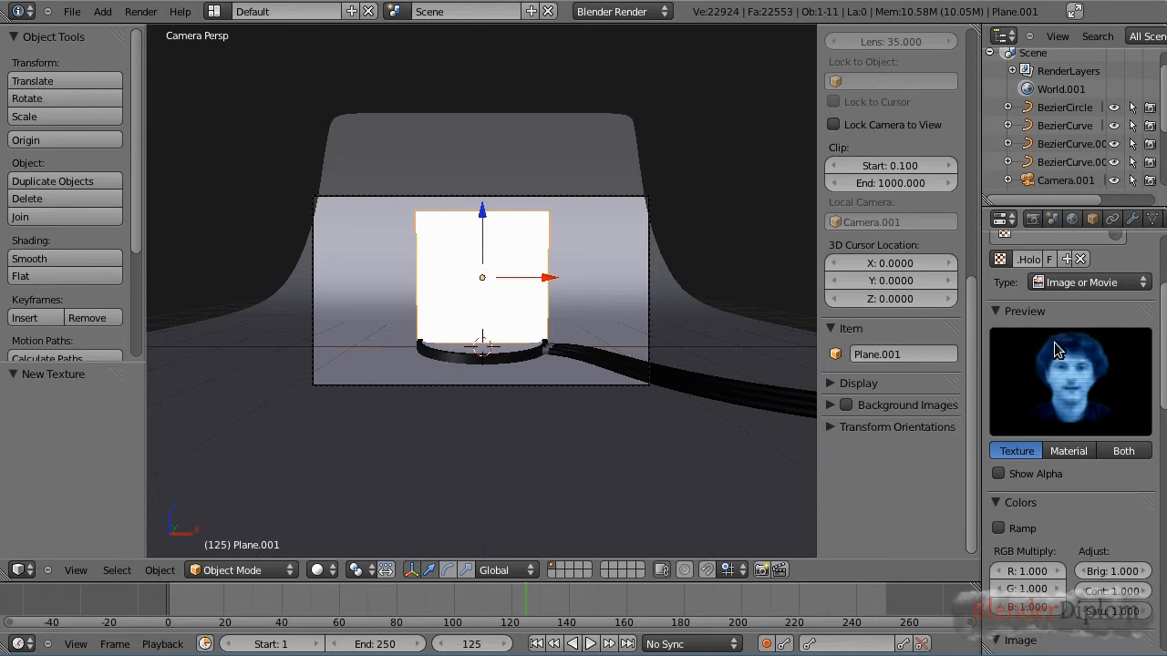
pyautogui.click(1069, 451)
pyautogui.click(1139, 337)
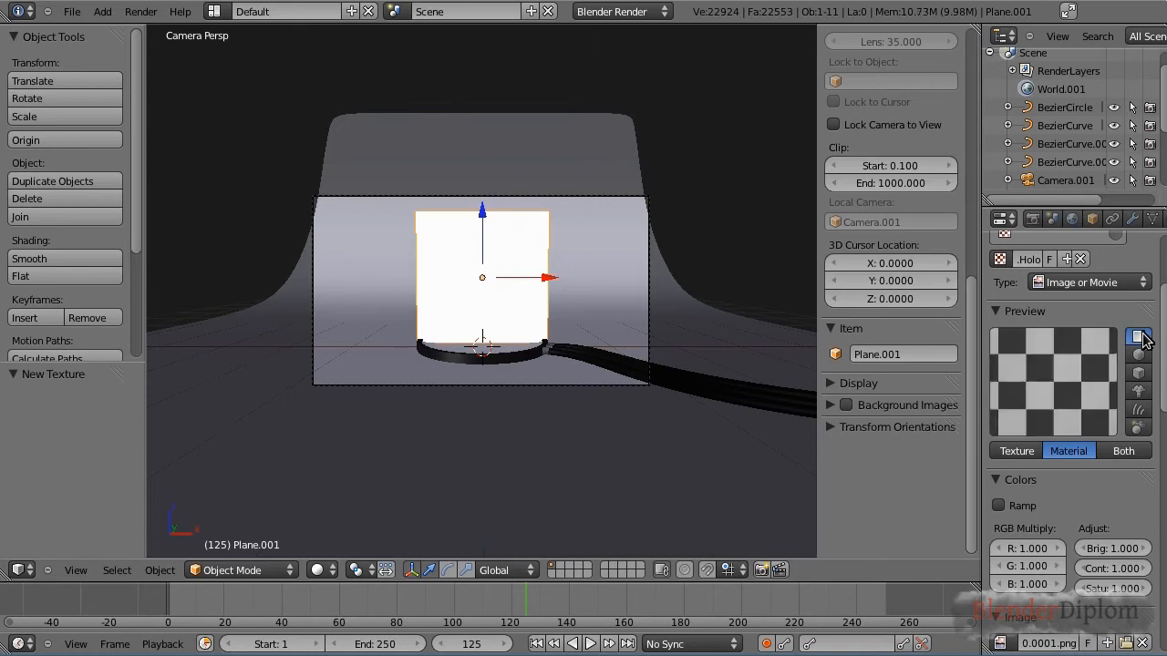
pyautogui.click(1123, 453)
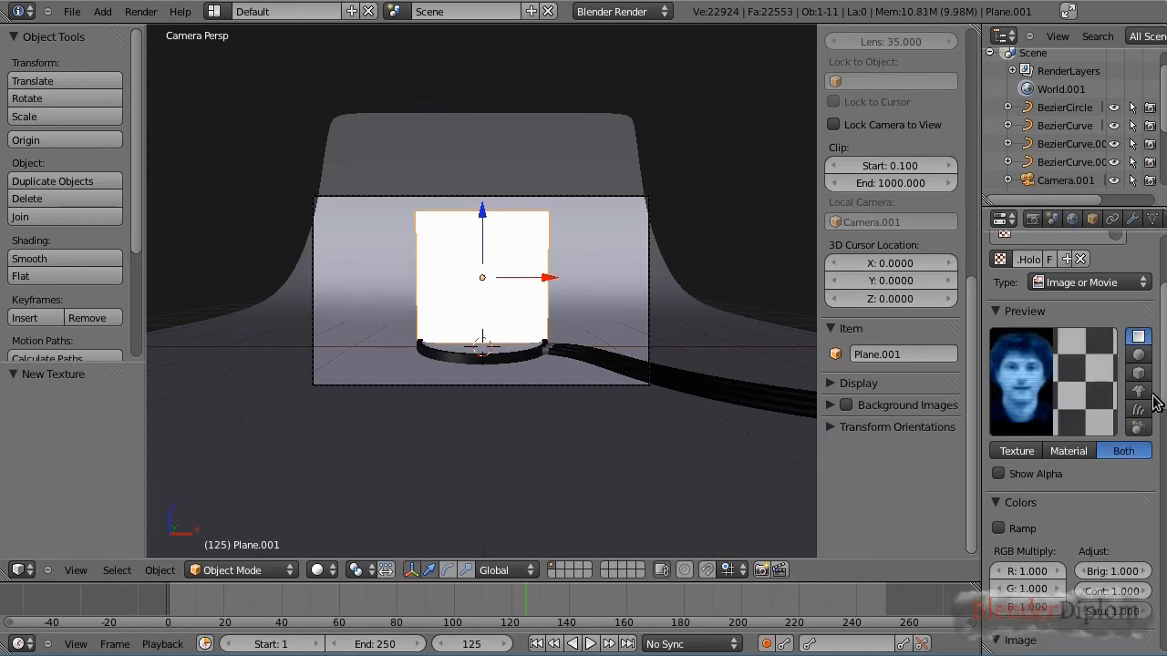
# Widen the properties editor so the texture's influence option labels are readable.
pyautogui.scroll(-15, 1147, 556)
pyautogui.scroll(-1, 1148, 566)
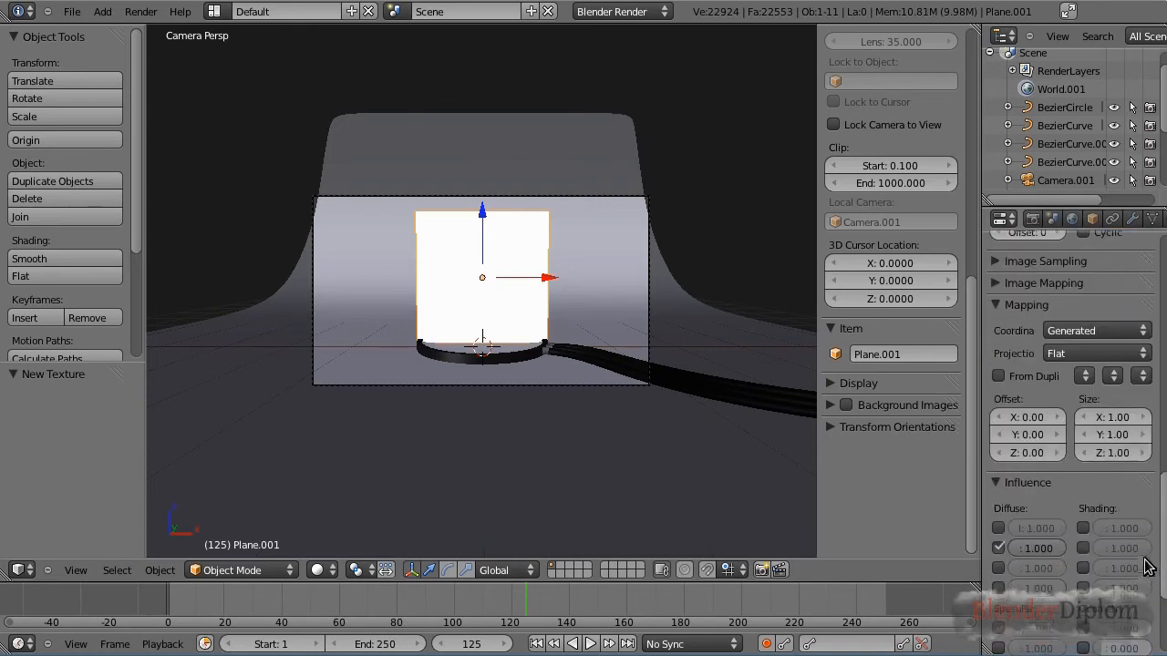
pyautogui.scroll(-2, 1030, 498)
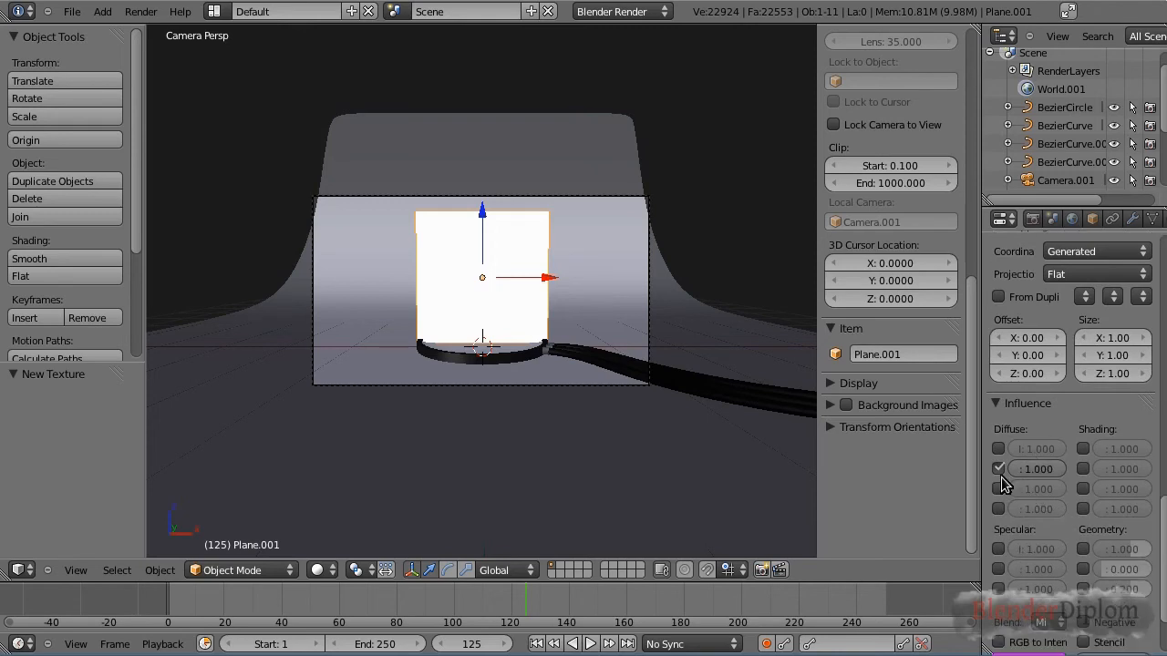
pyautogui.moveTo(982, 441); pyautogui.dragTo(902, 438)
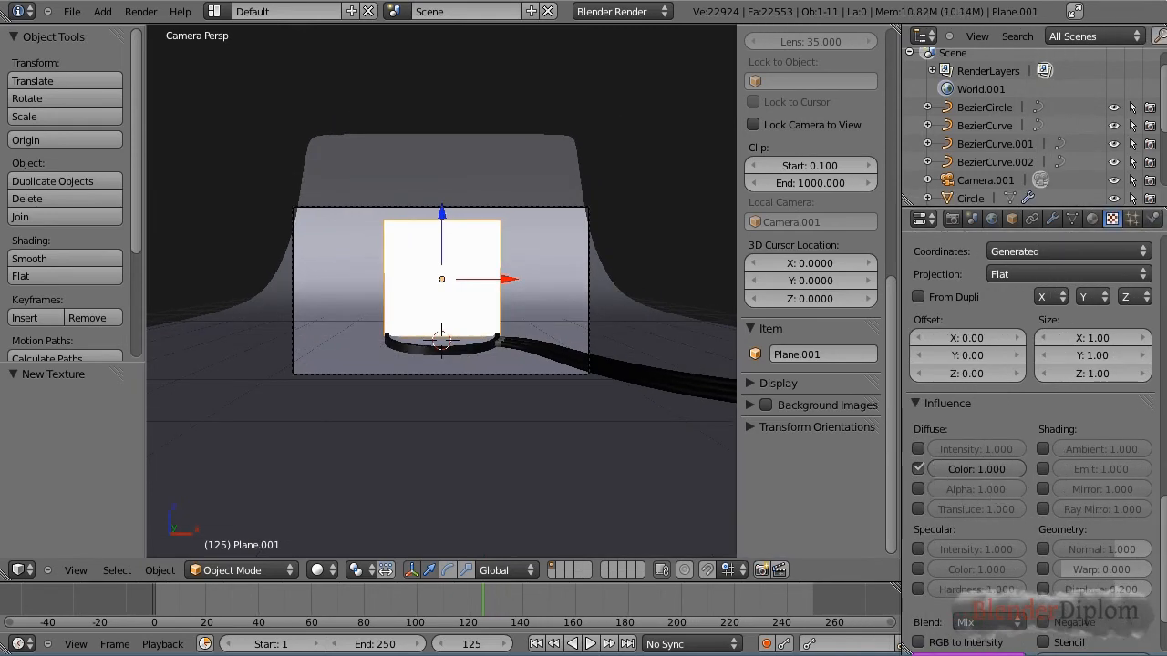
pyautogui.scroll(10, 1030, 437)
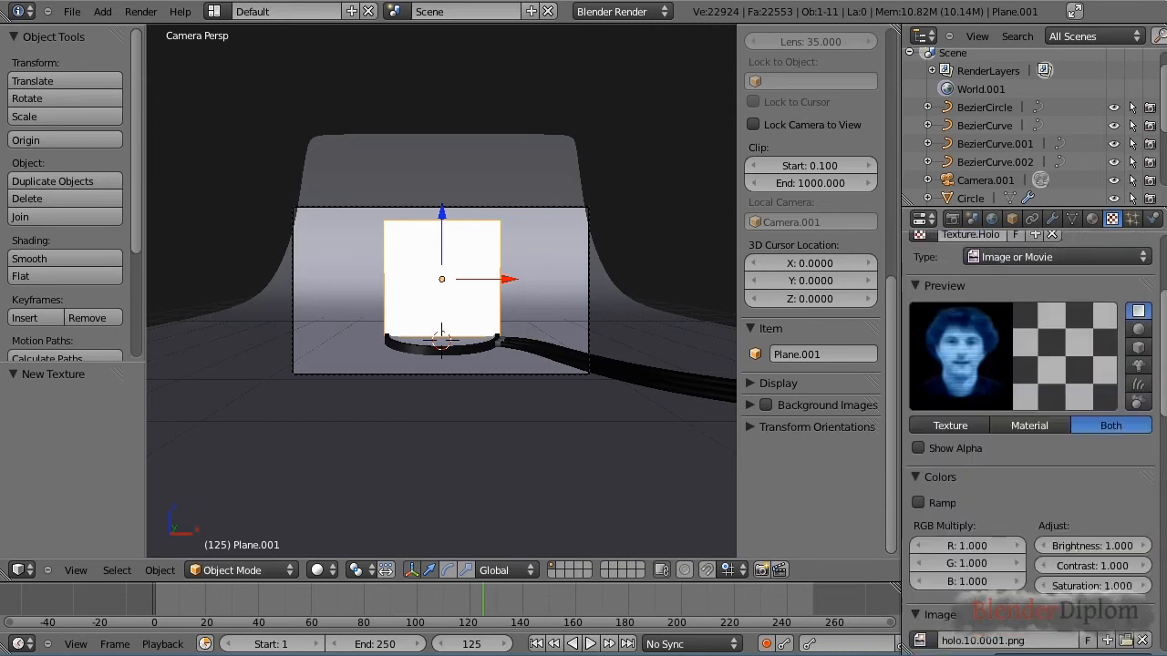
pyautogui.scroll(-3, 1030, 437)
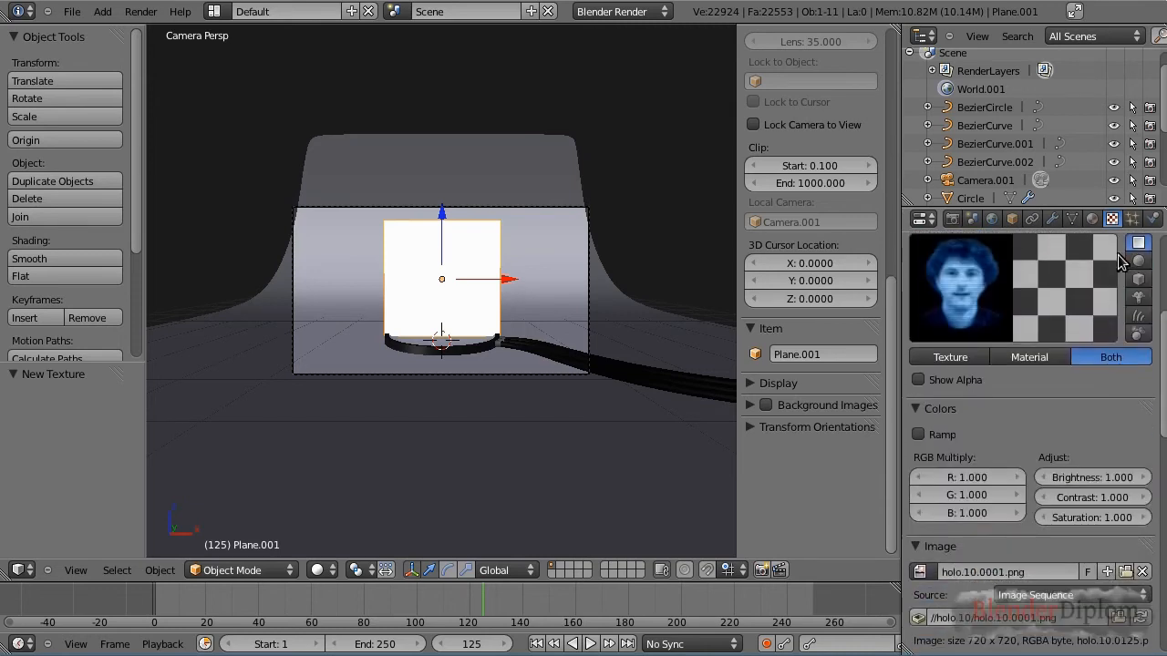
# Check the hologram material's transparency settings and make the texture influence Alpha.
pyautogui.click(1091, 219)
pyautogui.scroll(-2, 978, 586)
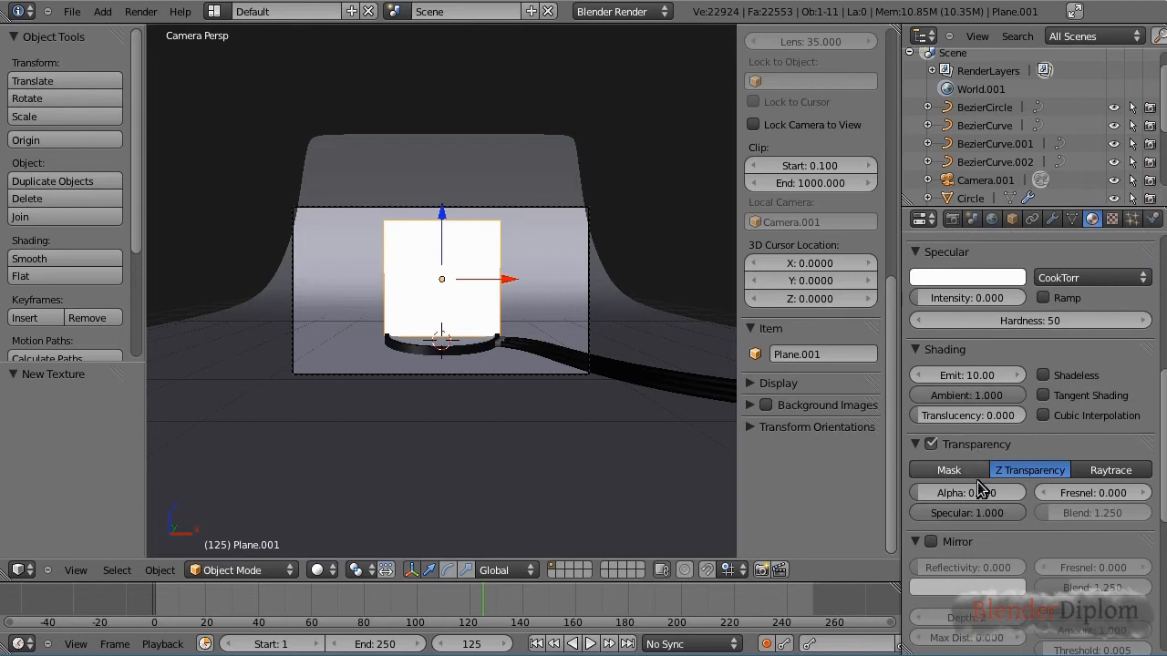
pyautogui.click(1111, 219)
pyautogui.scroll(-12, 951, 504)
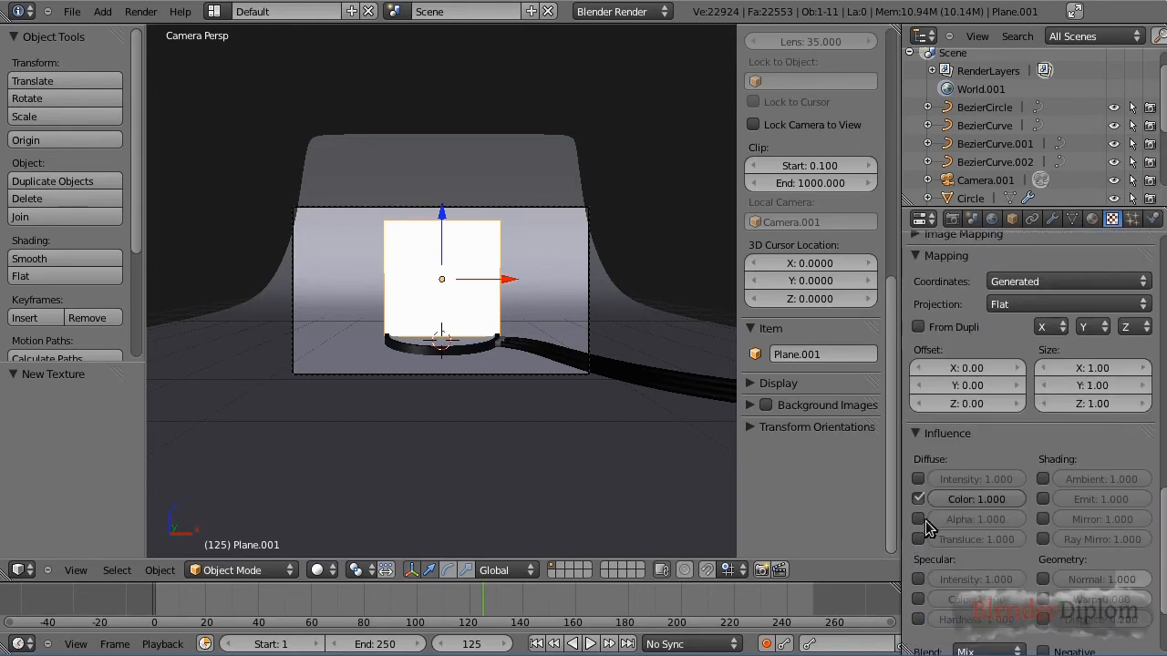
pyautogui.click(918, 519)
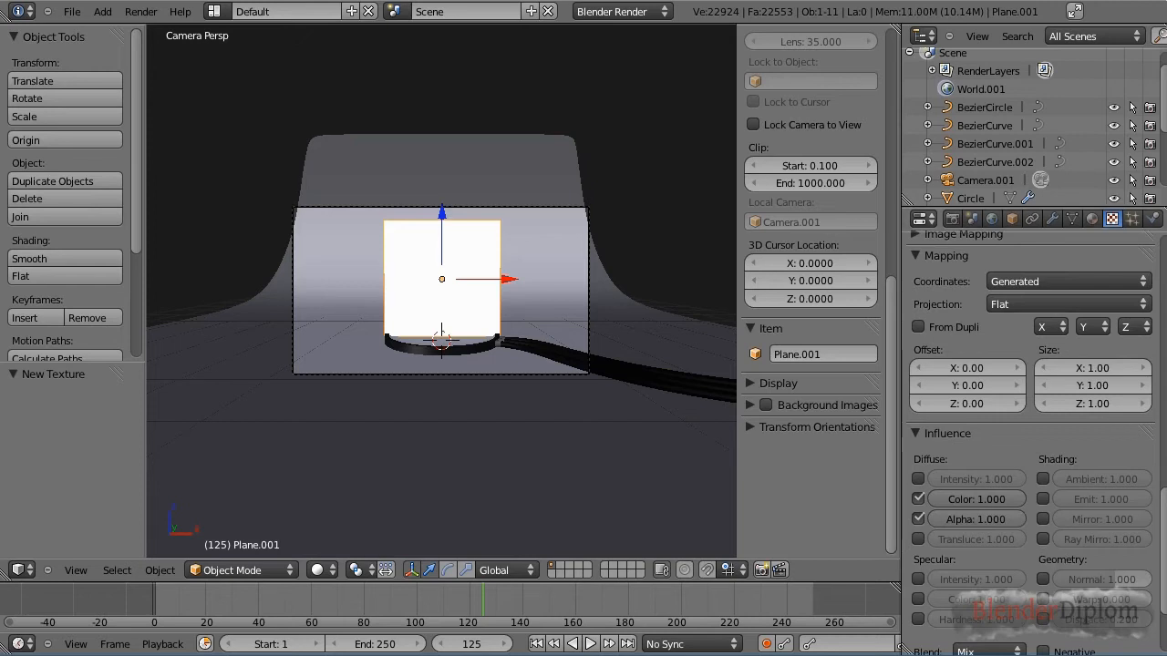
pyautogui.moveTo(1164, 552); pyautogui.dragTo(1164, 349)
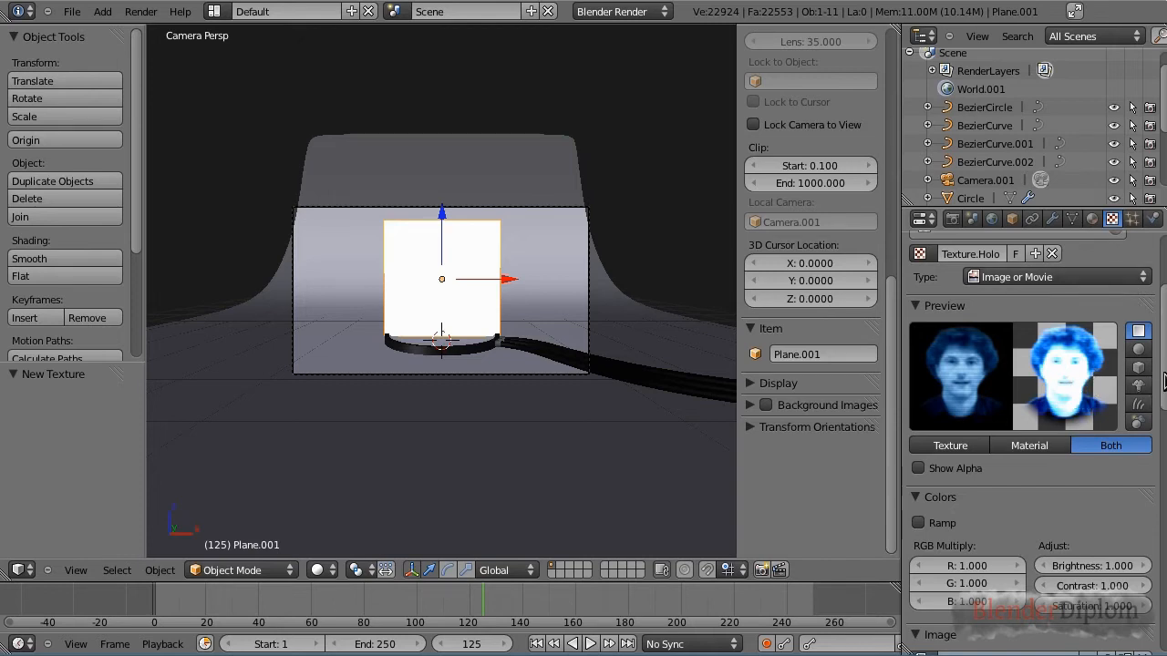
# Make the hologram texture also influence the material's Emit shading and check the preview.
pyautogui.moveTo(1164, 365); pyautogui.dragTo(1164, 580)
pyautogui.click(1044, 491)
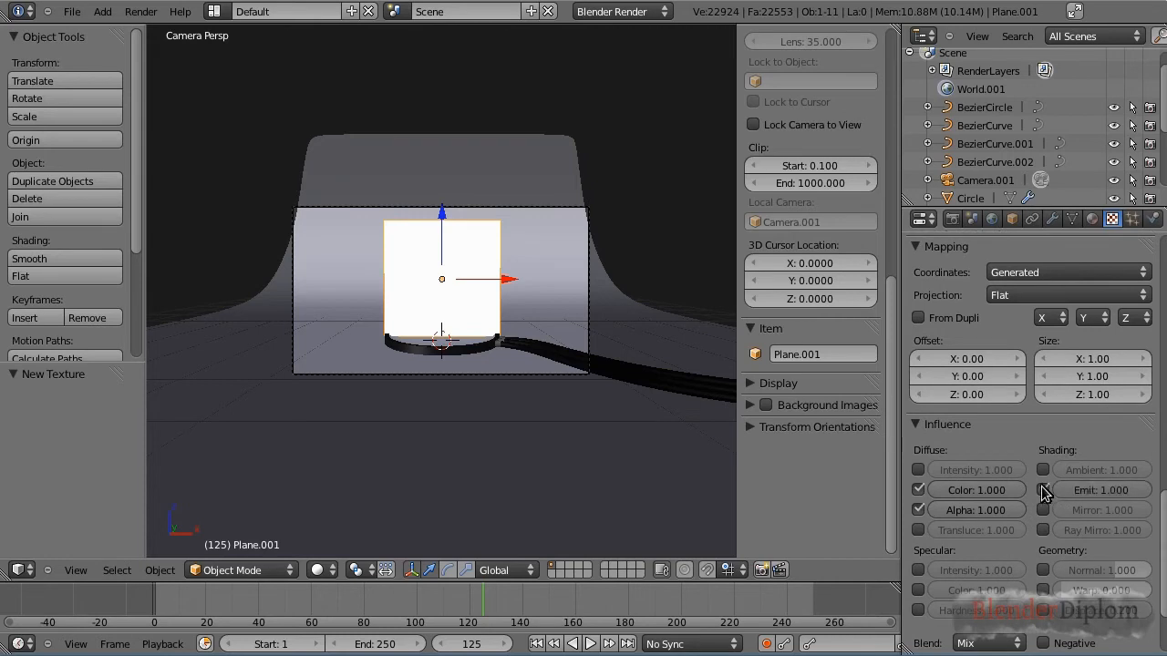
pyautogui.moveTo(1165, 538); pyautogui.dragTo(1164, 305)
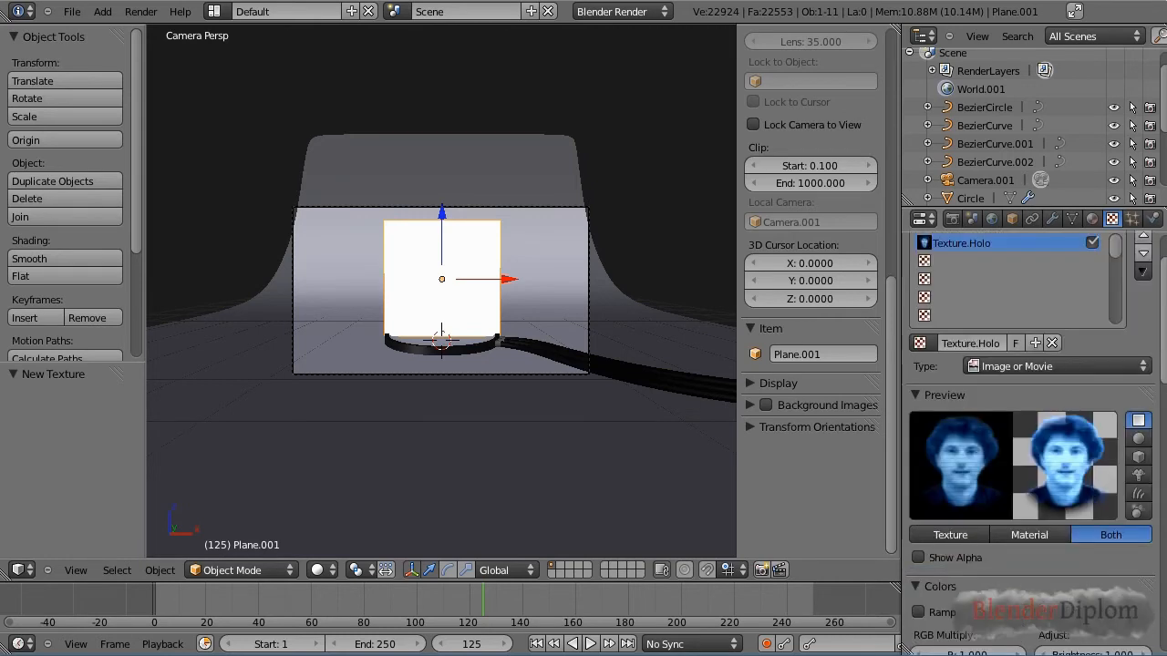
# Select the camera, render the current frame to inspect the hologram, and close the render.
pyautogui.rightClick(590, 315)
pyautogui.press('F12')
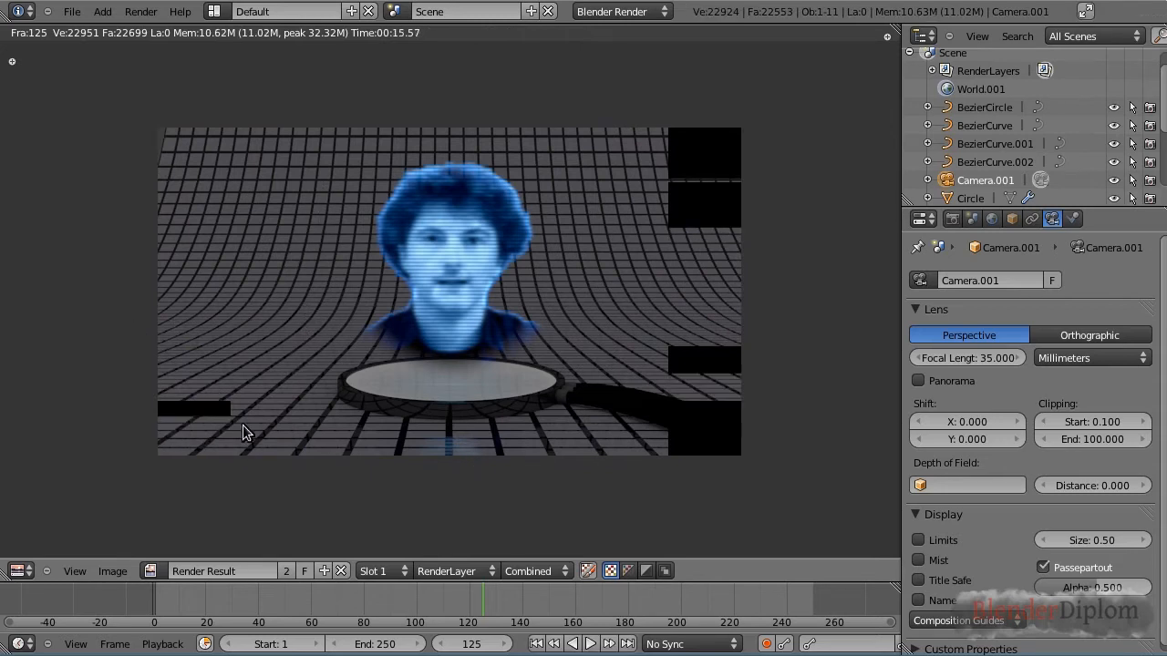
pyautogui.press('Escape')
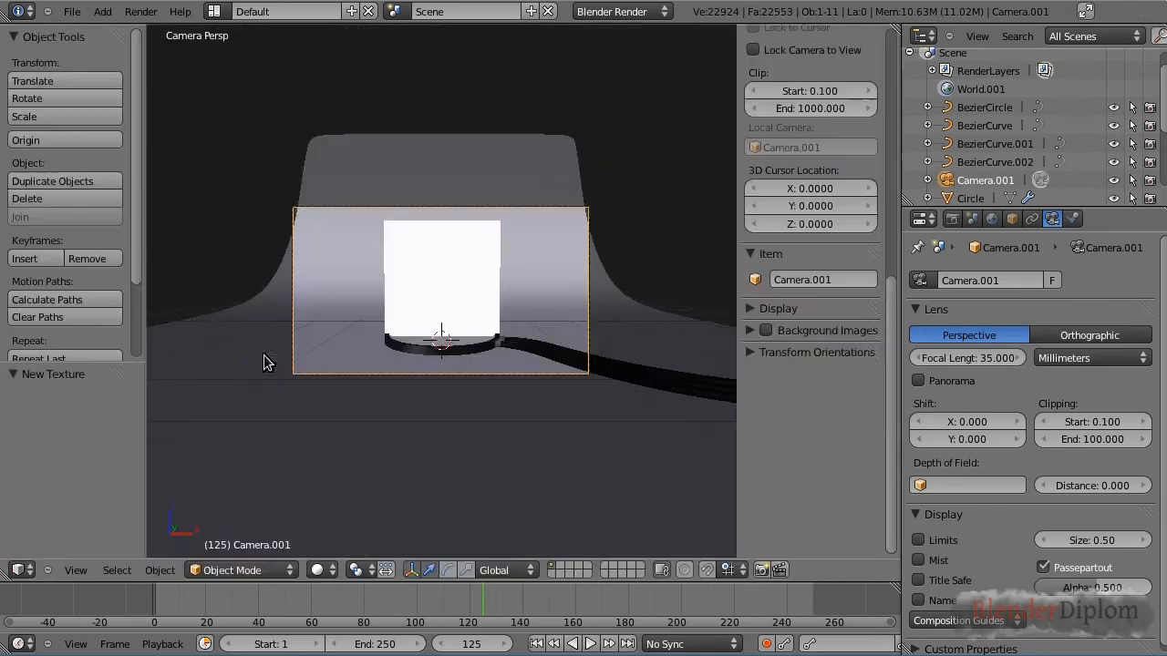
# Set the mirror maximum distance of the curved backdrop plane's material to 5.
pyautogui.rightClick(486, 344)
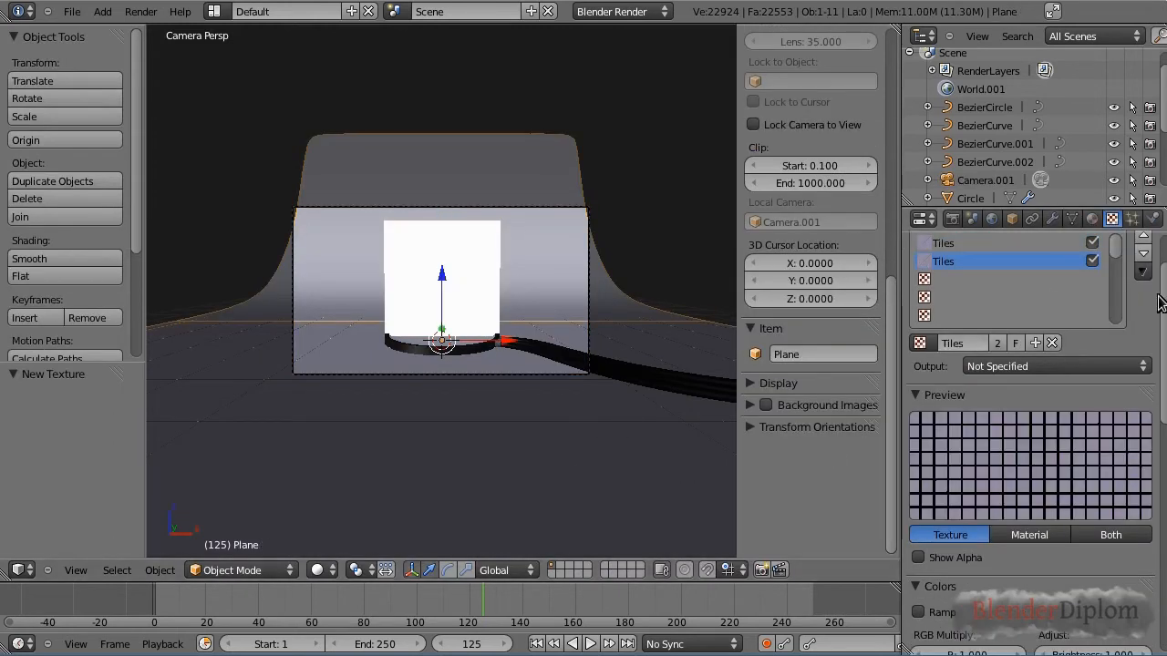
pyautogui.click(1092, 218)
pyautogui.scroll(-3, 1163, 414)
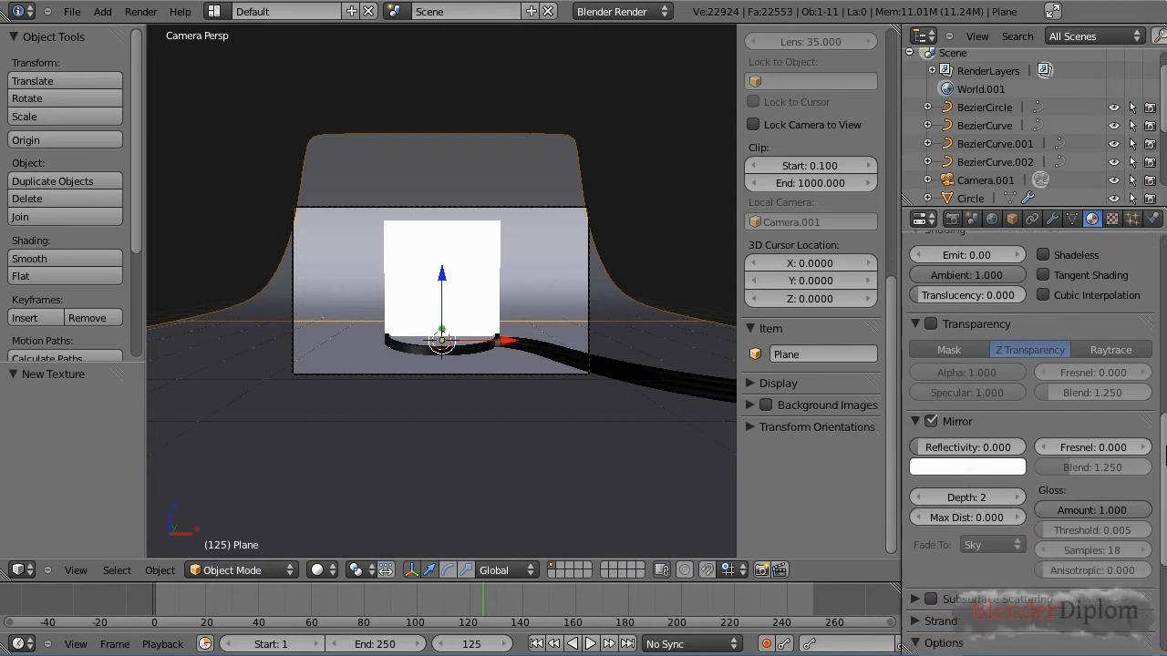
pyautogui.click(983, 517)
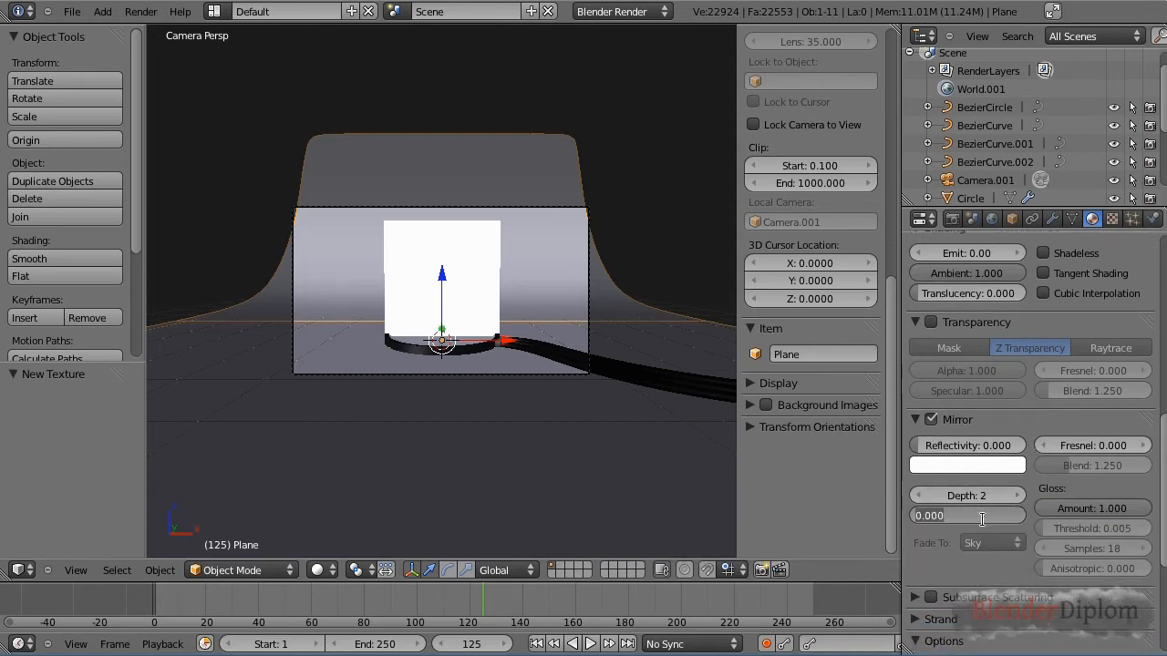
pyautogui.write('5')
pyautogui.press('Return')
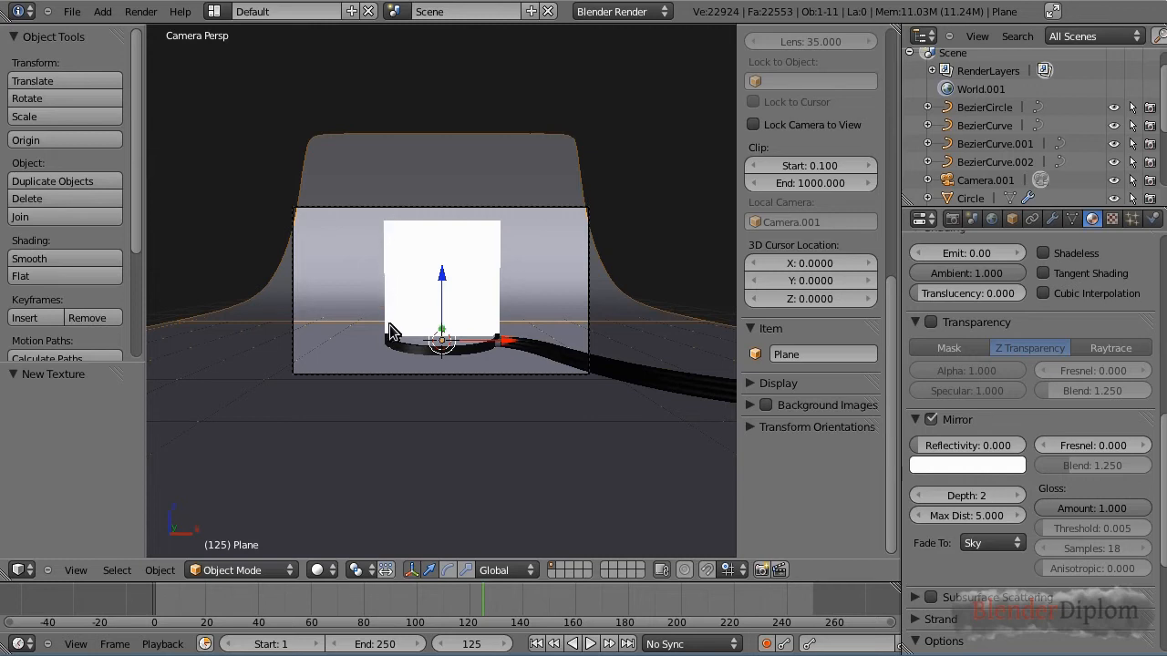
# Select the hologram plane and examine its location, rotation and dimensions.
pyautogui.rightClick(402, 284)
pyautogui.moveTo(893, 337); pyautogui.dragTo(899, 97)
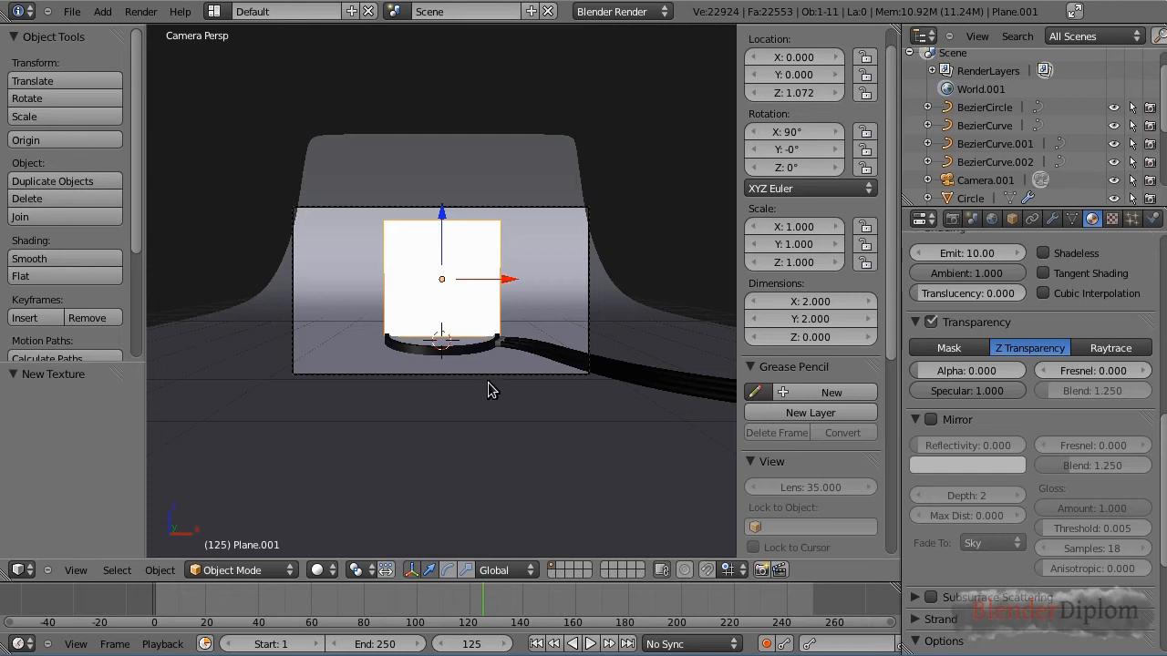
# Reselect the backdrop plane, render the current frame to check its reflection, and close the render.
pyautogui.rightClick(540, 271)
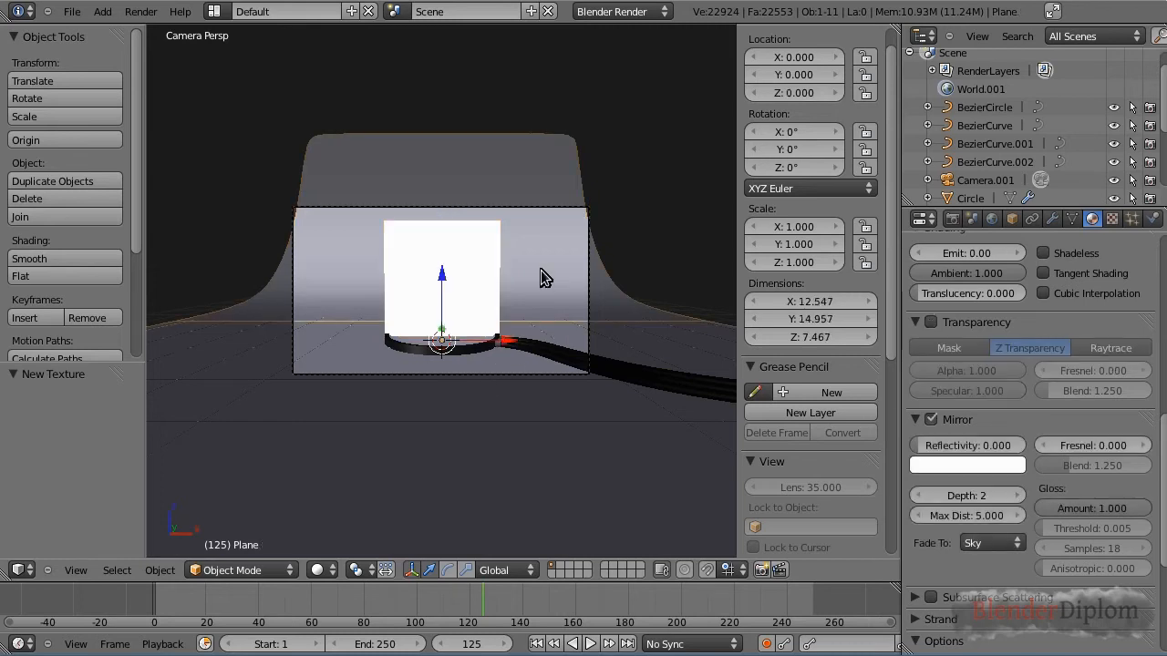
pyautogui.press('F12')
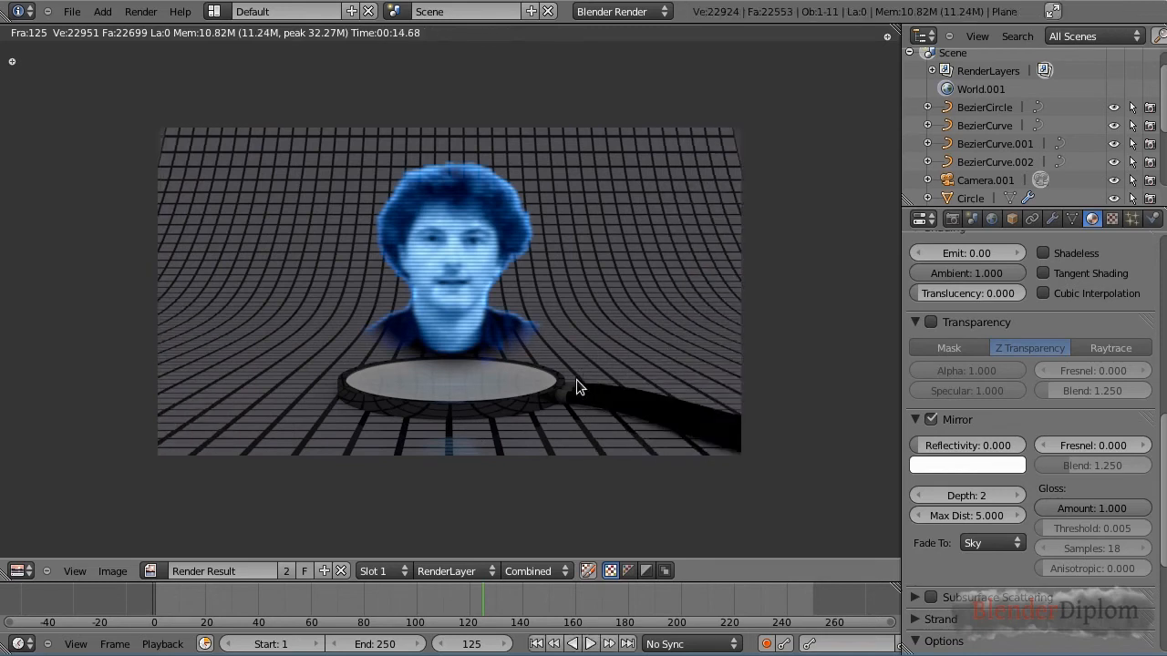
pyautogui.press('Escape')
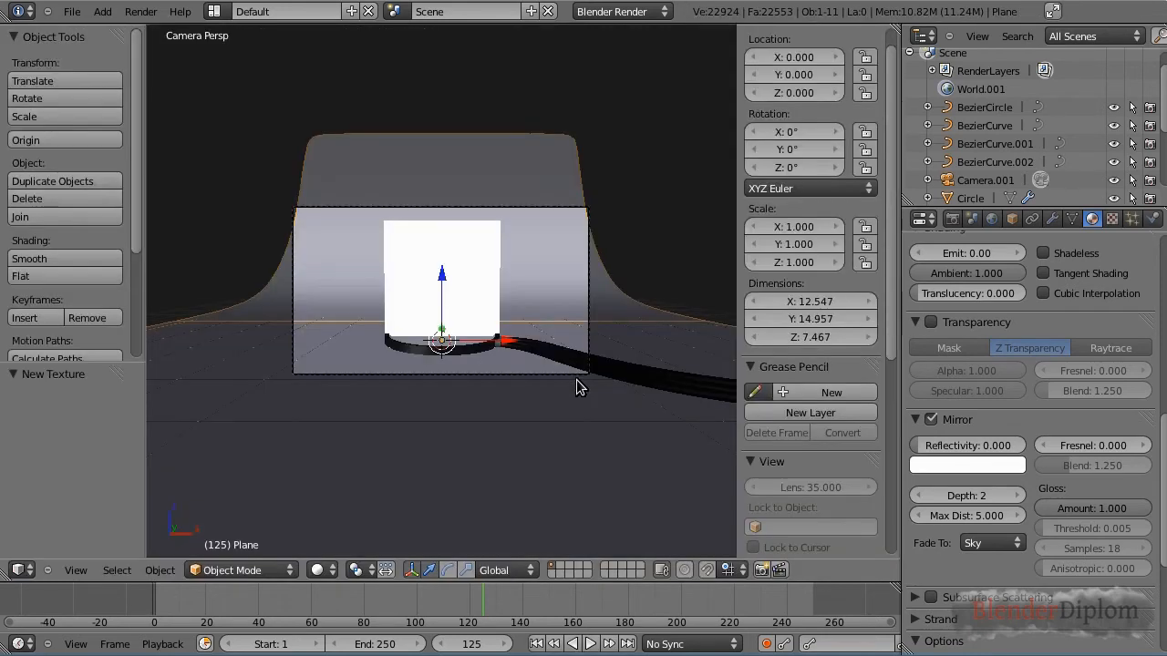
# Lower the camera by about 0.17 units, render the current frame to check the framing, and close the render.
pyautogui.rightClick(589, 321)
pyautogui.press('g')
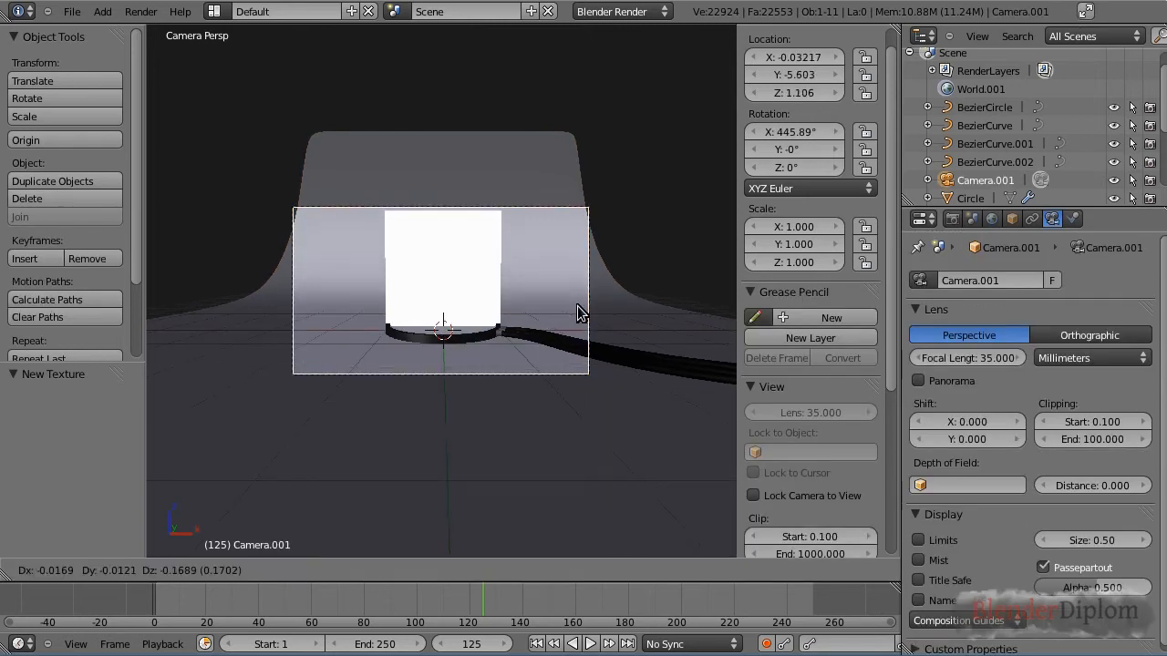
pyautogui.click(577, 305)
pyautogui.press('F12')
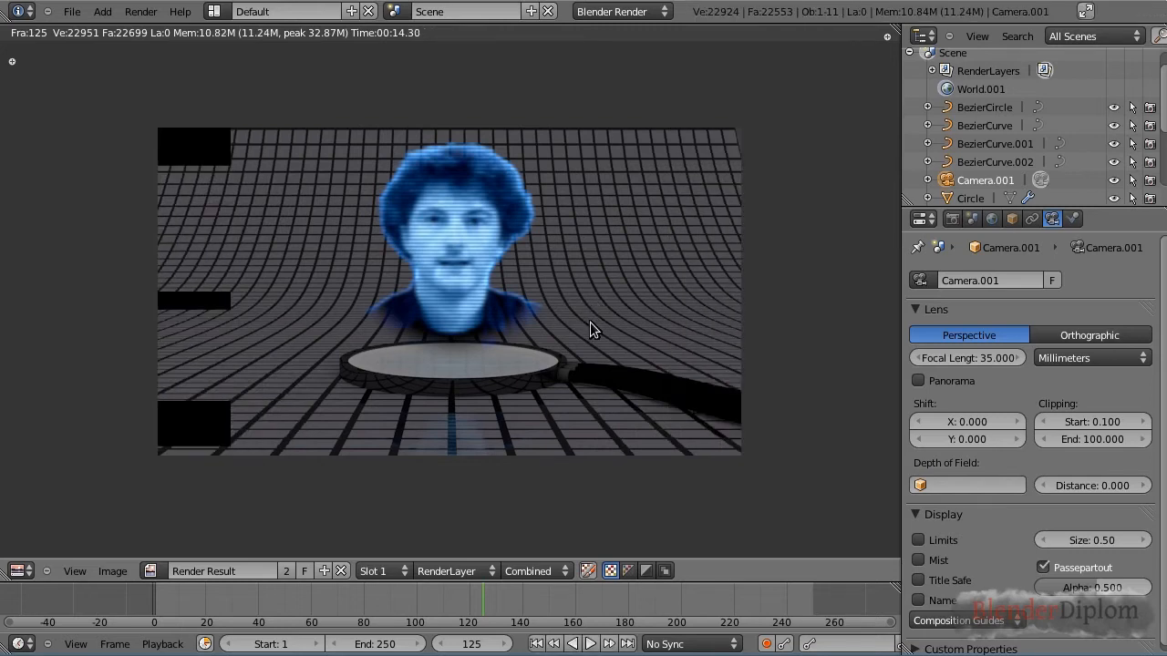
pyautogui.press('Escape')
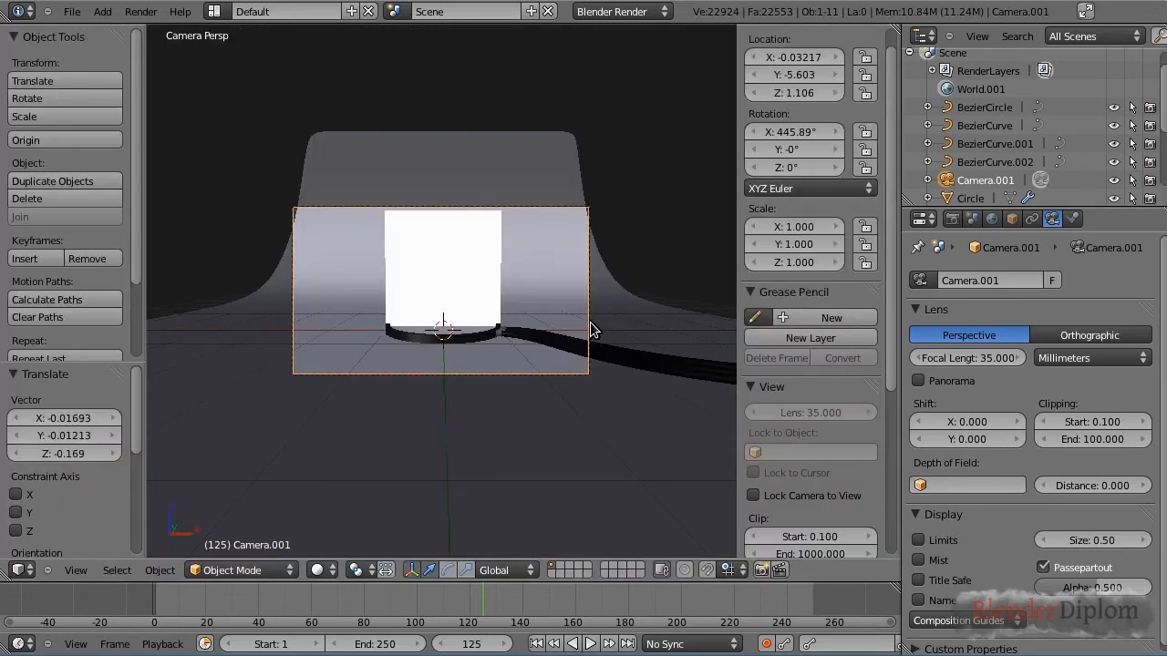
# Set the animation's end frame to 500 and move the current frame to 499.
pyautogui.click(387, 644)
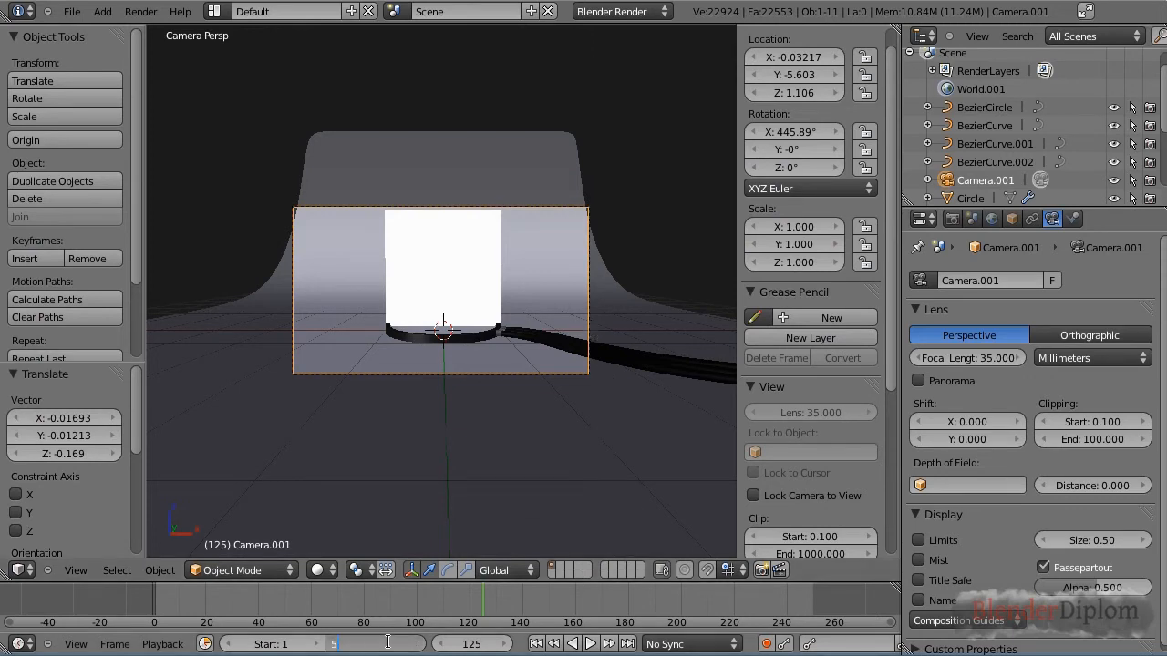
pyautogui.press('Return')
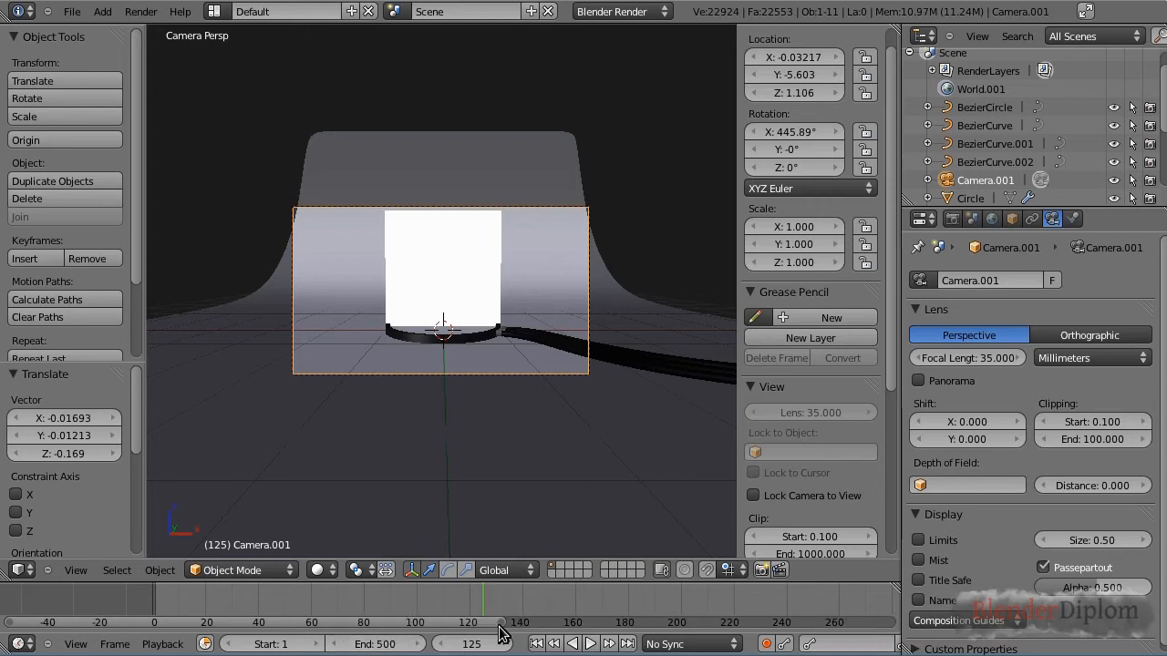
pyautogui.moveTo(499, 622); pyautogui.dragTo(914, 631)
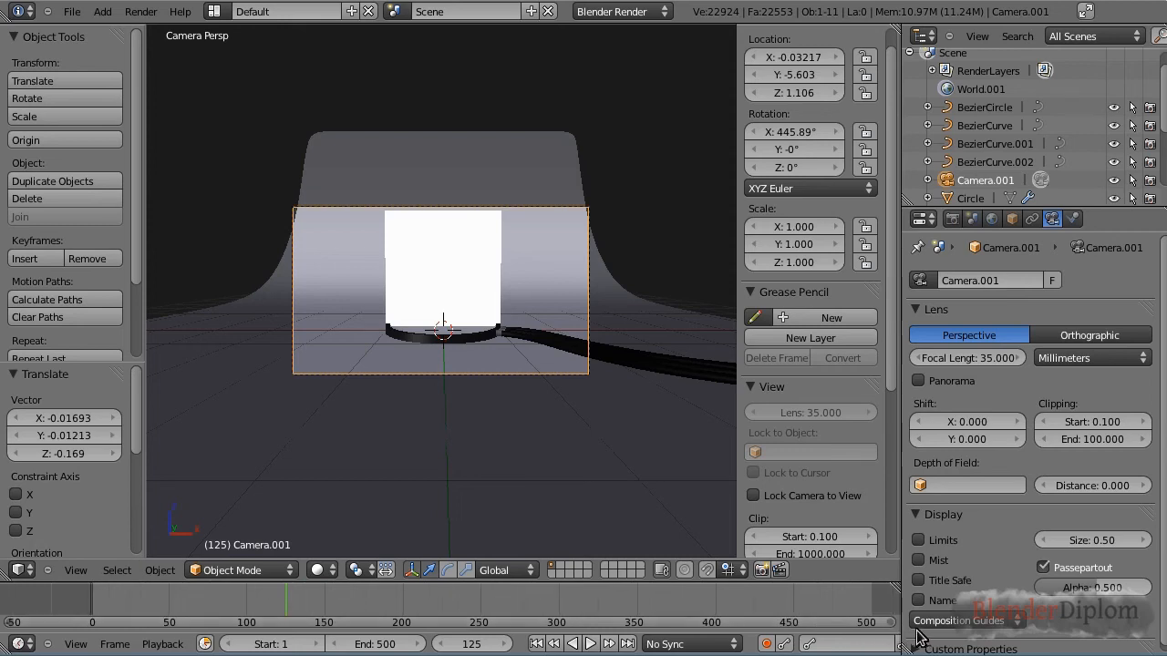
pyautogui.moveTo(784, 612); pyautogui.dragTo(867, 629)
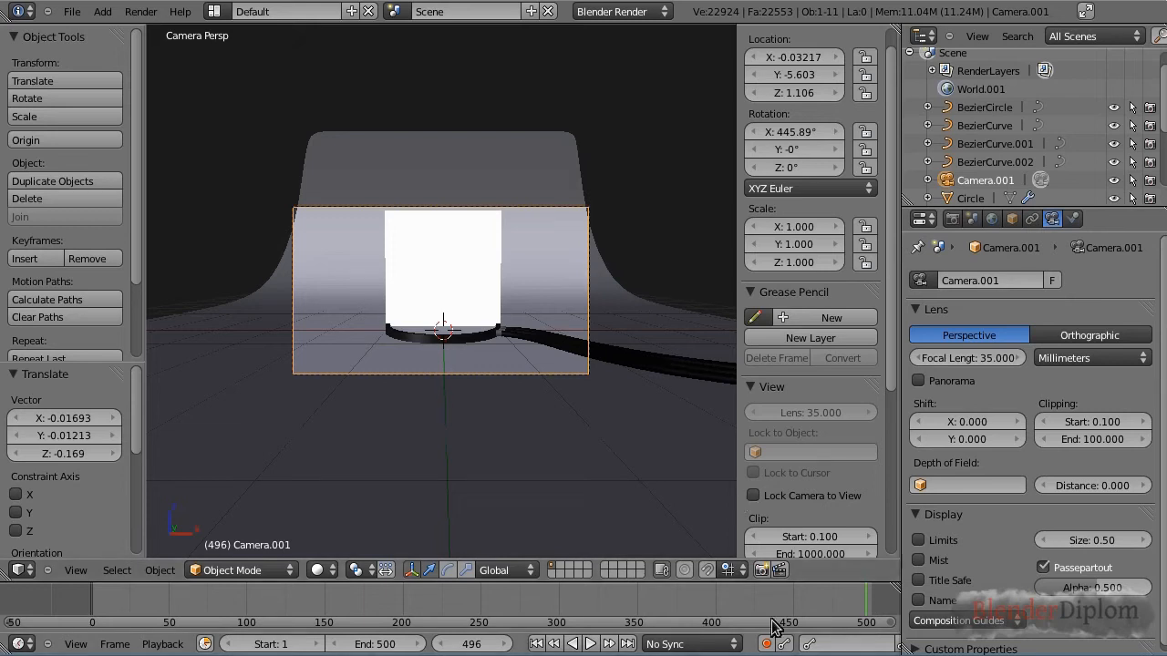
pyautogui.click(873, 616)
pyautogui.click(871, 616)
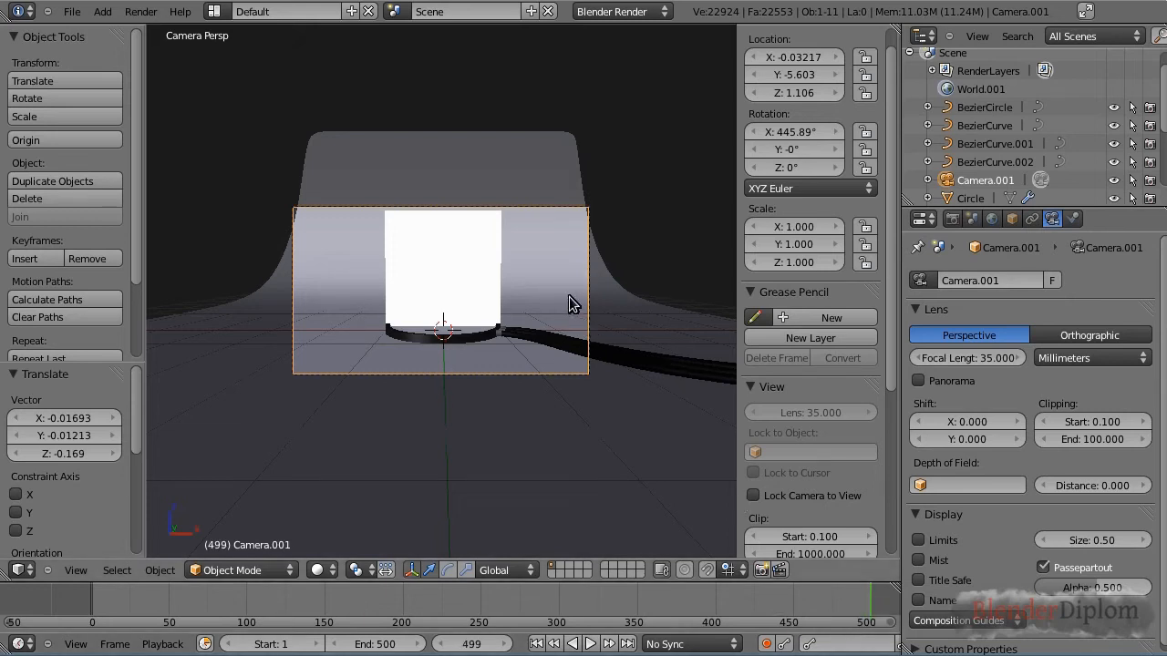
# Parent the camera to the hologram plane using Object parenting, and leave only the plane selected.
pyautogui.scroll(3, 561, 298)
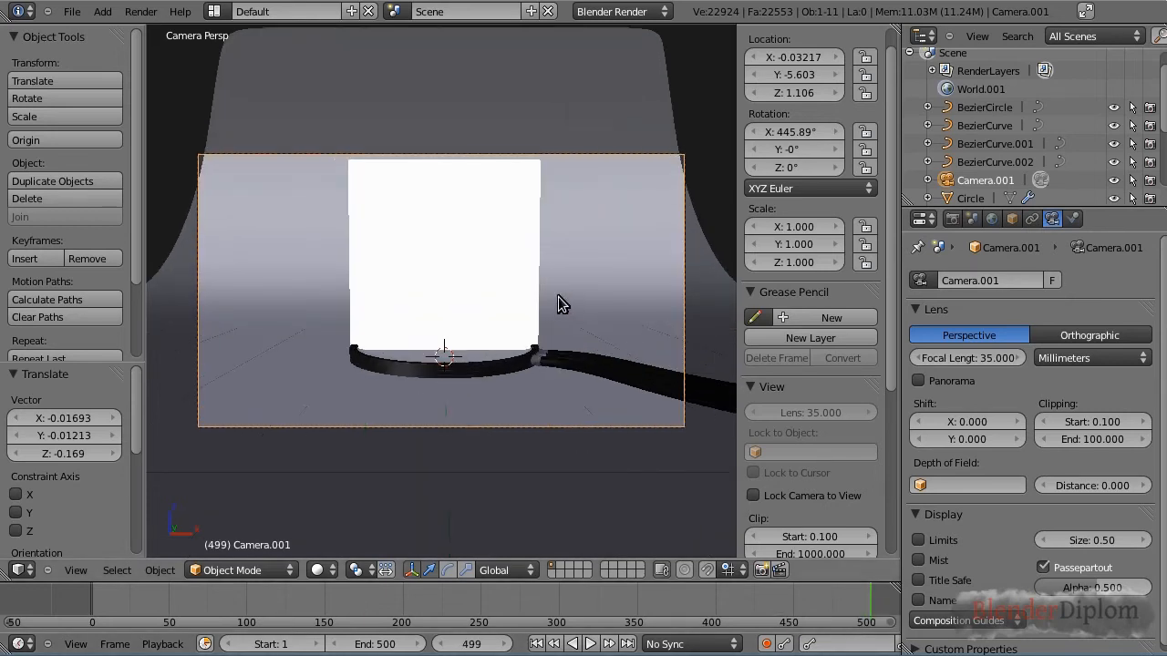
pyautogui.rightClick(516, 248)
pyautogui.scroll(-1, 436, 326)
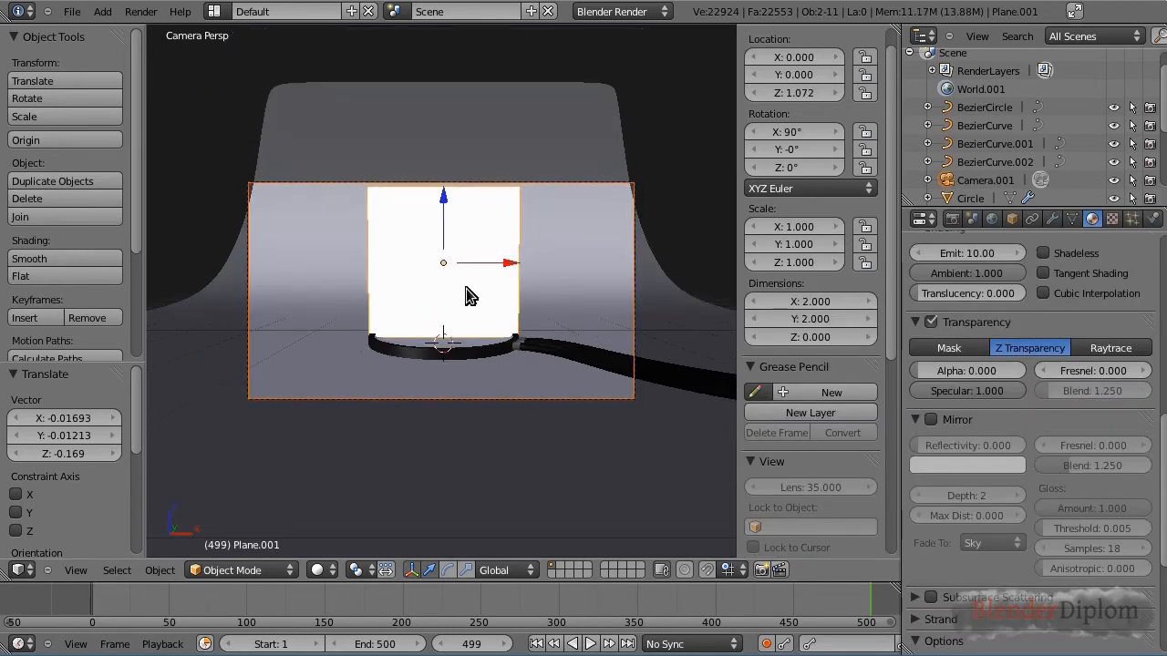
pyautogui.hotkey('ctrl', 'p')
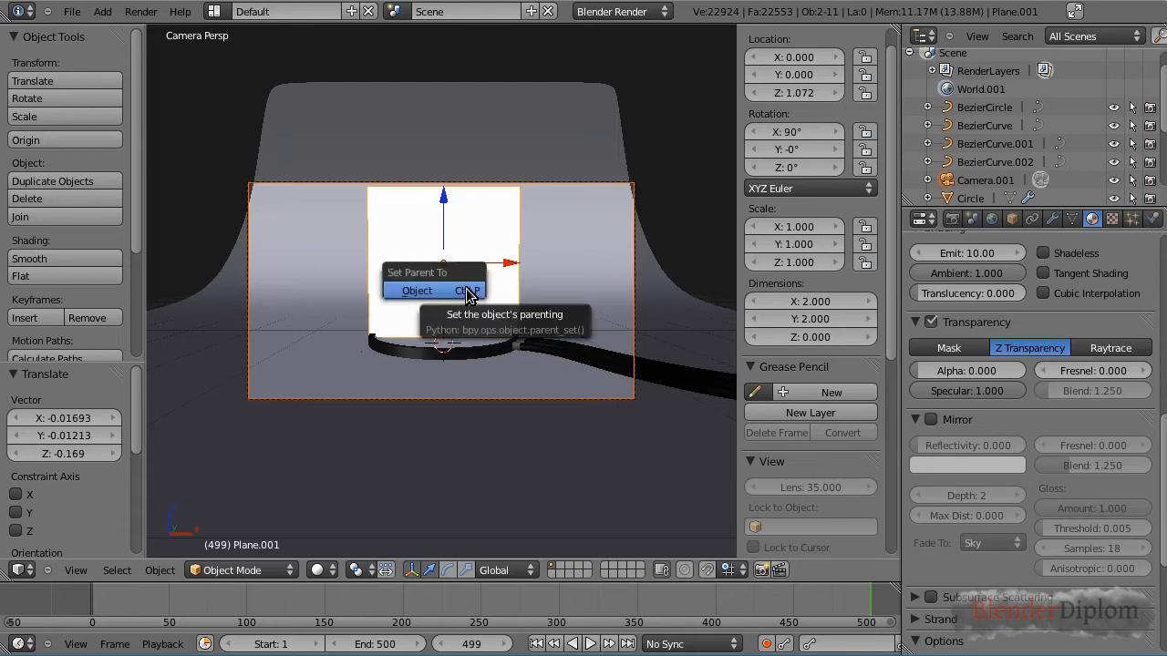
pyautogui.click(468, 294)
pyautogui.rightClick(474, 304)
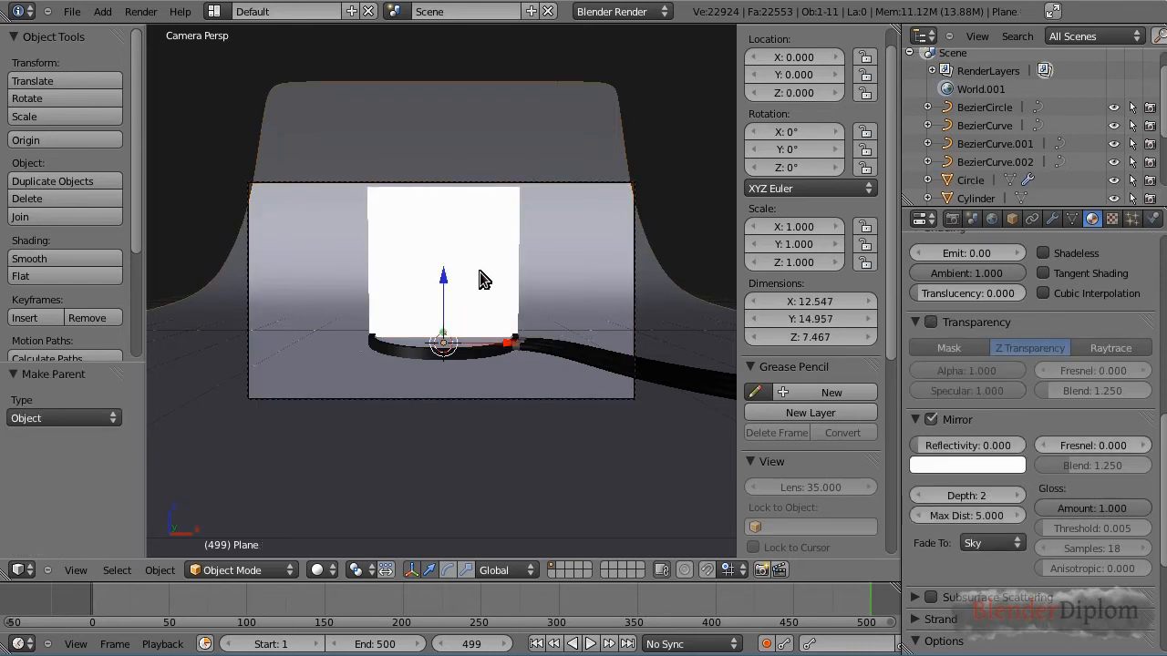
pyautogui.rightClick(482, 282)
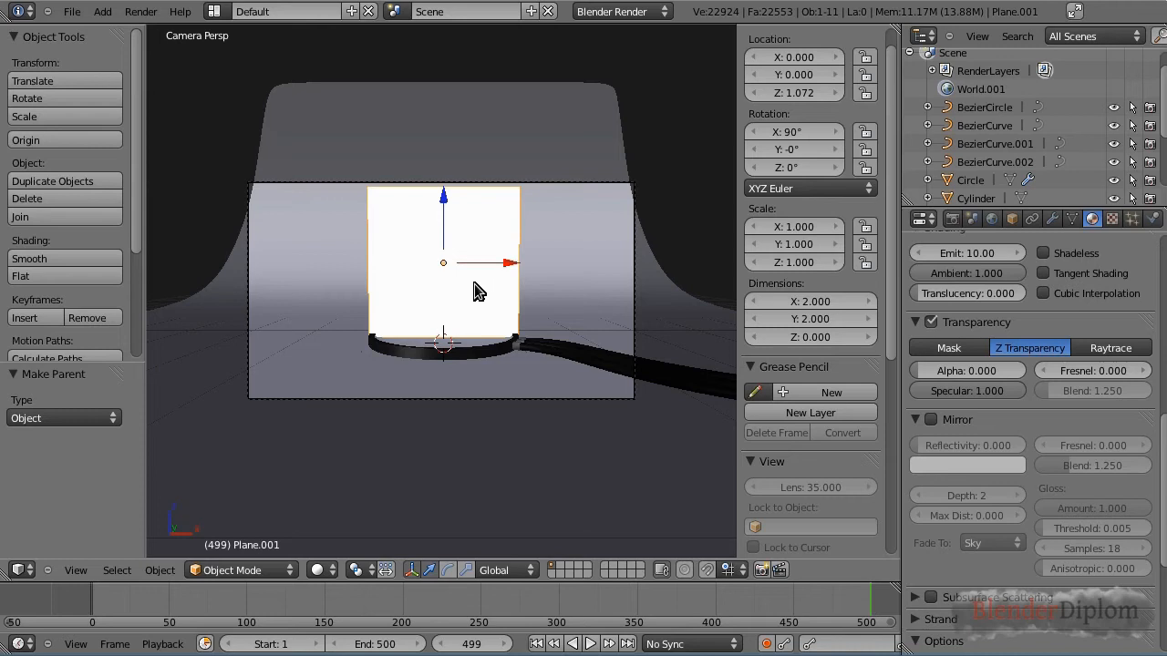
# Try rotating the hologram plane about the global Z axis to test the camera parenting.
pyautogui.press('r')
pyautogui.press('z')
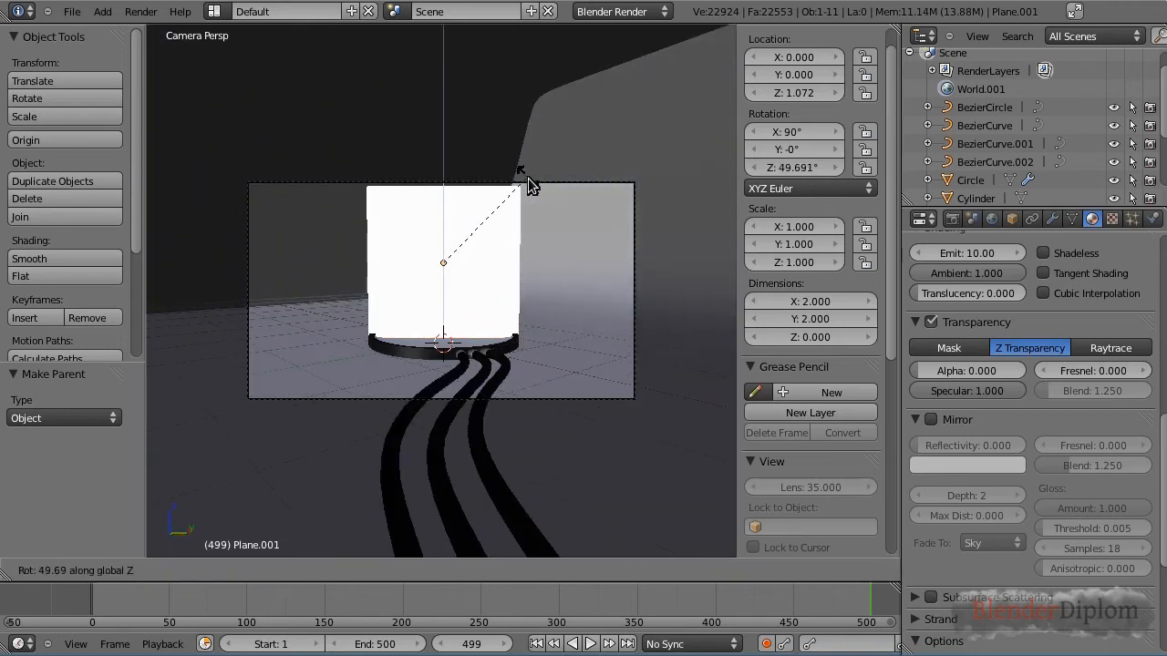
pyautogui.rightClick(548, 283)
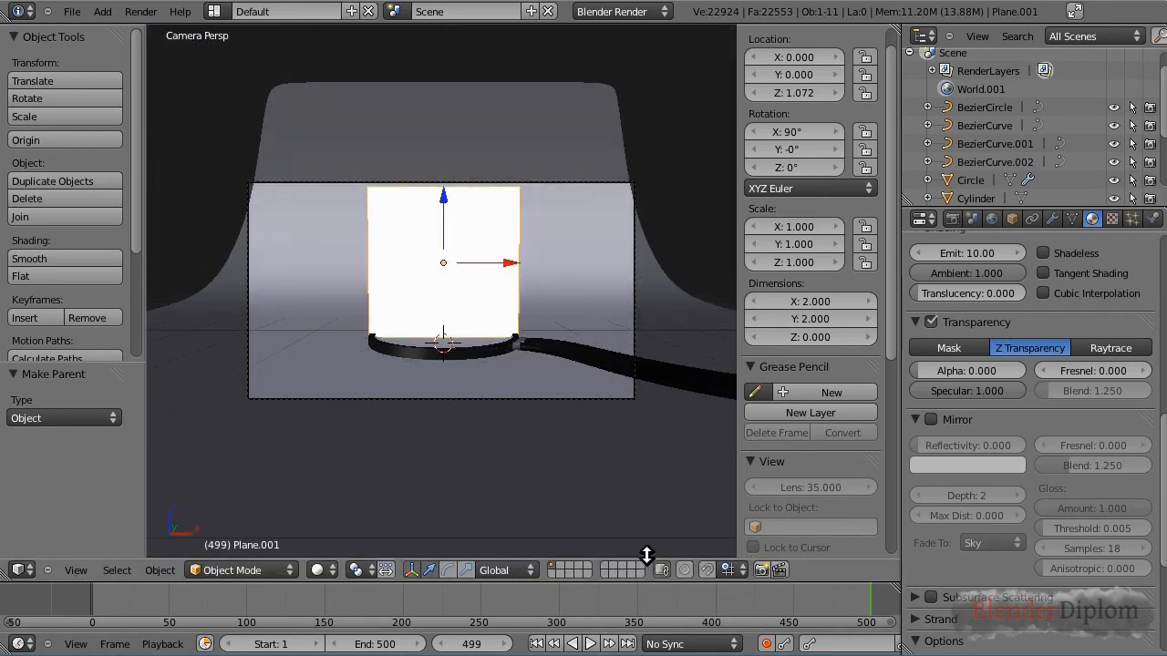
# Insert a Rotation keyframe for the hologram plane at frame 499 and go to frame 1.
pyautogui.press('i')
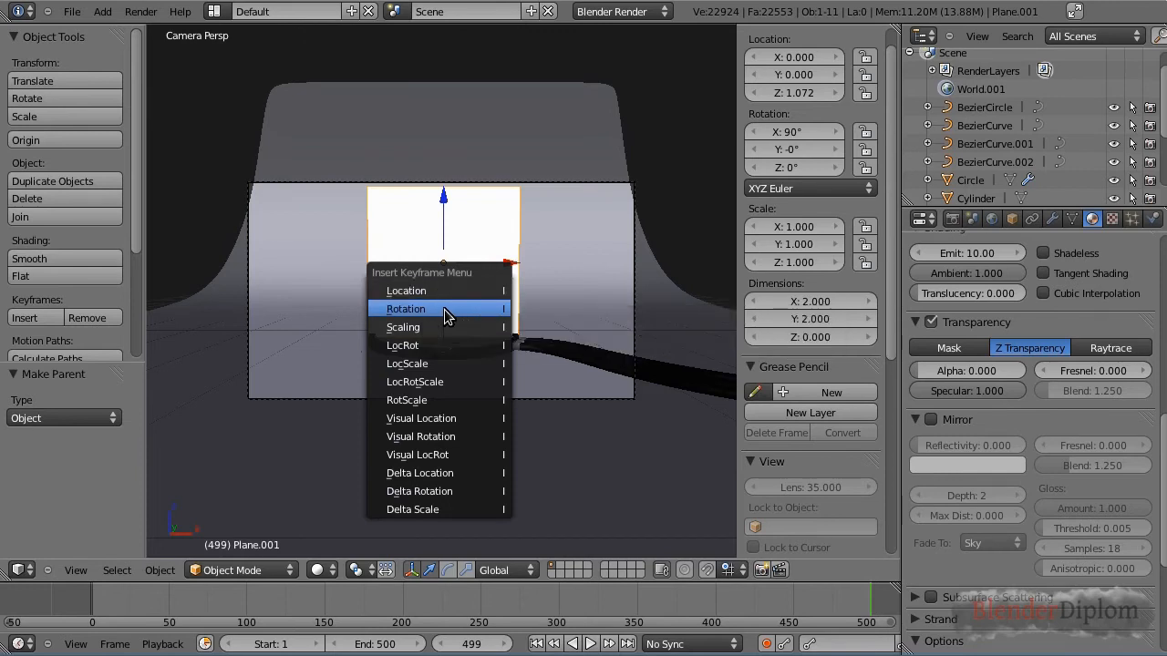
pyautogui.click(444, 309)
pyautogui.click(96, 612)
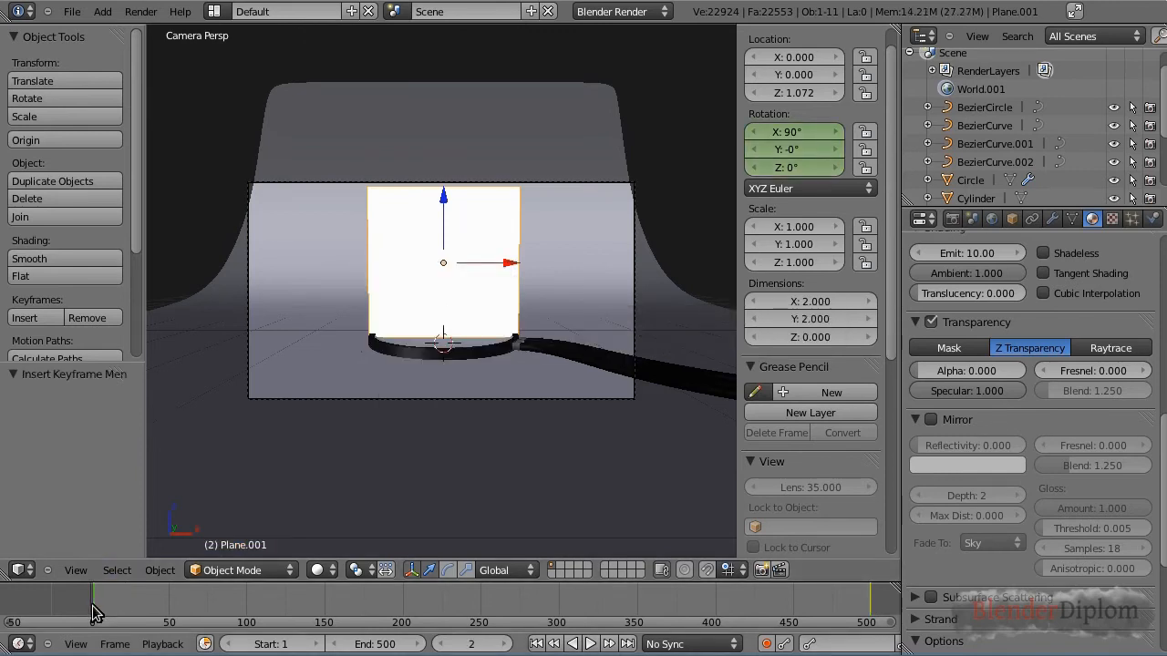
pyautogui.click(443, 644)
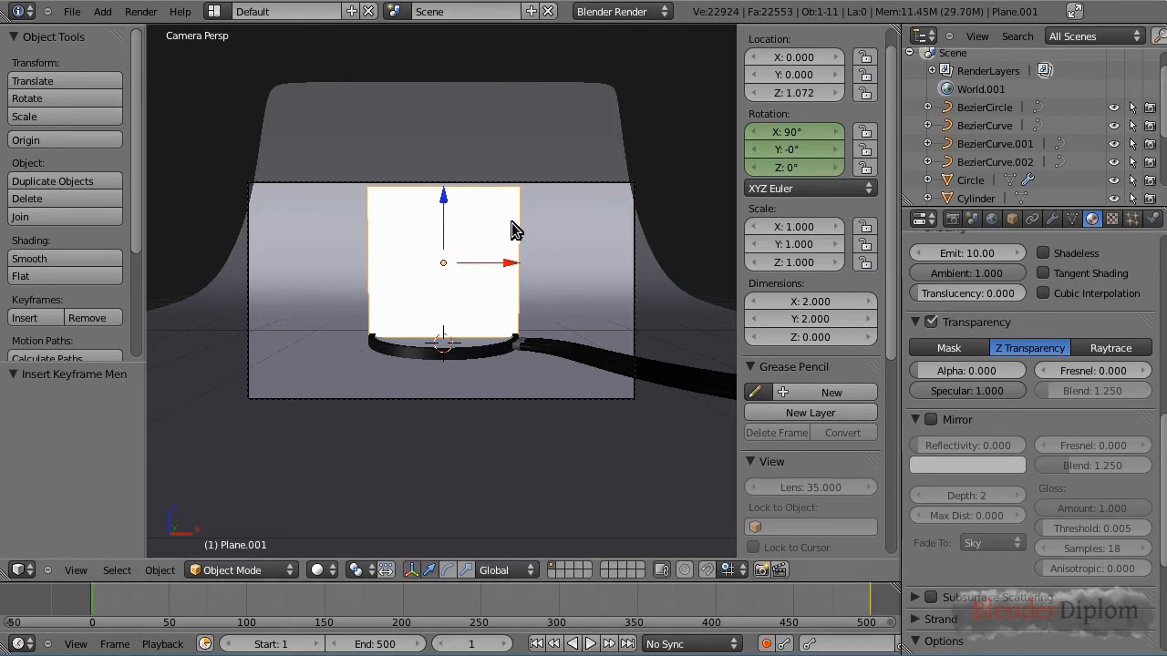
# Rotate the hologram plane about -16.26° around global Z and insert a Rotation keyframe at frame 1.
pyautogui.press('r')
pyautogui.press('z')
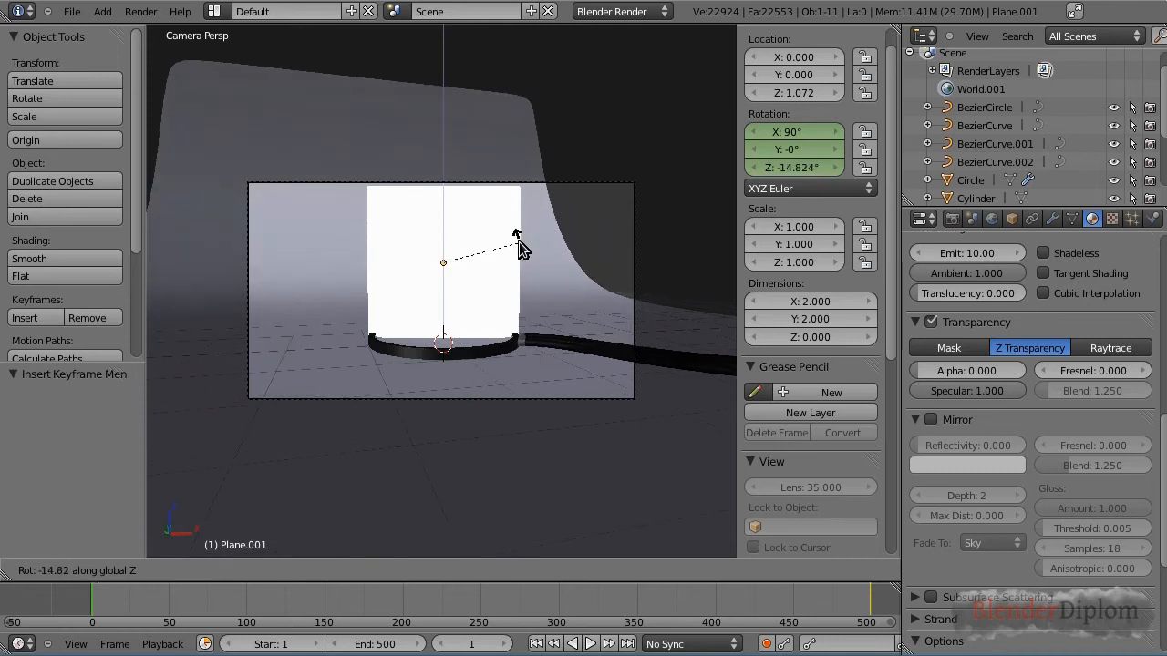
pyautogui.click(518, 248)
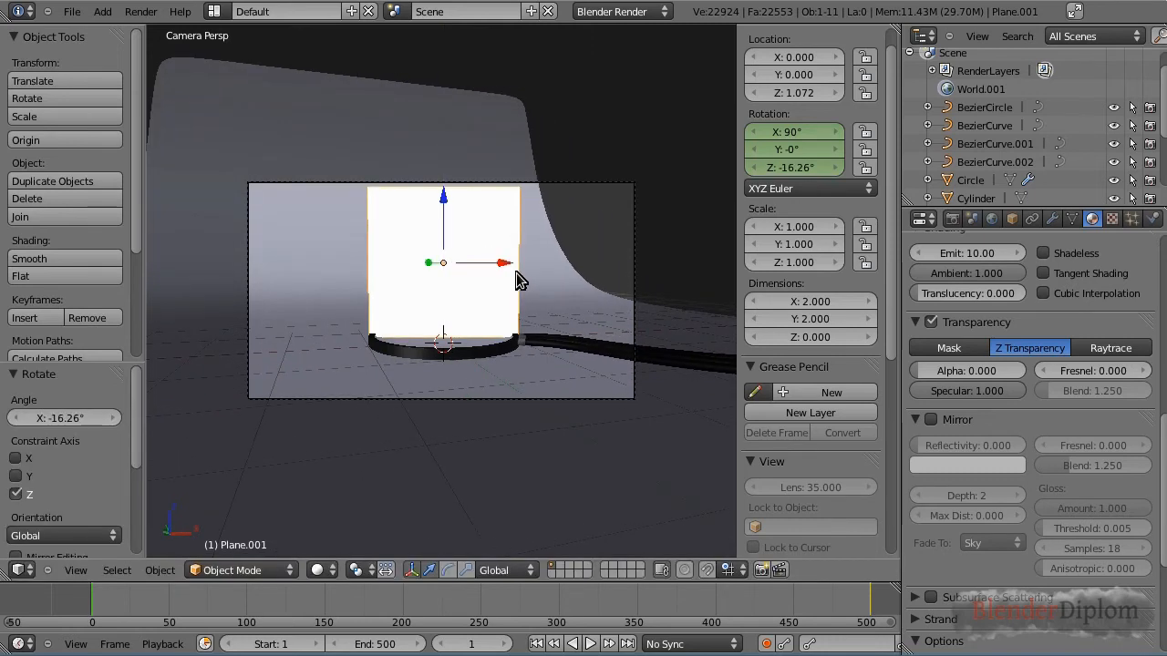
pyautogui.press('i')
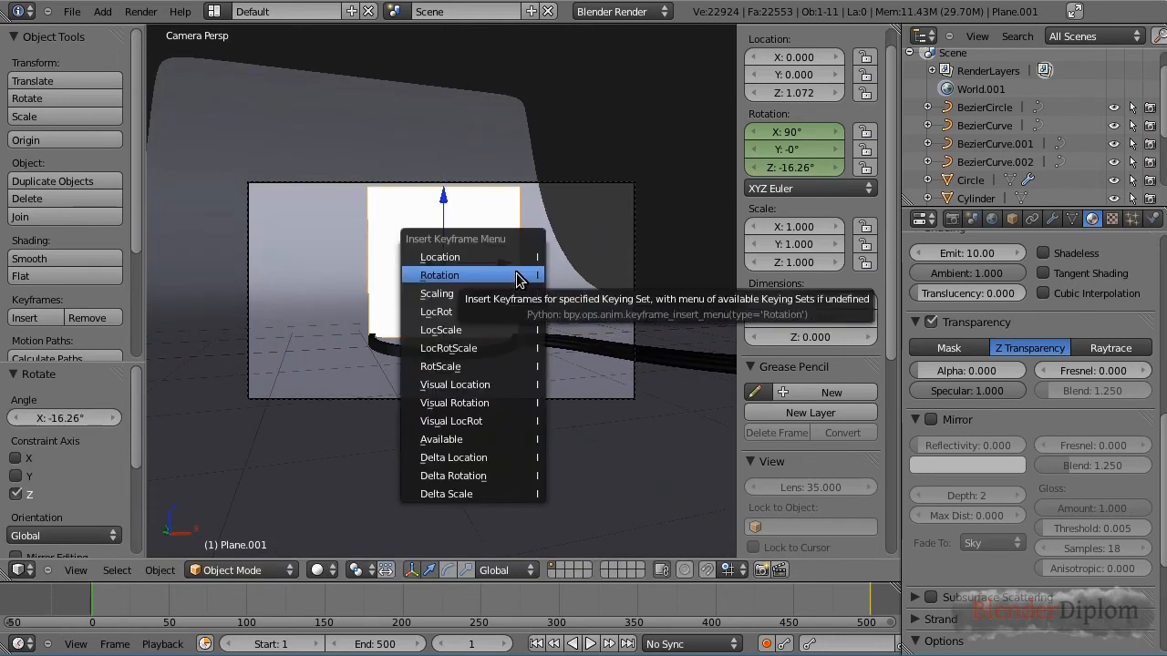
pyautogui.click(517, 272)
# Scrub through the timeline to frame 499 to check the camera's swing around the hologram.
pyautogui.moveTo(99, 606); pyautogui.dragTo(553, 611)
pyautogui.moveTo(641, 616); pyautogui.dragTo(314, 611)
pyautogui.moveTo(116, 604); pyautogui.dragTo(868, 632)
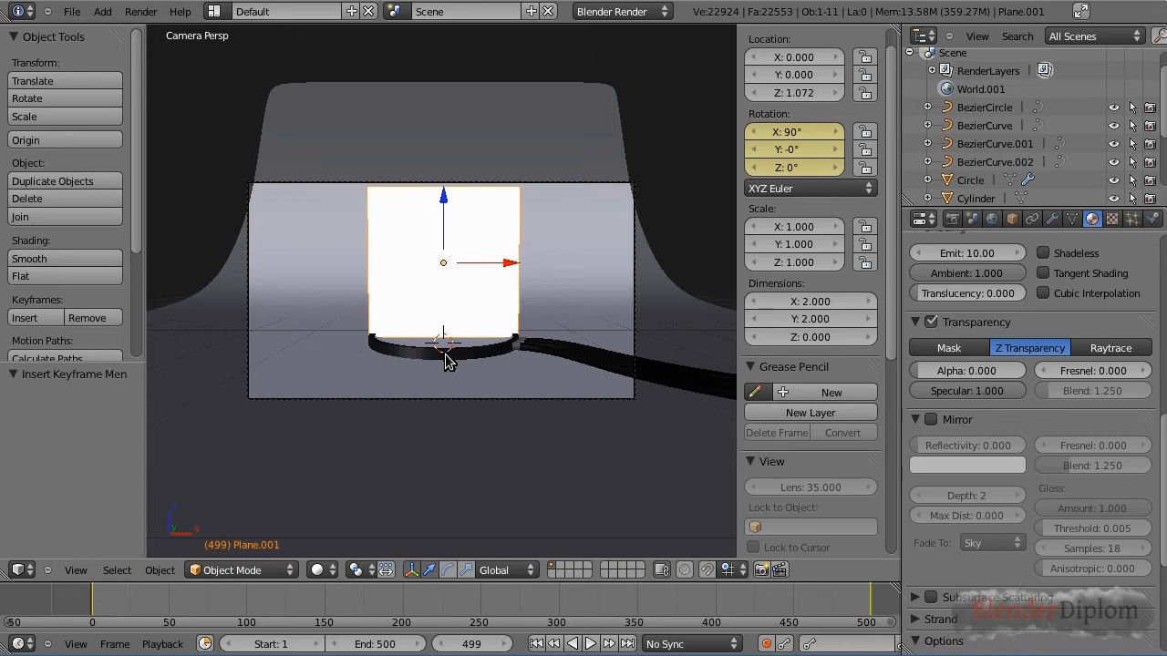
# Add an empty at the centre of the hologram base and rename it Empty.Trackto.
pyautogui.hotkey('shift', 'a')
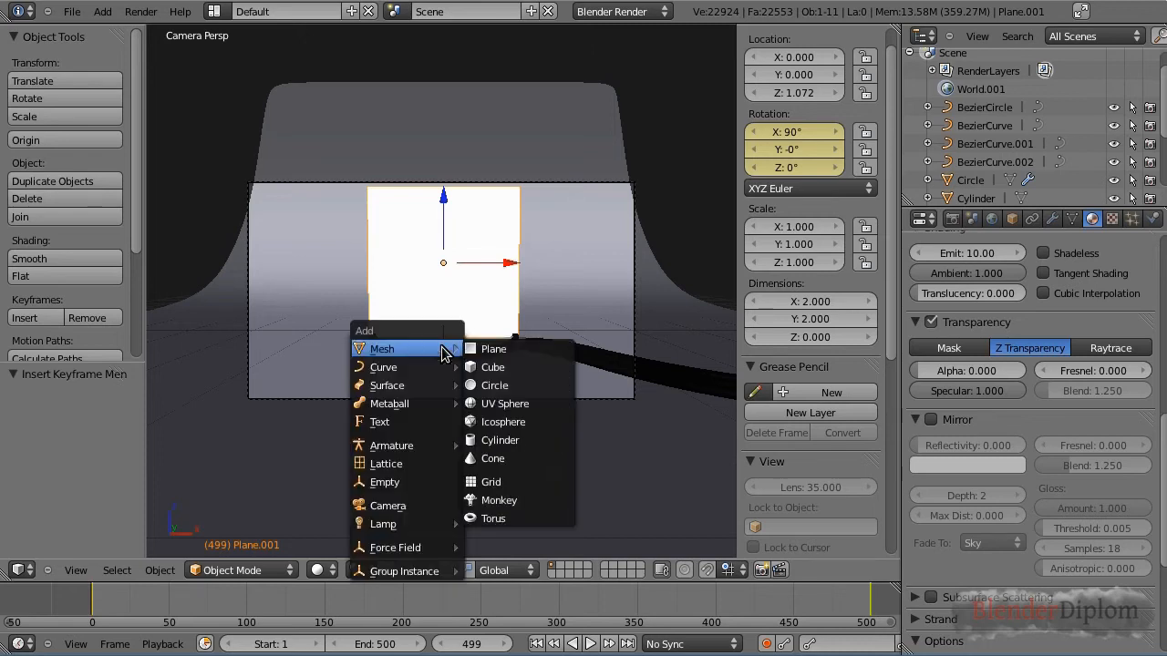
pyautogui.click(395, 483)
pyautogui.scroll(-4, 971, 150)
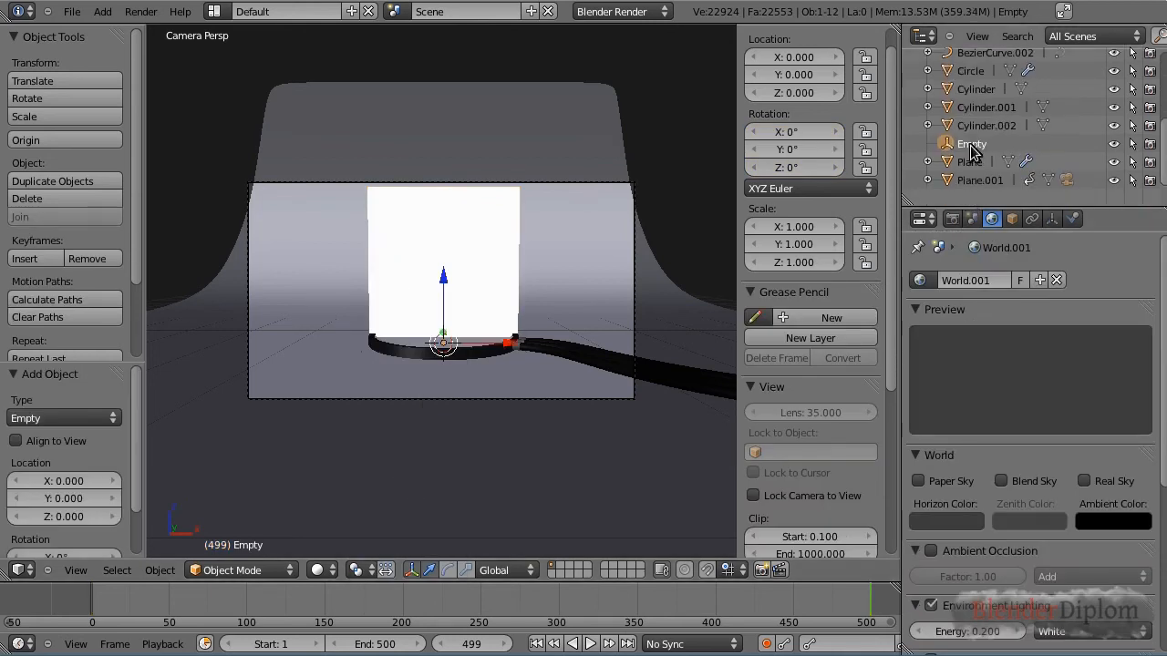
pyautogui.click(1011, 219)
pyautogui.click(1011, 281)
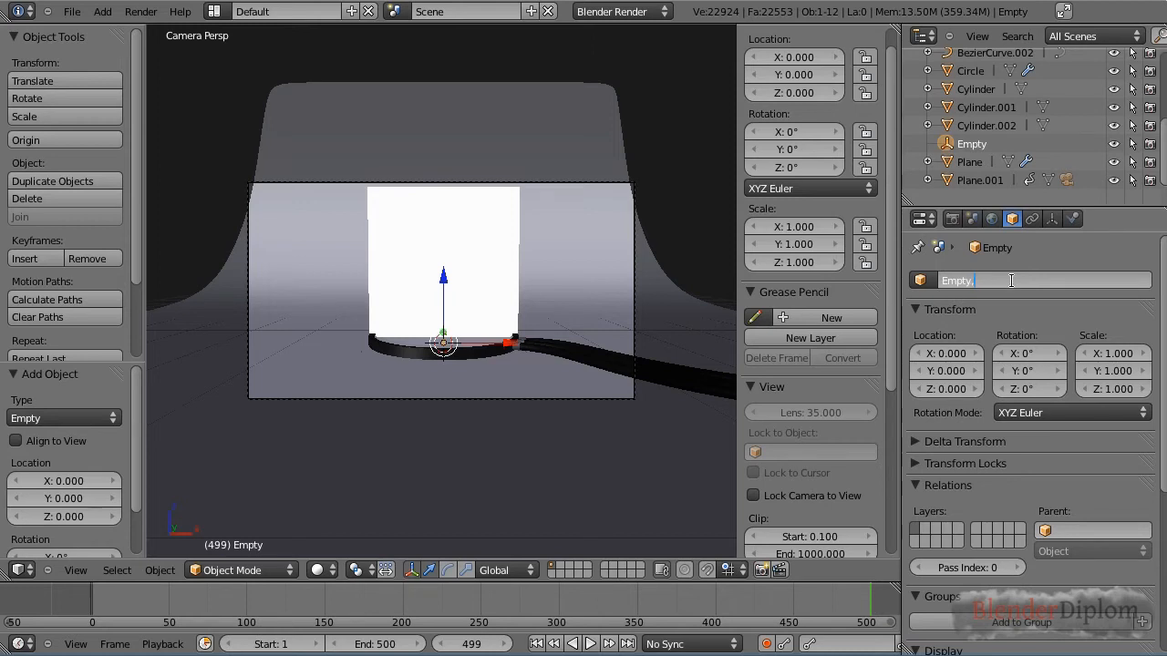
pyautogui.write('.Trackto')
pyautogui.press('Return')
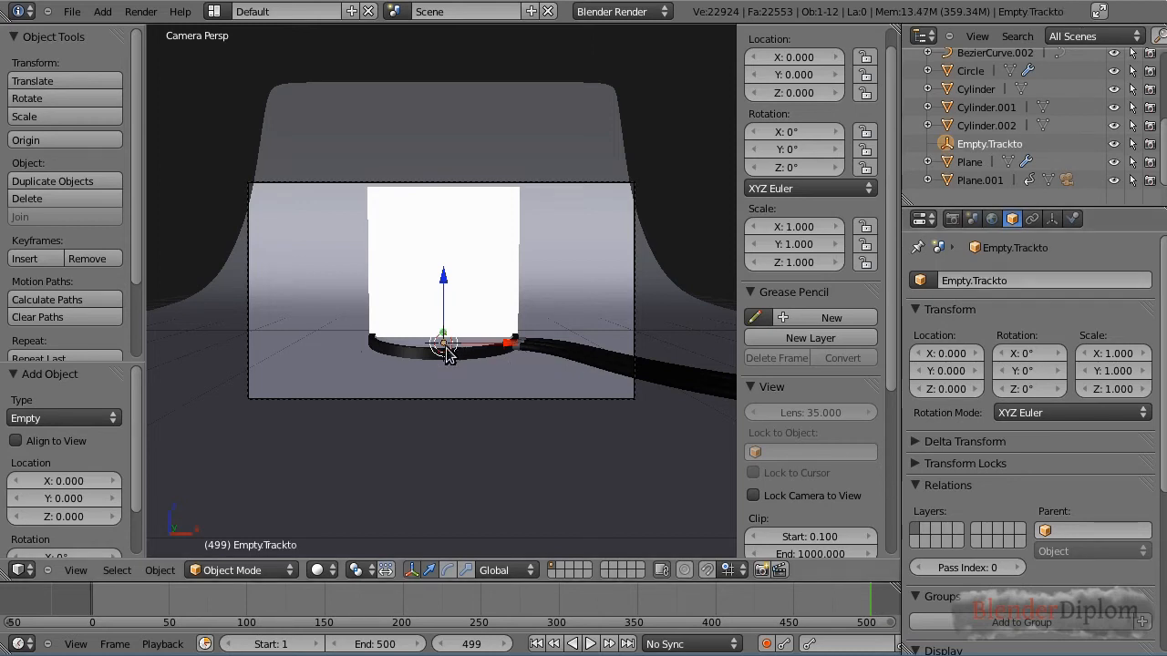
# Raise the Empty.Trackto object about 0.957 along Z, near the middle of the hologram plane.
pyautogui.press('g')
pyautogui.press('z')
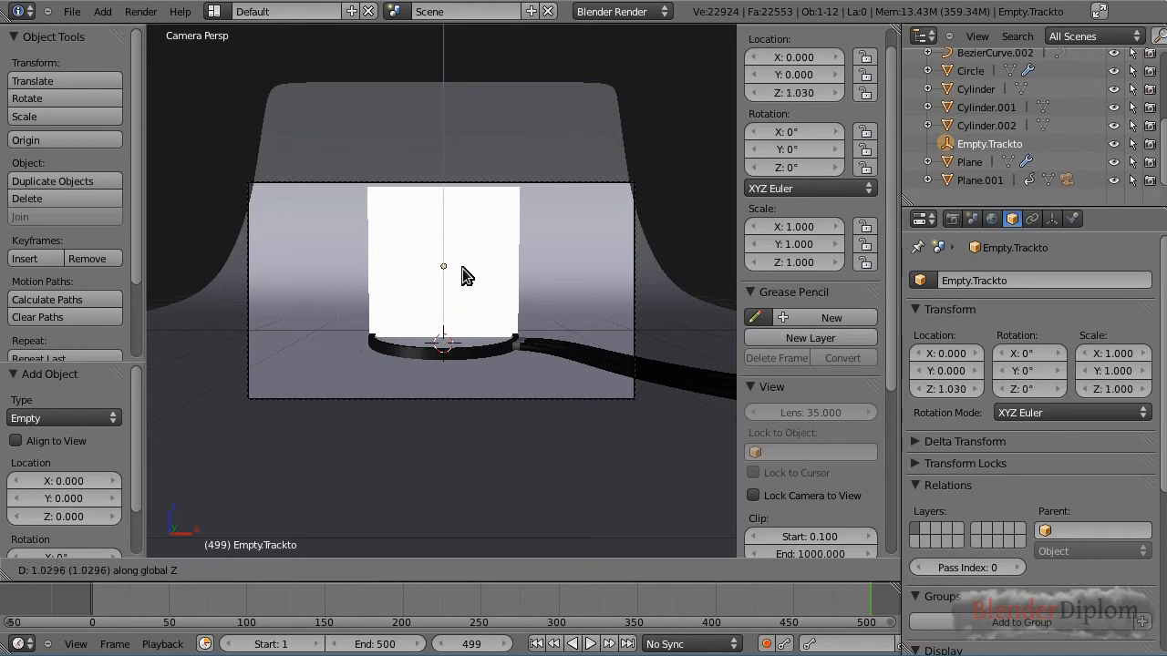
pyautogui.click(462, 280)
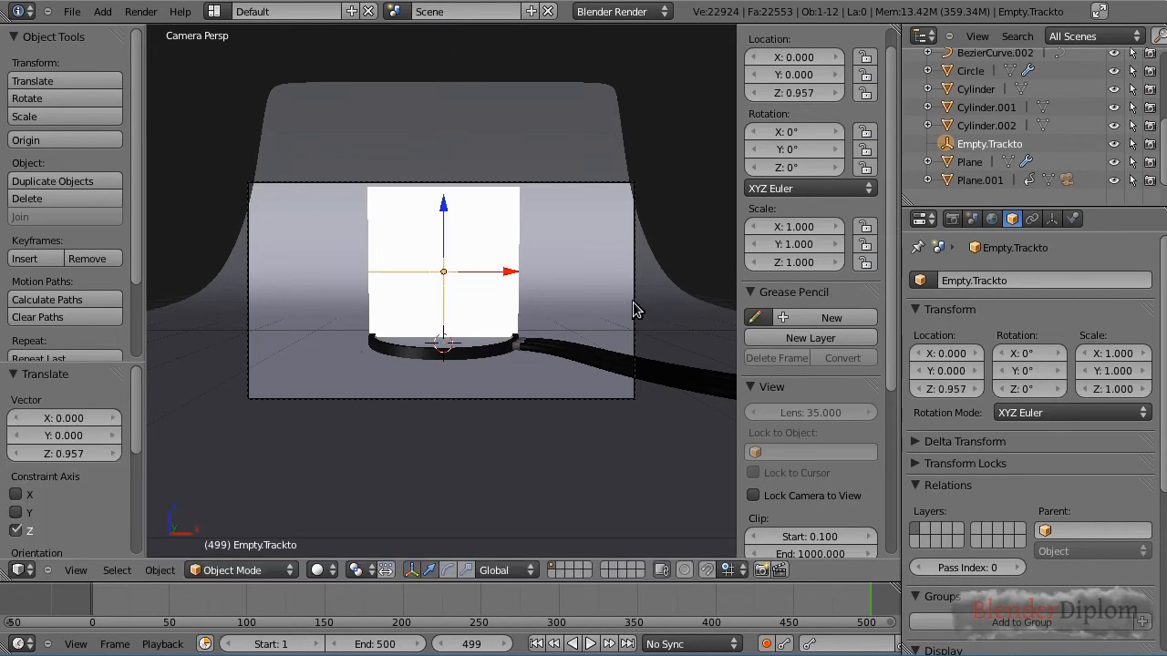
# Add a Track To constraint to the camera and choose Empty.Trackto as its target.
pyautogui.rightClick(633, 308)
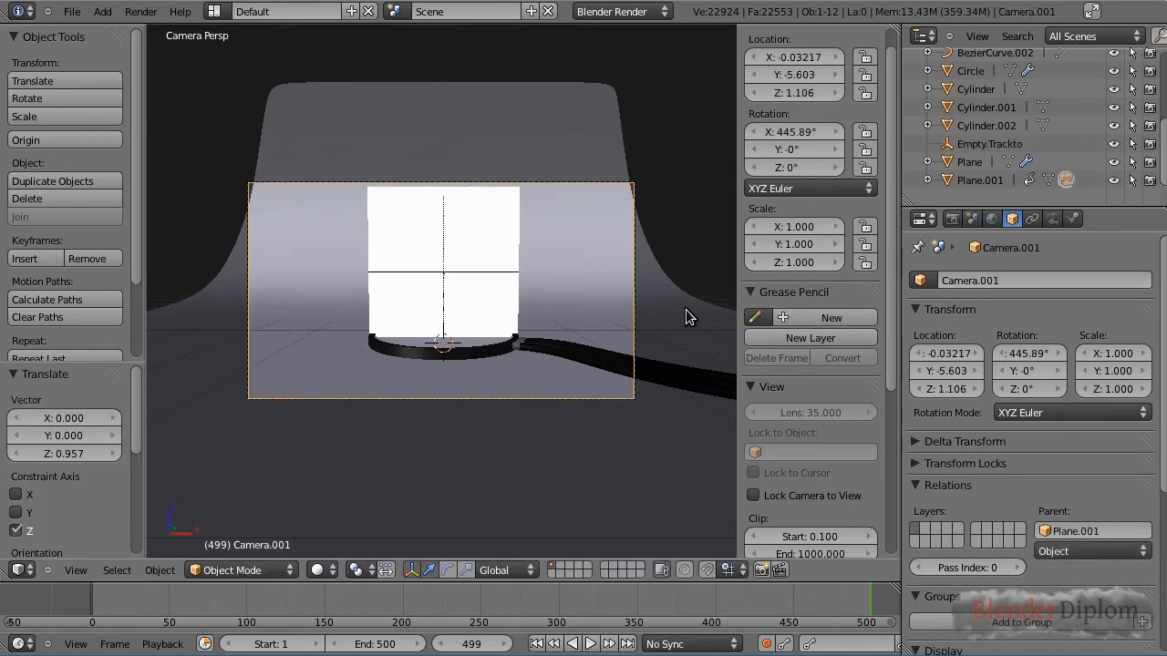
pyautogui.click(1032, 218)
pyautogui.click(981, 305)
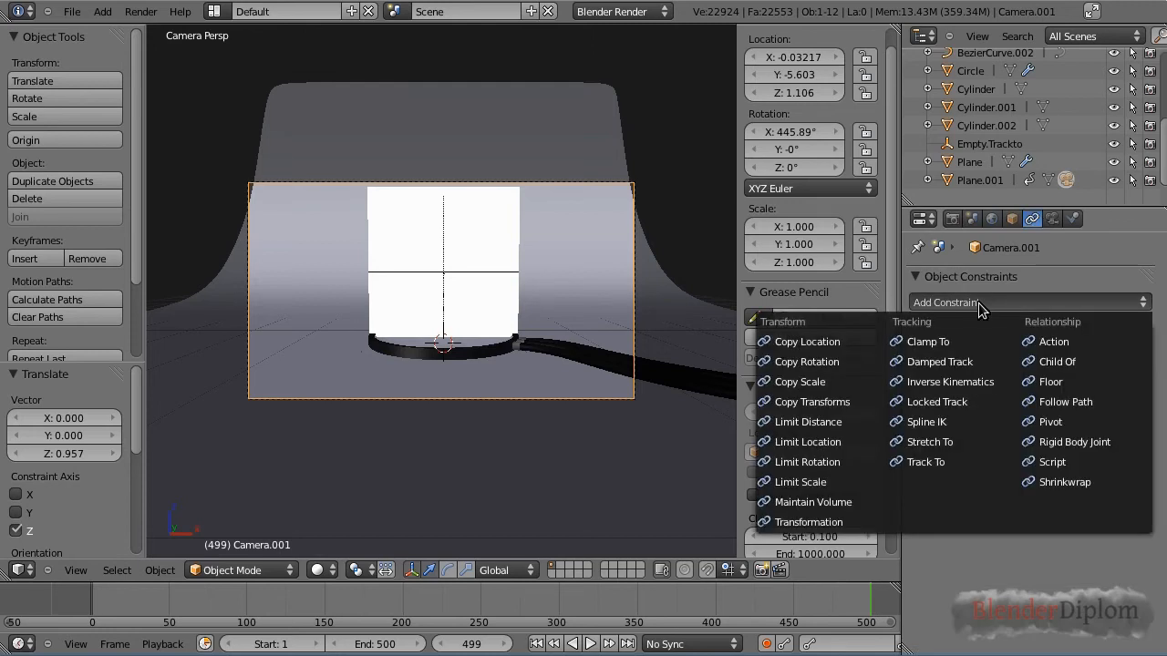
pyautogui.click(929, 462)
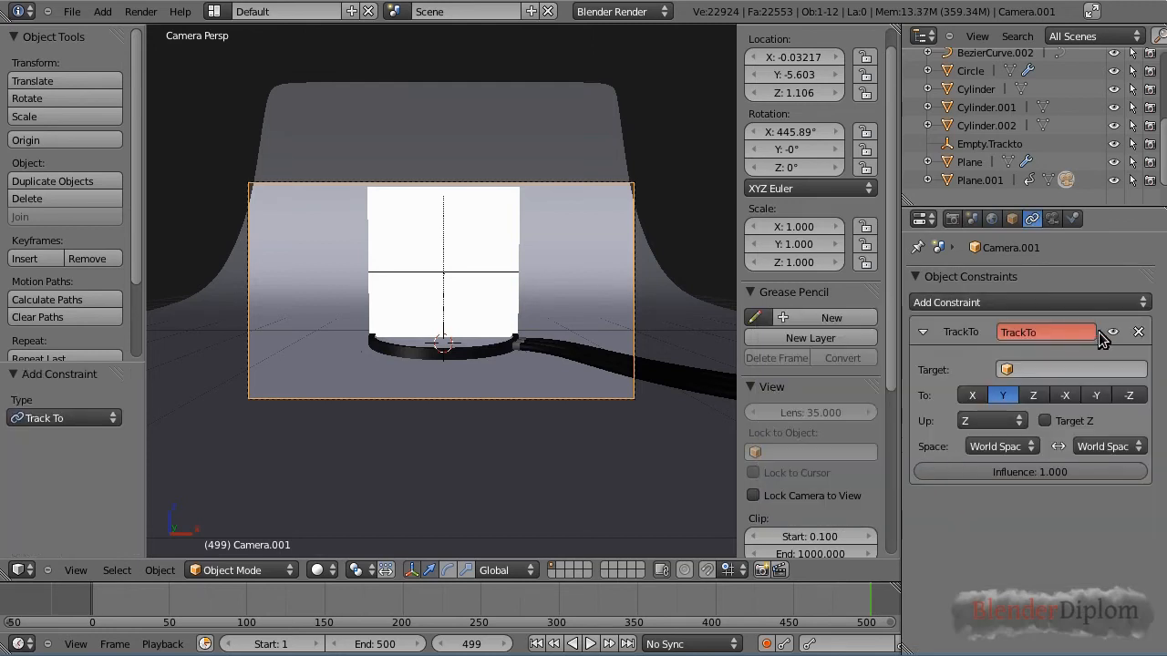
pyautogui.click(1052, 370)
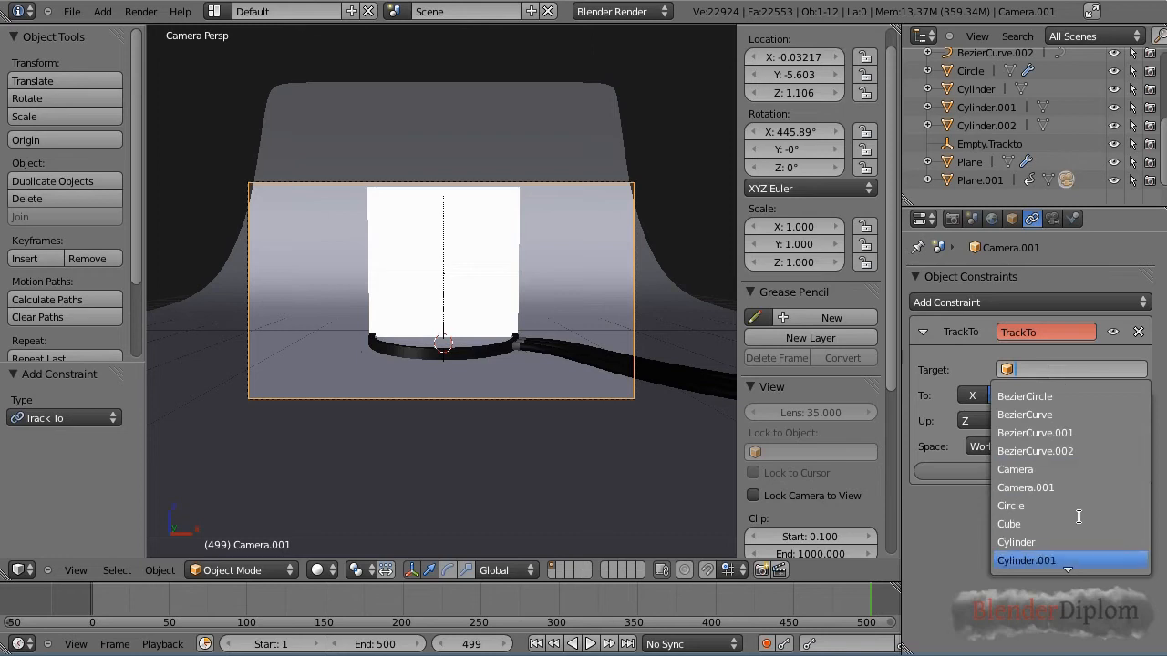
pyautogui.scroll(-3, 1065, 551)
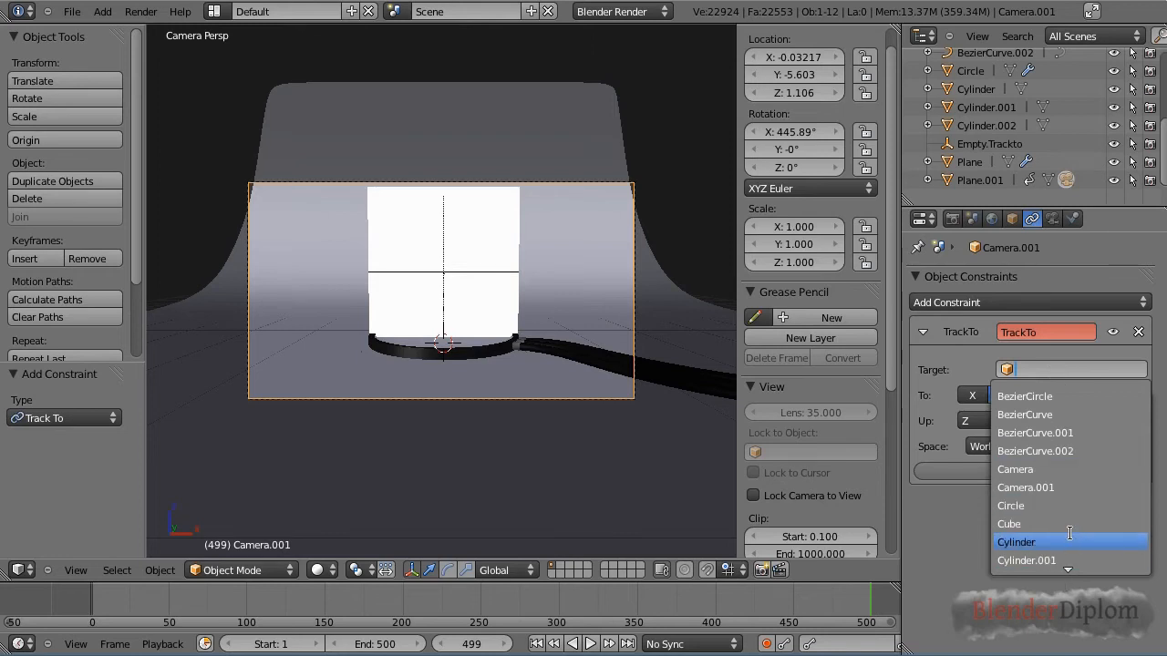
pyautogui.scroll(-1, 1069, 538)
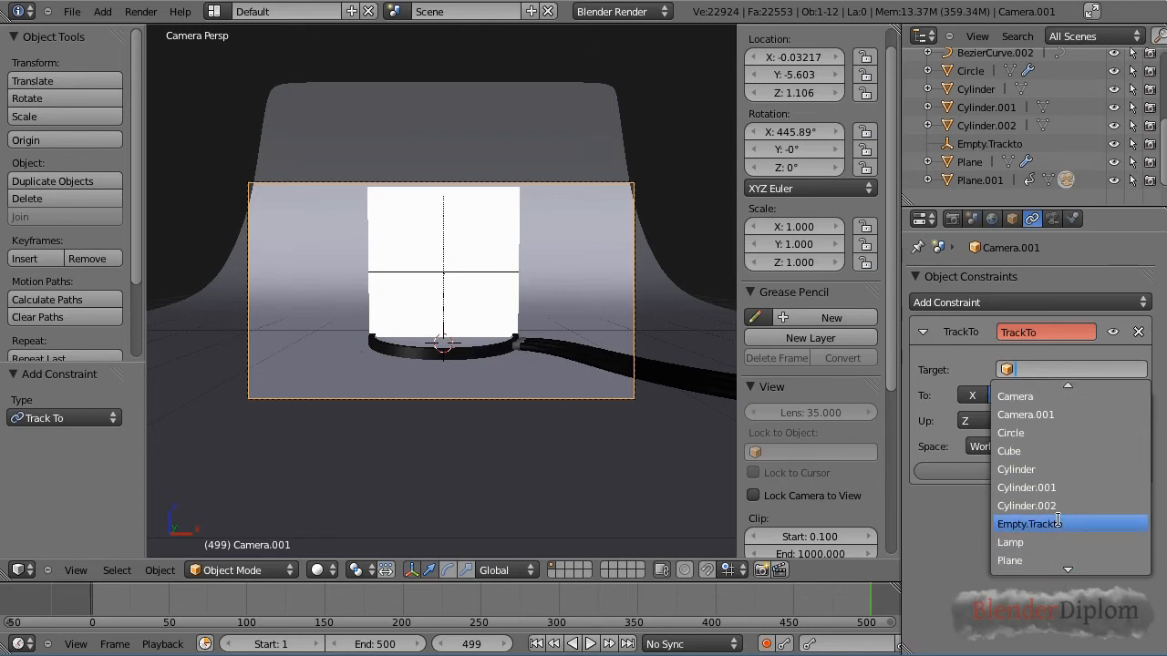
pyautogui.click(1058, 521)
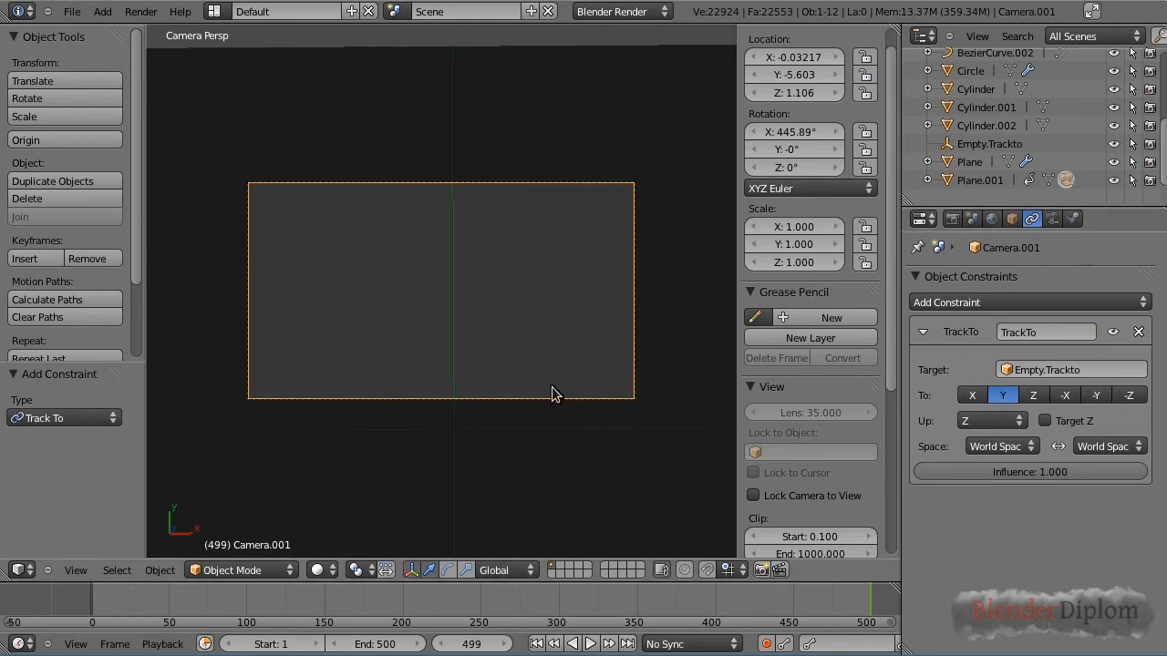
# Set the camera's Track To constraint to aim along the -Z axis.
pyautogui.scroll(-6, 552, 386)
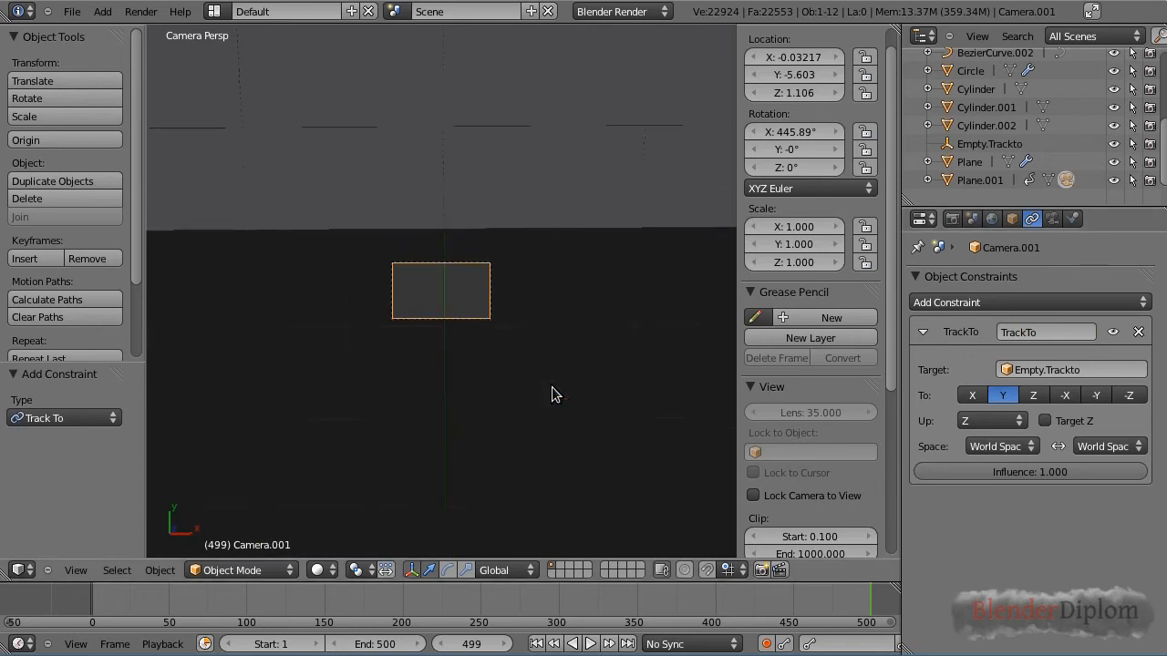
pyautogui.scroll(6, 551, 387)
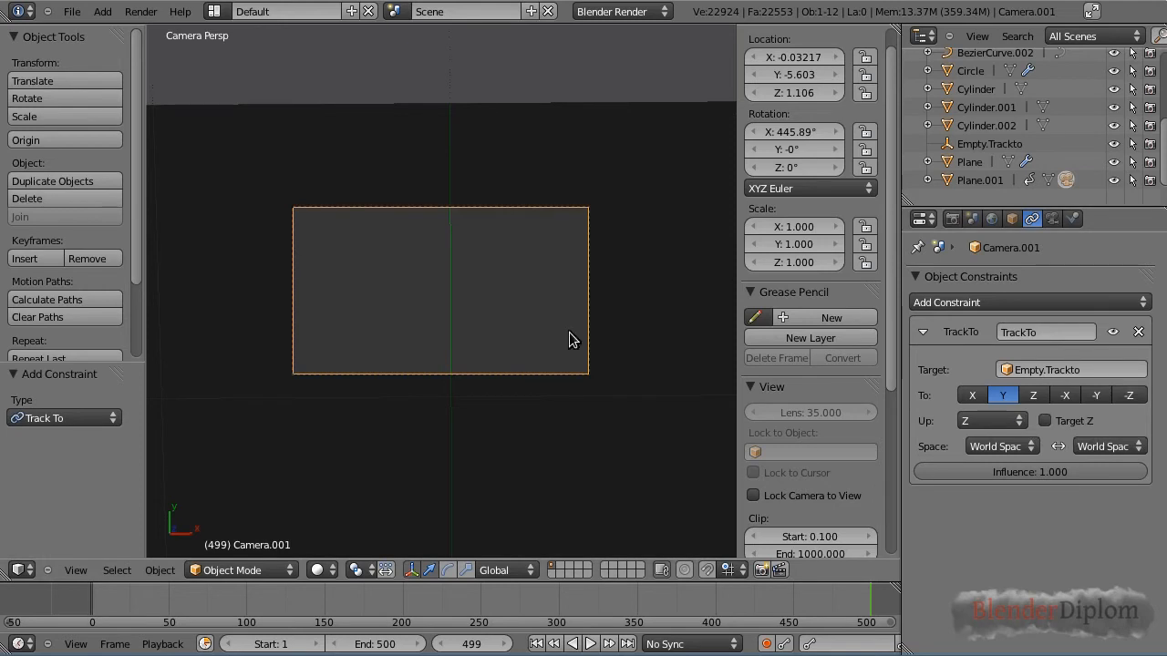
pyautogui.moveTo(570, 339); pyautogui.dragTo(421, 171, button='middle')
pyautogui.scroll(-3, 601, 273)
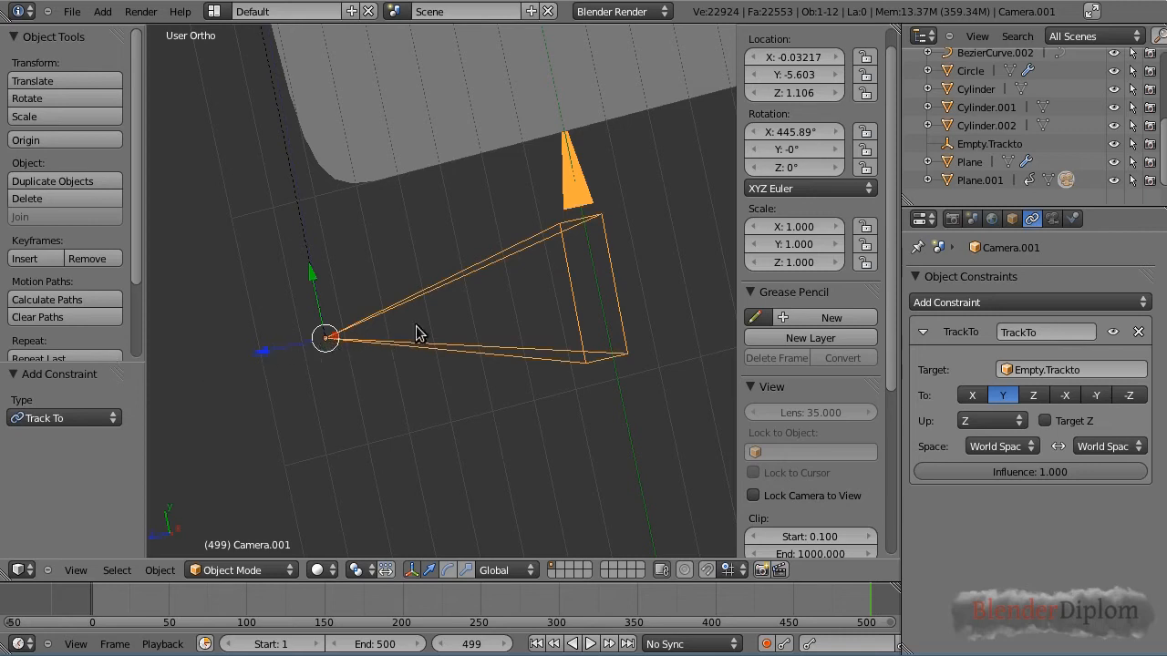
pyautogui.press('KP_0')
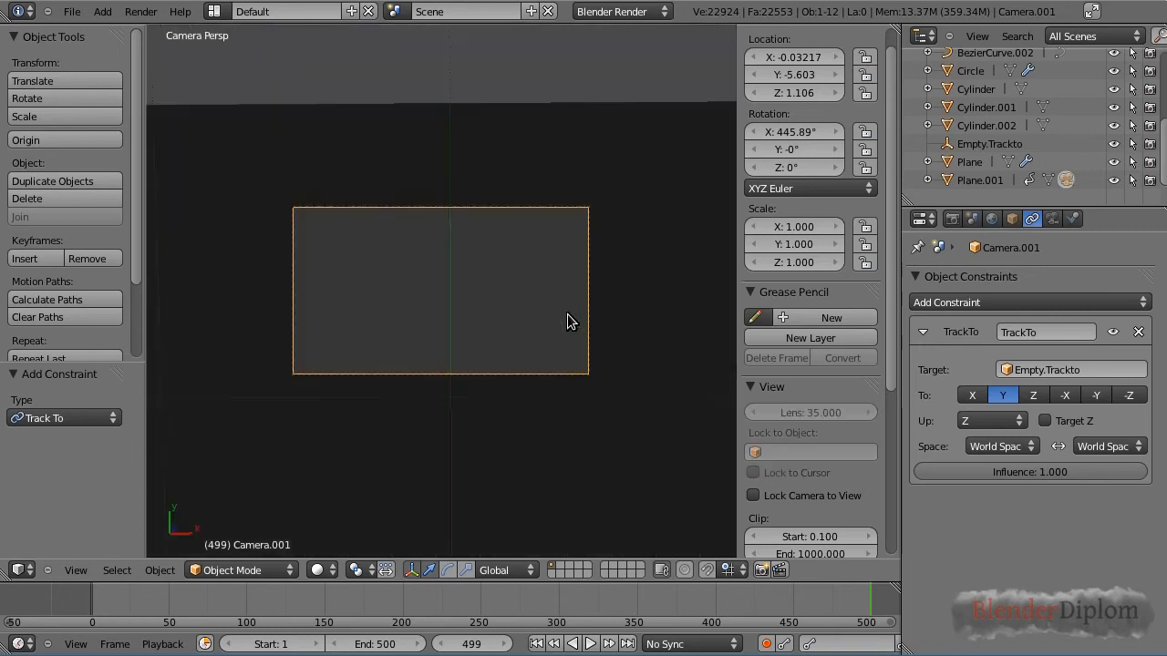
pyautogui.click(1131, 396)
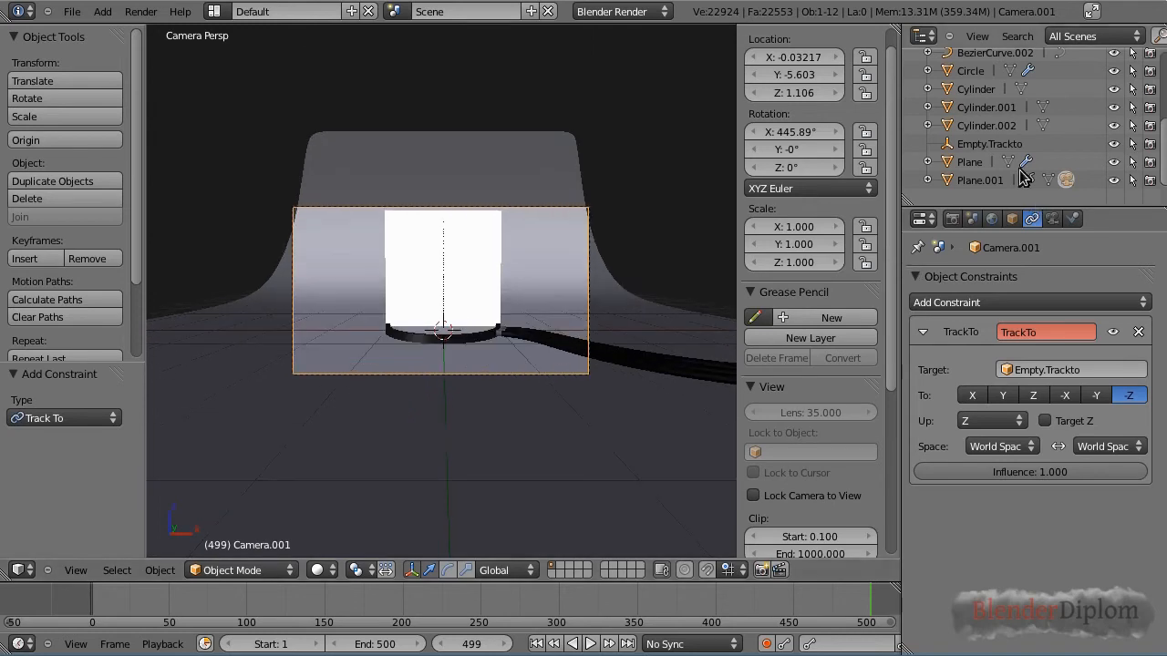
# Try moving Empty.Trackto freely to test how the camera follows it.
pyautogui.scroll(4, 1025, 123)
pyautogui.scroll(-4, 1021, 150)
pyautogui.click(991, 143)
pyautogui.press('g')
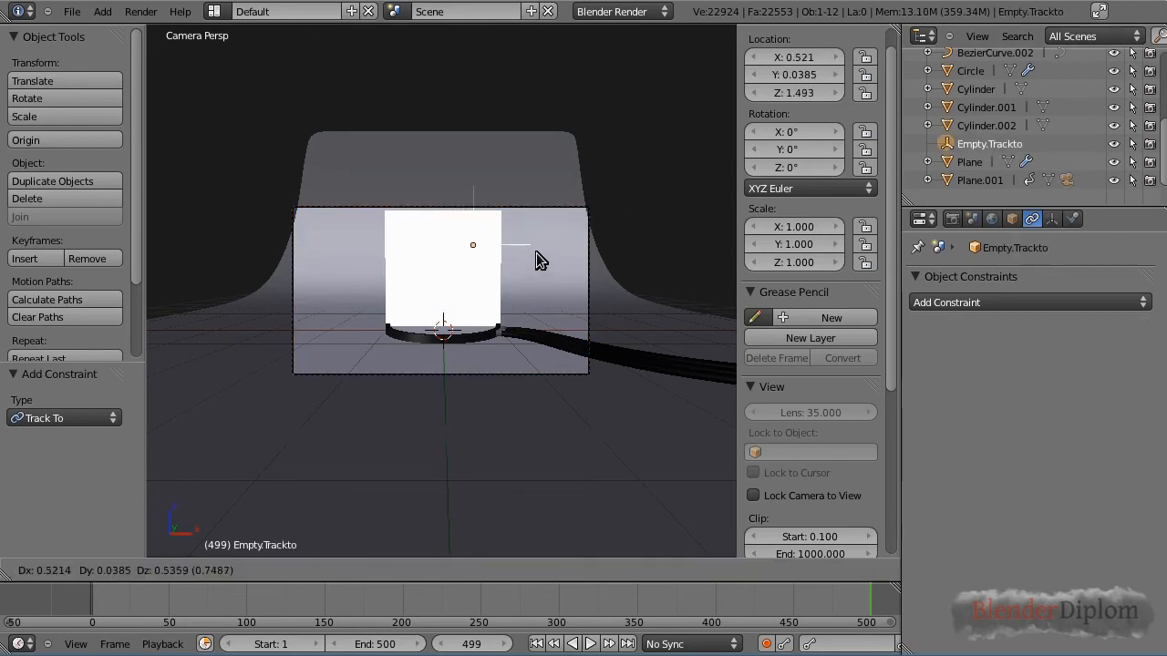
pyautogui.rightClick(536, 253)
# Select and frame the camera, and switch the transform orientation to Local to show its own axes.
pyautogui.rightClick(591, 303)
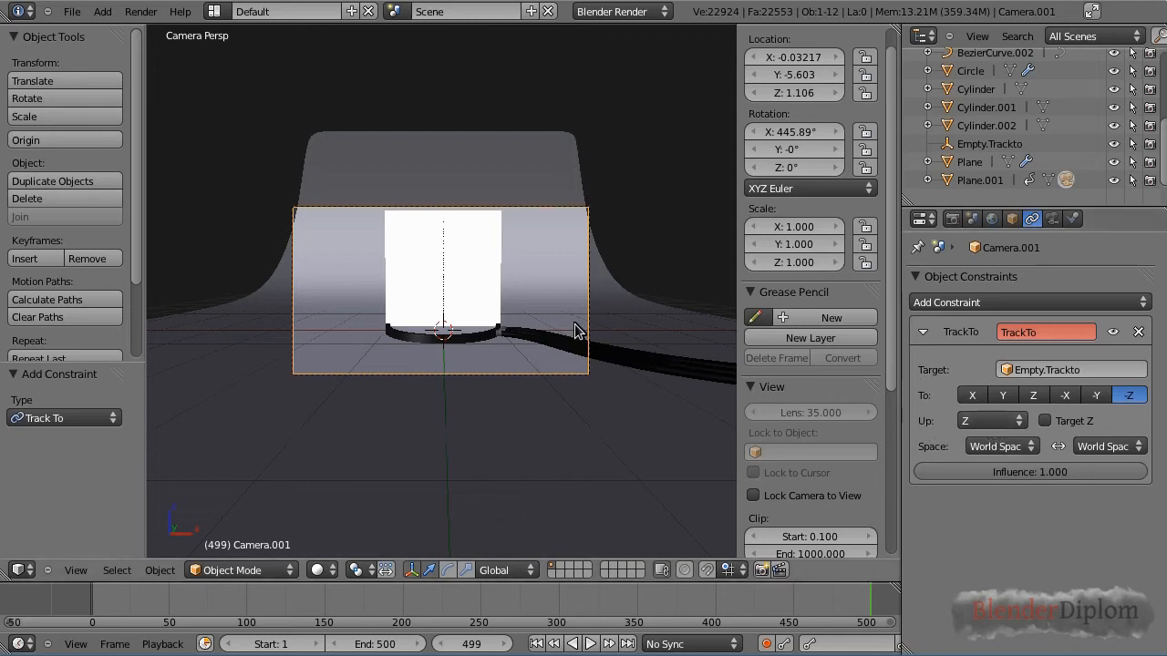
pyautogui.press('KP_Decimal')
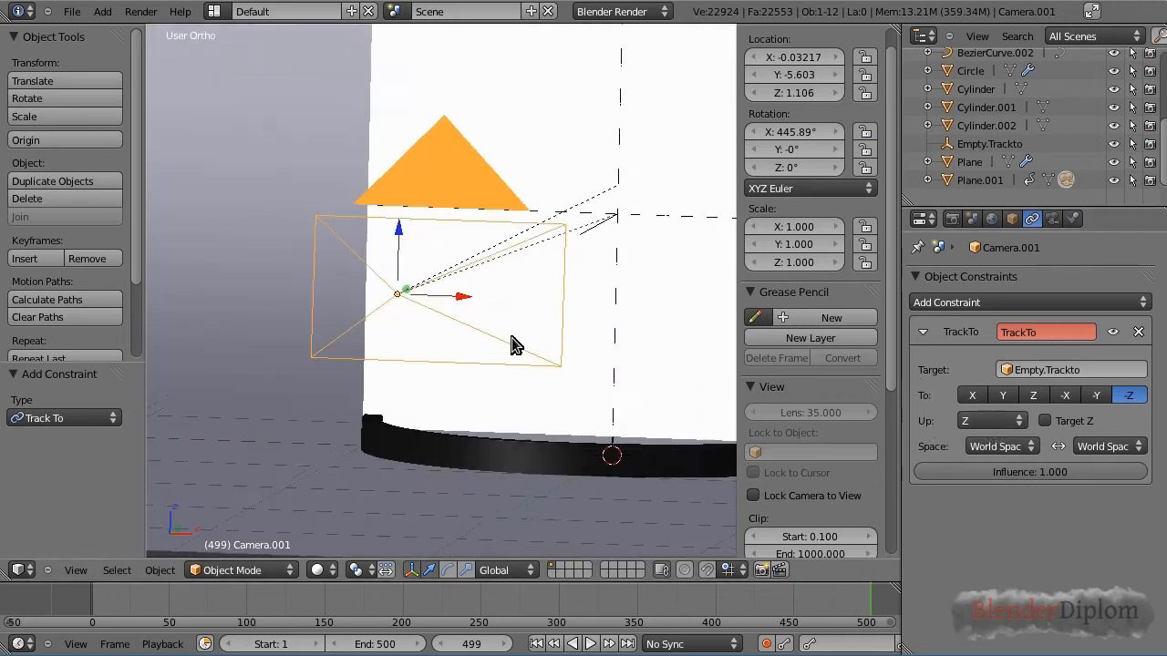
pyautogui.moveTo(511, 337); pyautogui.dragTo(334, 325, button='middle')
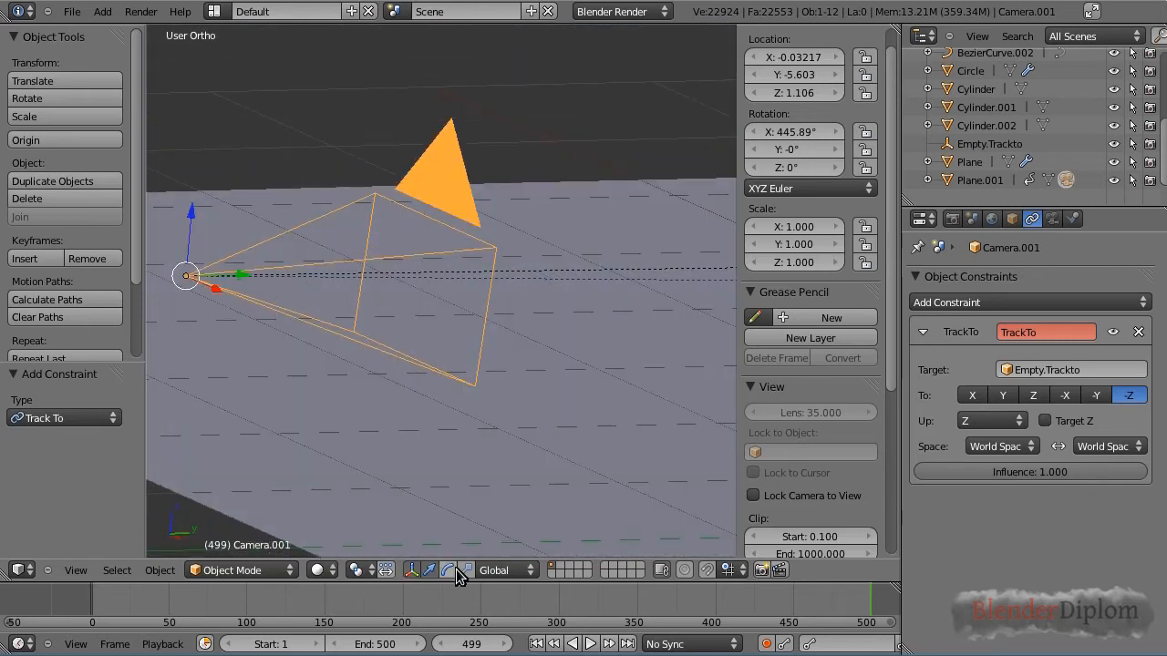
pyautogui.click(503, 569)
pyautogui.click(507, 536)
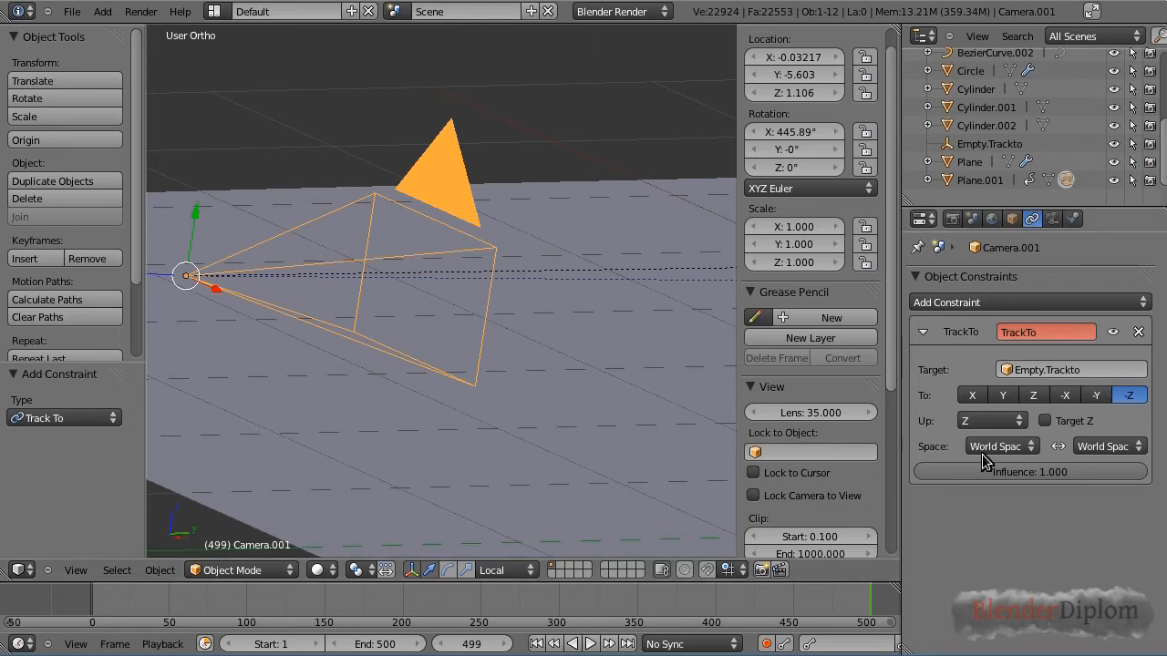
# Set the Track To constraint's up axis to Y and look through the camera.
pyautogui.scroll(-2, 547, 388)
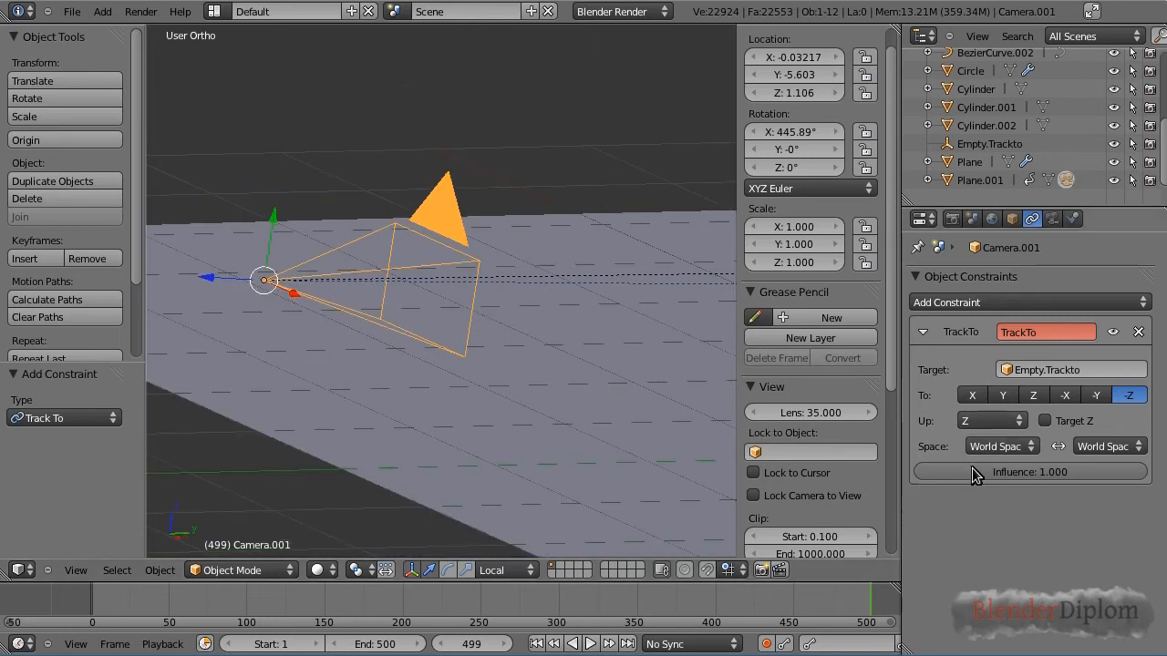
pyautogui.click(989, 421)
pyautogui.click(980, 383)
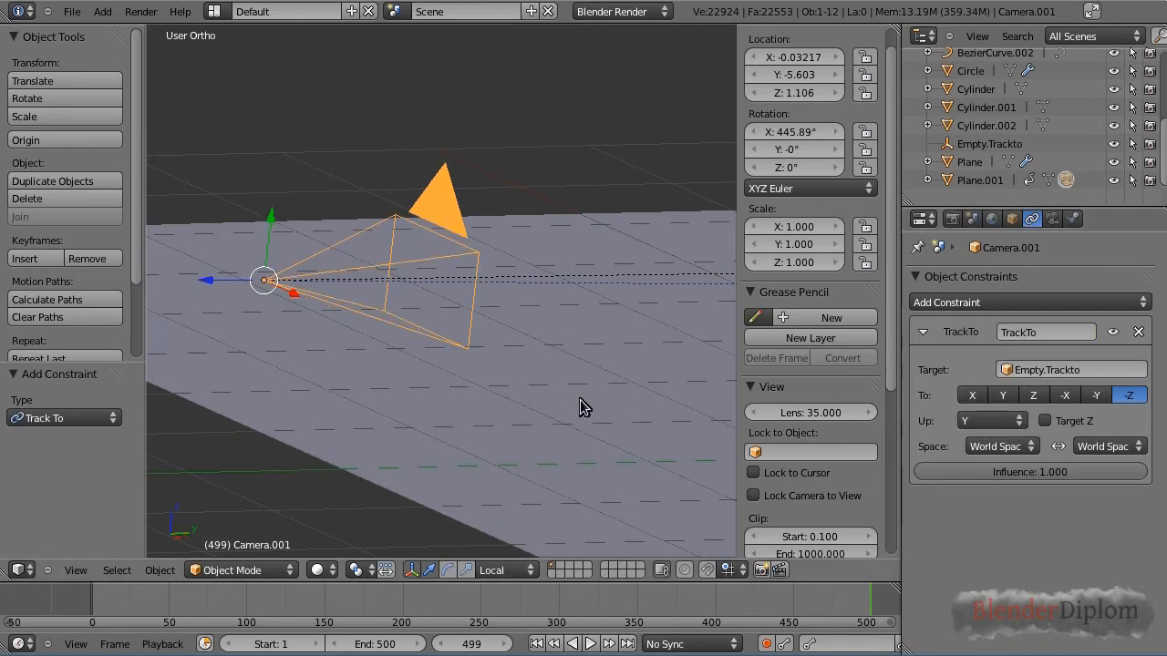
pyautogui.press('KP_0')
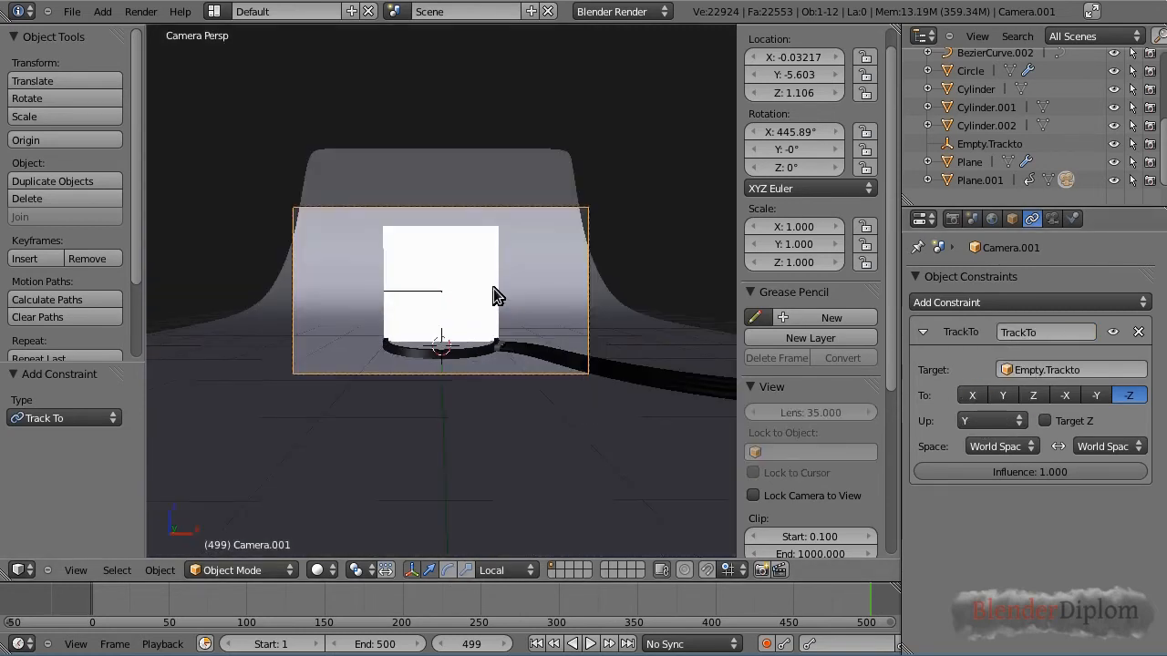
# Select Empty.Trackto and try moving it along Z and freely to test the camera's tracking.
pyautogui.click(973, 146)
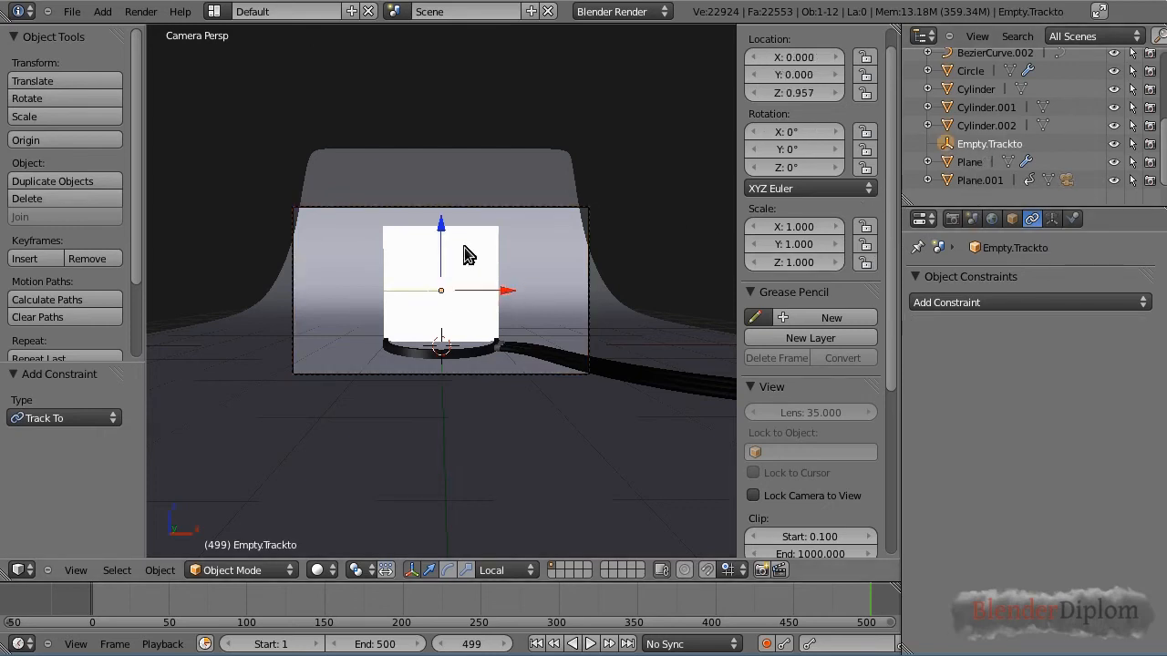
pyautogui.press('g')
pyautogui.press('z')
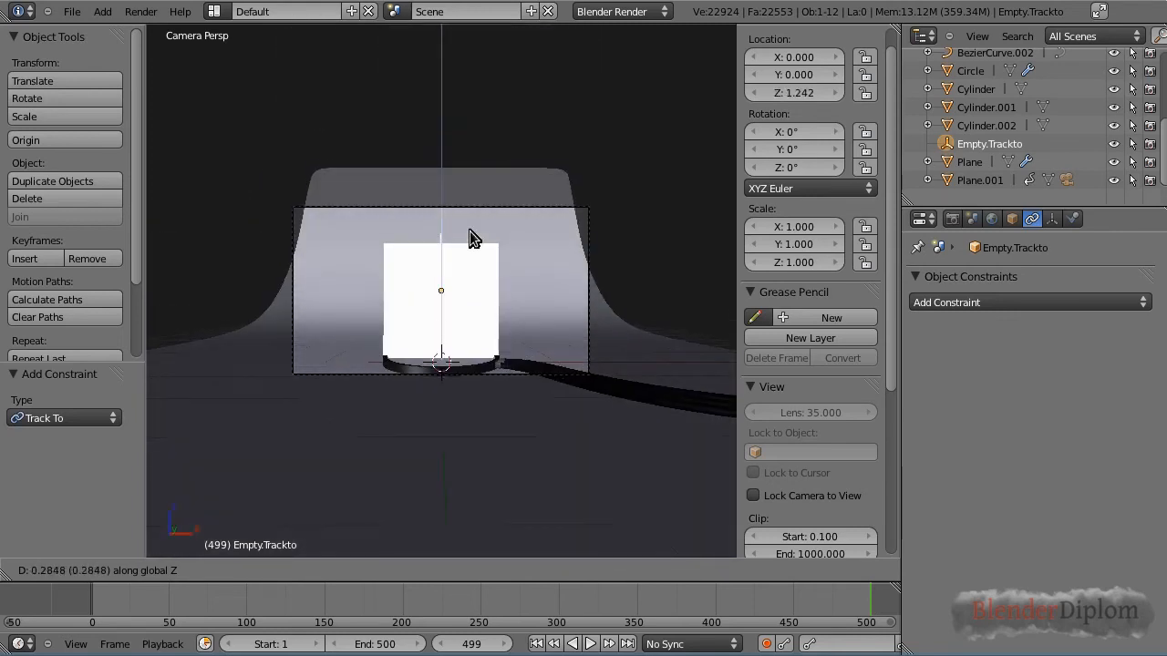
pyautogui.rightClick(470, 231)
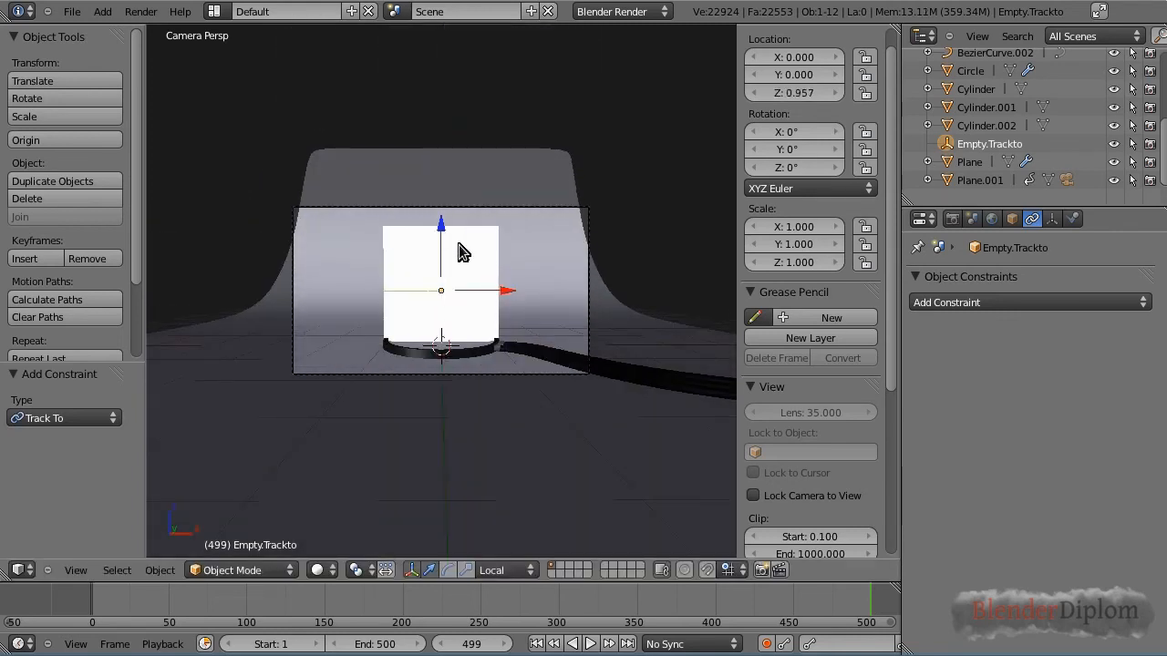
pyautogui.press('g')
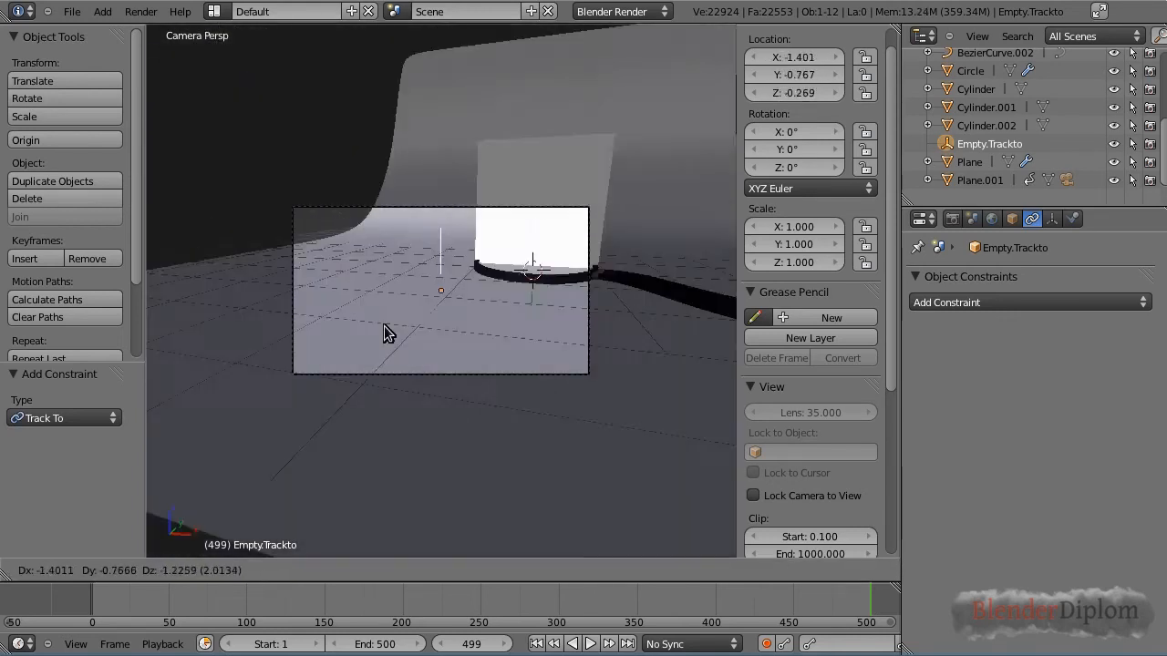
pyautogui.rightClick(482, 324)
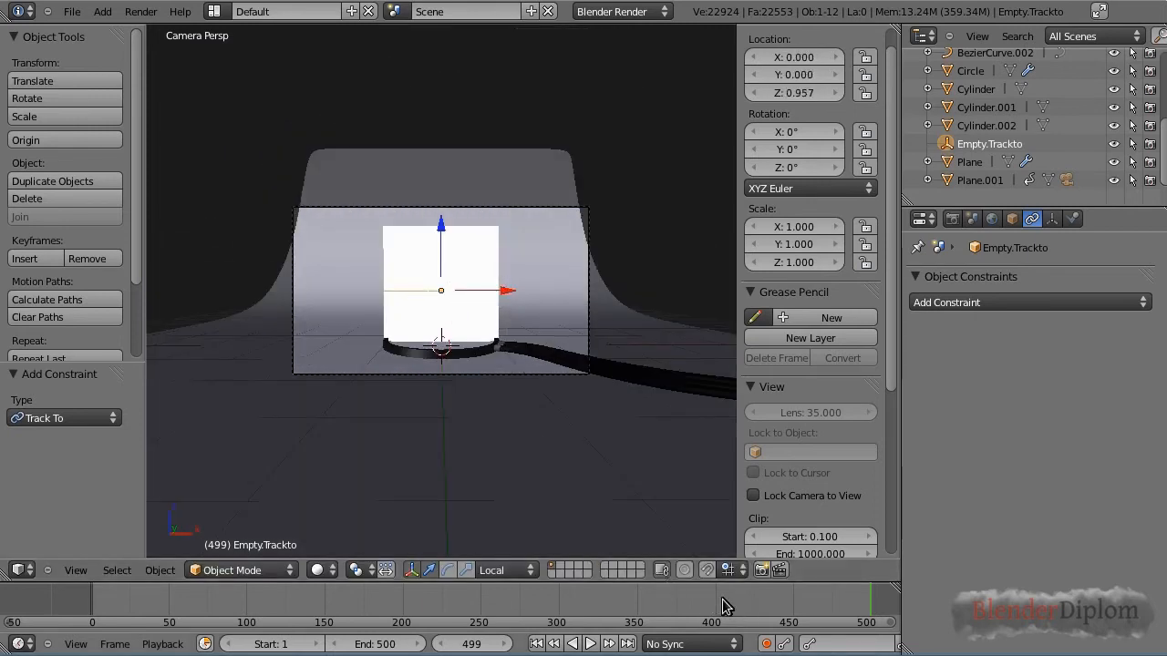
# Lower Empty.Trackto about 0.286 along Z to reframe the hologram in the camera view.
pyautogui.press('g')
pyautogui.press('z')
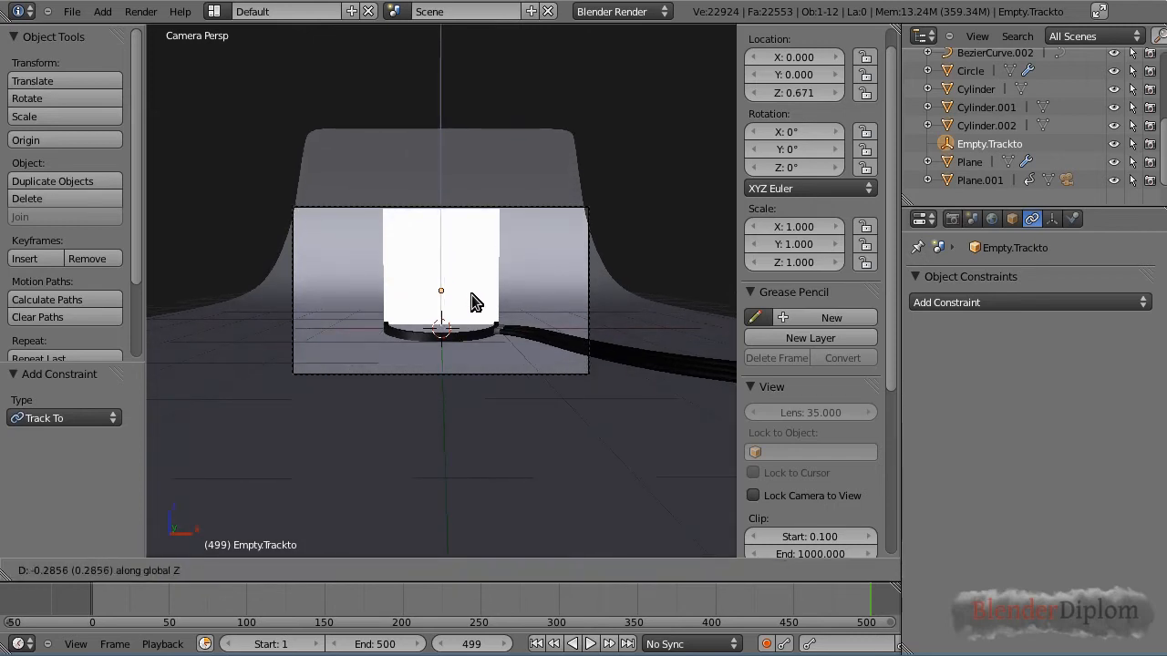
pyautogui.click(472, 294)
pyautogui.scroll(3, 467, 260)
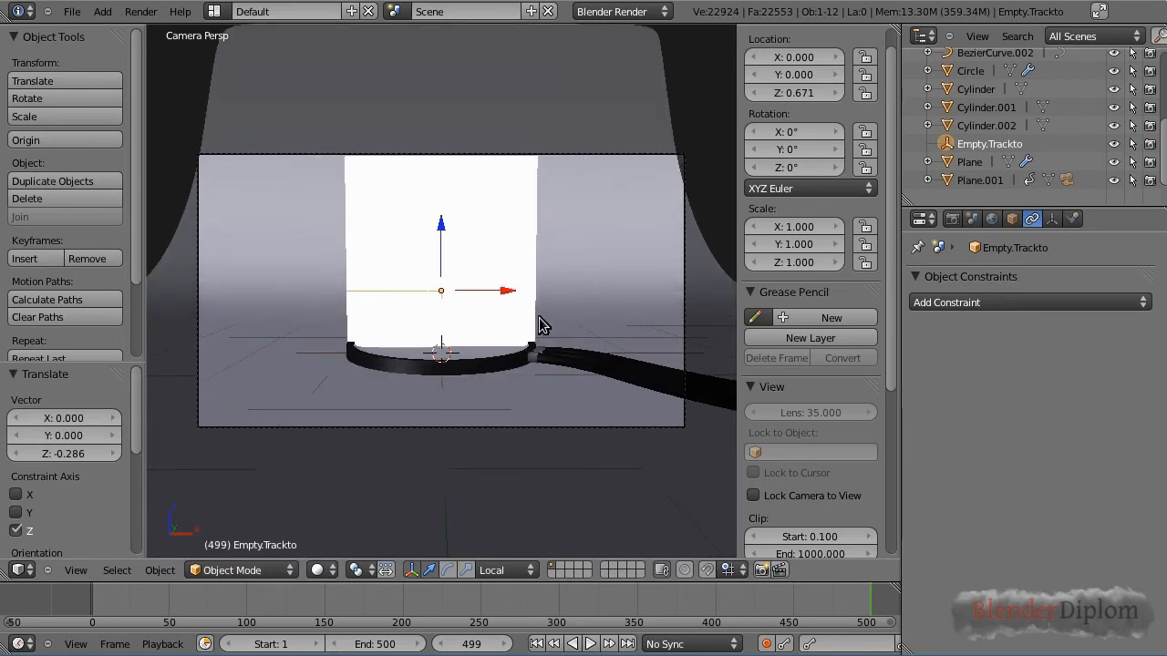
pyautogui.scroll(-3, 516, 307)
pyautogui.scroll(3, 517, 307)
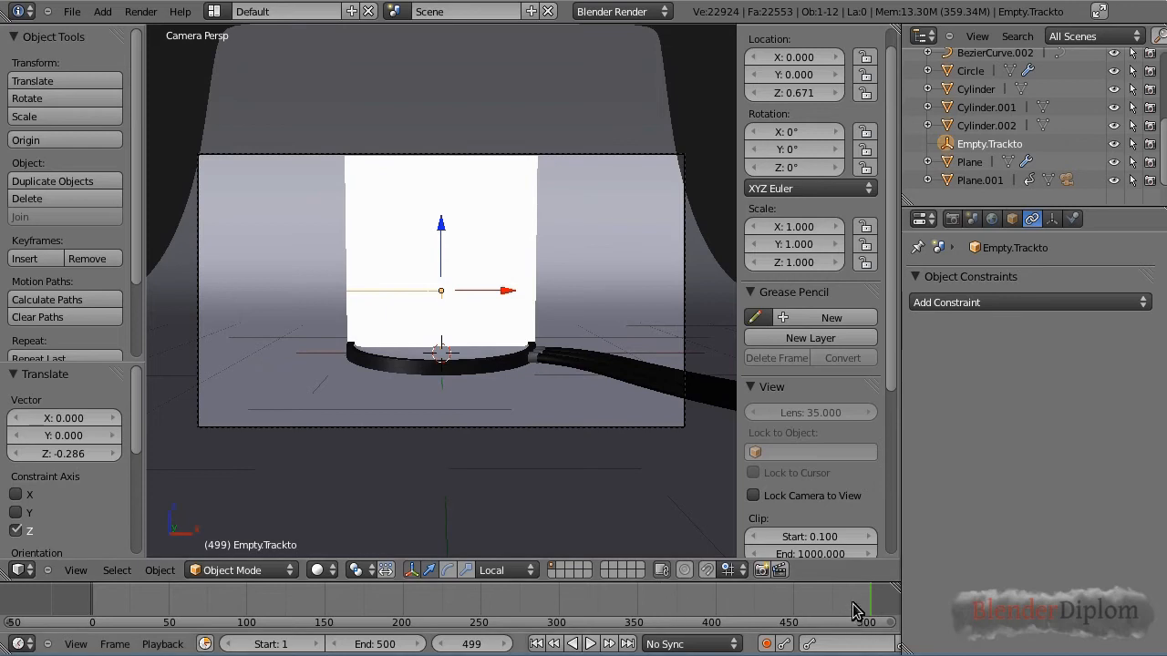
# Select the camera, go to frame 500 and insert a Location keyframe.
pyautogui.moveTo(854, 615)
pyautogui.mouseDown()
pyautogui.moveTo(94, 617)
pyautogui.moveTo(870, 627)
pyautogui.mouseUp()
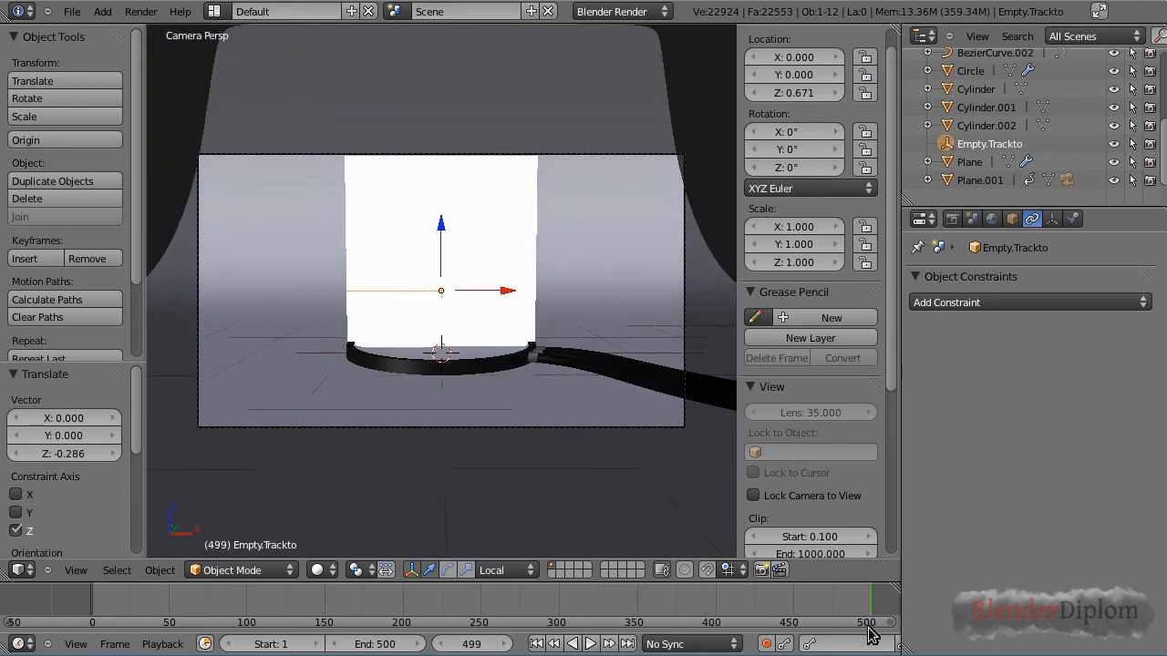
pyautogui.rightClick(683, 272)
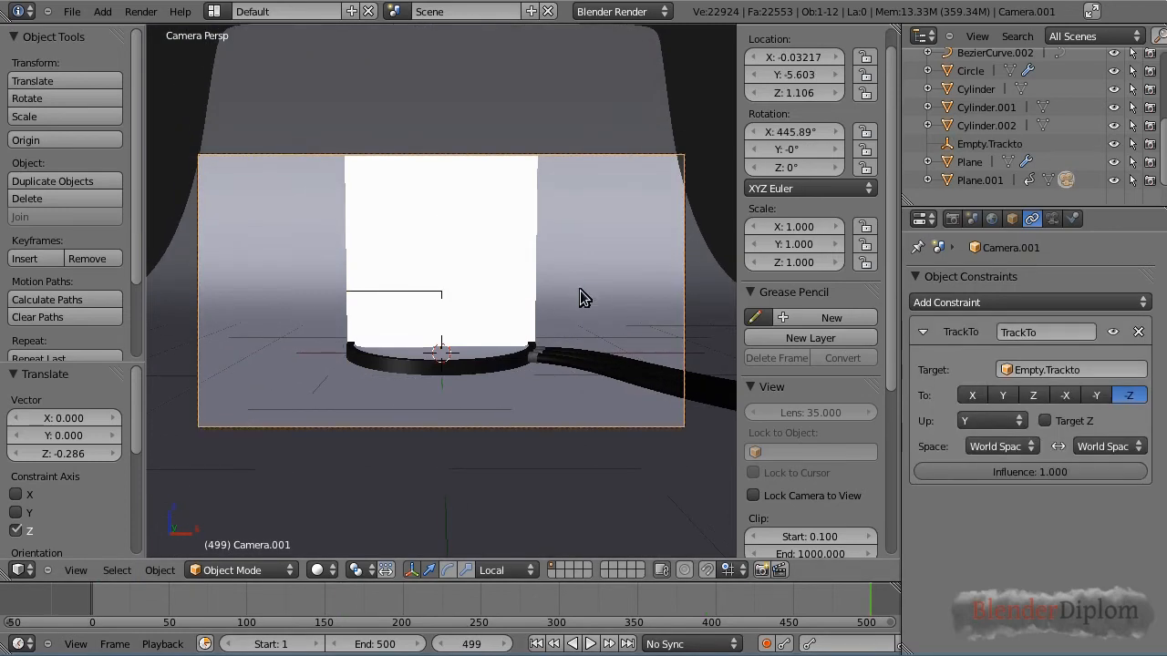
pyautogui.press('i')
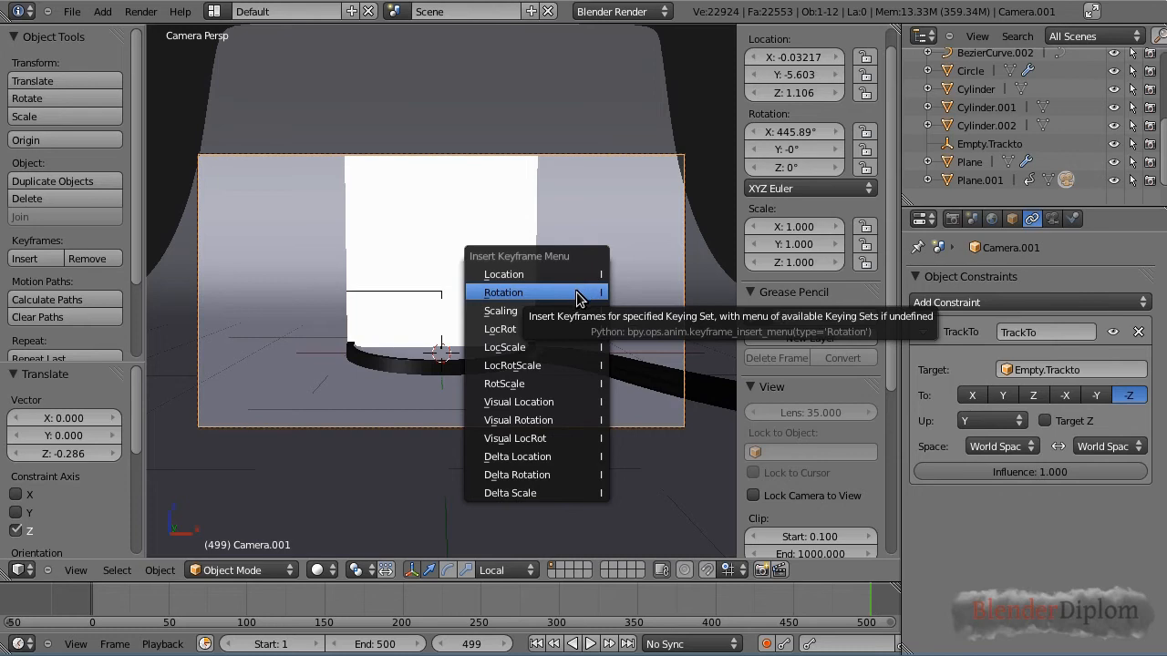
pyautogui.press('Escape')
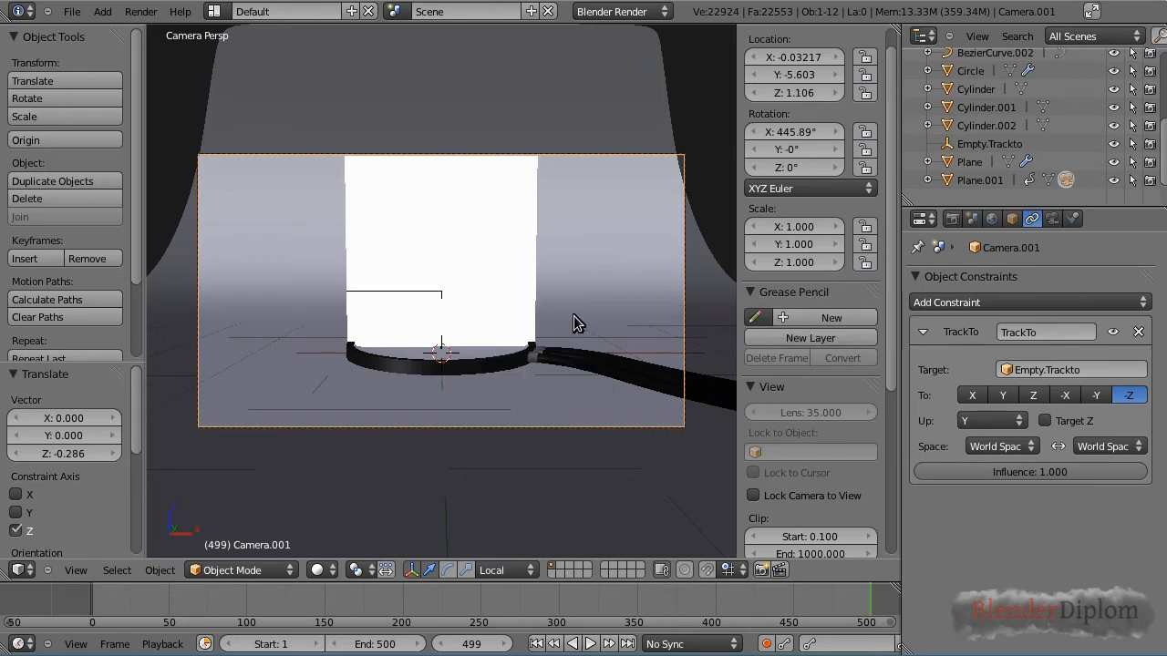
pyautogui.click(503, 645)
pyautogui.press('g')
pyautogui.press('Escape')
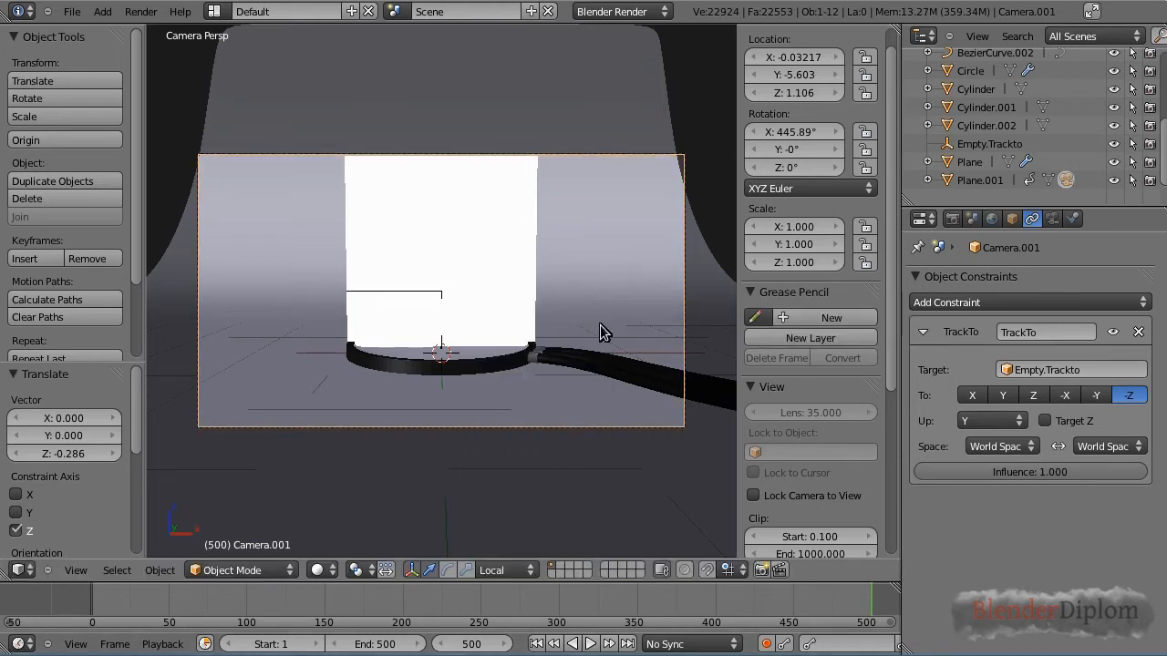
pyautogui.press('i')
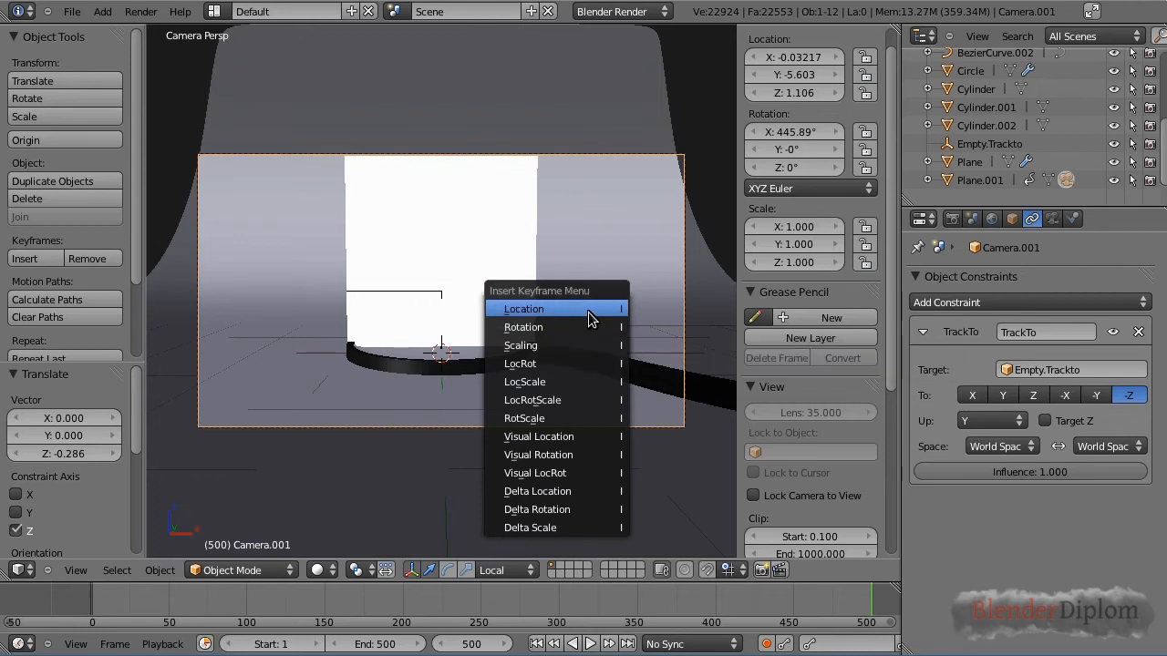
pyautogui.click(591, 311)
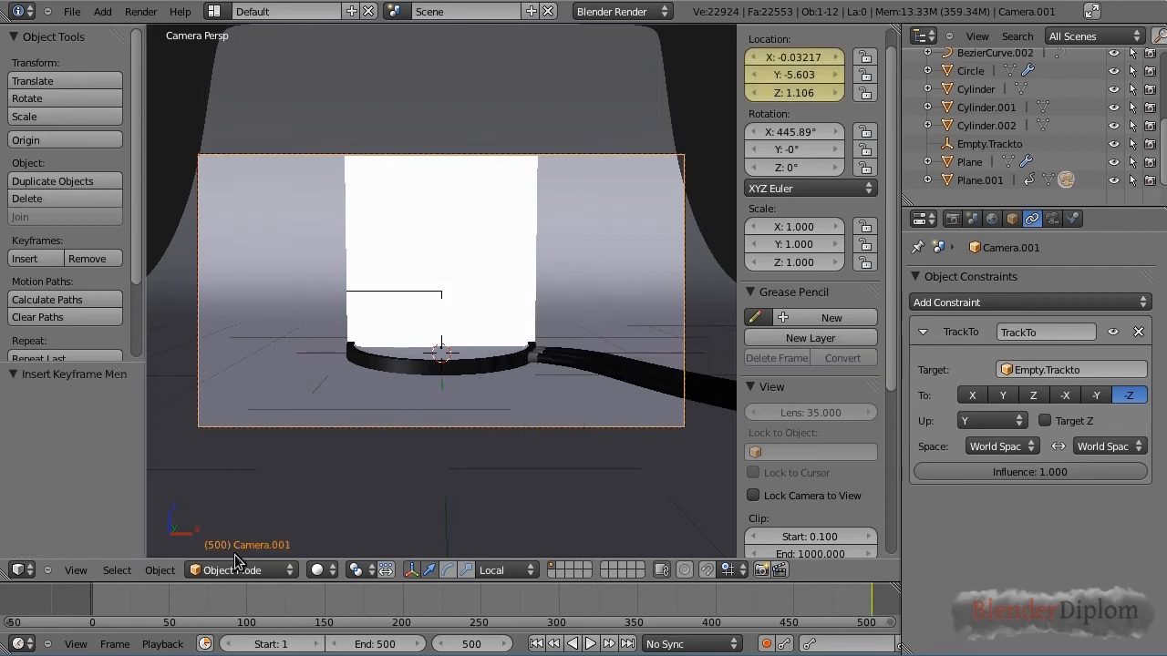
# Go to frame 1 and raise the camera about 1.973 along global Z.
pyautogui.click(459, 641)
pyautogui.write('1')
pyautogui.press('Return')
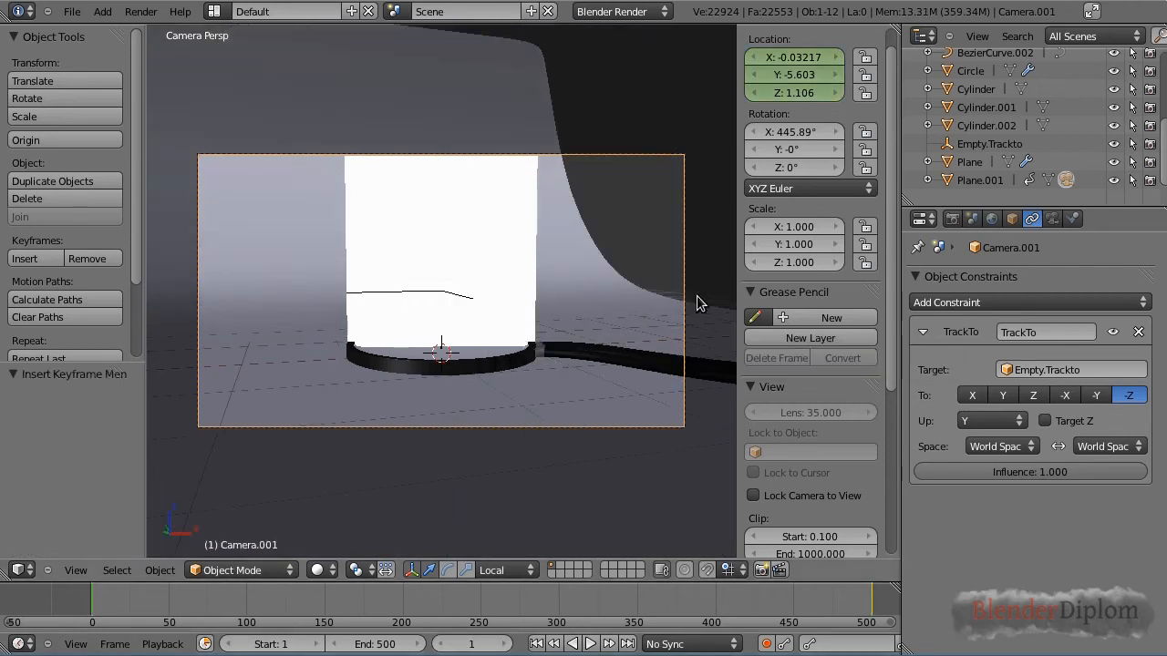
pyautogui.press('g')
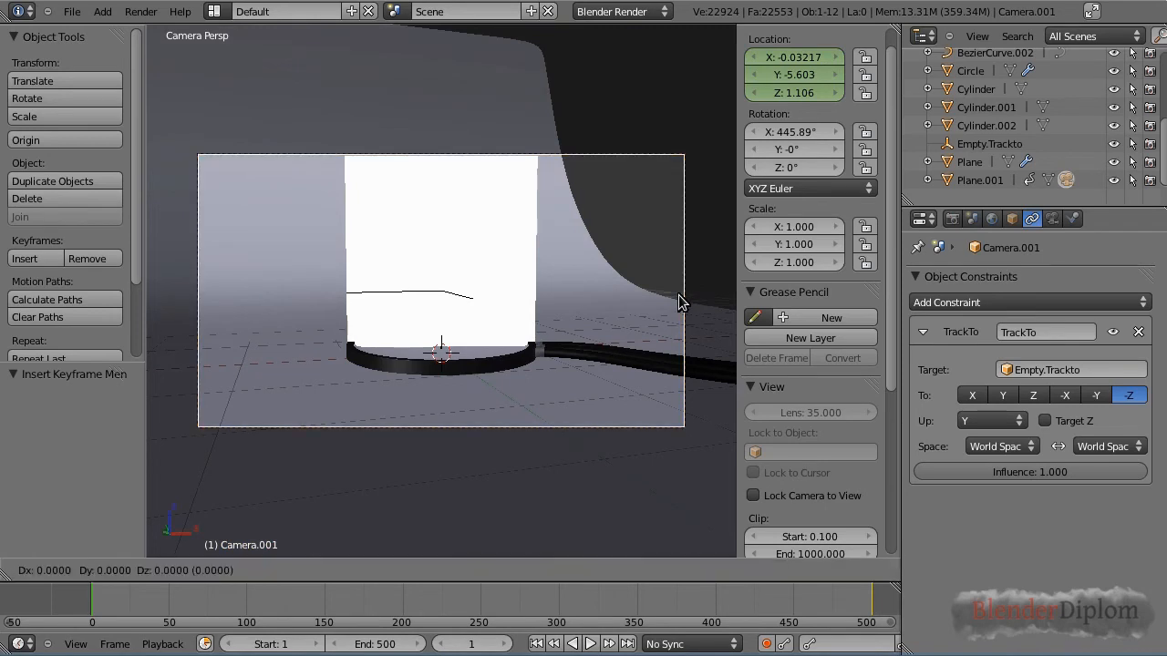
pyautogui.press('z')
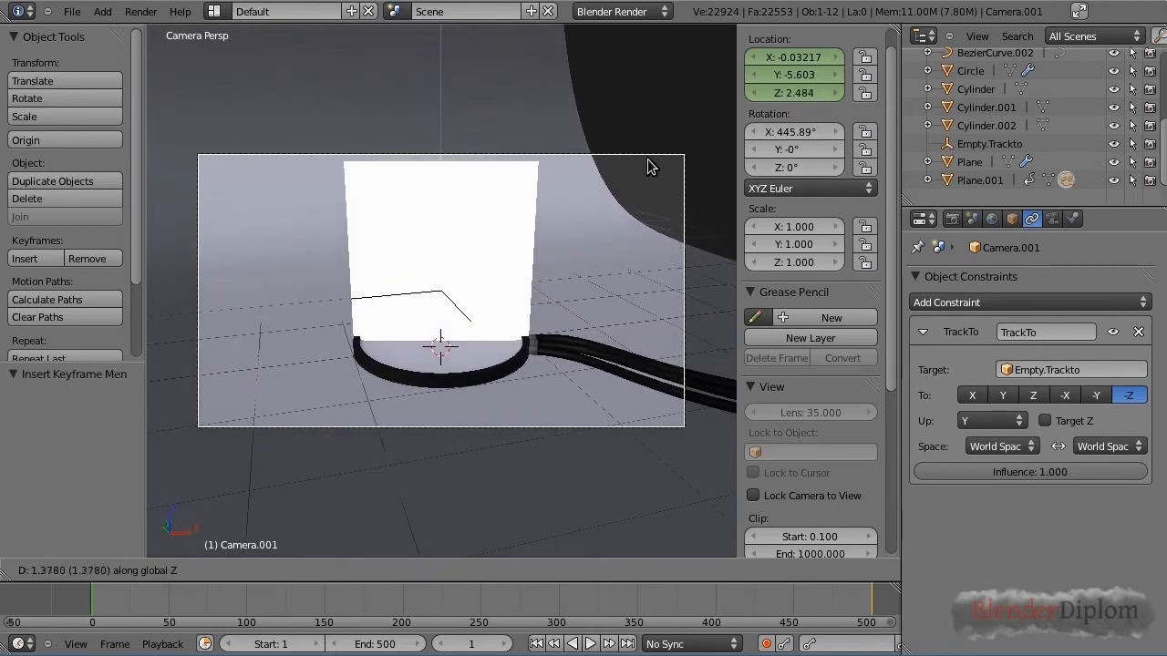
pyautogui.click(640, 89)
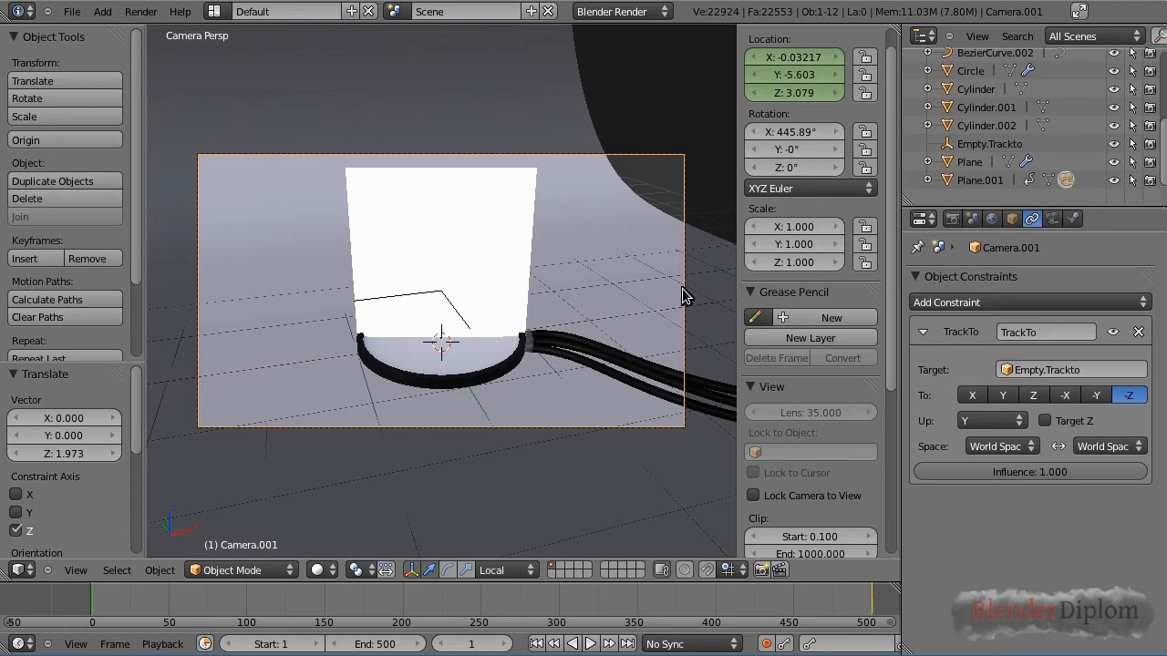
# Insert a Location keyframe for the raised camera at frame 1 and scrub the start of the timeline to check the motion.
pyautogui.press('i')
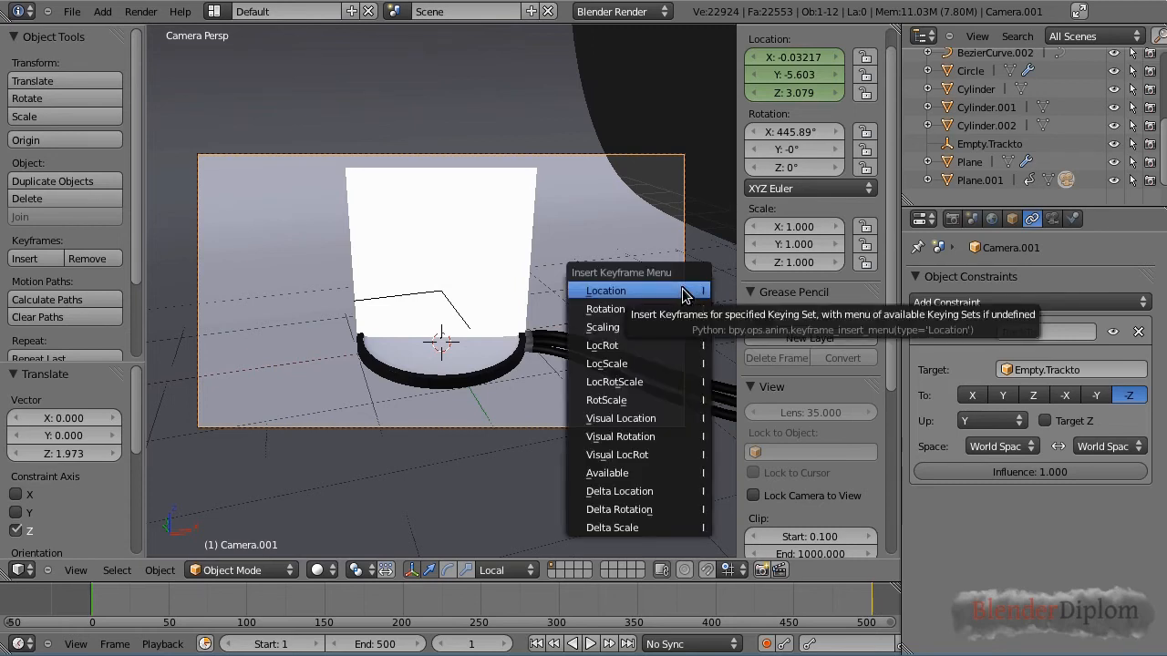
pyautogui.click(685, 294)
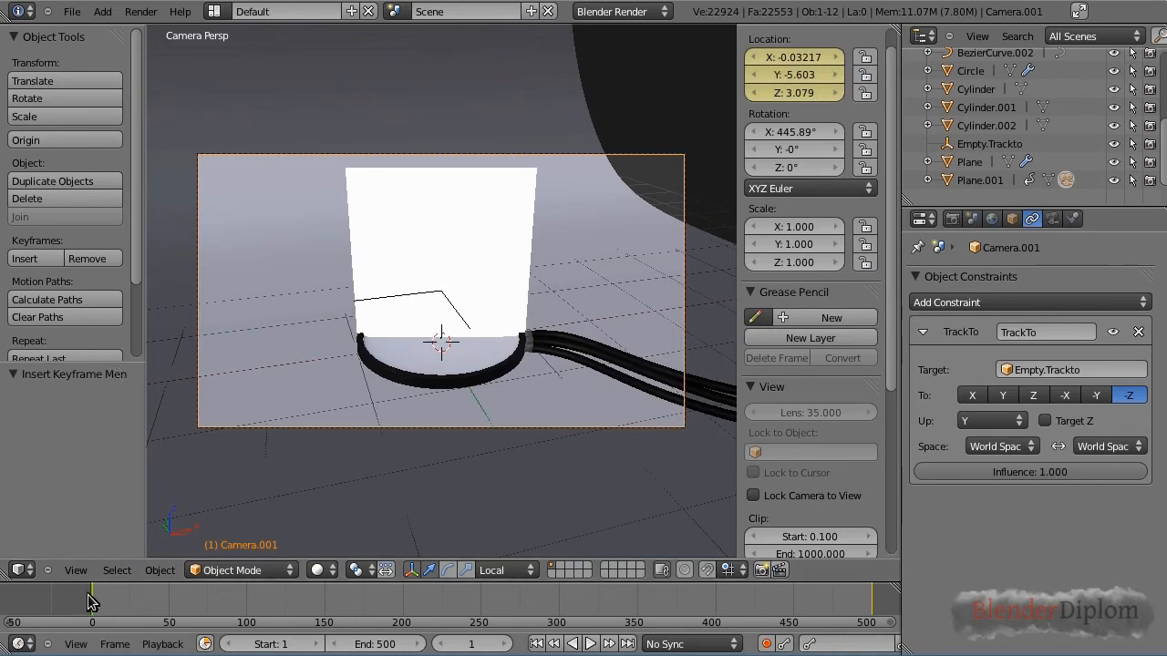
pyautogui.moveTo(91, 601); pyautogui.dragTo(212, 627)
pyautogui.moveTo(114, 619); pyautogui.dragTo(91, 612)
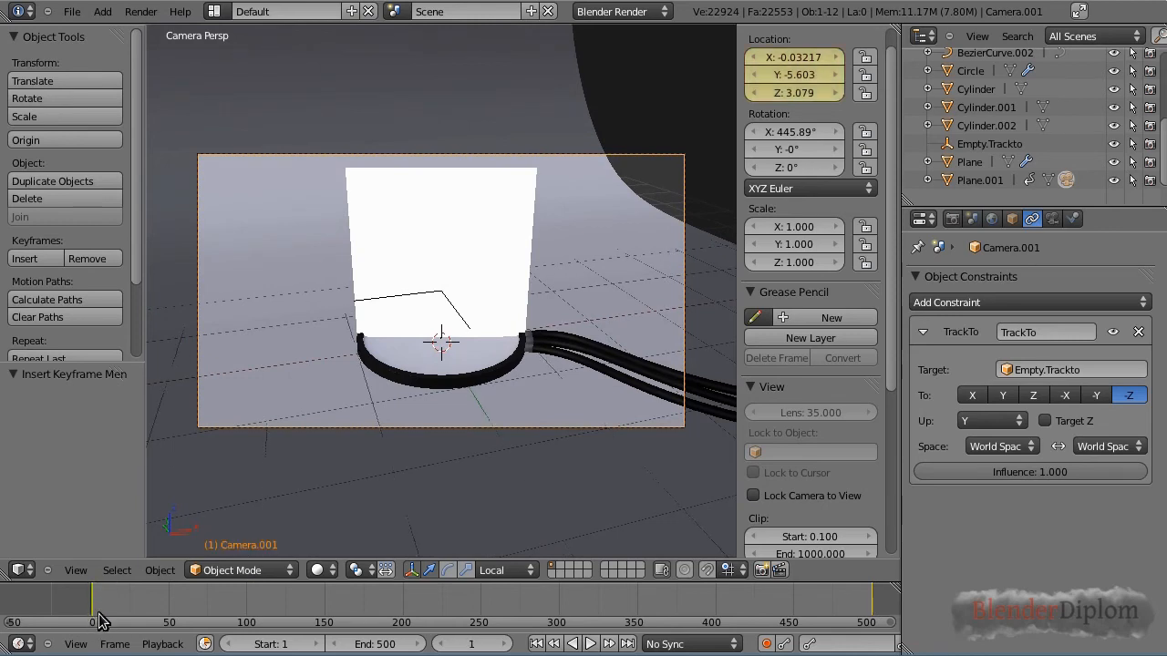
# Widen the backdrop plane's mesh by a factor of about 2.415 along X and scrub the timeline to frame 499 to check coverage.
pyautogui.rightClick(600, 223)
pyautogui.press('Tab')
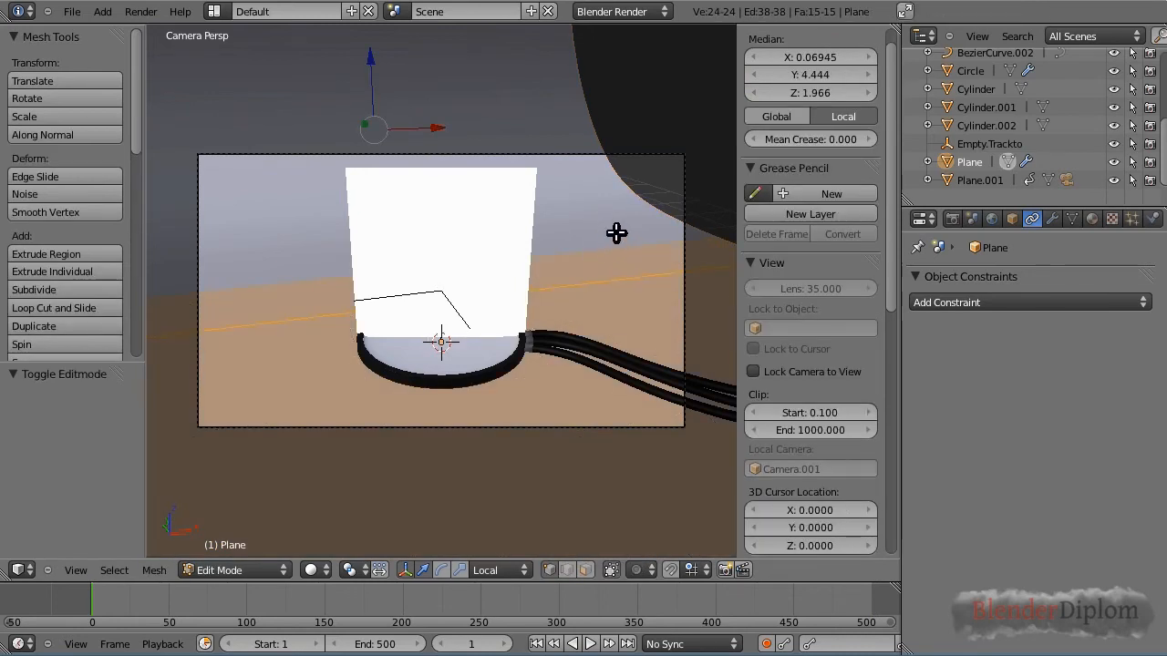
pyautogui.press('s')
pyautogui.press('x')
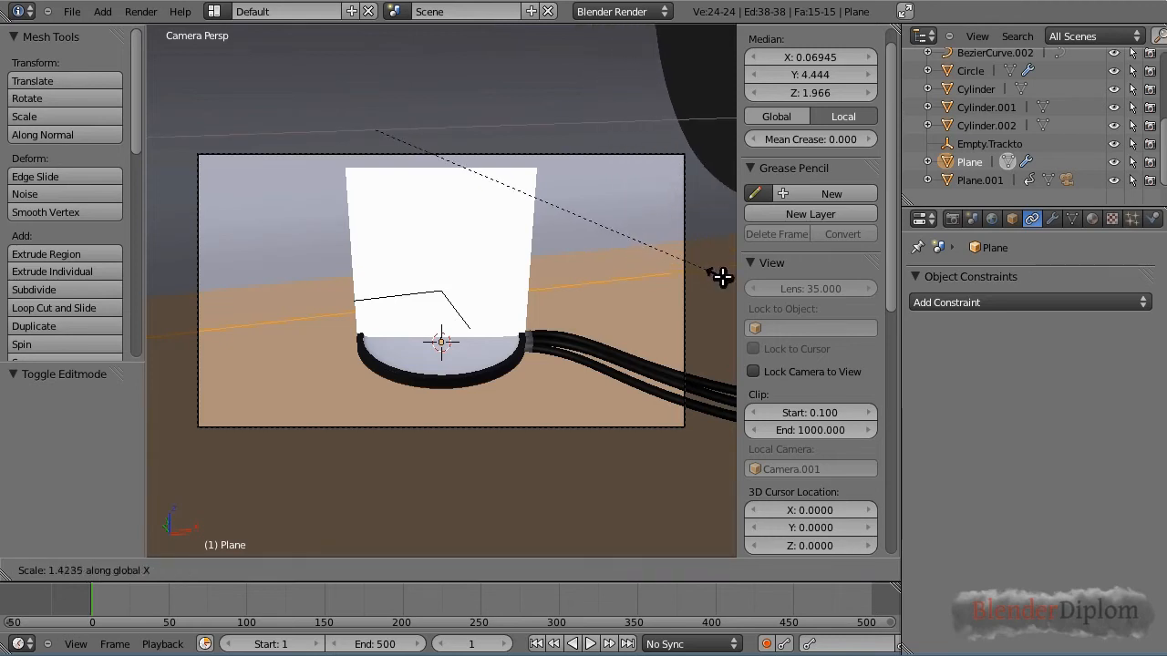
pyautogui.click(961, 377)
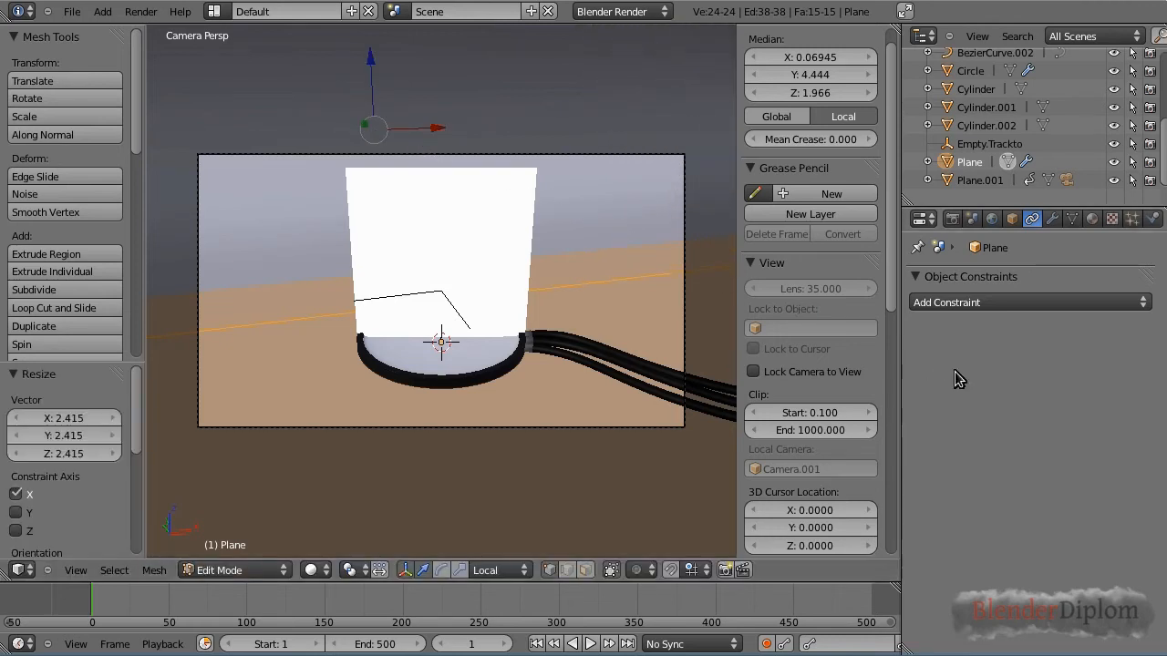
pyautogui.press('Tab')
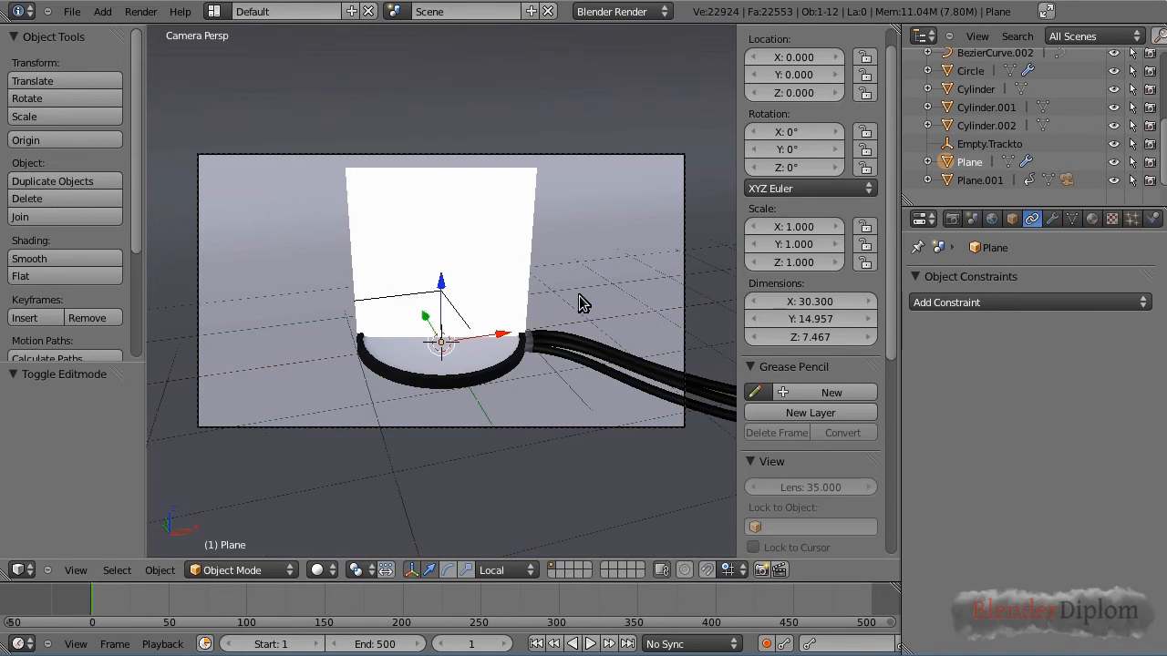
pyautogui.moveTo(130, 607); pyautogui.dragTo(868, 621)
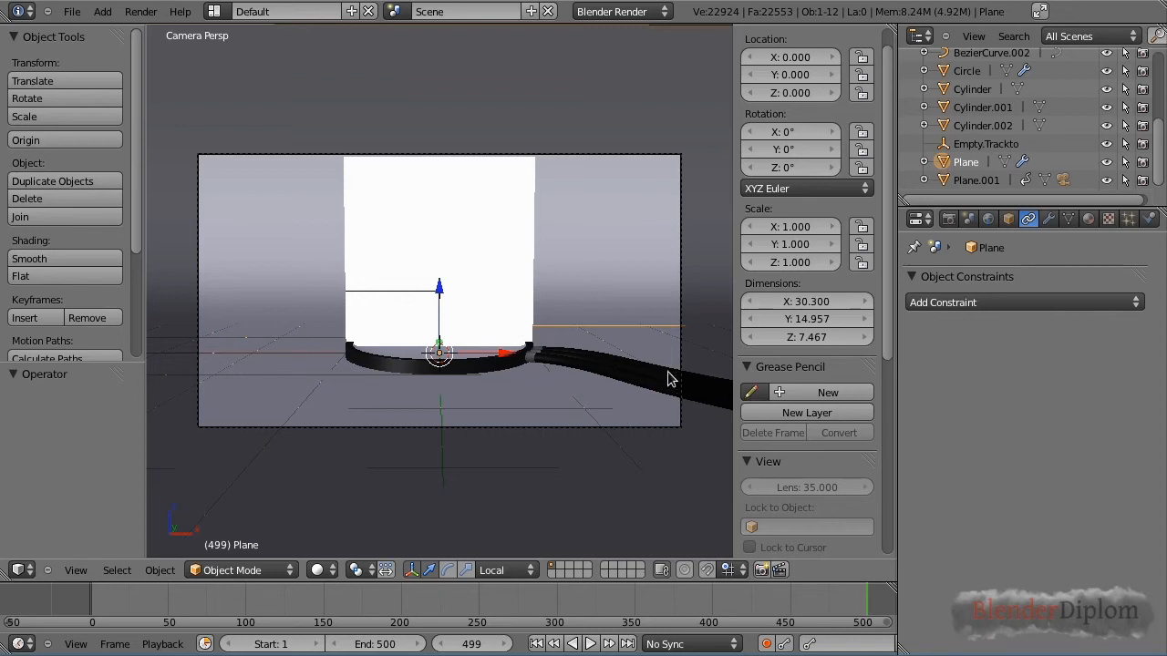
# Add a Point lamp at the scene centre and raise it about 1.275 along Z.
pyautogui.hotkey('shift', 'a')
pyautogui.moveTo(441, 580)
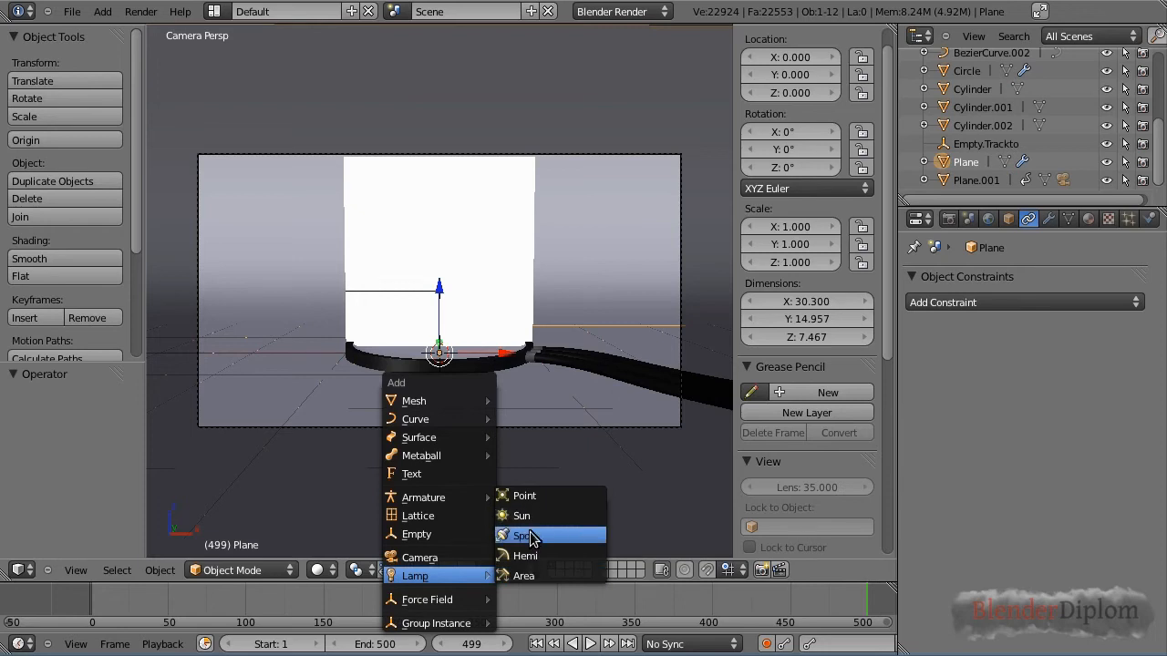
pyautogui.click(538, 498)
pyautogui.press('g')
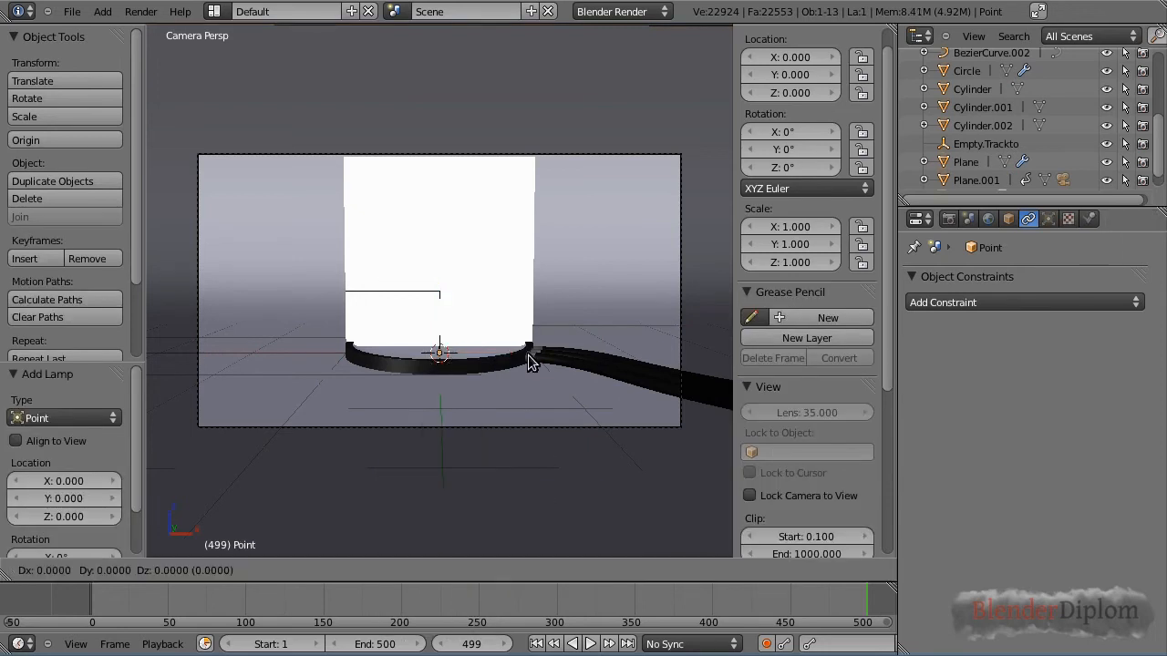
pyautogui.press('z')
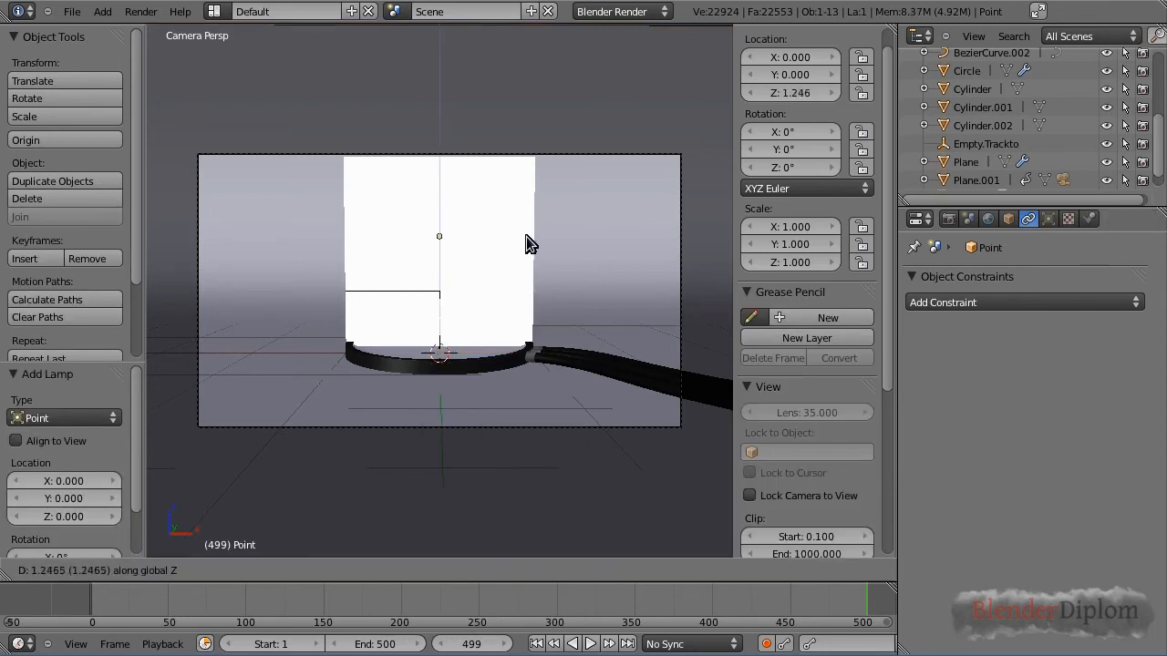
pyautogui.click(527, 242)
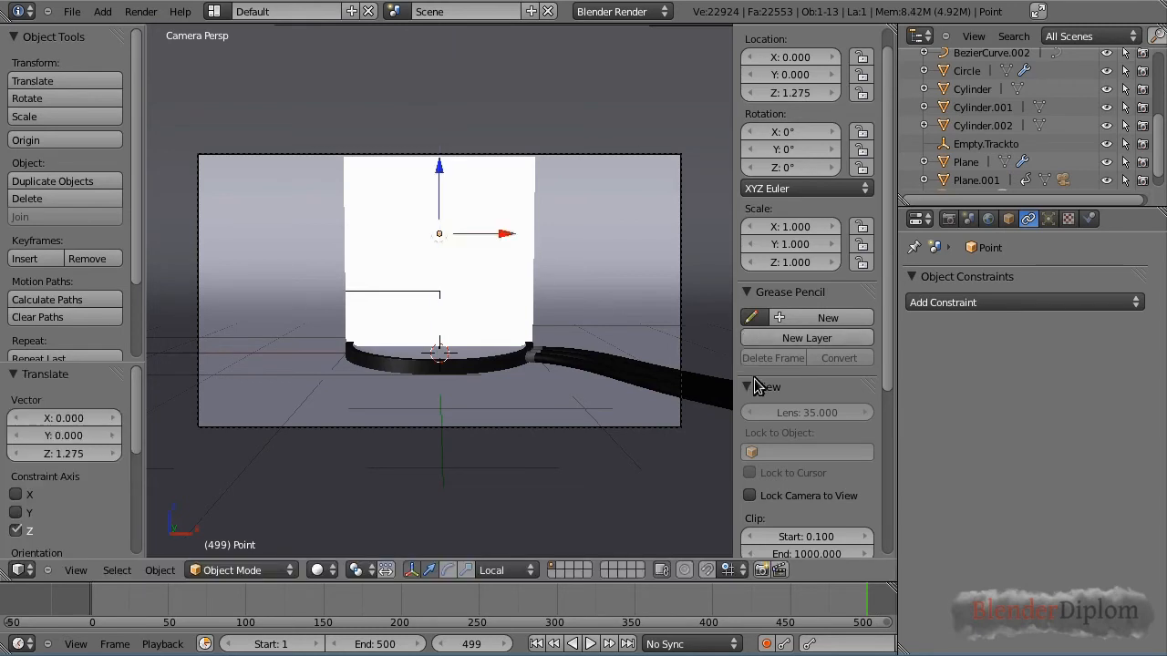
# Give the Point lamp a light blue colour and enable Ray Shadow for it.
pyautogui.click(1048, 219)
pyautogui.click(966, 506)
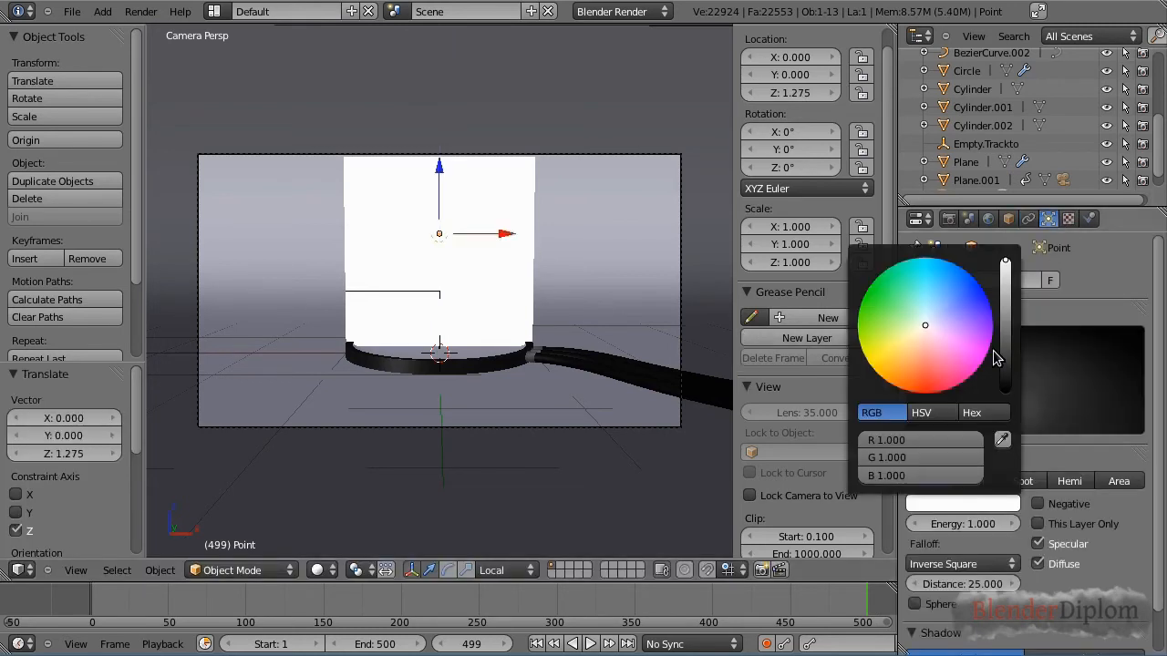
pyautogui.click(940, 289)
pyautogui.click(941, 292)
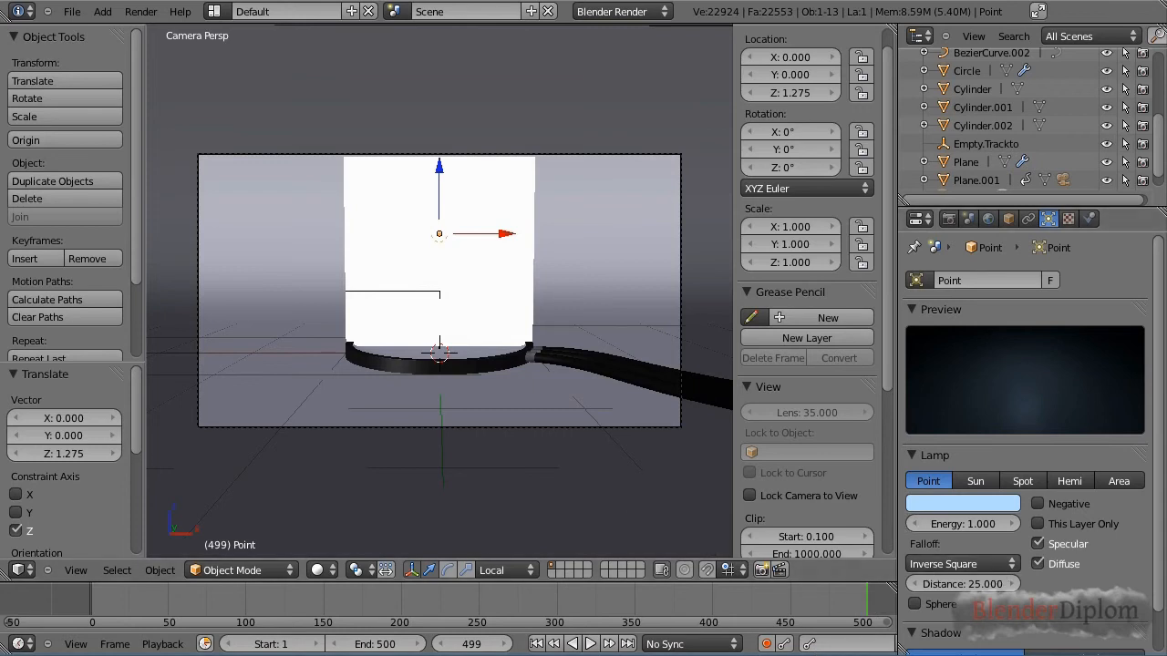
pyautogui.scroll(-2, 1160, 506)
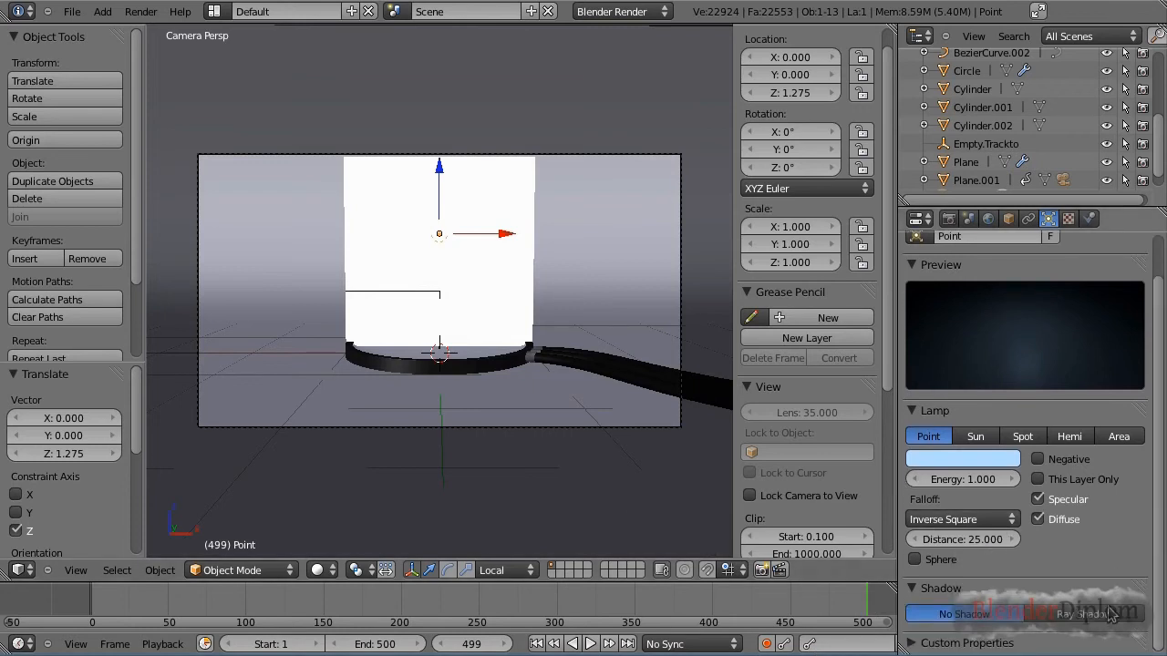
pyautogui.scroll(2, 1163, 433)
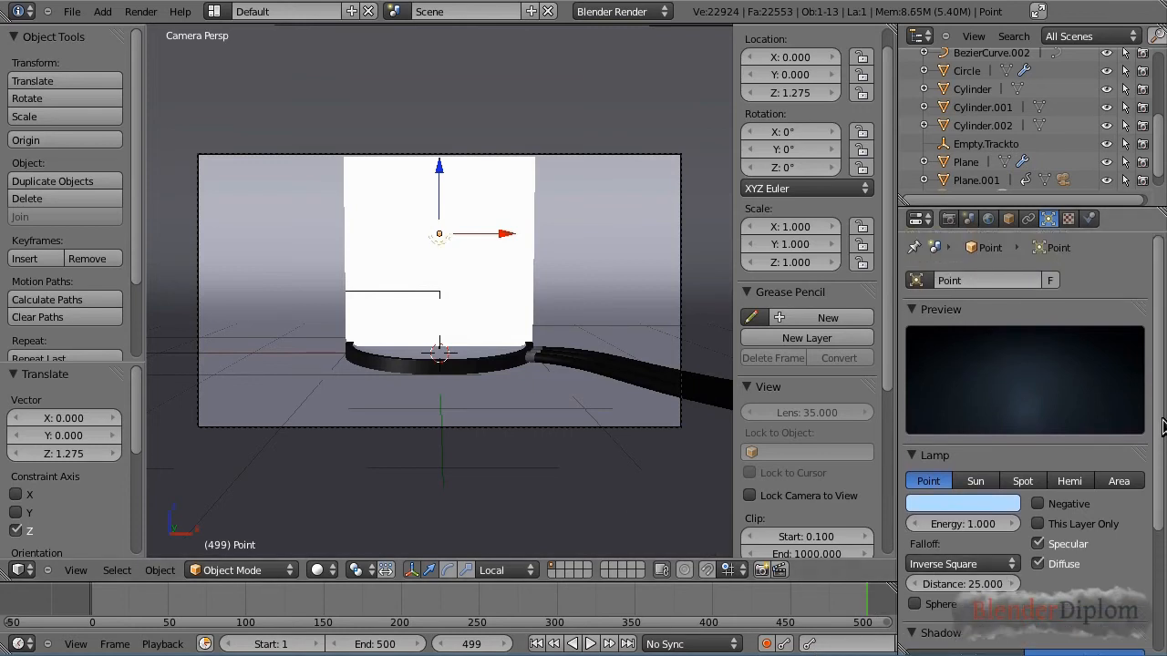
# Test-render frames 499 and 345 to examine the blue lamp's light on the floor and hologram.
pyautogui.press('F12')
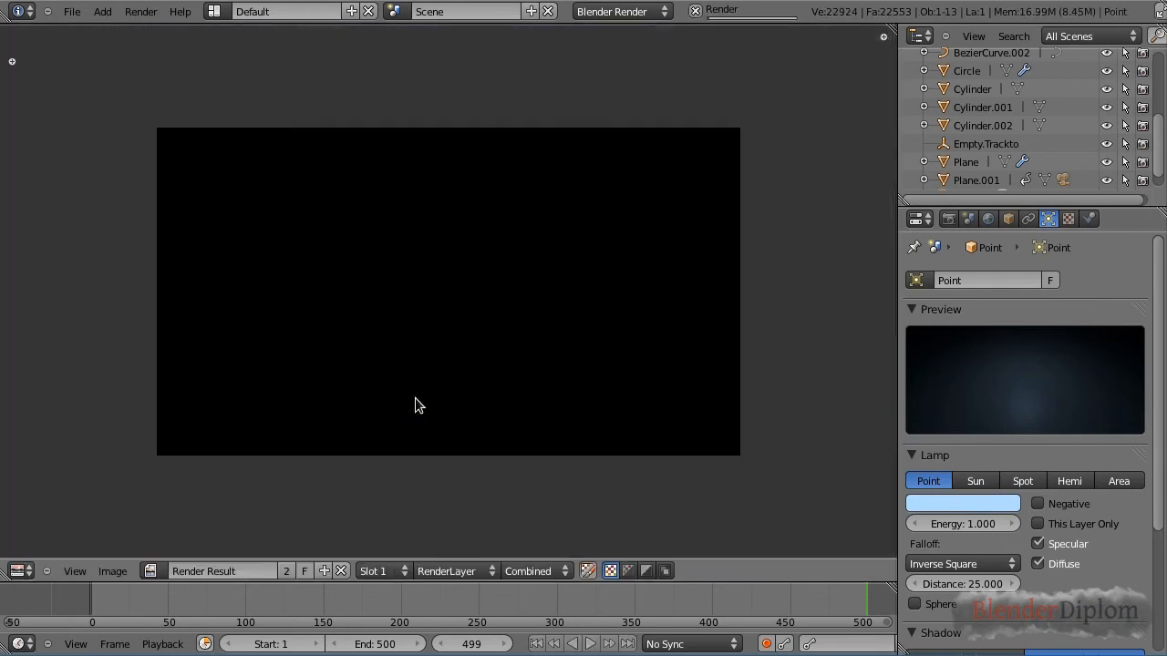
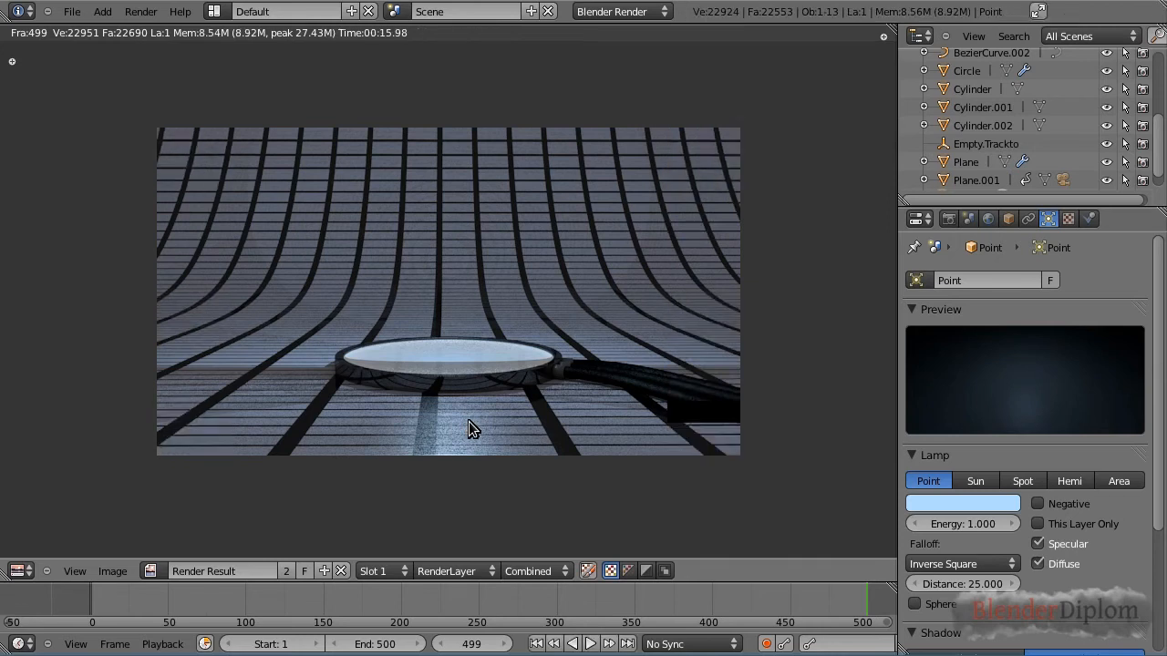
pyautogui.press('Escape')
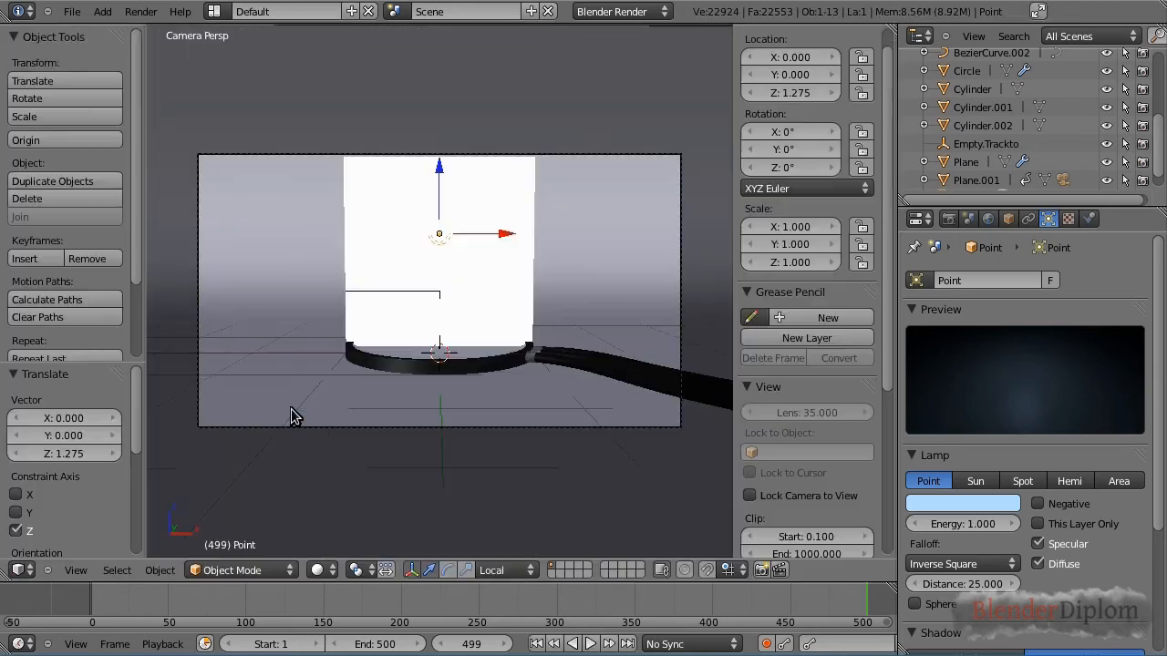
pyautogui.click(623, 593)
pyautogui.press('F12')
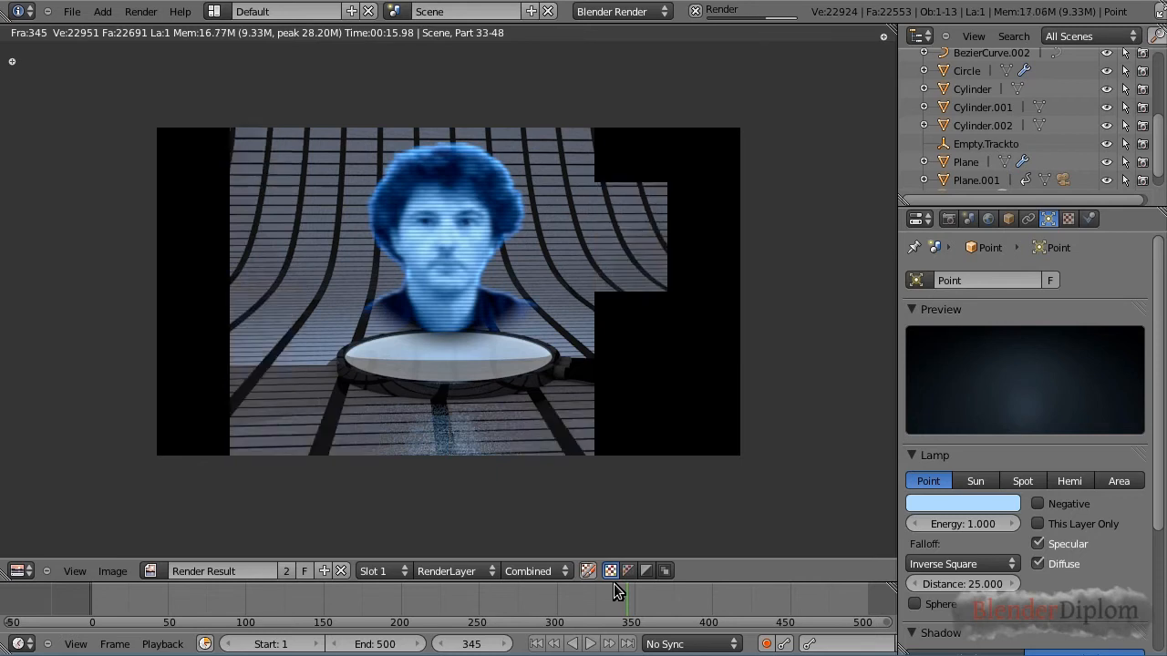
pyautogui.press('Escape')
pyautogui.press('Escape')
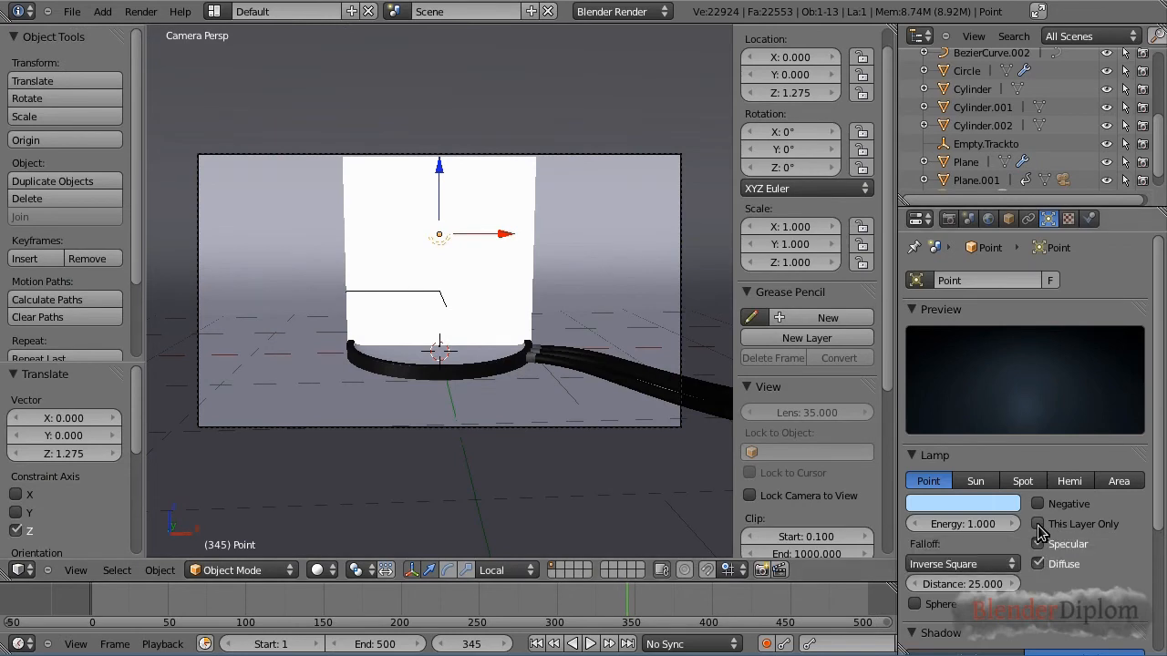
# Move the hologram plane to layer 2, show it together with layer 1, and test-render frame 345.
pyautogui.rightClick(498, 279)
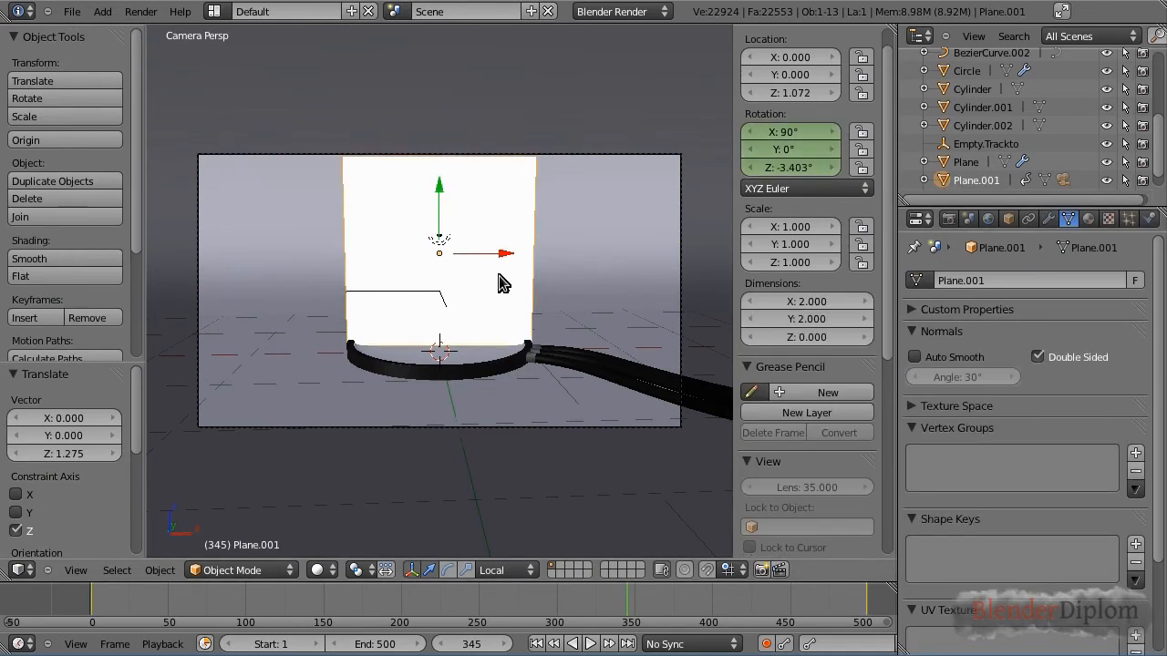
pyautogui.press('m')
pyautogui.press('2')
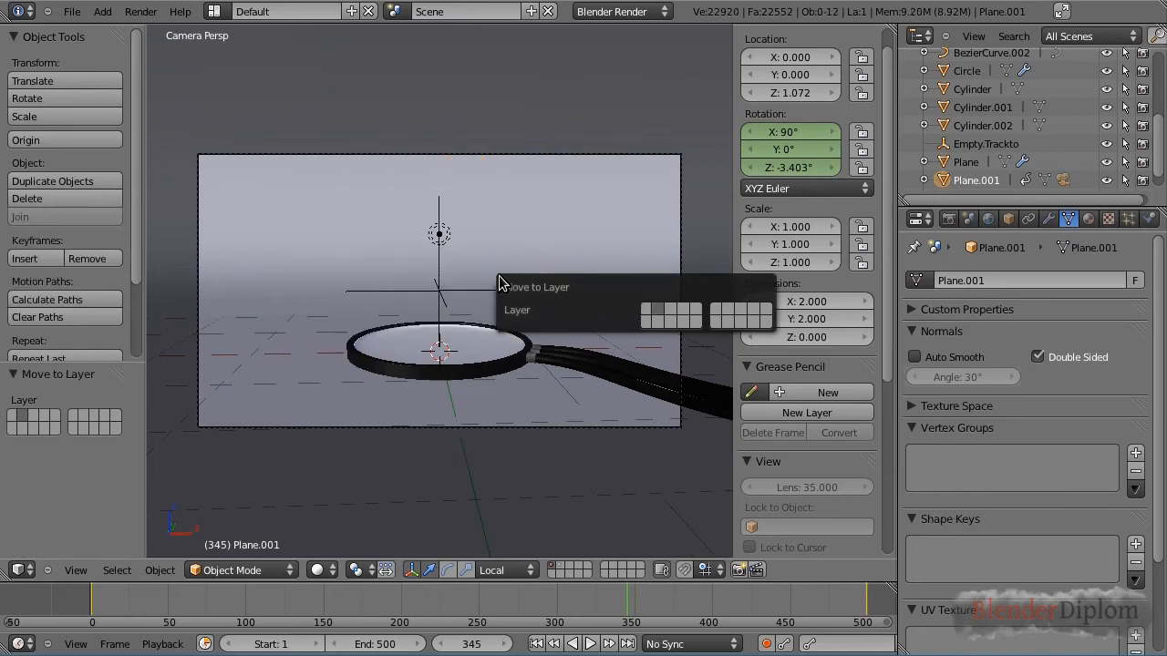
pyautogui.keyDown('shift'); pyautogui.click(561, 567); pyautogui.keyUp('shift')
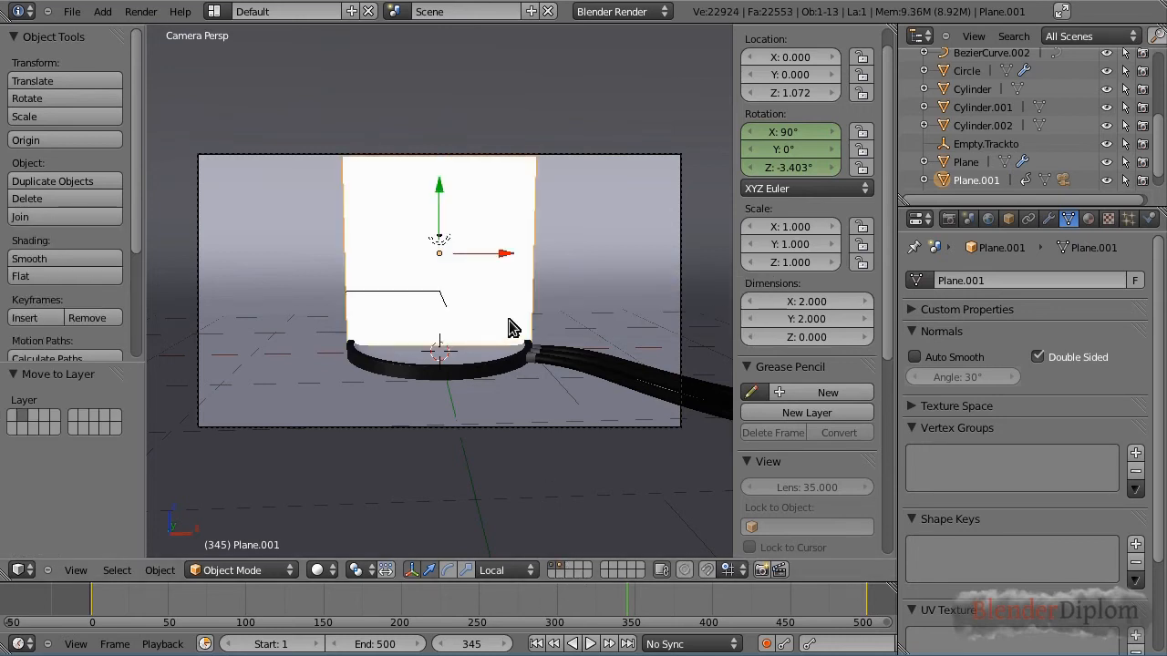
pyautogui.press('F12')
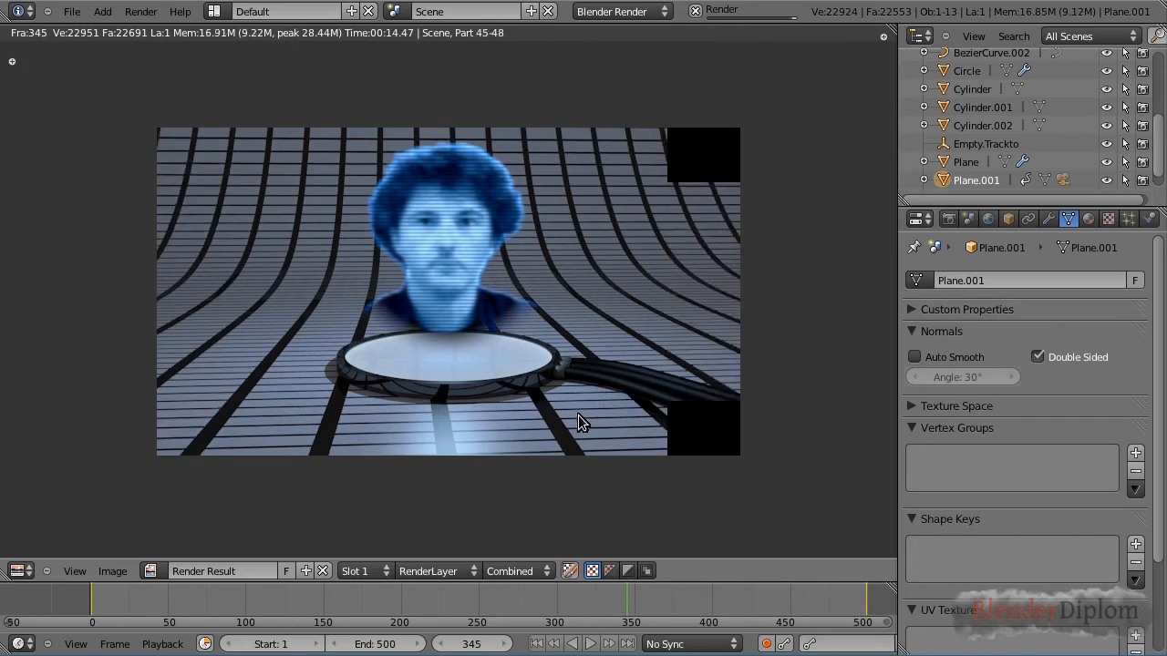
pyautogui.press('Escape')
# Lower the specular intensity of the backdrop's Floor material to about 0.09.
pyautogui.rightClick(559, 447)
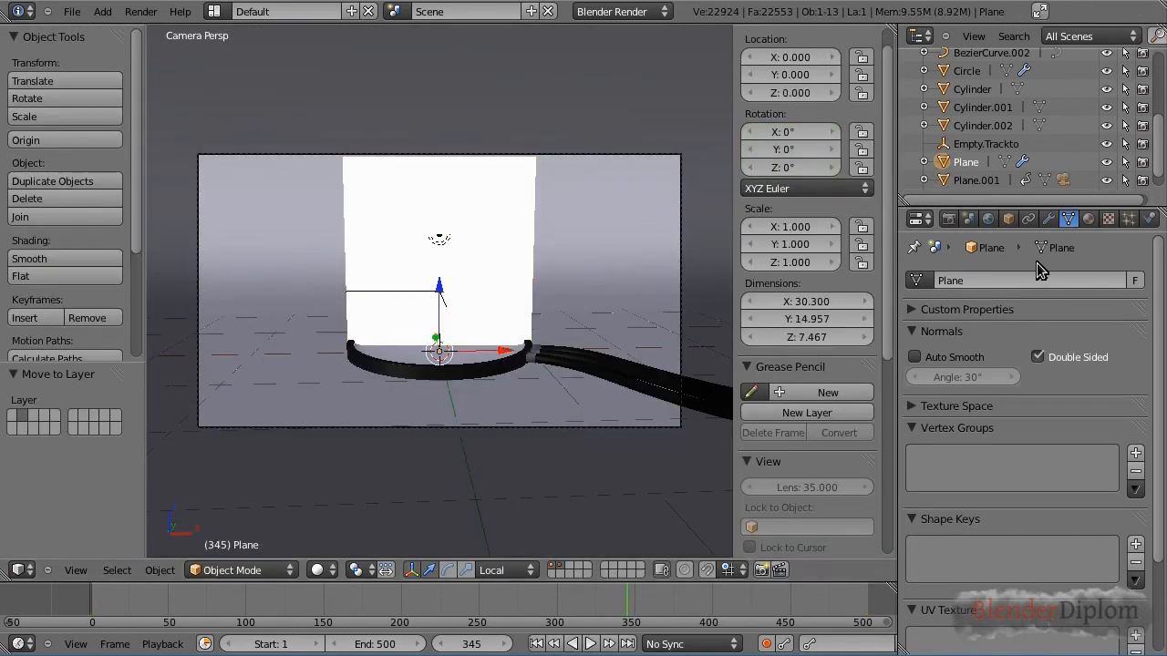
pyautogui.click(1088, 219)
pyautogui.scroll(-2, 1000, 620)
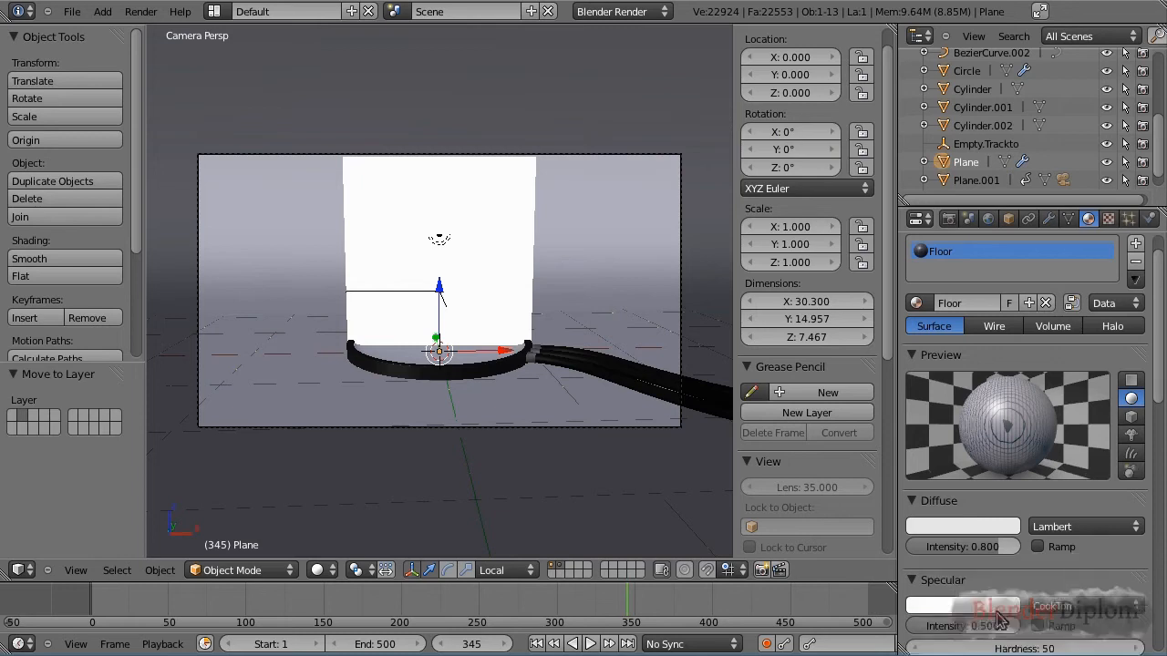
pyautogui.scroll(-1, 1000, 619)
pyautogui.moveTo(998, 591); pyautogui.dragTo(955, 592)
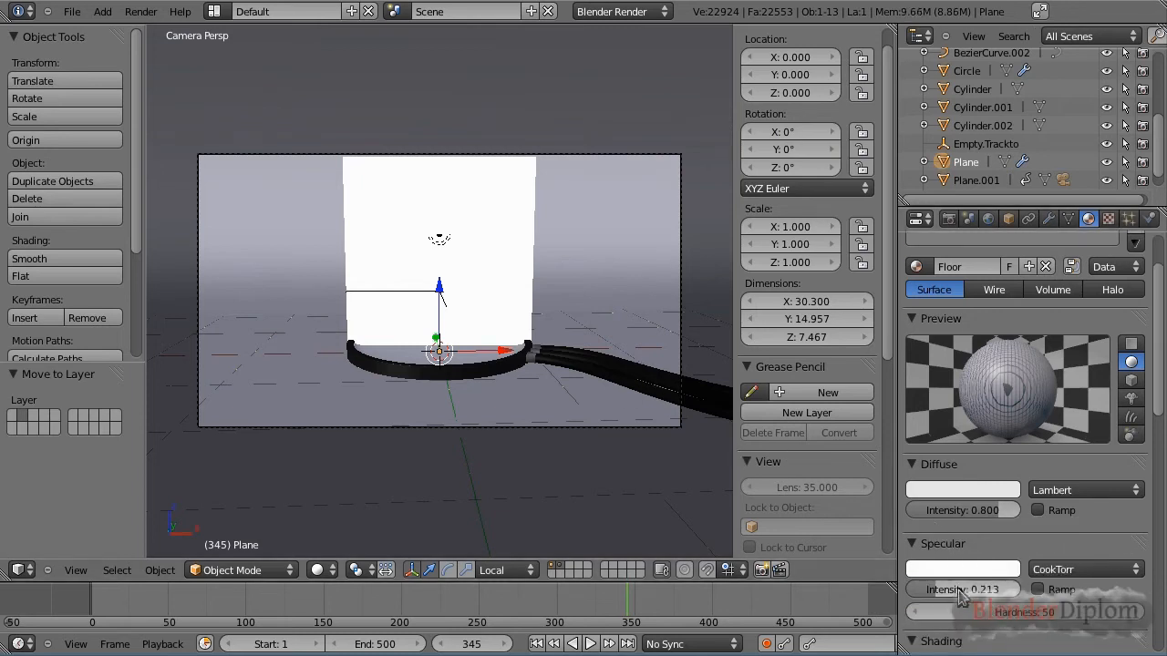
pyautogui.moveTo(965, 590); pyautogui.dragTo(909, 579)
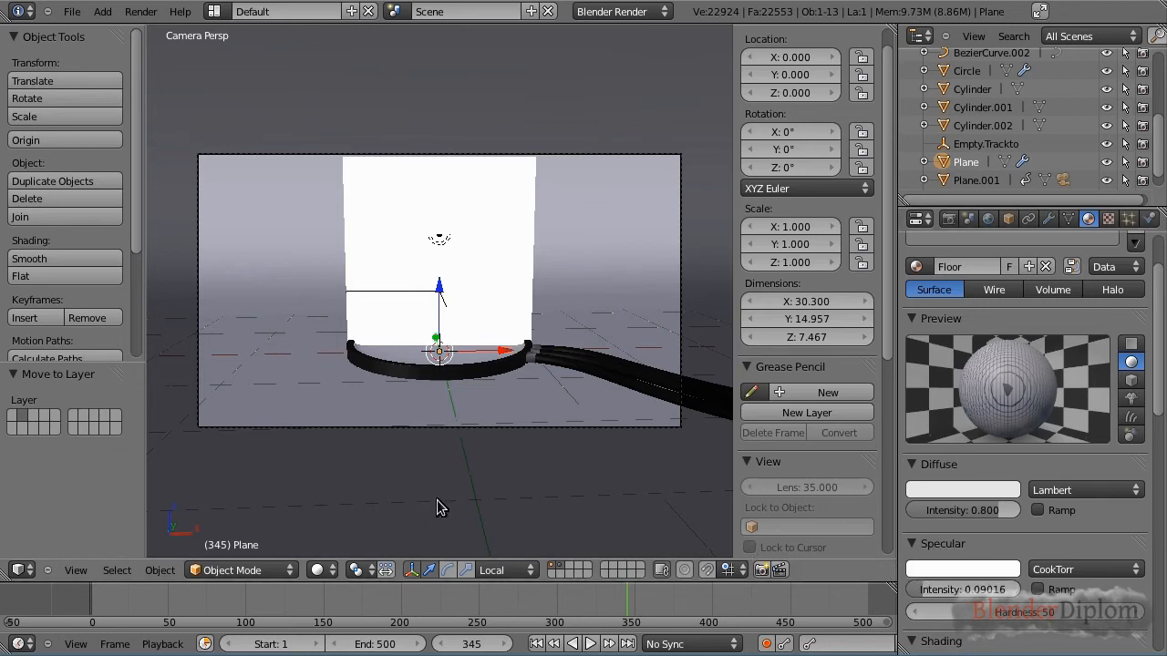
# Select the hologram plane and switch the viewport shading to Textured.
pyautogui.scroll(3, 462, 458)
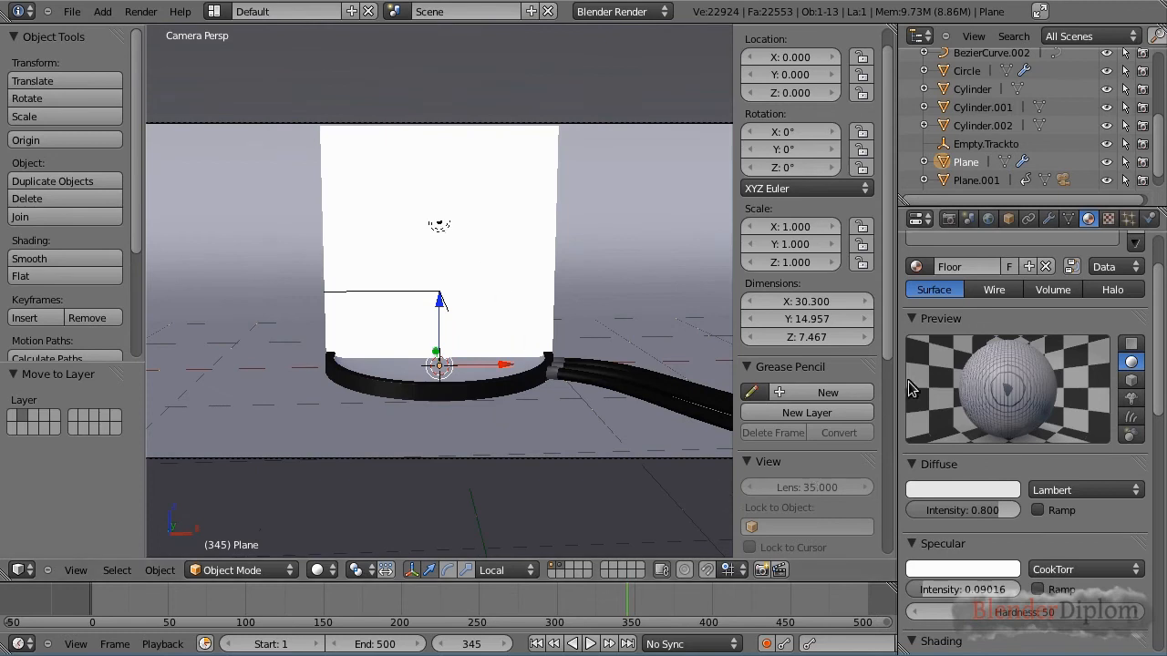
pyautogui.moveTo(889, 310); pyautogui.dragTo(882, 522)
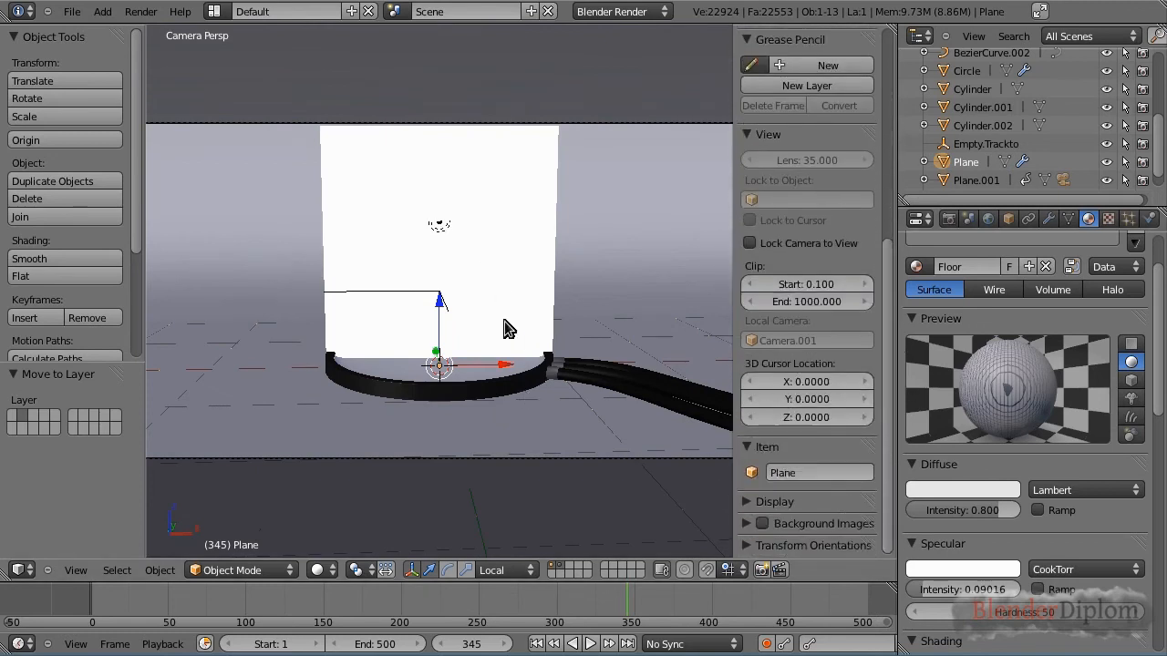
pyautogui.rightClick(504, 321)
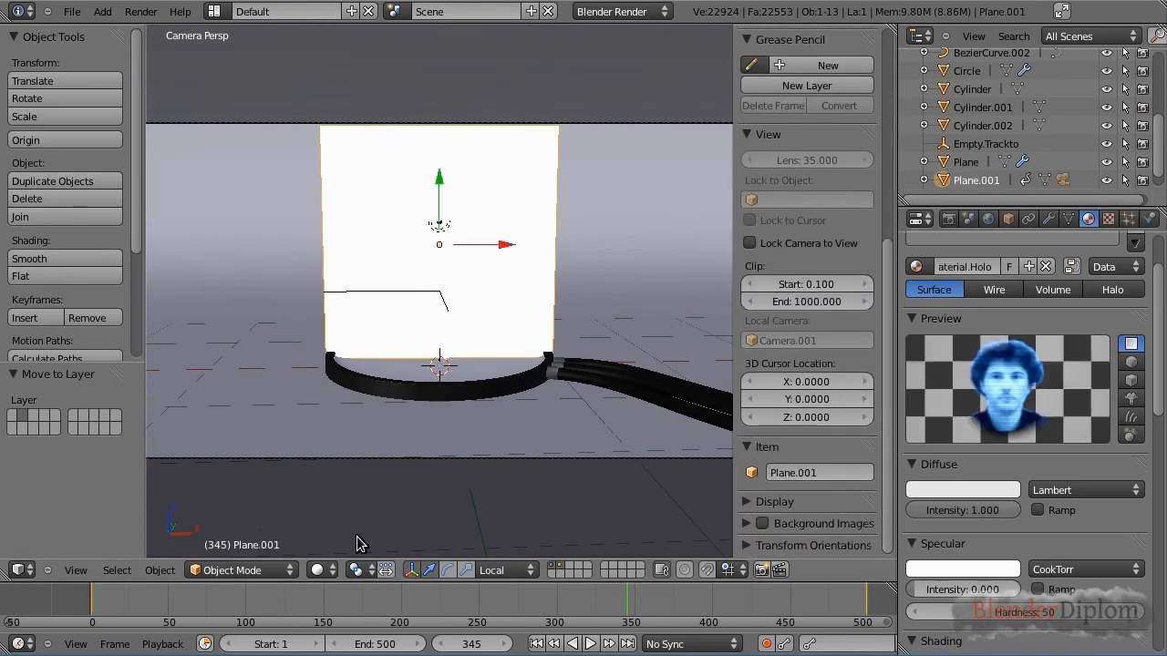
pyautogui.click(319, 570)
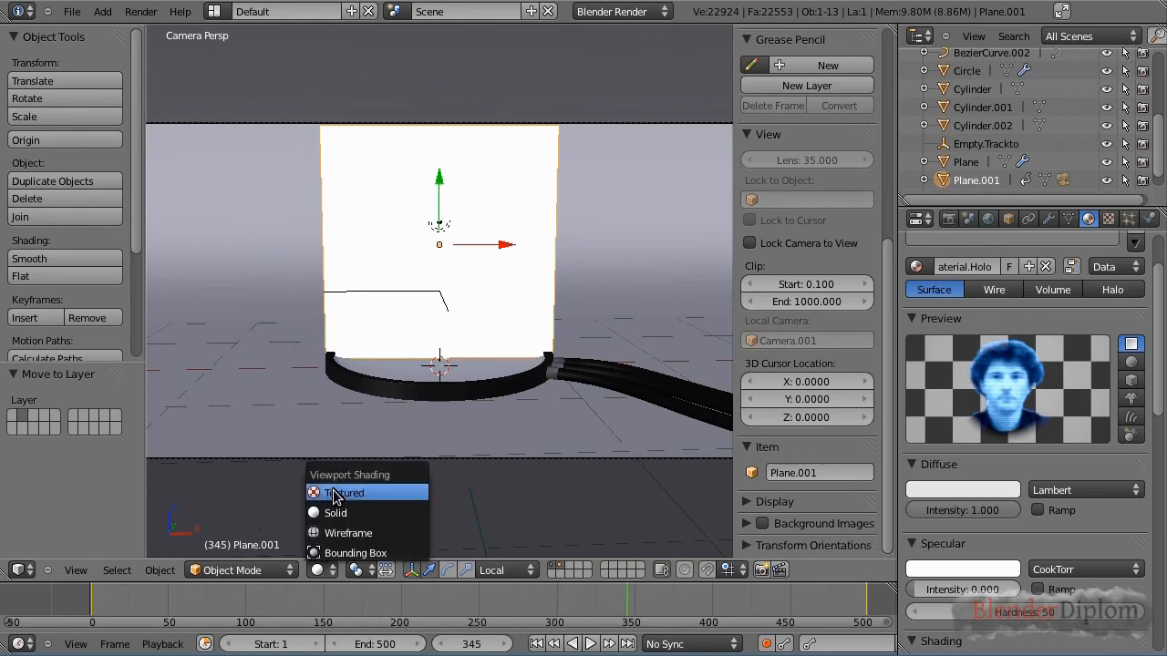
pyautogui.click(326, 569)
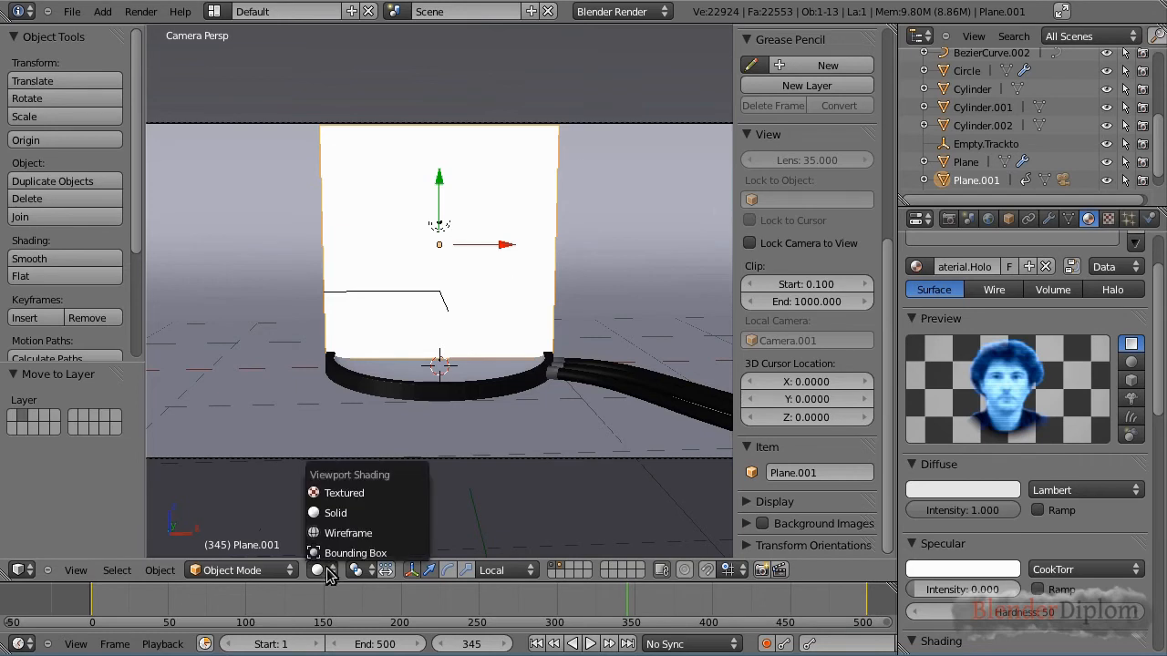
pyautogui.click(333, 493)
pyautogui.click(332, 497)
pyautogui.scroll(-3, 583, 278)
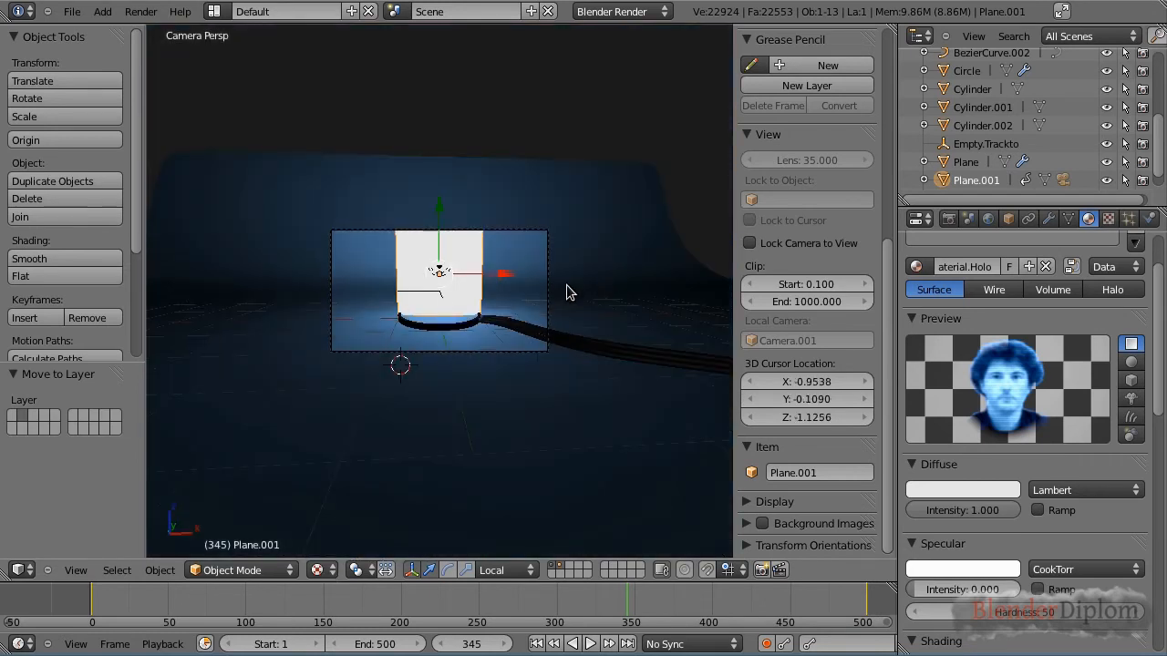
pyautogui.press('Home')
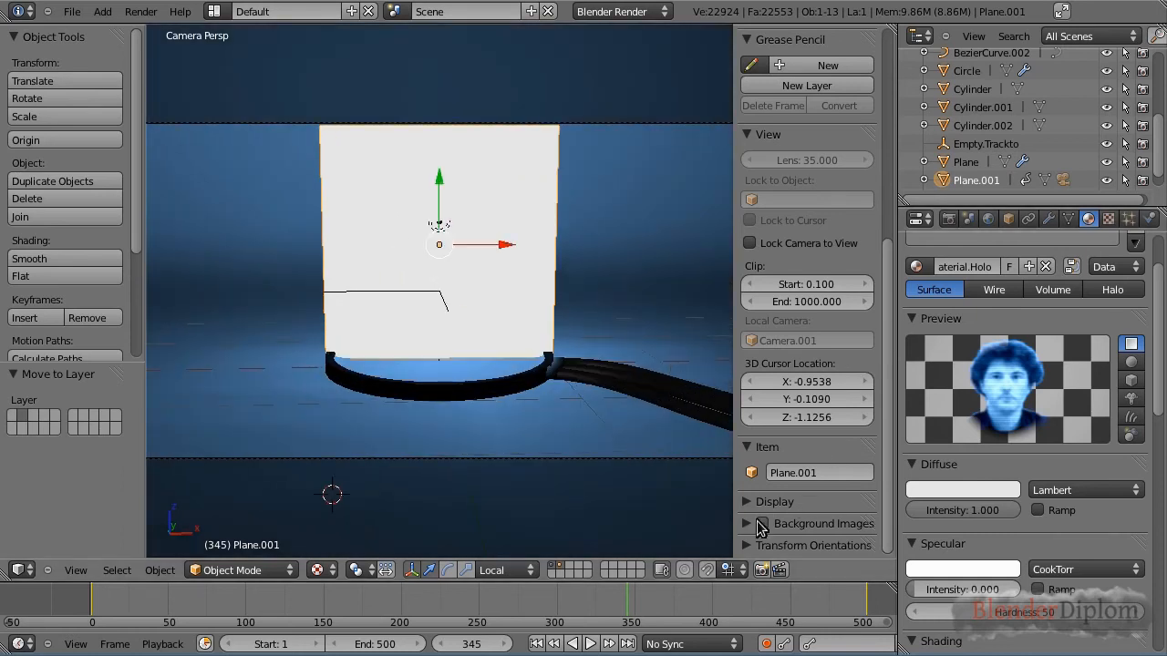
# Set the viewport's display shading mode to Texture Face.
pyautogui.click(747, 502)
pyautogui.scroll(-5, 771, 497)
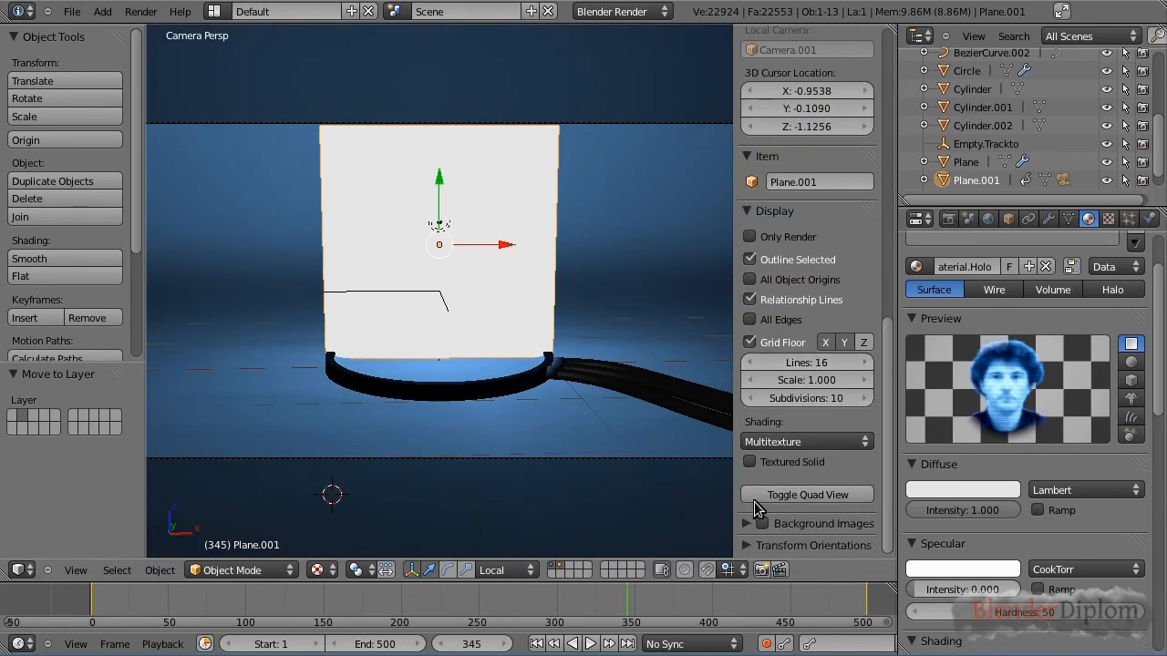
pyautogui.click(793, 441)
pyautogui.click(790, 425)
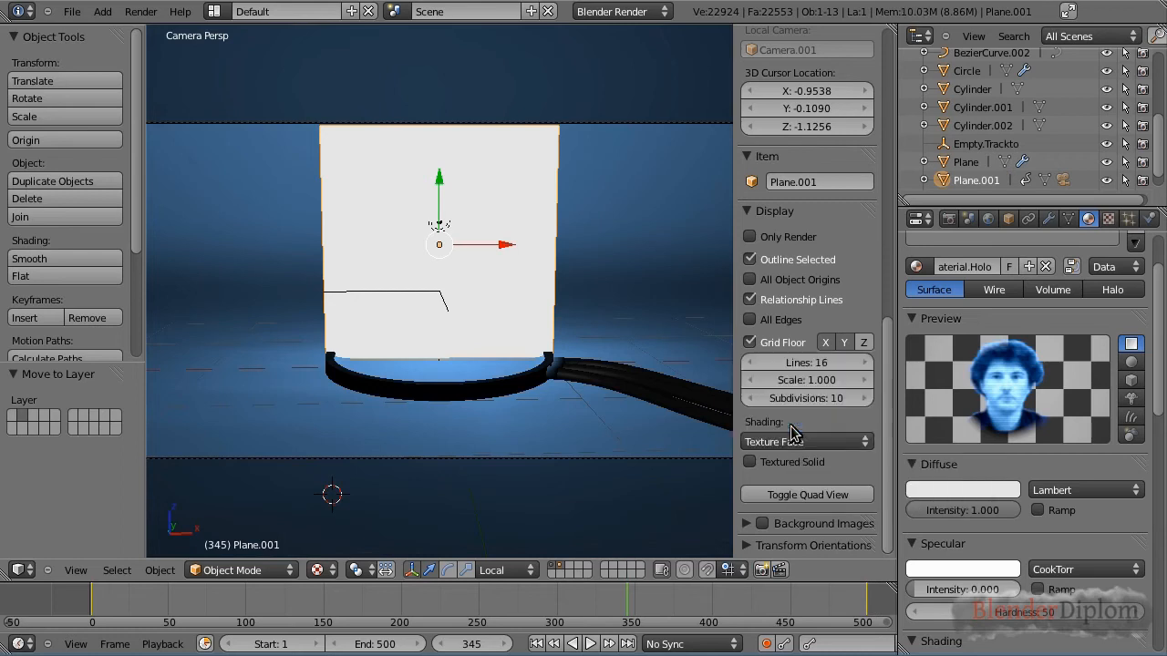
# Set the viewport's display shading mode to GLSL and scrub the timeline back to about frame 101.
pyautogui.click(790, 443)
pyautogui.click(789, 387)
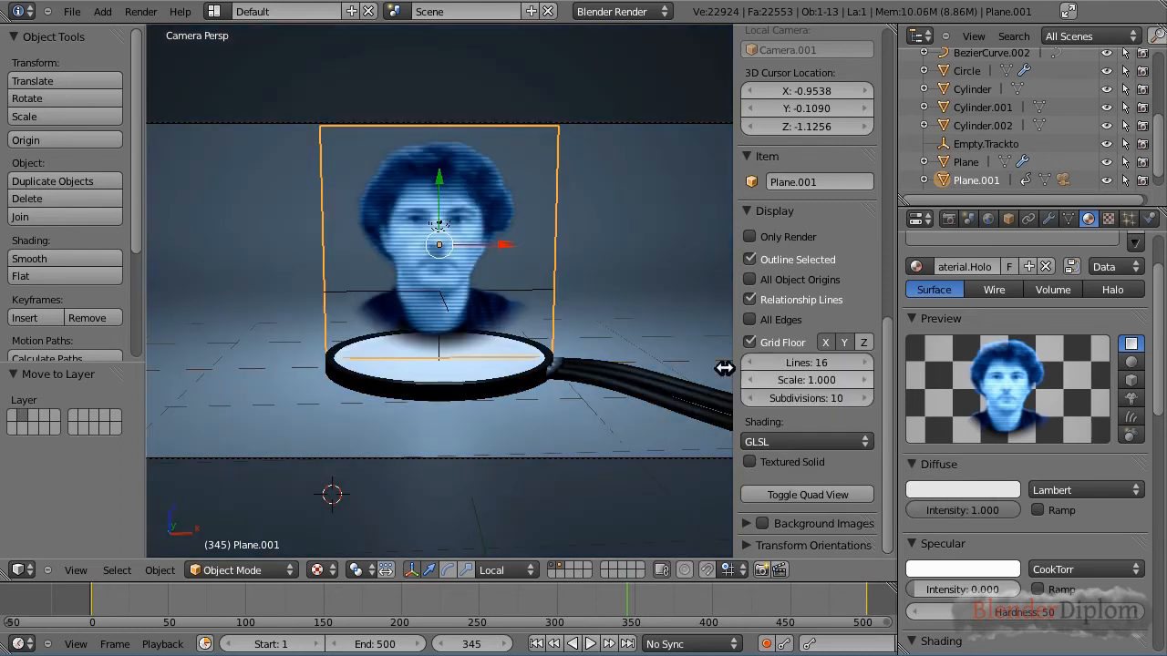
pyautogui.moveTo(492, 606); pyautogui.dragTo(246, 610)
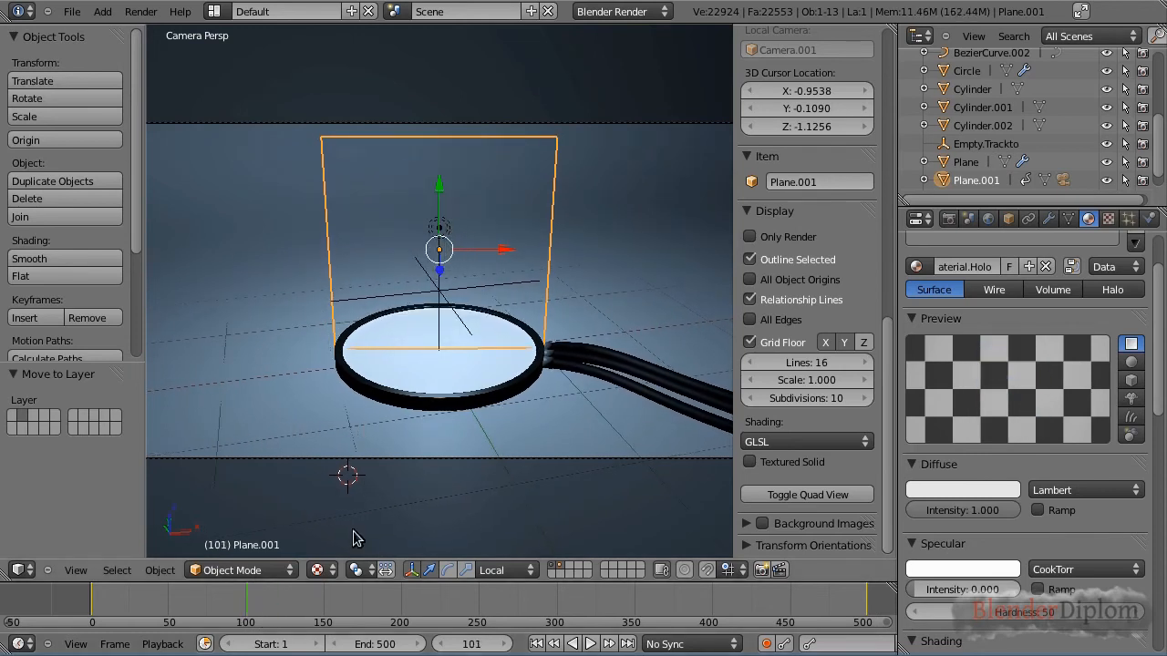
# Go to frame 115 and keyframe the point lamp's Energy at 1.000.
pyautogui.click(465, 643)
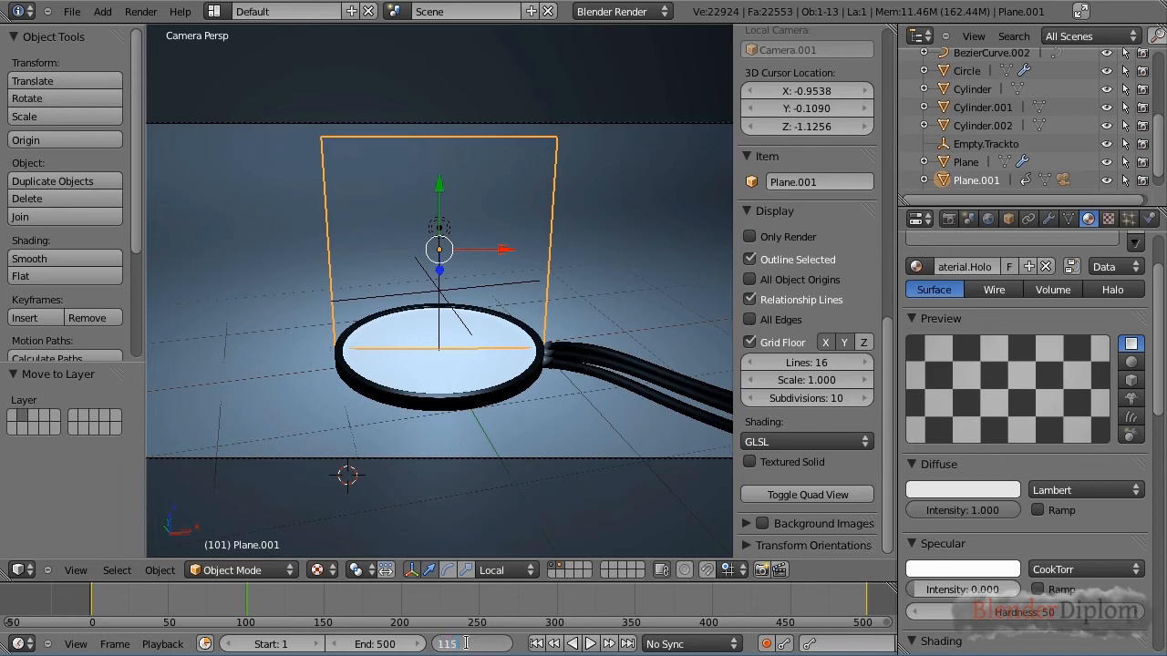
pyautogui.write('115')
pyautogui.press('Return')
pyautogui.rightClick(441, 228)
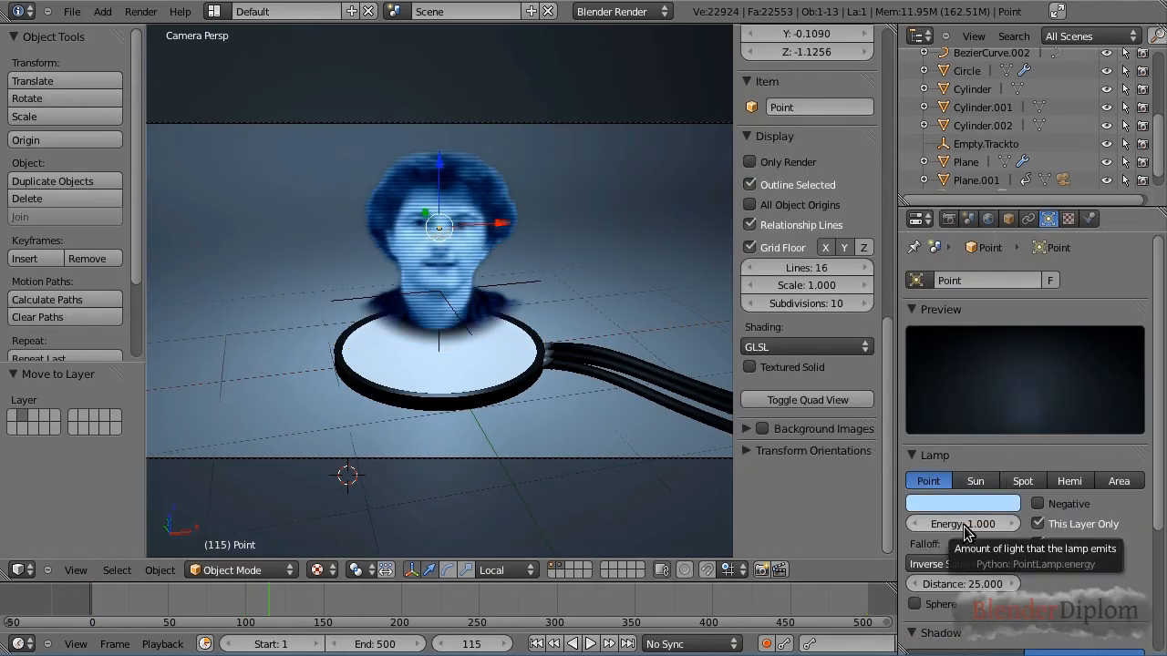
pyautogui.press('i')
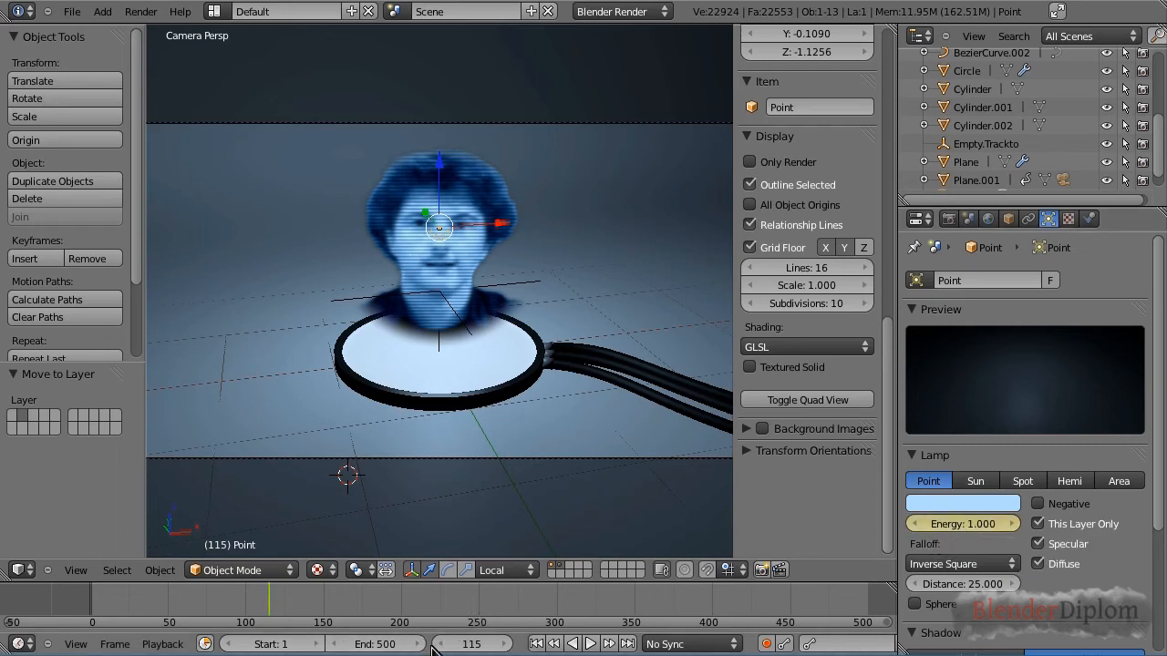
# Go to frame 100 and keyframe the point lamp's Energy at 0.
pyautogui.click(463, 644)
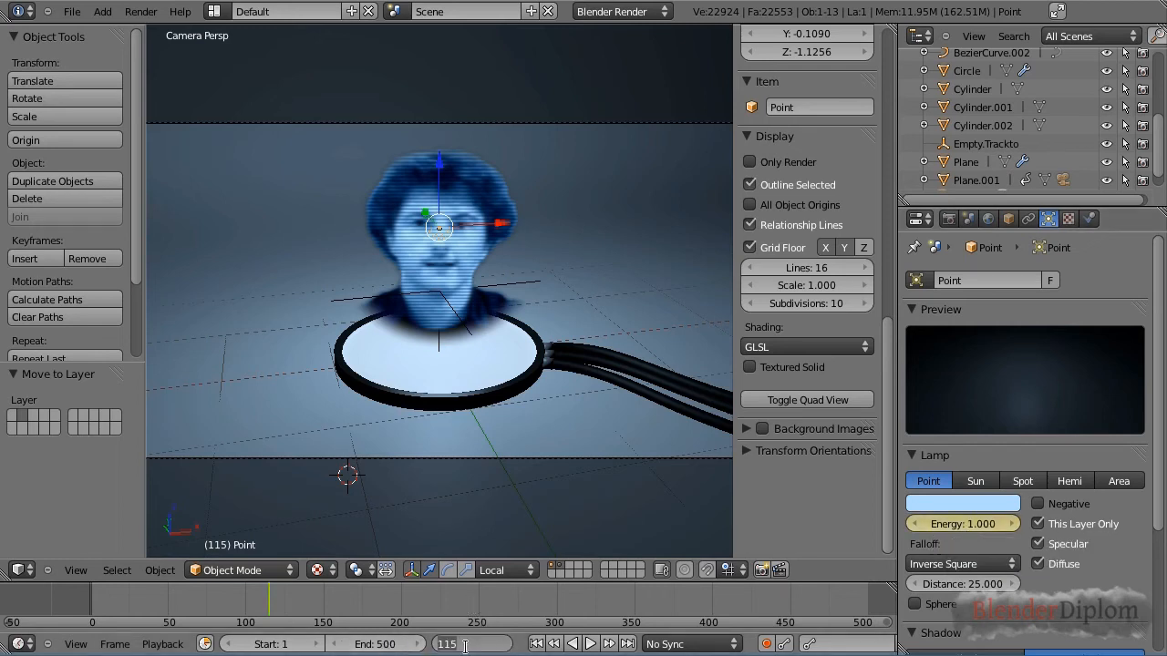
pyautogui.write('100')
pyautogui.press('Return')
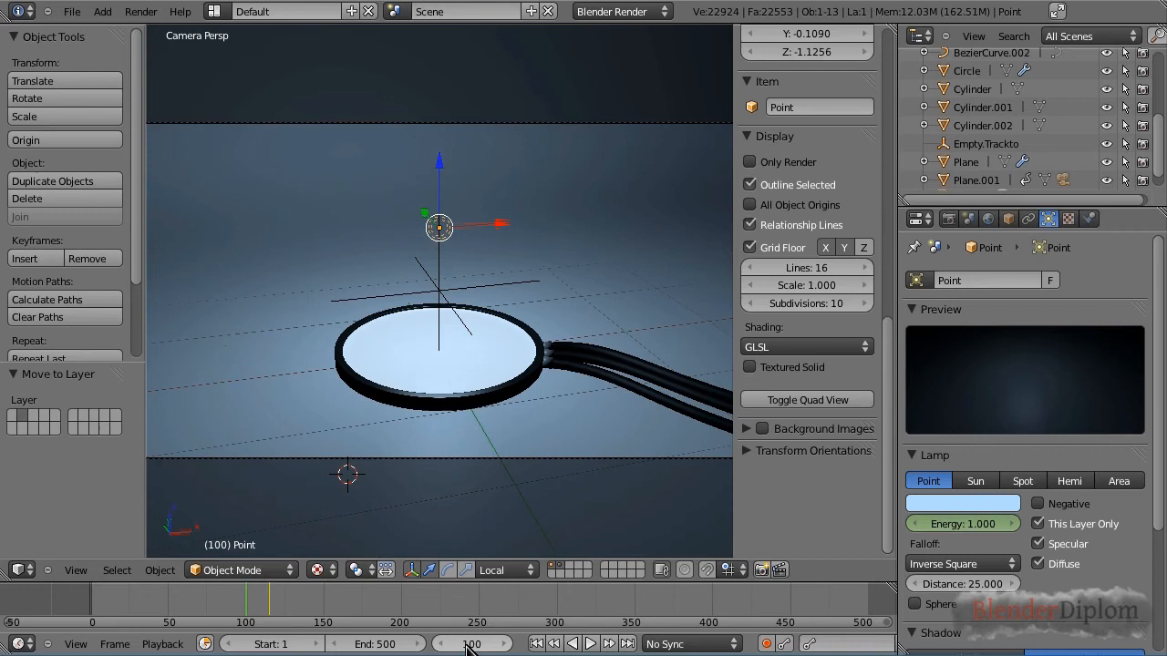
pyautogui.click(965, 522)
pyautogui.write('0')
pyautogui.press('Return')
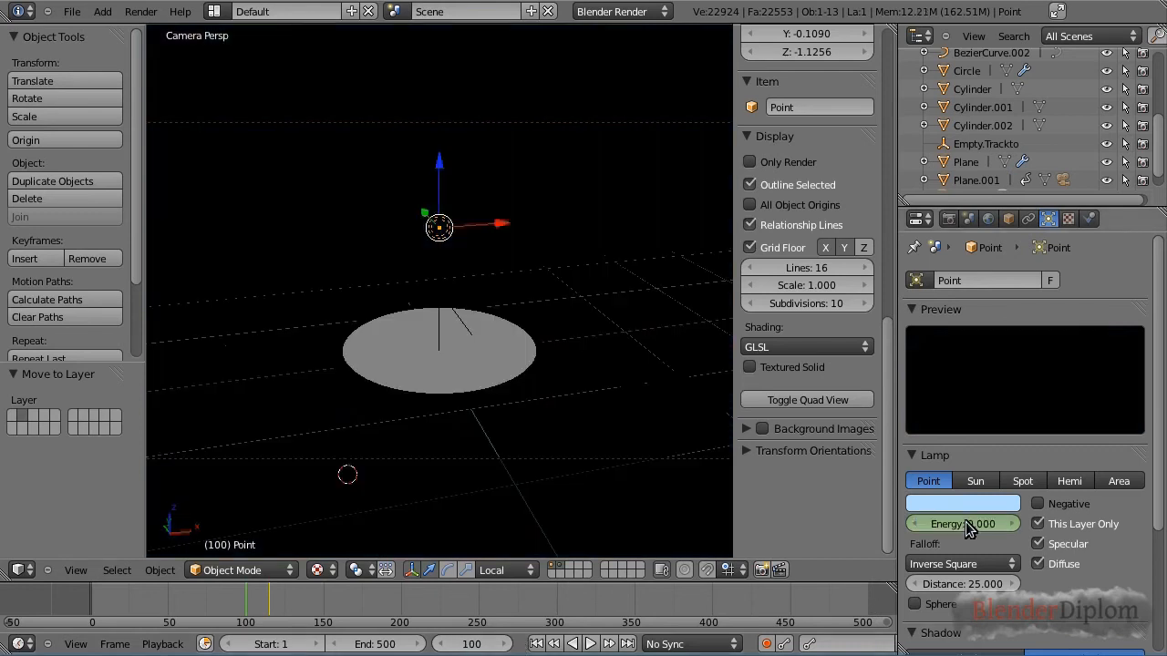
# Play the animation from before frame 100 to check how the point lamp fades in with the hologram.
pyautogui.click(219, 604)
pyautogui.hotkey('alt', 'a')
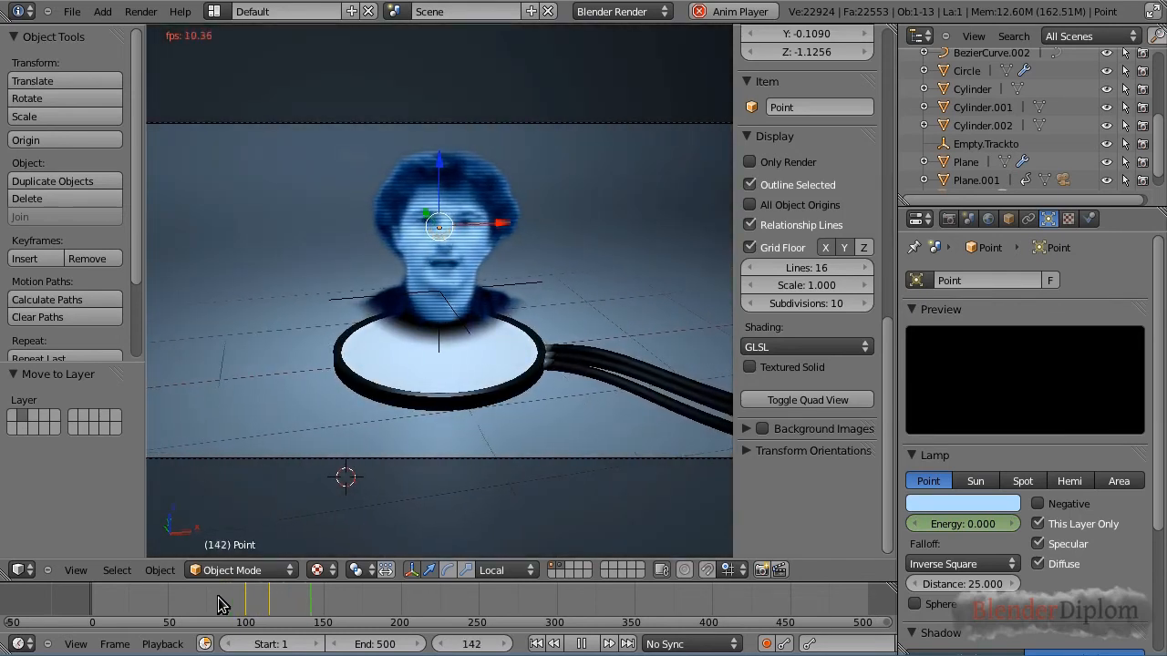
pyautogui.hotkey('alt', 'a')
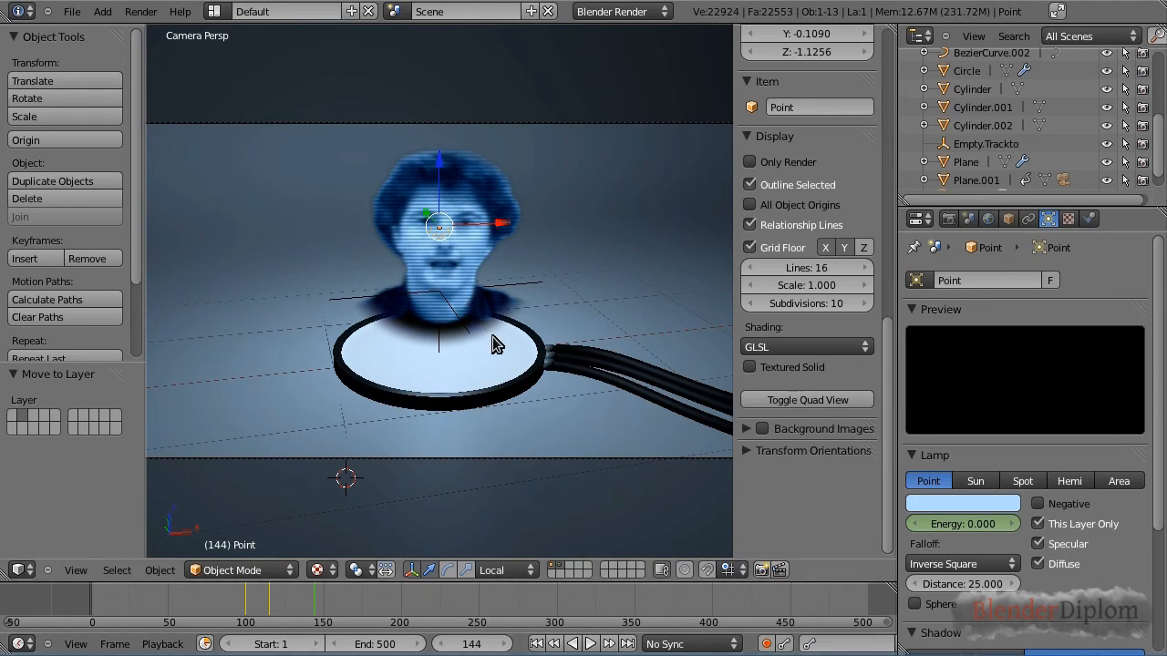
# Snap the 3D cursor to the scene centre and add a Spot lamp there.
pyautogui.scroll(-2, 548, 423)
pyautogui.scroll(1, 548, 419)
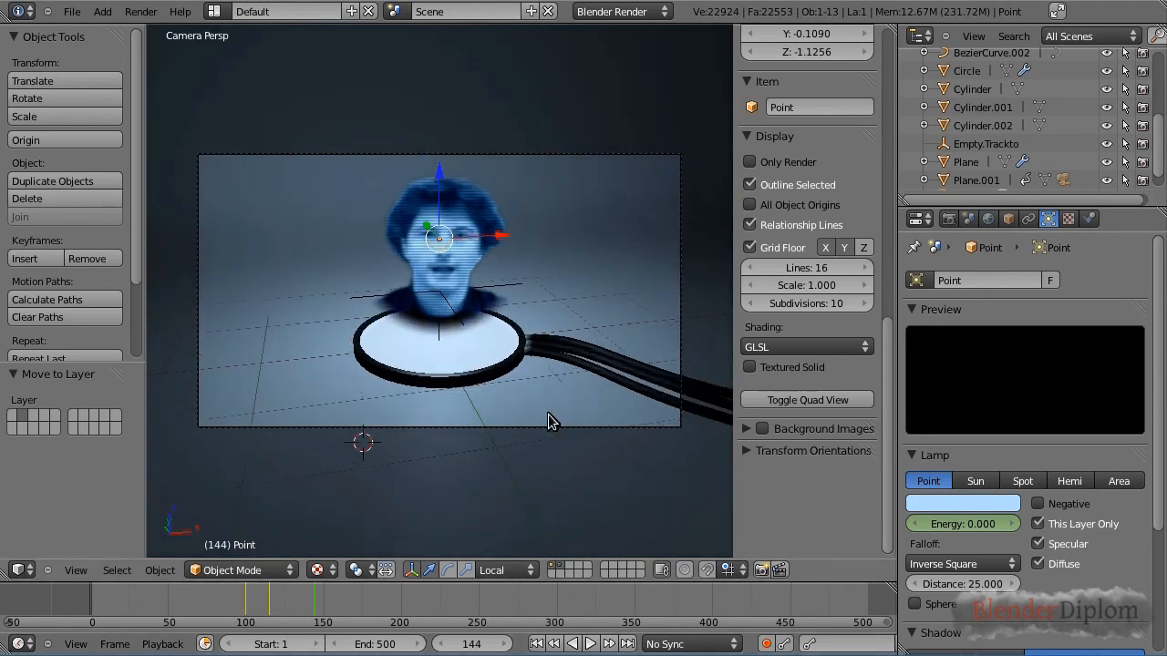
pyautogui.hotkey('shift', 's')
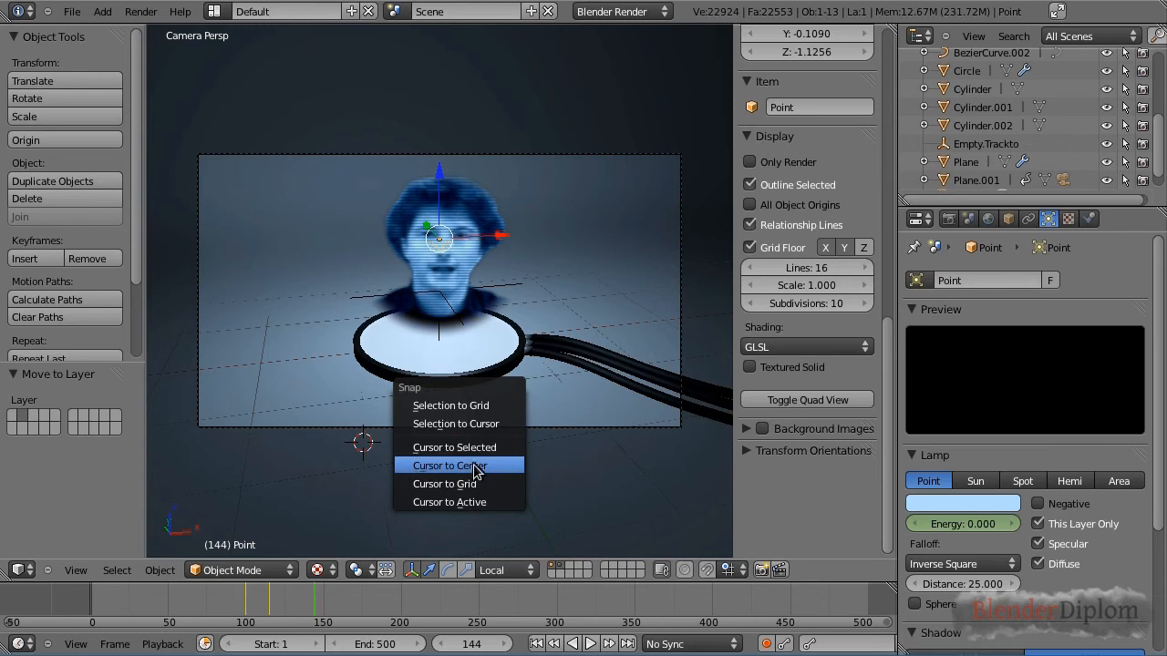
pyautogui.click(471, 465)
pyautogui.hotkey('shift', 'a')
pyautogui.moveTo(499, 362)
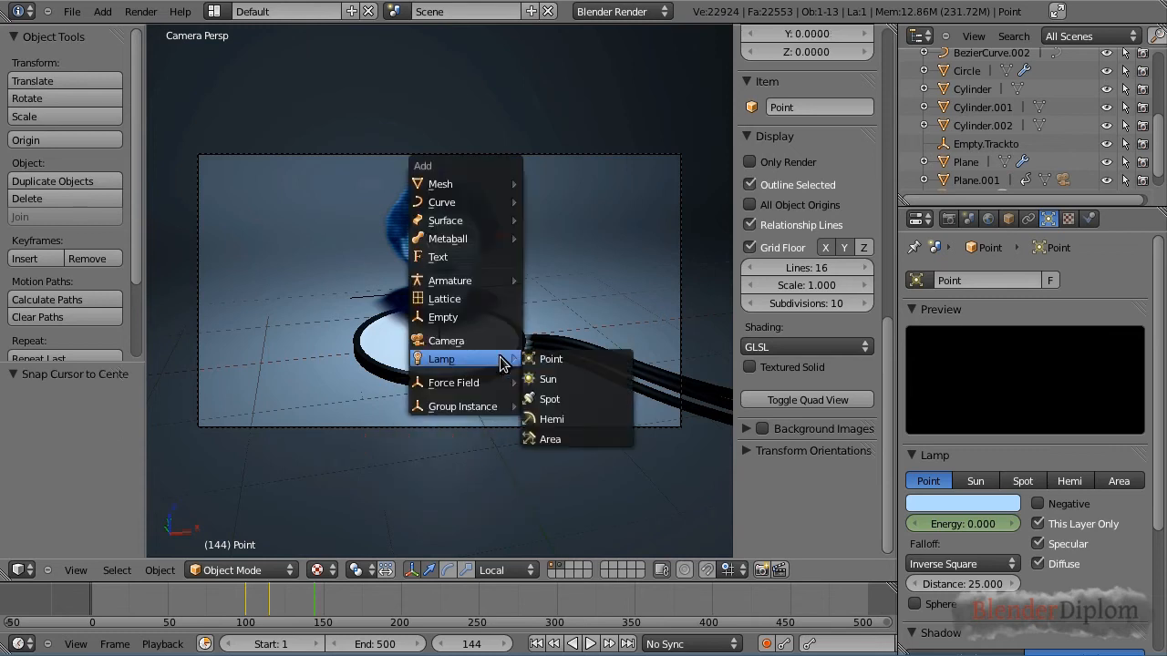
pyautogui.click(565, 401)
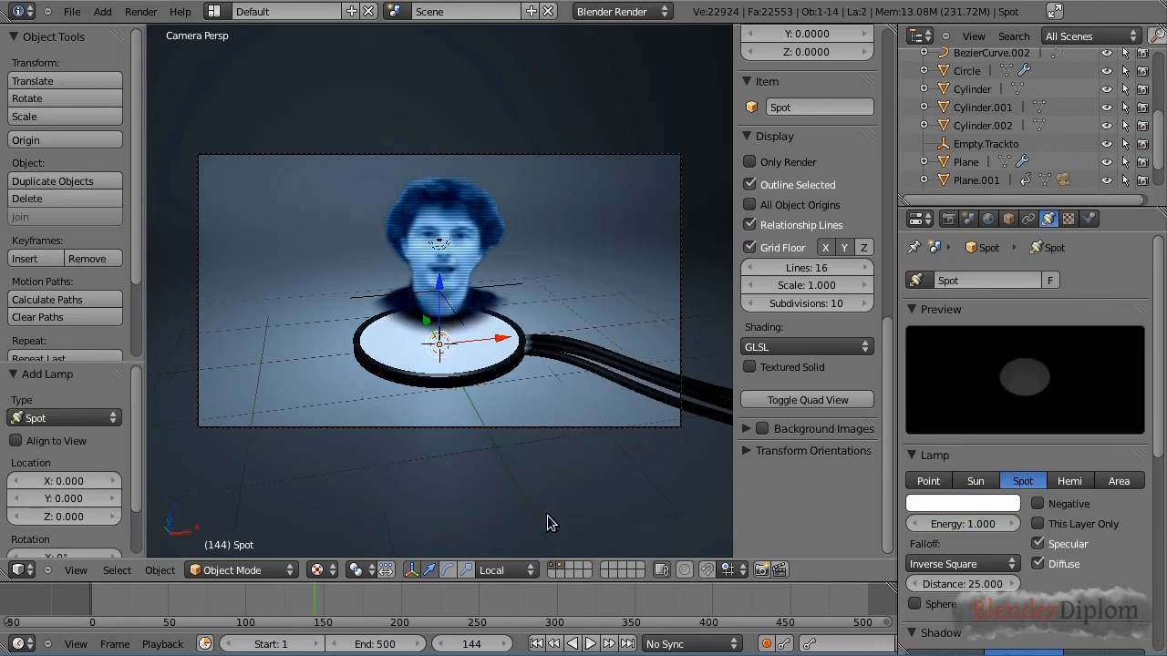
# Rotate the spot lamp 180° around the X axis so it shines upward from the projector disc.
pyautogui.scroll(-5, 547, 464)
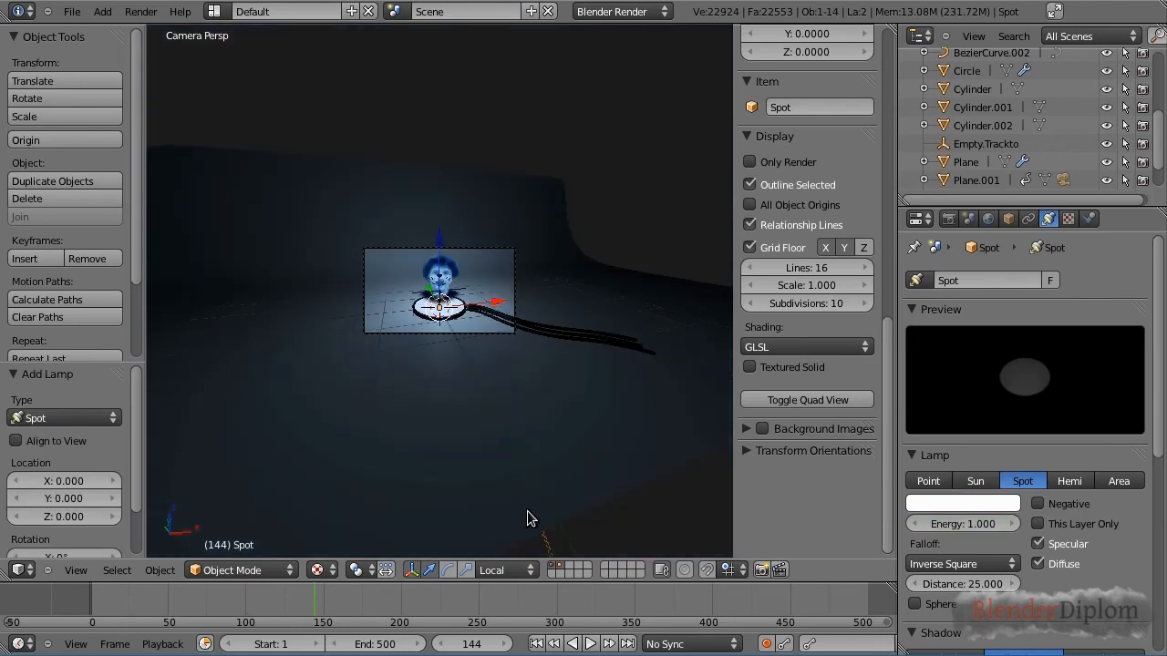
pyautogui.scroll(-2, 528, 516)
pyautogui.scroll(7, 471, 444)
pyautogui.scroll(2, 470, 436)
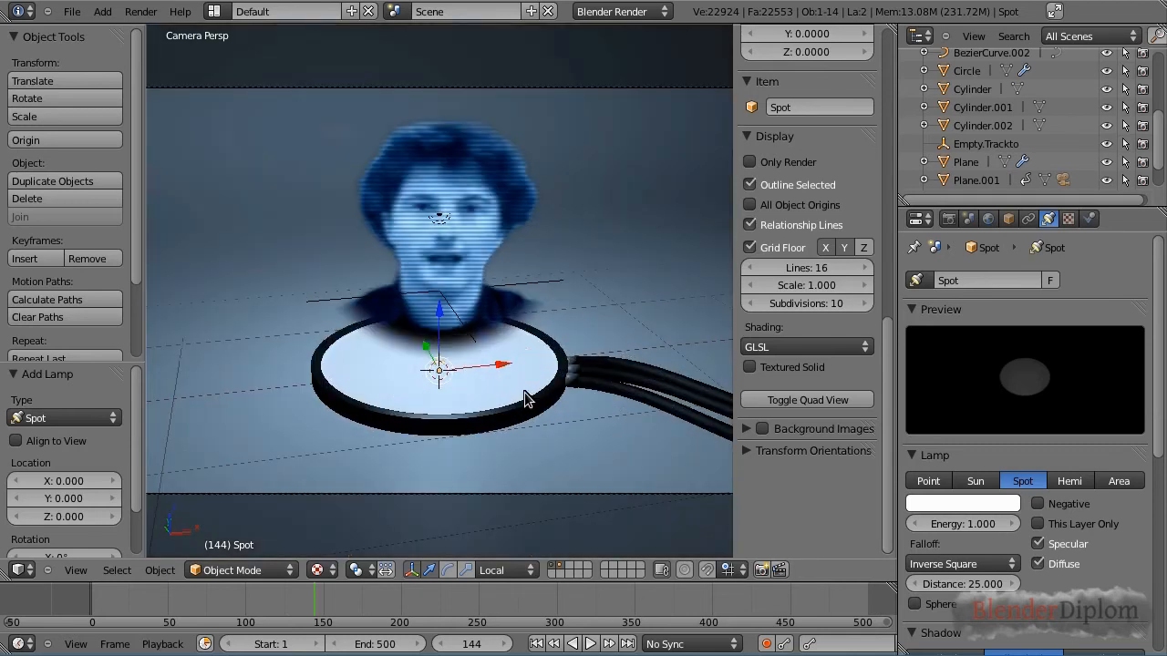
pyautogui.write('rx')
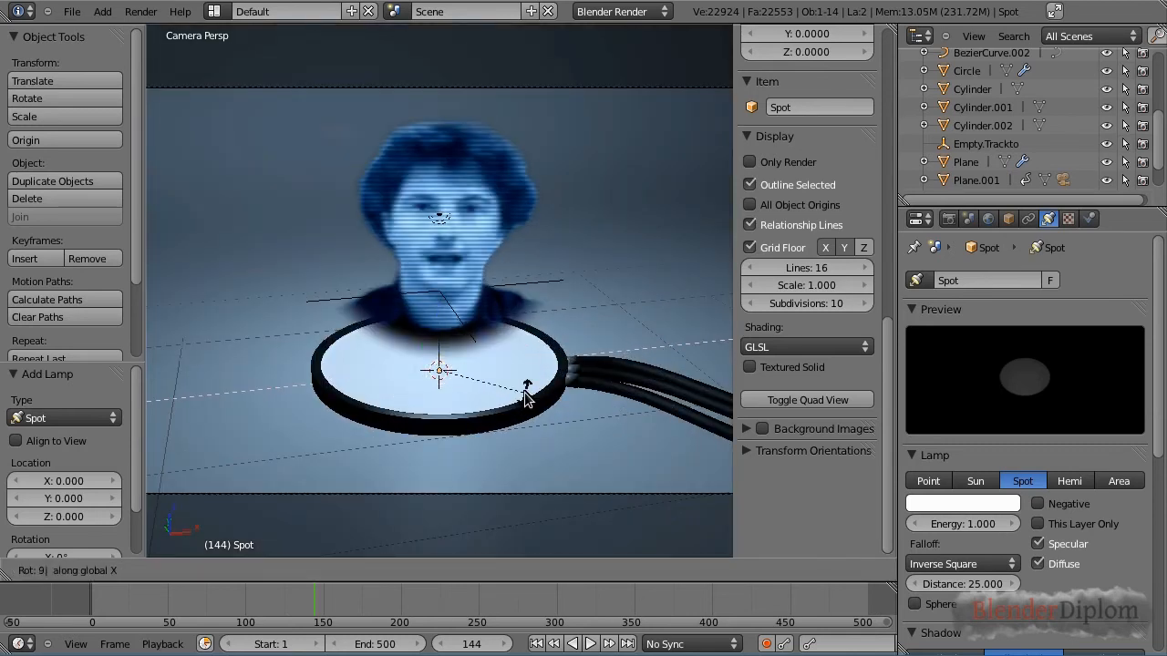
pyautogui.write('90')
pyautogui.press('BackSpace')
pyautogui.press('BackSpace')
pyautogui.write('180')
pyautogui.press('Return')
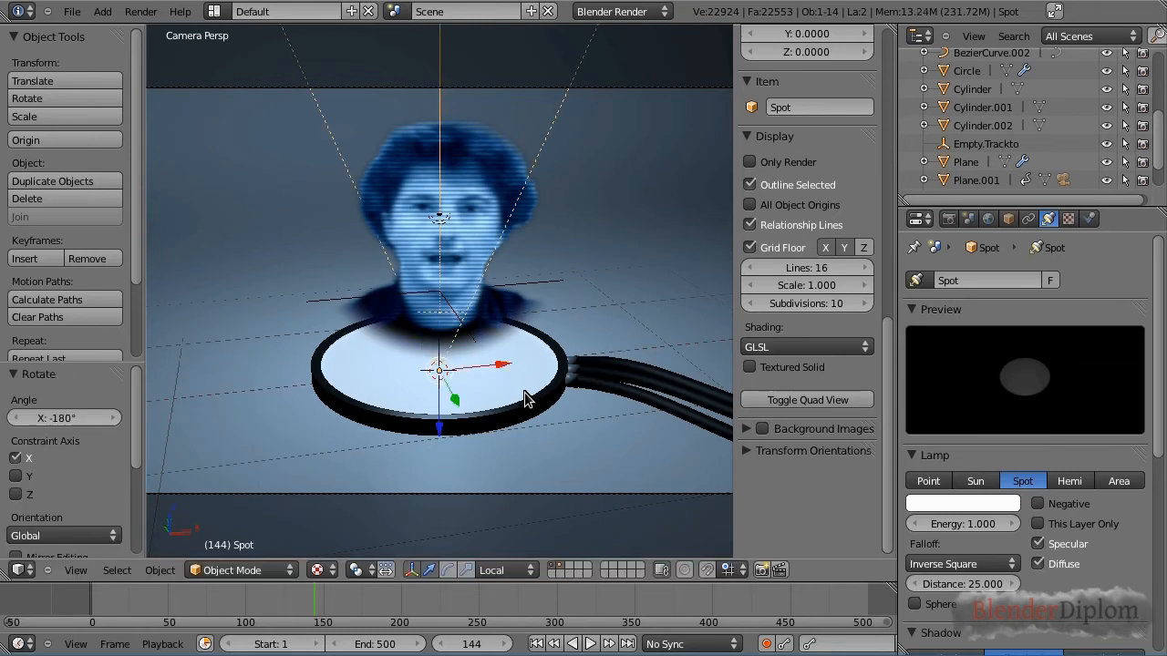
# Set the spot lamp's falloff Distance to 1.
pyautogui.scroll(-6, 574, 219)
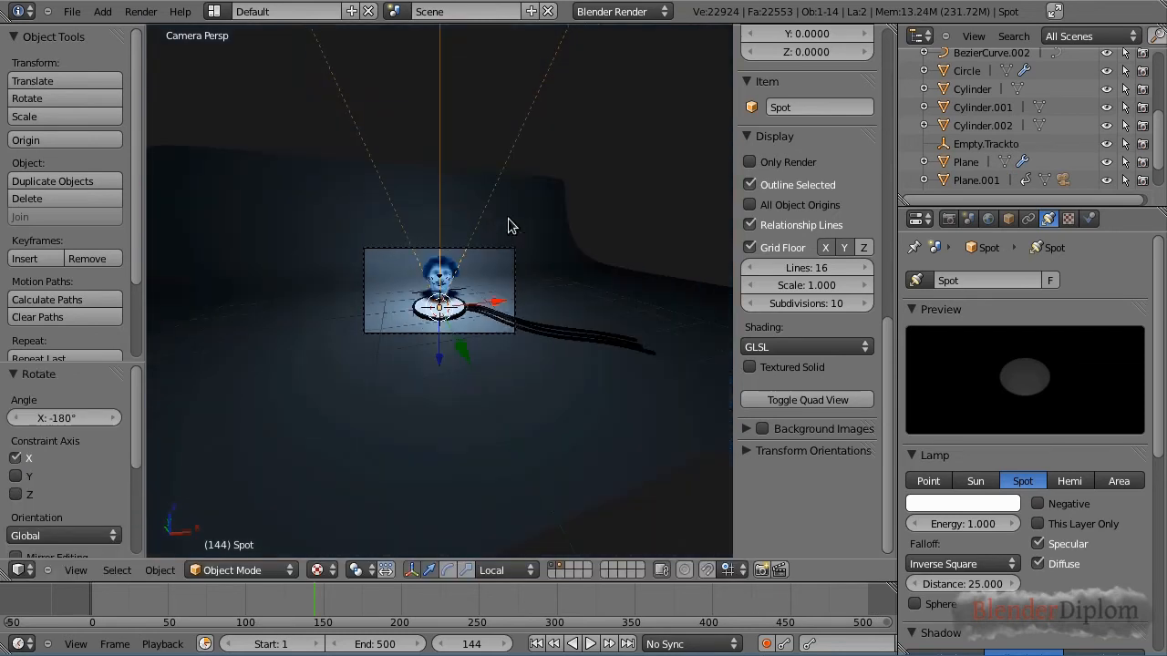
pyautogui.scroll(4, 513, 233)
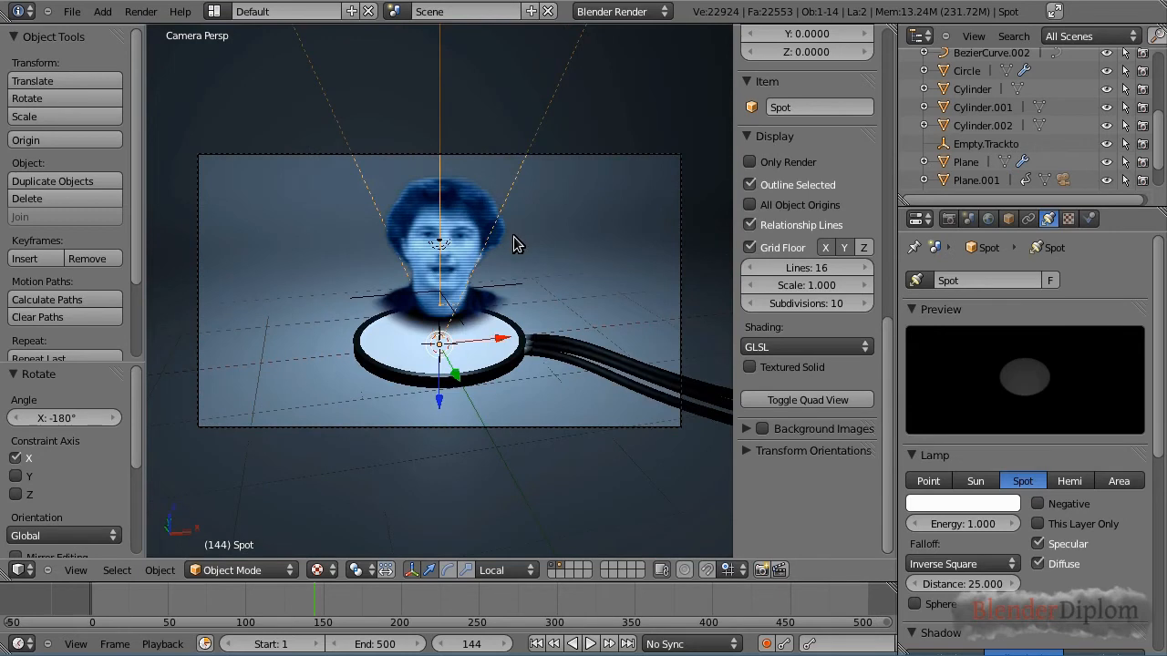
pyautogui.scroll(1, 455, 352)
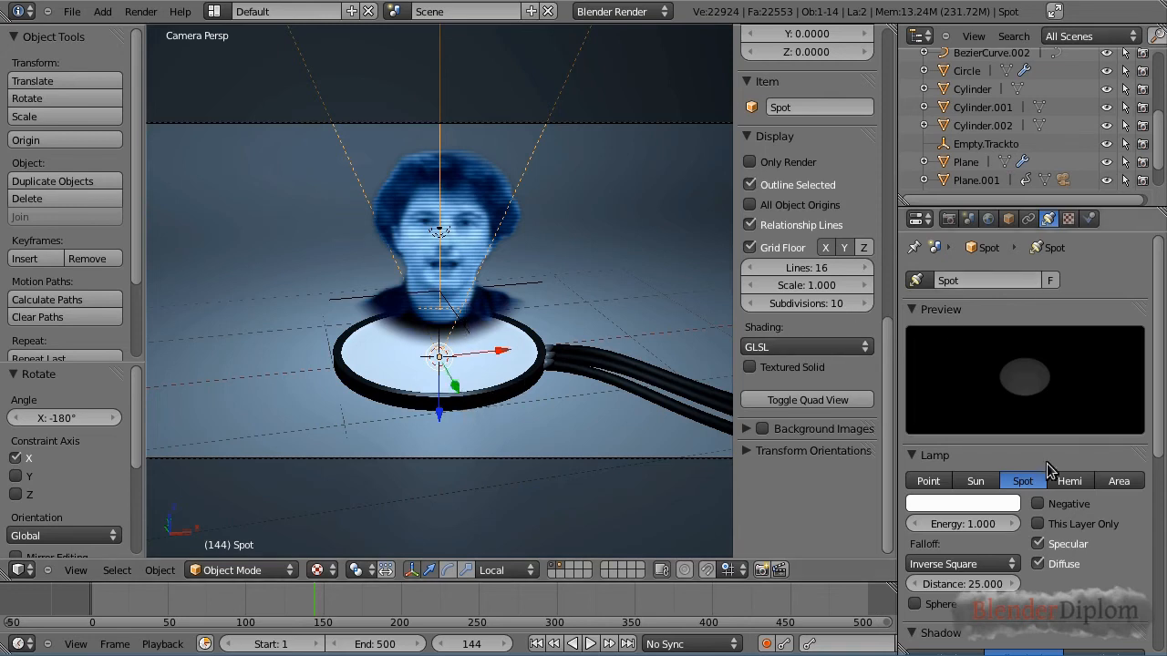
pyautogui.scroll(-3, 1159, 437)
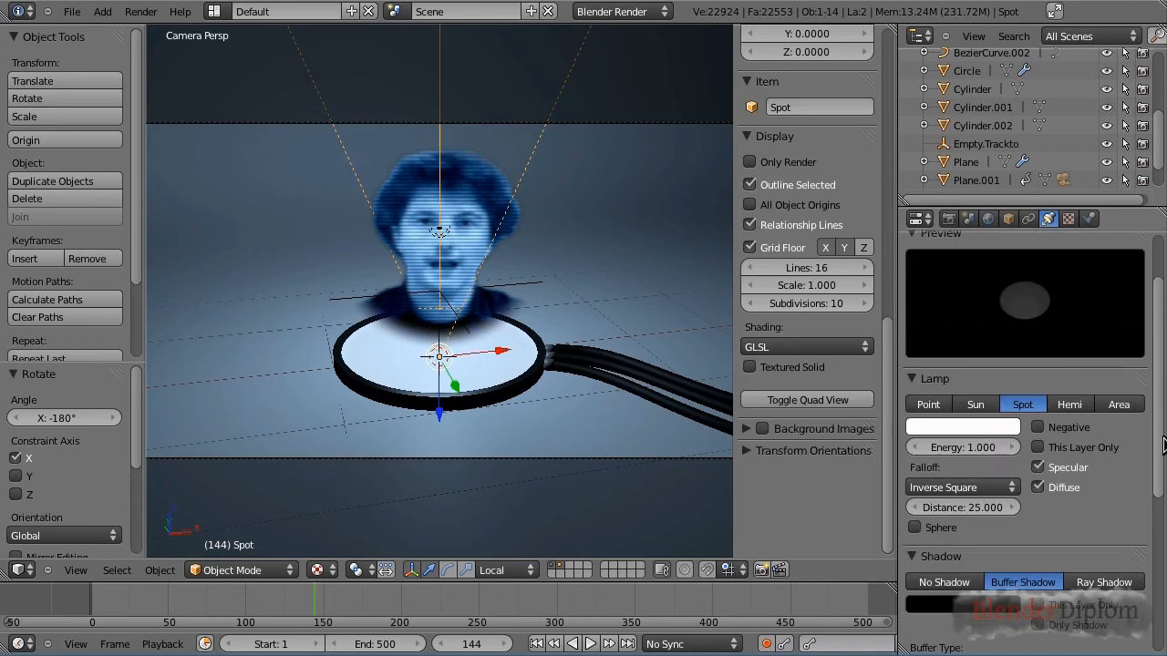
pyautogui.click(976, 491)
pyautogui.write('1')
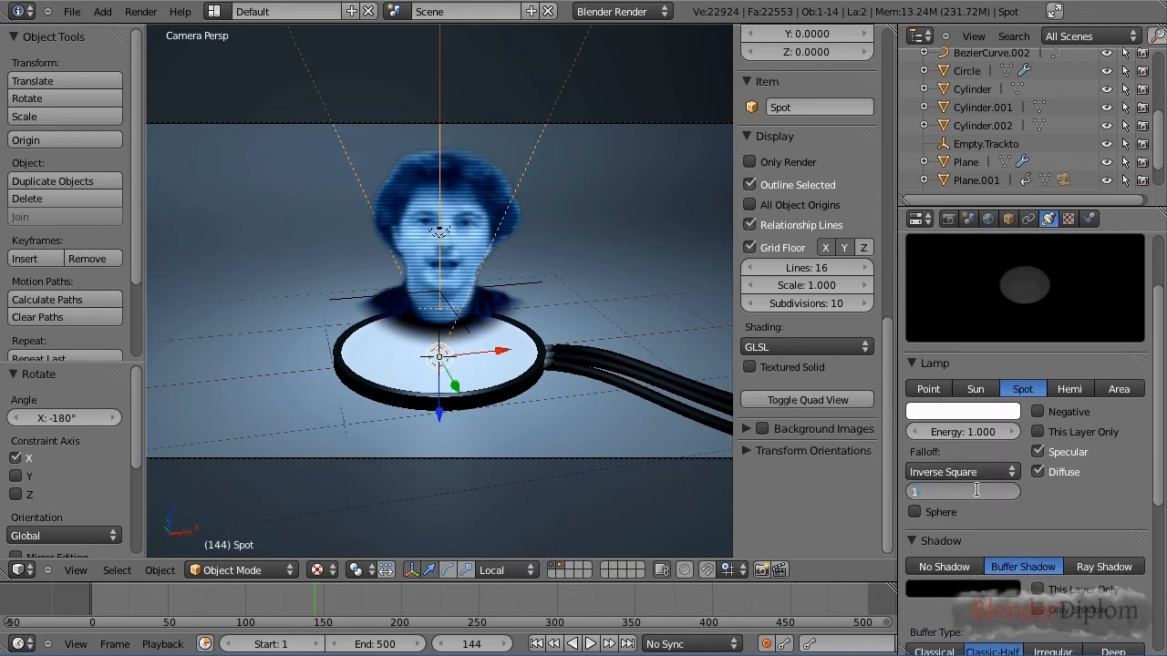
pyautogui.press('Return')
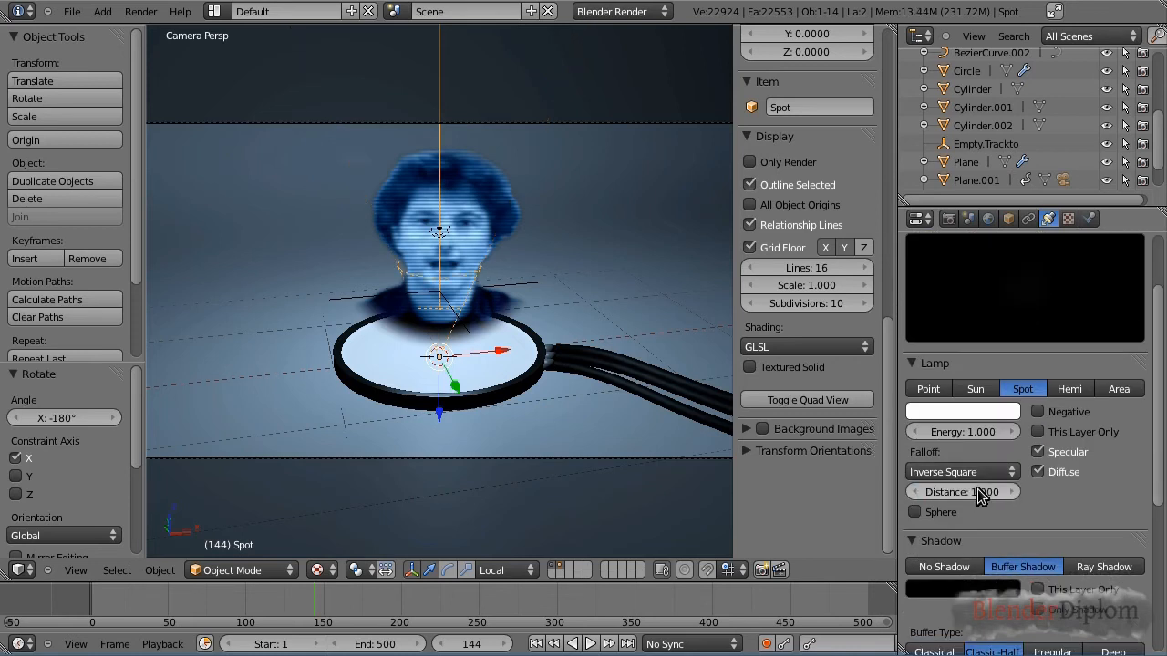
# Widen the spot's cone Size to about 104.8° and enable its Show Cone and Halo options.
pyautogui.moveTo(1154, 445); pyautogui.dragTo(1150, 583)
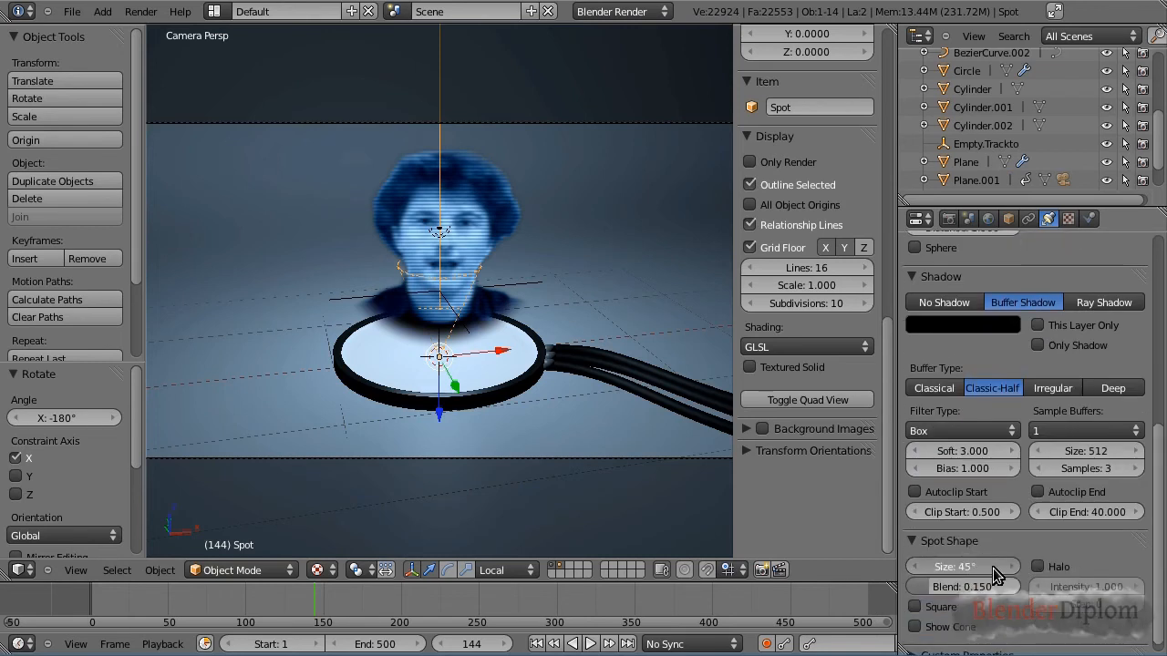
pyautogui.moveTo(993, 572); pyautogui.dragTo(1120, 584)
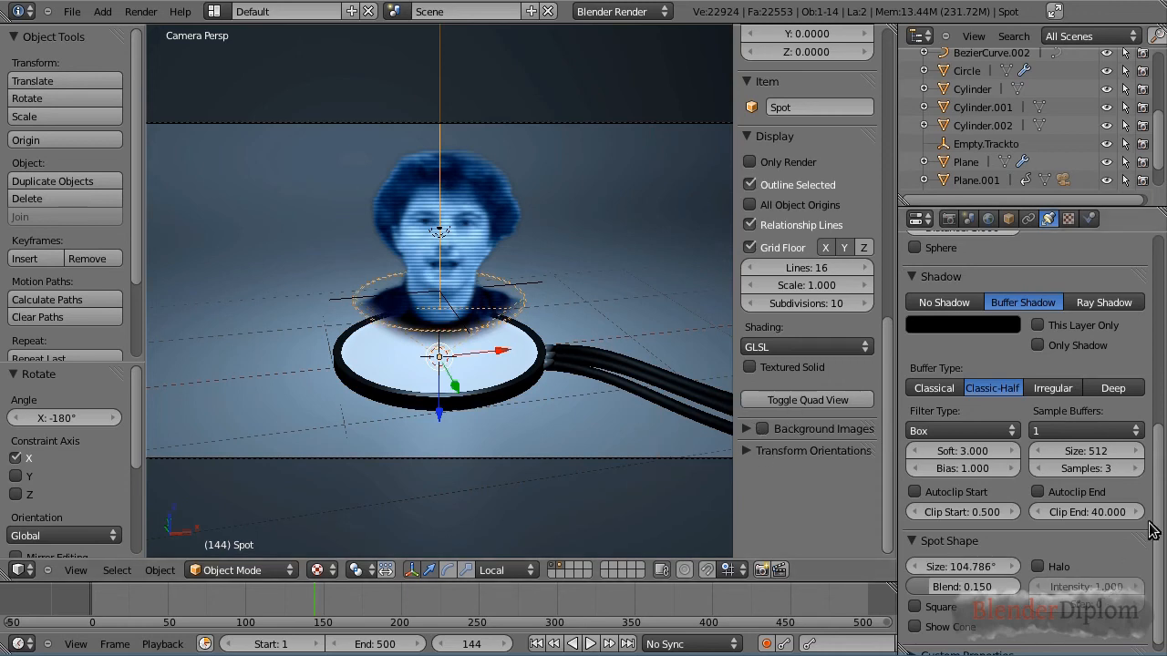
pyautogui.click(916, 627)
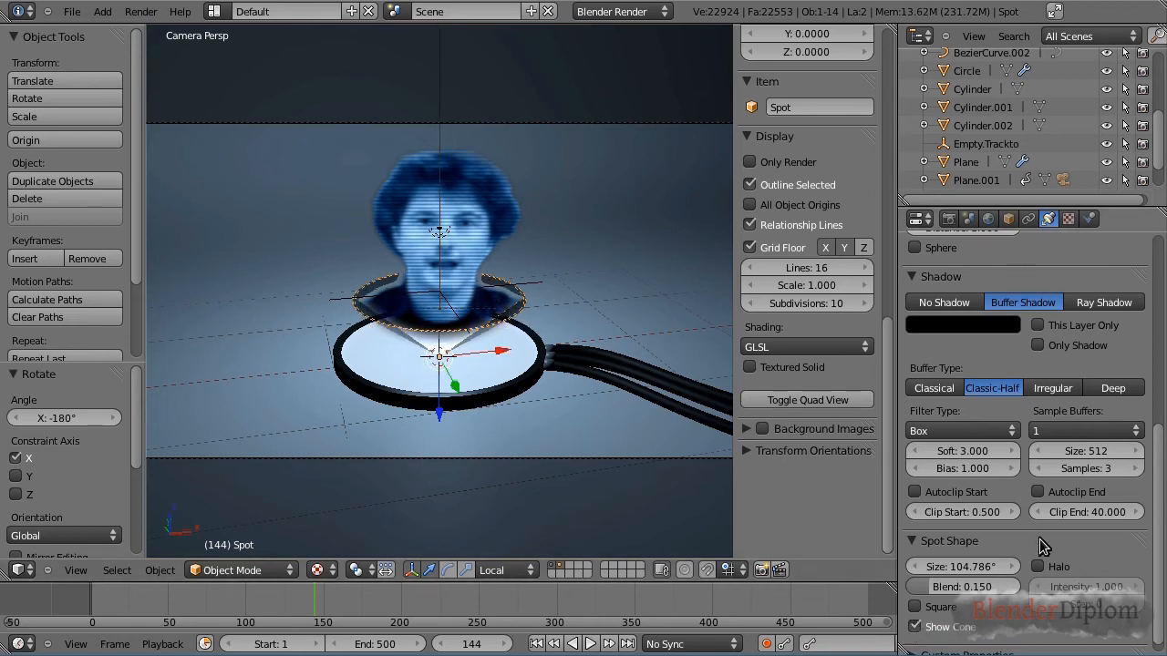
pyautogui.click(1039, 567)
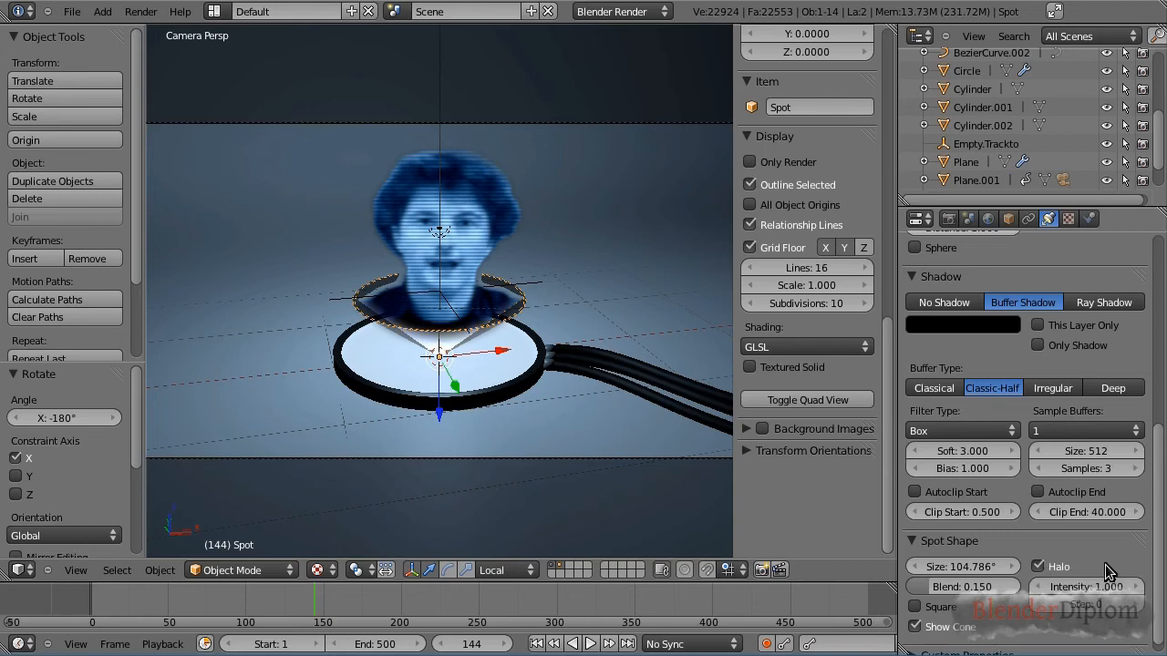
# Test-render frame 144 and examine the spot's halo around the hologram's base up close.
pyautogui.scroll(7, 1044, 455)
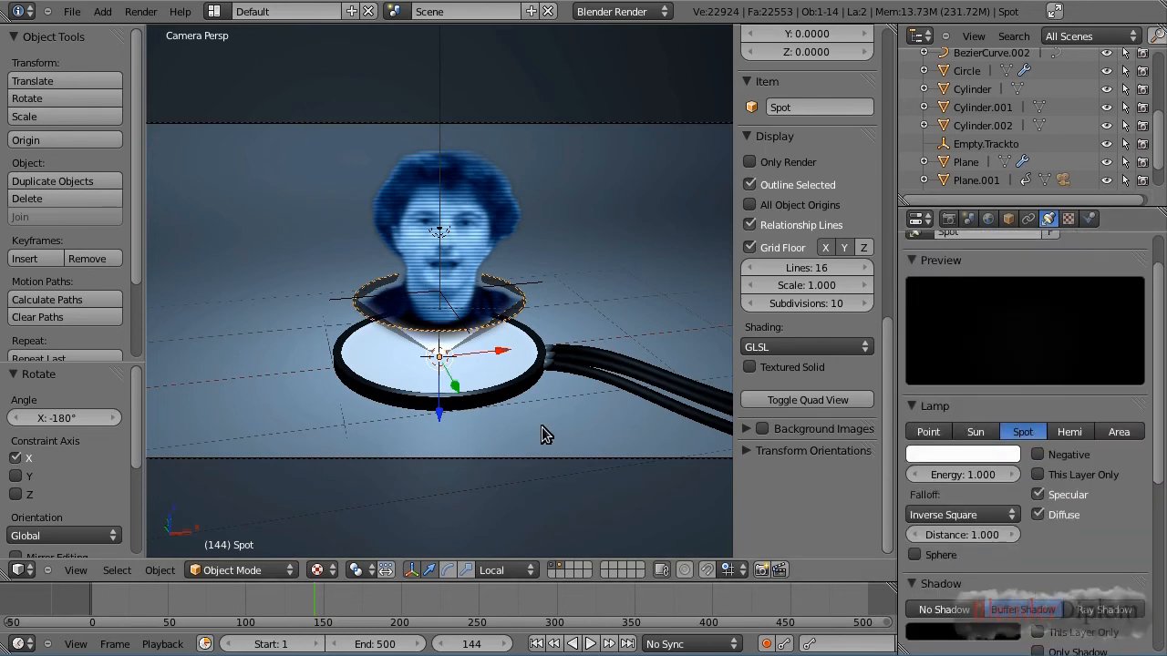
pyautogui.press('F12')
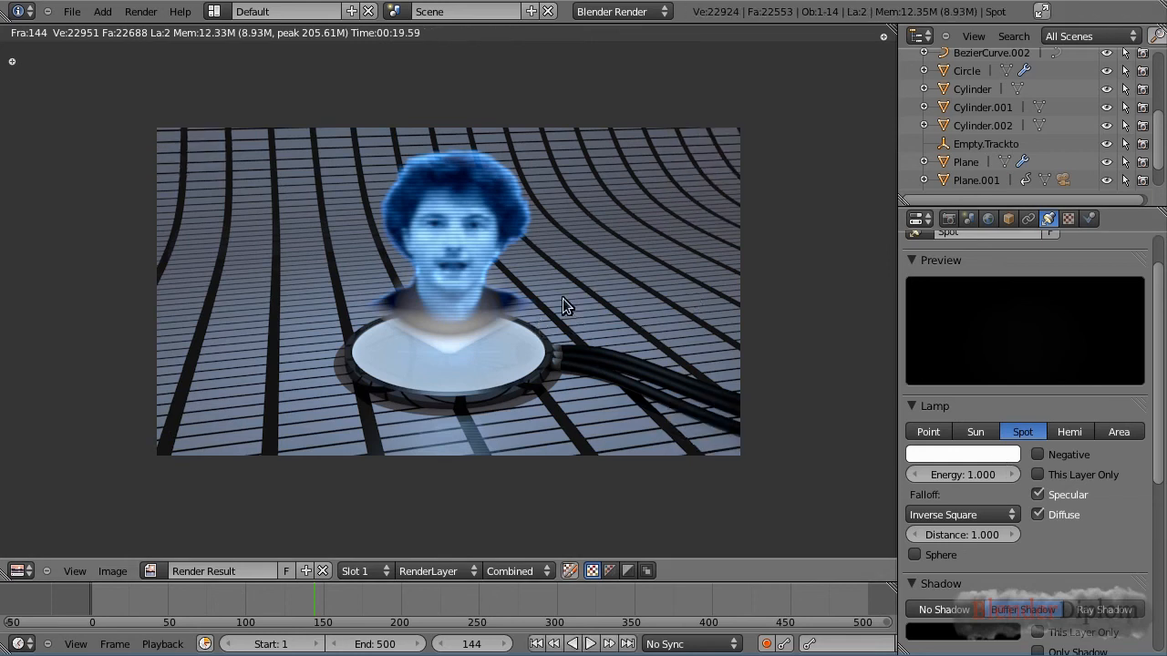
pyautogui.scroll(5, 597, 339)
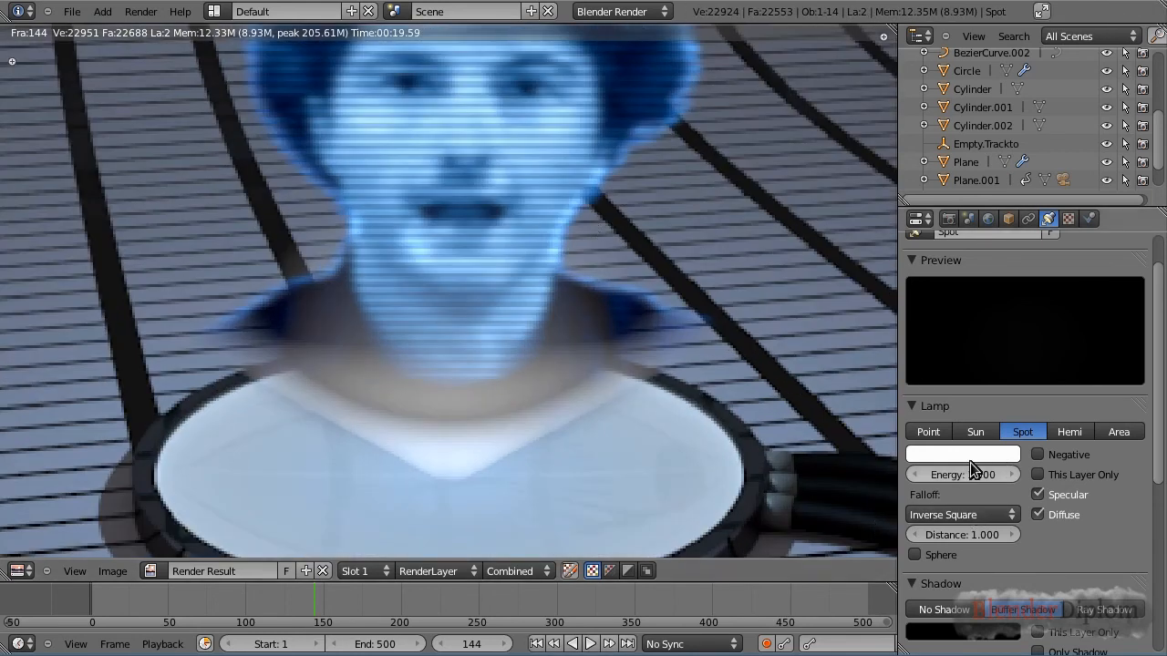
# Set the spot lamp's colour to a light blue sampled from the hologram's face in the render.
pyautogui.click(962, 453)
pyautogui.click(1002, 390)
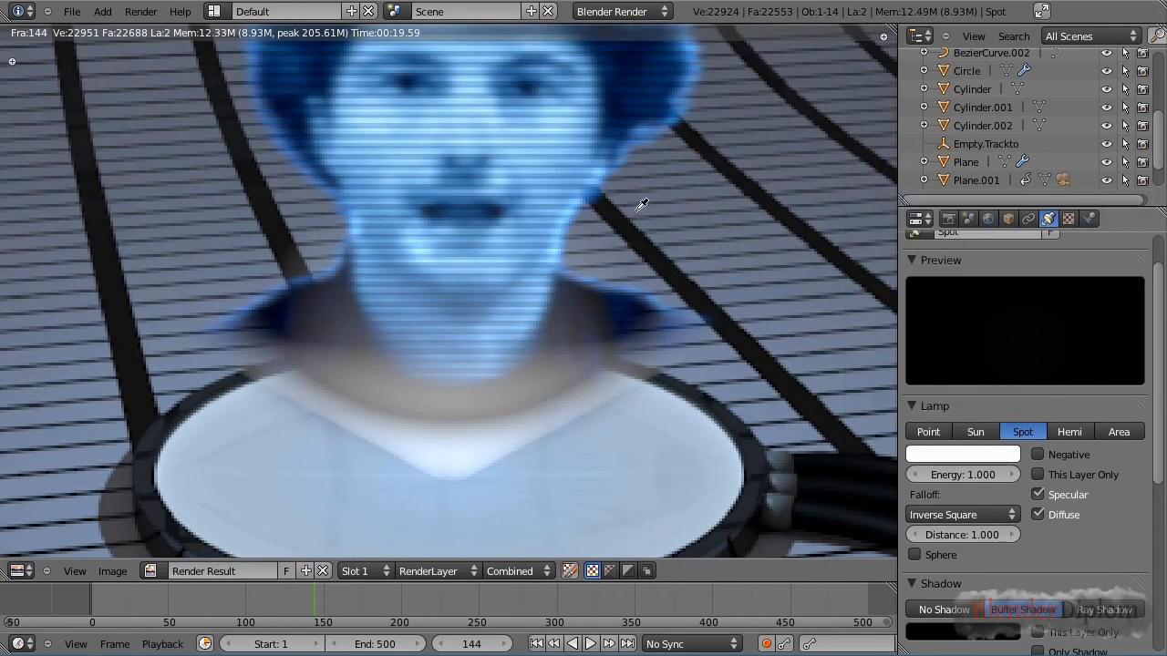
pyautogui.click(550, 186)
# Turn off Specular for the spot lamp and restrict it to This Layer Only.
pyautogui.scroll(-3, 789, 412)
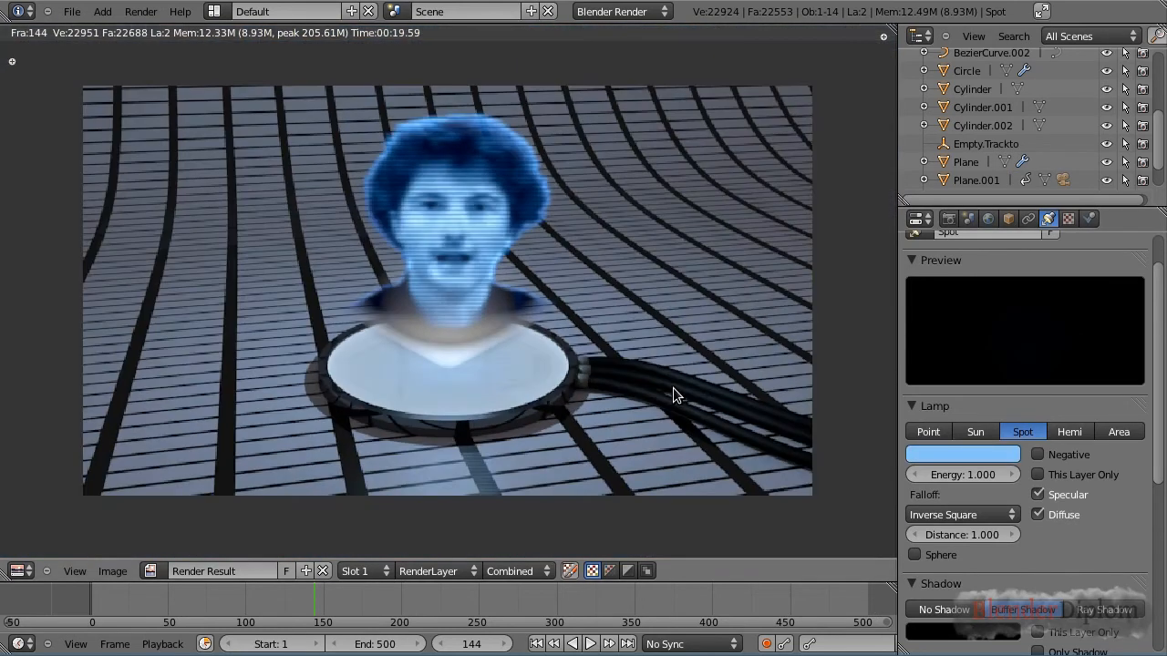
pyautogui.scroll(-1, 673, 390)
pyautogui.click(1041, 498)
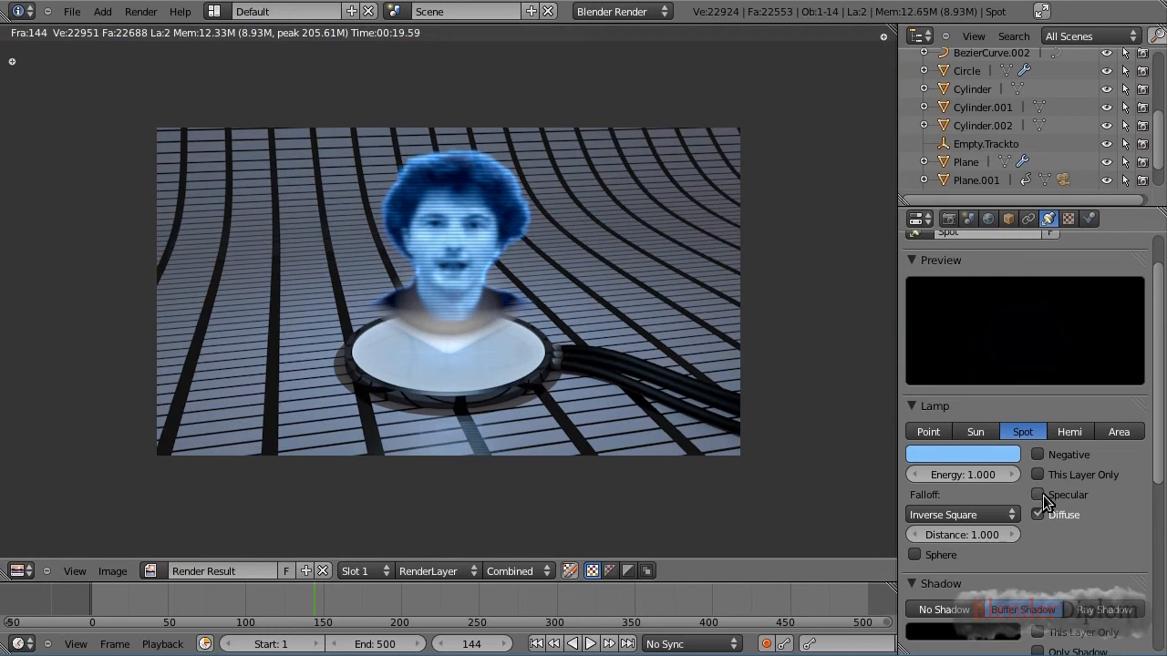
pyautogui.click(1039, 474)
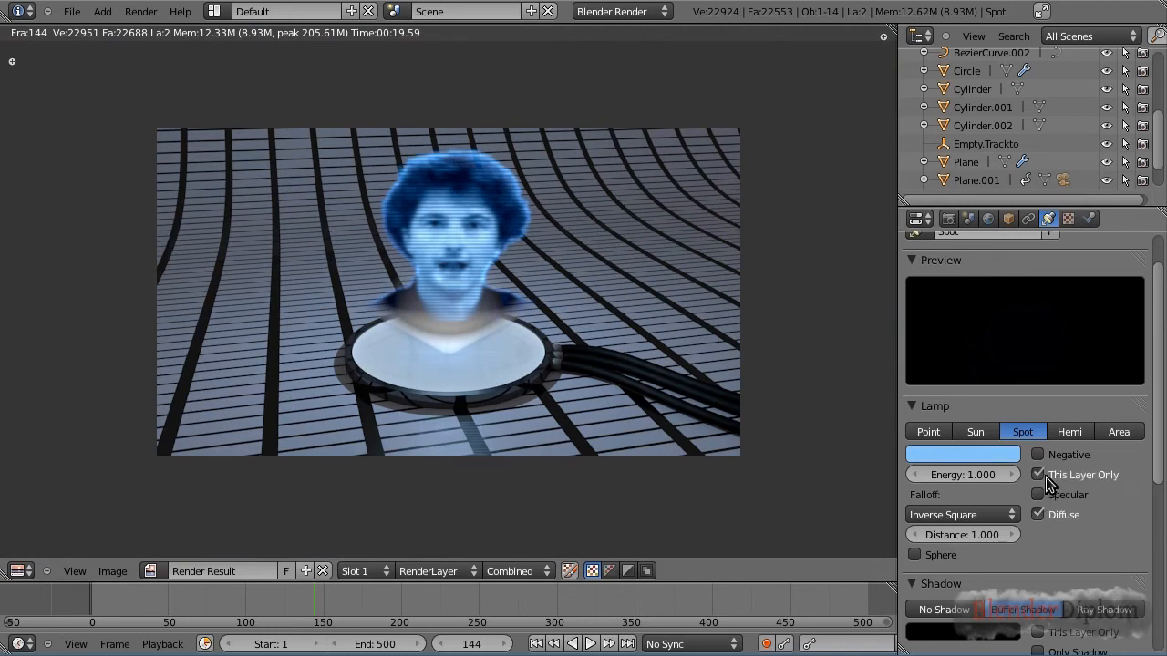
# Re-enable Specular for the spot lamp and test-render frame 144 to examine the halo up close.
pyautogui.click(1039, 495)
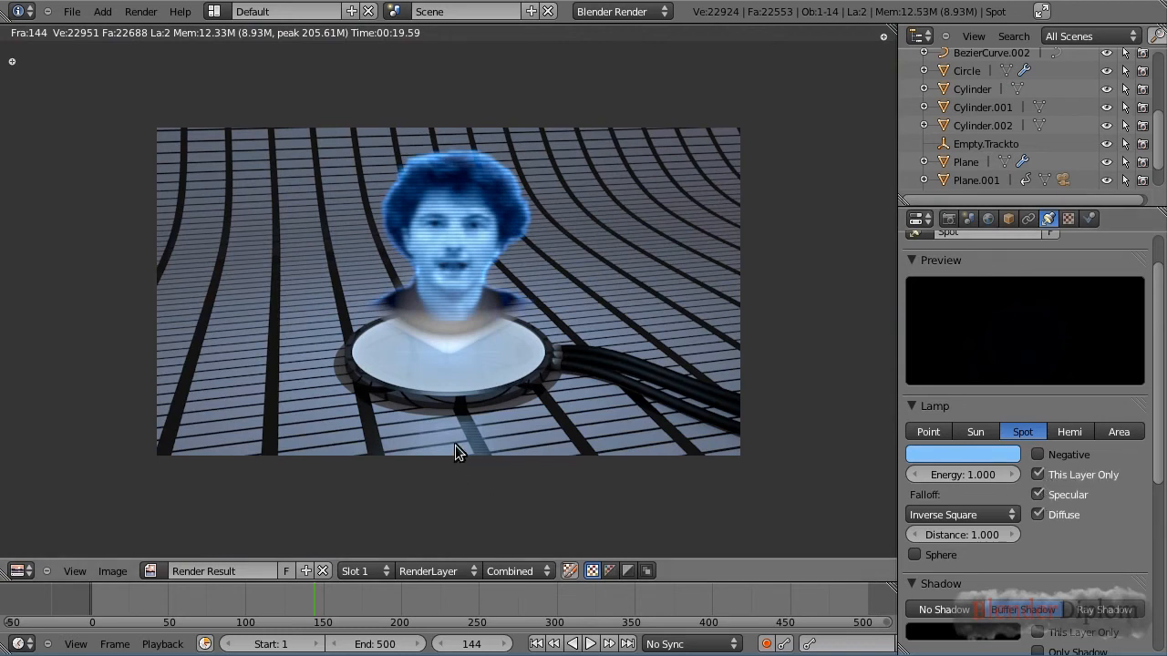
pyautogui.press('F12')
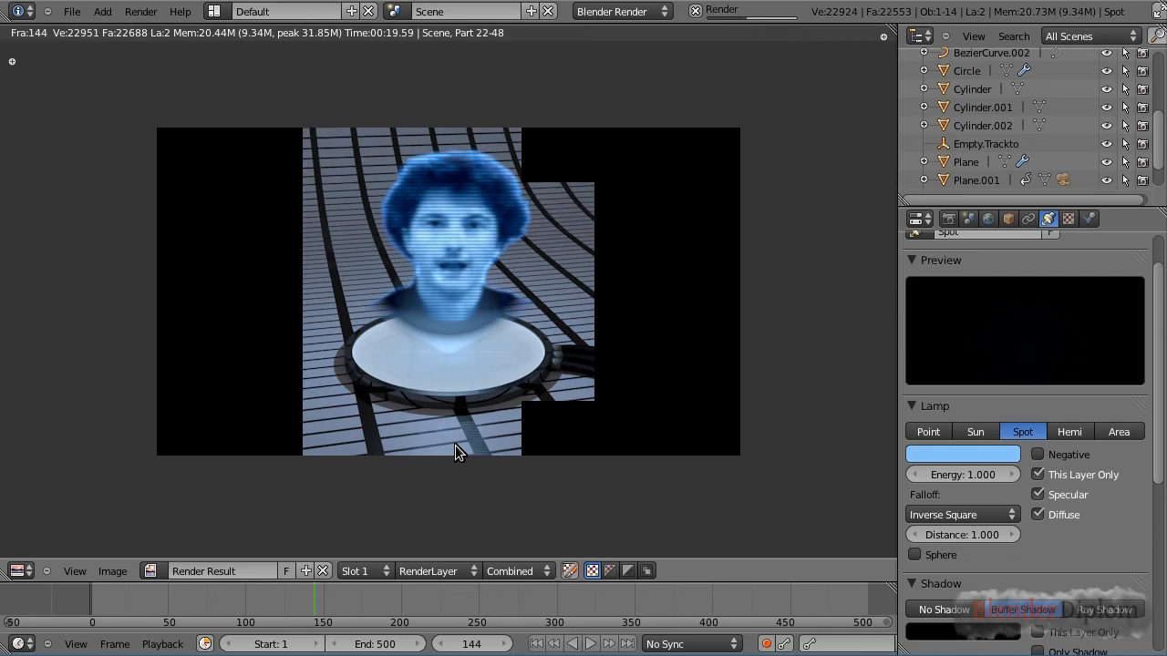
pyautogui.scroll(3, 607, 253)
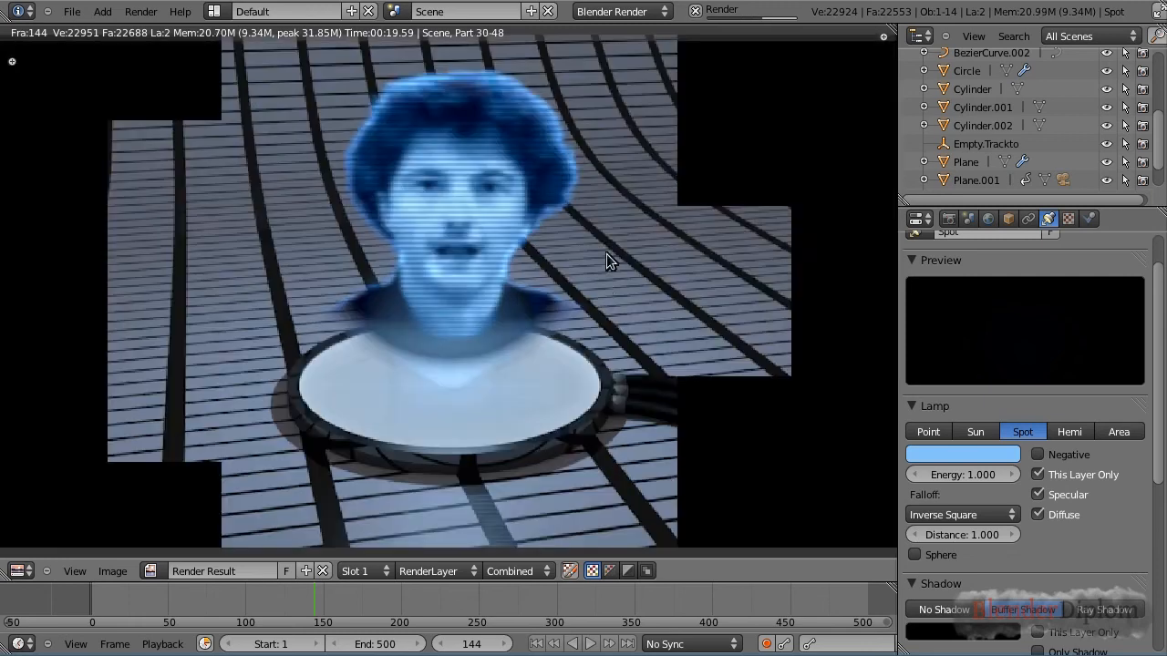
# Set the spot lamp's colour to a dark blue sampled from the hologram's hair edge and re-render frame 144.
pyautogui.click(955, 455)
pyautogui.click(1004, 390)
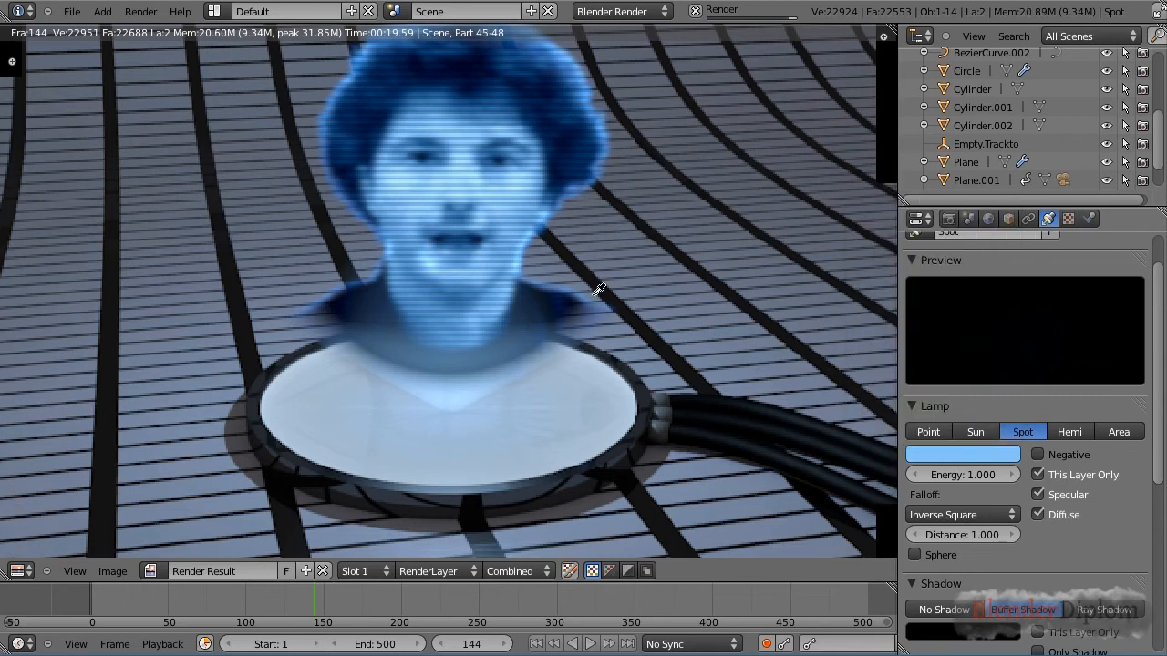
pyautogui.click(591, 141)
pyautogui.scroll(-2, 702, 360)
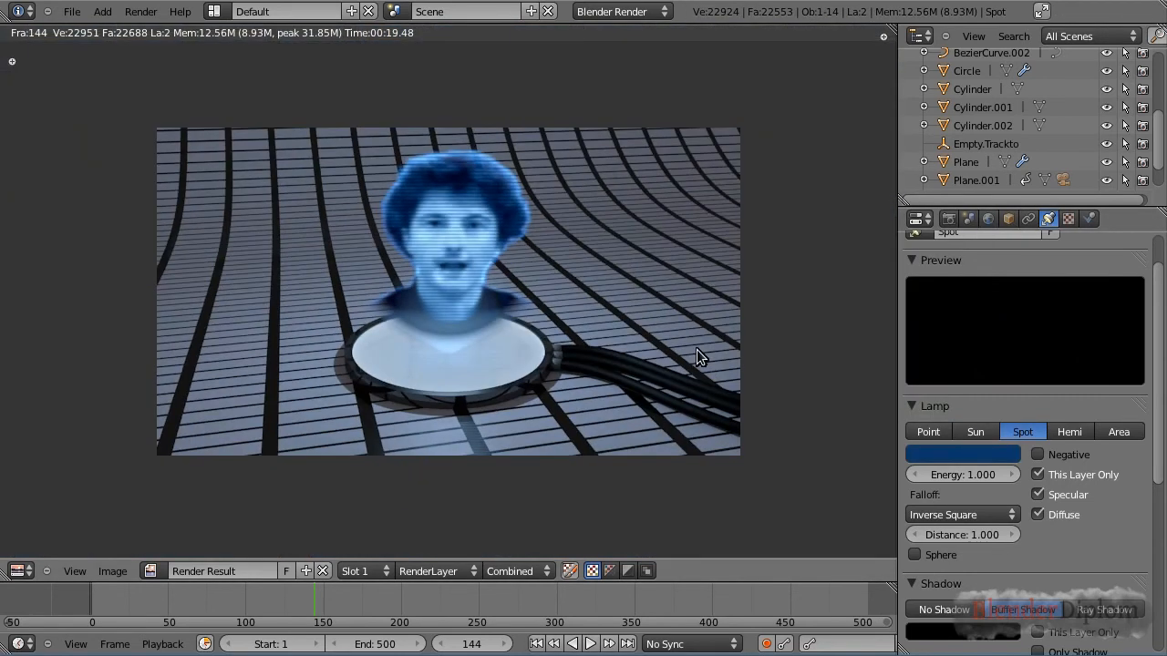
pyautogui.press('F12')
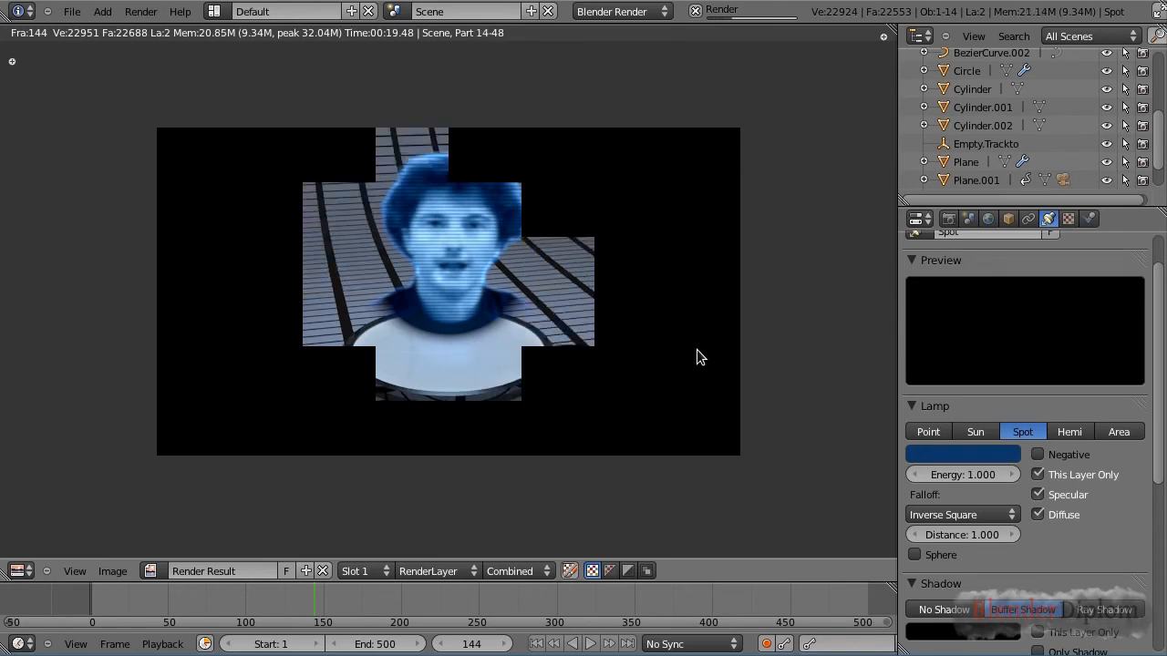
# Raise the spot lamp's Energy to 5 and restart the test render of frame 144 to inspect the beam.
pyautogui.click(972, 475)
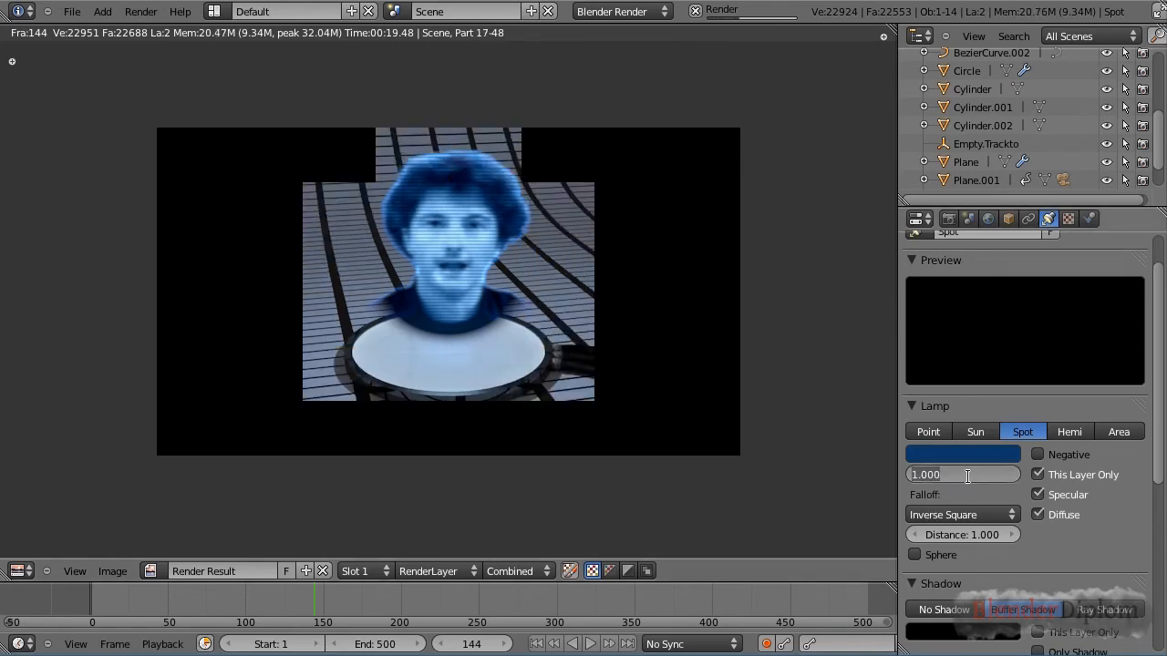
pyautogui.write('5')
pyautogui.press('Return')
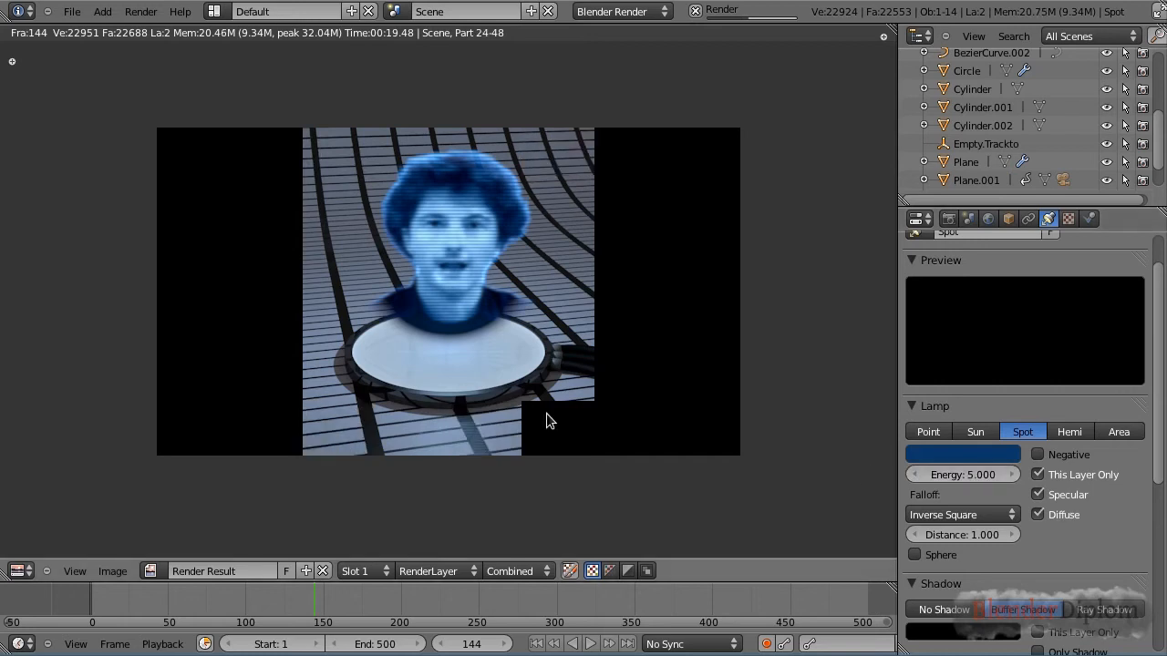
pyautogui.click(696, 12)
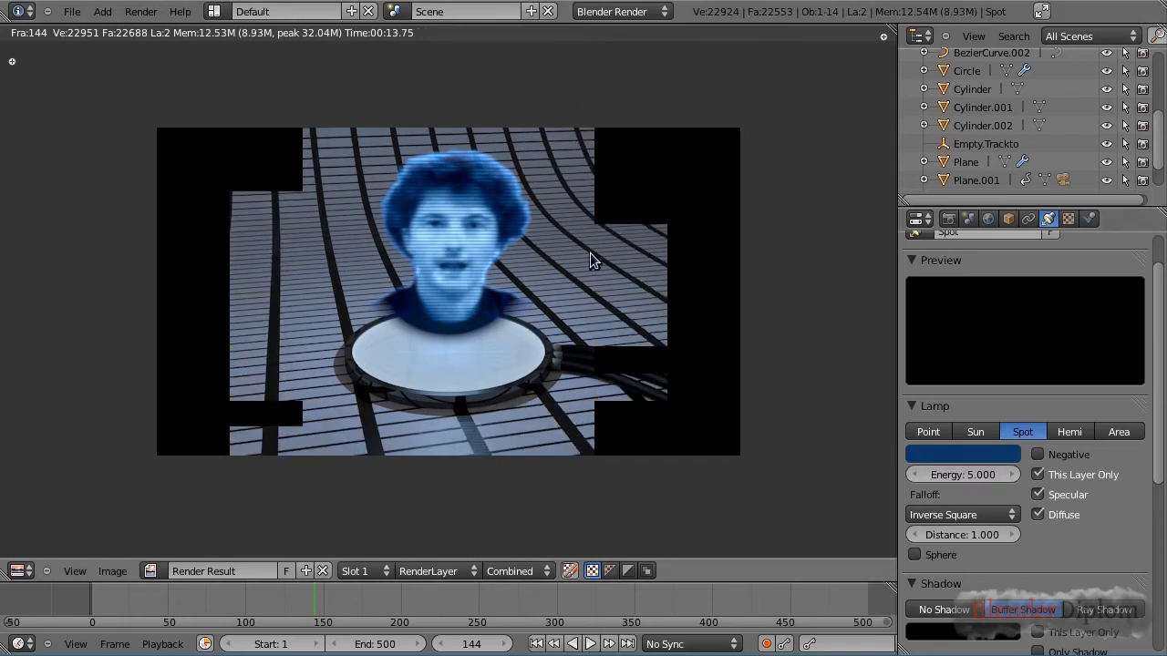
pyautogui.press('F12')
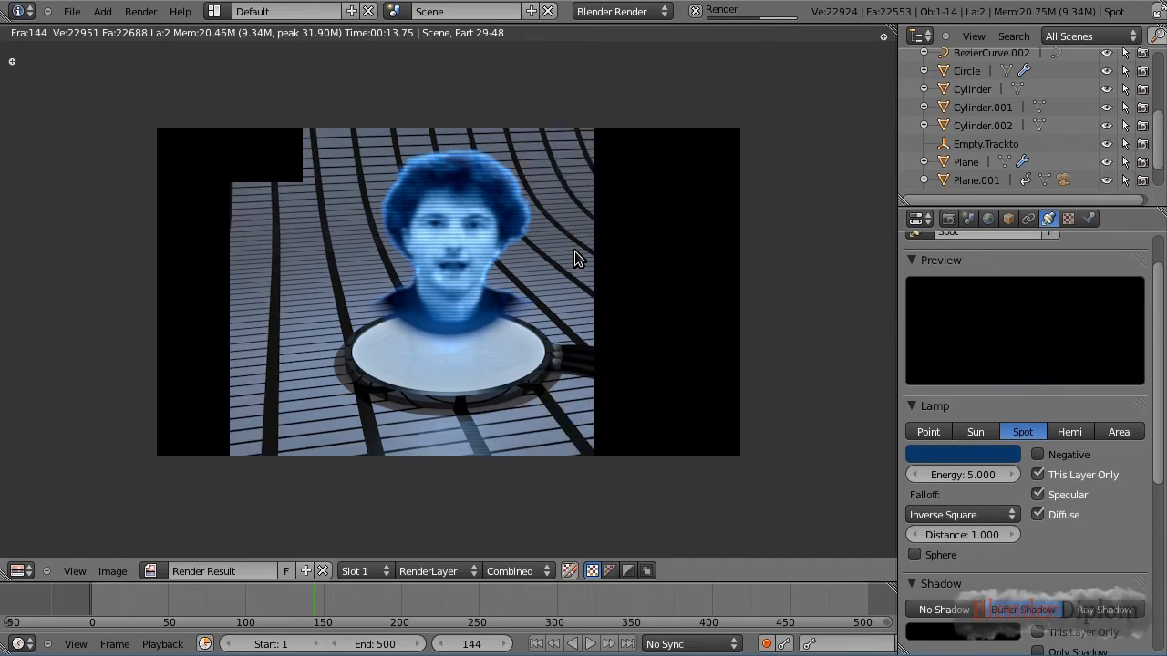
pyautogui.scroll(3, 557, 336)
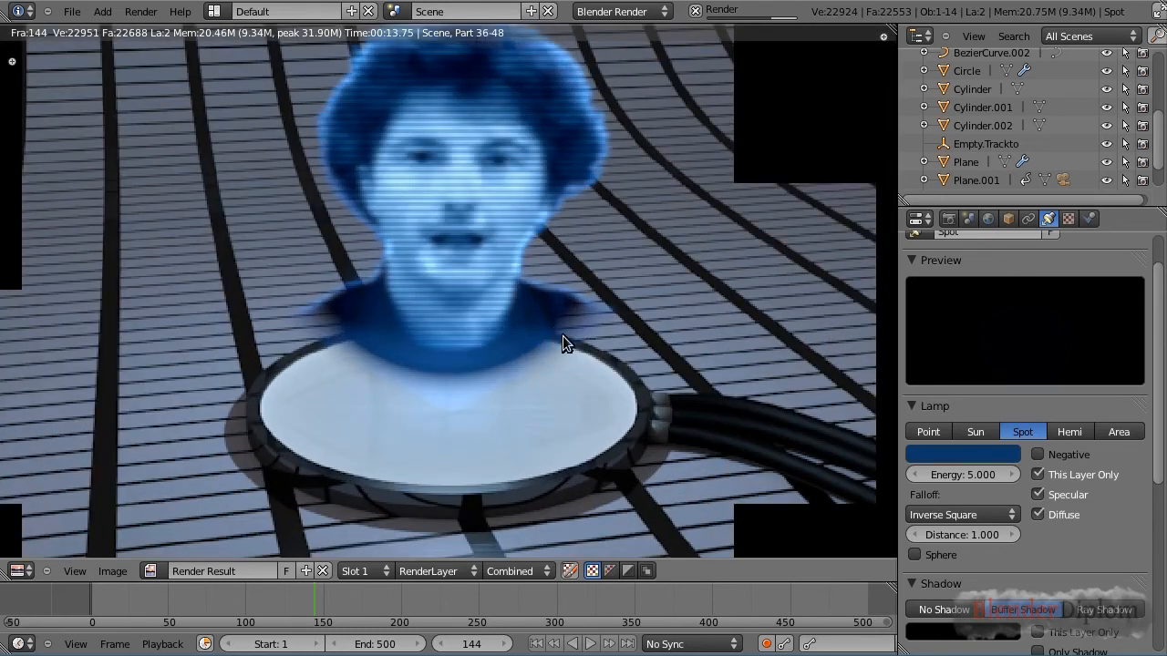
# Set the spot lamp's colour to a darker navy blue sampled from the hologram's collar and check it in a new render.
pyautogui.click(936, 455)
pyautogui.click(1006, 387)
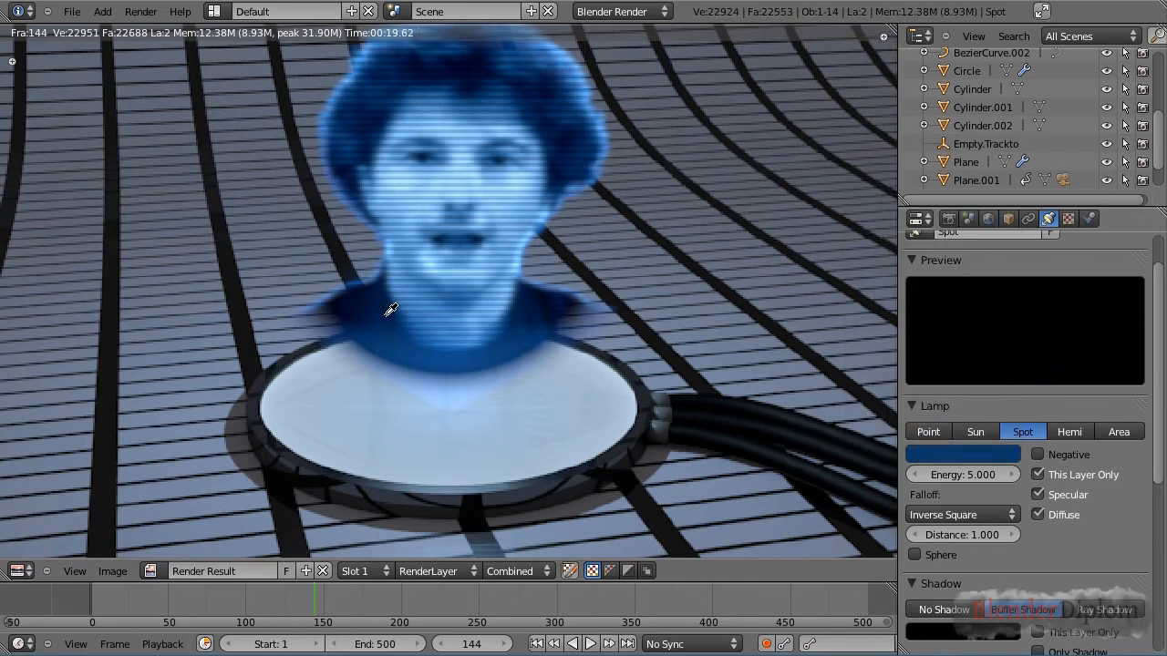
pyautogui.click(386, 315)
pyautogui.press('F12')
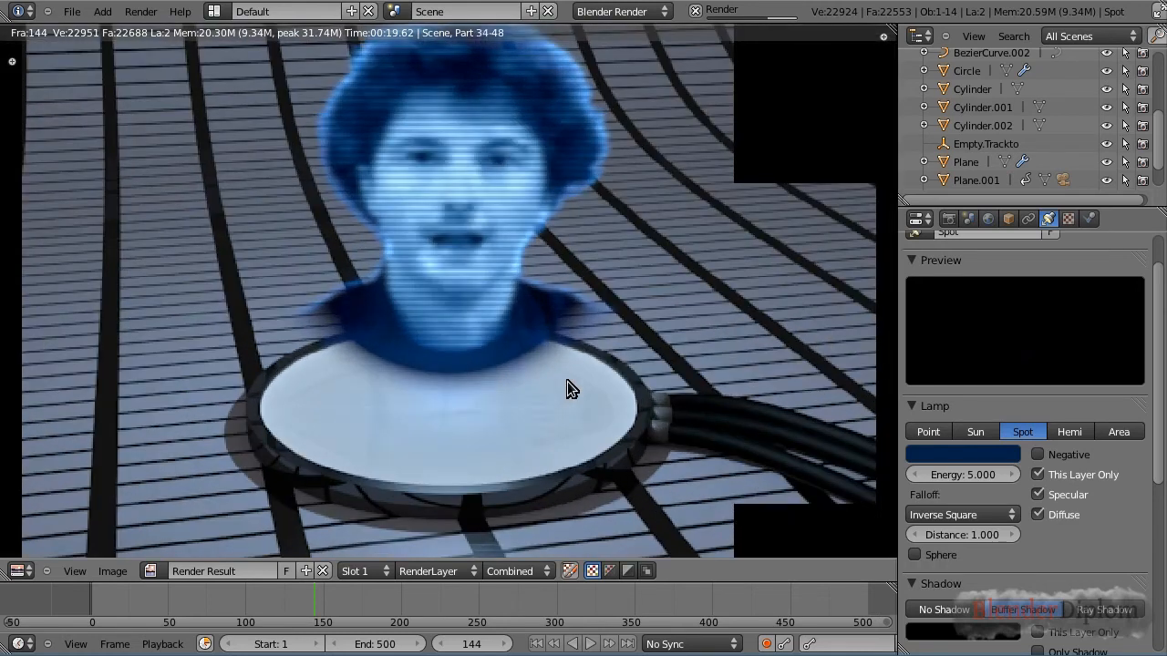
pyautogui.scroll(-2, 576, 342)
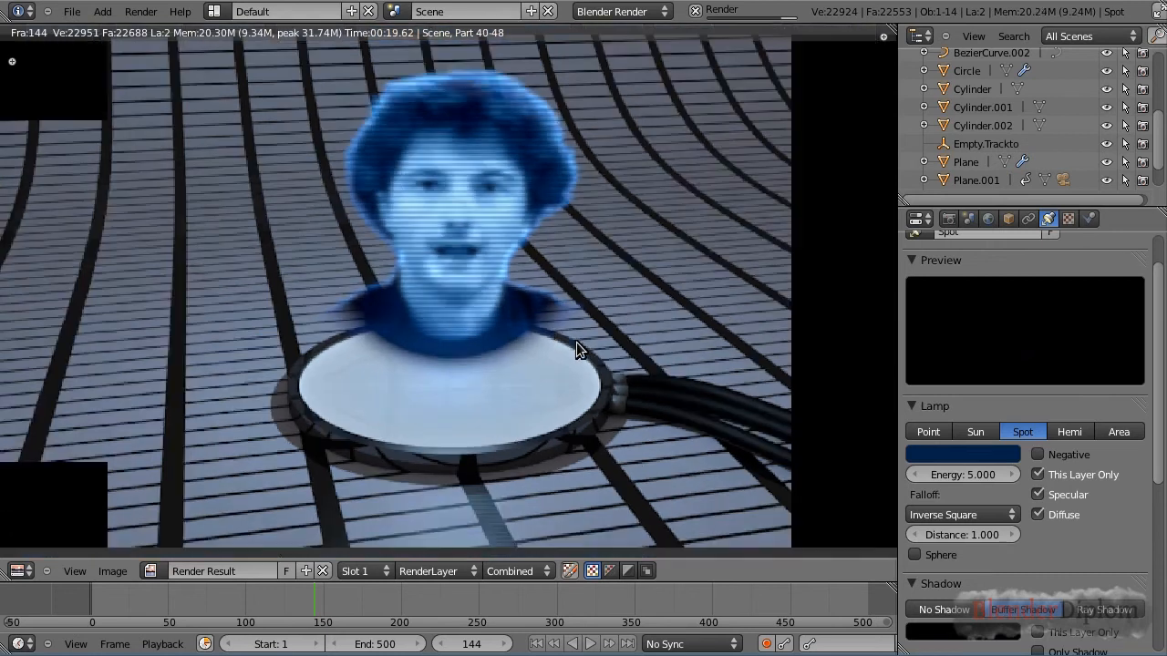
pyautogui.scroll(-1, 573, 345)
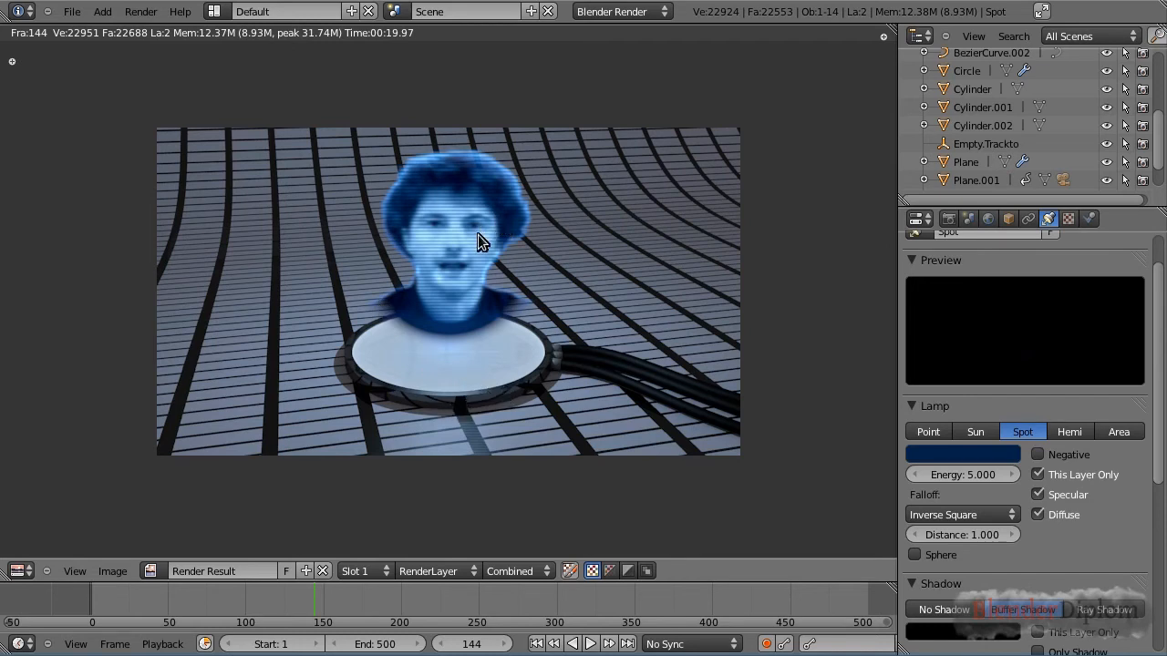
pyautogui.press('Escape')
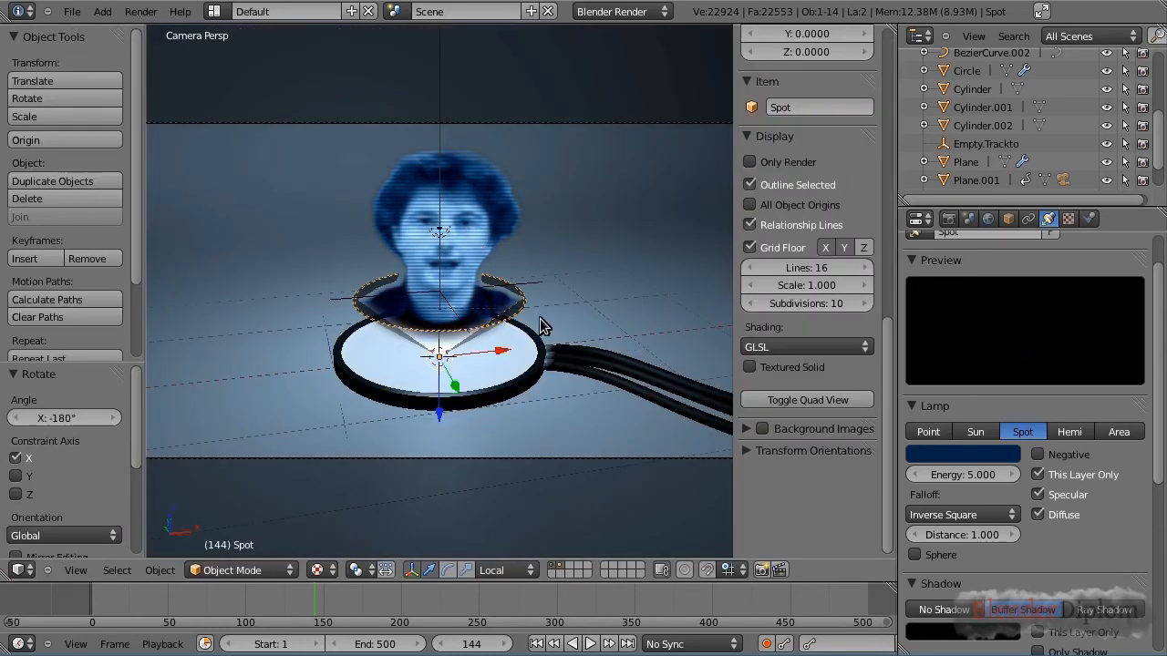
# At frame 115, keyframe the spot lamp's Energy at 5 and its cone Size at 104.786°.
pyautogui.click(474, 641)
pyautogui.press('Return')
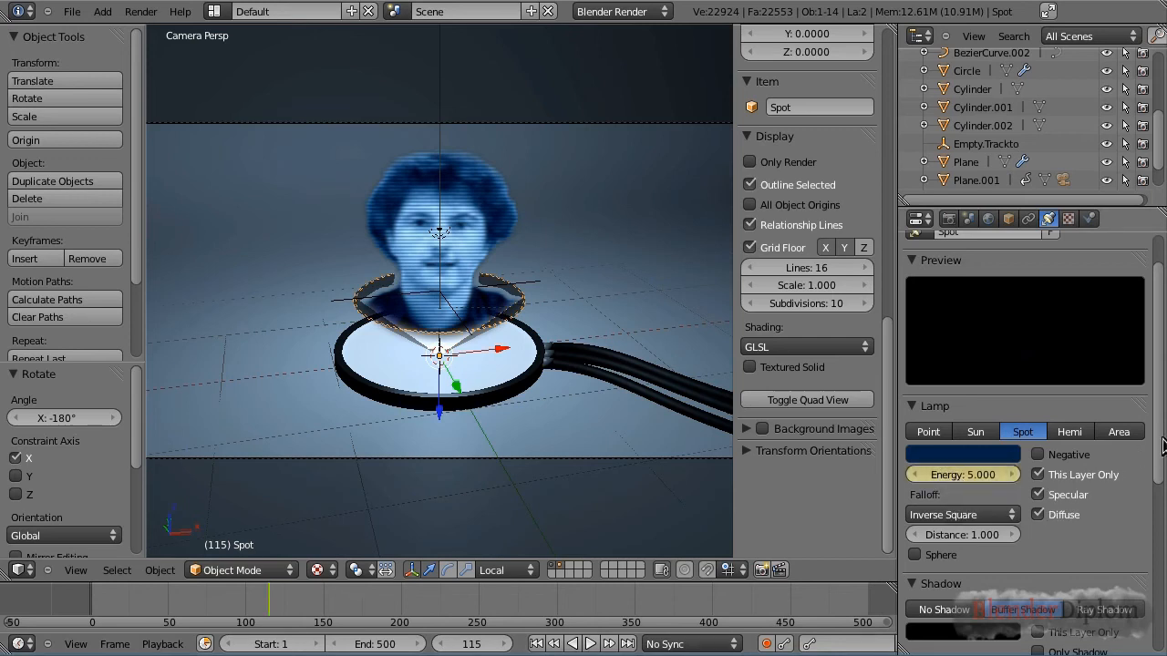
pyautogui.scroll(-9, 1000, 493)
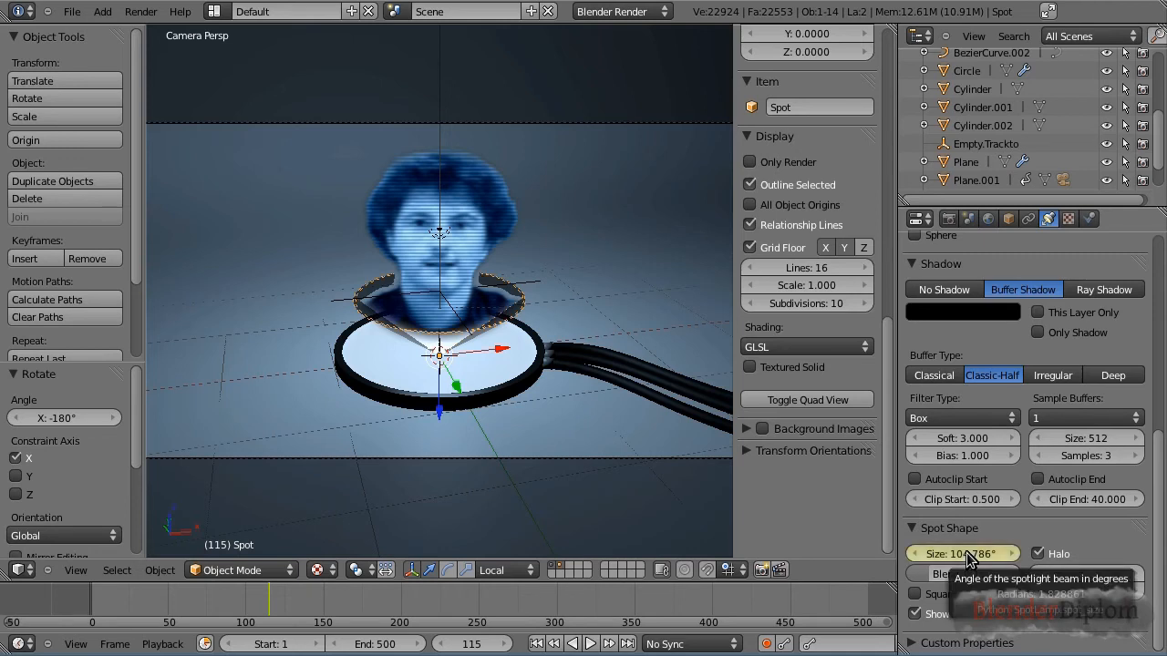
pyautogui.press('i')
# At frame 100, enter 0 for the spot's cone Size and keyframe it so the beam starts closed.
pyautogui.click(472, 642)
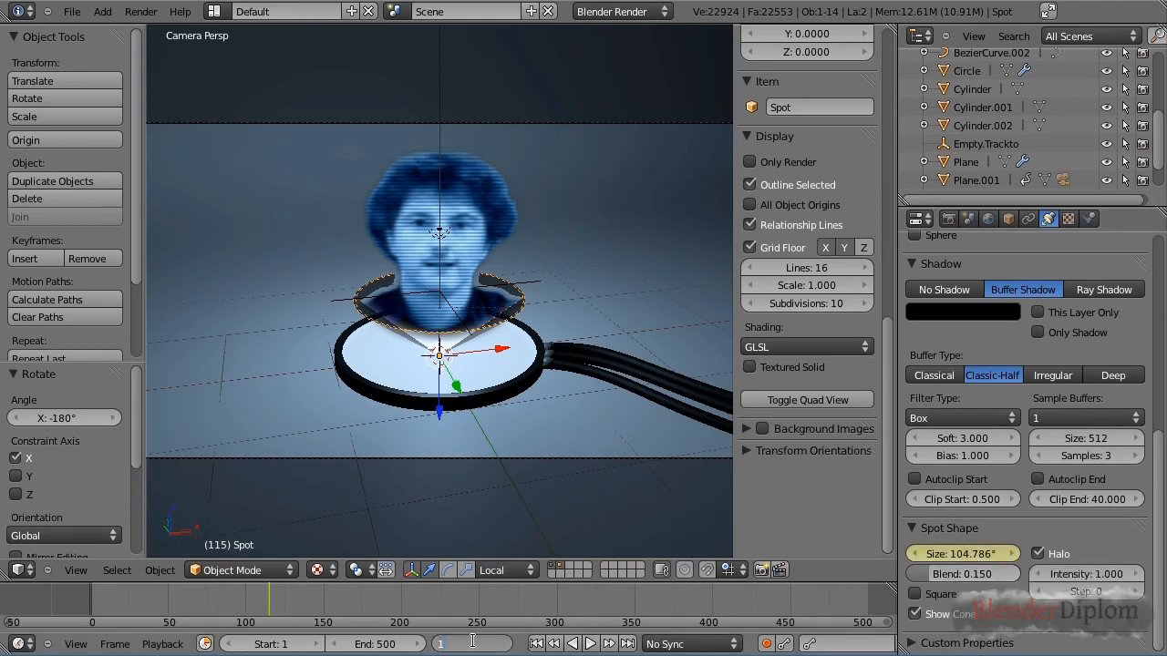
pyautogui.write('100')
pyautogui.press('Return')
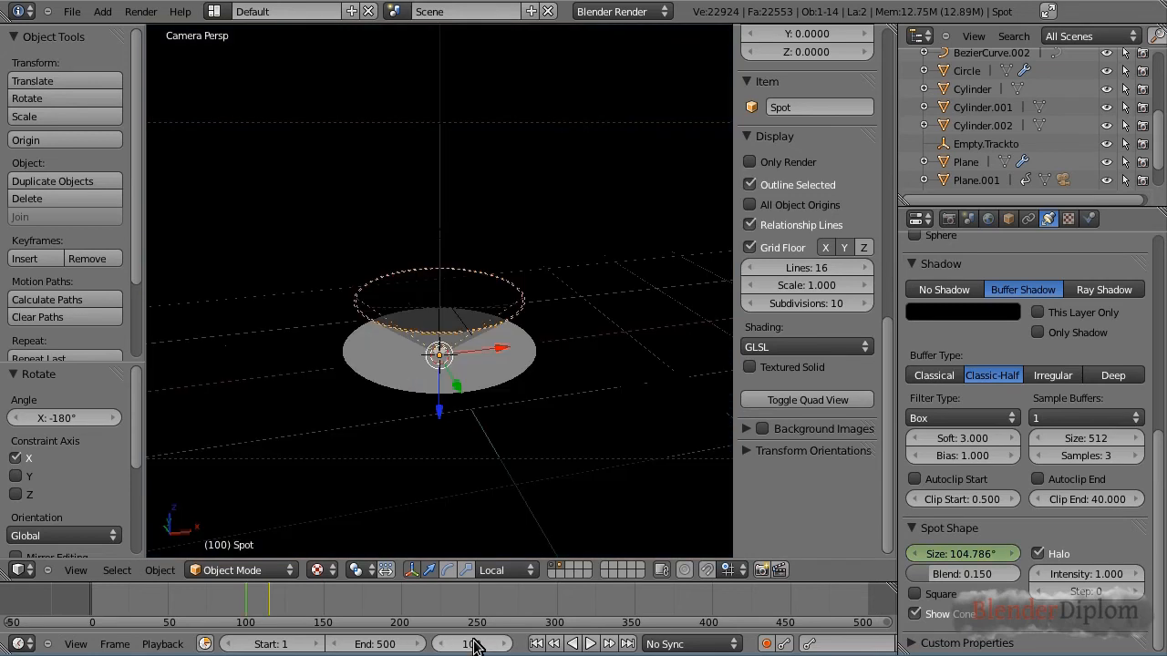
pyautogui.click(959, 550)
pyautogui.write('0')
pyautogui.press('Return')
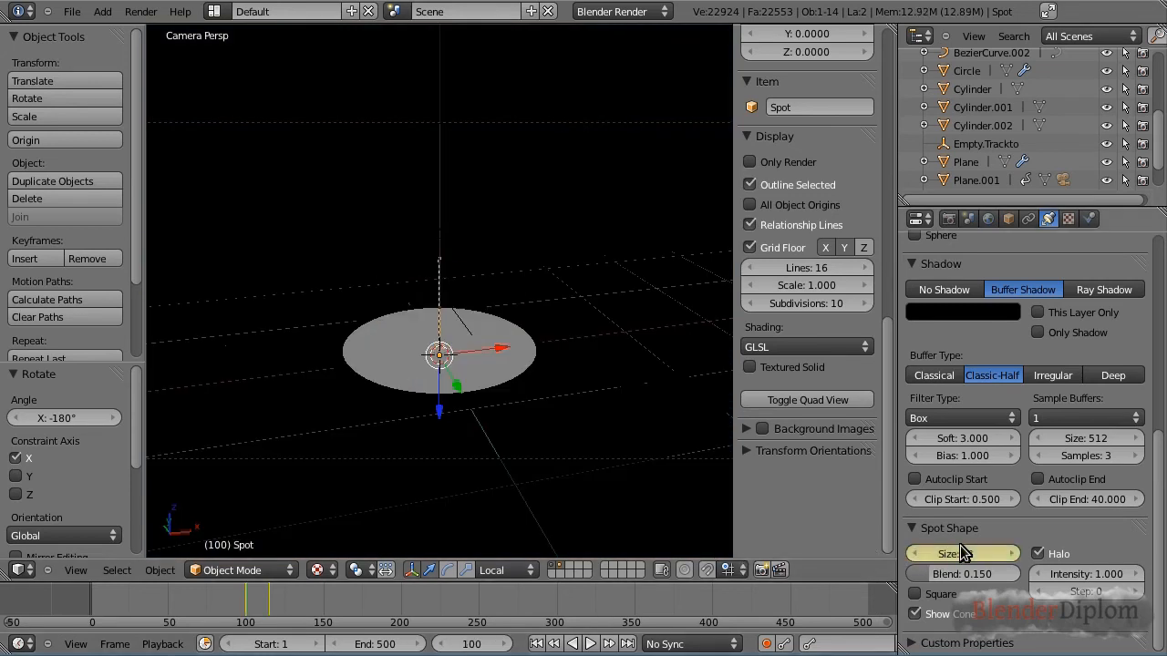
# Keyframe the spot lamp's Energy at 0 on frame 100.
pyautogui.scroll(4, 964, 552)
pyautogui.click(959, 298)
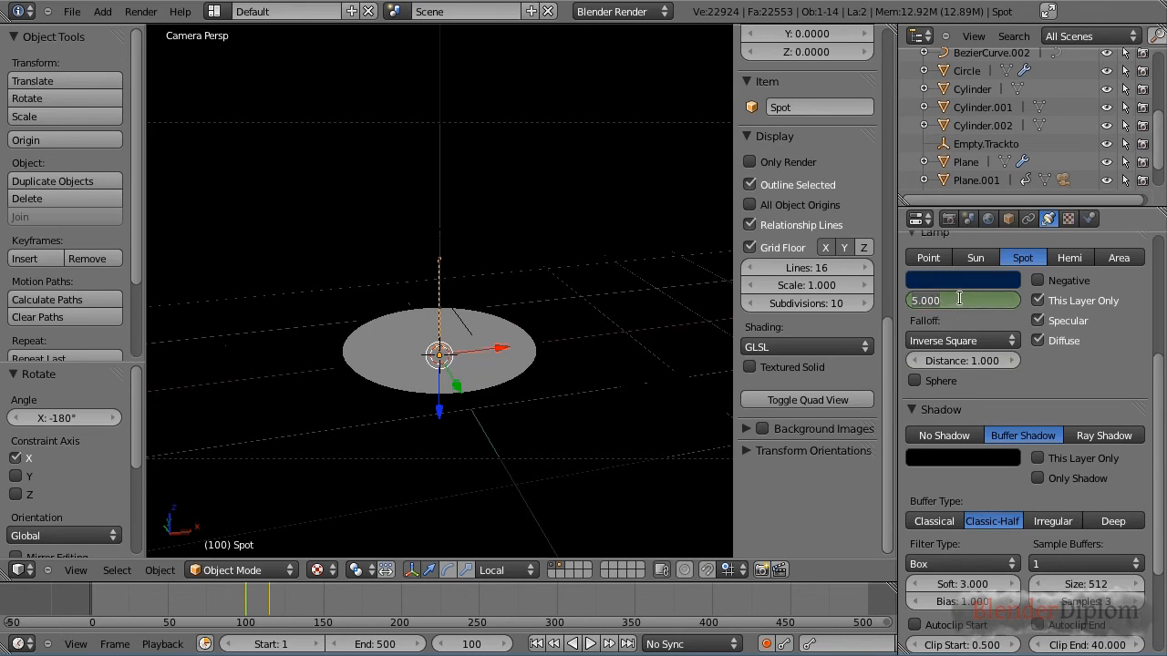
pyautogui.write('0')
pyautogui.press('Return')
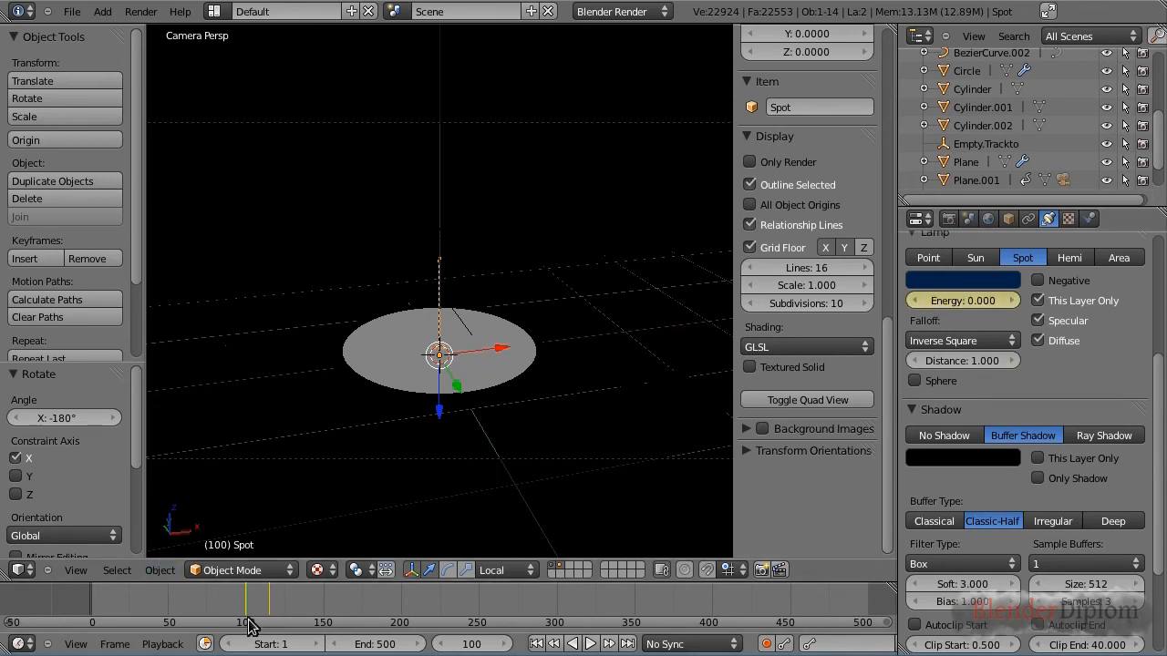
# Play back the animation from before frame 100 to review the spot beam opening, and scrub on to frame 287.
pyautogui.click(196, 601)
pyautogui.hotkey('alt', 'a')
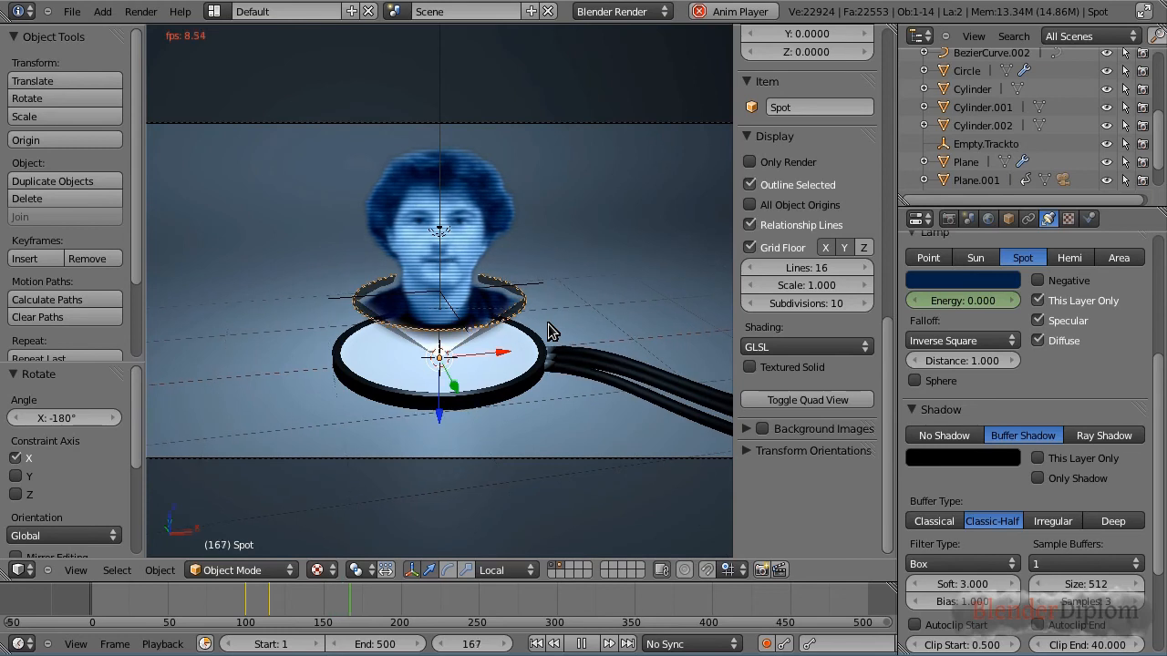
pyautogui.hotkey('alt', 'a')
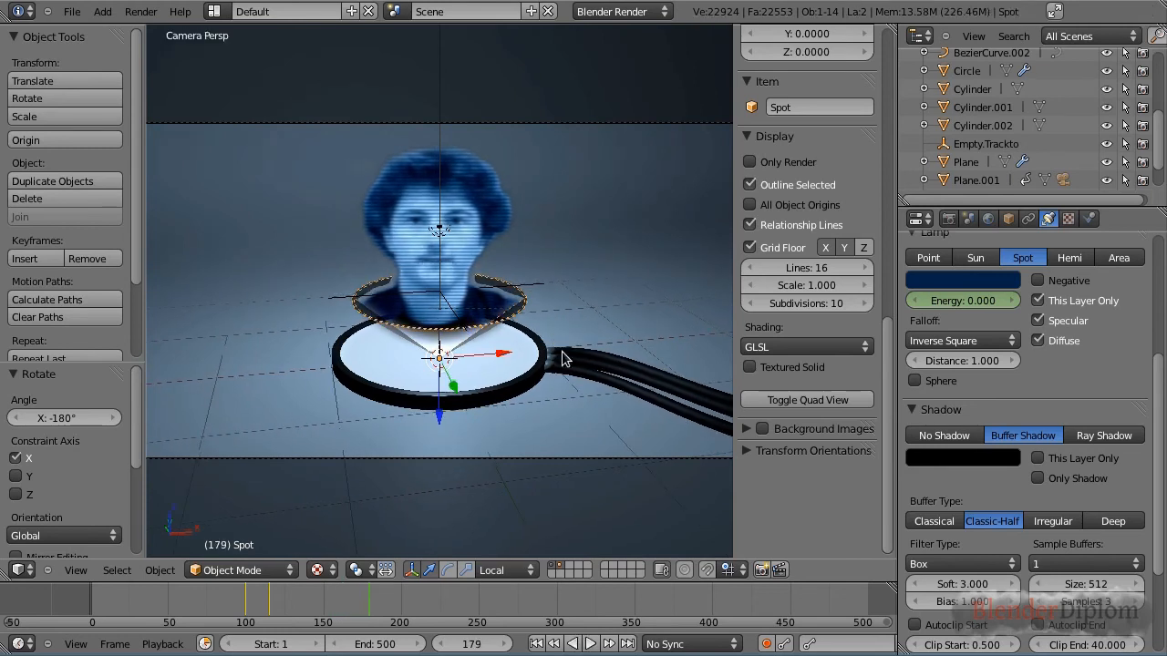
pyautogui.scroll(-1, 561, 353)
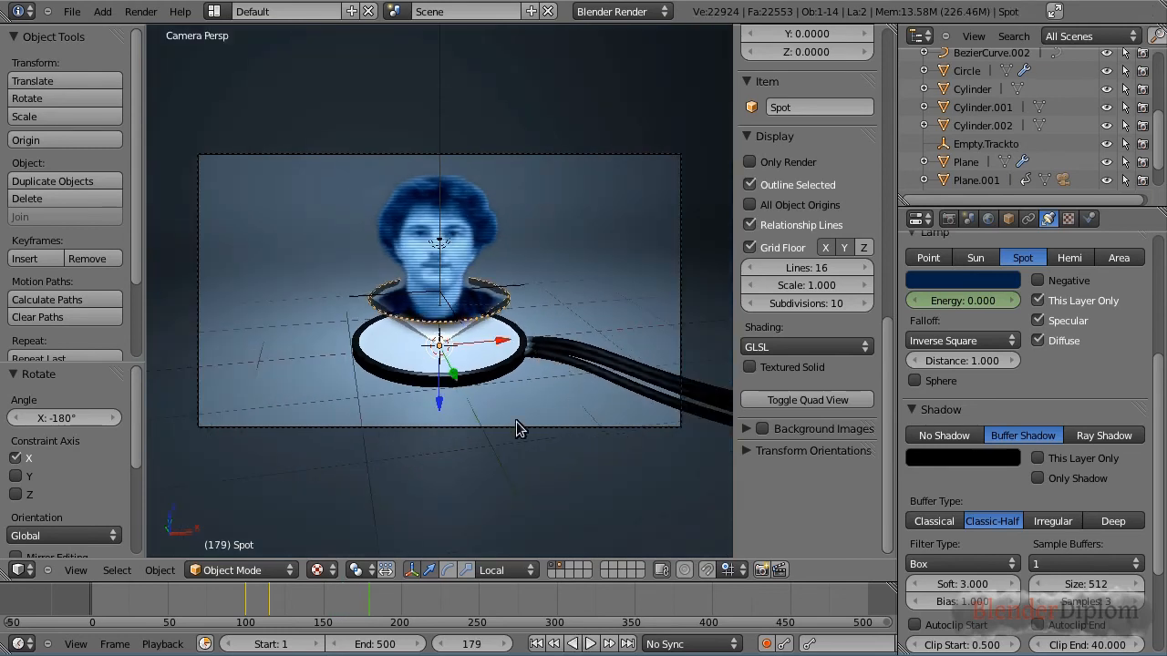
pyautogui.click(450, 604)
pyautogui.moveTo(476, 605); pyautogui.dragTo(536, 609)
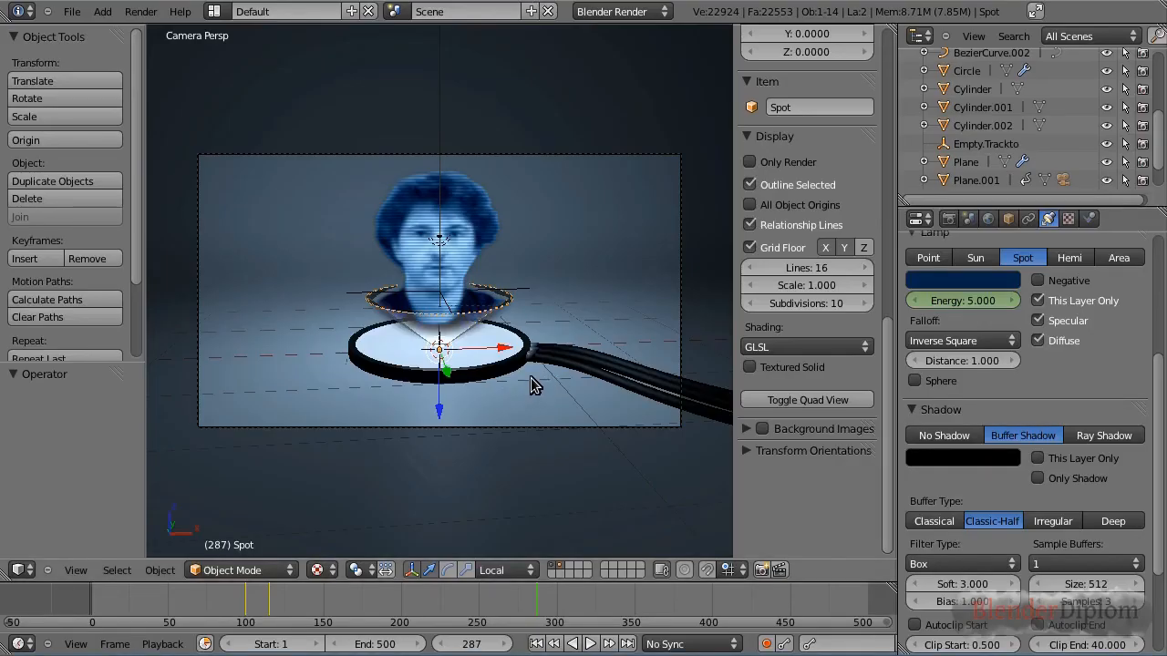
# Add a mesh plane at the projector's centre and rotate it 90° about X so it stands upright.
pyautogui.hotkey('shift', 'a')
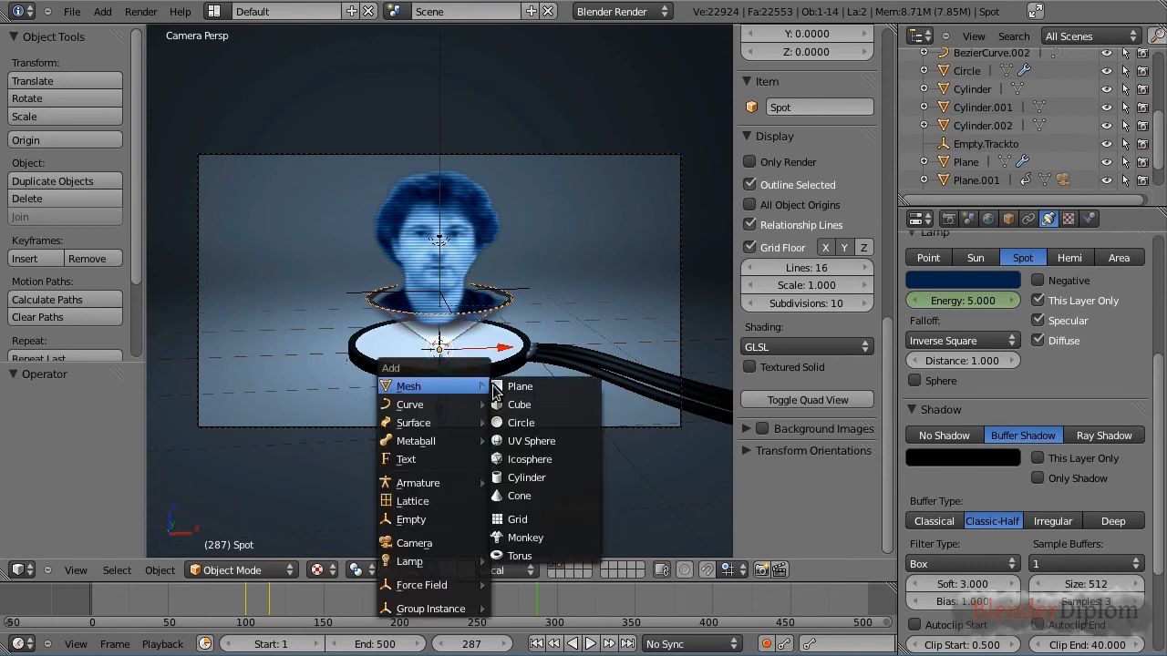
pyautogui.click(500, 388)
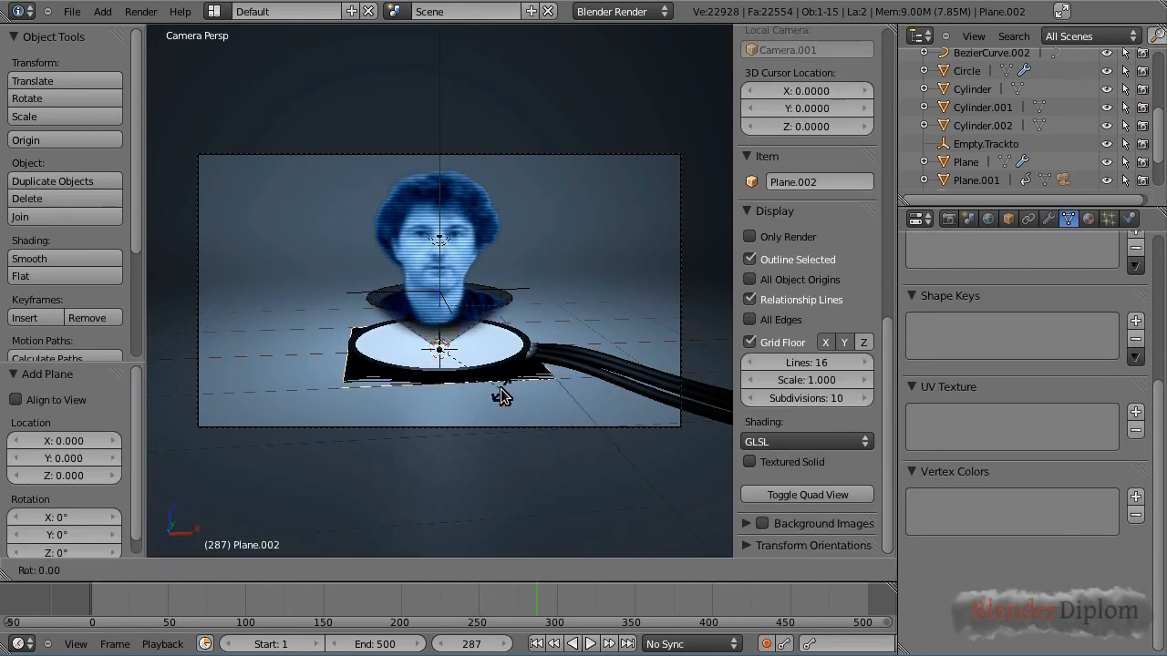
pyautogui.write('90')
pyautogui.press('Return')
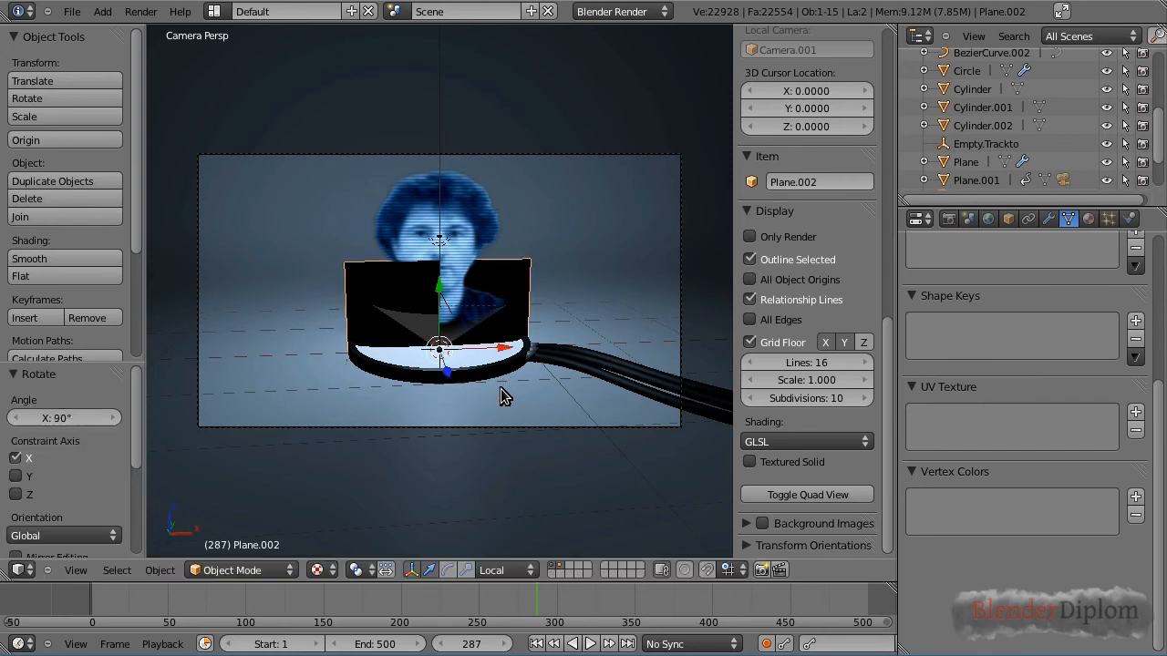
# Switch the viewport to solid shading and move the upright plane about -1.16 along Y, in front of the projector.
pyautogui.click(319, 569)
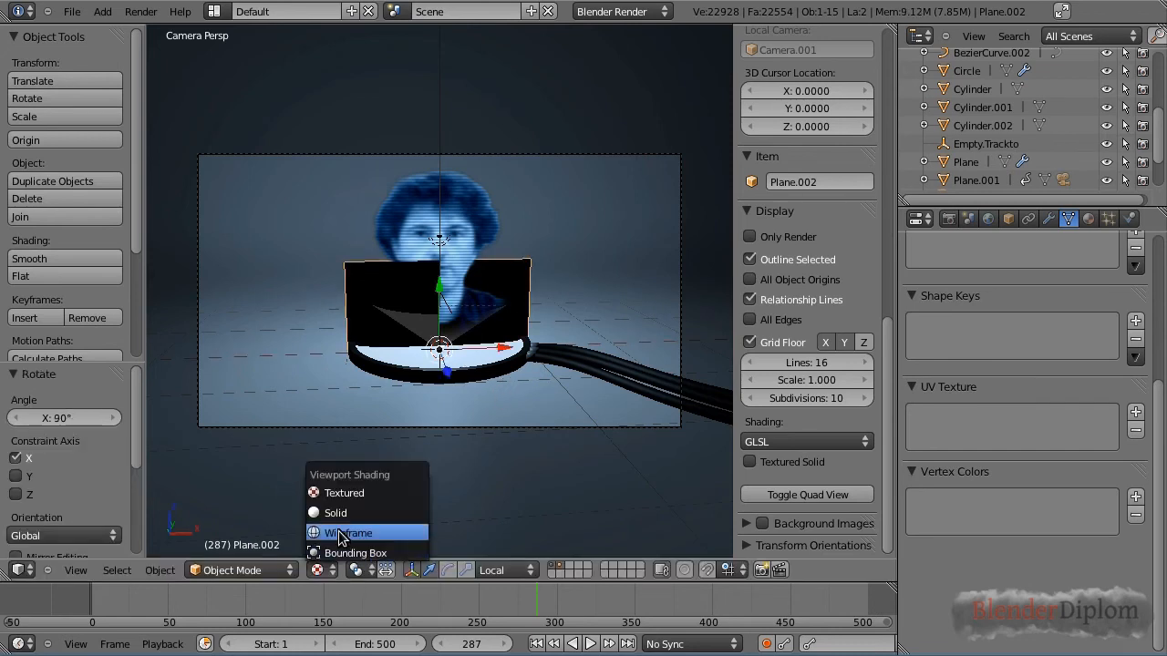
pyautogui.click(338, 513)
pyautogui.scroll(2, 501, 412)
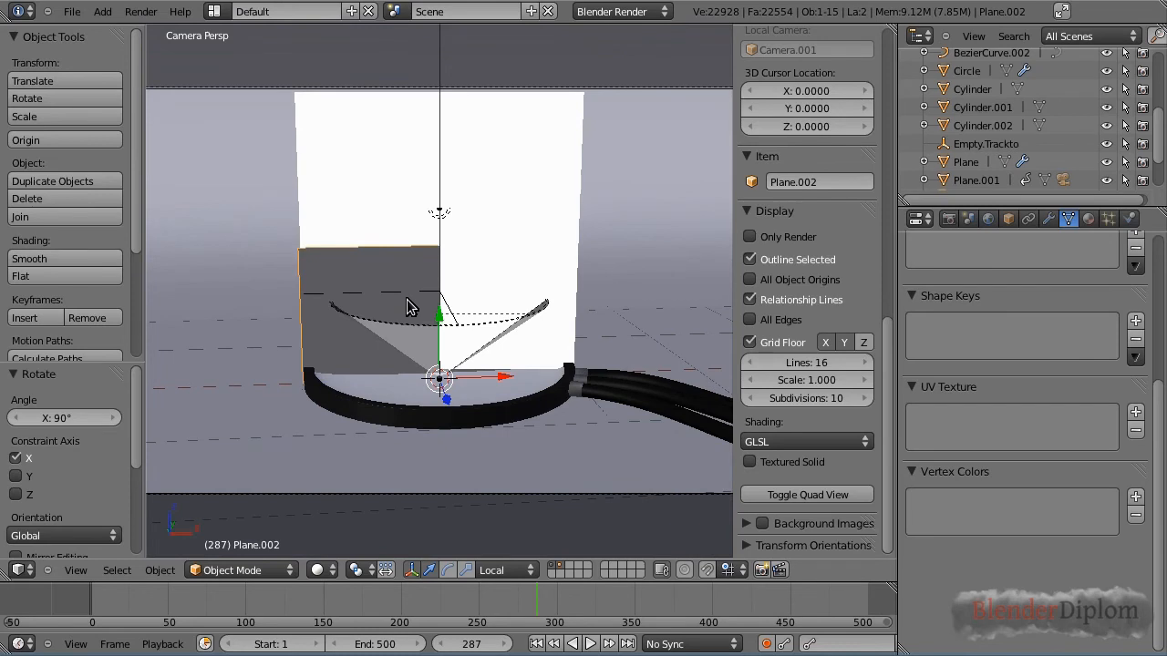
pyautogui.press('g')
pyautogui.press('y')
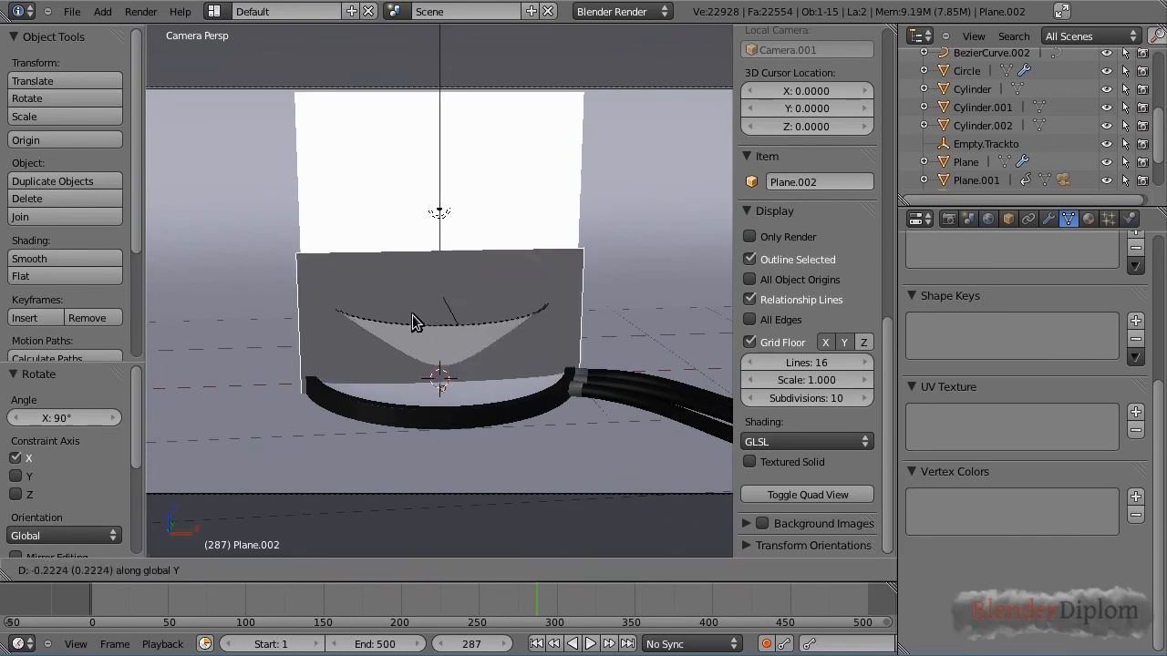
pyautogui.click(430, 368)
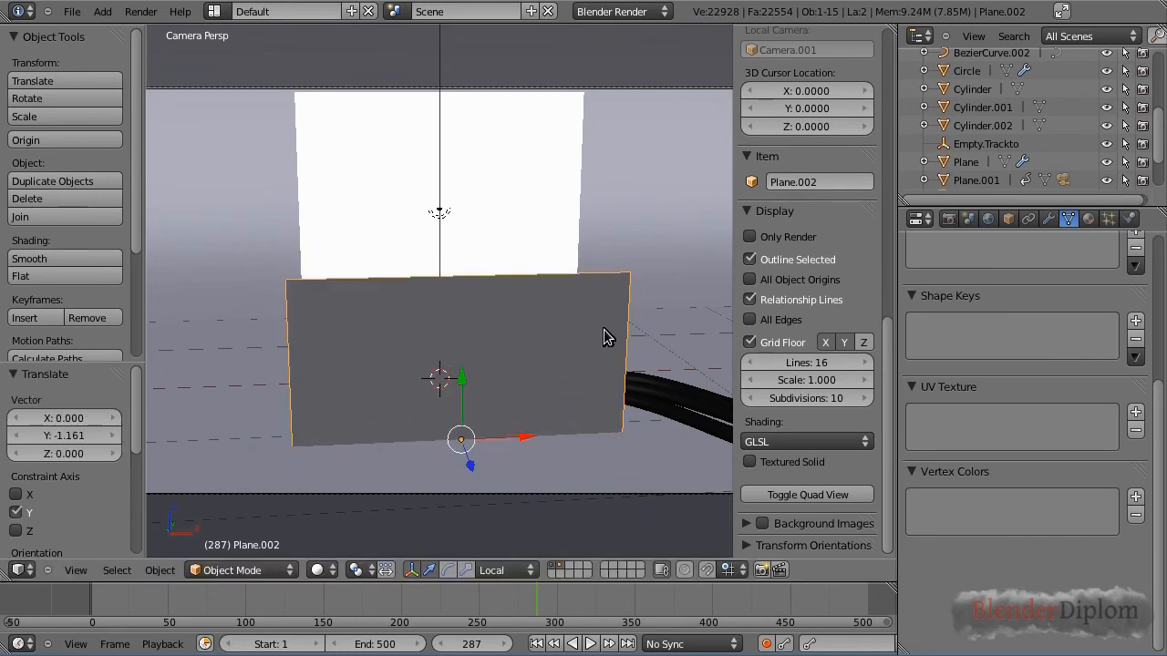
# Scale the plane down to about 0.068 and raise it about 0.057 along Z to the height of the projector's rim.
pyautogui.press('s')
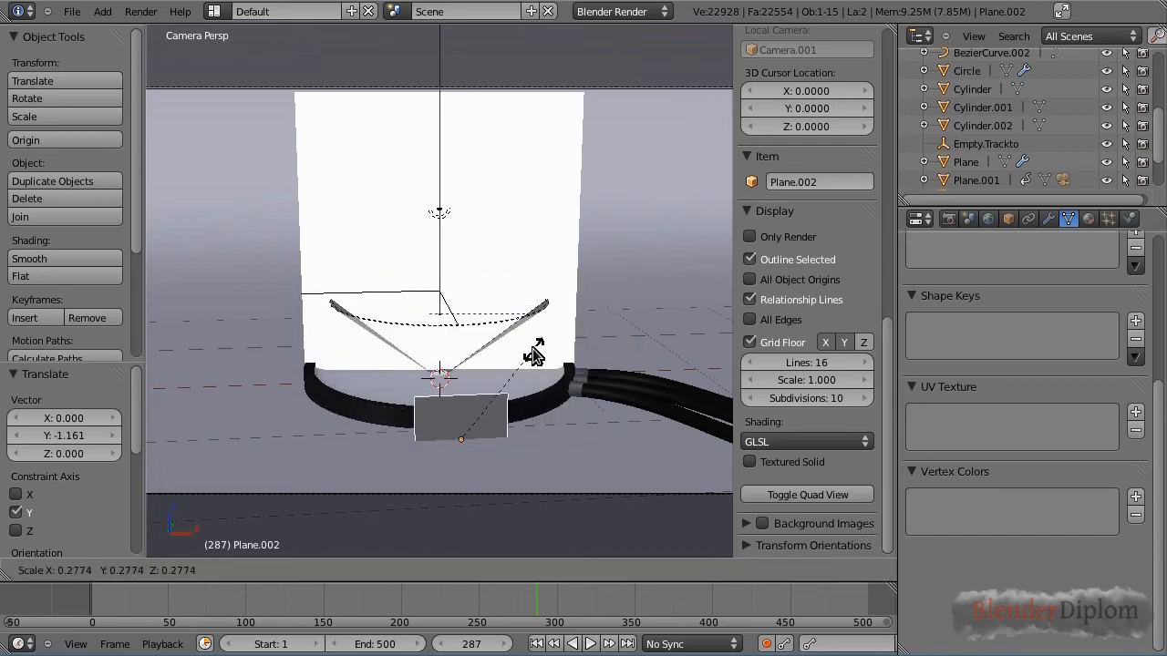
pyautogui.click(482, 427)
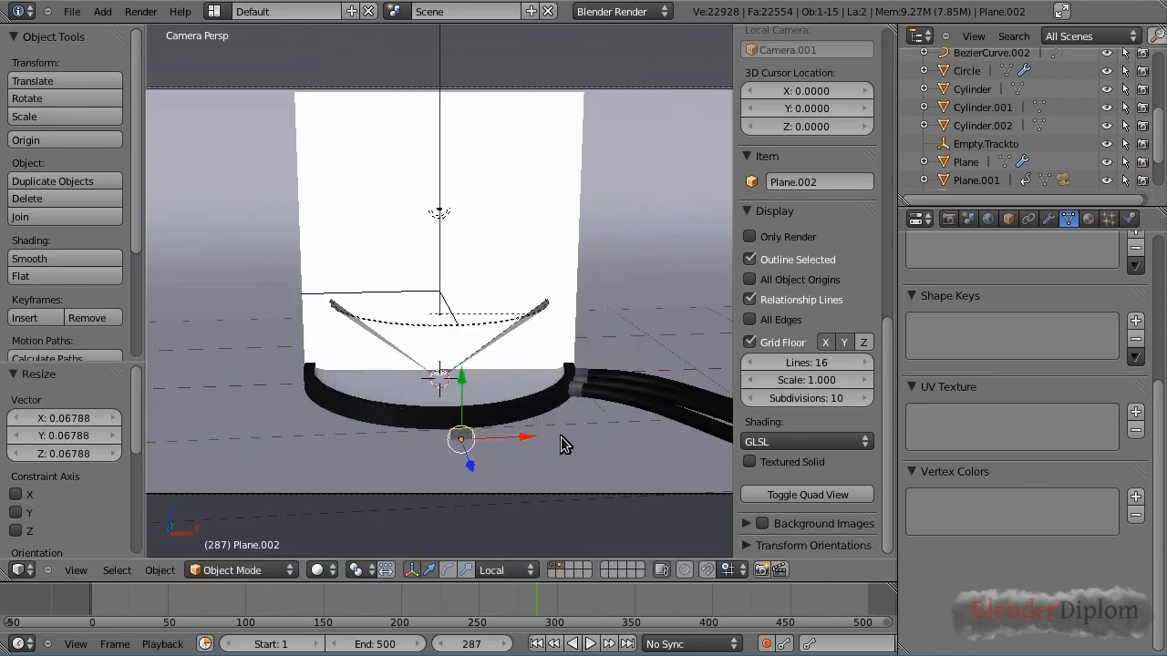
pyautogui.press('KP_1')
pyautogui.keyDown('shift'); pyautogui.moveTo(547, 479); pyautogui.dragTo(510, 228, button='middle'); pyautogui.keyUp('shift')
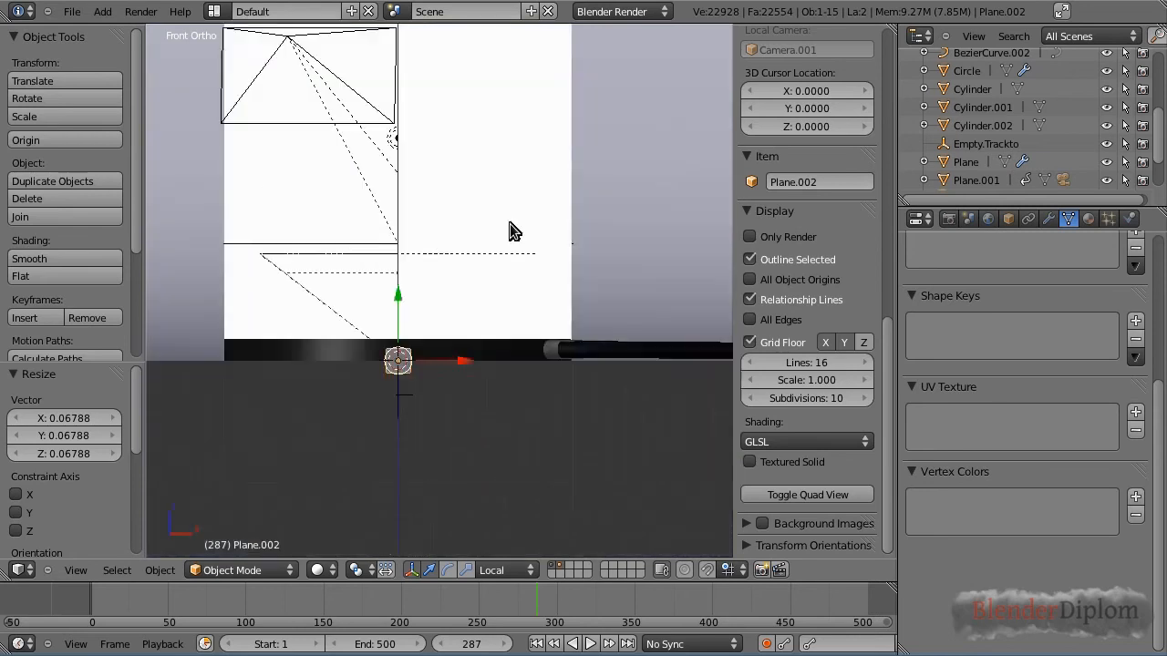
pyautogui.scroll(3, 498, 204)
pyautogui.keyDown('shift'); pyautogui.moveTo(508, 320); pyautogui.dragTo(465, 324, button='middle'); pyautogui.keyUp('shift')
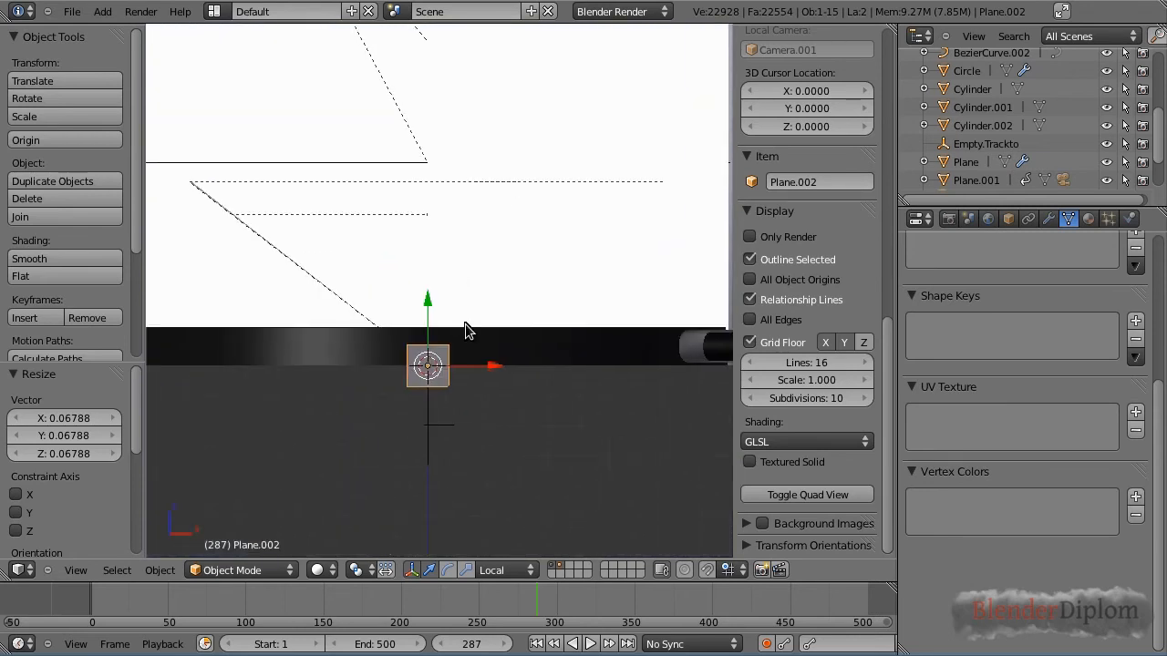
pyautogui.press('g')
pyautogui.press('z')
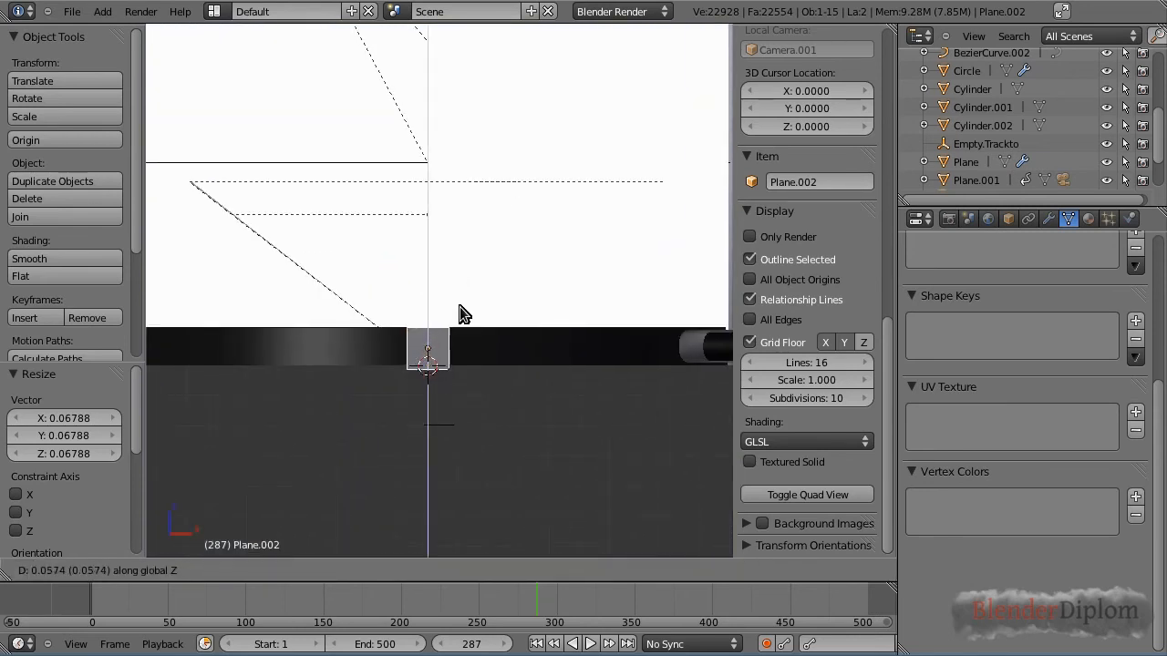
pyautogui.click(459, 312)
# Scale the small plane by about 0.55 and nudge it up about 0.006 along Z to fit within the rim's height.
pyautogui.press('s')
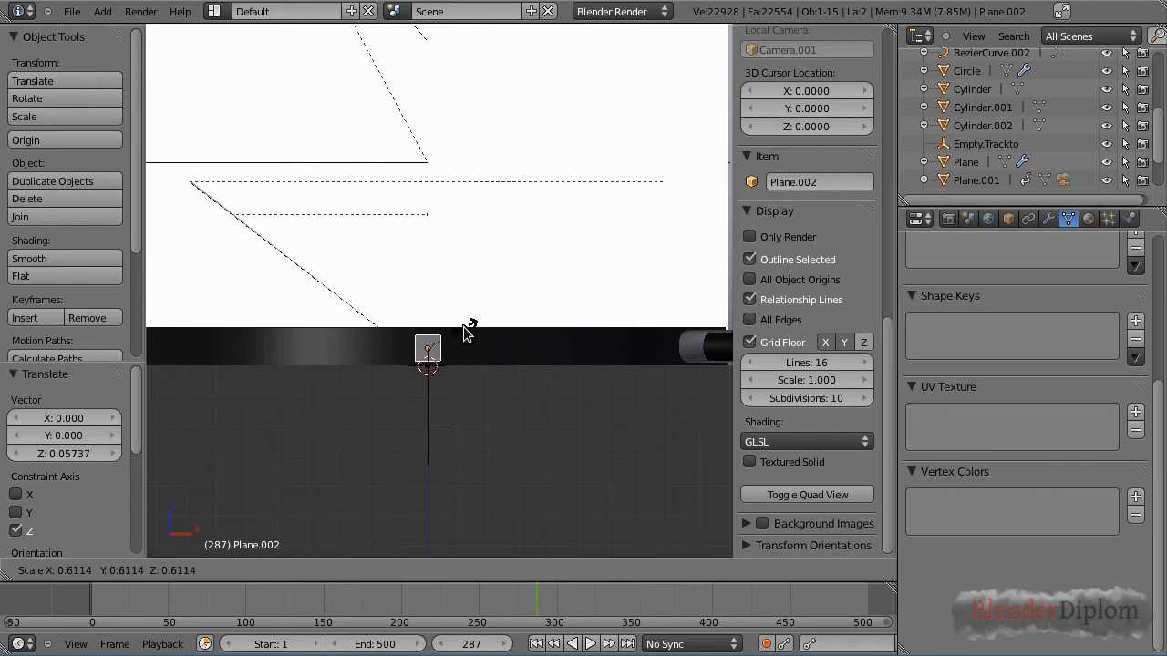
pyautogui.click(459, 326)
pyautogui.press('g')
pyautogui.press('z')
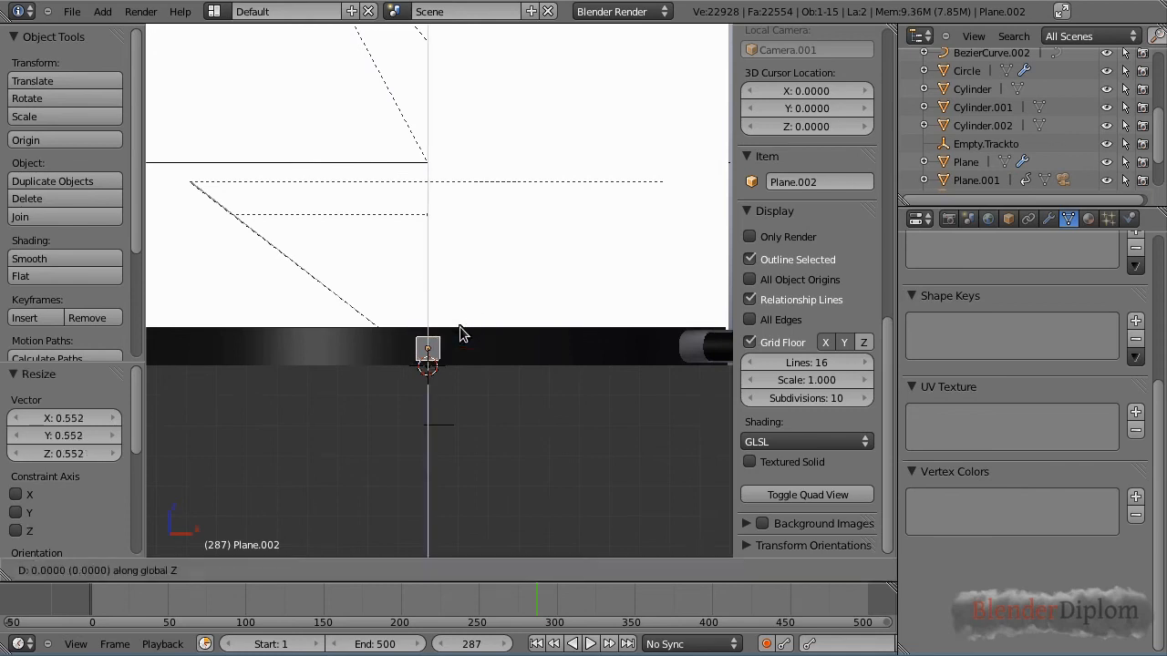
pyautogui.click(459, 324)
# From the top view, move the small plane about 0.142 along Y, close to the projector's front rim.
pyautogui.press('KP_7')
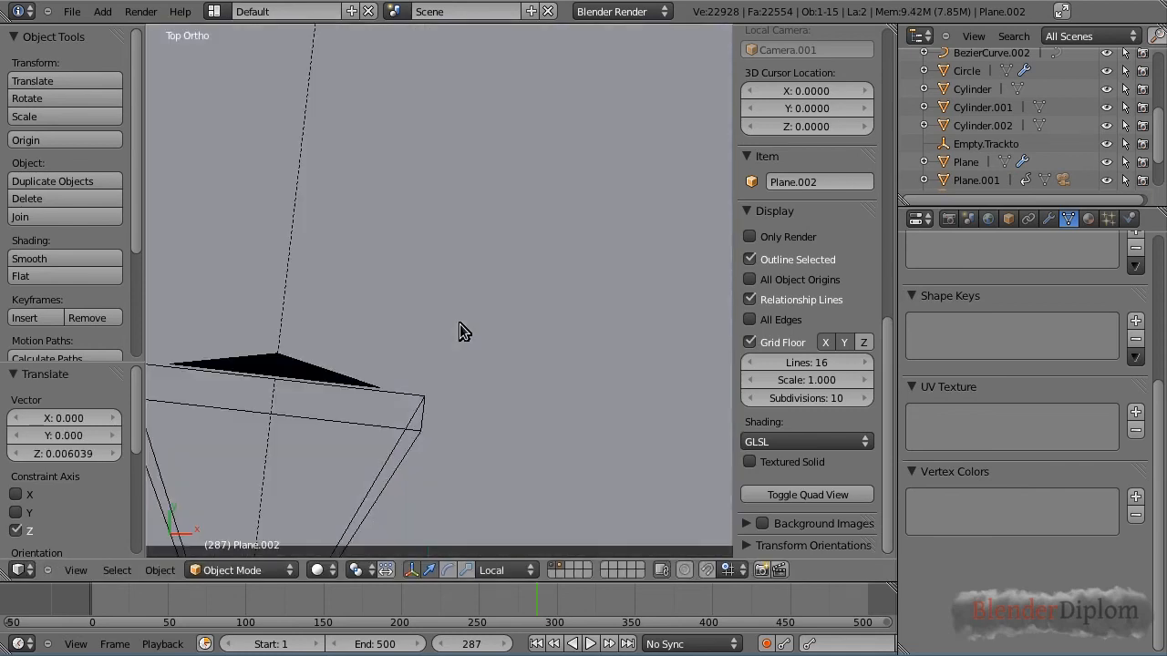
pyautogui.scroll(5, 457, 388)
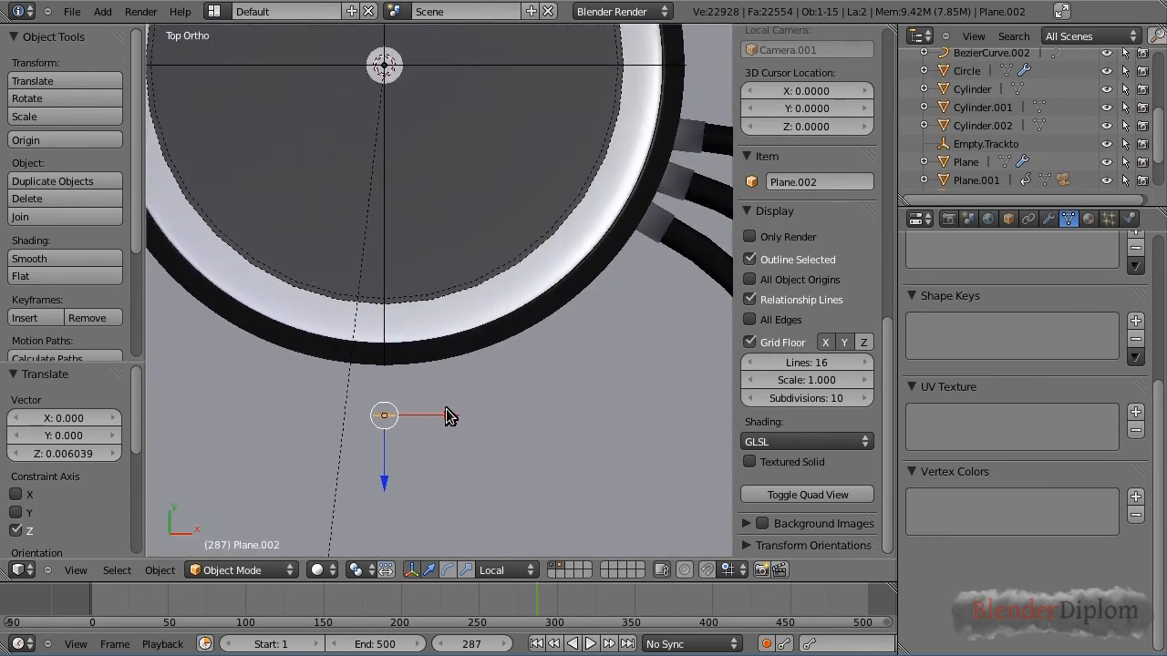
pyautogui.press('g')
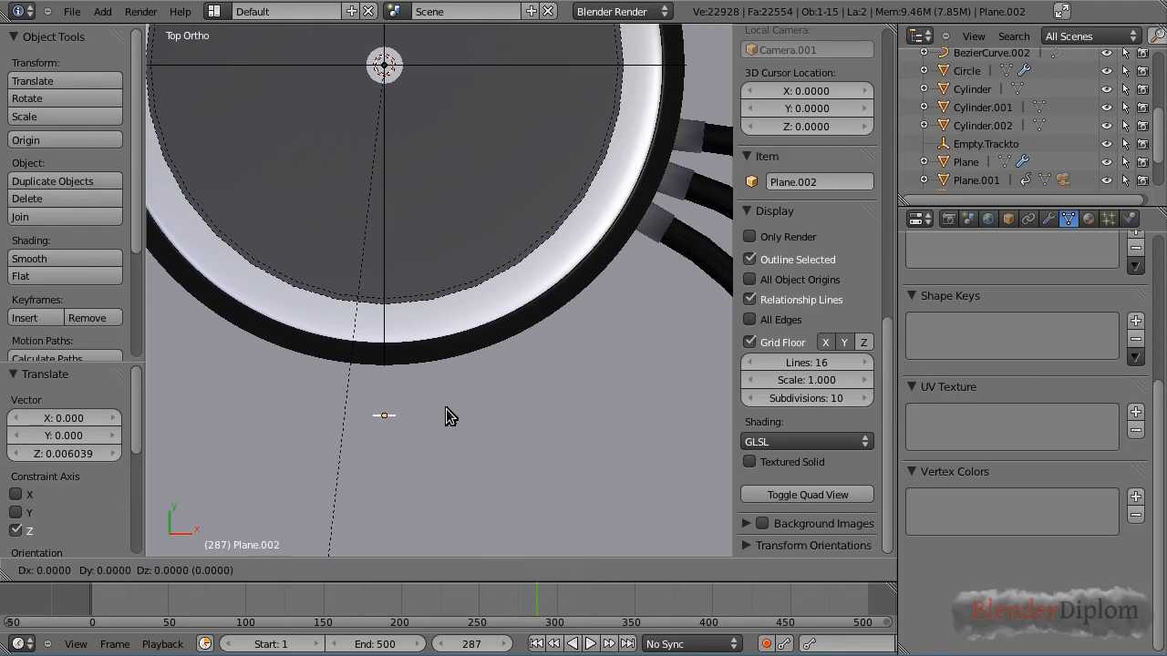
pyautogui.press('y')
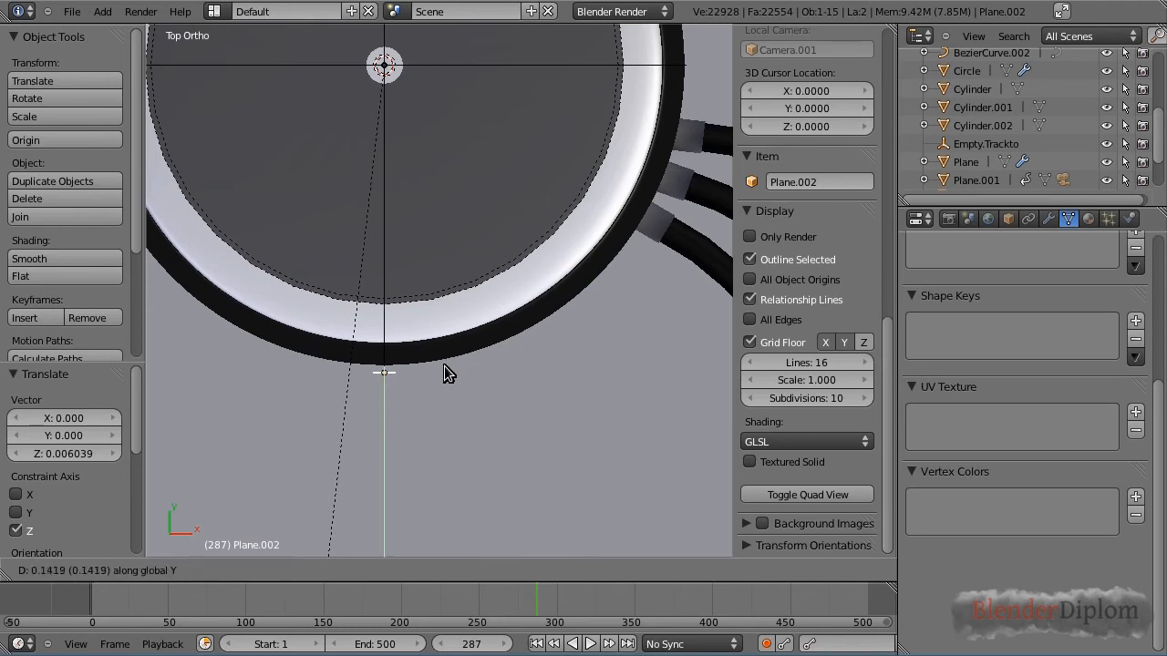
pyautogui.click(444, 366)
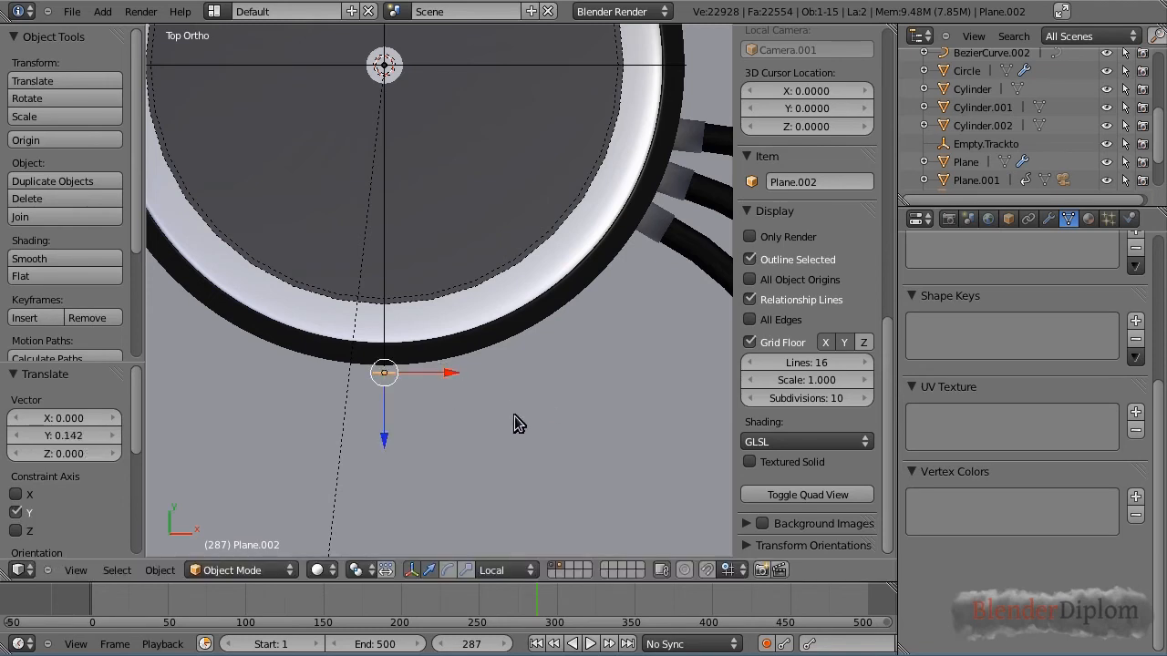
# Add an Array modifier to the small plane with a fixed count of 5.
pyautogui.press('KP_1')
pyautogui.scroll(5, 515, 416)
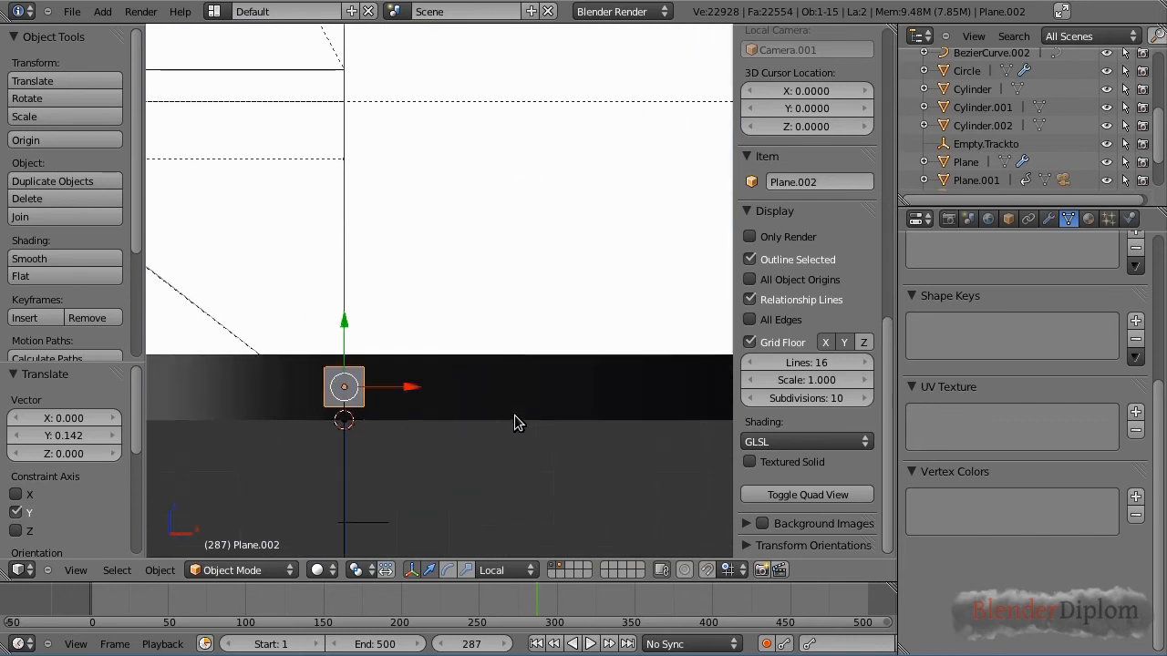
pyautogui.scroll(-1, 508, 408)
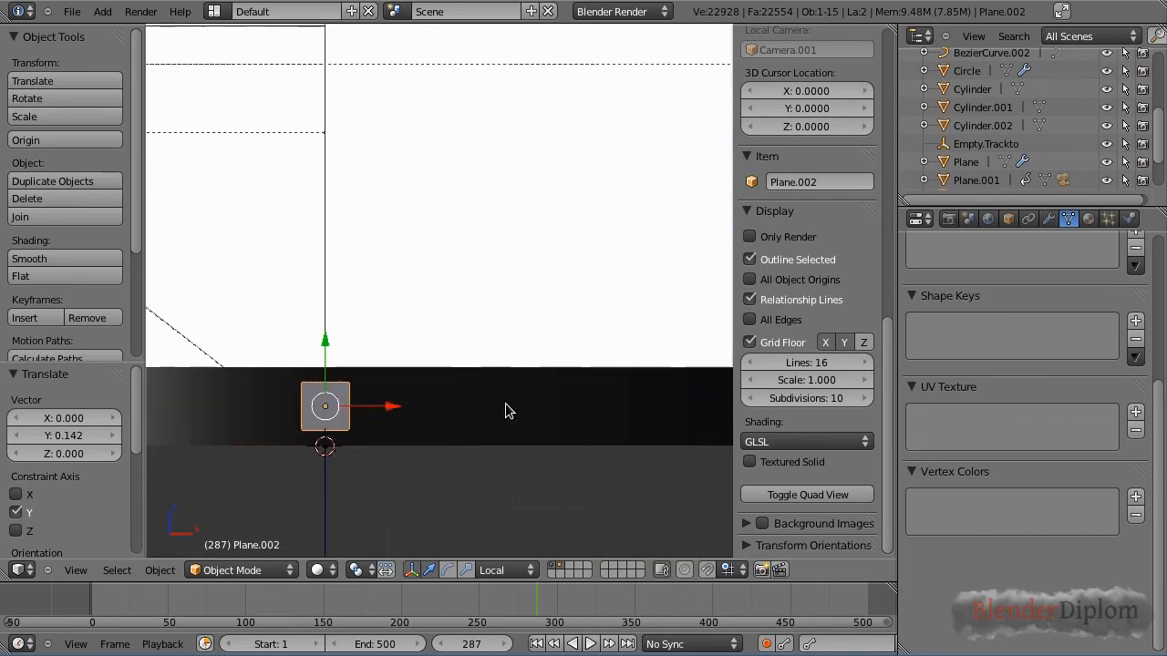
pyautogui.click(1048, 220)
pyautogui.click(959, 302)
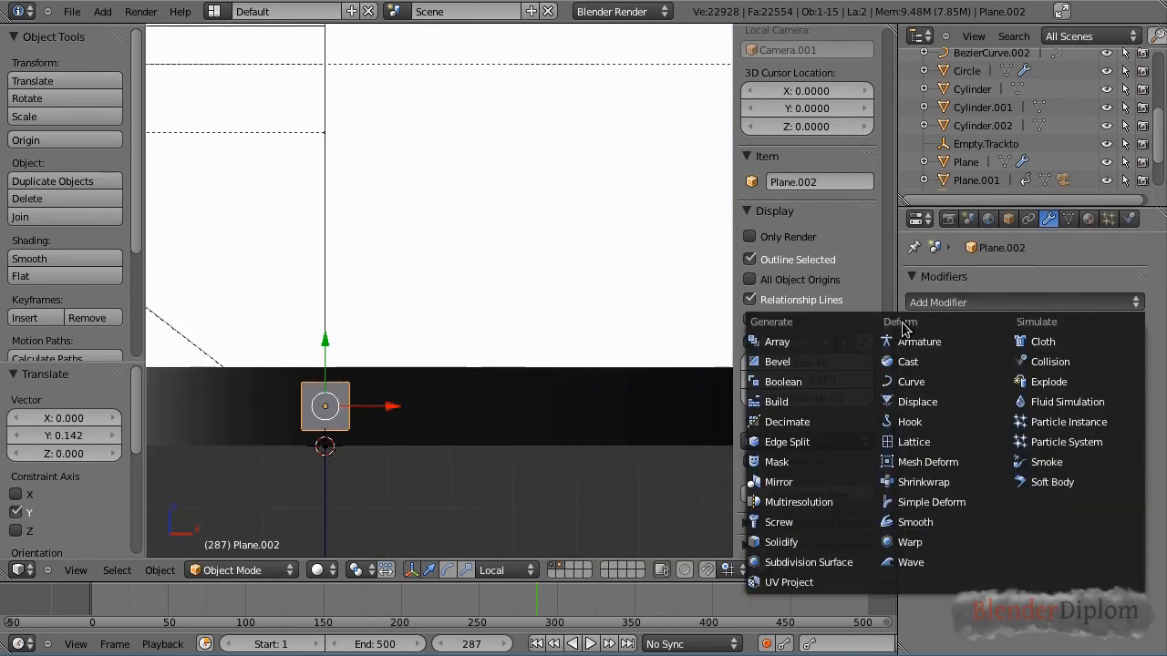
pyautogui.click(802, 342)
pyautogui.click(1039, 408)
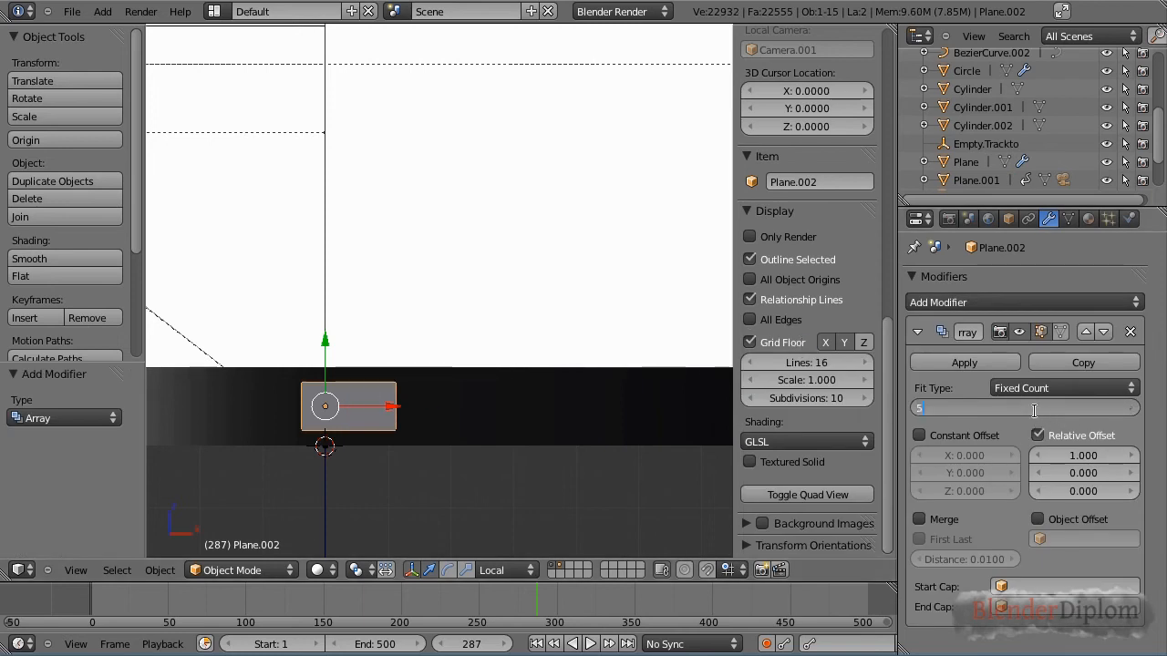
pyautogui.press('Return')
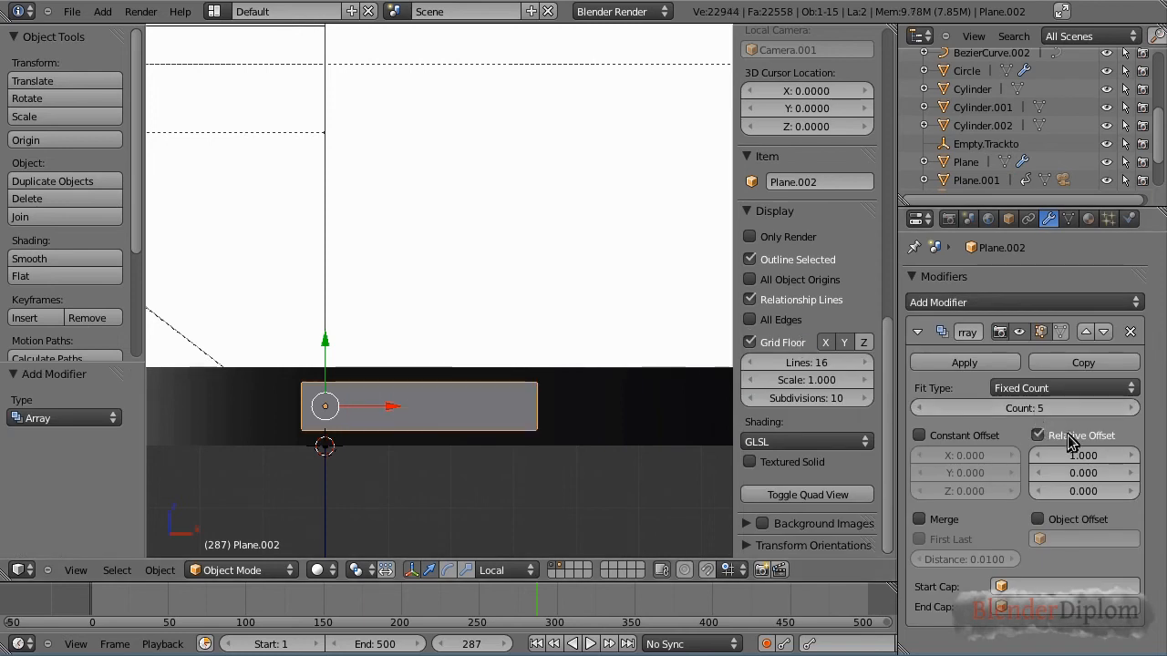
# Set the array's relative X offset to 1.300 to leave gaps between the squares.
pyautogui.click(1131, 456)
pyautogui.click(1131, 456)
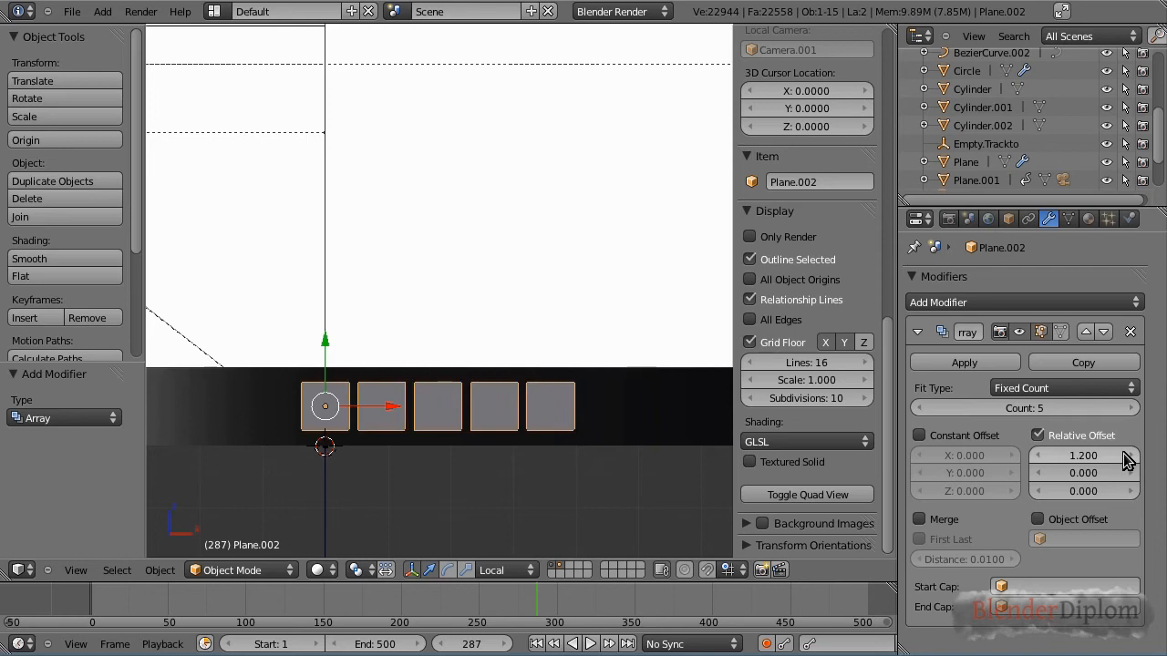
pyautogui.click(1130, 455)
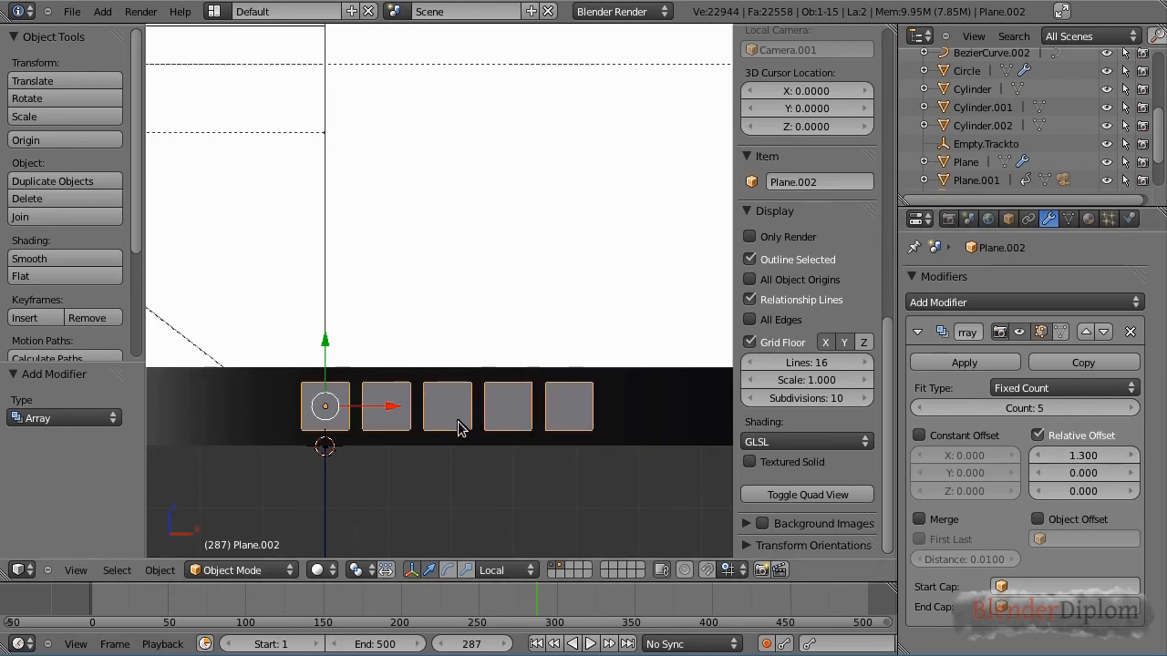
# Add a Shrinkwrap modifier to the arrayed squares with Circle as its target.
pyautogui.click(1021, 302)
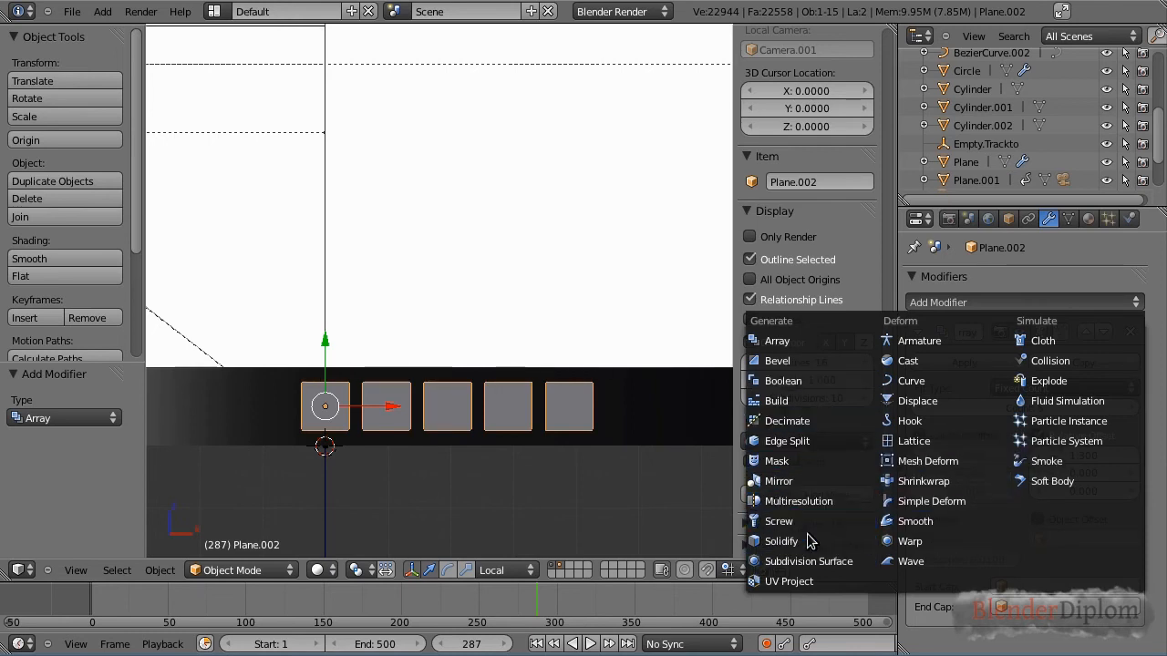
pyautogui.click(922, 481)
pyautogui.scroll(-5, 1159, 470)
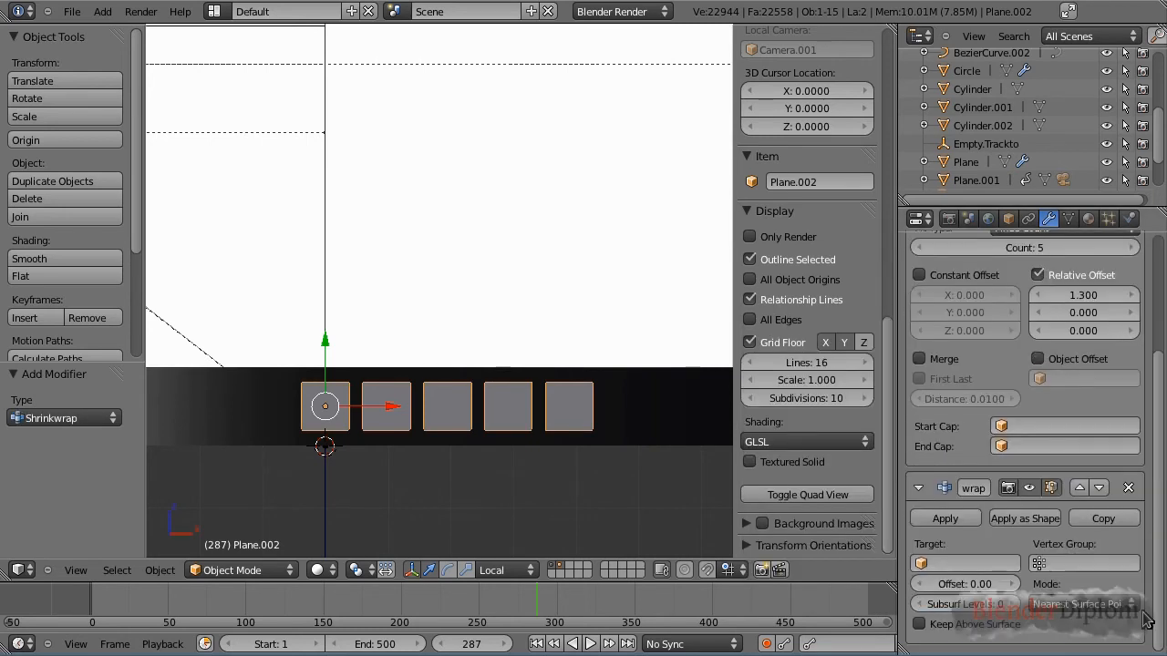
pyautogui.click(936, 562)
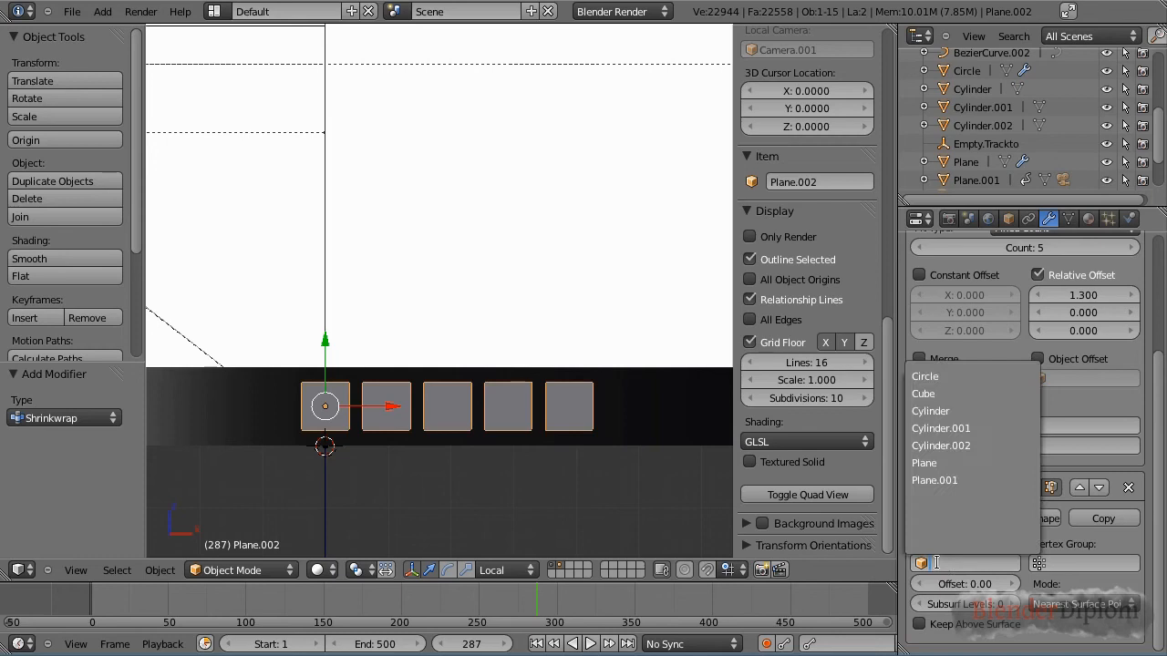
pyautogui.click(949, 381)
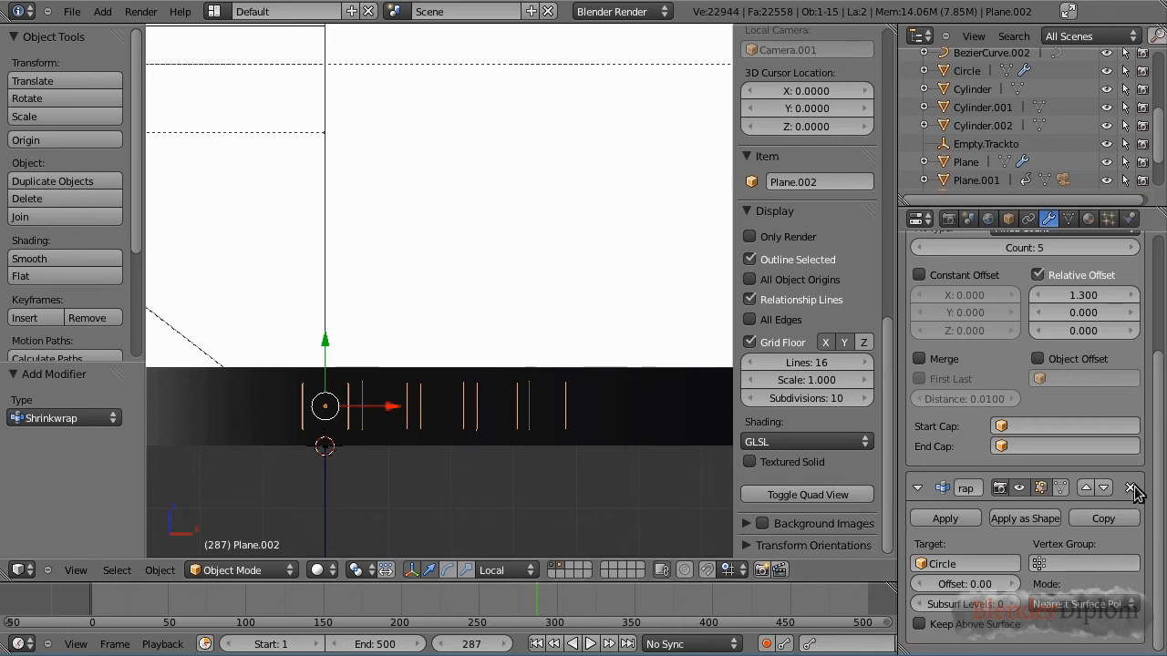
# Add a Solidify modifier to the squares and set its Offset to 1.0000.
pyautogui.scroll(5, 1159, 429)
pyautogui.click(1021, 302)
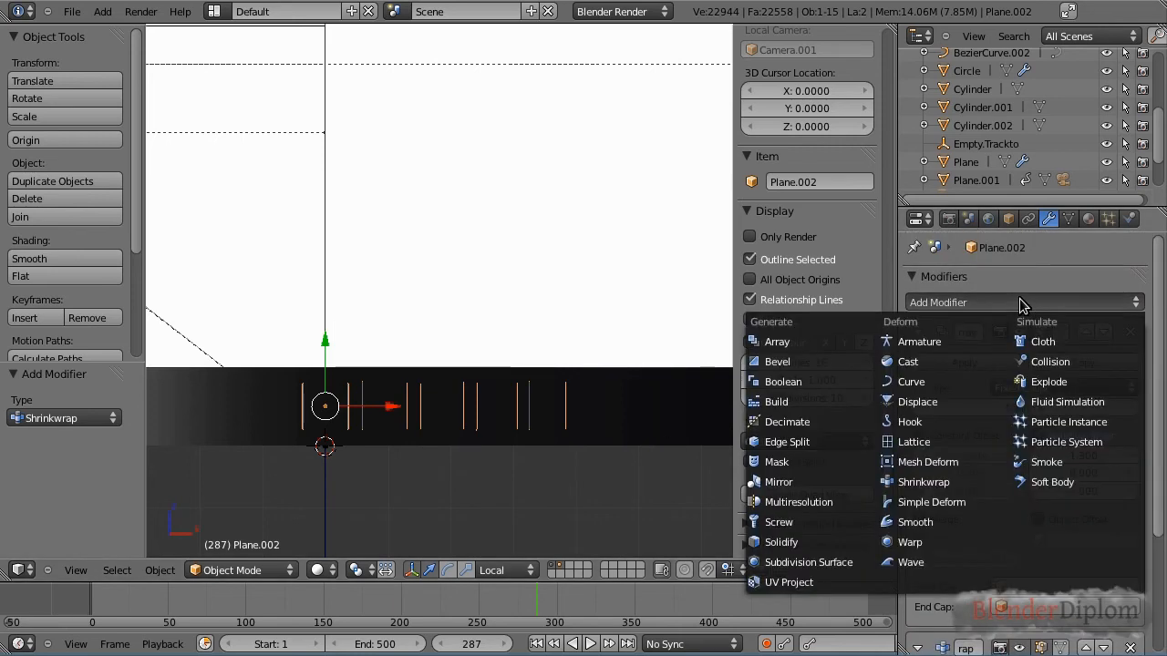
pyautogui.click(808, 547)
pyautogui.scroll(-10, 993, 519)
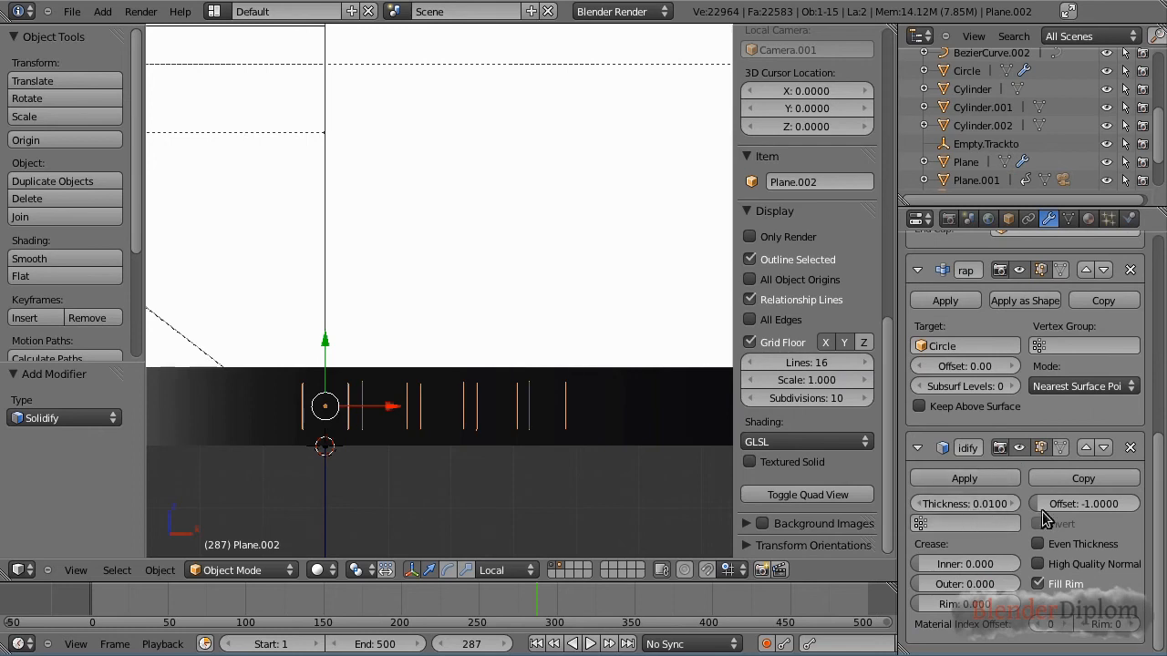
pyautogui.moveTo(1074, 502); pyautogui.dragTo(1130, 503)
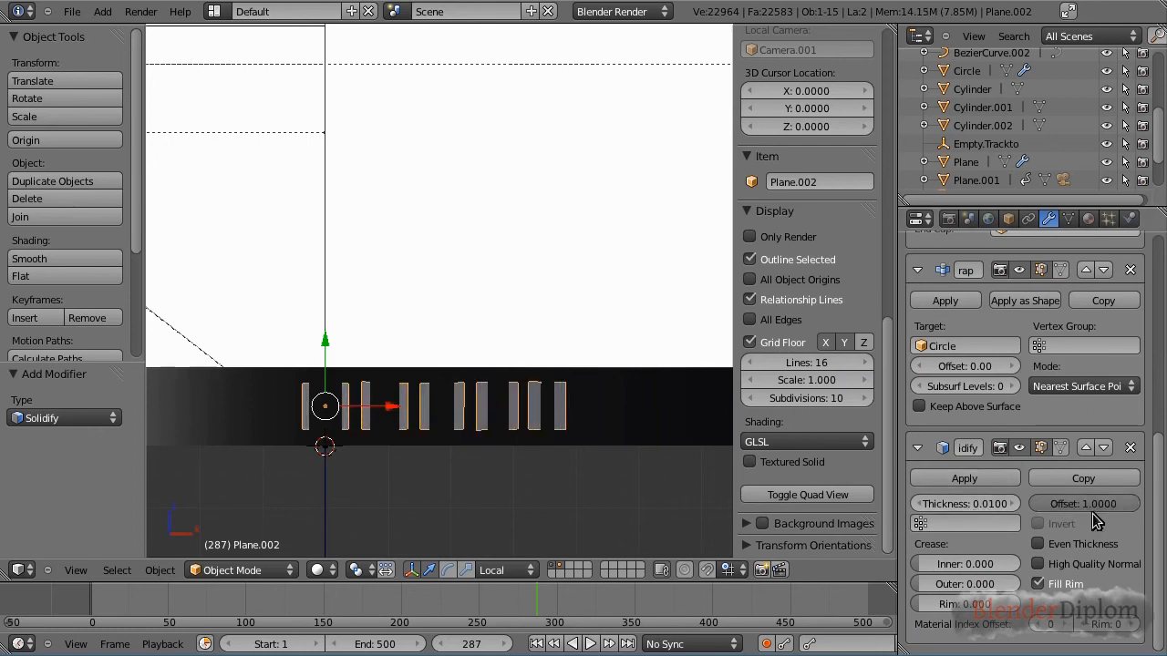
# Increase the Solidify thickness to about 0.486, checking from the top view that the squares stand out from the rim.
pyautogui.moveTo(951, 504); pyautogui.dragTo(977, 502)
pyautogui.press('KP_7')
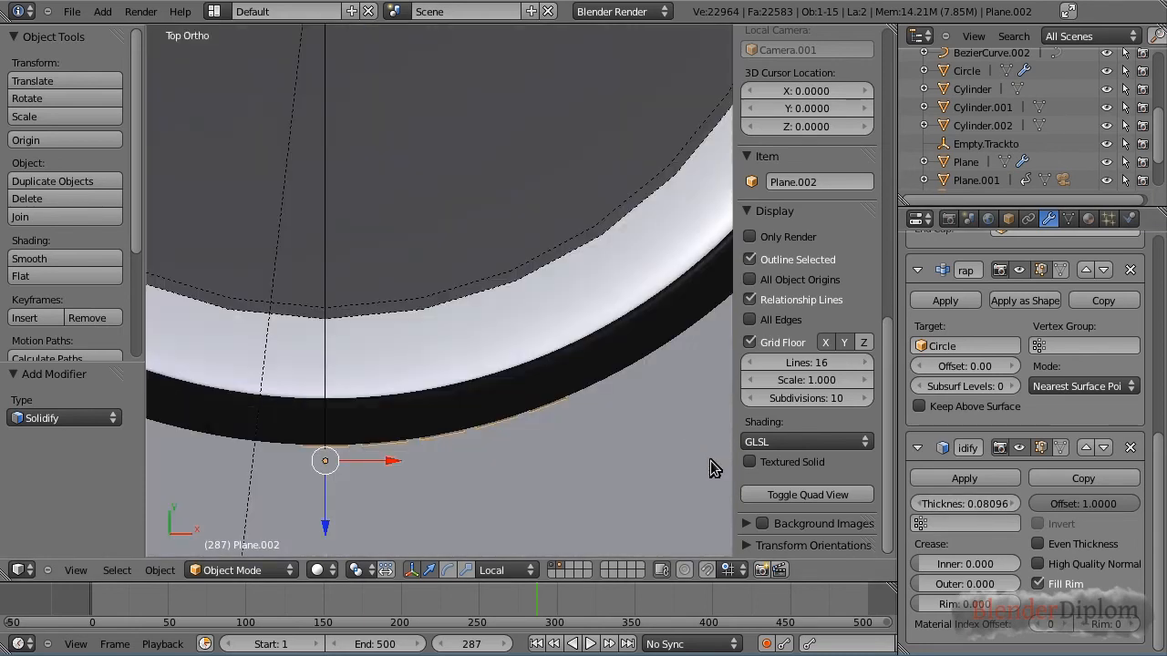
pyautogui.moveTo(951, 507); pyautogui.dragTo(1040, 514)
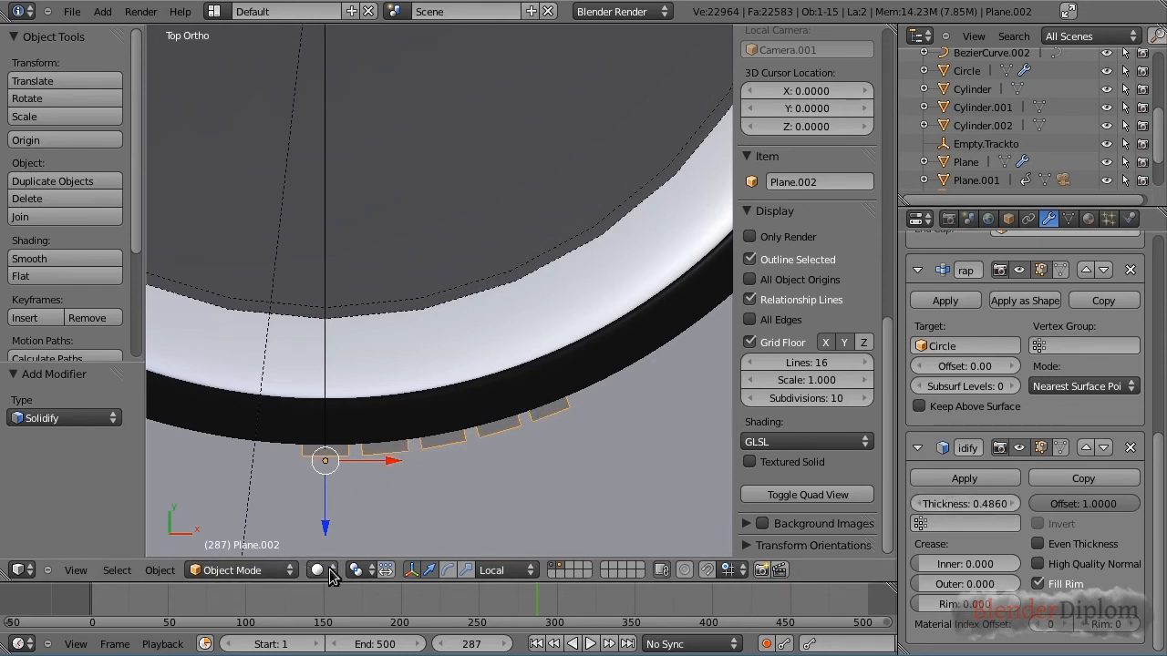
# Set the pivot point to the 3D cursor and rotate the row of squares about 10.6° to centre it on the rim's front.
pyautogui.click(357, 569)
pyautogui.click(388, 532)
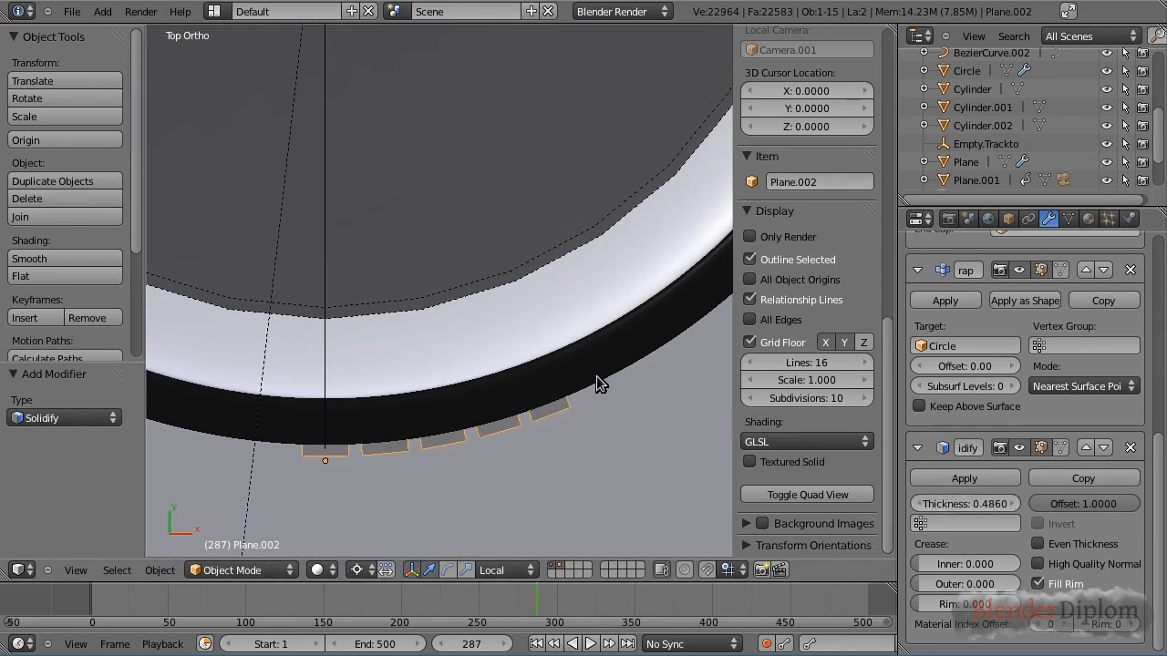
pyautogui.press('r')
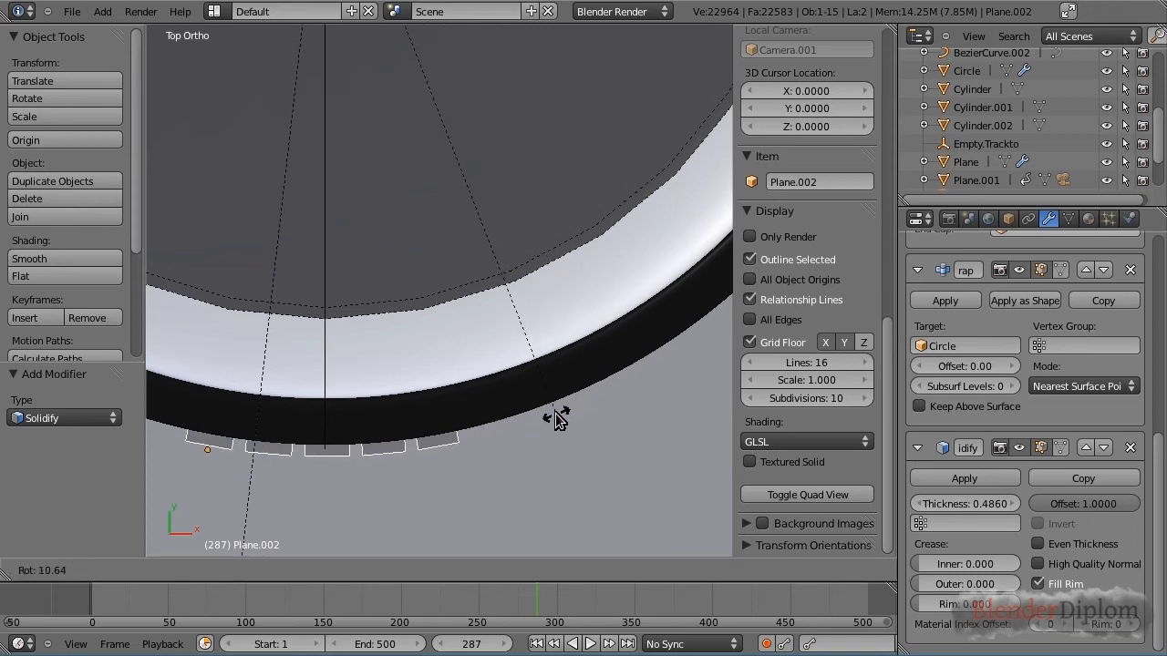
pyautogui.click(556, 417)
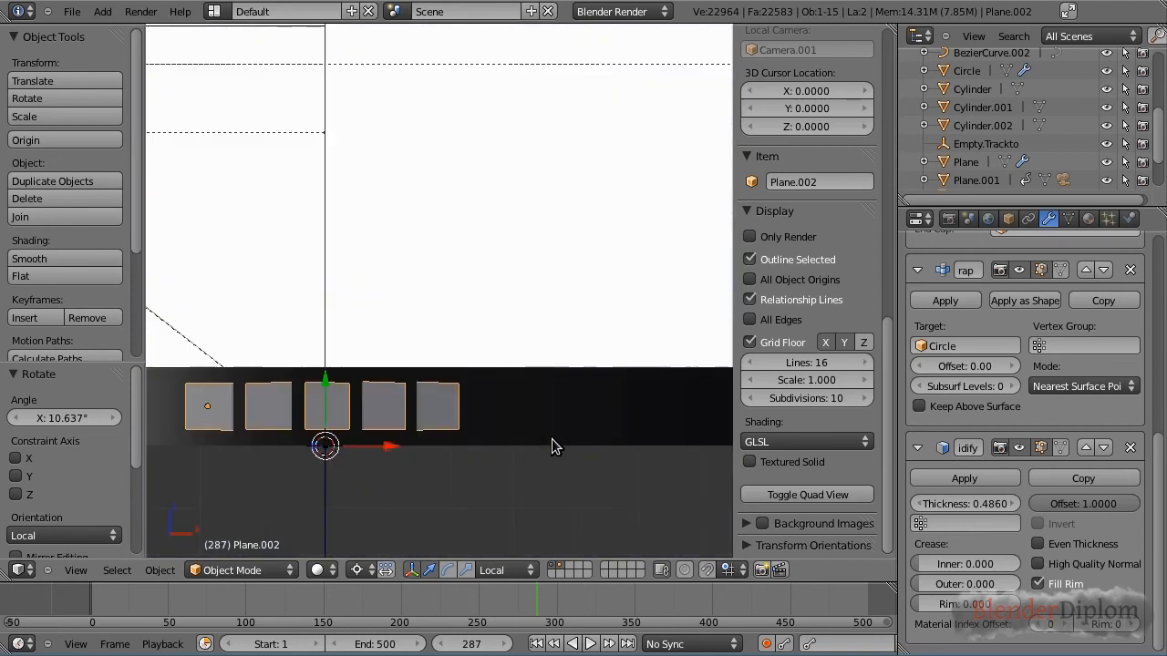
# From the camera view at frame 507, apply the squares' Array, Shrinkwrap and Solidify modifiers in order.
pyautogui.press('KP_0')
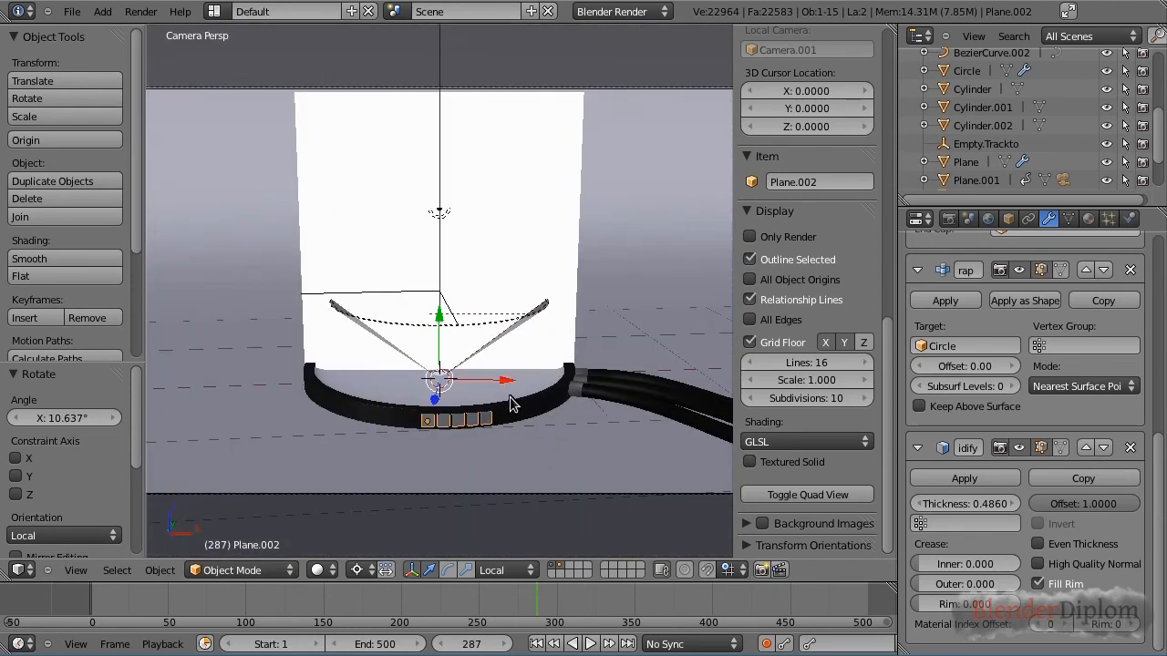
pyautogui.moveTo(773, 609); pyautogui.dragTo(874, 619)
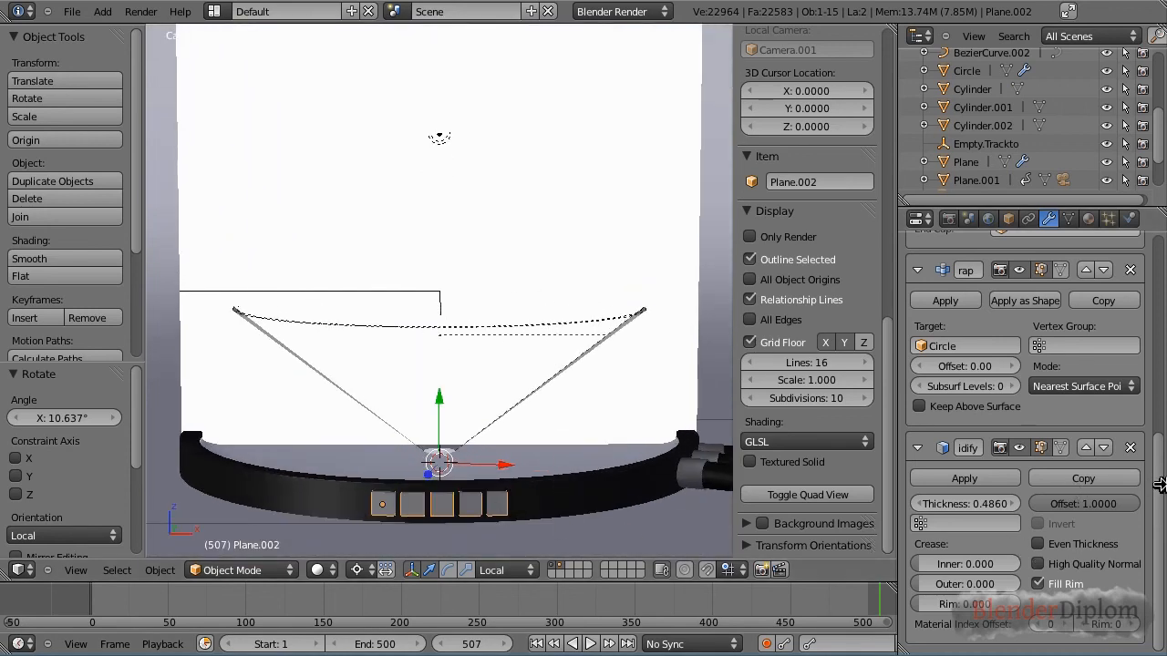
pyautogui.scroll(10, 1160, 515)
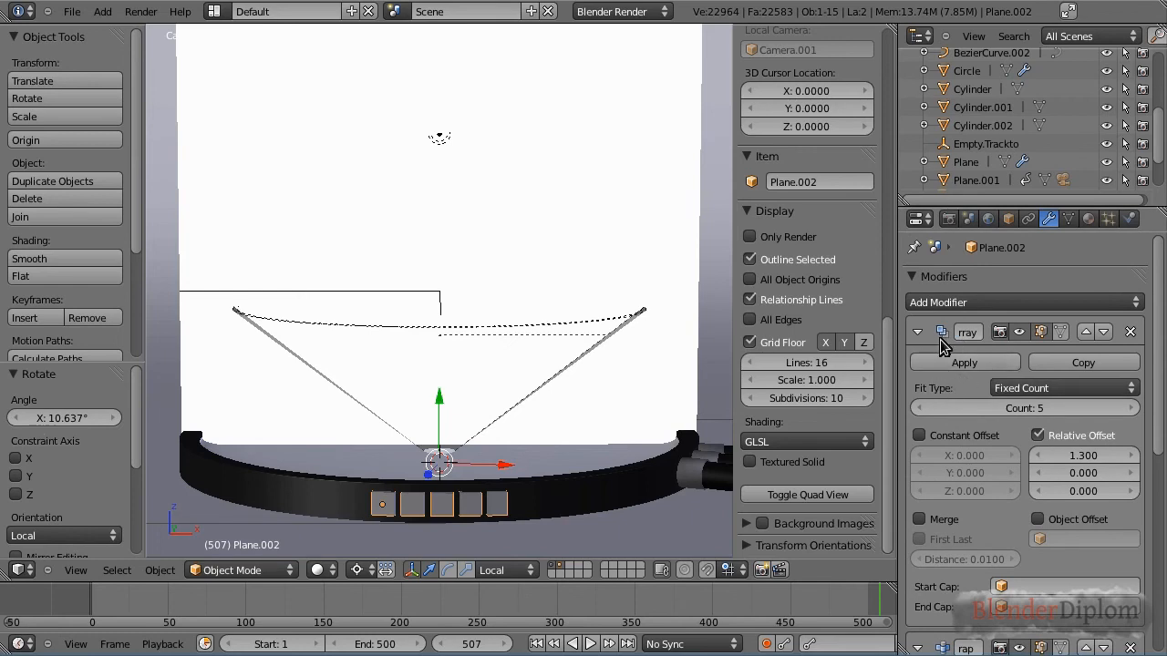
pyautogui.click(947, 363)
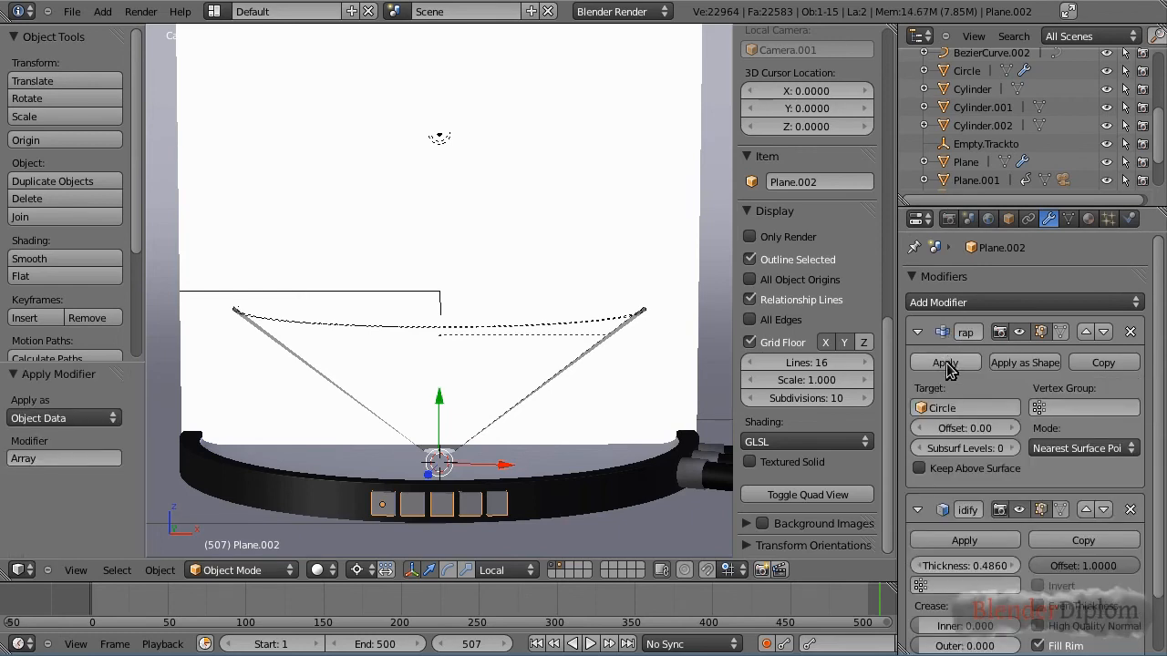
pyautogui.click(948, 363)
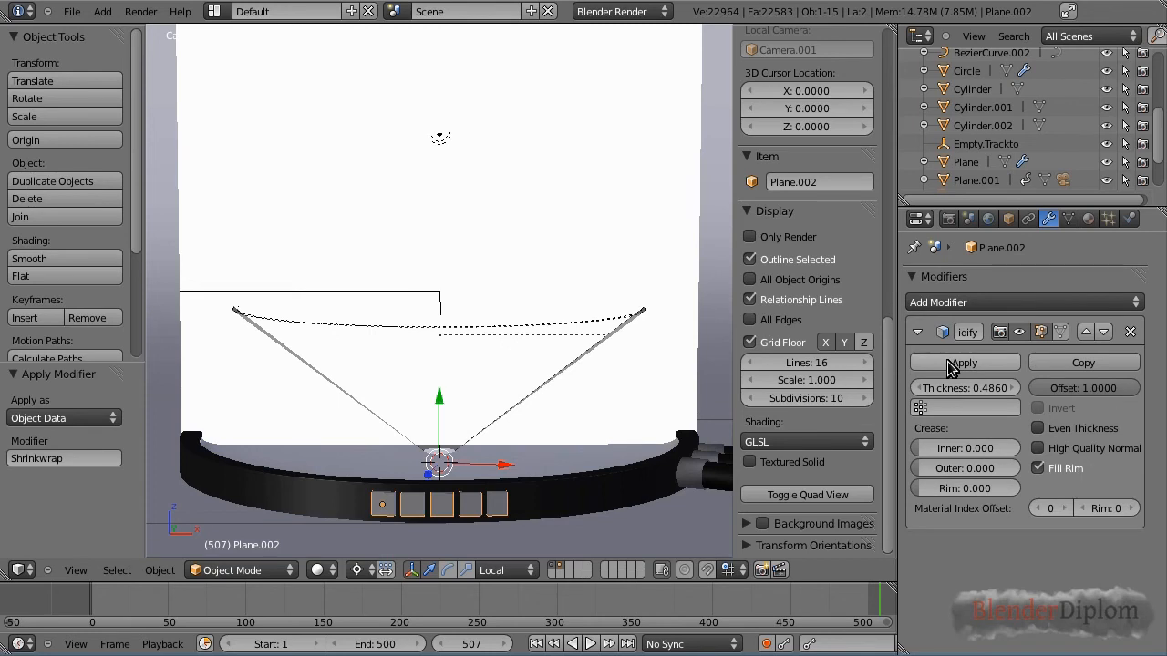
pyautogui.click(951, 365)
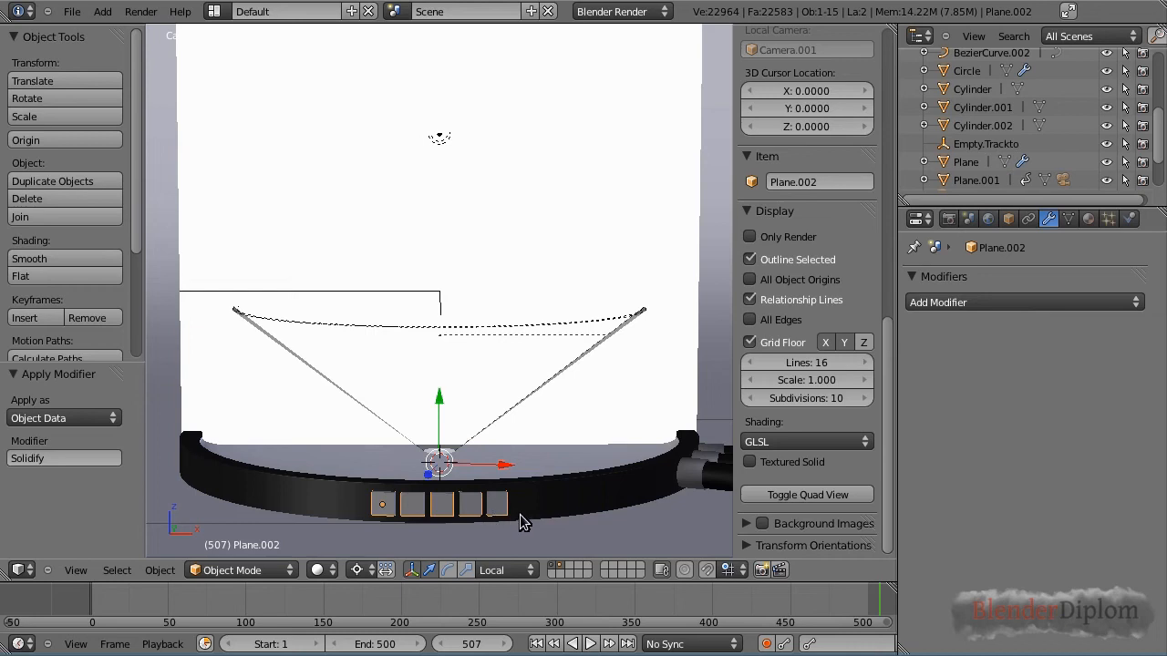
# Select the whole middle square in Edit Mode and create a first new material for the squares object.
pyautogui.scroll(4, 520, 520)
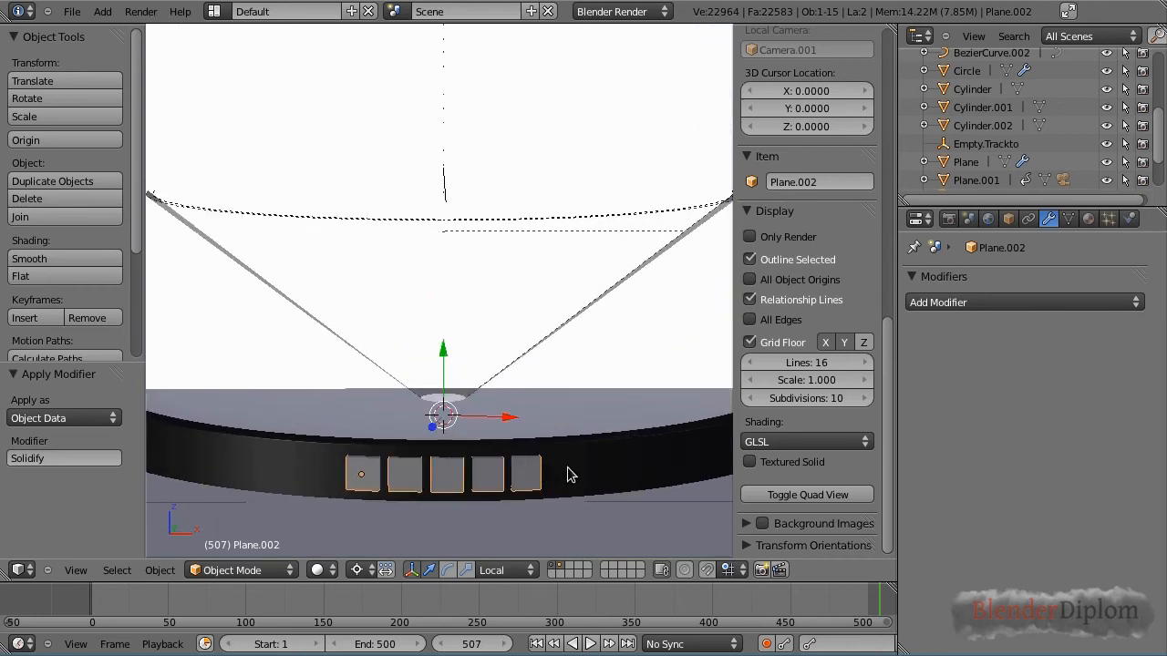
pyautogui.click(1089, 219)
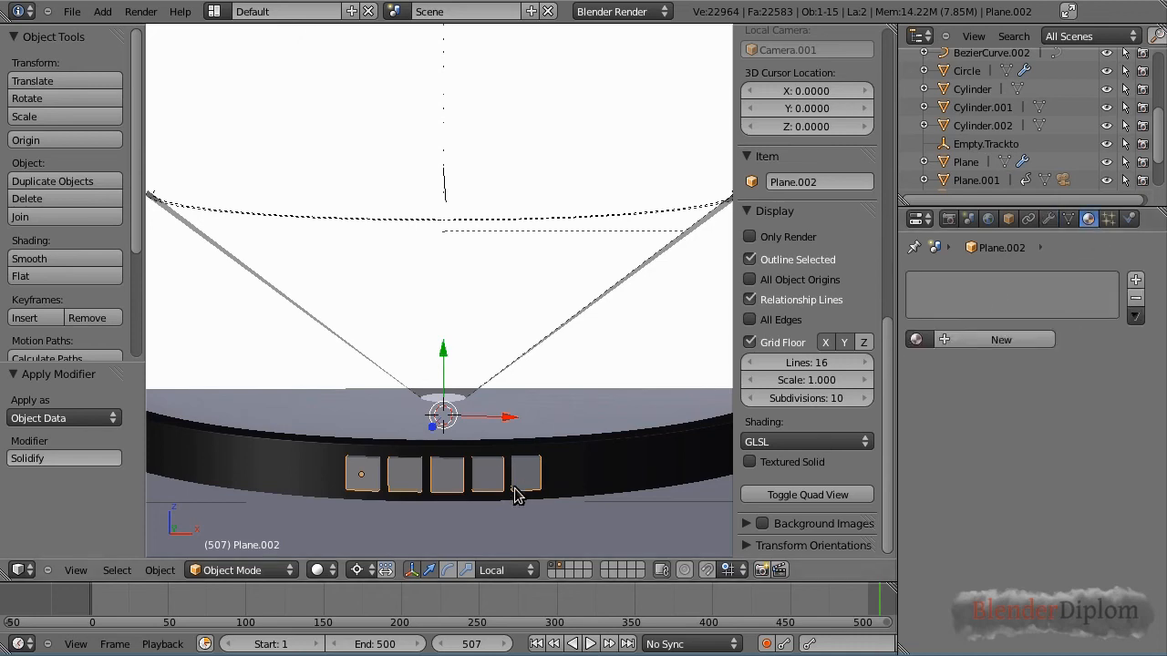
pyautogui.press('Tab')
pyautogui.press('a')
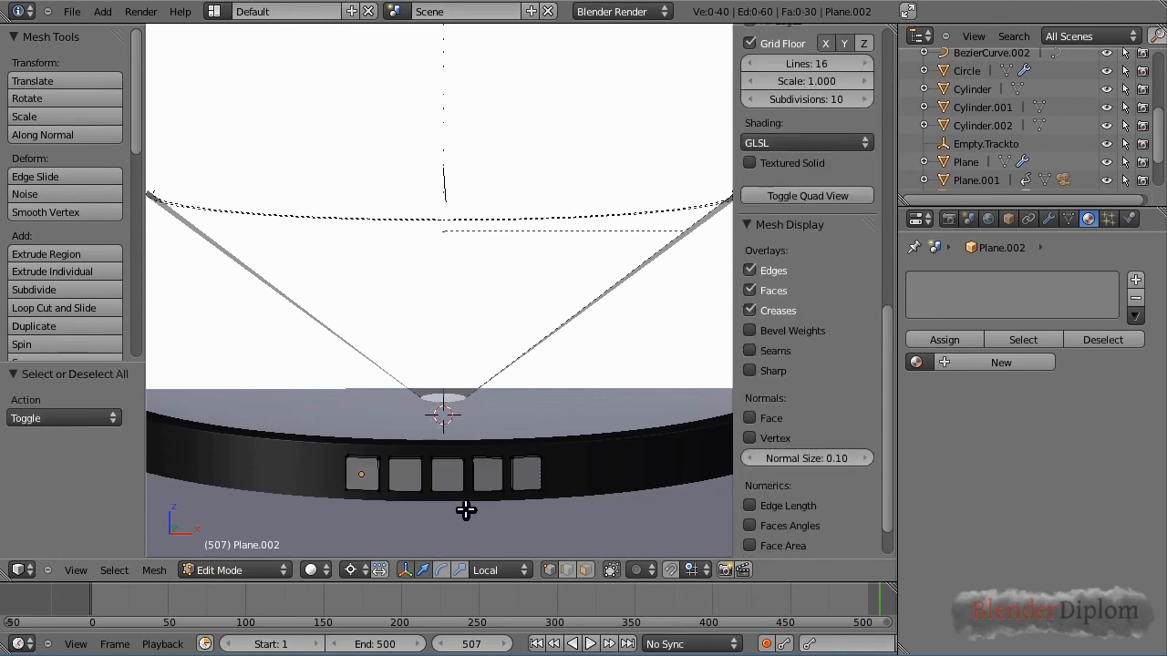
pyautogui.moveTo(465, 507)
pyautogui.keyDown('ctrl'); pyautogui.mouseDown()
pyautogui.moveTo(459, 450)
pyautogui.moveTo(432, 466)
pyautogui.moveTo(425, 495)
pyautogui.moveTo(453, 479)
pyautogui.mouseUp(); pyautogui.keyUp('ctrl')
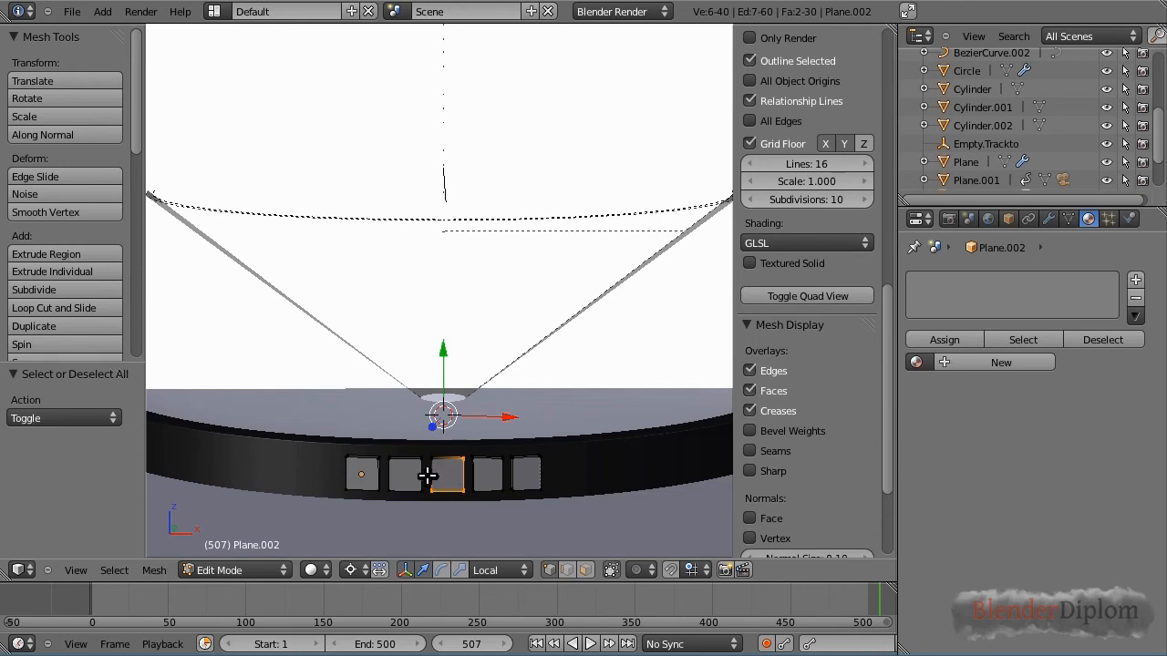
pyautogui.press('l')
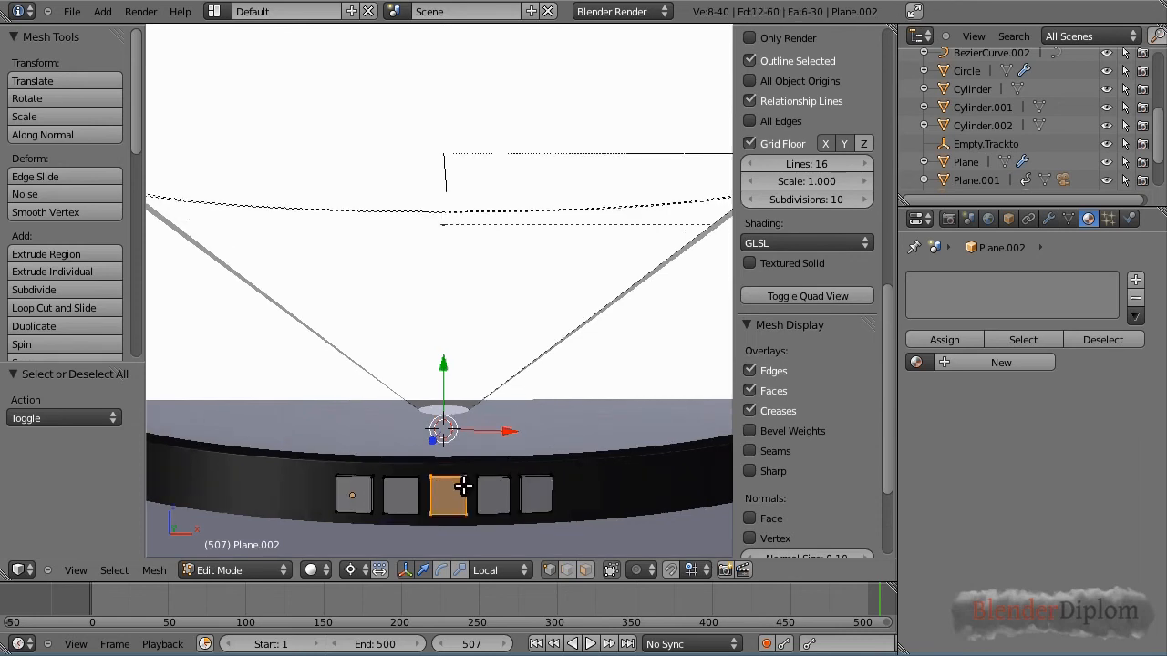
pyautogui.click(996, 363)
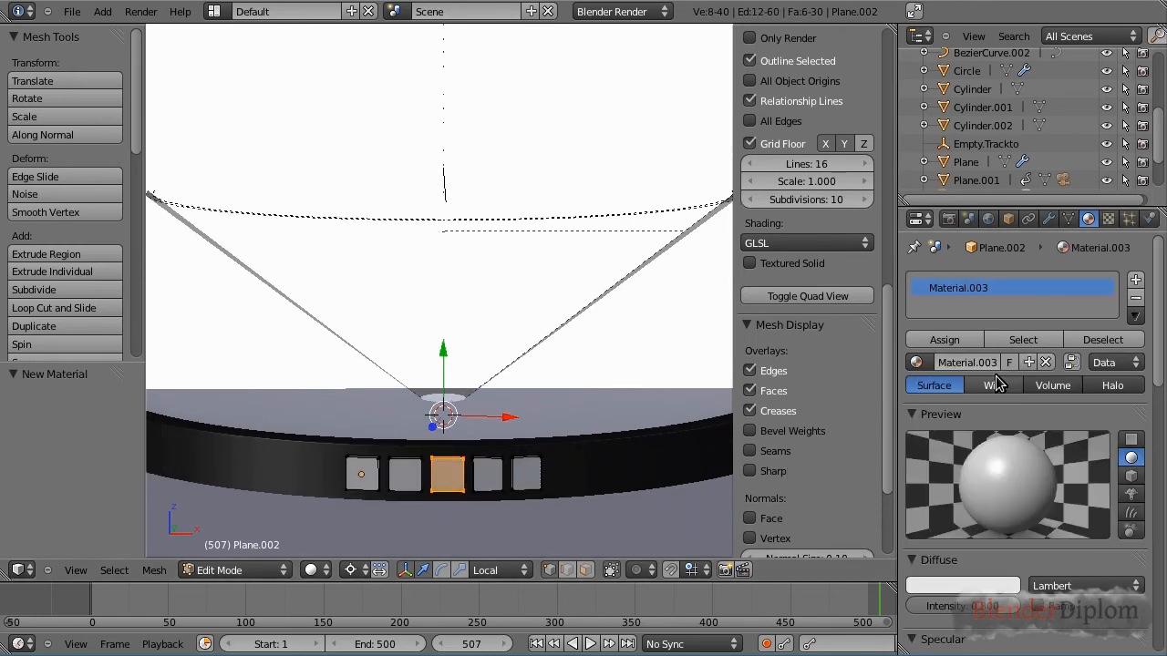
# Select the second and fourth squares and assign them a new material in a second slot.
pyautogui.press('a')
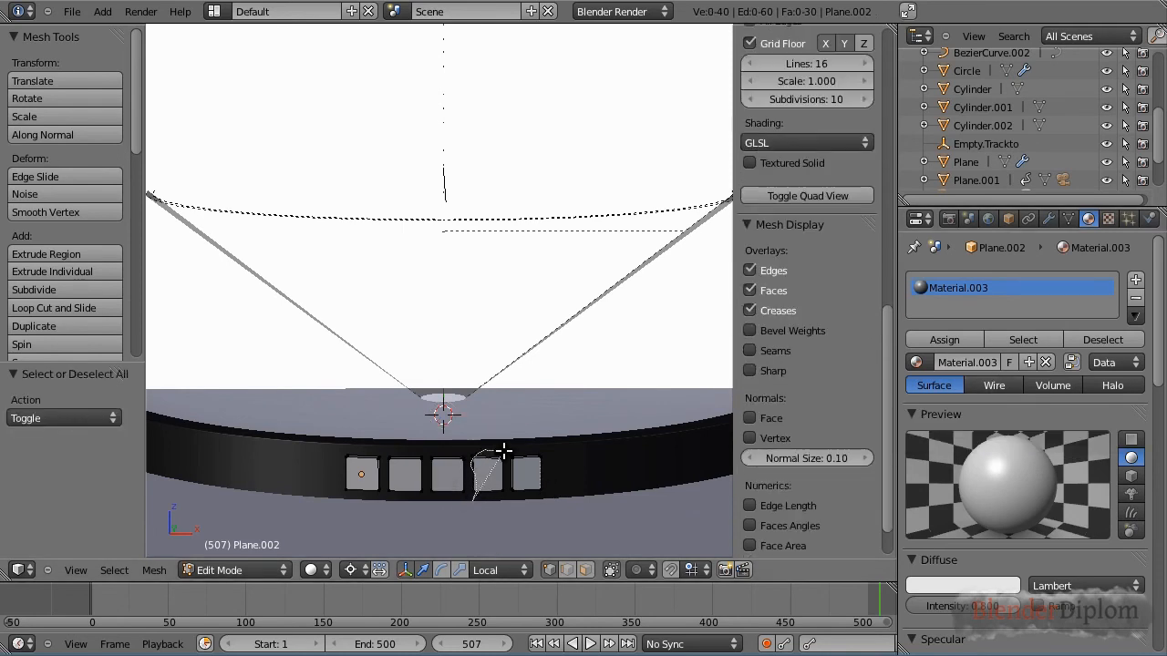
pyautogui.rightClick(496, 481)
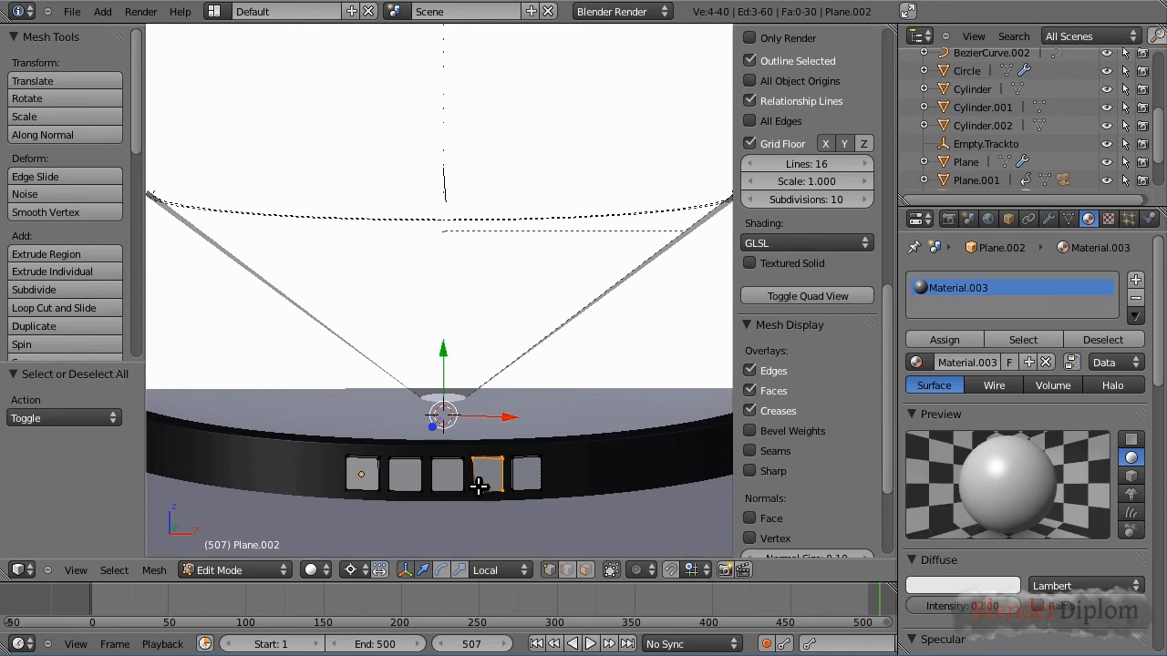
pyautogui.rightClick(477, 486)
pyautogui.moveTo(385, 500)
pyautogui.keyDown('ctrl'); pyautogui.mouseDown()
pyautogui.moveTo(388, 459)
pyautogui.moveTo(418, 460)
pyautogui.moveTo(424, 503)
pyautogui.mouseUp(); pyautogui.keyUp('ctrl')
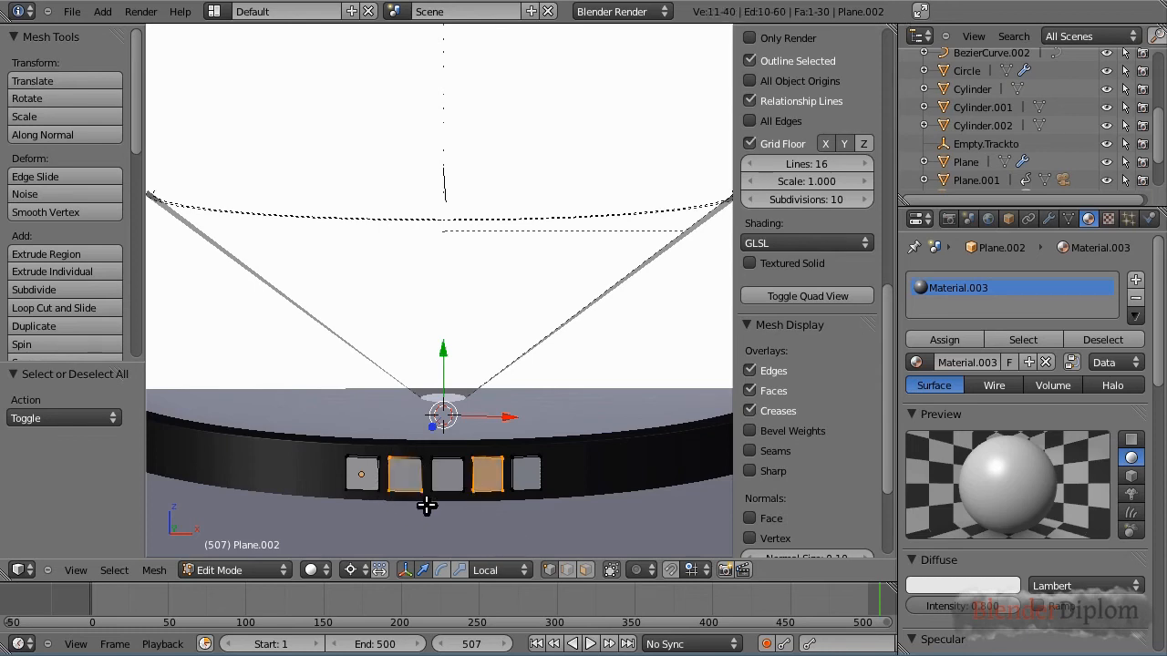
pyautogui.keyDown('ctrl'); pyautogui.moveTo(422, 452); pyautogui.dragTo(425, 472); pyautogui.keyUp('ctrl')
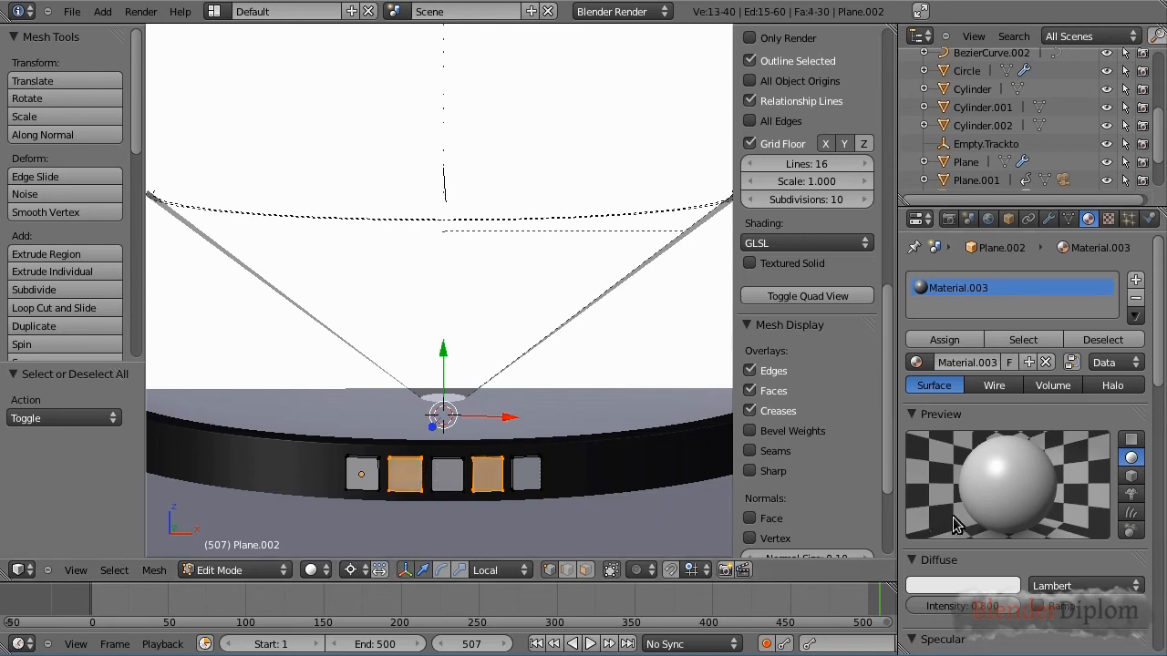
pyautogui.click(1135, 280)
pyautogui.click(973, 362)
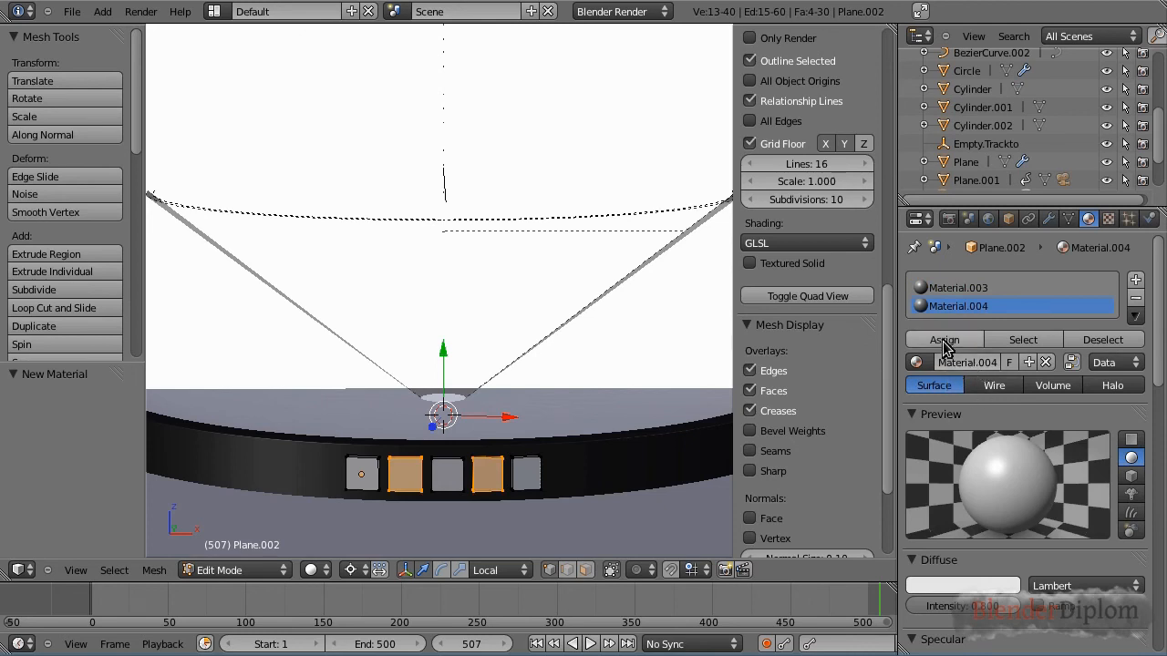
pyautogui.click(944, 341)
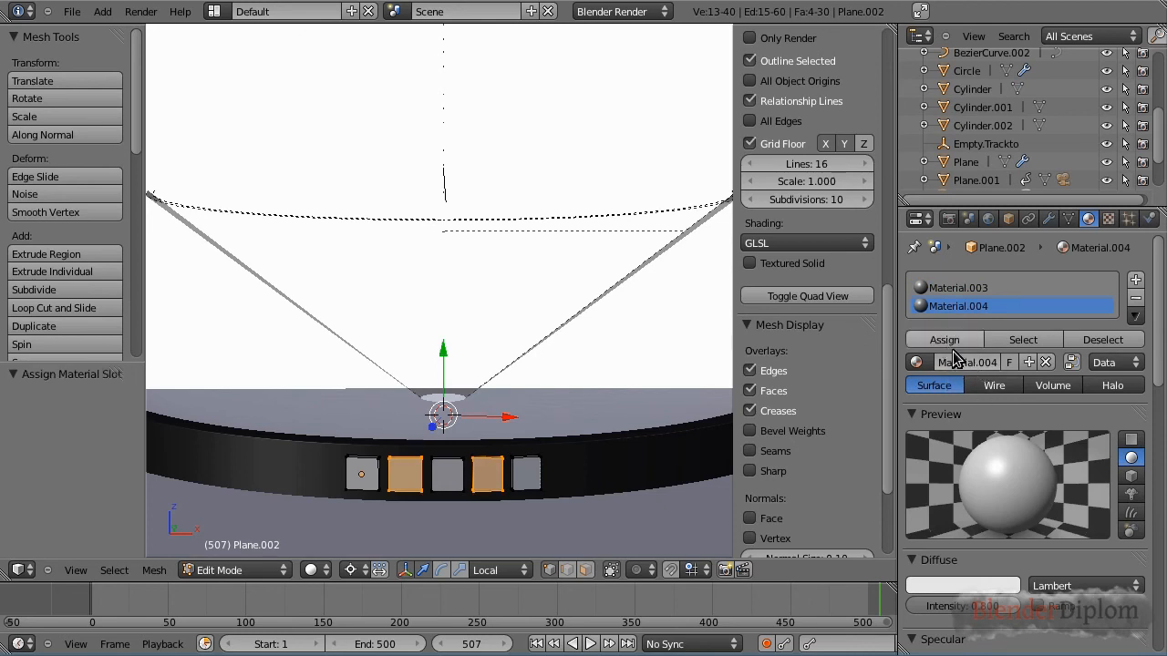
# Set the second material's diffuse colour to a pale pink and deselect the squares.
pyautogui.click(984, 584)
pyautogui.click(924, 423)
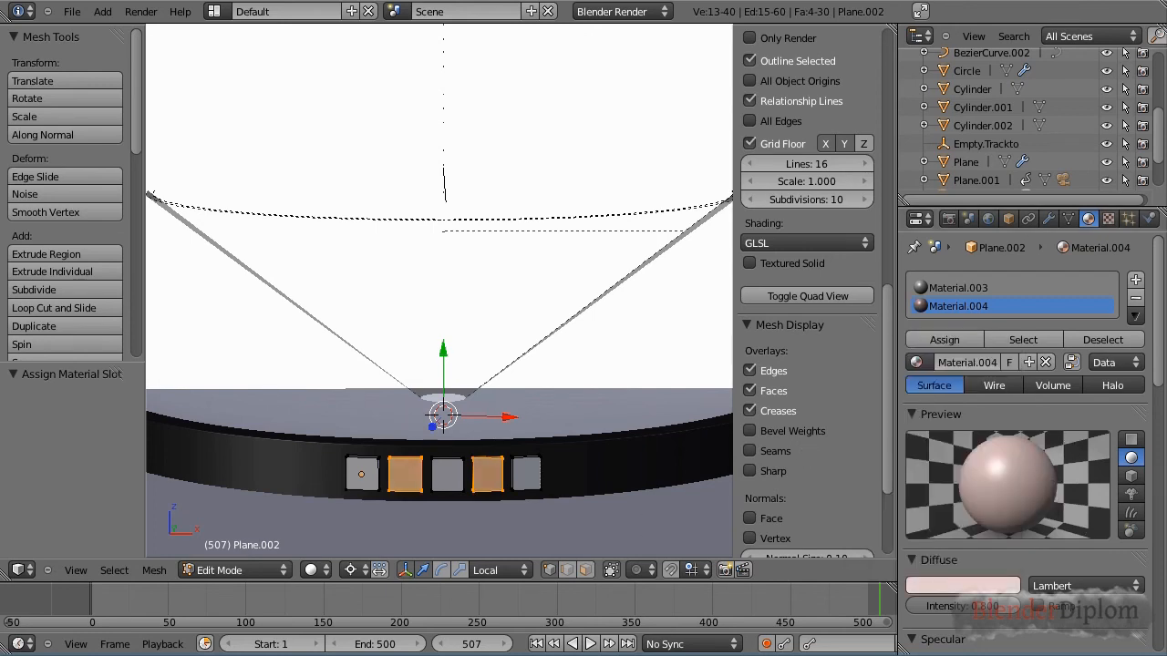
pyautogui.press('a')
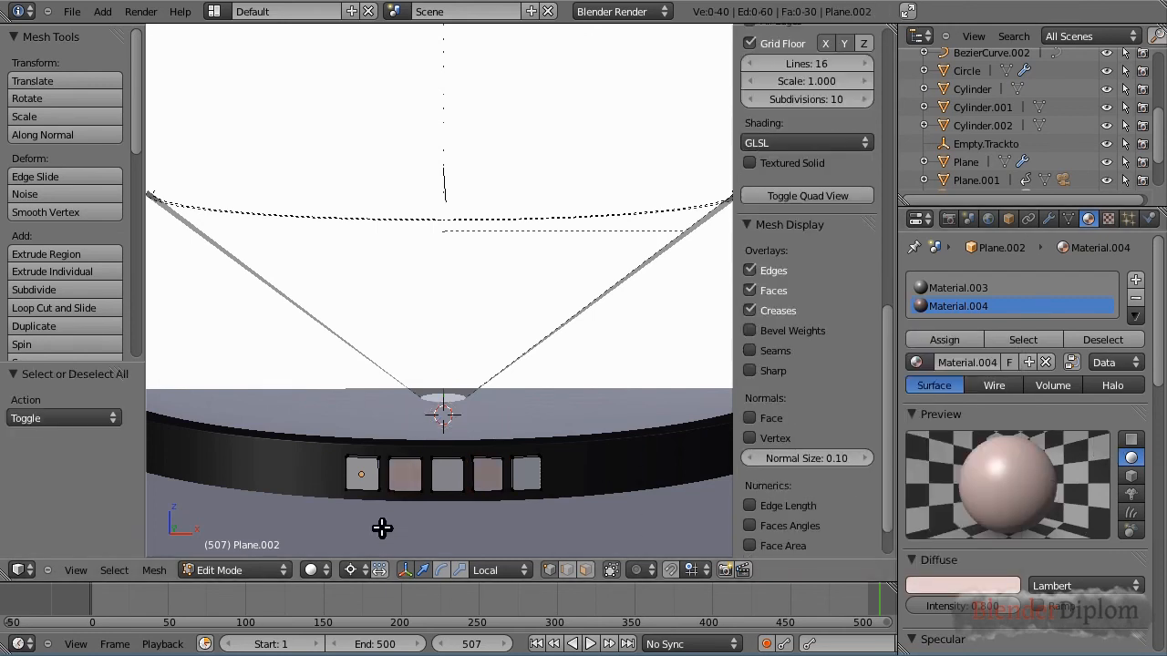
# Rename the pink material as 2bd and the first material as 1st.
pyautogui.click(971, 362)
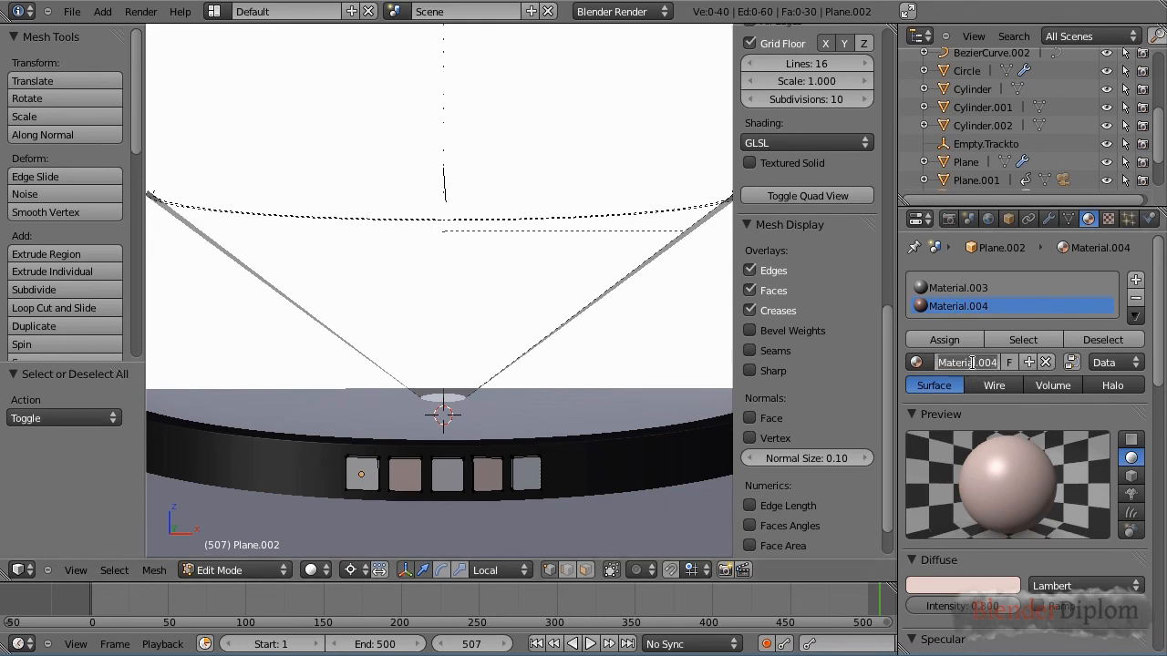
pyautogui.write('nbd')
pyautogui.press('Return')
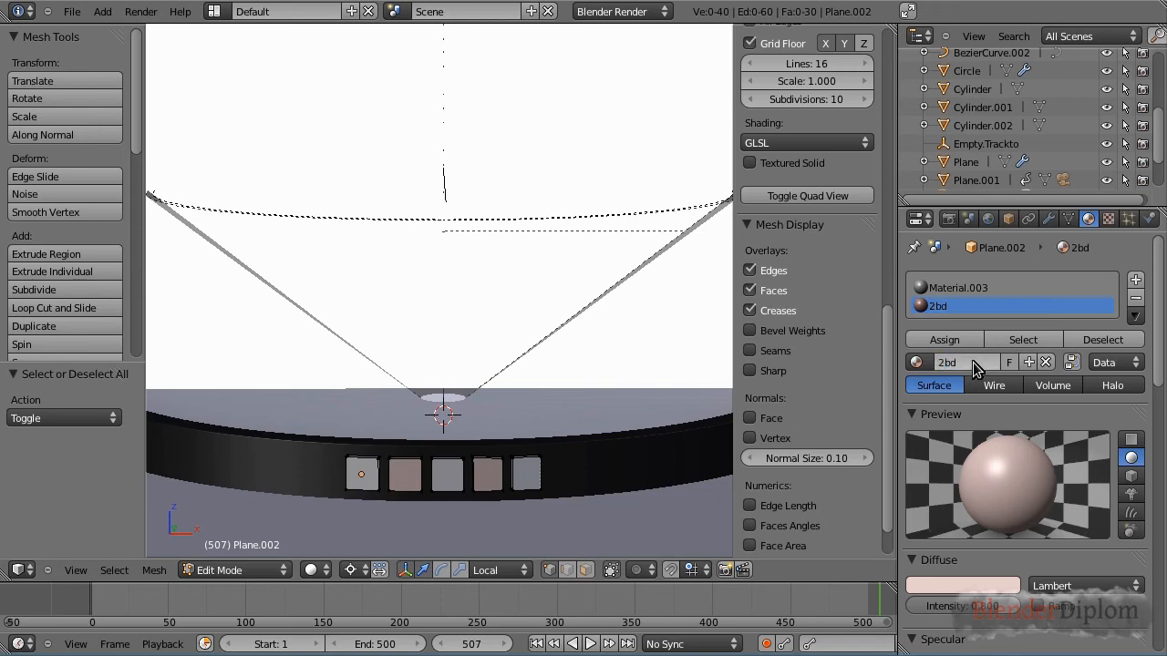
pyautogui.click(967, 288)
pyautogui.click(972, 361)
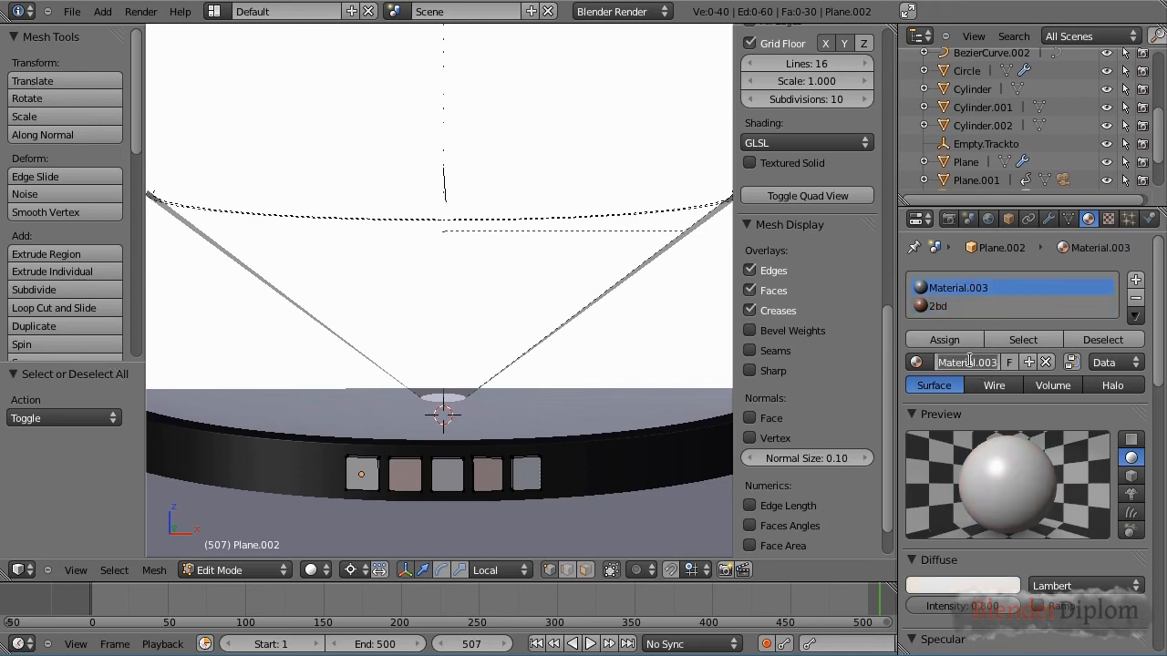
pyautogui.write('1st')
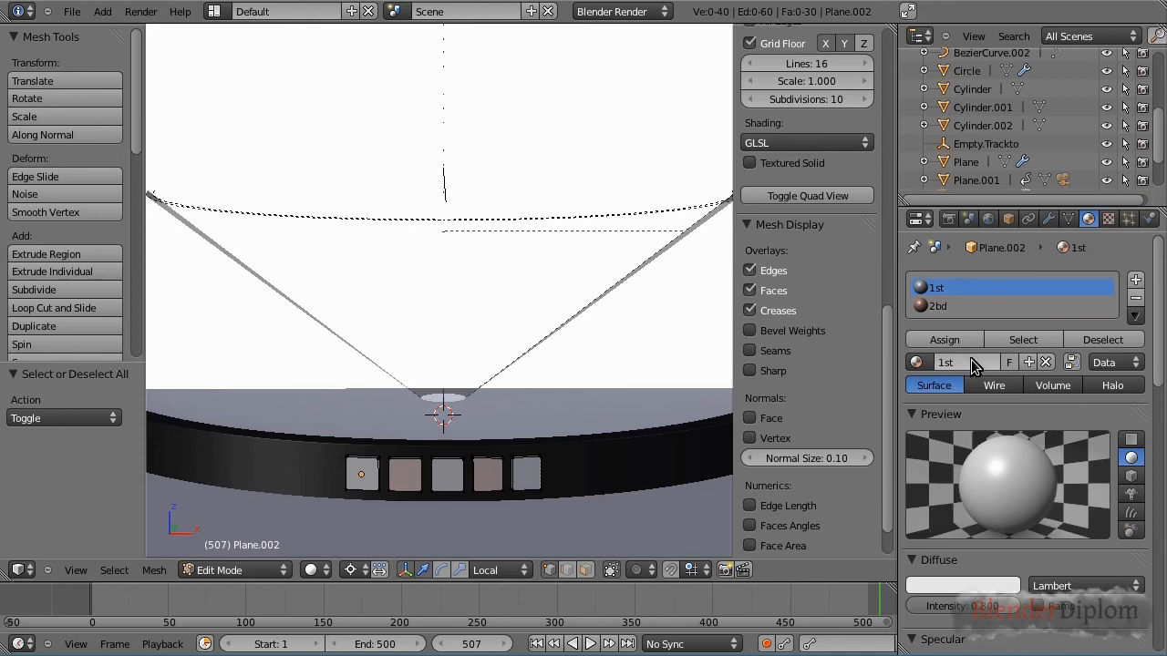
pyautogui.press('Return')
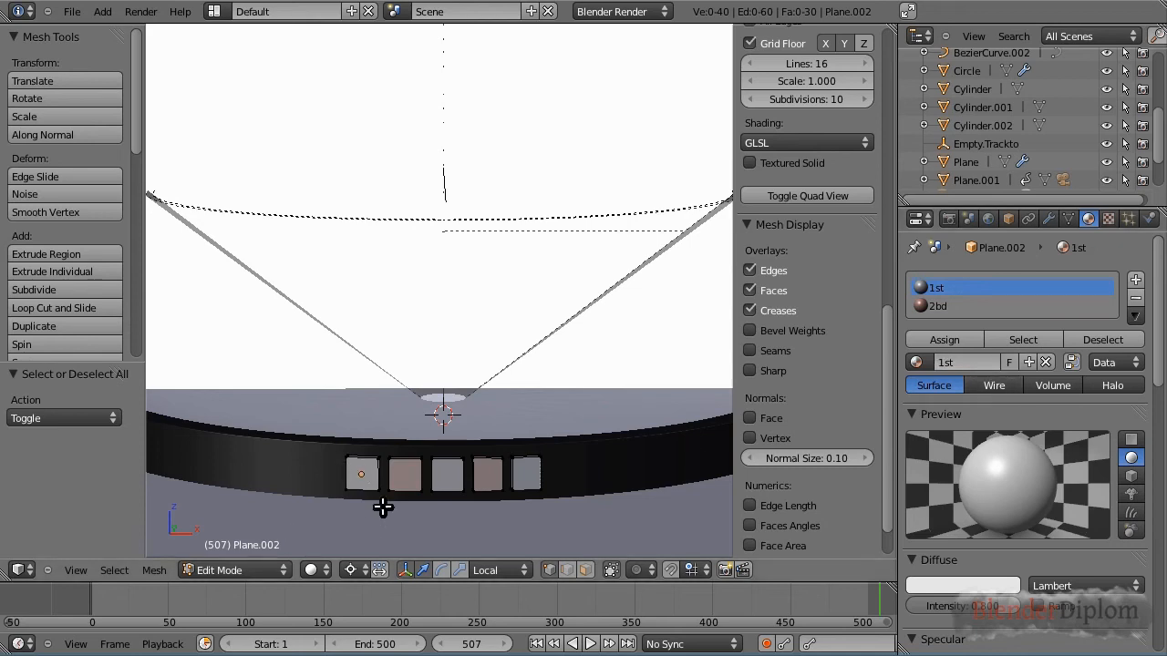
# Select the two outermost squares and add a third slot with a new material named 3rd.
pyautogui.moveTo(382, 505)
pyautogui.keyDown('ctrl'); pyautogui.mouseDown()
pyautogui.moveTo(364, 461)
pyautogui.moveTo(357, 516)
pyautogui.mouseUp(); pyautogui.keyUp('ctrl')
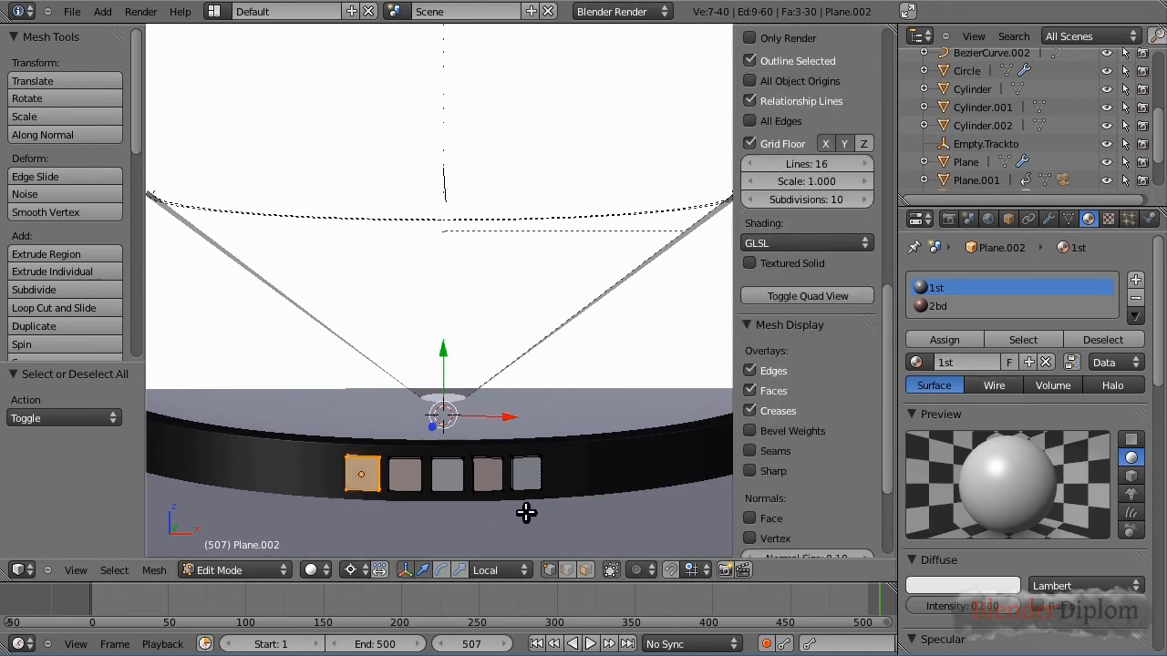
pyautogui.moveTo(523, 513)
pyautogui.keyDown('ctrl'); pyautogui.mouseDown()
pyautogui.moveTo(508, 469)
pyautogui.moveTo(547, 450)
pyautogui.moveTo(555, 489)
pyautogui.mouseUp(); pyautogui.keyUp('ctrl')
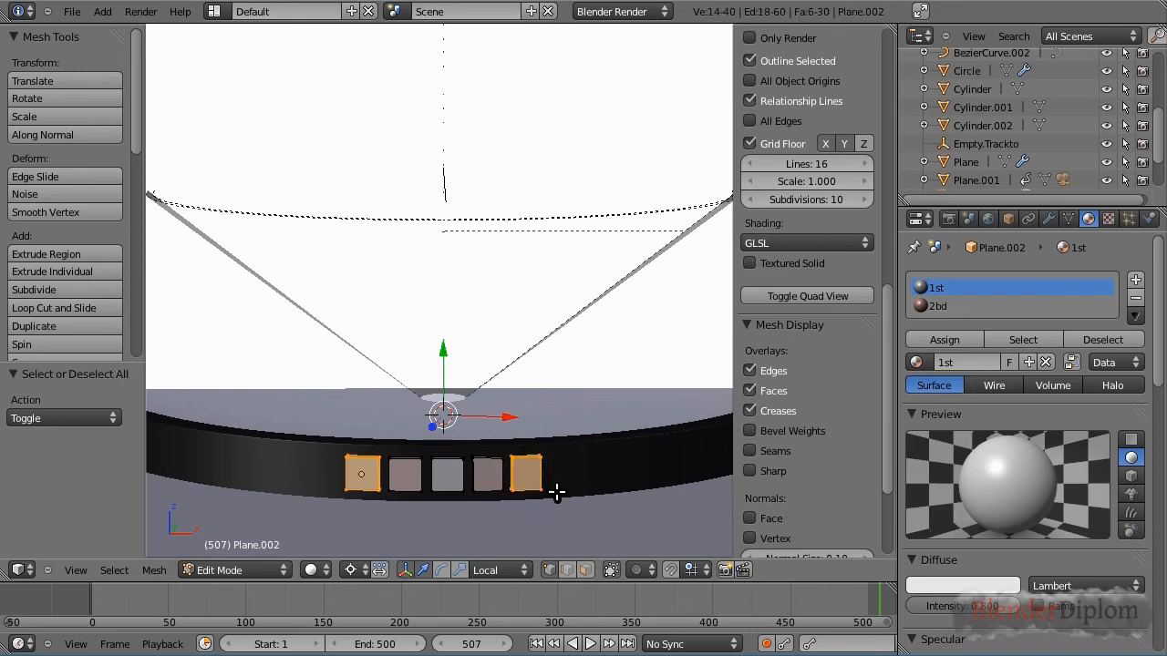
pyautogui.click(1134, 280)
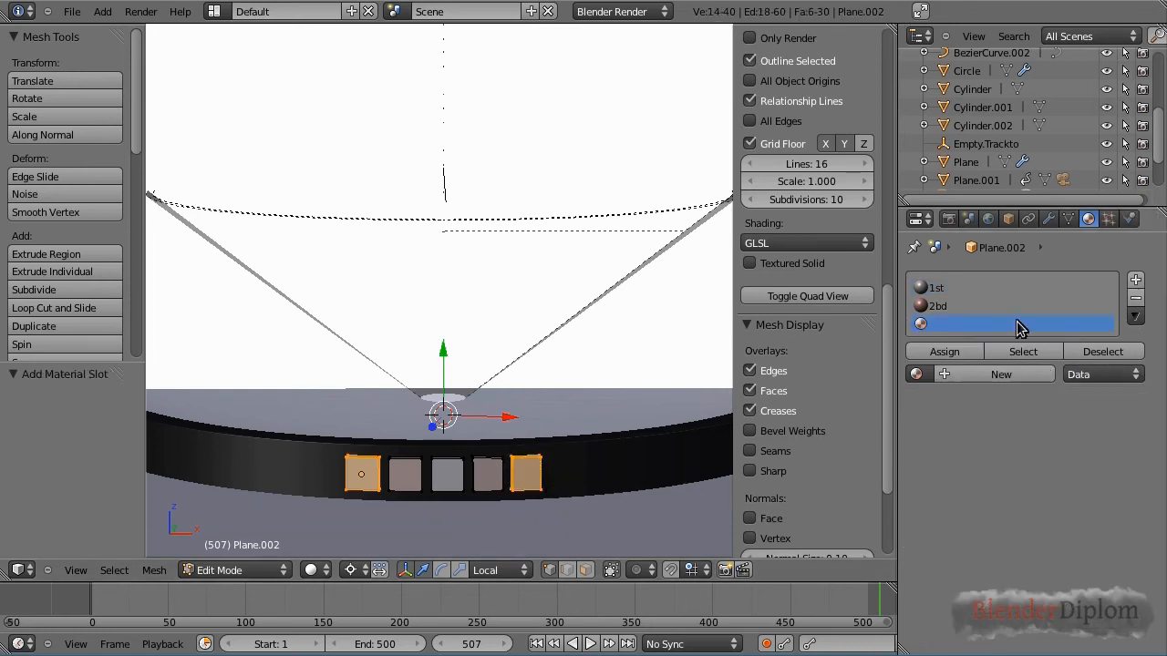
pyautogui.click(980, 377)
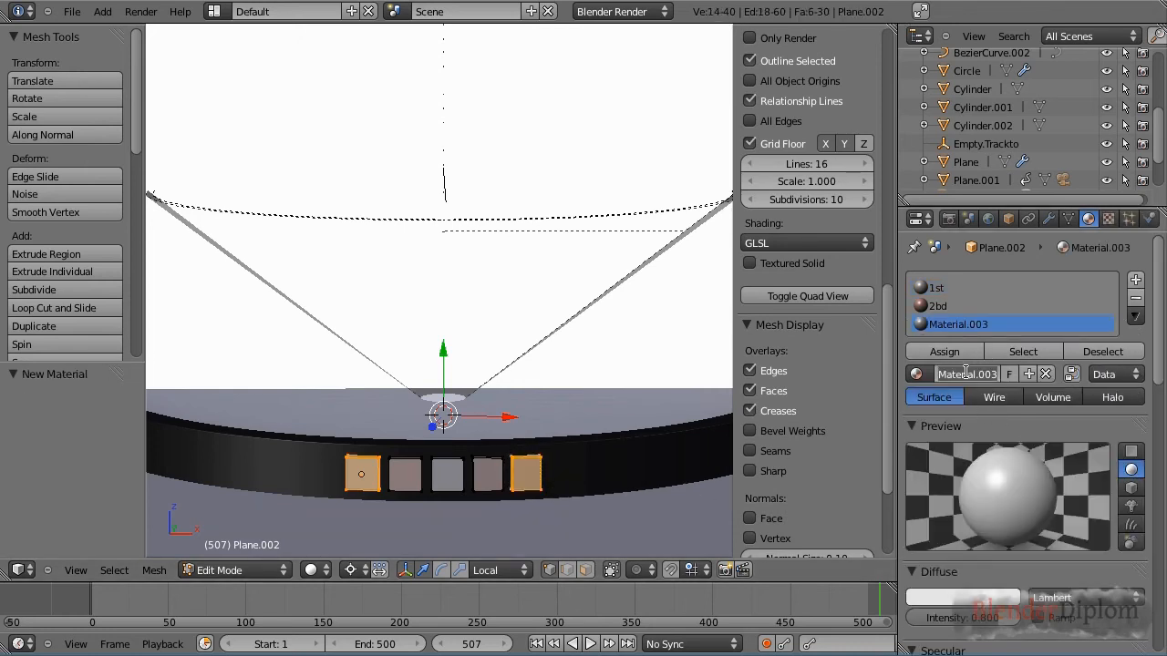
pyautogui.doubleClick(965, 371)
pyautogui.write('3rd')
pyautogui.press('Return')
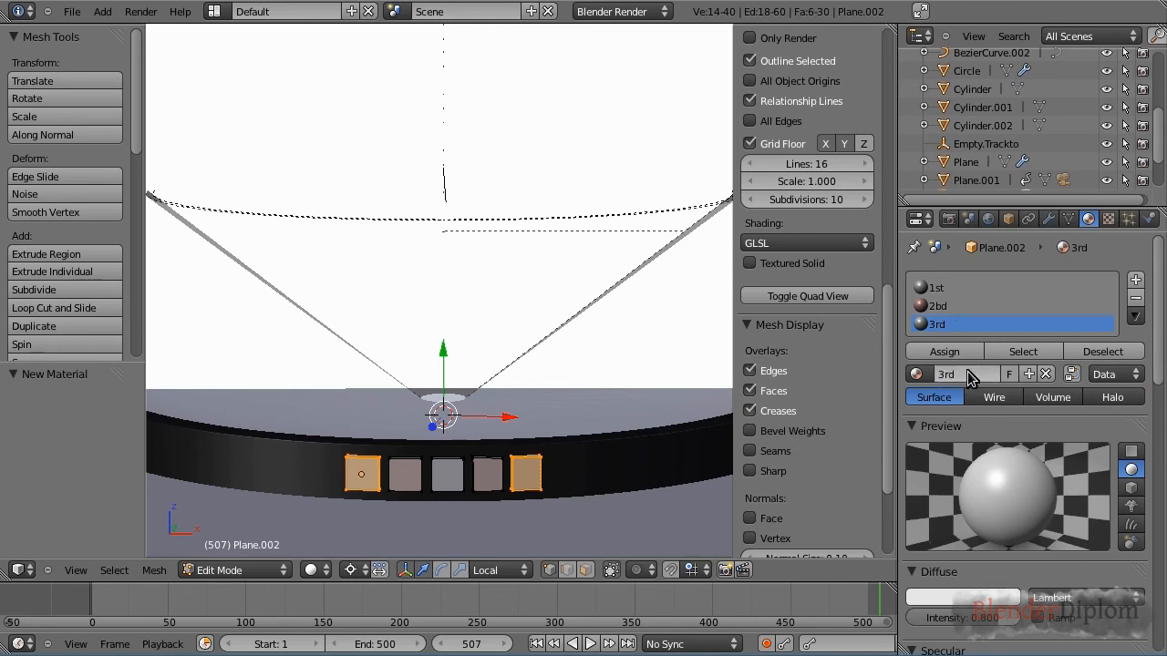
# Set the 3rd material's diffuse colour to a pale green and assign it to the two outermost squares.
pyautogui.click(962, 593)
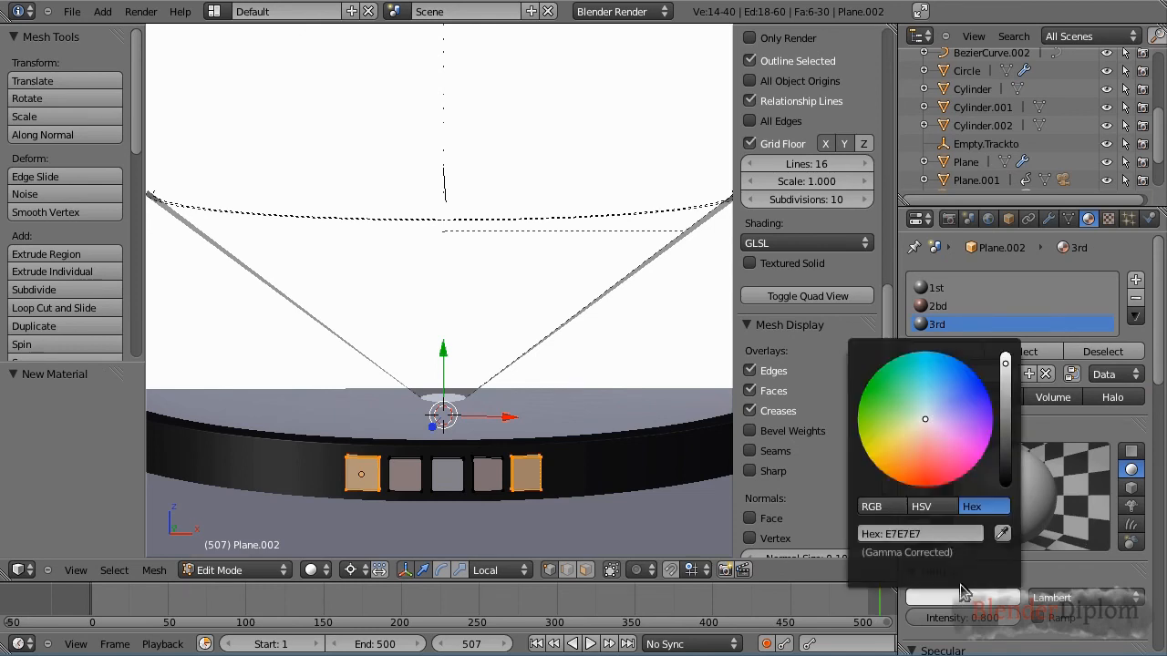
pyautogui.click(909, 407)
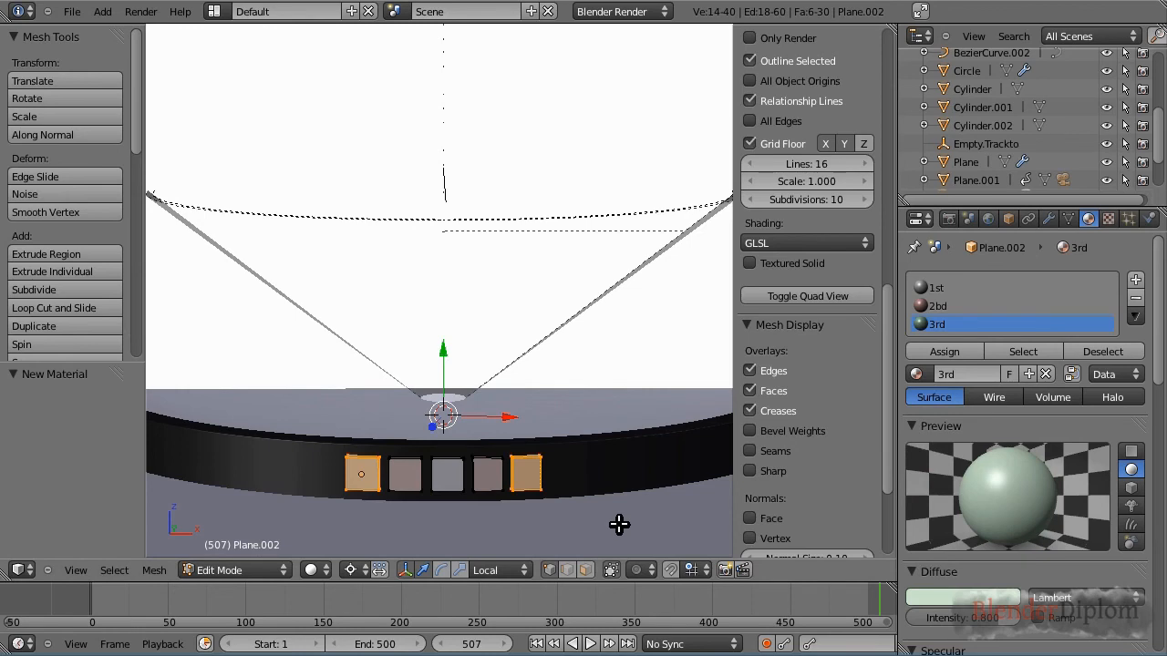
pyautogui.press('Tab')
pyautogui.scroll(1, 602, 518)
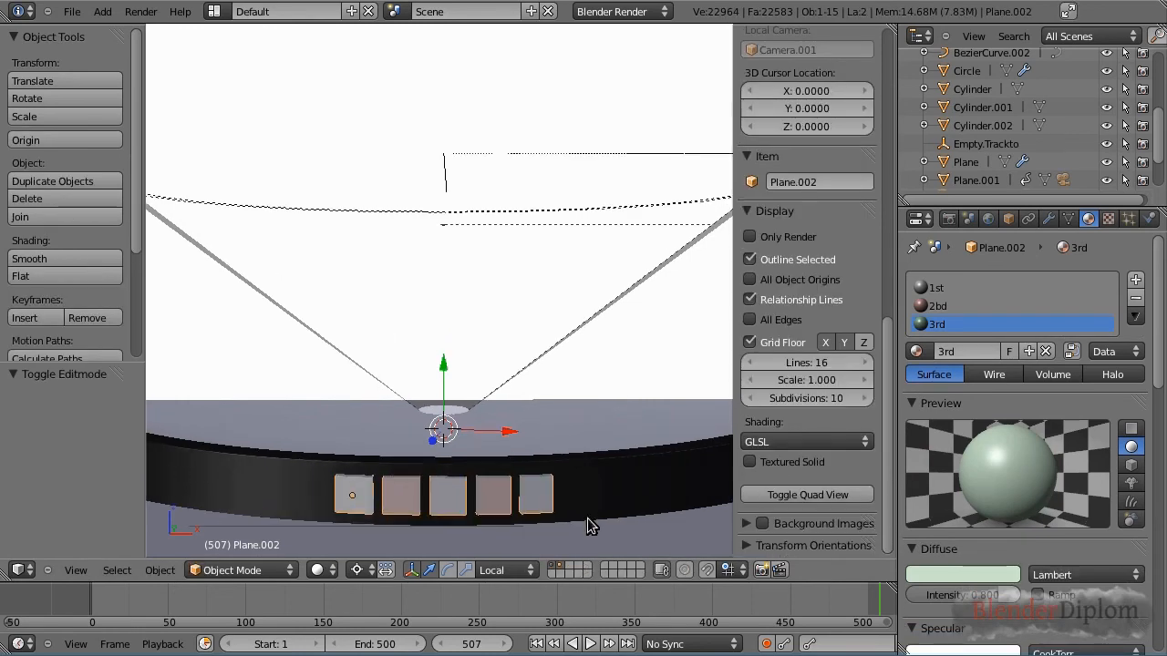
pyautogui.press('Tab')
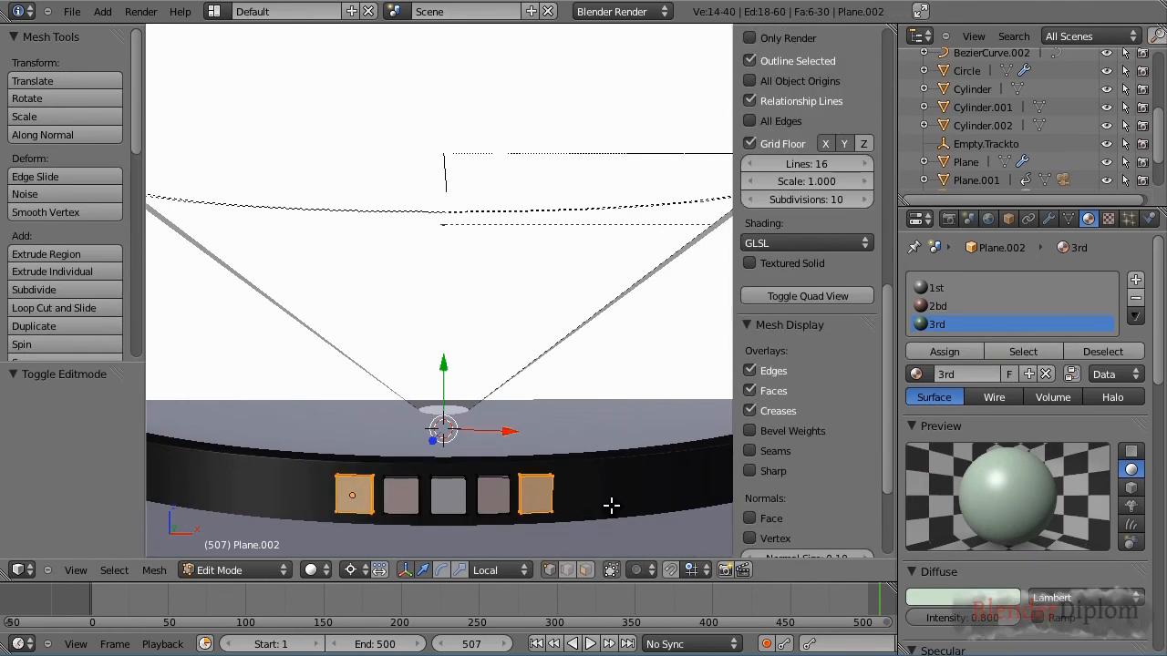
pyautogui.click(945, 352)
pyautogui.press('Tab')
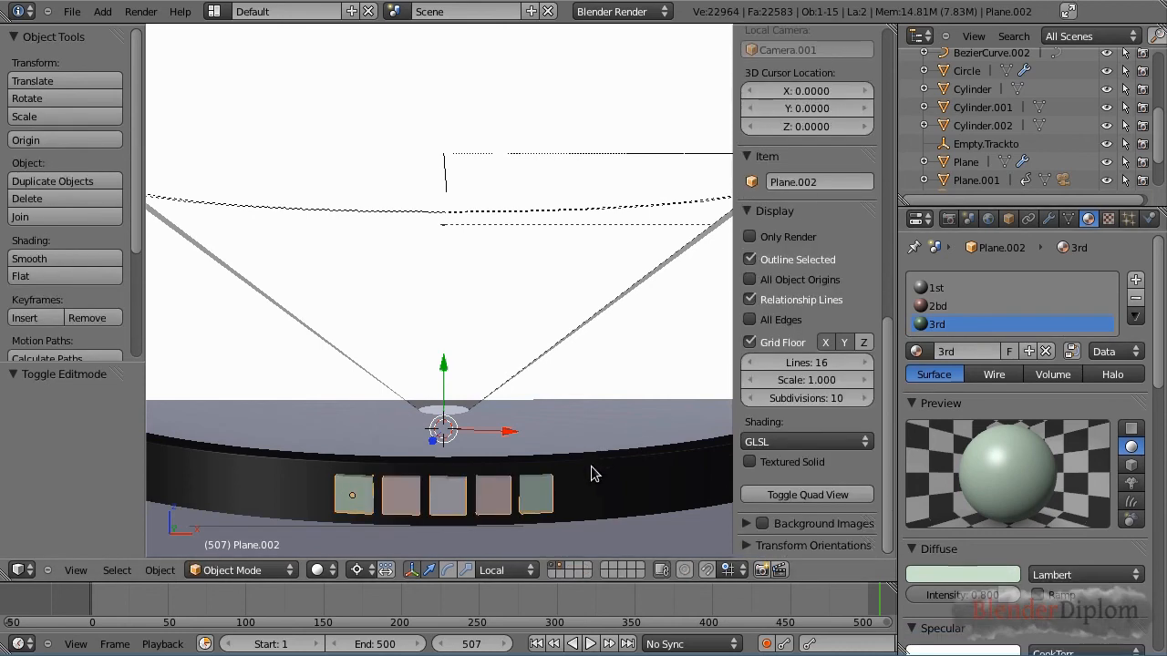
# Set the 1st material's diffuse colour to the light blue sampled from the hologram's face in the last render.
pyautogui.scroll(-3, 590, 478)
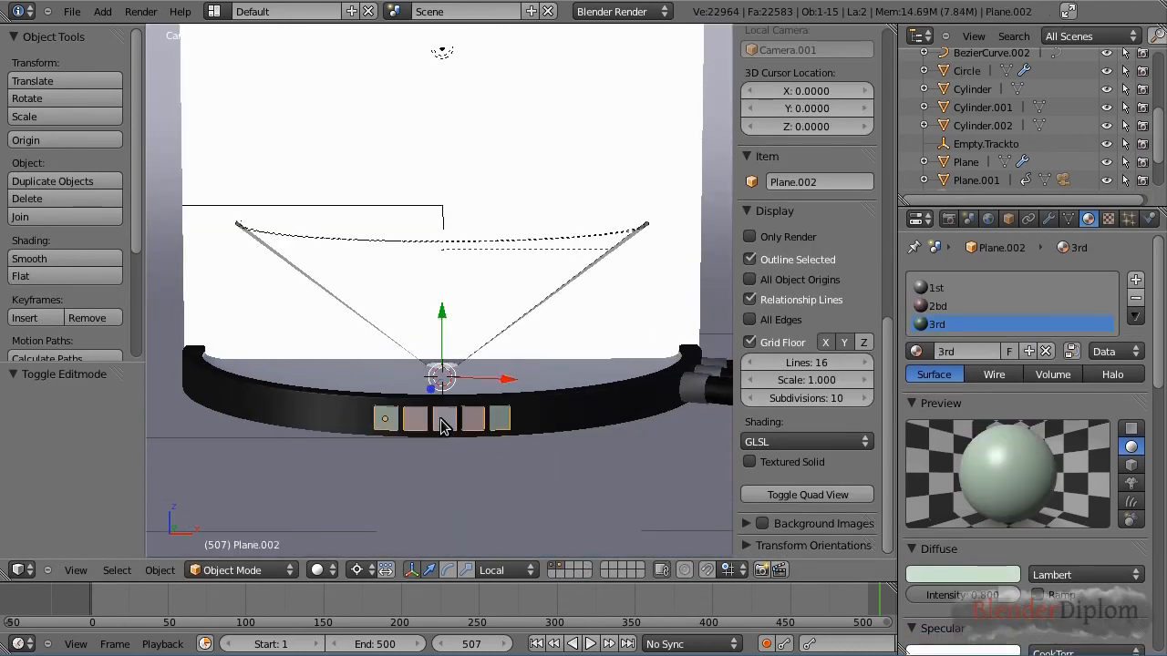
pyautogui.click(932, 290)
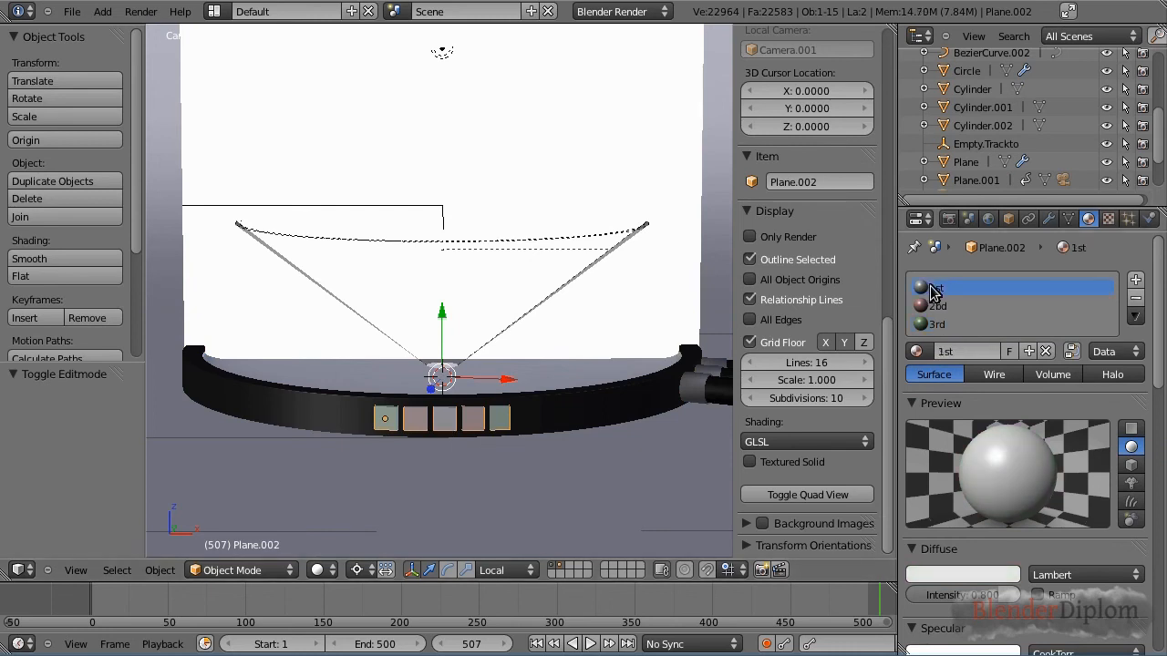
pyautogui.press('F12')
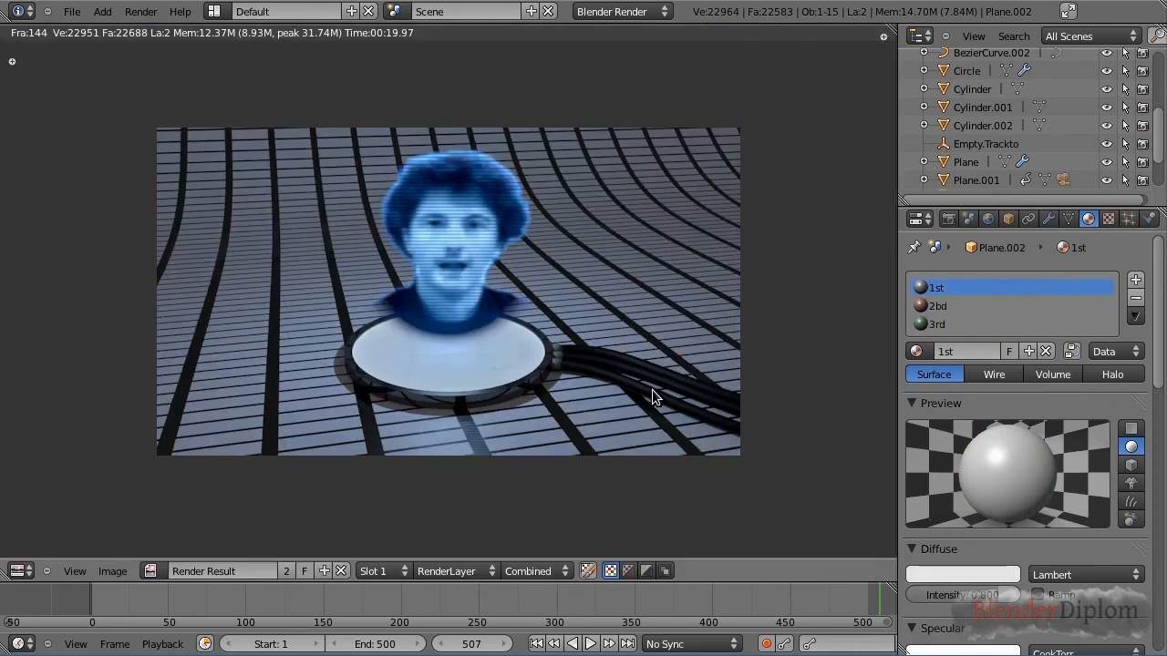
pyautogui.click(984, 576)
pyautogui.click(1002, 512)
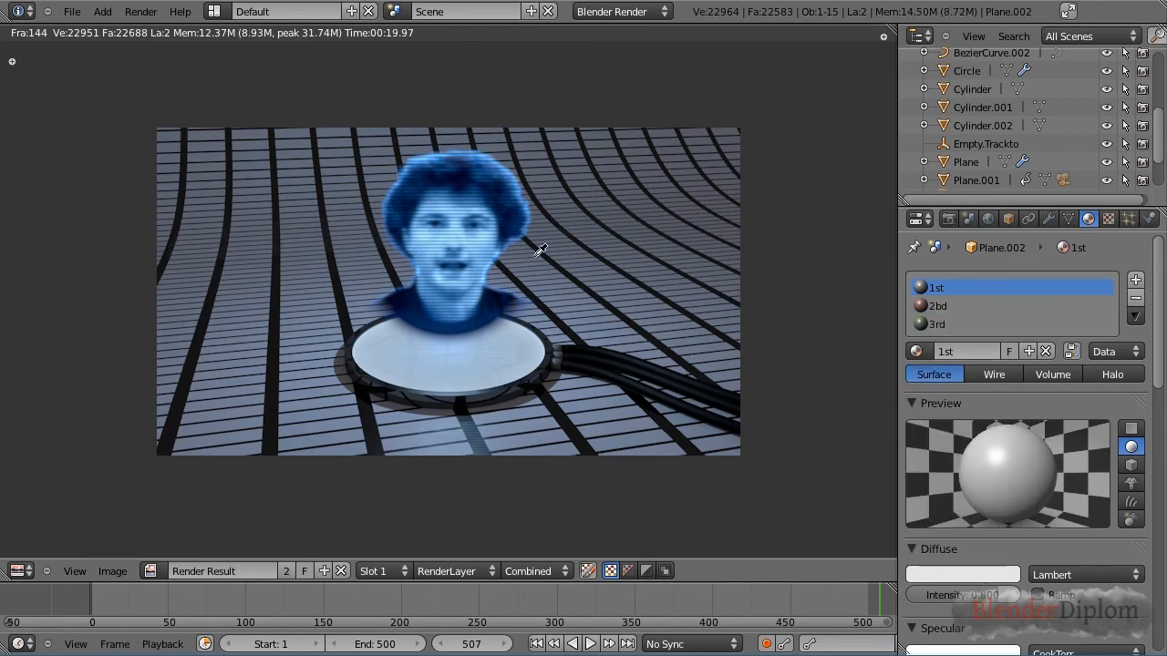
pyautogui.click(486, 252)
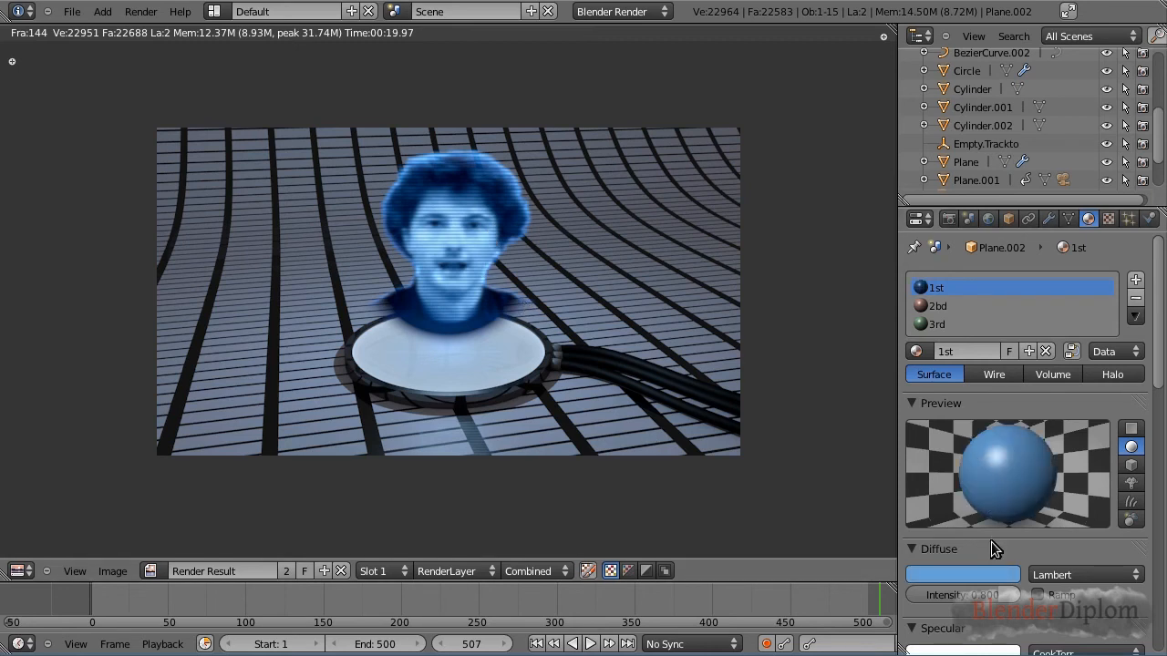
# Copy the 1st material's diffuse hex value 6FA5D3 and apply it as the 2bd material's diffuse colour.
pyautogui.scroll(-4, 990, 542)
pyautogui.scroll(3, 1046, 331)
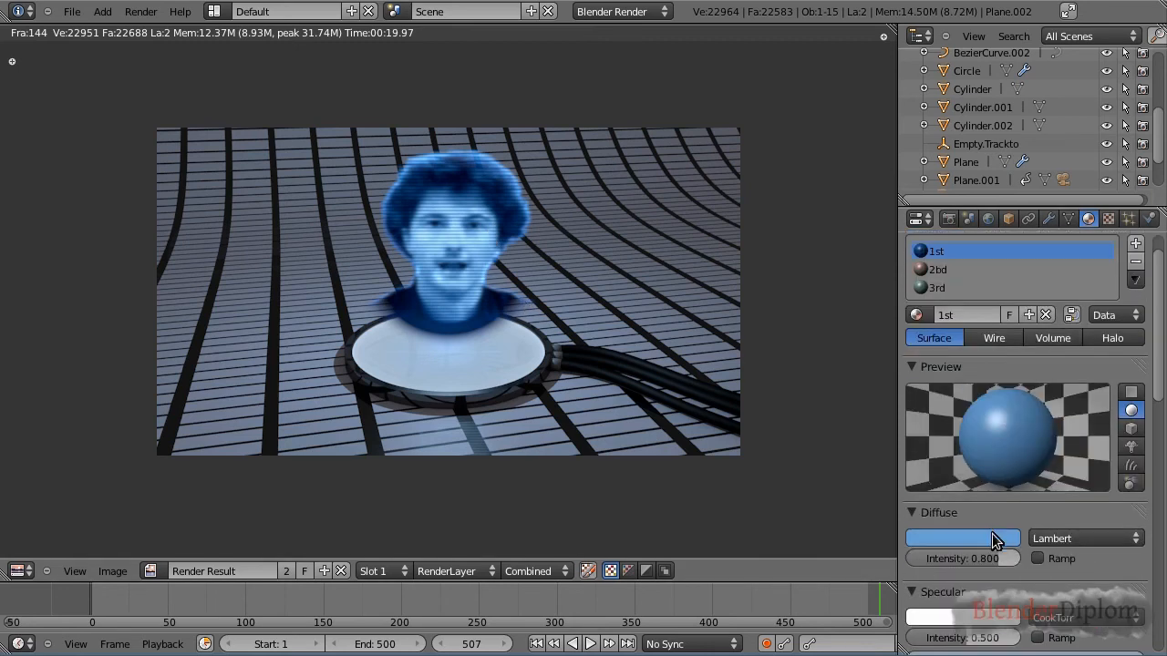
pyautogui.click(980, 537)
pyautogui.click(938, 475)
pyautogui.hotkey('ctrl', 'c')
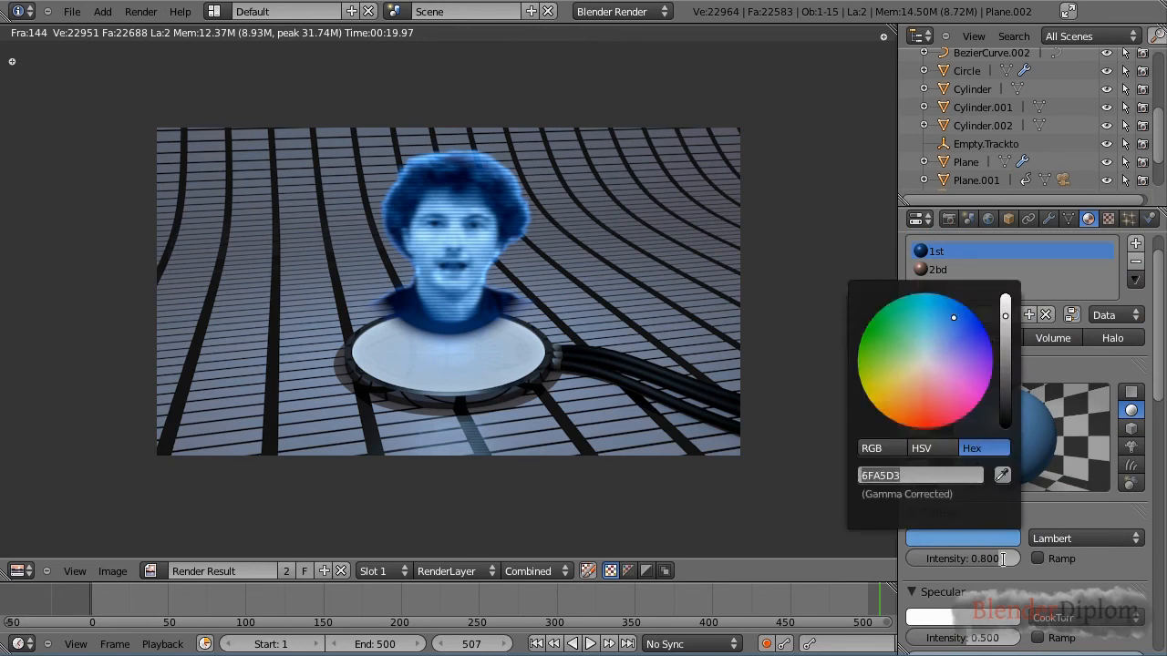
pyautogui.press('Return')
pyautogui.scroll(2, 1003, 364)
pyautogui.click(953, 308)
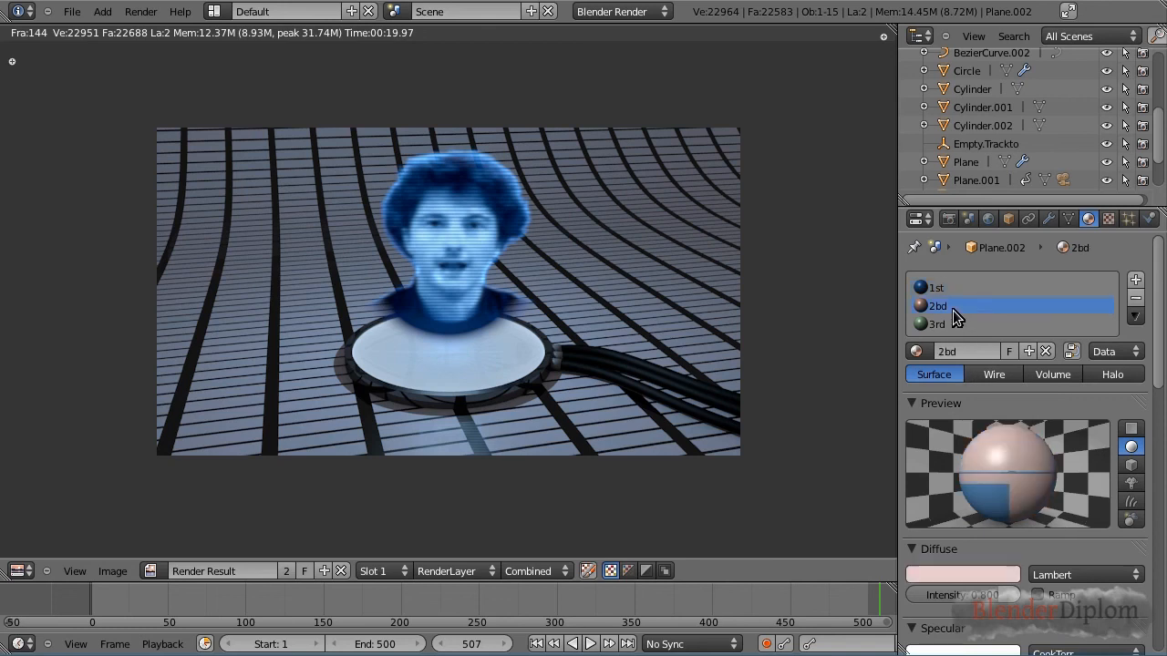
pyautogui.click(952, 574)
pyautogui.click(927, 512)
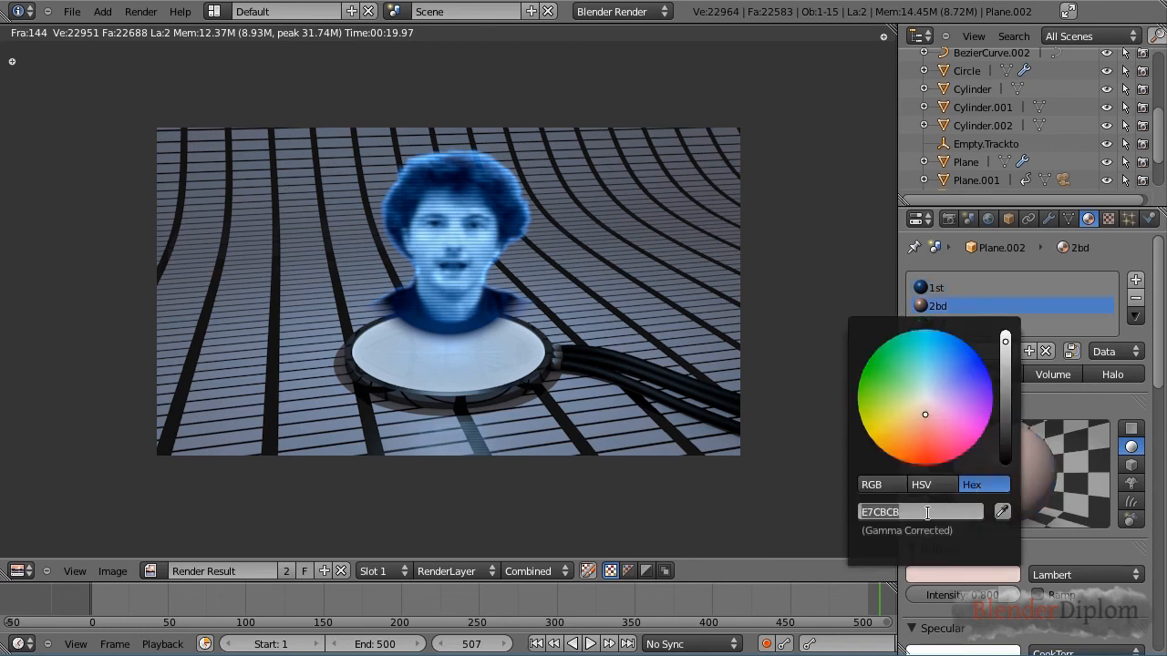
pyautogui.hotkey('ctrl', 'v')
pyautogui.press('Return')
# Apply the copied hex value 6FA5D3 as the 3rd material's diffuse colour.
pyautogui.click(994, 324)
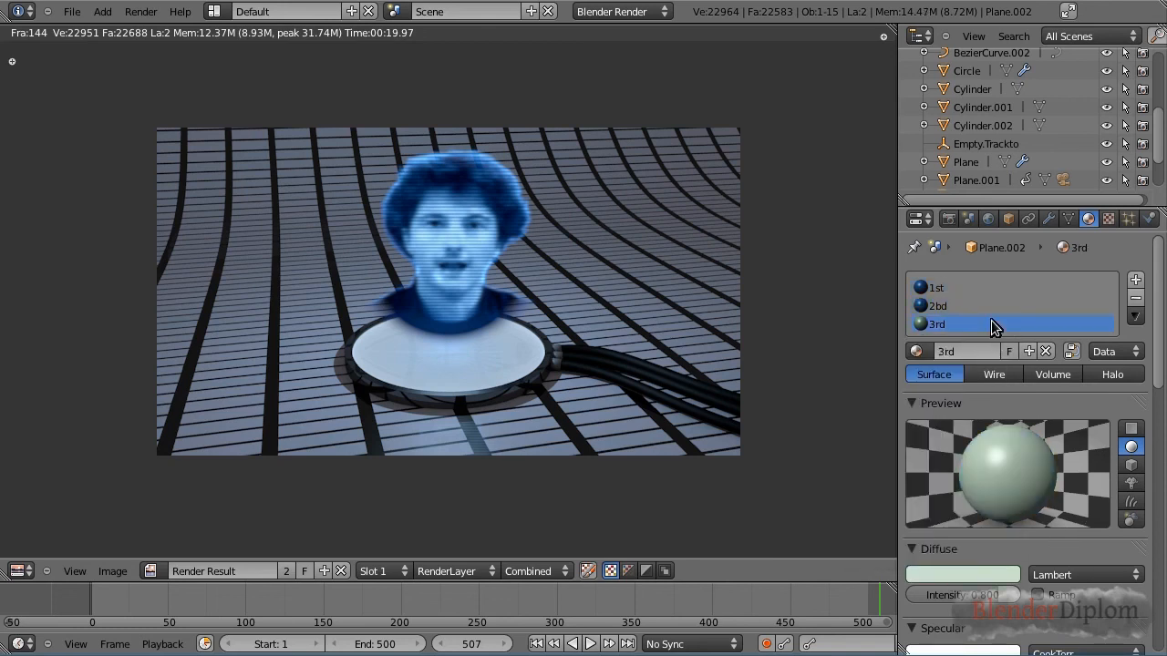
pyautogui.click(975, 574)
pyautogui.click(933, 512)
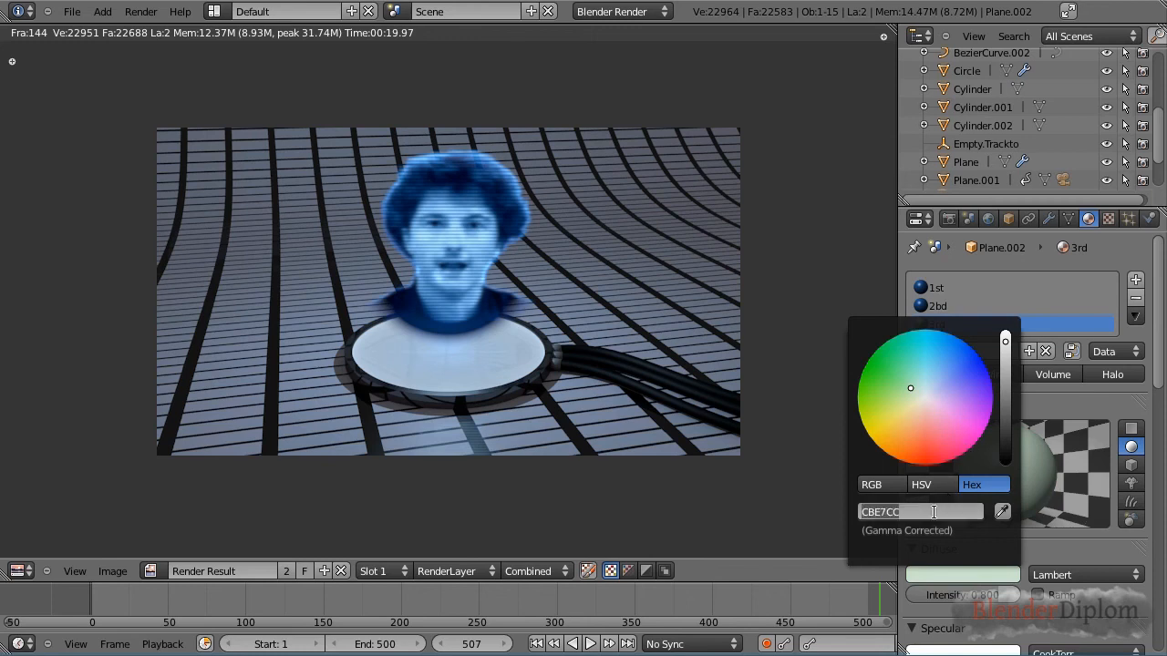
pyautogui.hotkey('ctrl', 'v')
pyautogui.press('Return')
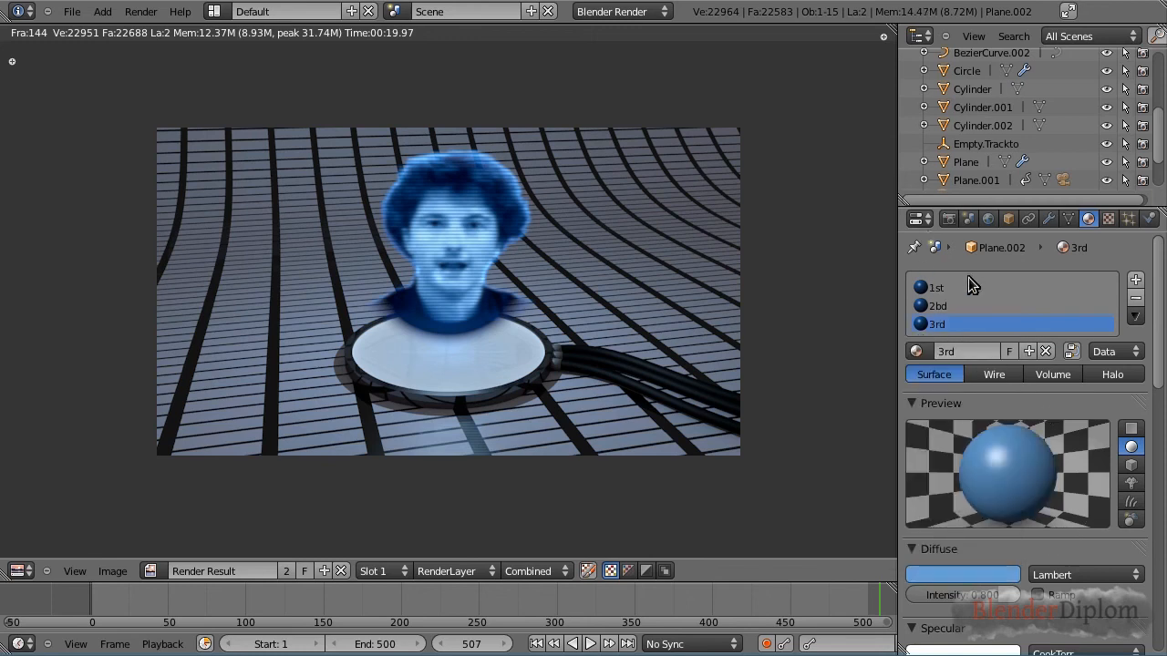
# Set the 1st material's emit value to 5.
pyautogui.click(967, 288)
pyautogui.moveTo(1158, 360); pyautogui.dragTo(1164, 463)
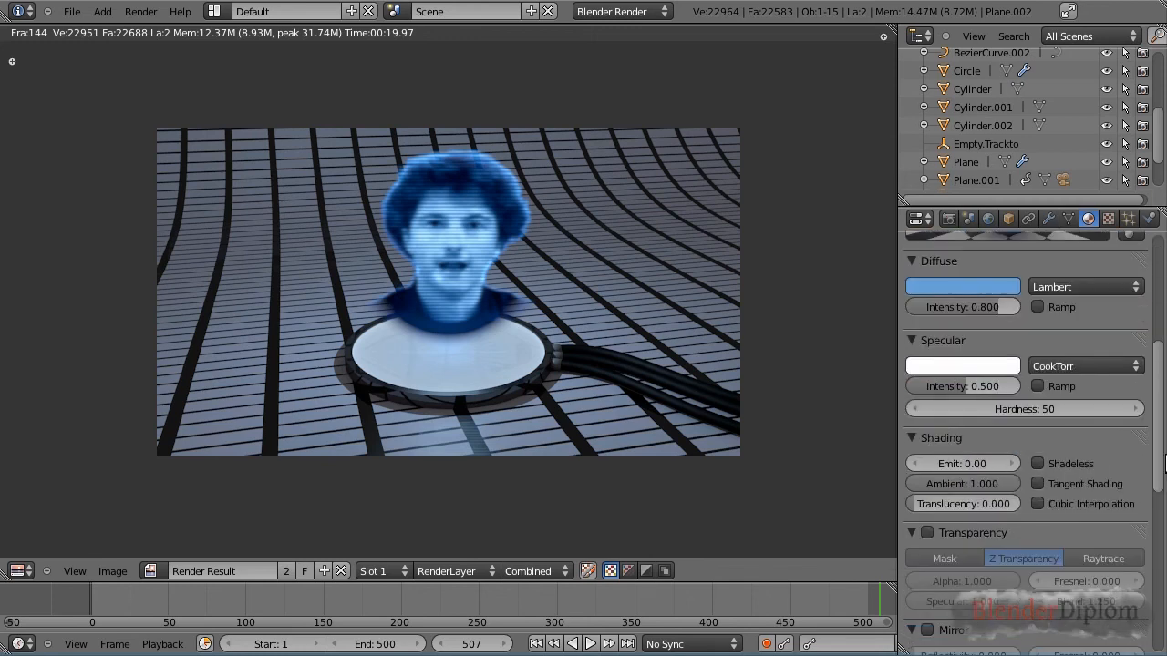
pyautogui.click(961, 461)
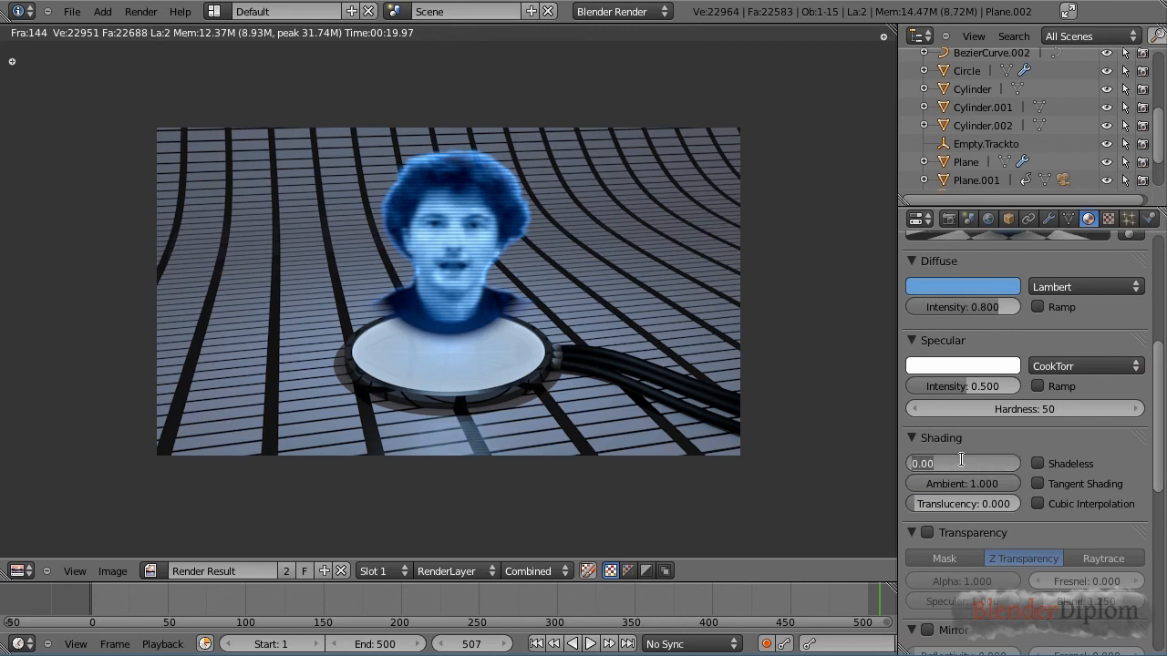
pyautogui.press('Return')
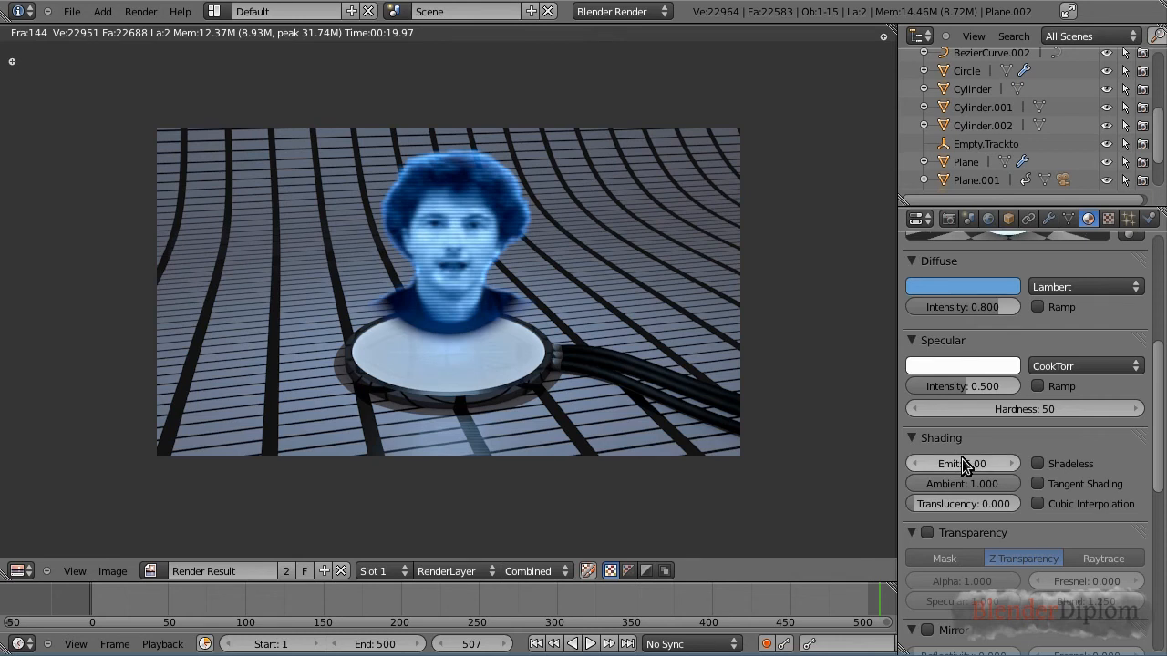
pyautogui.scroll(8, 970, 450)
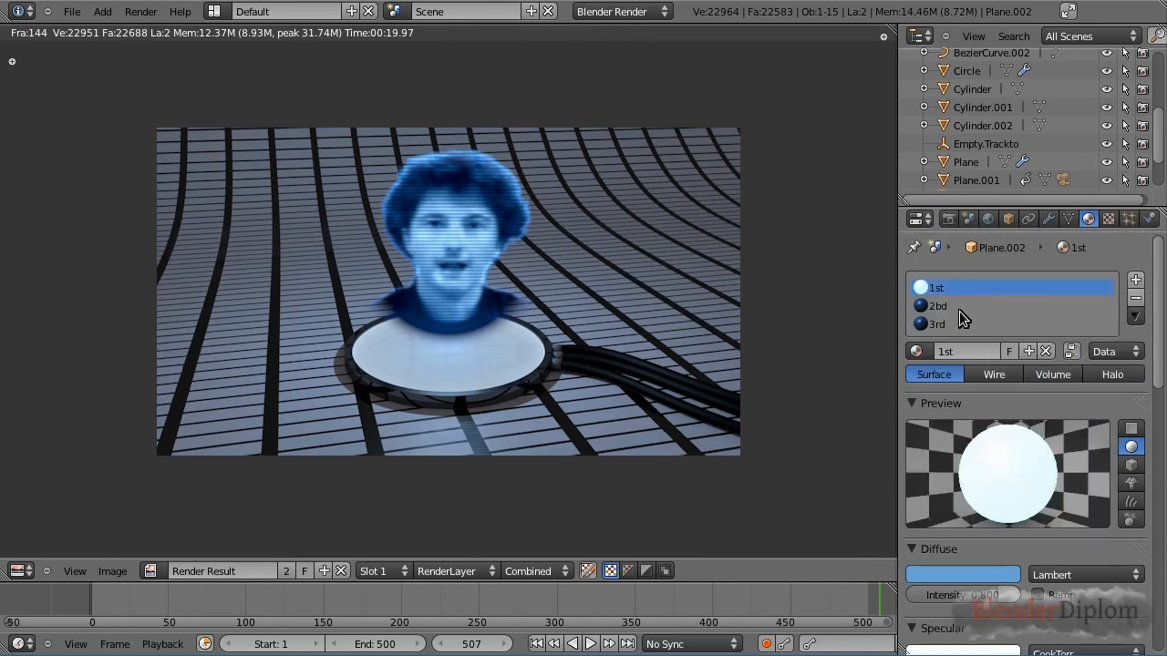
# Check the 2bd material's shading settings and set the 1st material's emit value to 3.
pyautogui.click(959, 307)
pyautogui.scroll(-8, 989, 454)
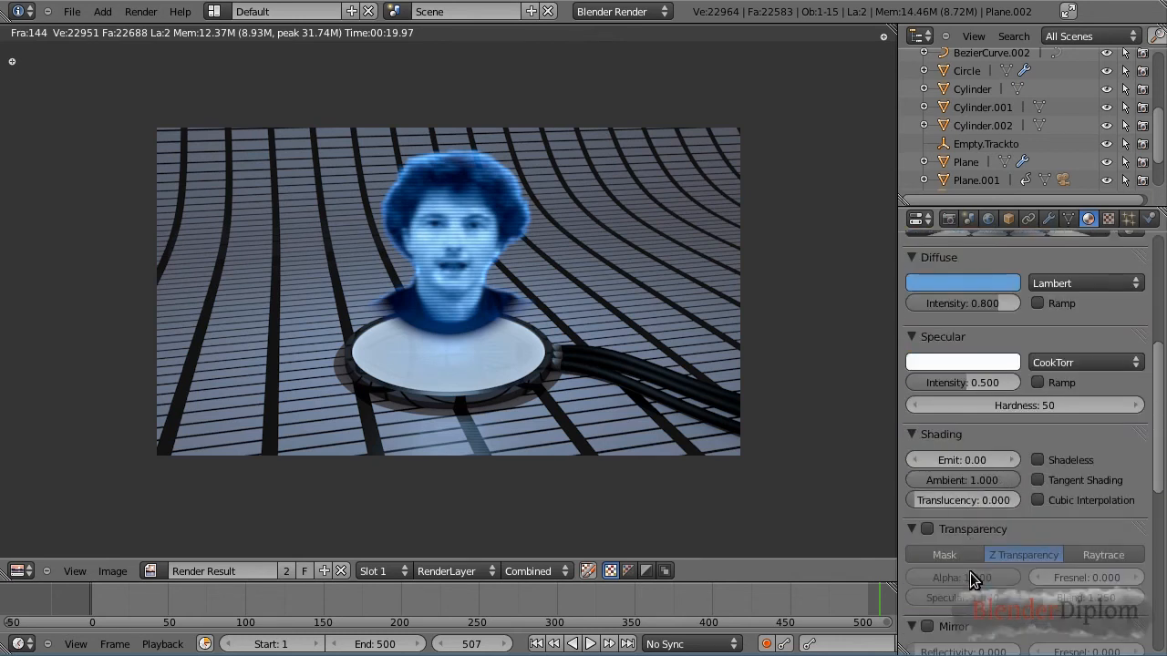
pyautogui.scroll(8, 967, 574)
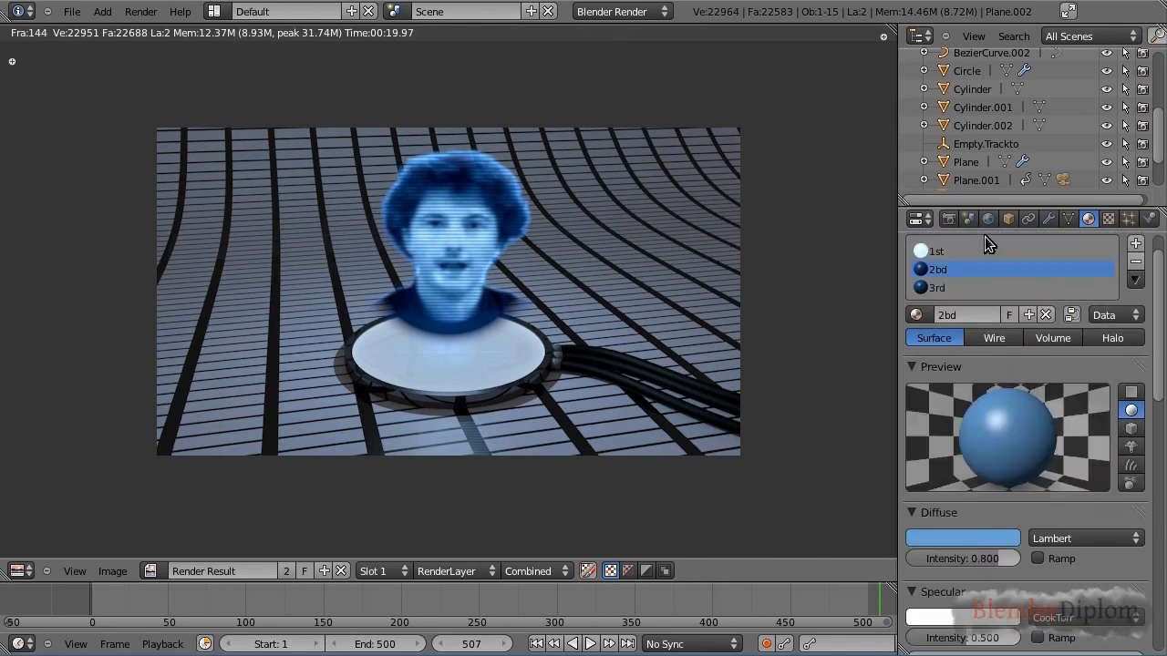
pyautogui.click(984, 251)
pyautogui.scroll(-8, 1009, 582)
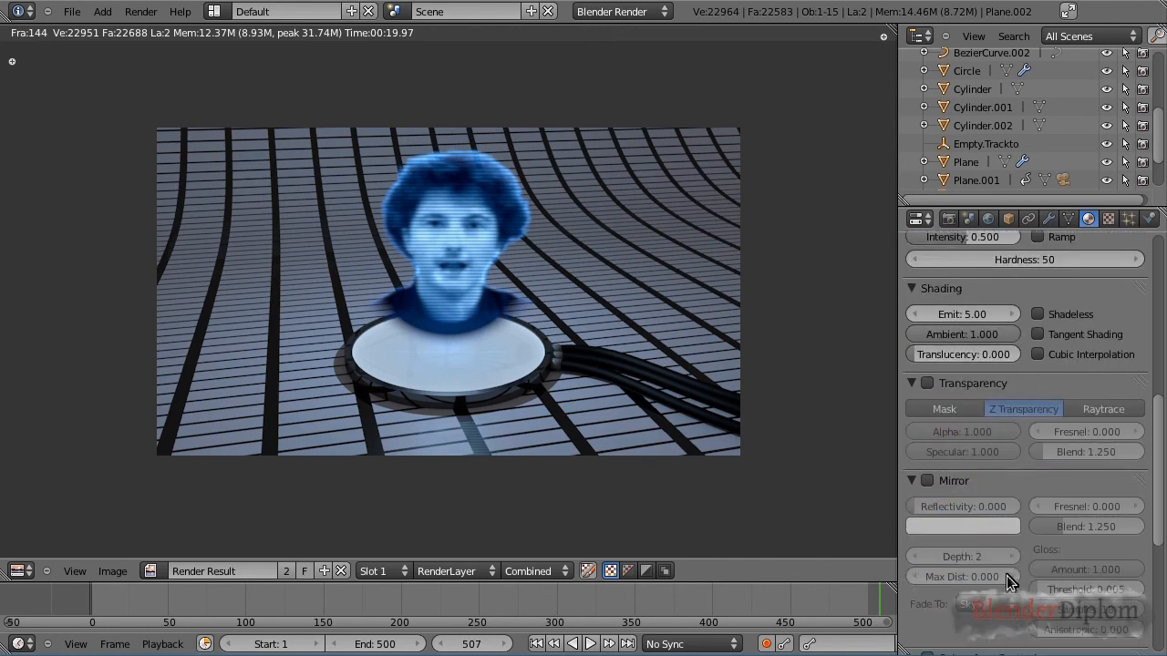
pyautogui.scroll(5, 1003, 581)
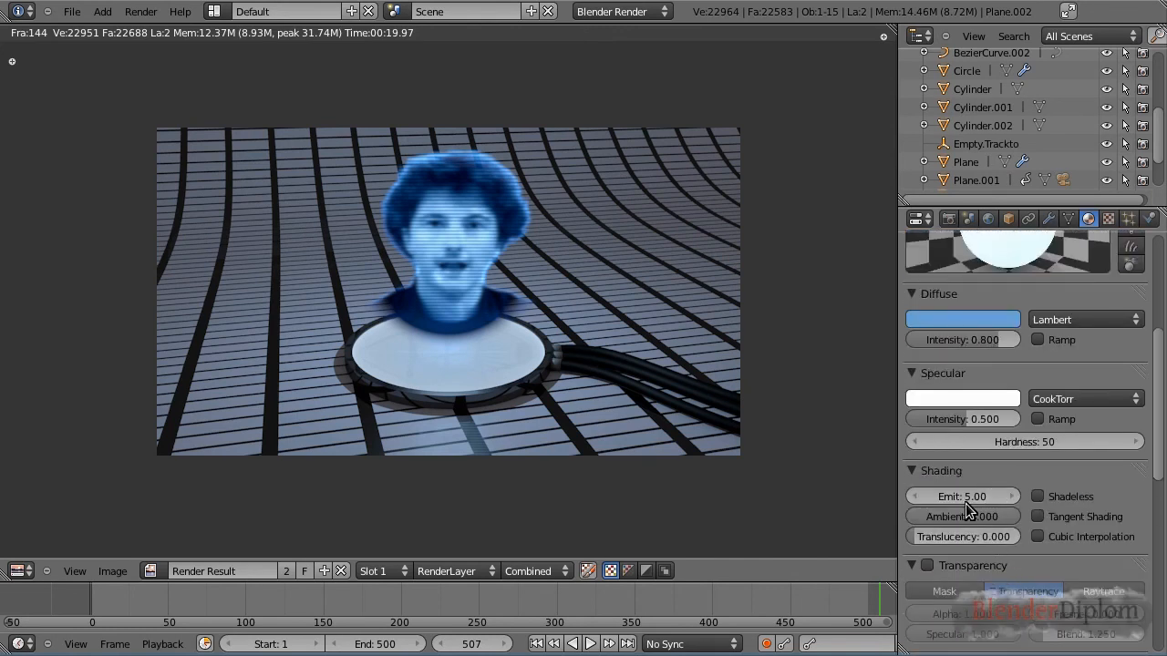
pyautogui.click(966, 497)
pyautogui.press('Return')
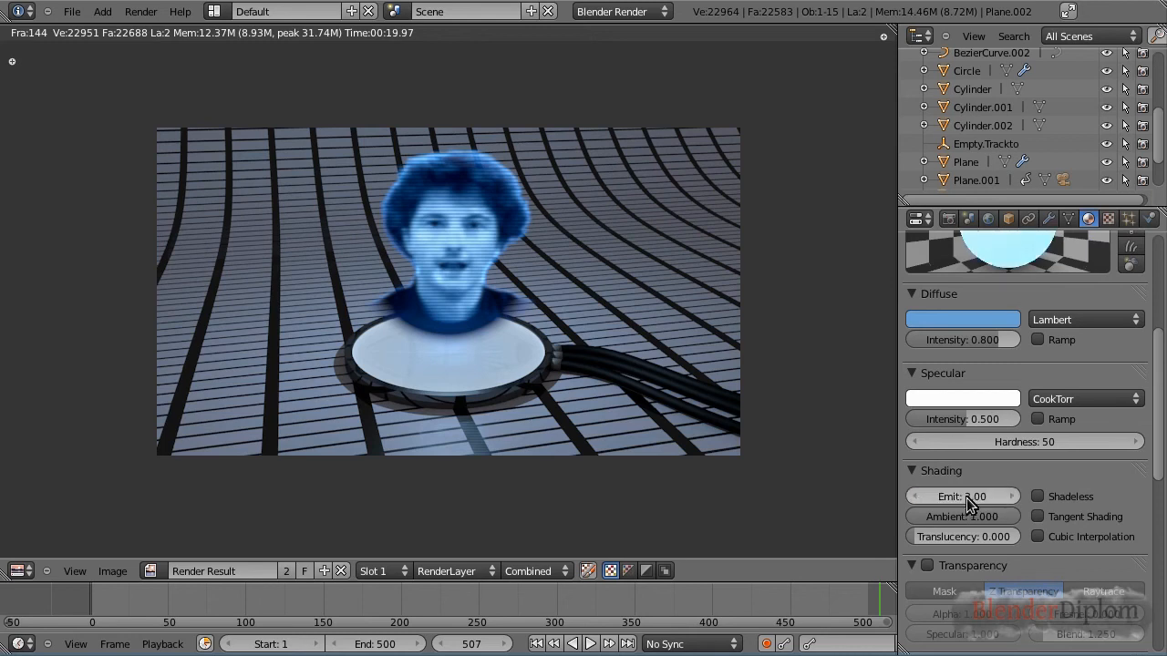
# Set the 2bd material's emit value to 3.
pyautogui.scroll(5, 963, 438)
pyautogui.click(959, 308)
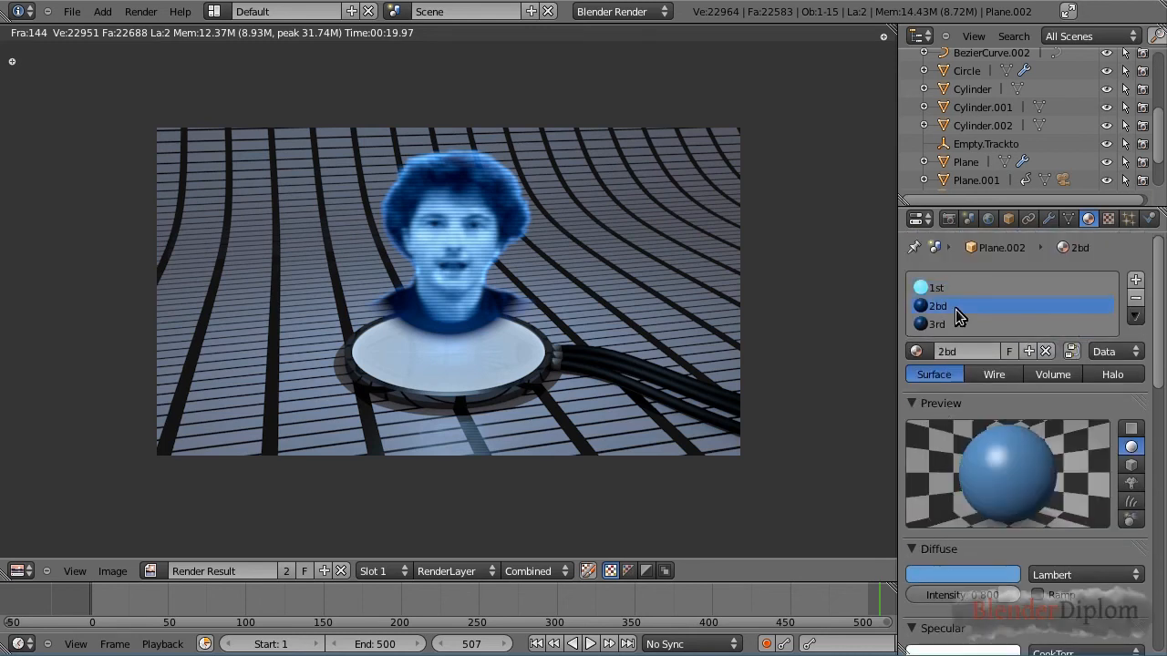
pyautogui.scroll(-4, 971, 456)
pyautogui.scroll(-3, 975, 478)
pyautogui.click(953, 423)
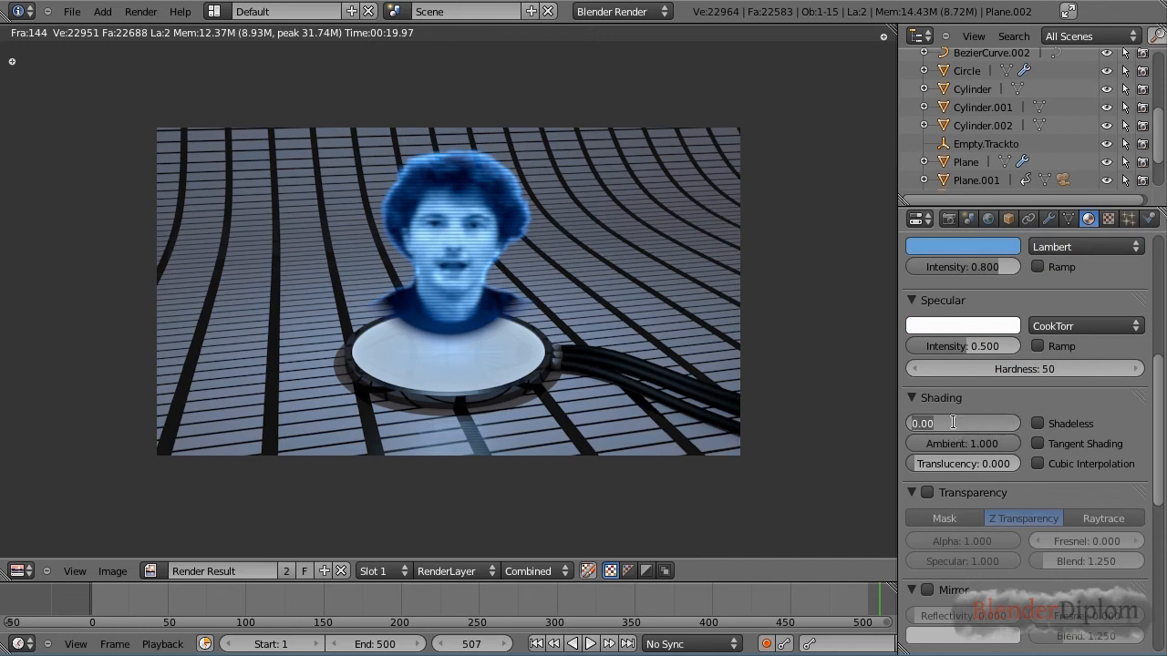
pyautogui.write('3')
pyautogui.press('Return')
# Set the 3rd material's emit value to 3.
pyautogui.scroll(6, 962, 419)
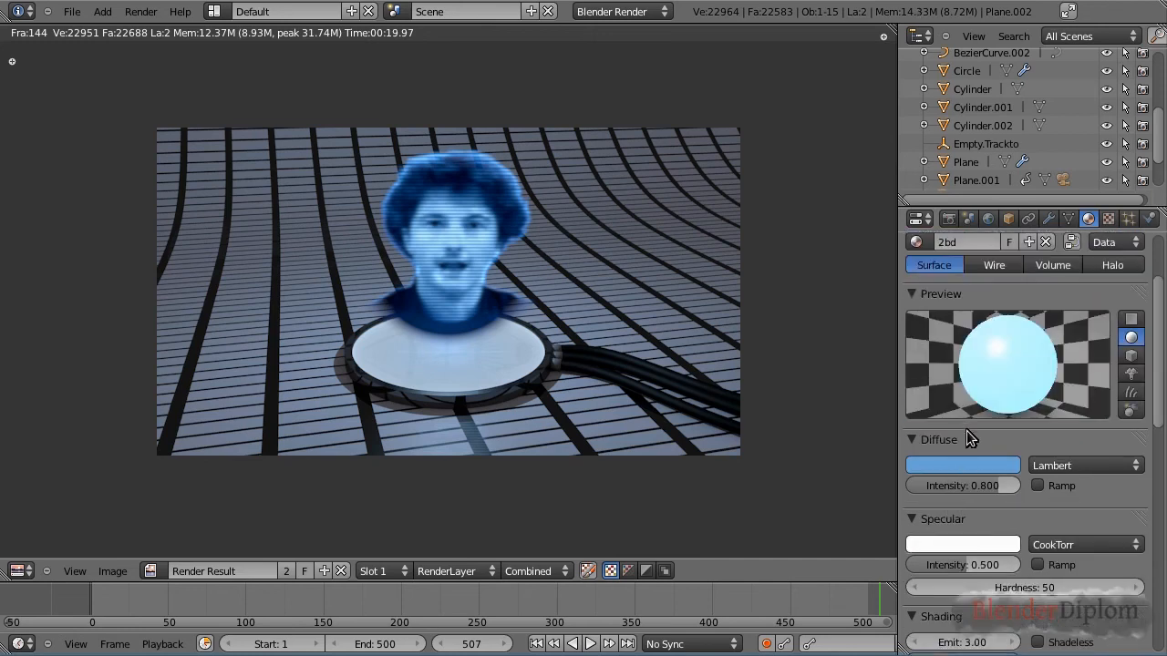
pyautogui.click(966, 287)
pyautogui.scroll(-5, 971, 408)
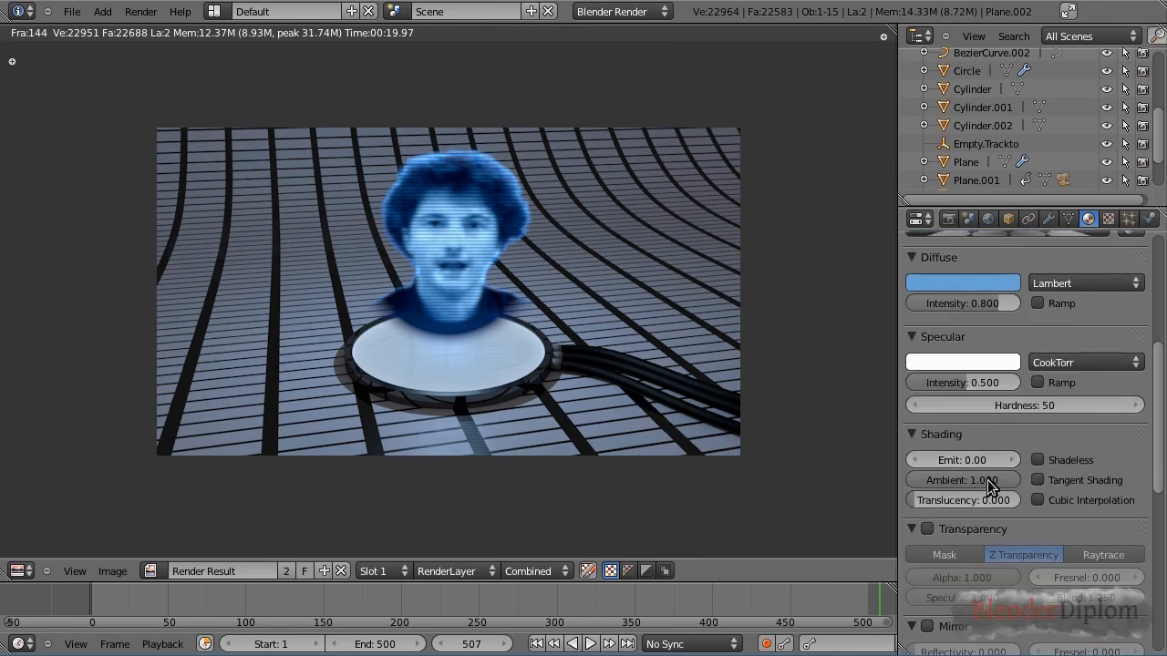
pyautogui.click(975, 458)
pyautogui.write('3')
pyautogui.press('Return')
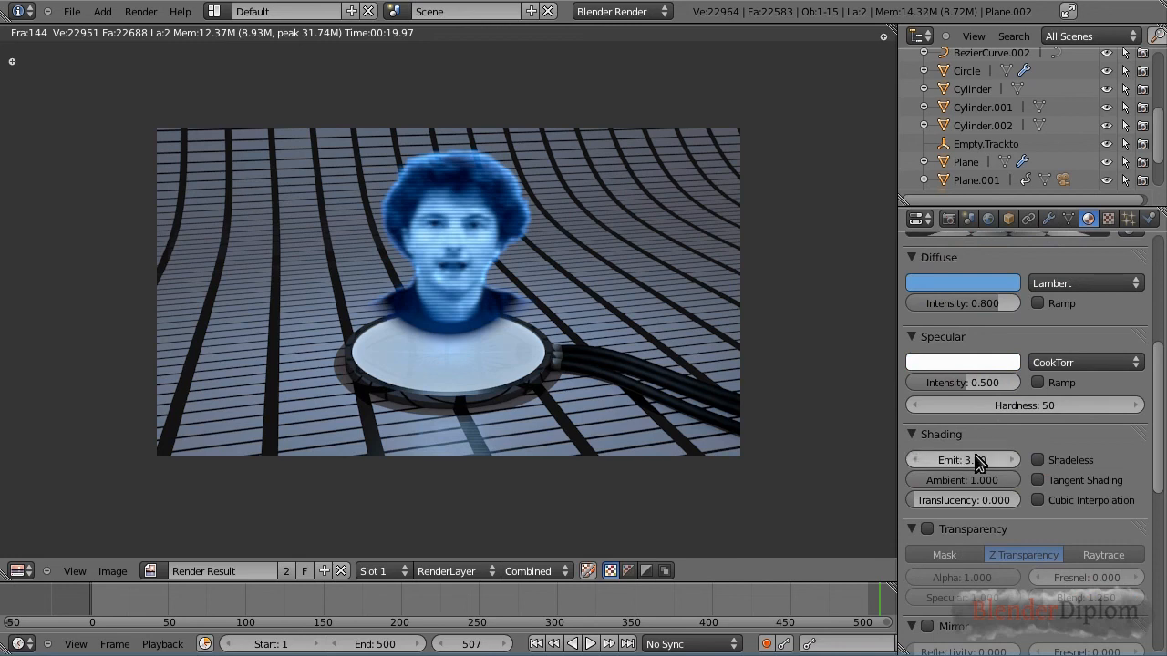
pyautogui.scroll(5, 969, 446)
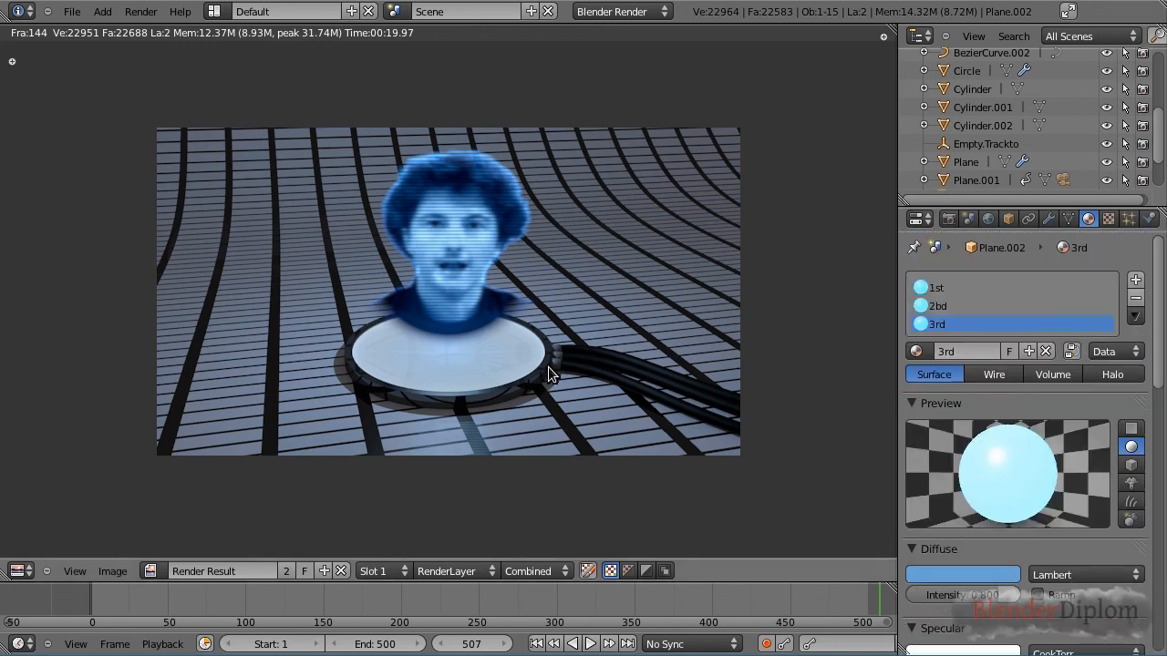
# Close the render view and set the animation's end frame to 110.
pyautogui.press('Escape')
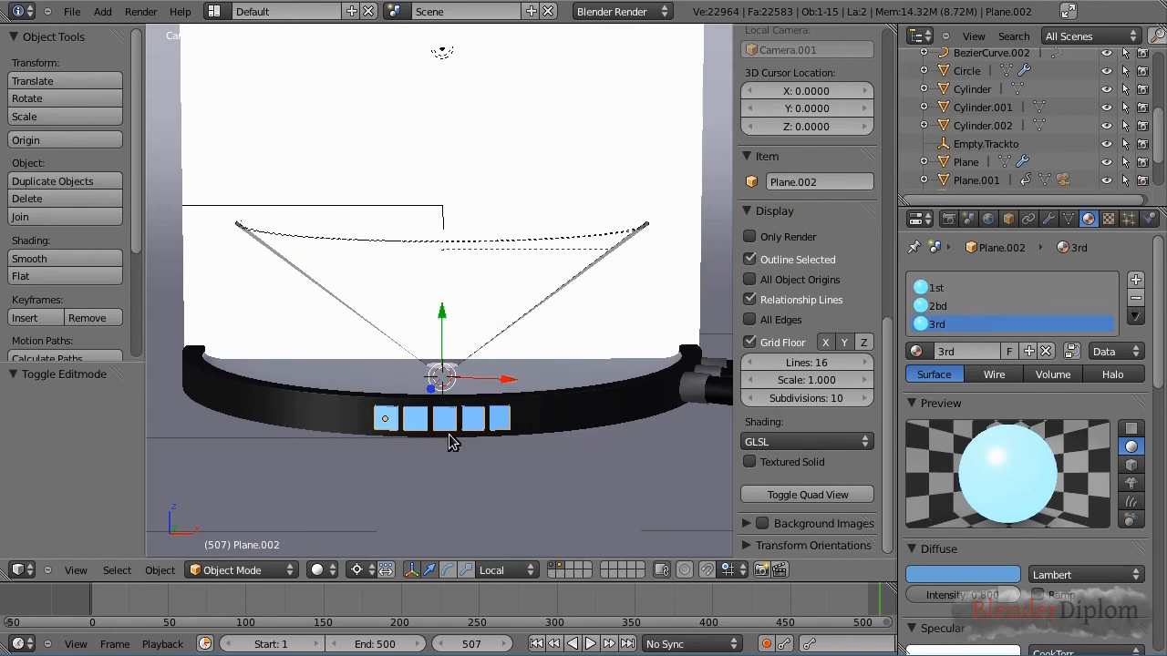
pyautogui.click(456, 644)
pyautogui.click(385, 643)
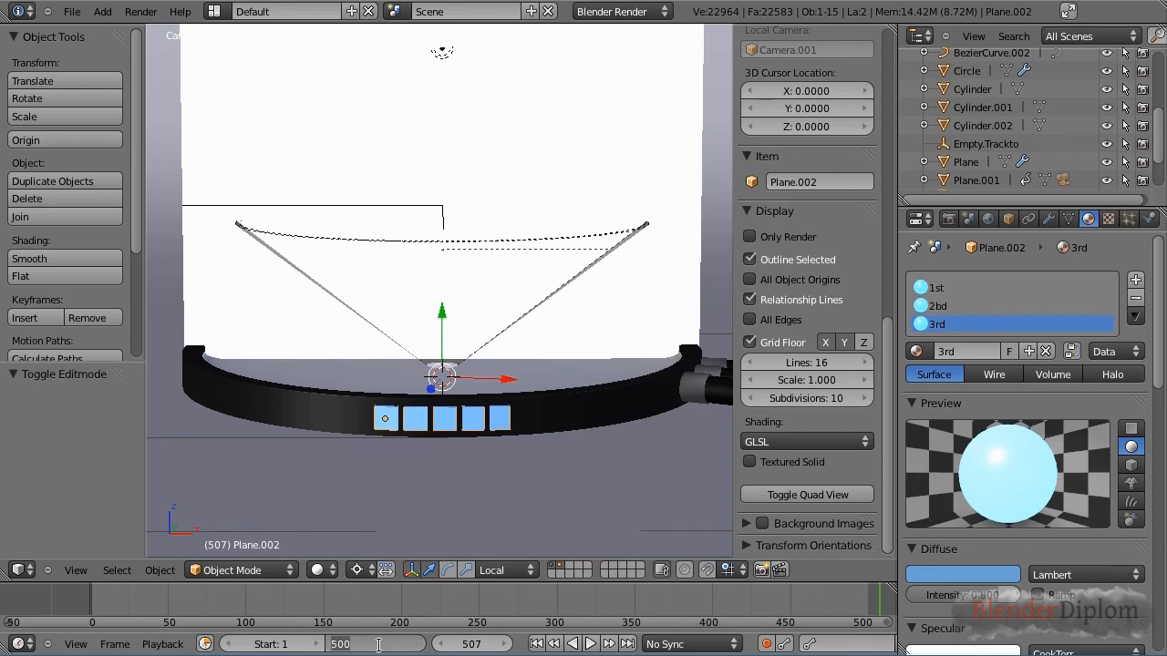
pyautogui.press('Return')
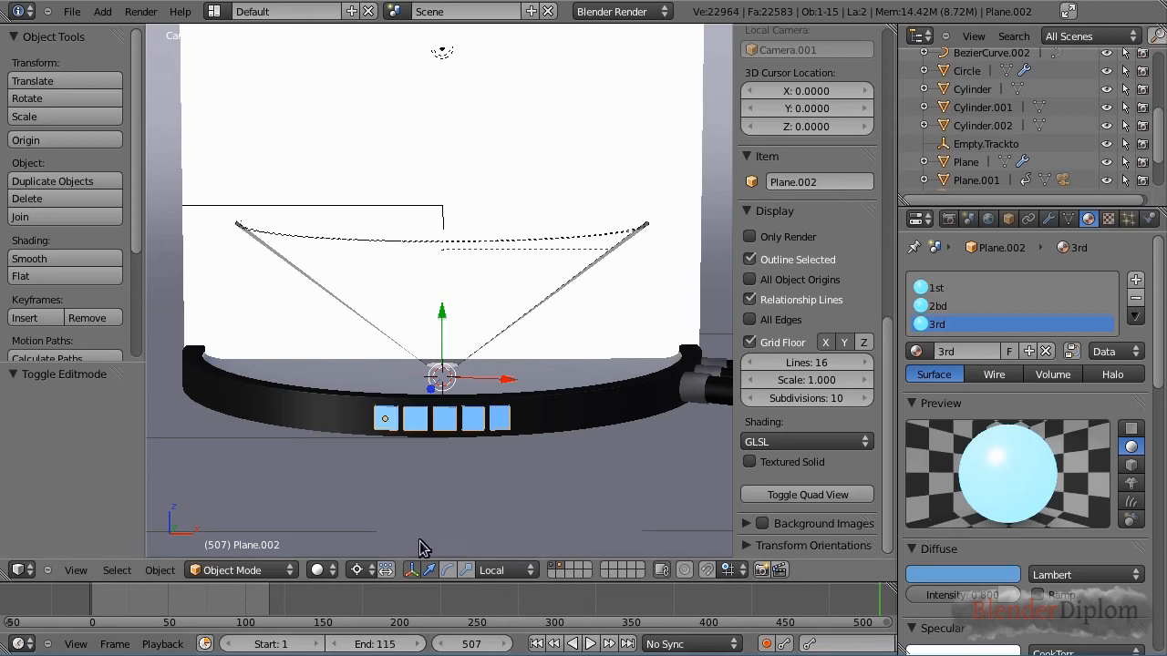
pyautogui.click(387, 644)
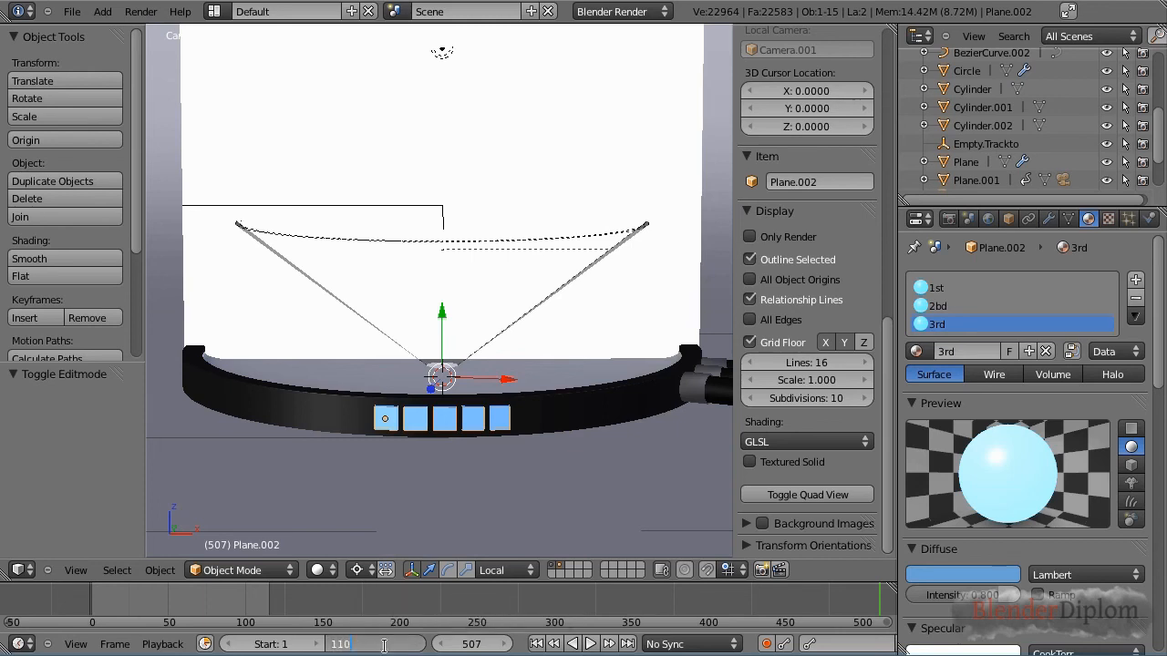
pyautogui.write('110')
pyautogui.press('Return')
pyautogui.scroll(2, 422, 490)
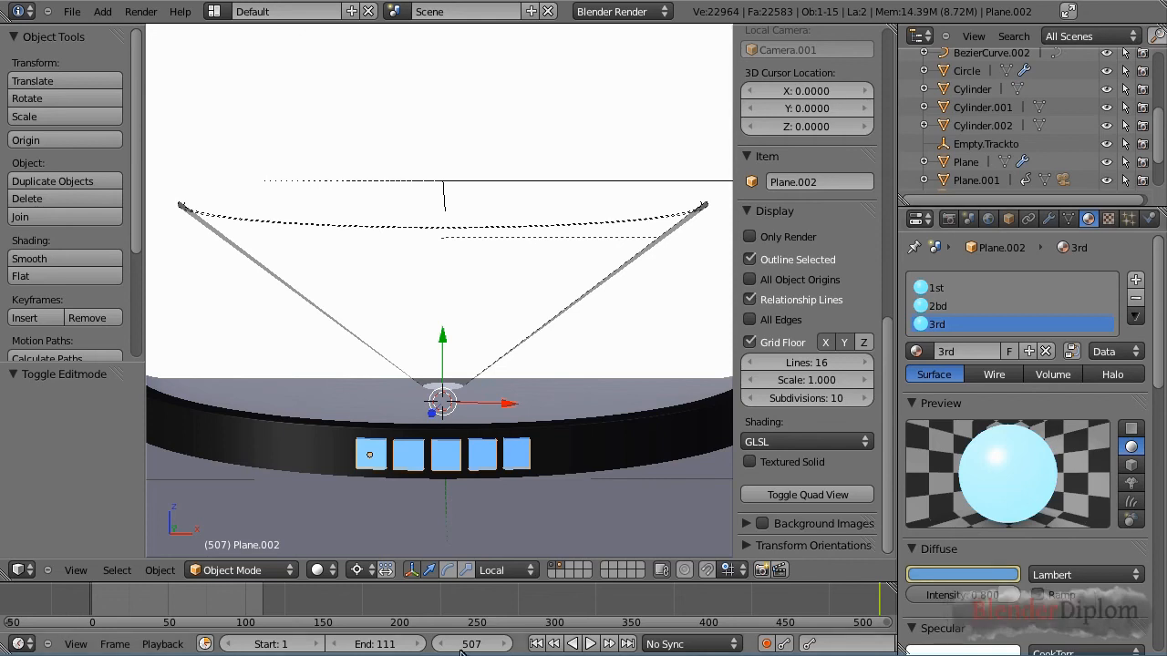
pyautogui.click(345, 644)
# Darken the 3rd material's diffuse colour to black at the current frame.
pyautogui.click(942, 573)
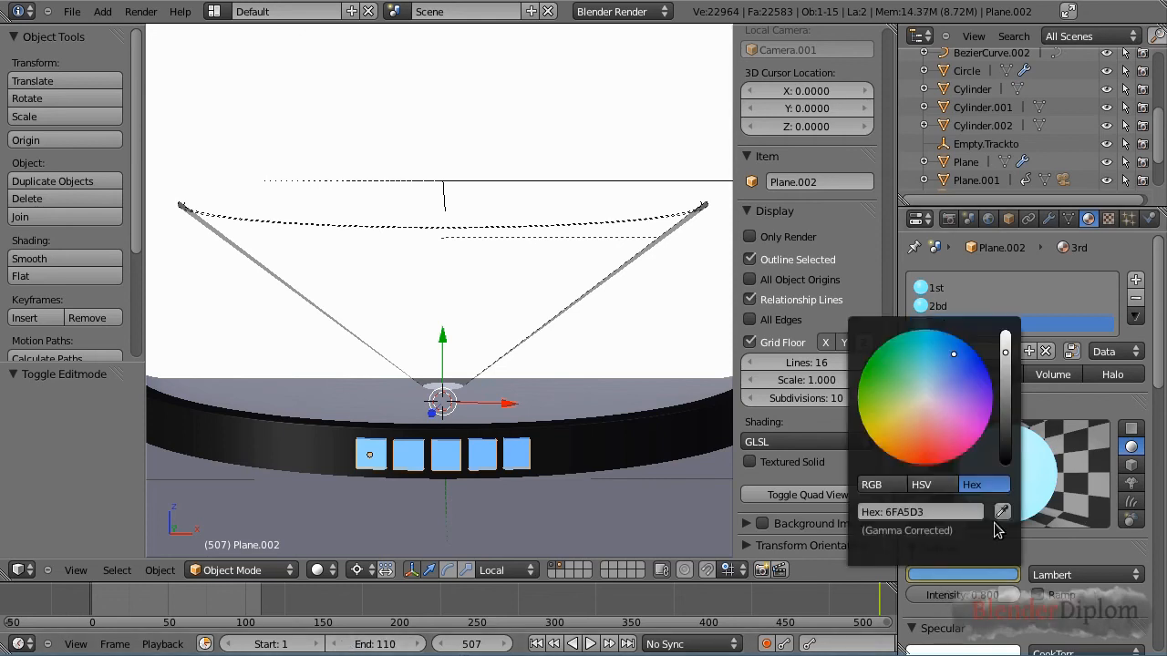
pyautogui.moveTo(1006, 441); pyautogui.dragTo(1008, 482)
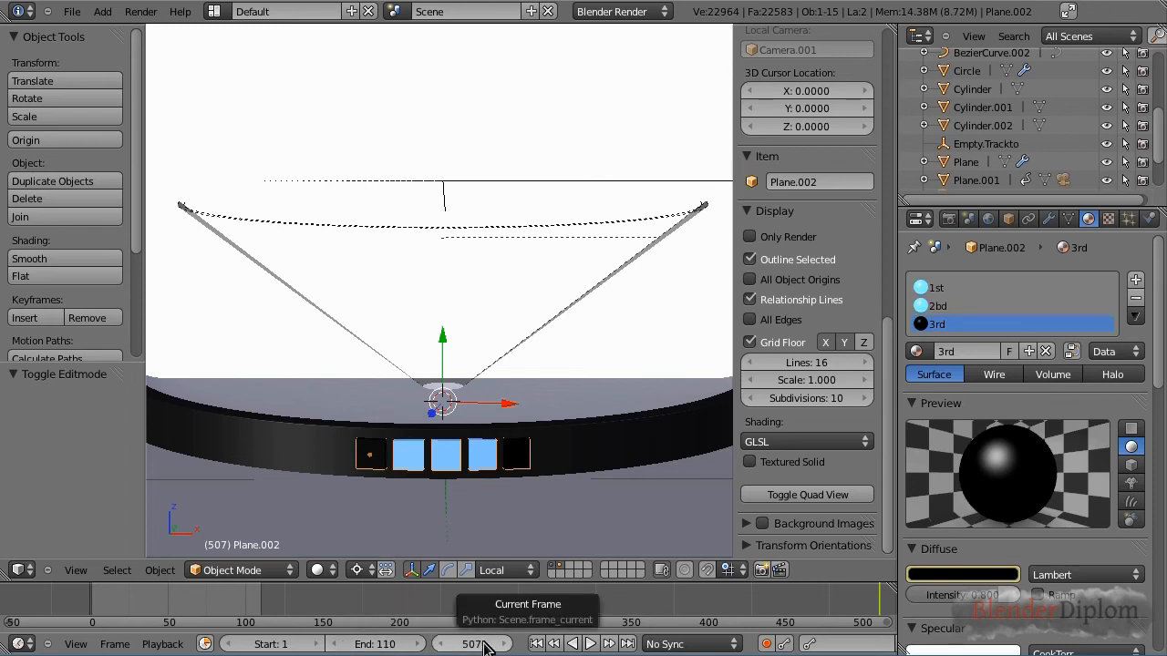
# Delete the 3rd material's misplaced diffuse colour keyframe at frame 507 and restore the colour to hex 6FA5D3.
pyautogui.rightClick(916, 575)
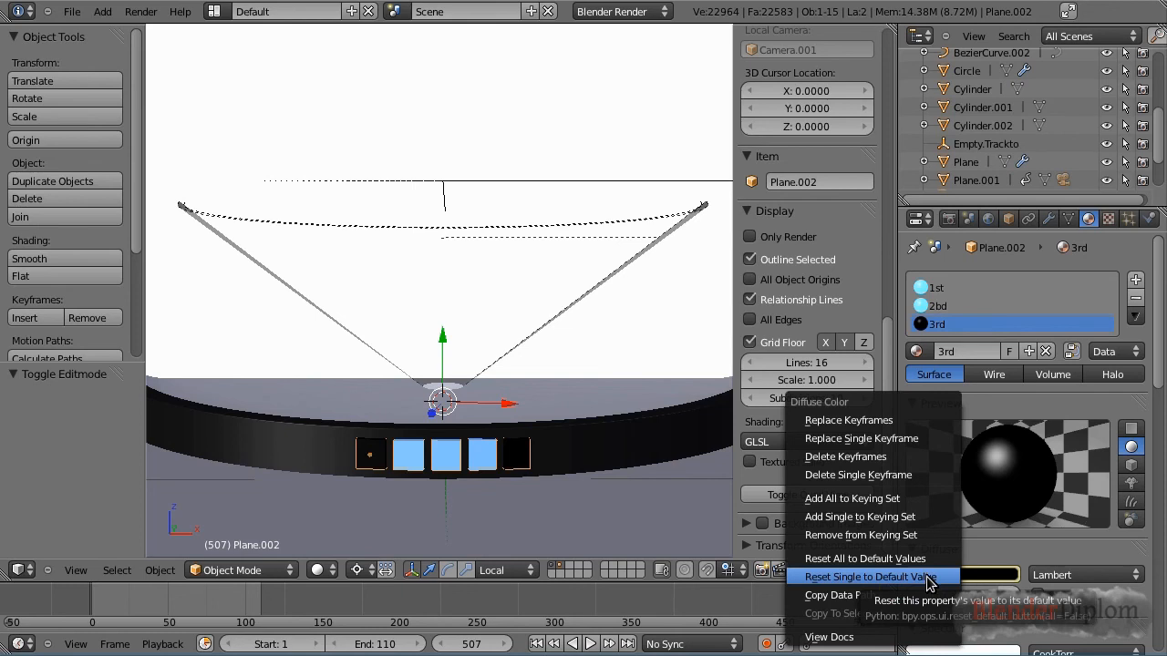
pyautogui.click(899, 459)
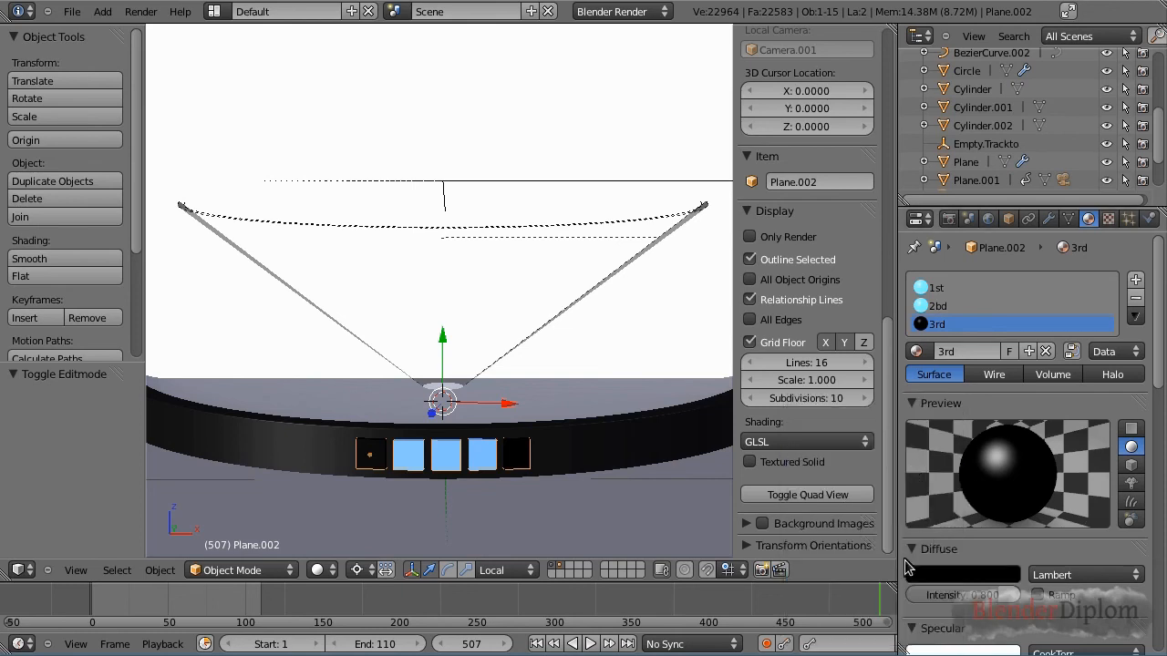
pyautogui.click(944, 574)
pyautogui.click(930, 506)
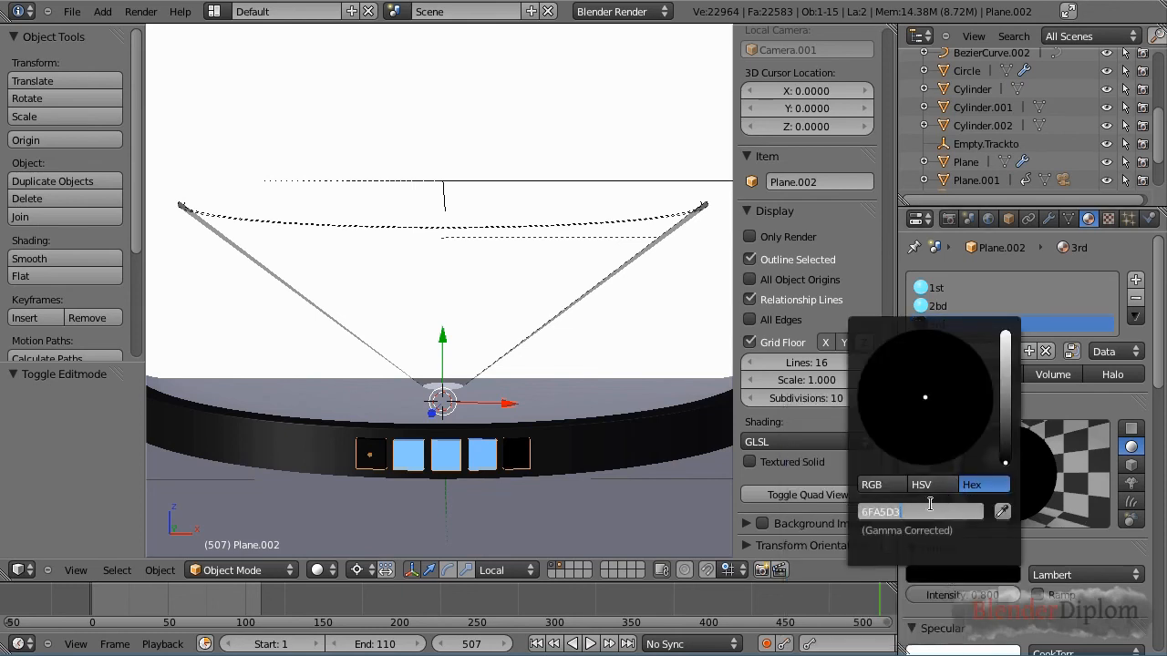
pyautogui.press('Return')
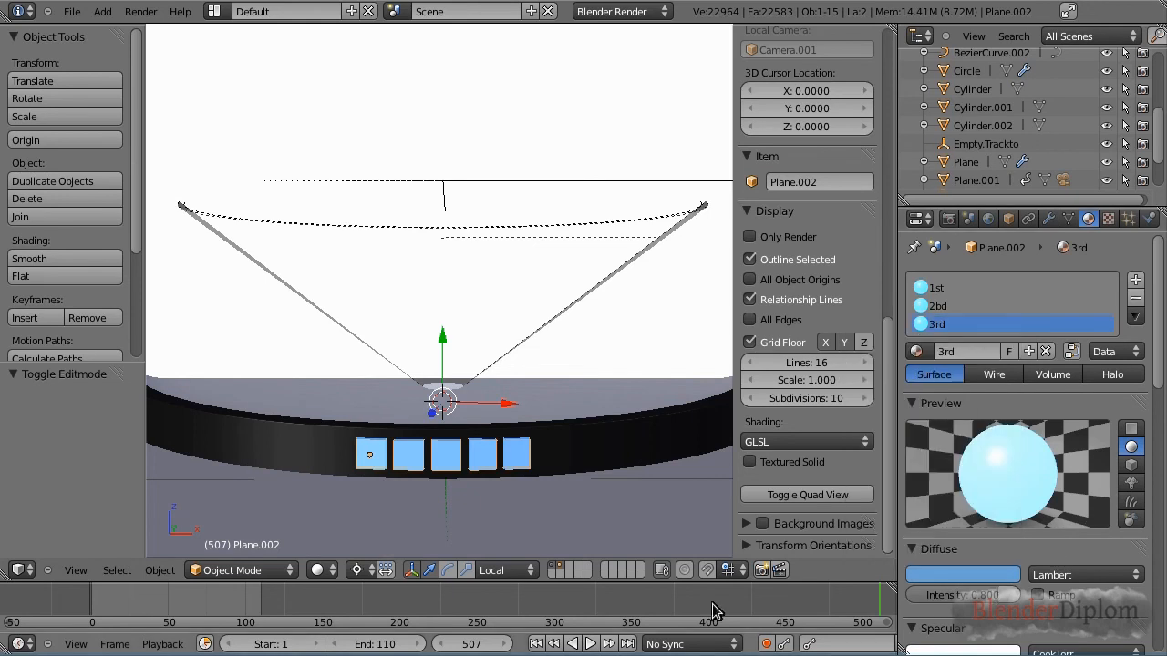
# Go to frame 115 and set the animation's end frame to 500.
pyautogui.click(470, 645)
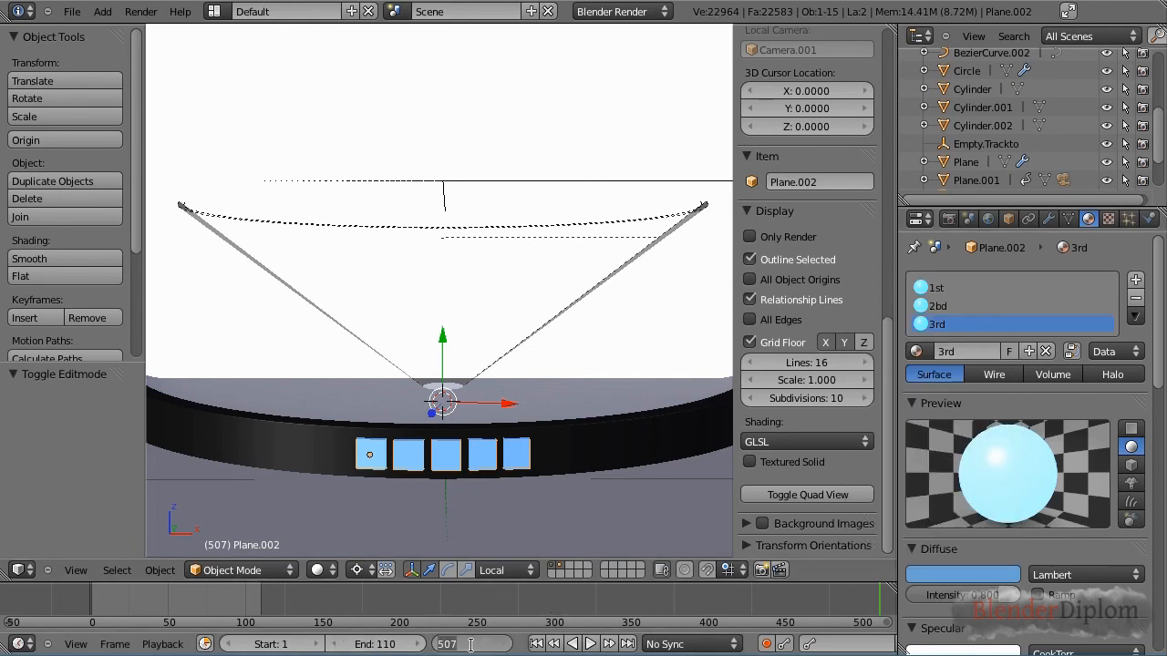
pyautogui.press('Return')
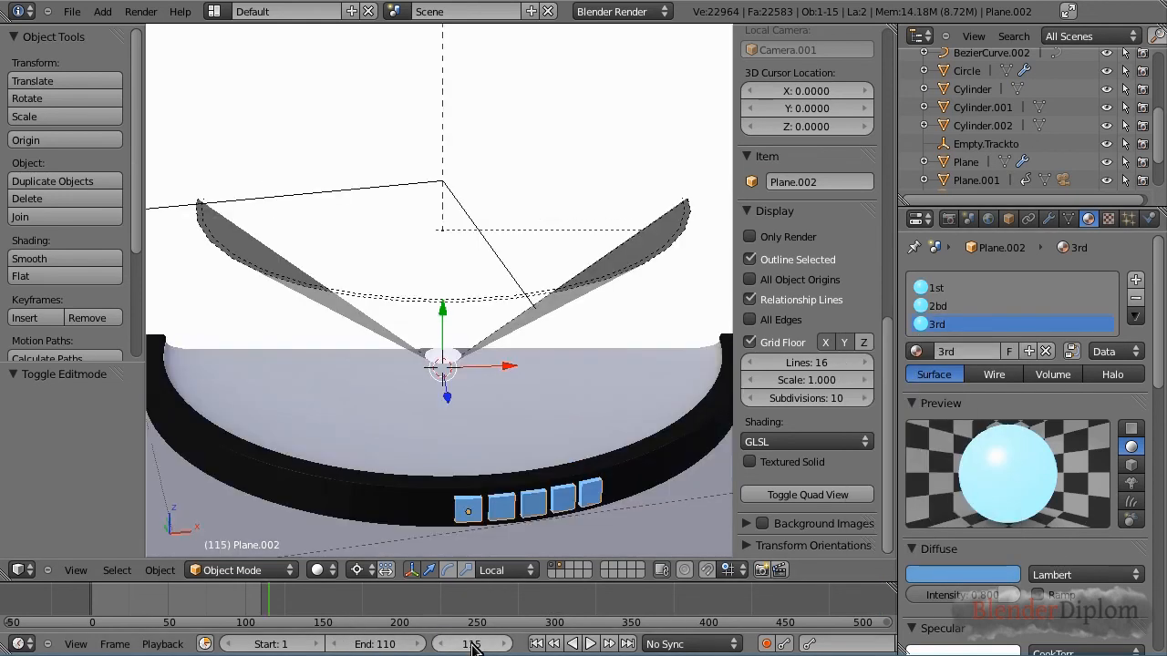
pyautogui.click(363, 644)
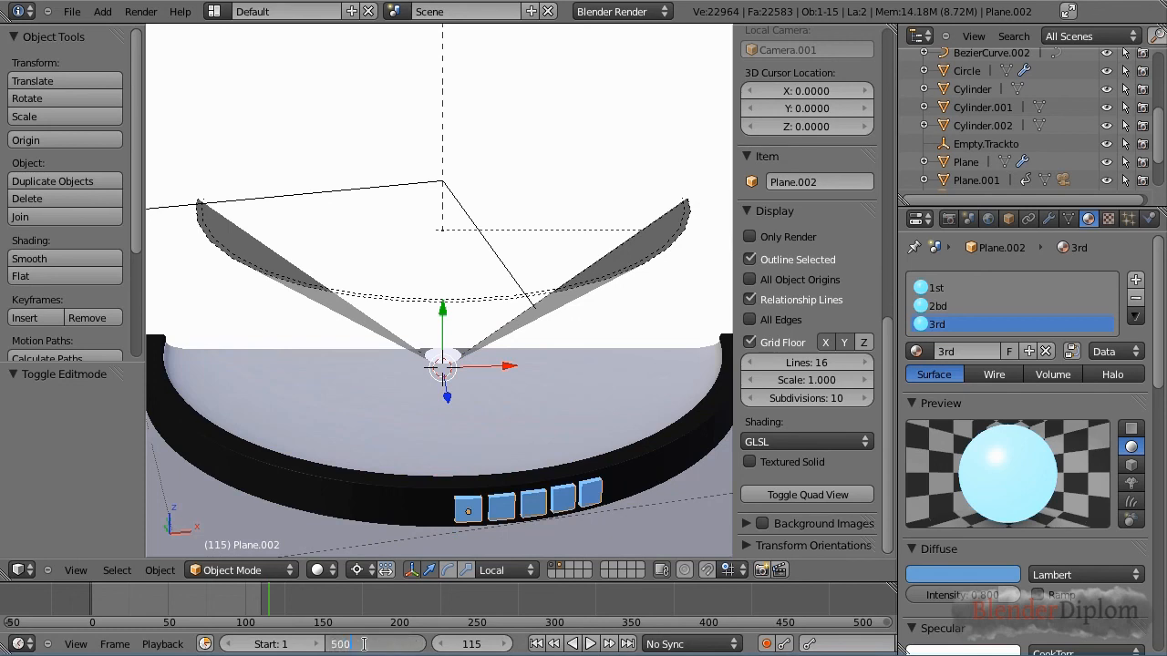
pyautogui.press('Return')
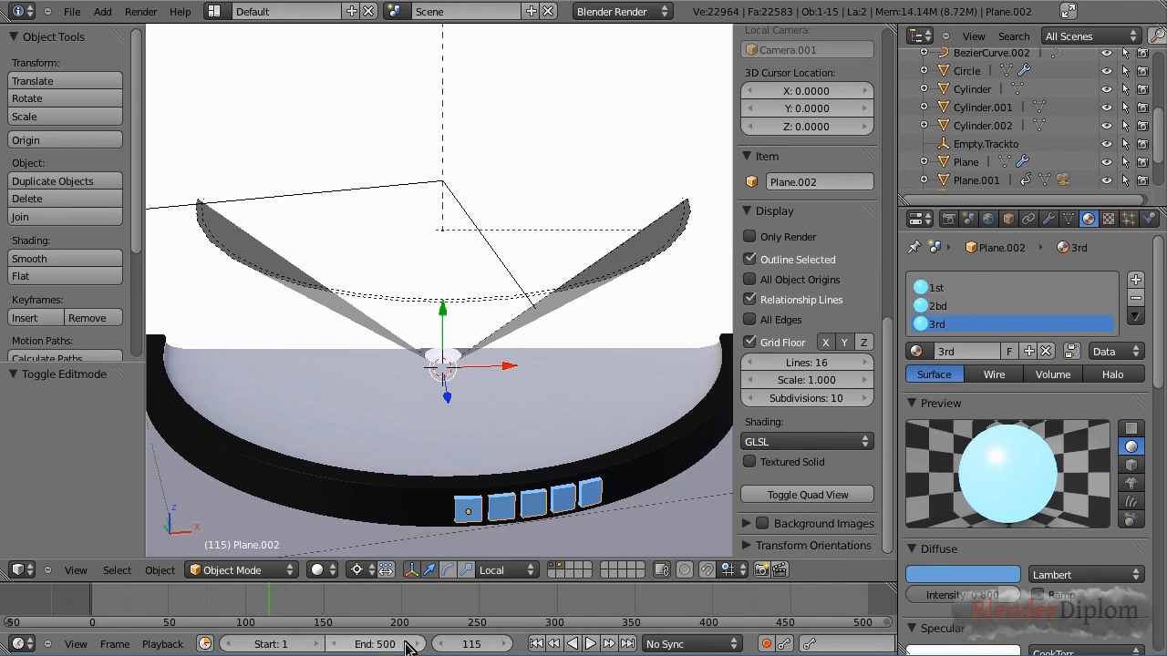
# Insert a keyframe for the 3rd material's blue diffuse colour at frame 111.
pyautogui.scroll(6, 597, 519)
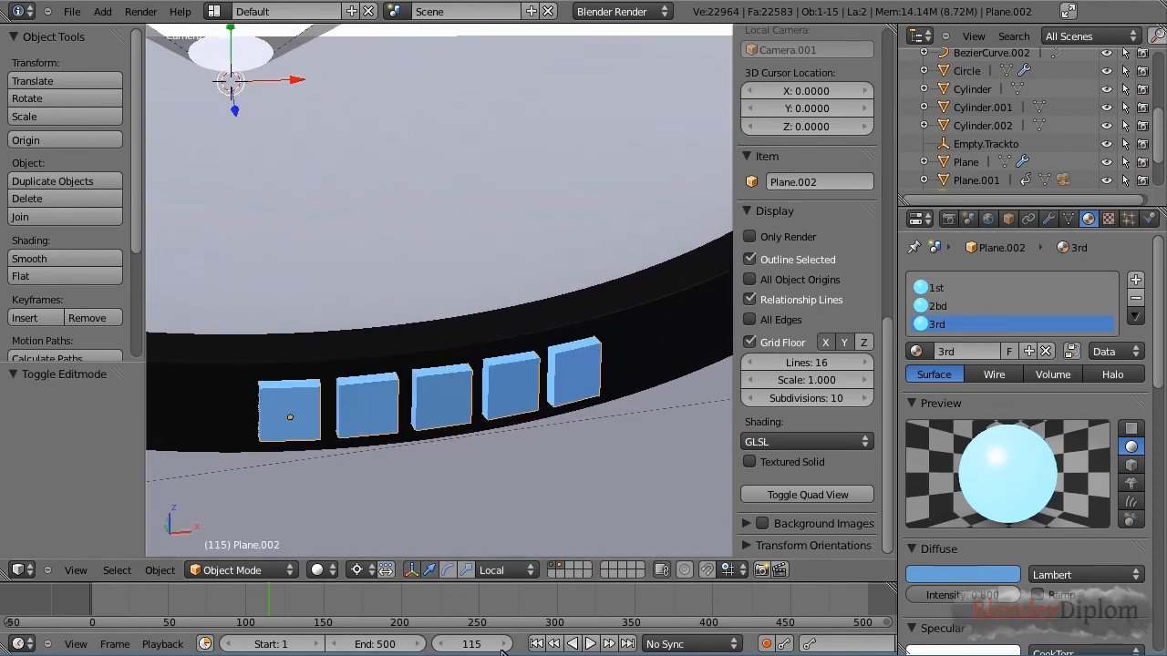
pyautogui.click(467, 645)
pyautogui.write('111')
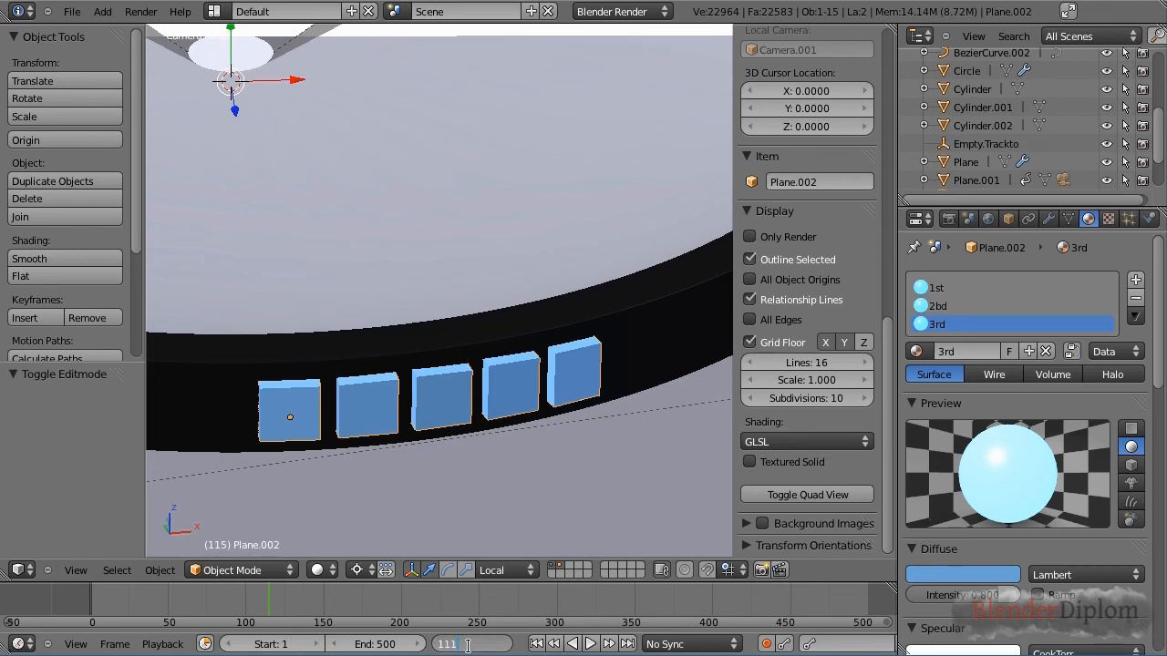
pyautogui.press('Return')
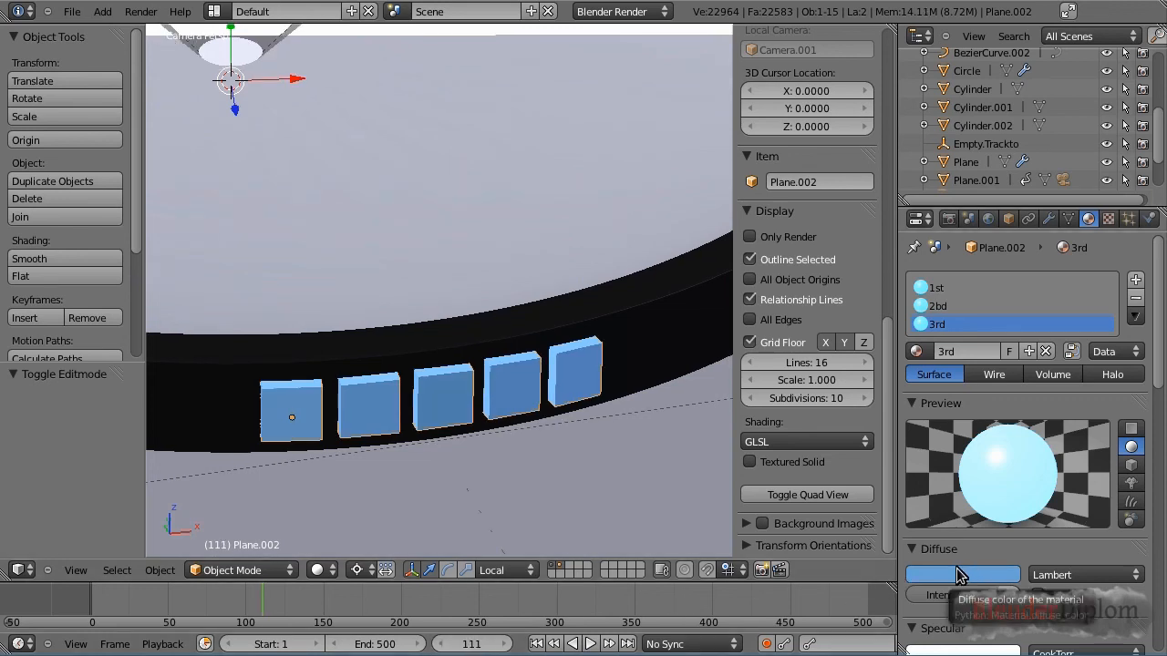
pyautogui.press('i')
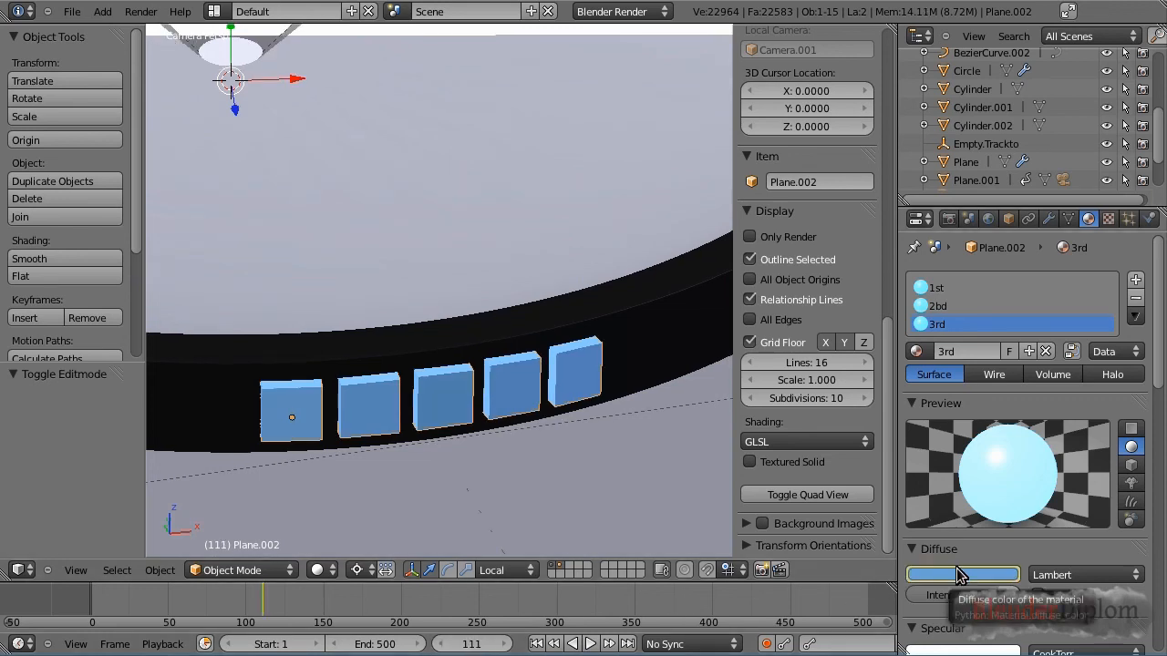
# Set the 3rd material's diffuse colour to black at frame 110 and keyframe it.
pyautogui.click(446, 644)
pyautogui.click(965, 577)
pyautogui.moveTo(1005, 449); pyautogui.dragTo(1006, 465)
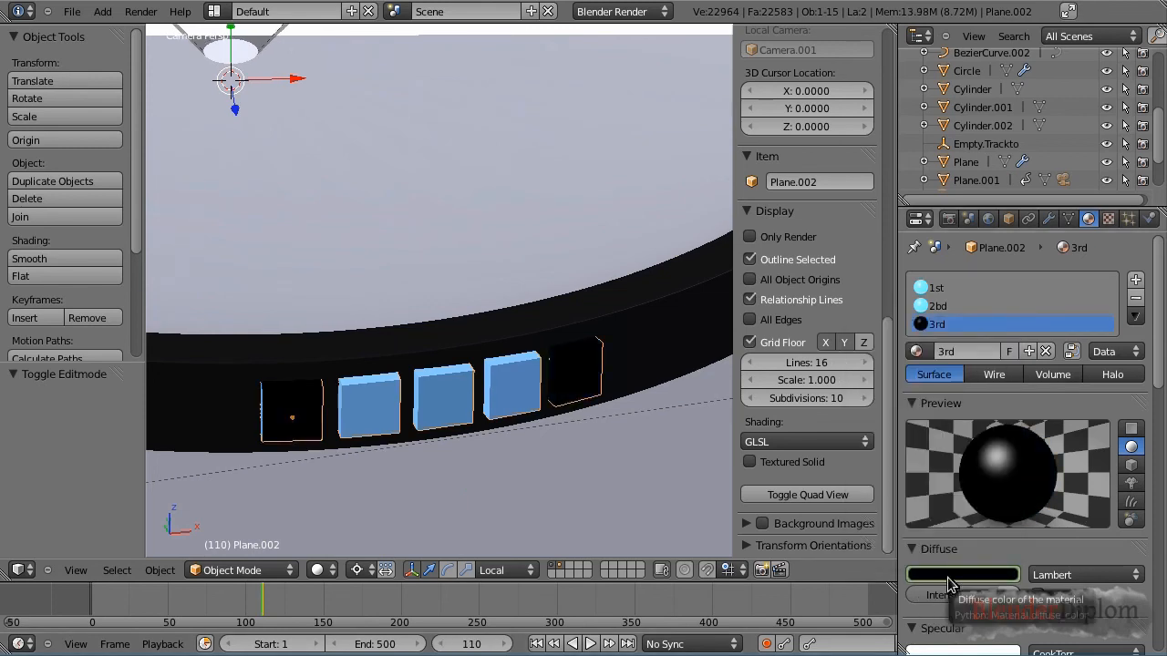
pyautogui.press('i')
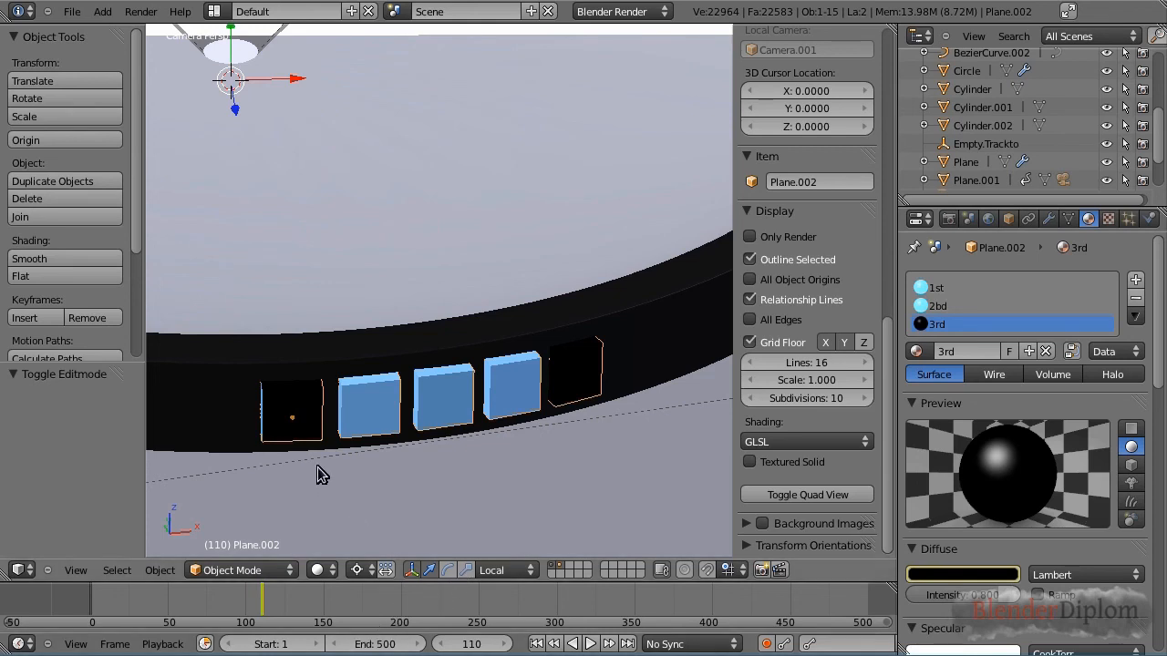
pyautogui.press('KP_0')
pyautogui.moveTo(307, 450)
pyautogui.mouseDown(button='middle')
pyautogui.moveTo(332, 462)
pyautogui.moveTo(312, 435)
pyautogui.mouseUp(button='middle')
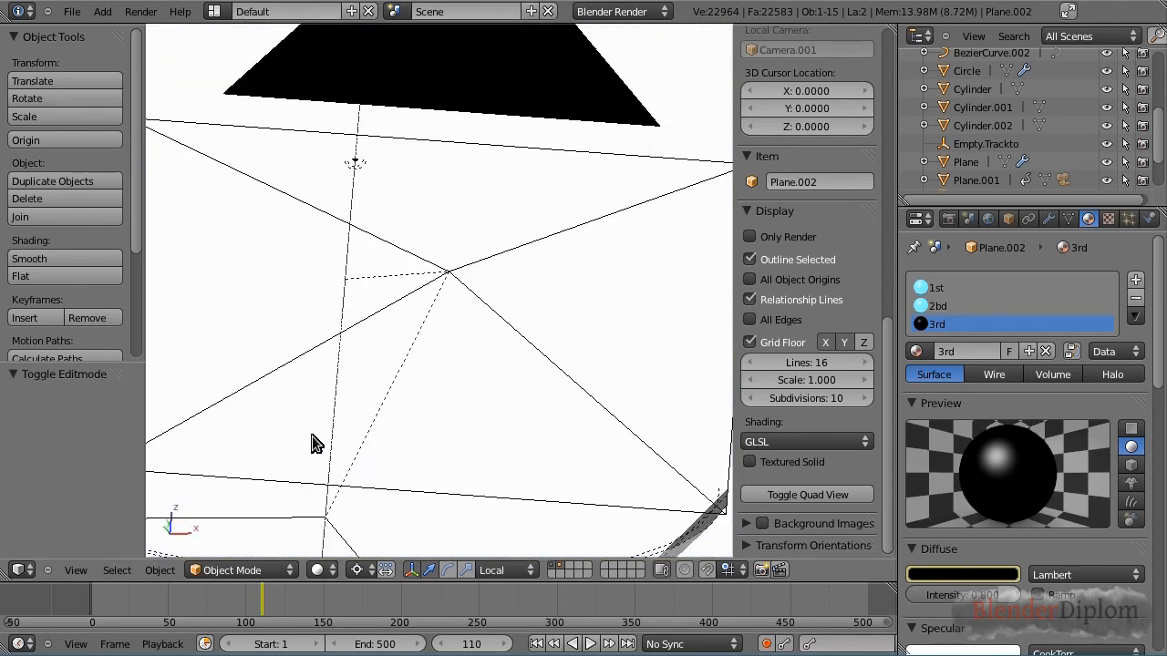
pyautogui.press('KP_0')
pyautogui.rightClick(261, 426)
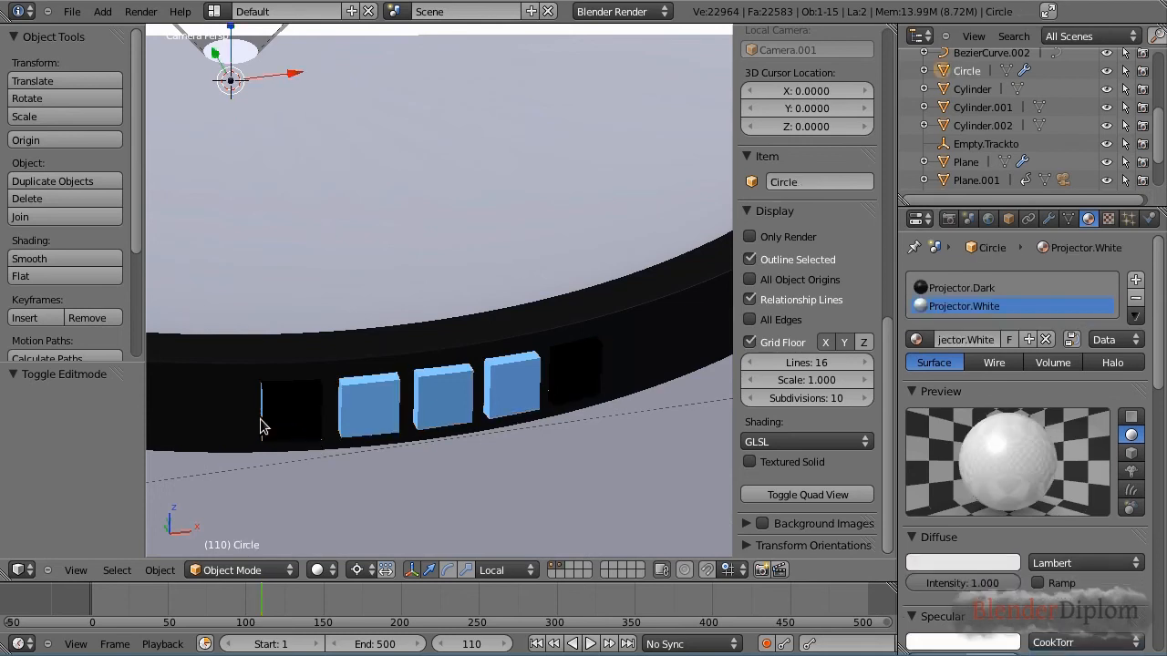
pyautogui.rightClick(365, 422)
pyautogui.rightClick(364, 422)
pyautogui.rightClick(381, 405)
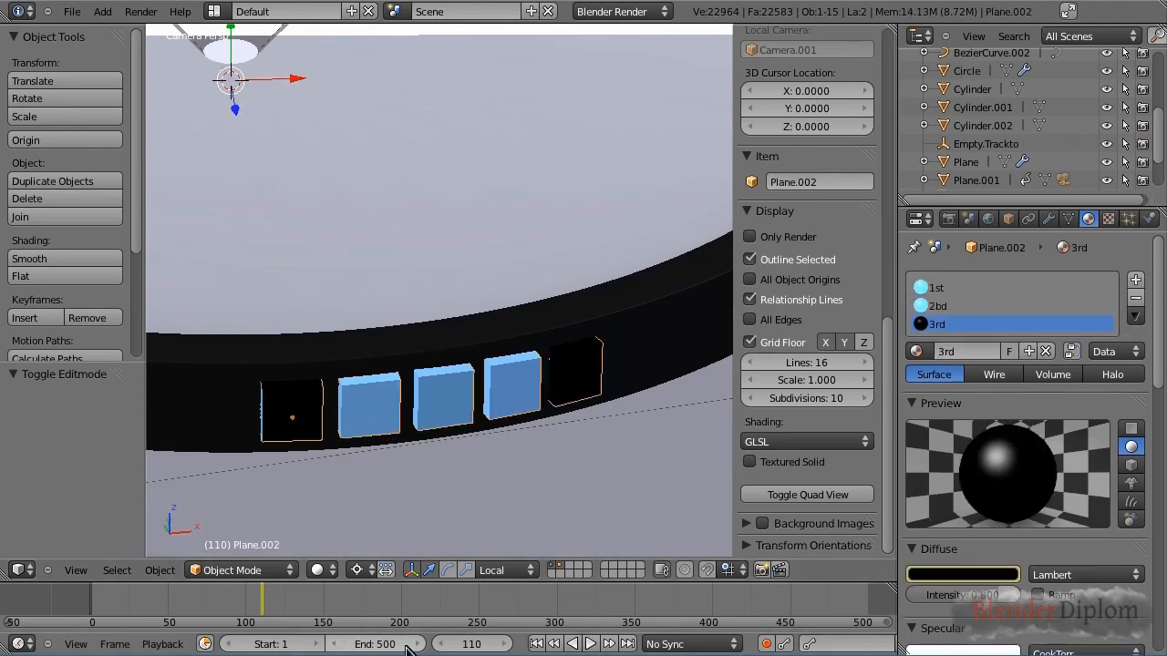
# Go to frame 106 and keyframe the 2bd material's blue diffuse colour there.
pyautogui.click(474, 645)
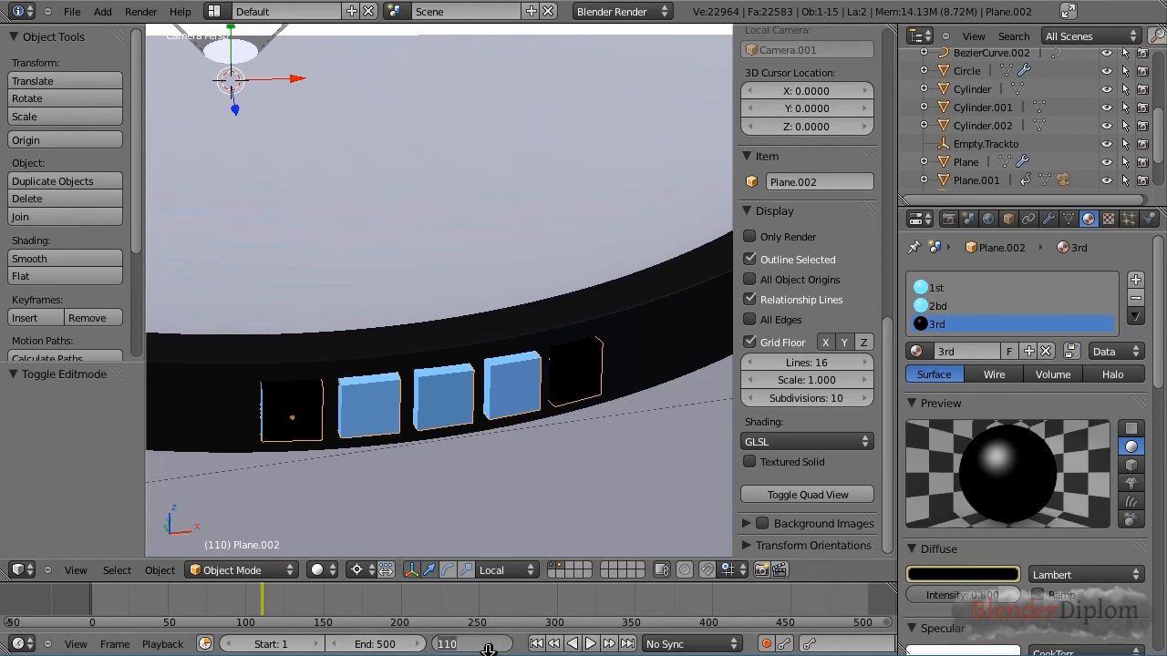
pyautogui.write('10')
pyautogui.press('Return')
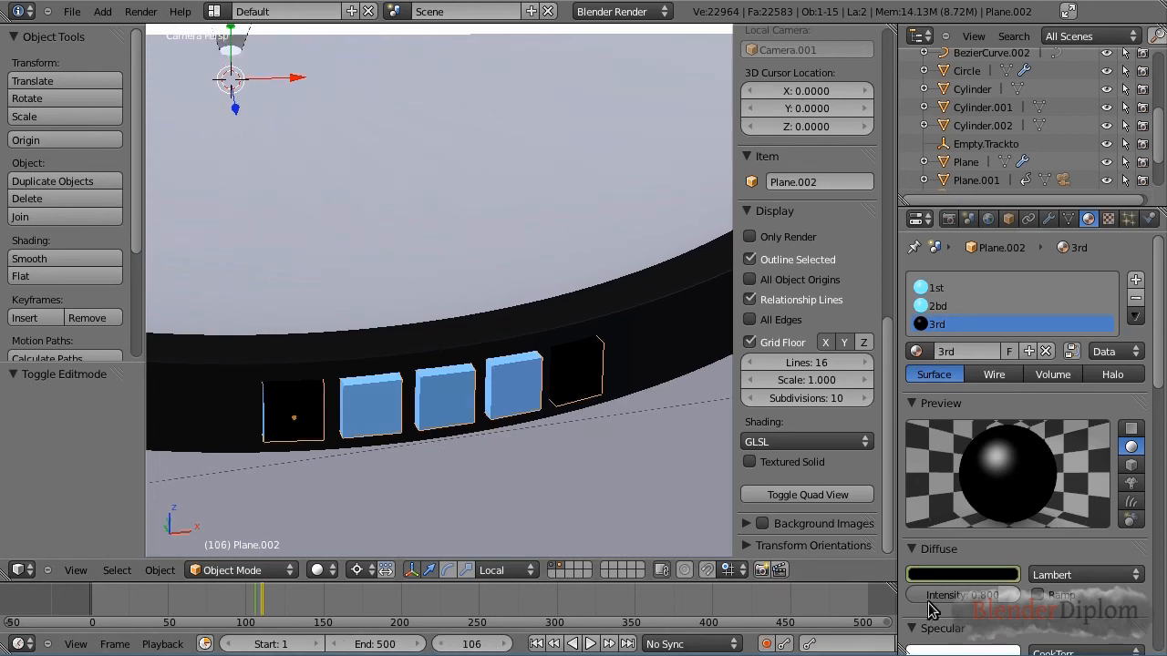
pyautogui.click(938, 307)
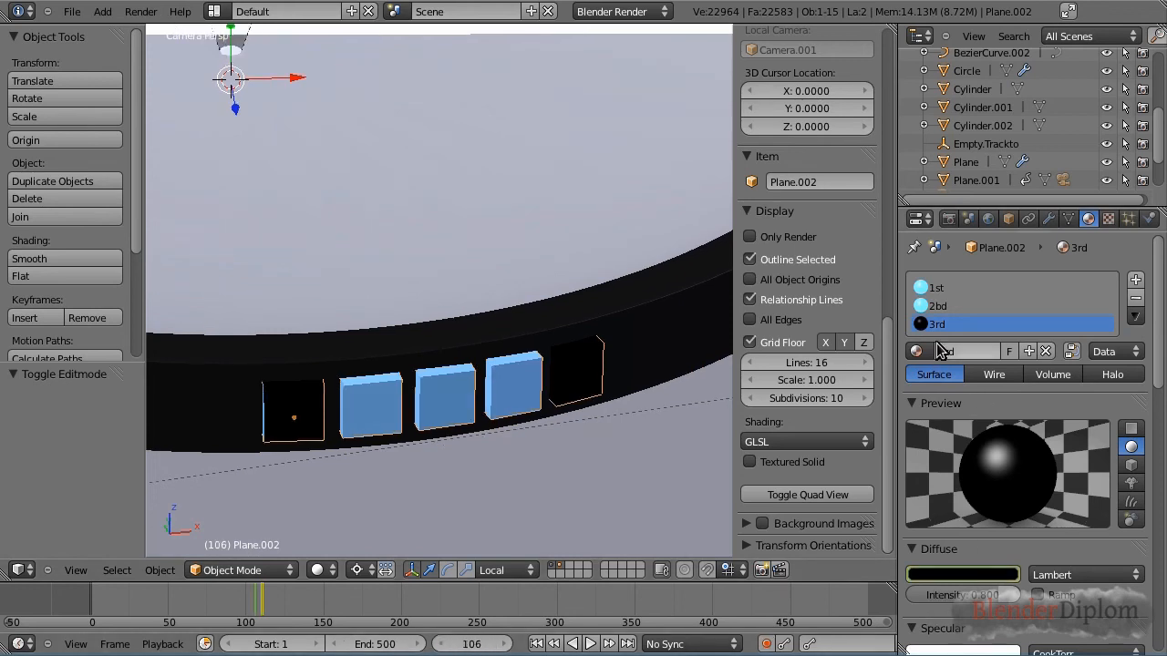
# Set the 2bd material's diffuse colour to black at frame 105 and keyframe it.
pyautogui.click(433, 644)
pyautogui.click(959, 574)
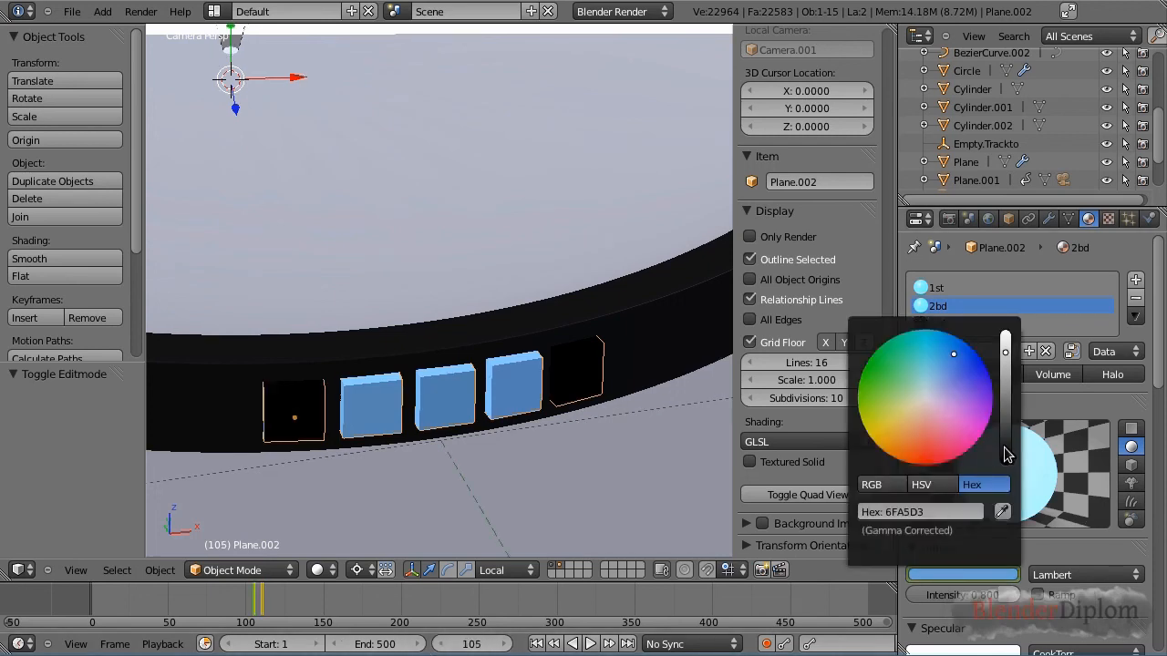
pyautogui.click(1006, 460)
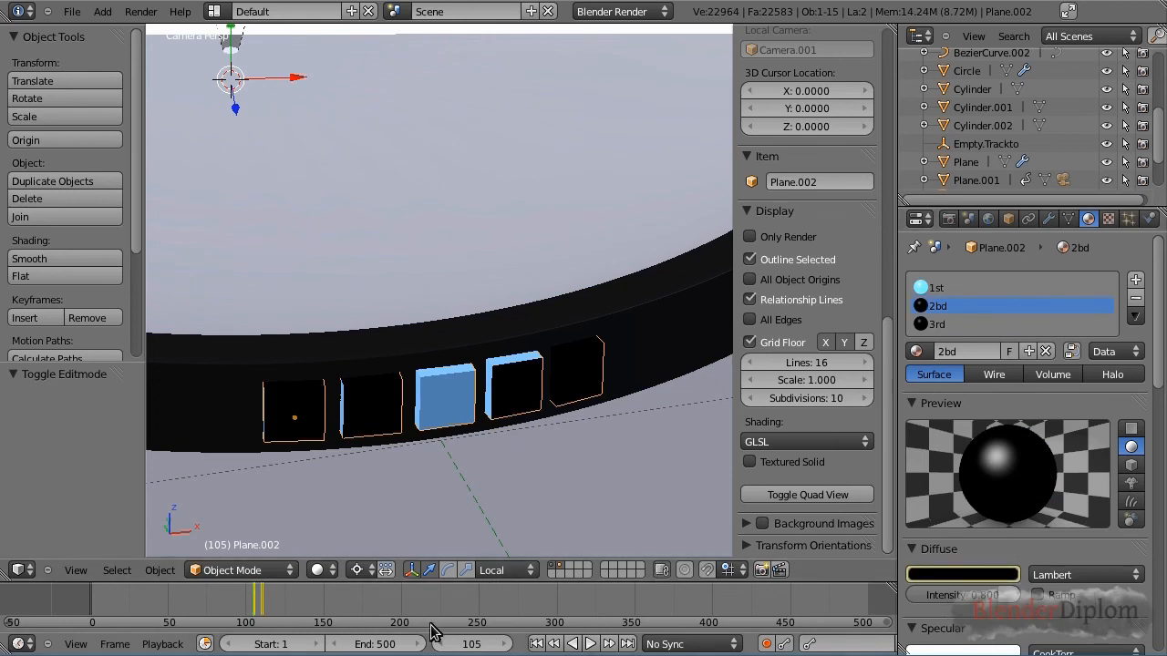
# Insert a keyframe for the 1st material's blue diffuse colour at frame 101.
pyautogui.click(470, 645)
pyautogui.write('10')
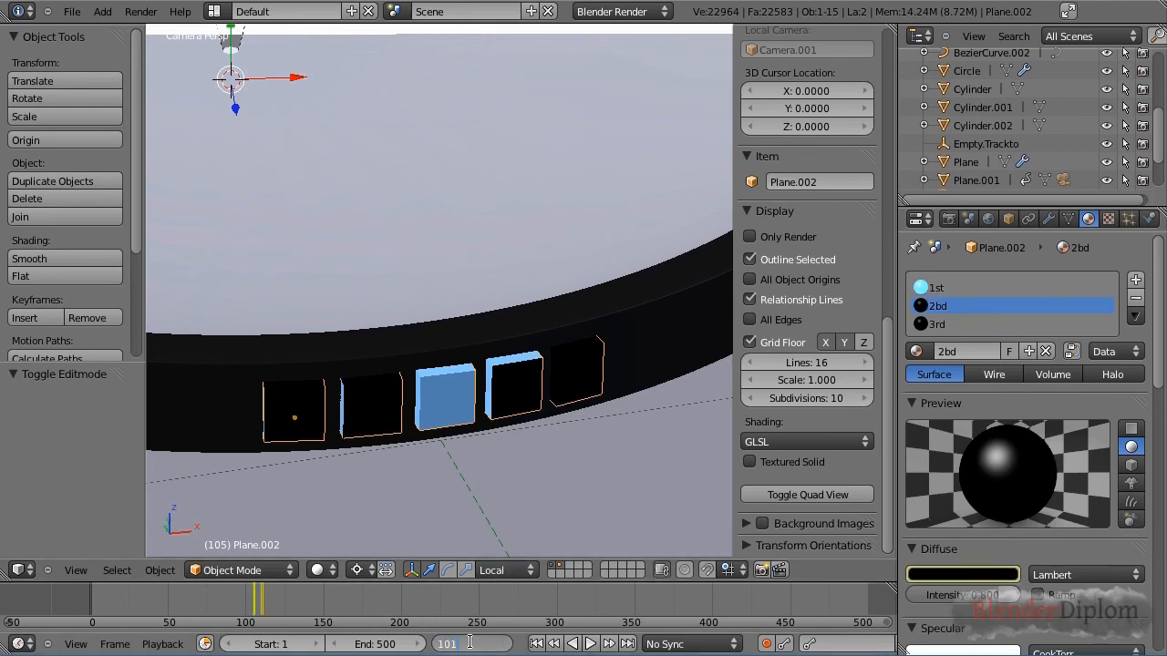
pyautogui.press('Return')
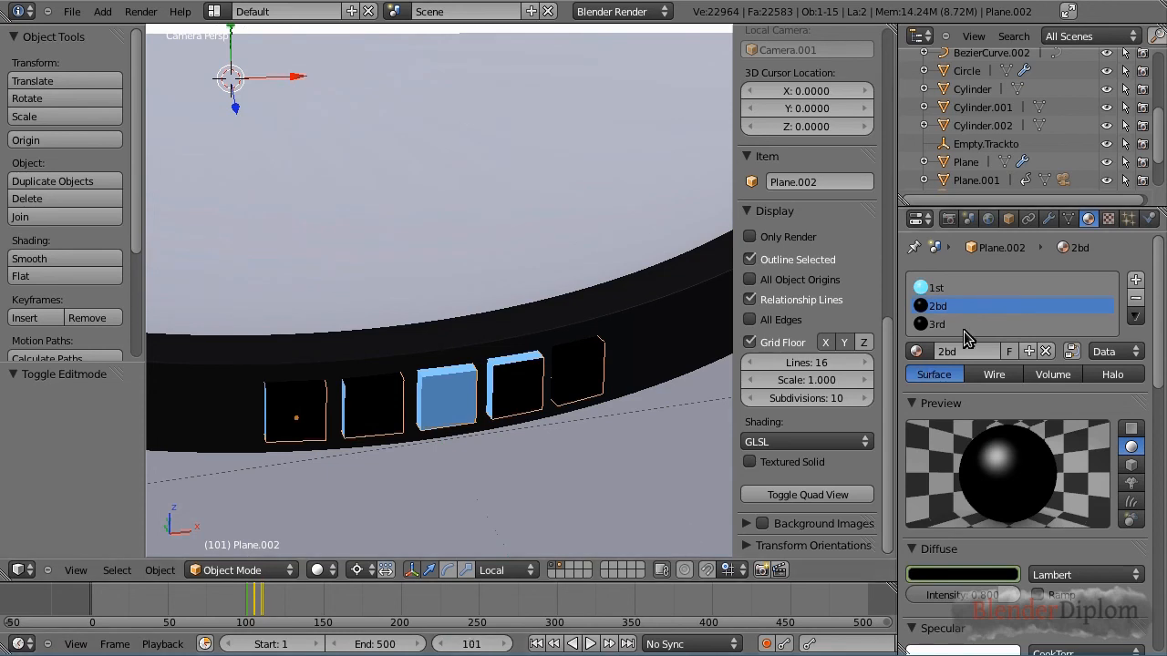
pyautogui.click(967, 287)
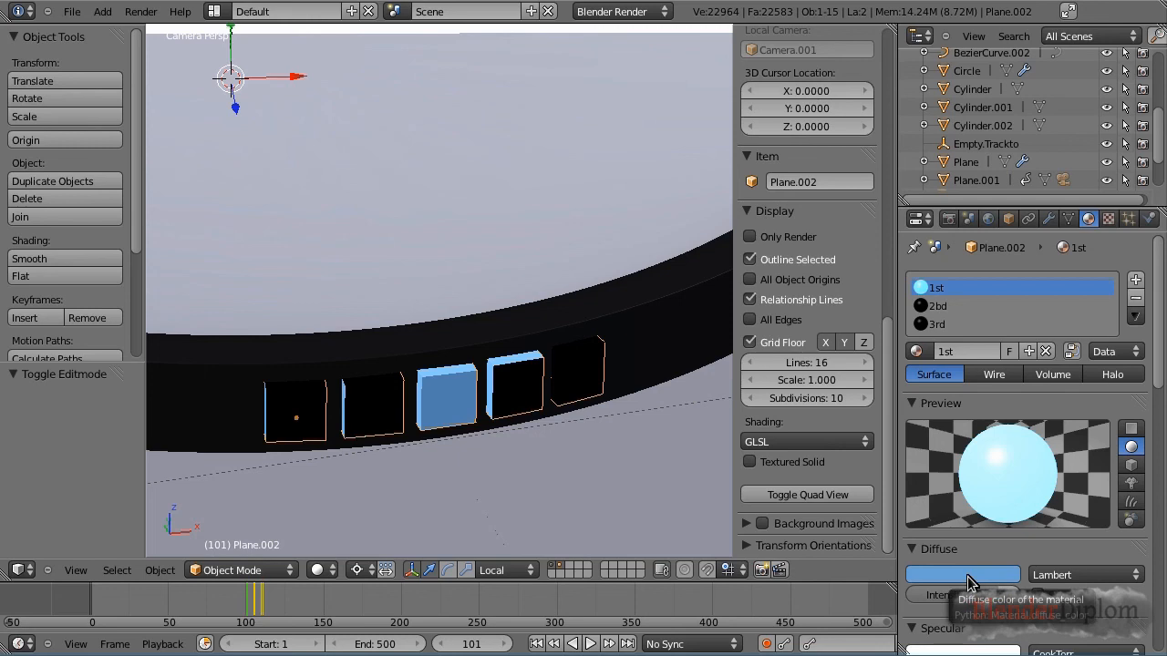
pyautogui.press('i')
# Set the 1st material's diffuse colour to black at frame 100 and keyframe it.
pyautogui.press('Left')
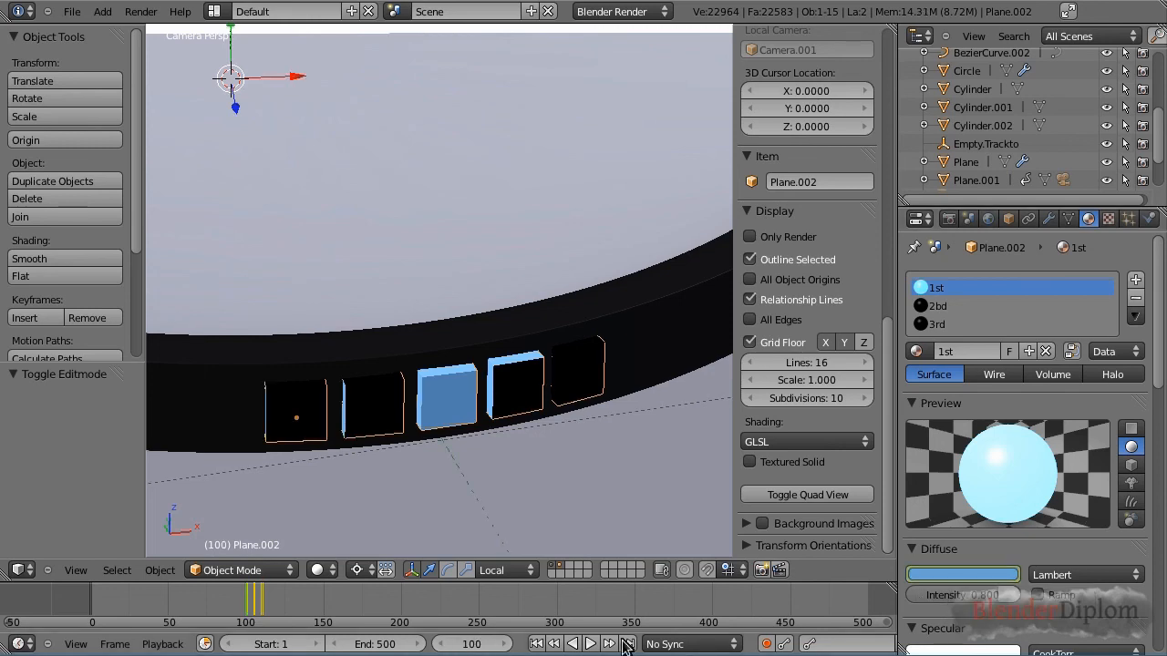
pyautogui.press('i')
pyautogui.click(950, 575)
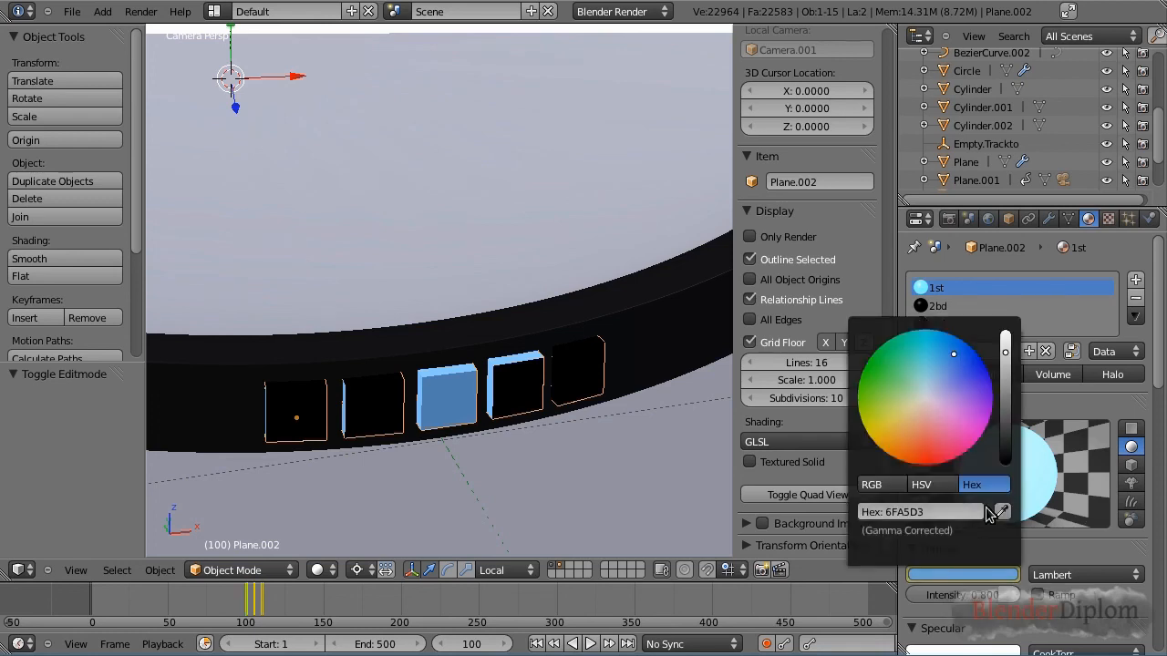
pyautogui.moveTo(1011, 461); pyautogui.dragTo(1012, 482)
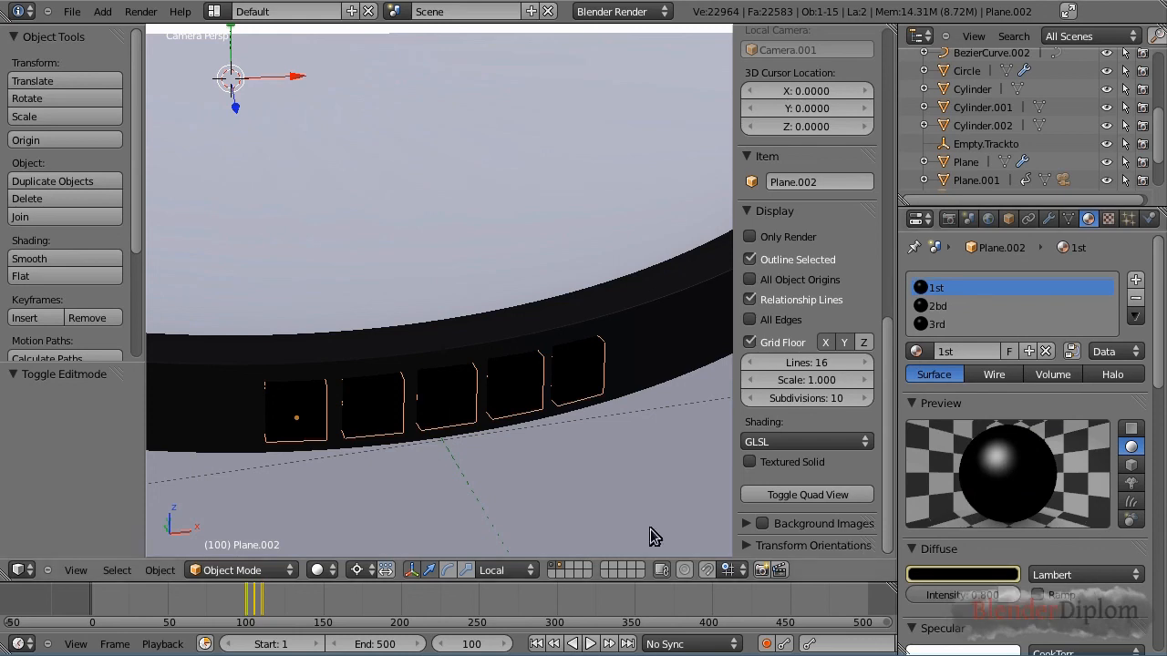
# Play the animation repeatedly from about frame 86 to check the projector buttons lighting up in sequence.
pyautogui.click(226, 603)
pyautogui.hotkey('alt', 'a')
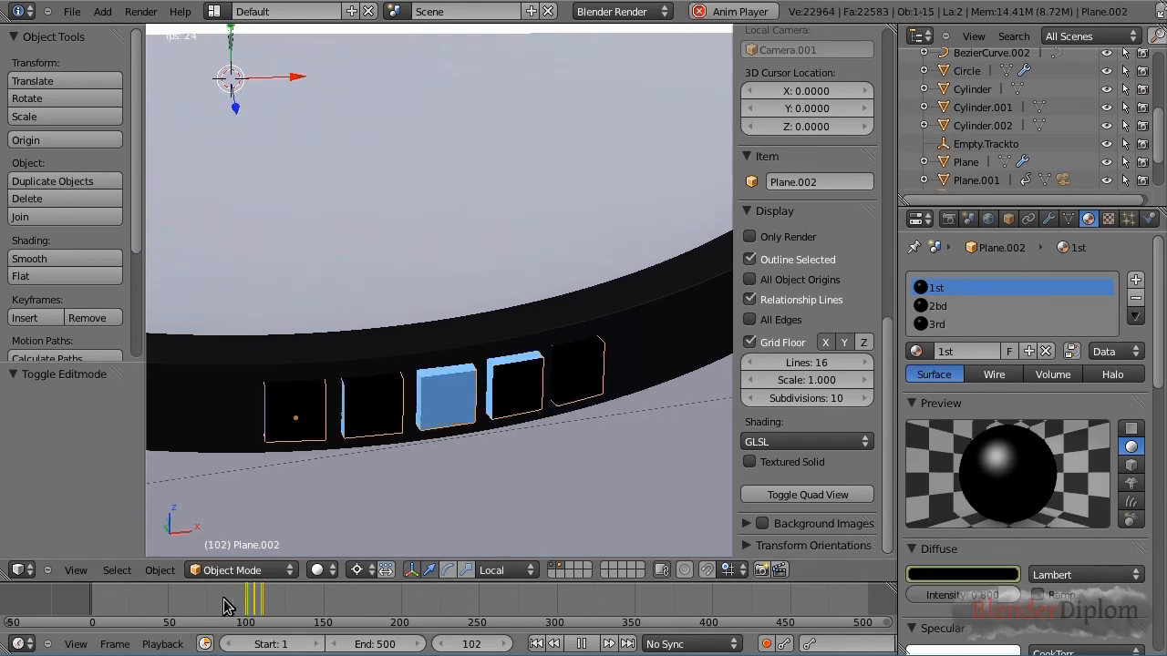
pyautogui.hotkey('alt', 'a')
pyautogui.click(226, 606)
pyautogui.hotkey('alt', 'a')
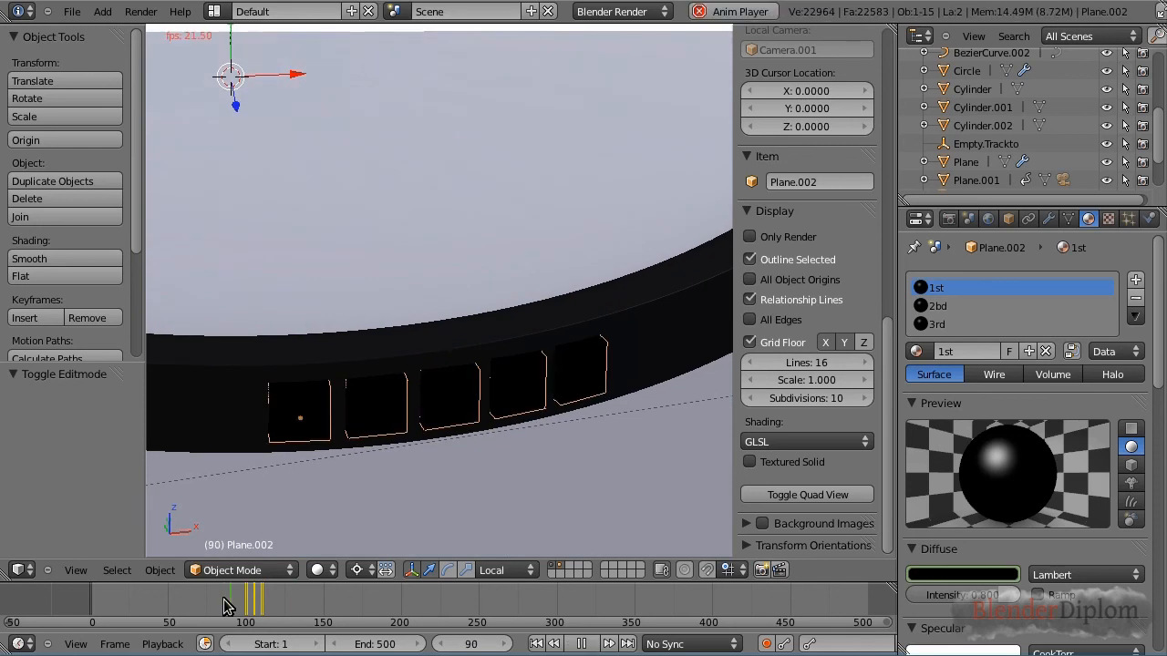
pyautogui.press('Escape')
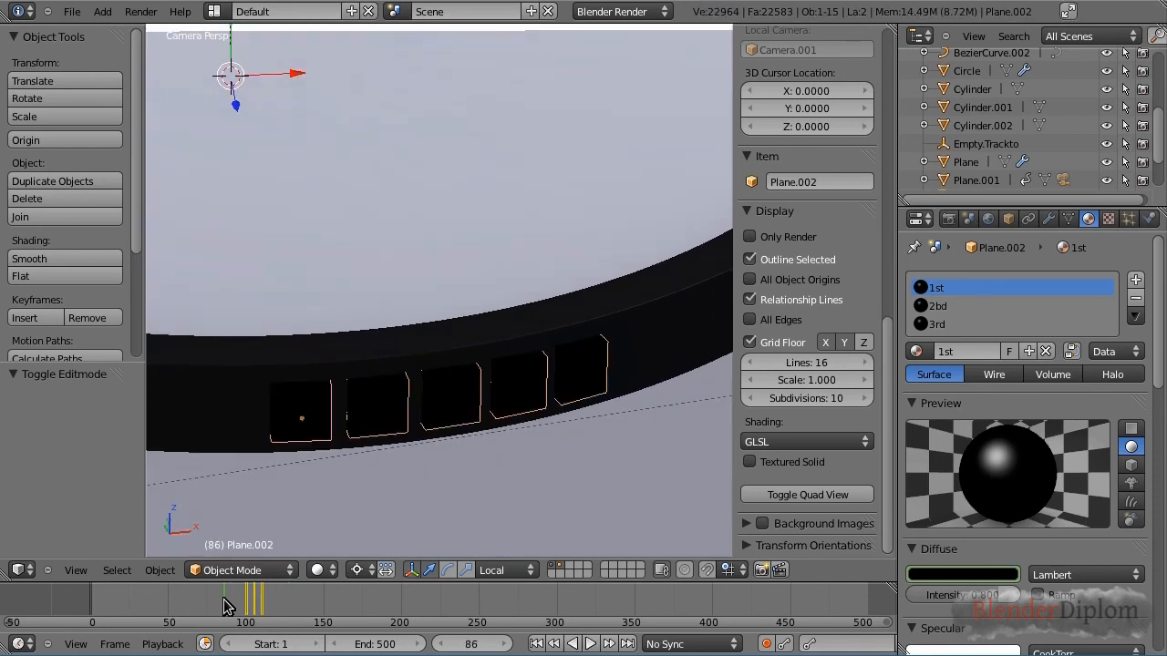
pyautogui.hotkey('alt', 'a')
pyautogui.press('Escape')
pyautogui.hotkey('alt', 'a')
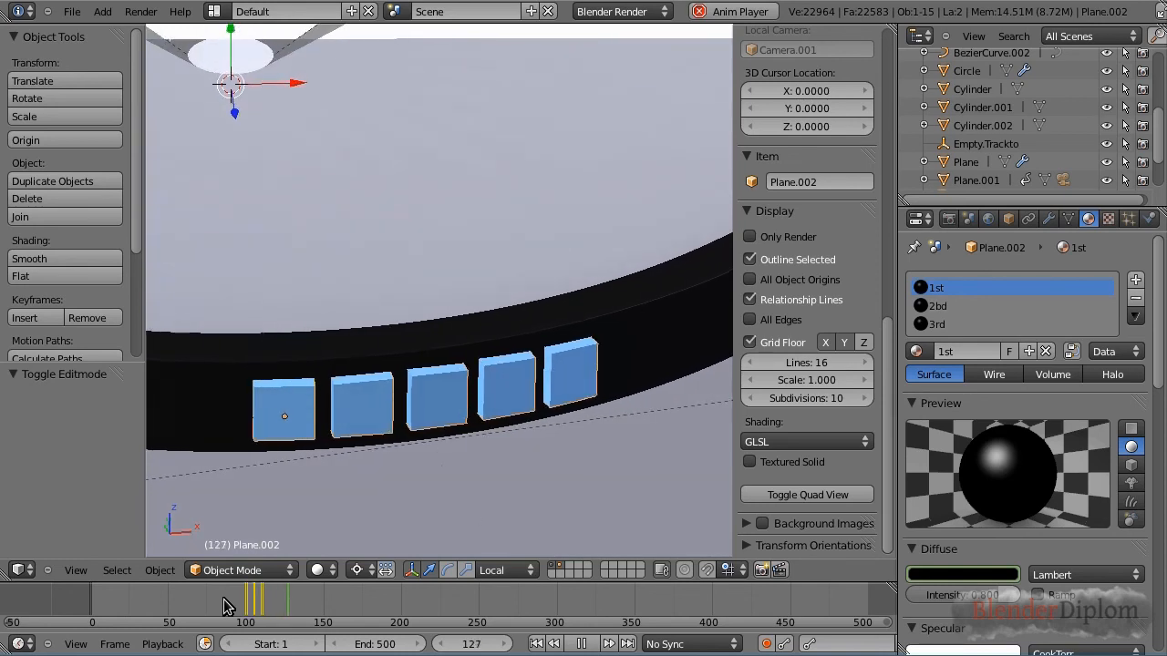
pyautogui.press('Escape')
pyautogui.hotkey('alt', 'a')
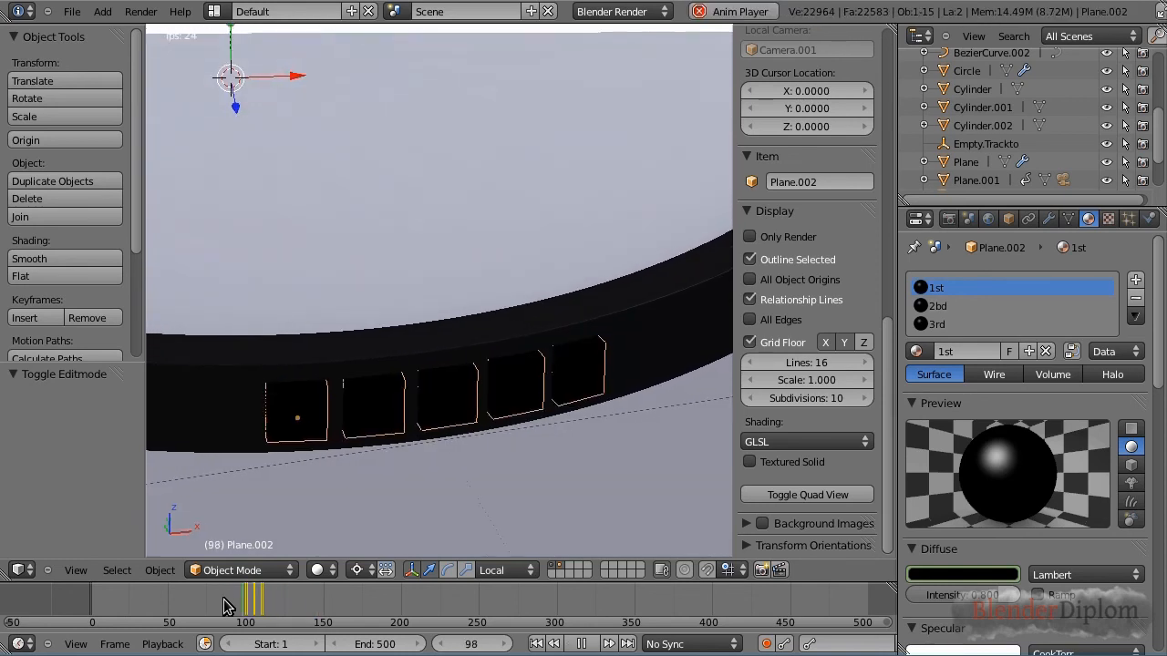
# Stop the playback and enable the world's Indirect Lighting with the Approximate gather method.
pyautogui.hotkey('alt', 'a')
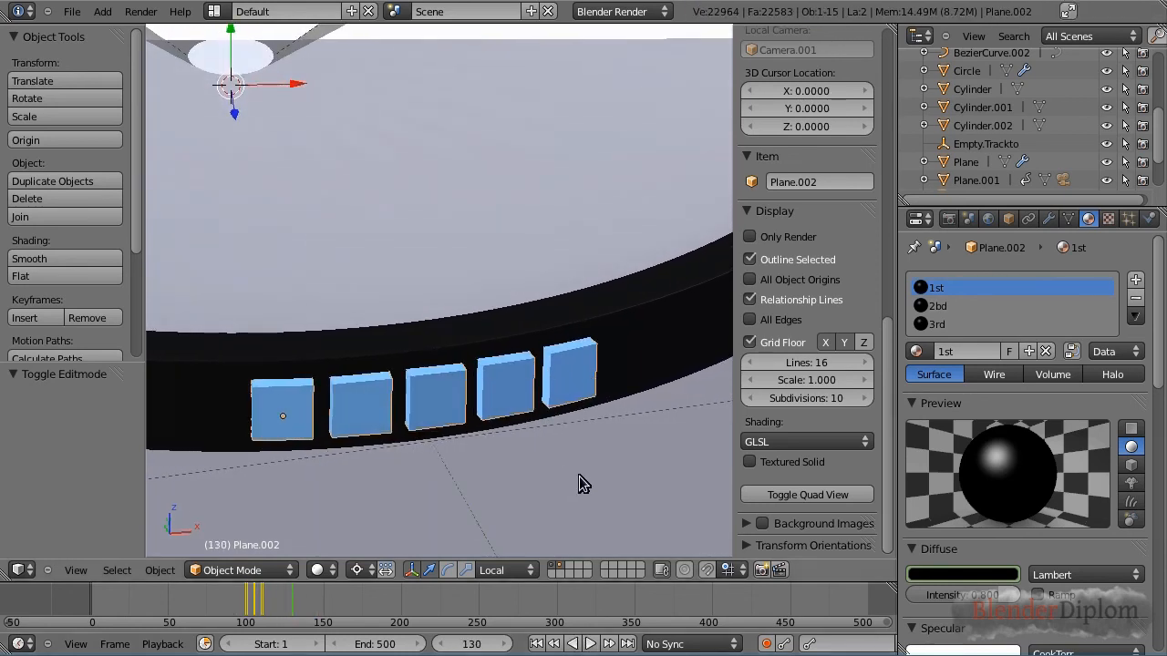
pyautogui.press('KP_0')
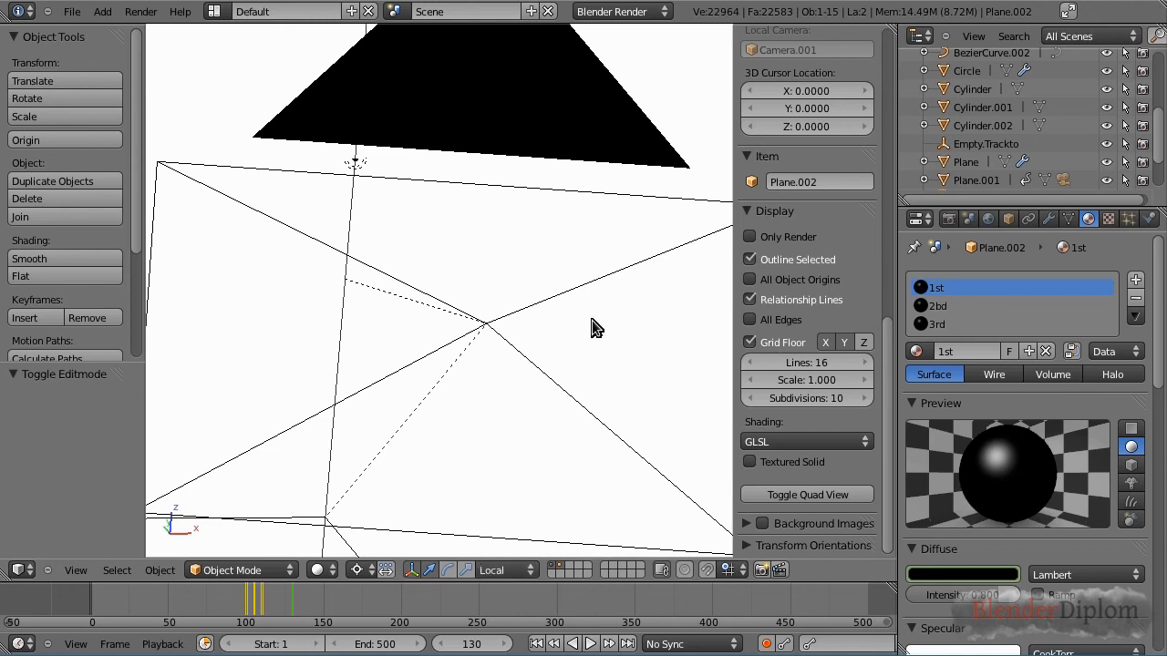
pyautogui.press('KP_0')
pyautogui.scroll(-4, 534, 358)
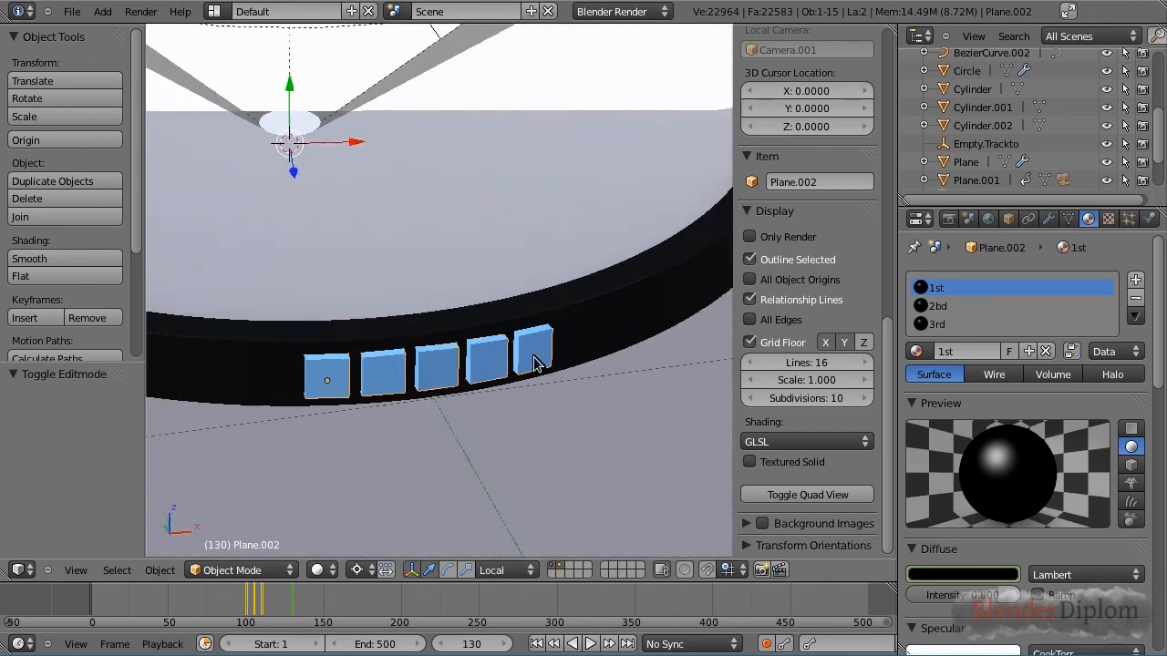
pyautogui.click(992, 220)
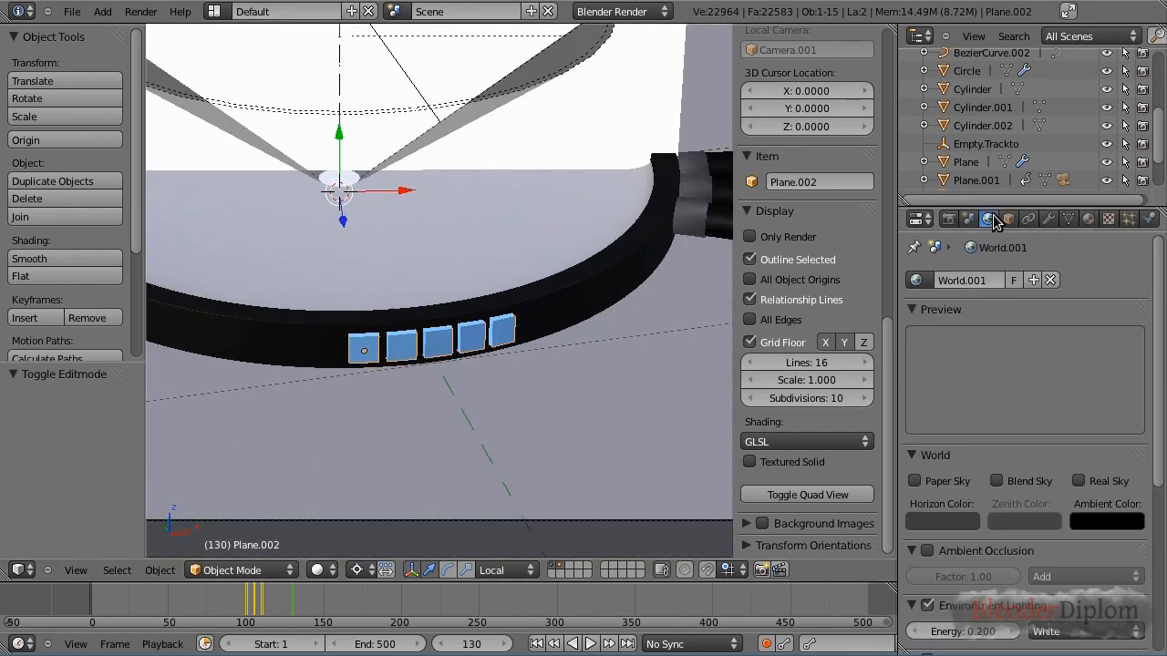
pyautogui.scroll(-6, 1123, 435)
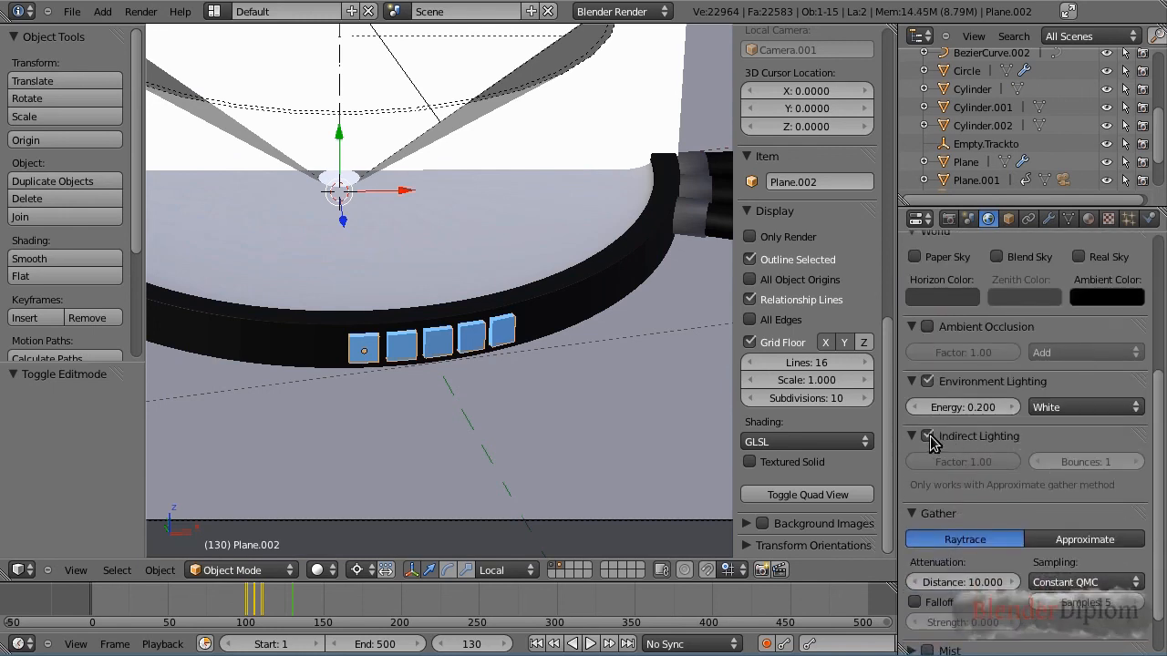
pyautogui.click(1081, 540)
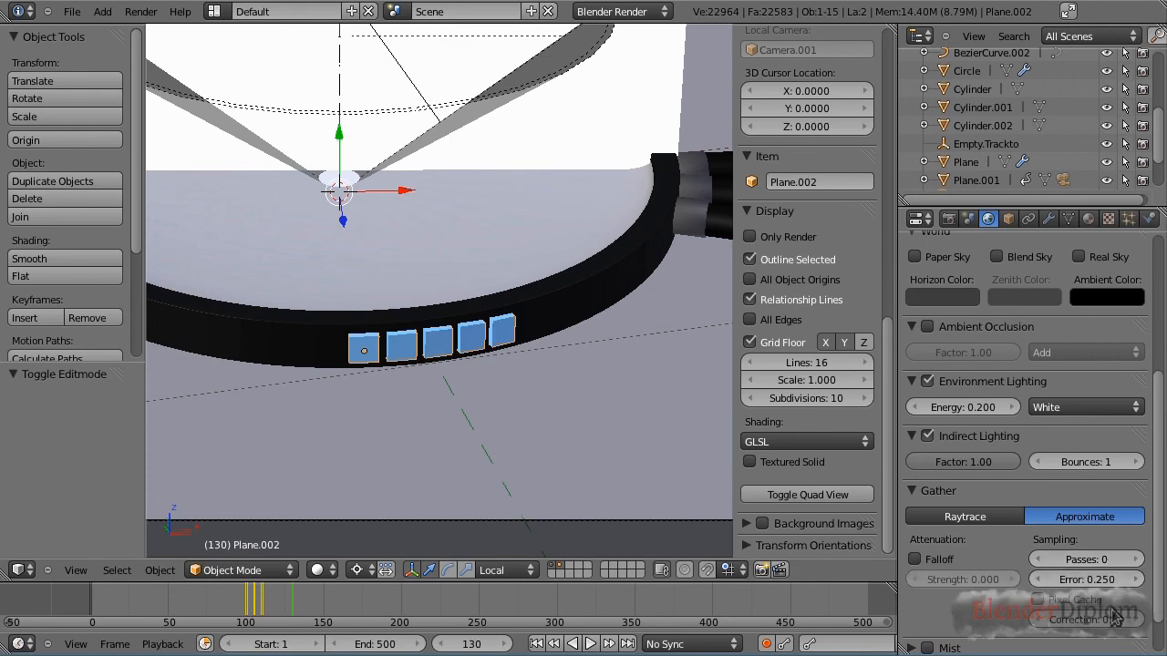
# Test-render frame 130 to examine the indirect light from the projector buttons, and return to the camera view.
pyautogui.press('F12')
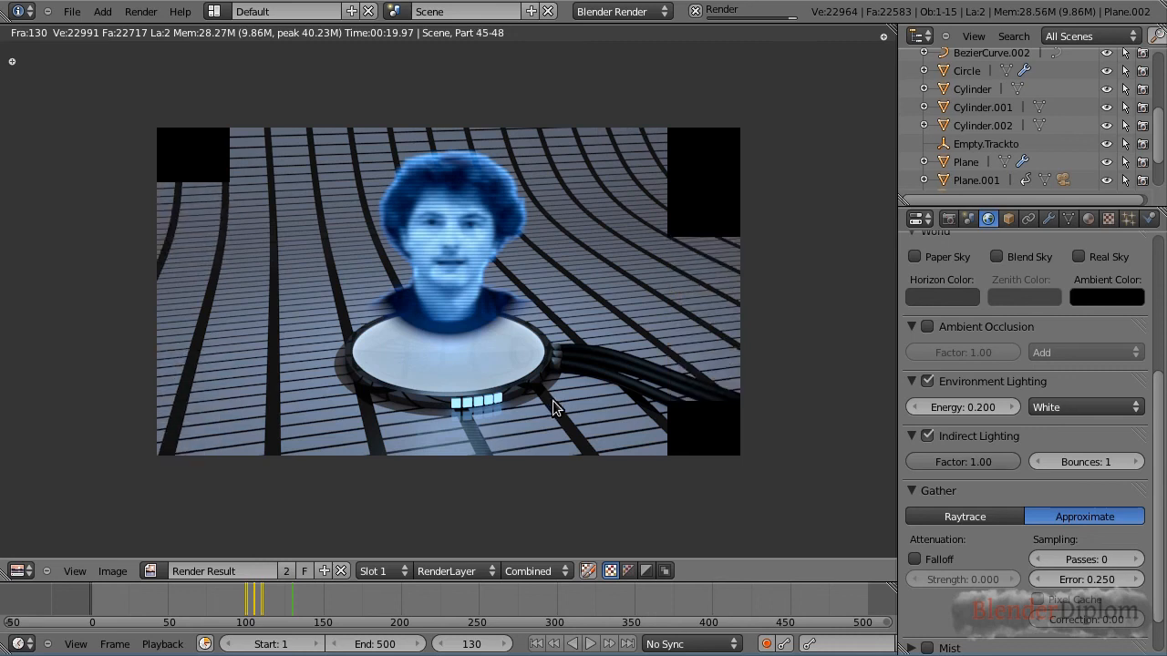
pyautogui.press('Escape')
pyautogui.press('KP_0')
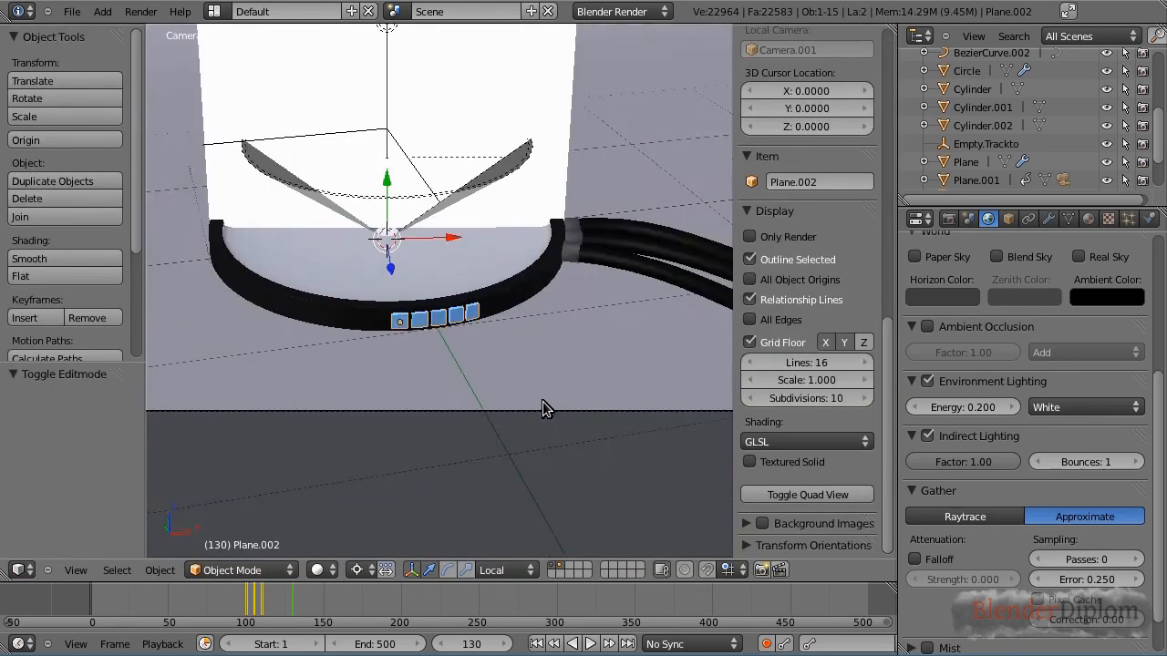
# Switch to the Animation screen layout and load the scene named Scene in it.
pyautogui.click(236, 11)
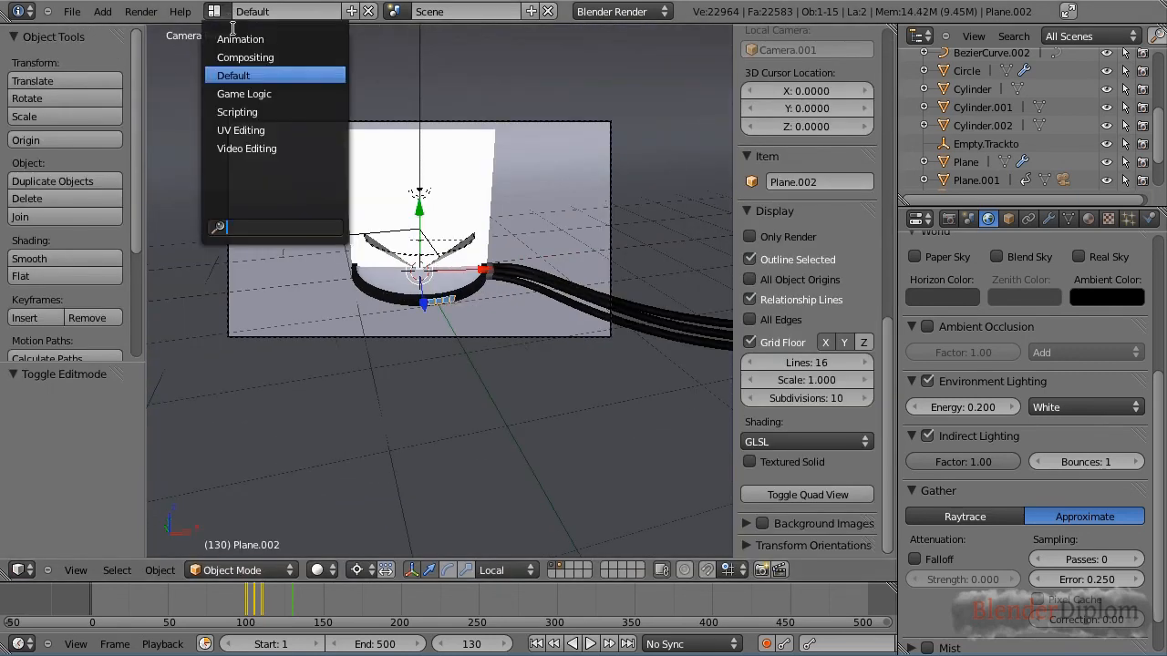
pyautogui.click(243, 37)
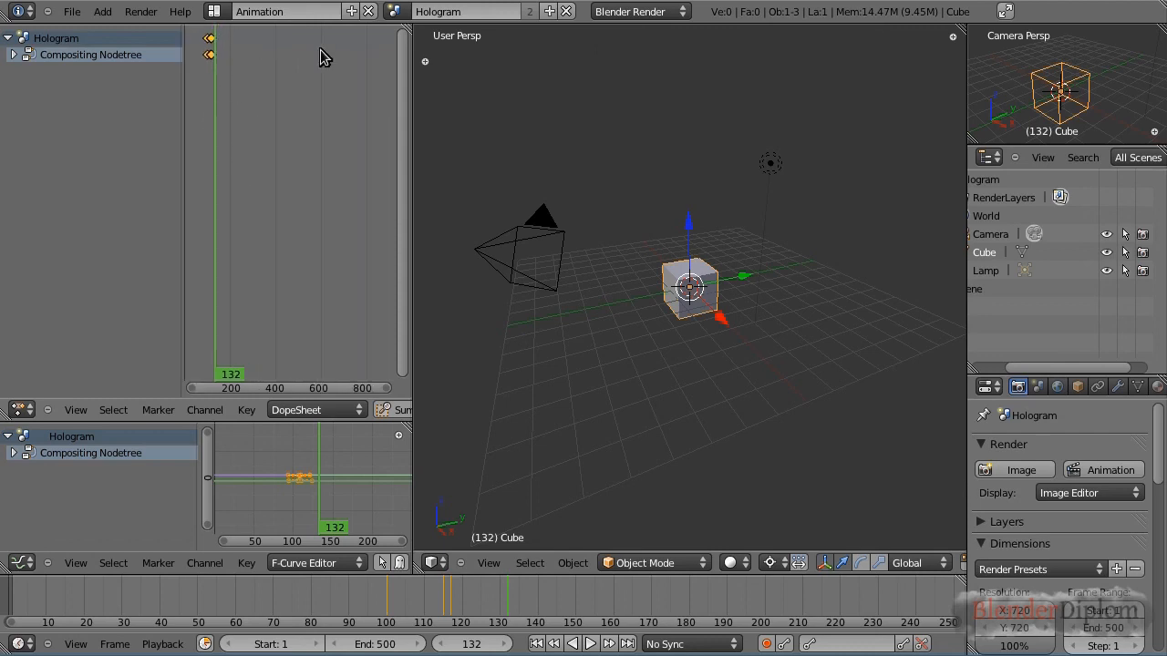
pyautogui.click(401, 11)
pyautogui.click(421, 56)
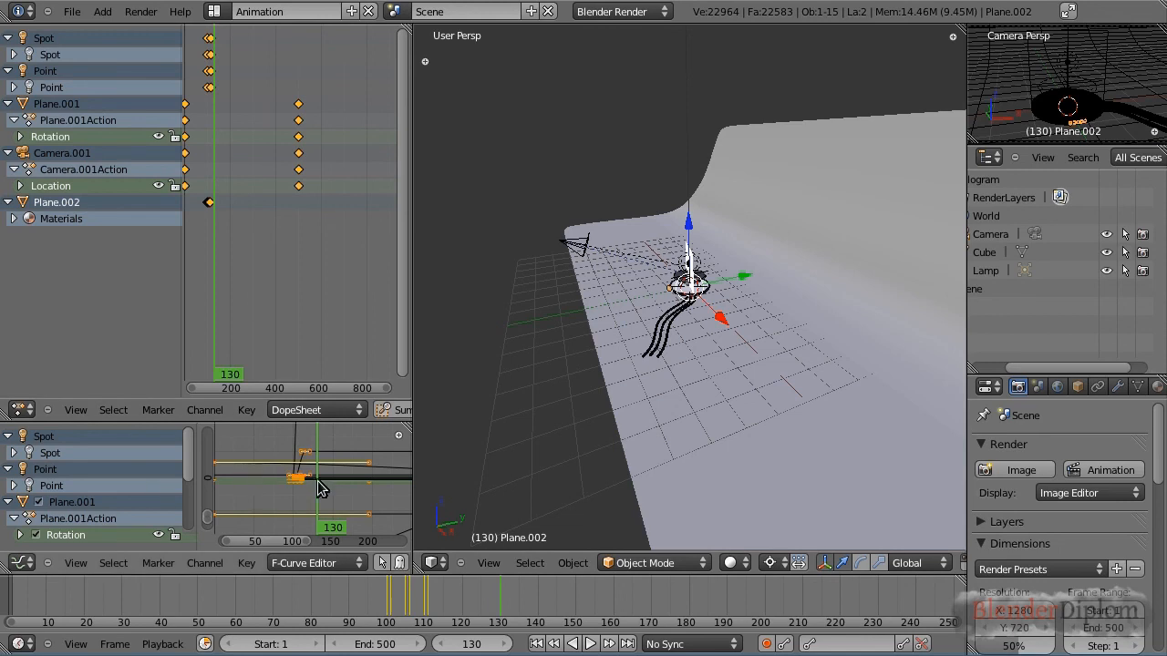
# Duplicate the Spot, Point and Plane.002 keyframes around frames 100 to 110, offsetting the copies by about 120 frames.
pyautogui.scroll(-5, 346, 480)
pyautogui.scroll(3, 347, 480)
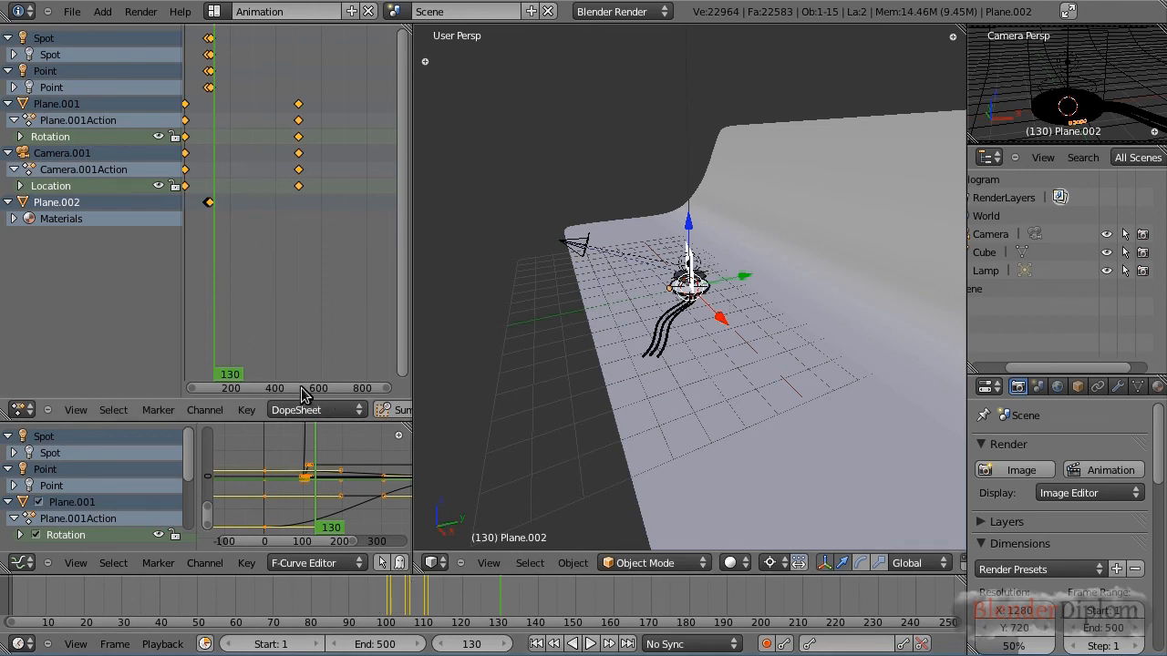
pyautogui.moveTo(288, 388); pyautogui.dragTo(261, 392)
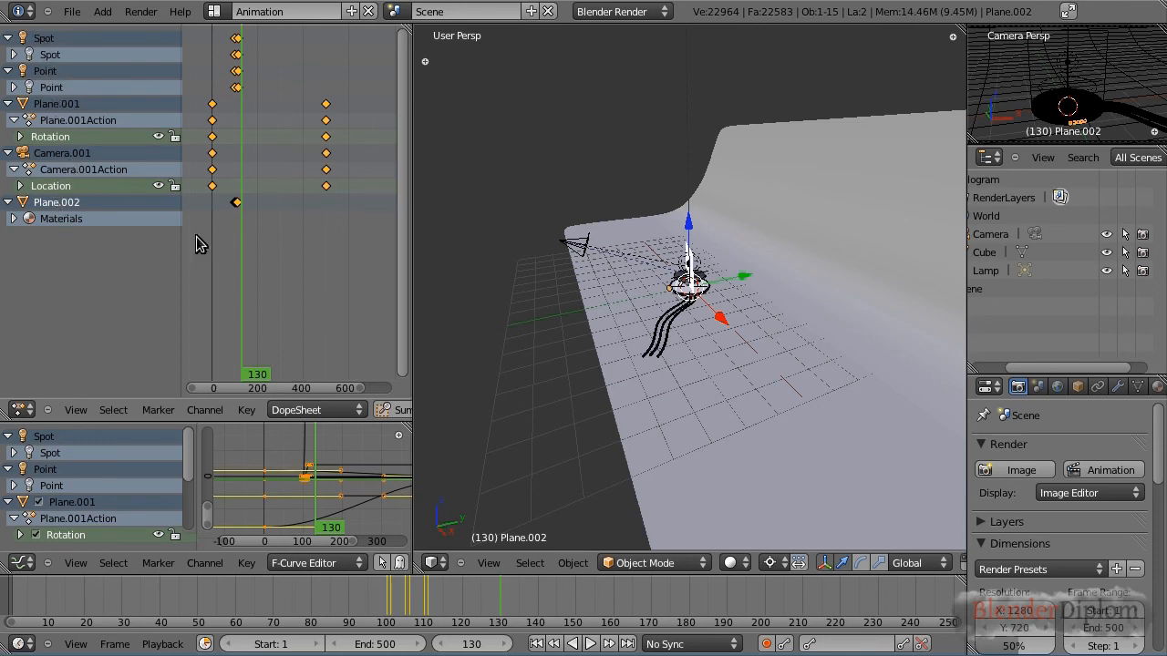
pyautogui.press('a')
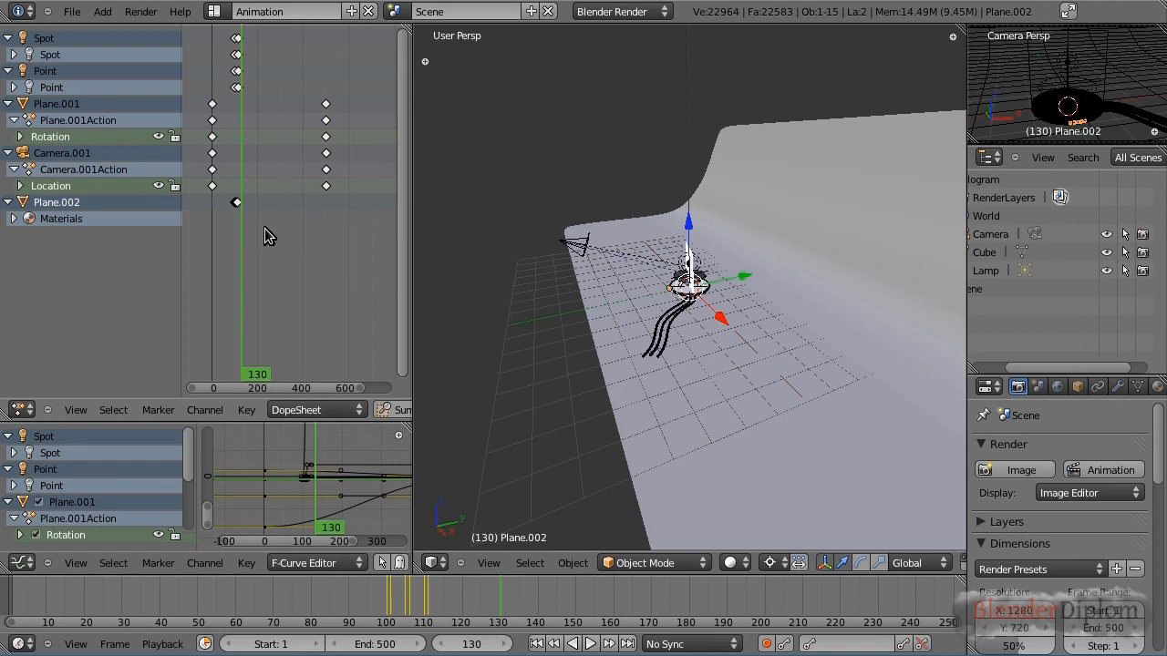
pyautogui.press('b')
pyautogui.moveTo(265, 228); pyautogui.dragTo(224, 31)
pyautogui.moveTo(284, 388); pyautogui.dragTo(304, 383)
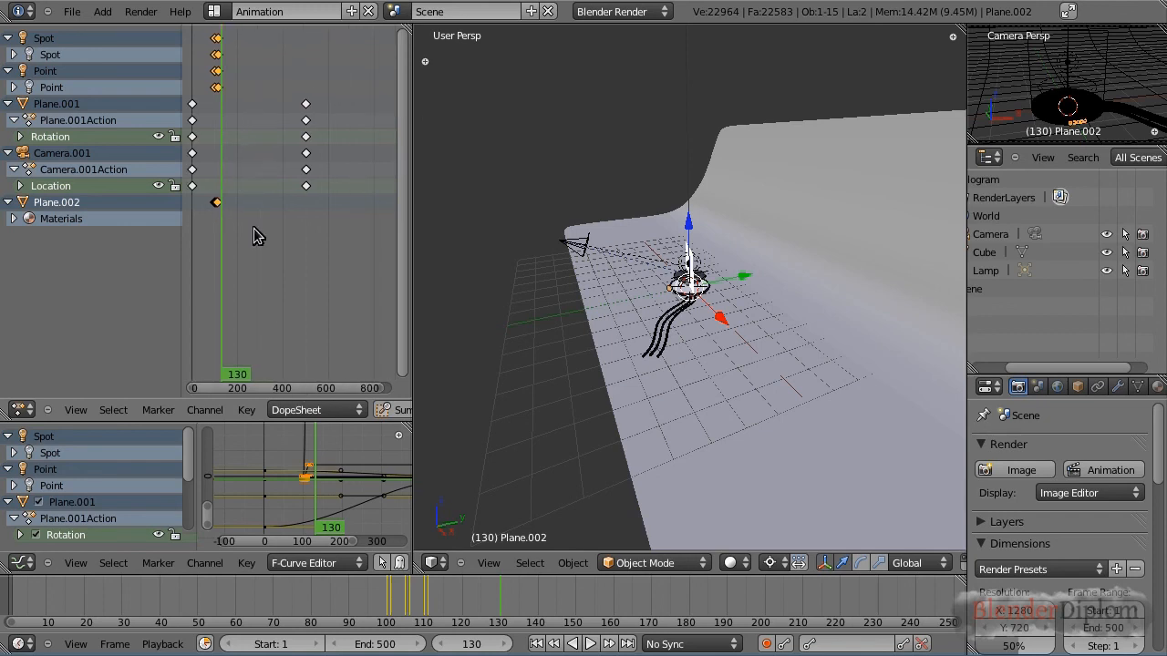
pyautogui.press('g')
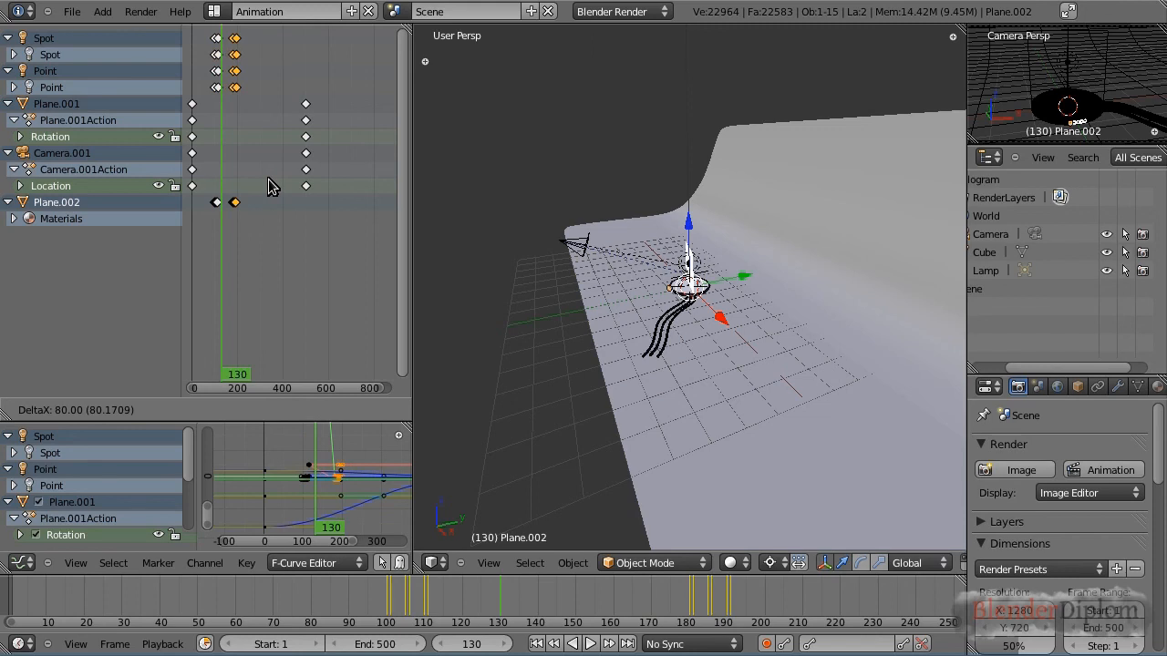
pyautogui.click(282, 185)
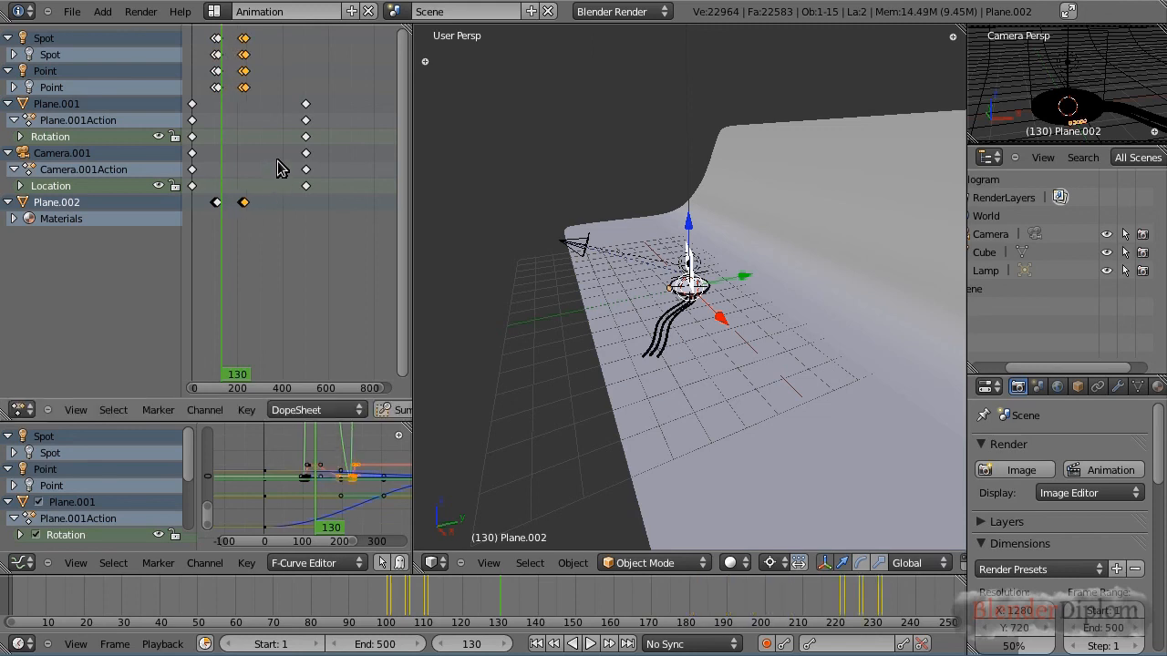
# Reverse the duplicated keyframes in time by scaling them by -1 about the current frame.
pyautogui.write('s0')
pyautogui.press('BackSpace')
pyautogui.write('-1')
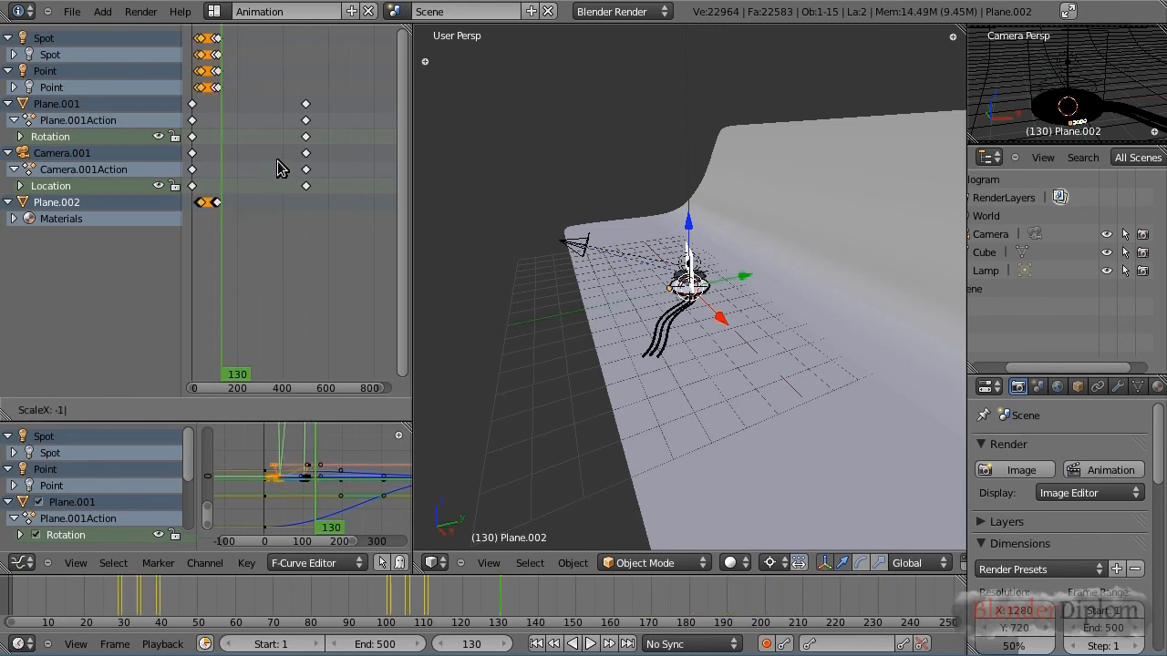
pyautogui.press('Return')
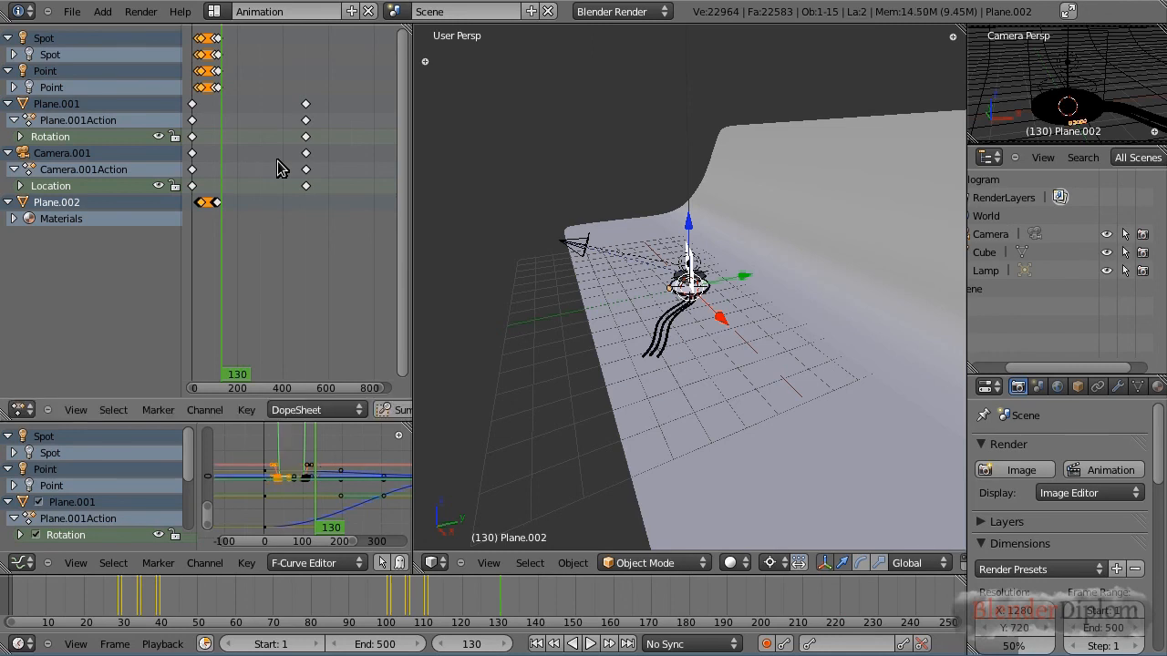
# Move the reversed keyframes to the end of the animation, at about frames 490 to 500, aligned with the camera's last keyframe.
pyautogui.press('g')
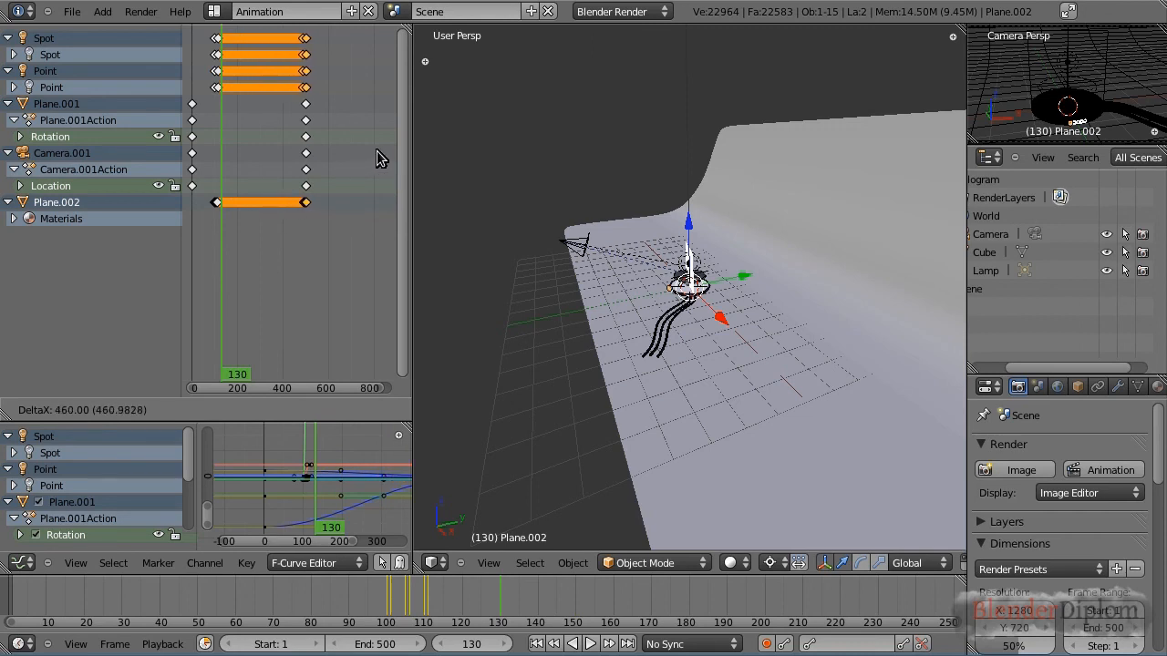
pyautogui.click(373, 158)
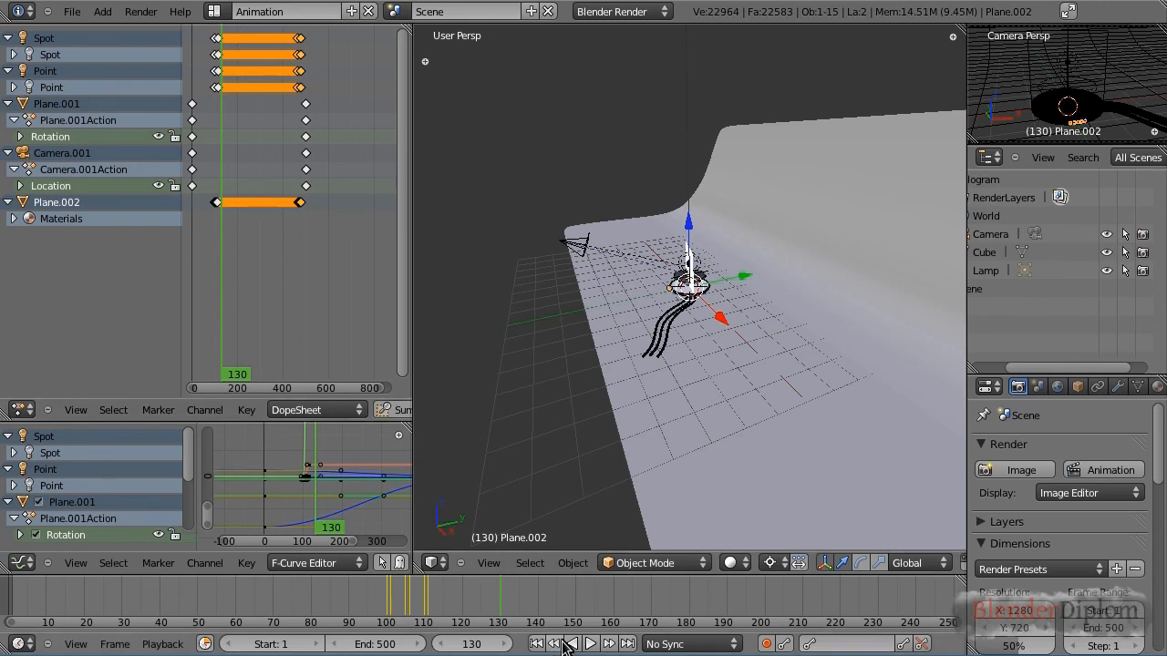
pyautogui.moveTo(539, 622); pyautogui.dragTo(914, 620)
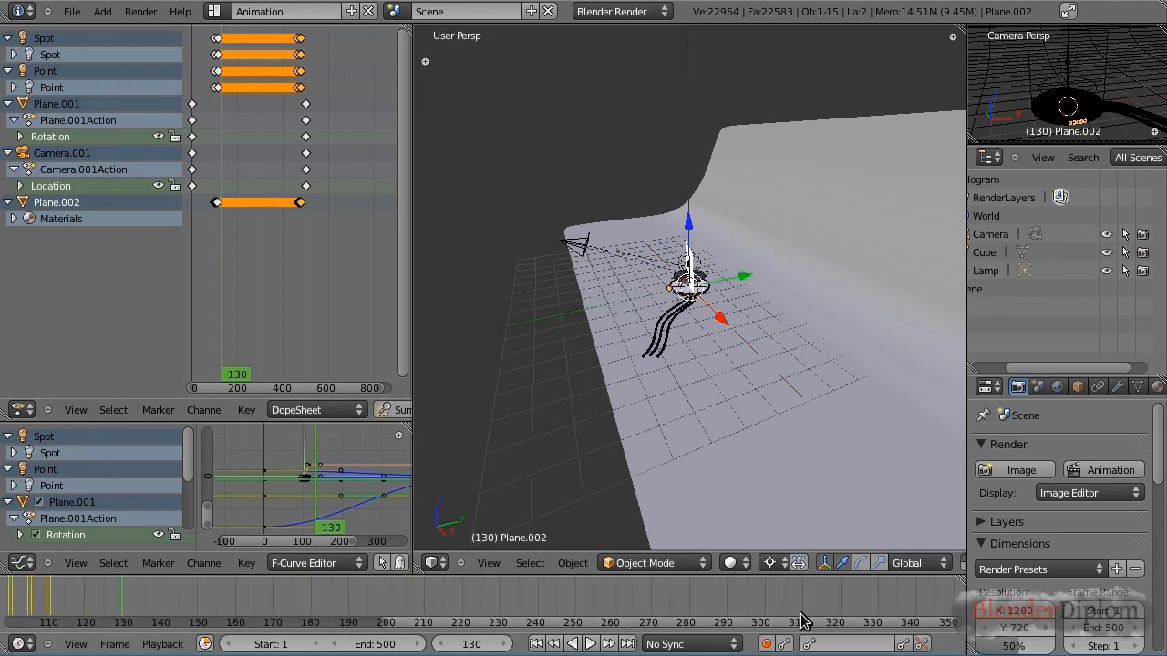
pyautogui.moveTo(800, 621); pyautogui.dragTo(1000, 624)
pyautogui.moveTo(904, 622); pyautogui.dragTo(984, 627)
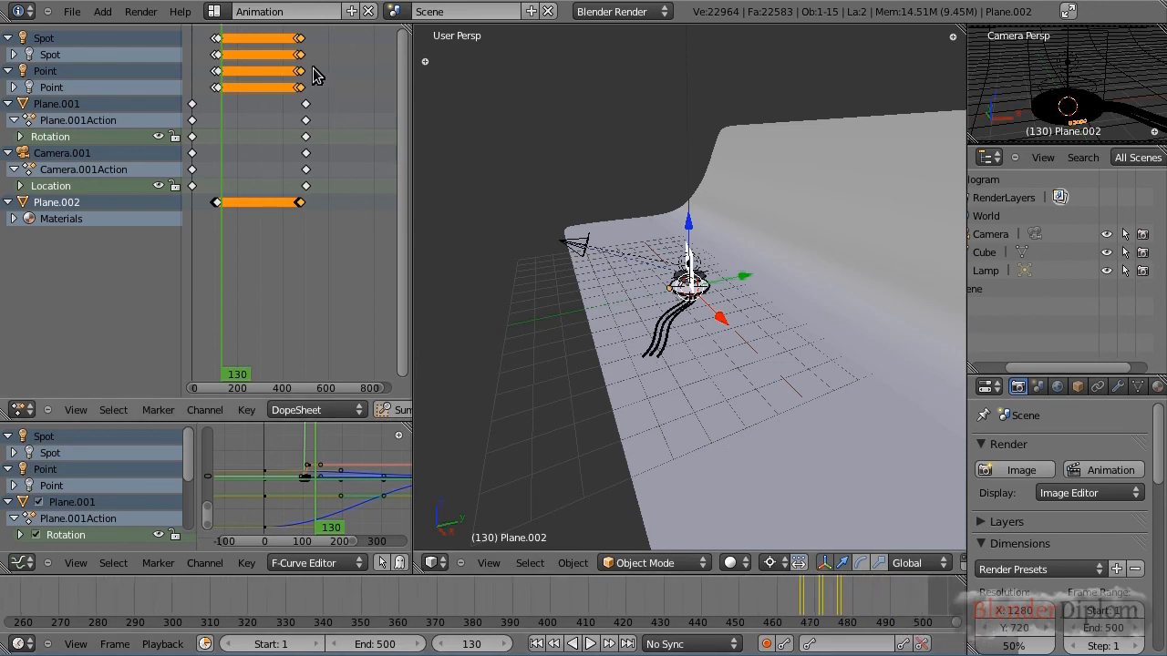
pyautogui.press('g')
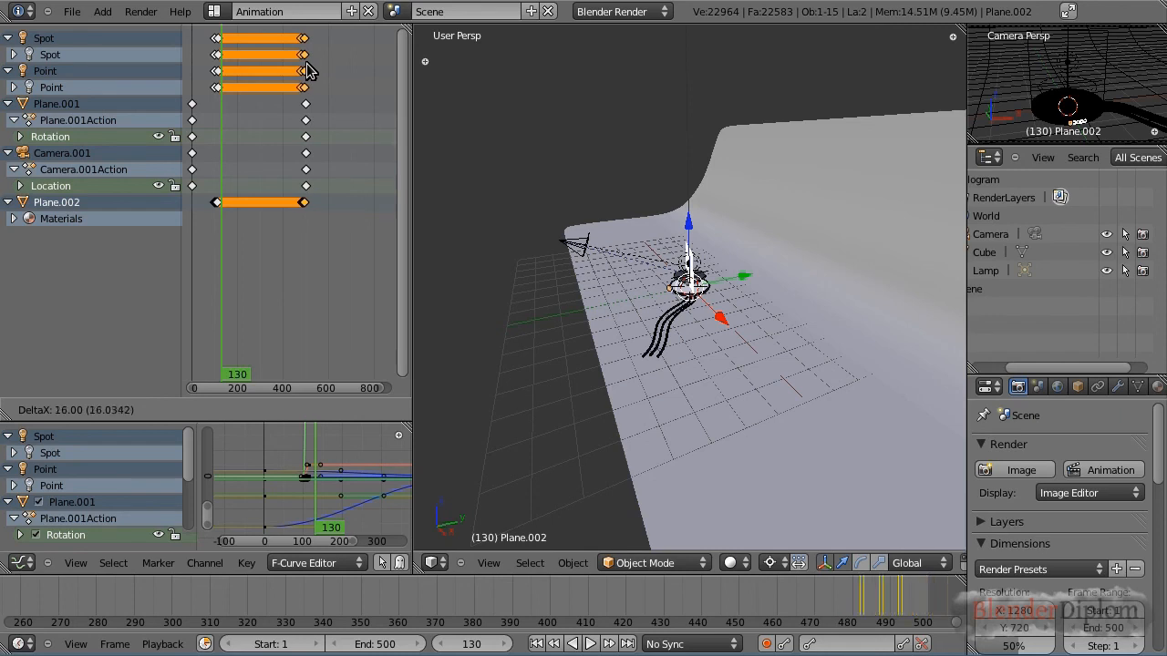
pyautogui.click(310, 71)
pyautogui.scroll(1, 311, 73)
pyautogui.scroll(20, 324, 89)
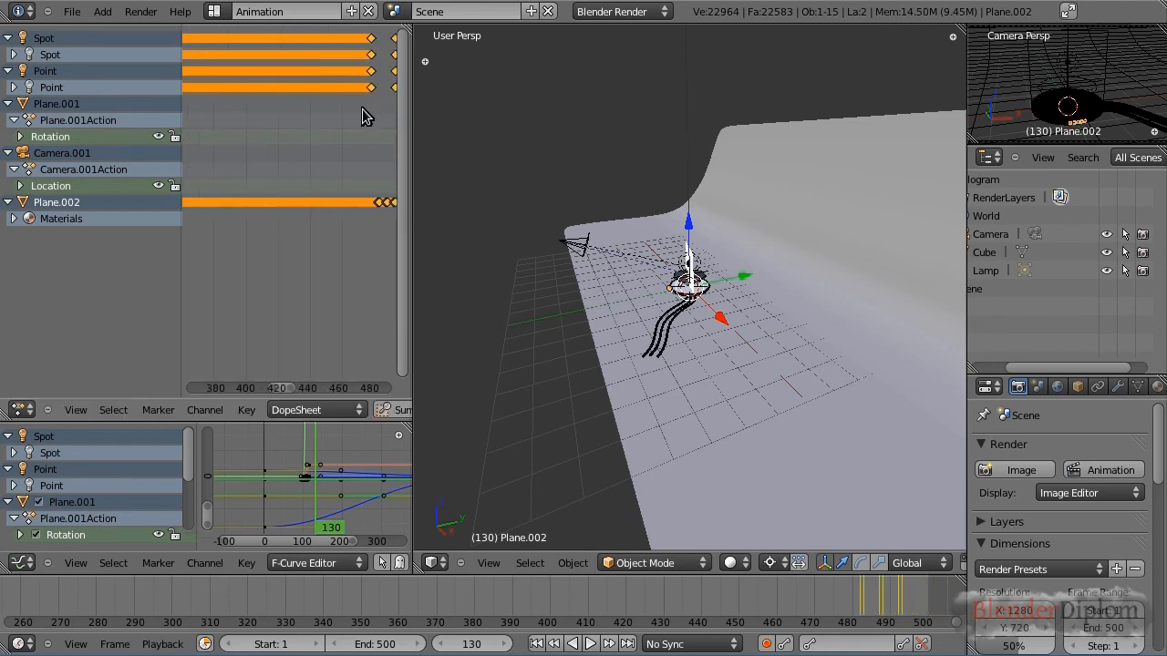
pyautogui.moveTo(338, 132); pyautogui.dragTo(207, 142, button='middle')
pyautogui.press('g')
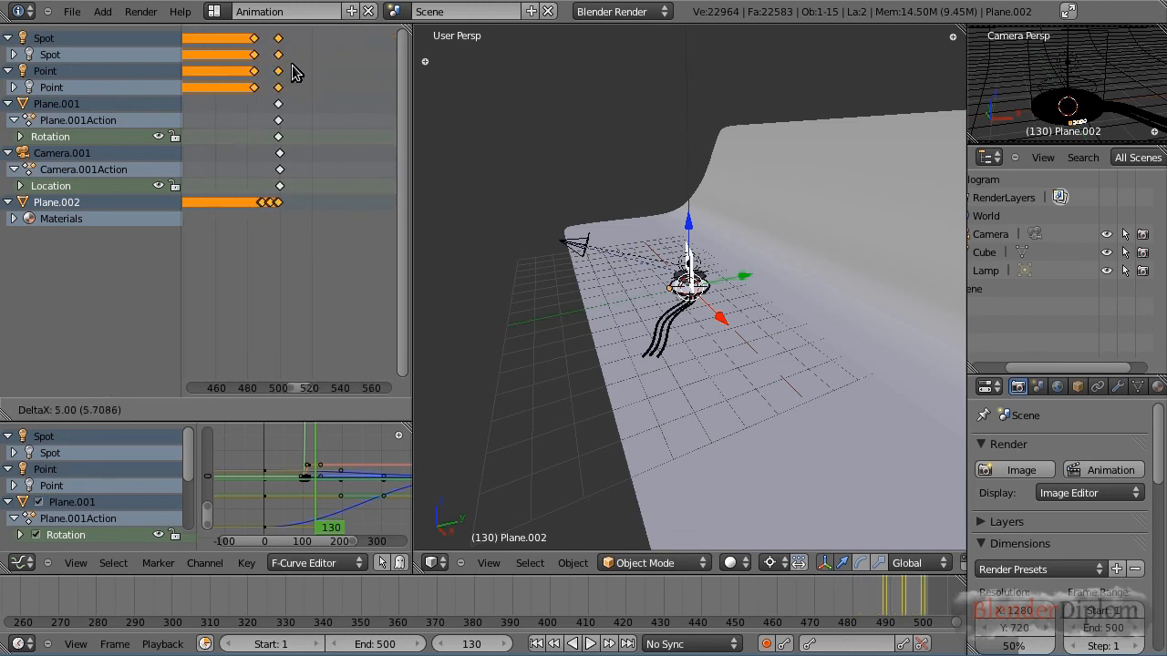
pyautogui.click(292, 66)
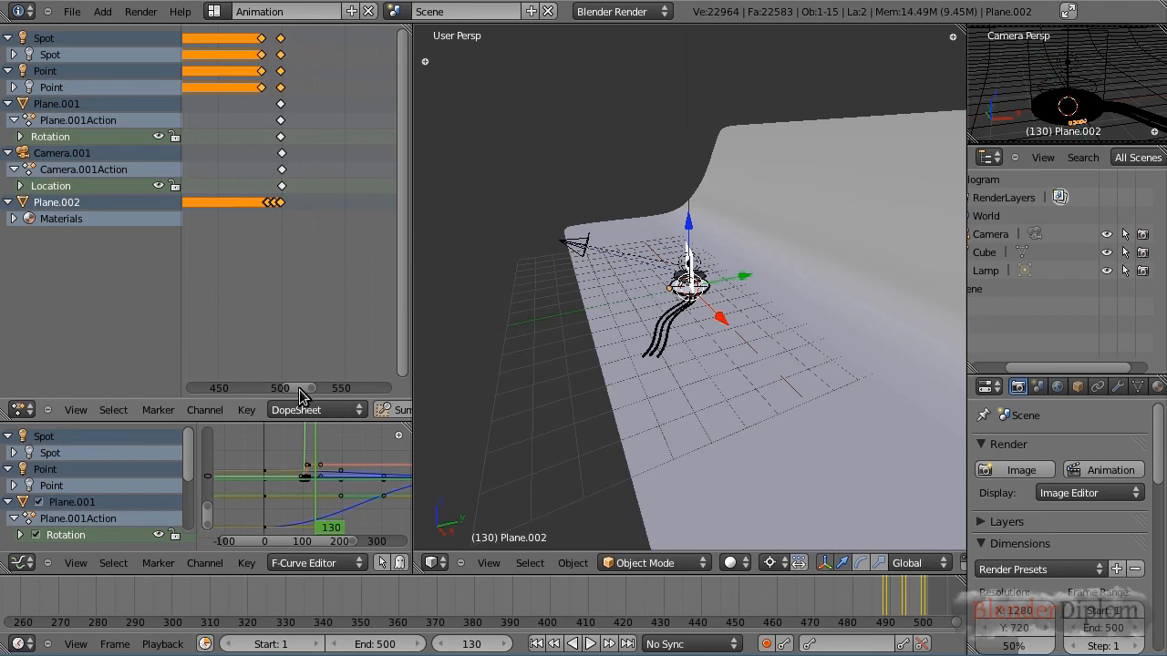
pyautogui.moveTo(297, 389); pyautogui.dragTo(273, 392)
pyautogui.press('g')
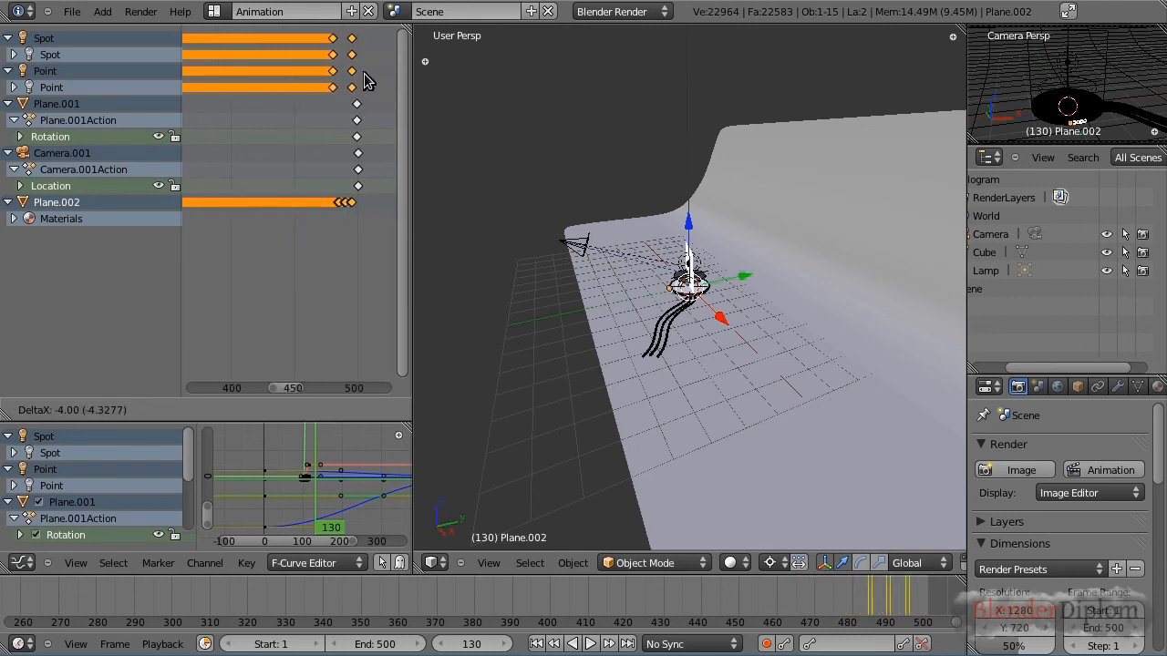
pyautogui.click(371, 74)
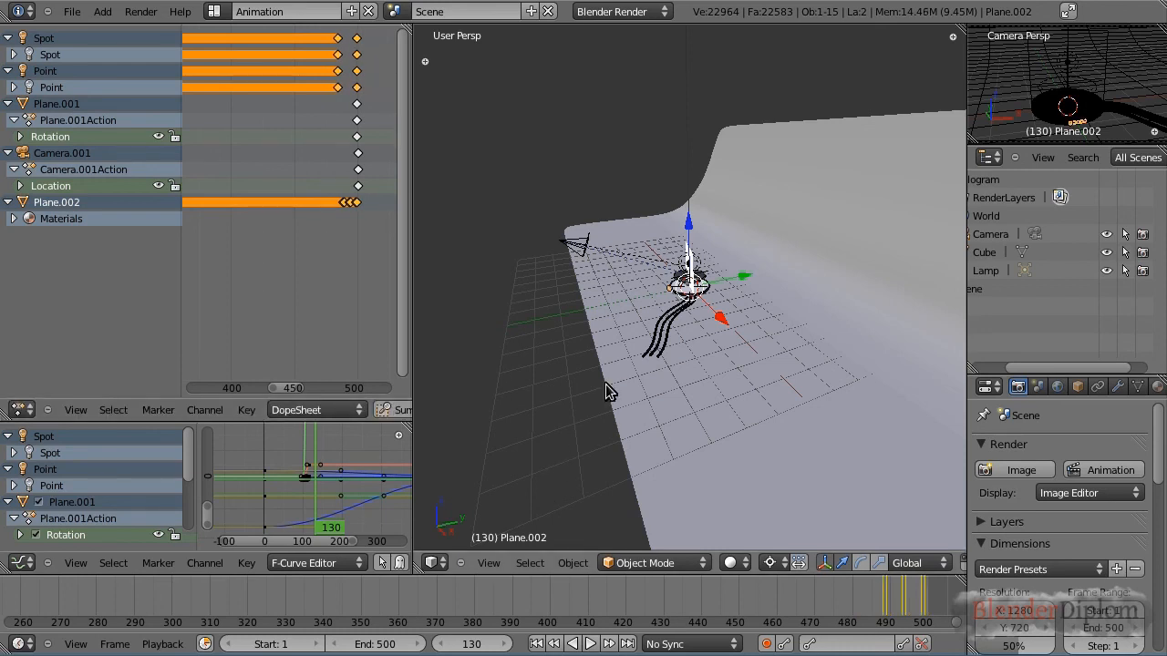
# Return to the Default screen layout and set the viewport shading to Textured.
pyautogui.click(213, 11)
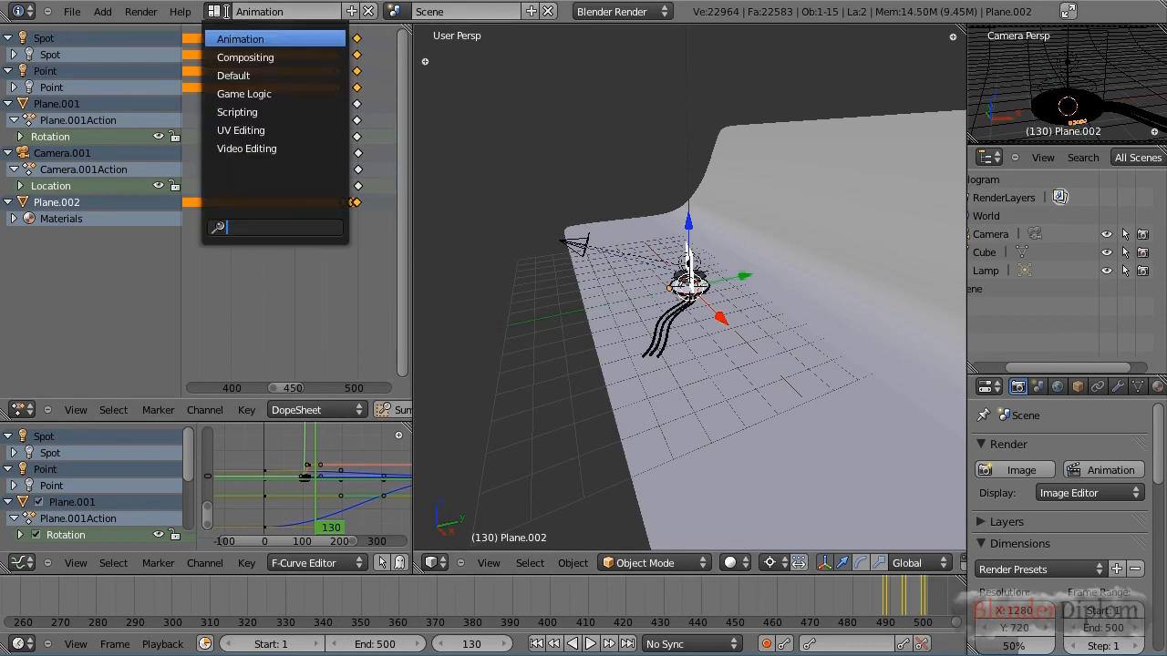
pyautogui.click(235, 75)
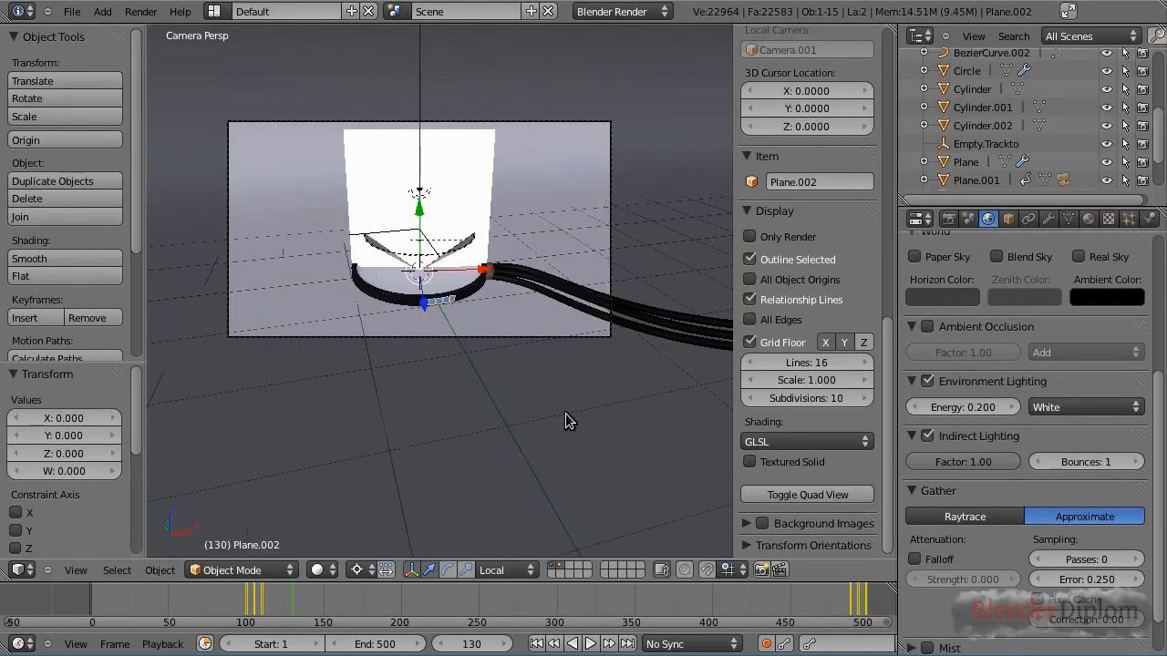
pyautogui.click(314, 568)
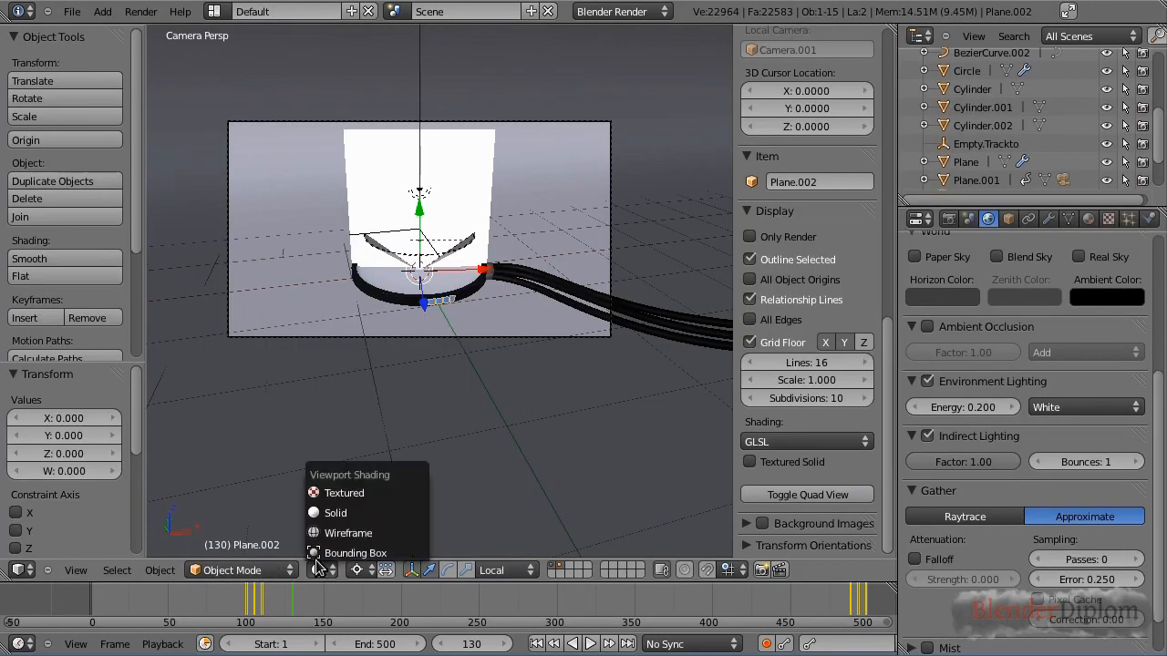
pyautogui.click(335, 493)
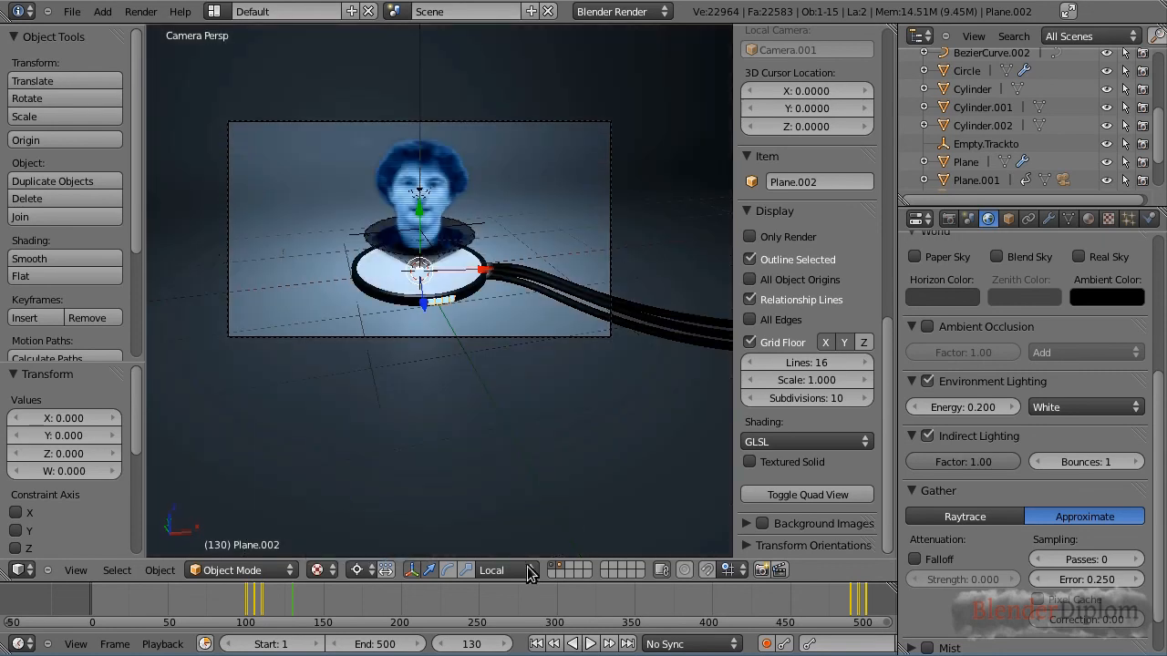
# Go back to frame 2 on the timeline to examine the unlit start of the animation through the camera.
pyautogui.click(213, 606)
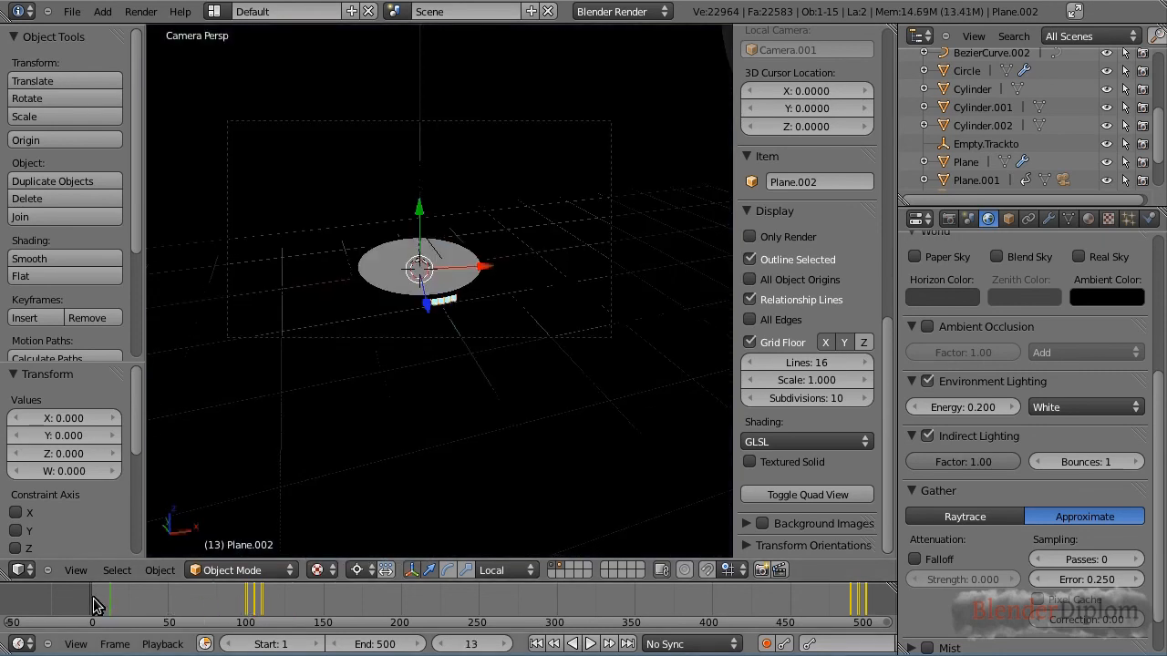
pyautogui.click(94, 604)
pyautogui.scroll(-3, 529, 360)
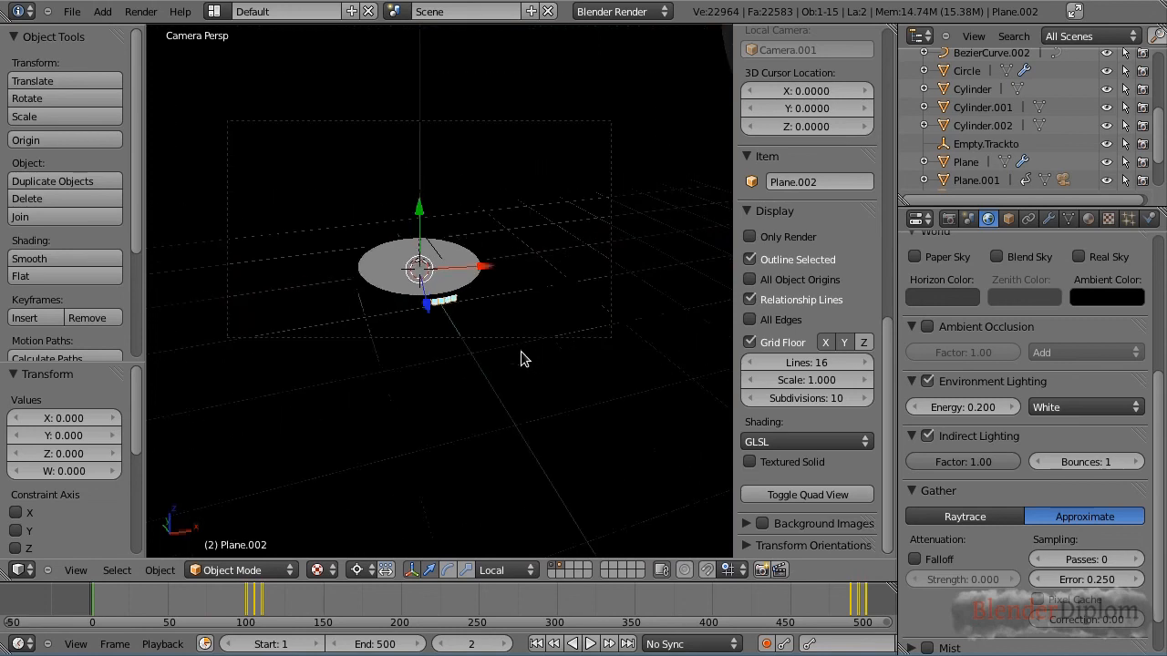
# Play the animation through the camera to check the switch-on and the switch-off near frame 500, ending stopped at frame 479.
pyautogui.hotkey('alt', 'a')
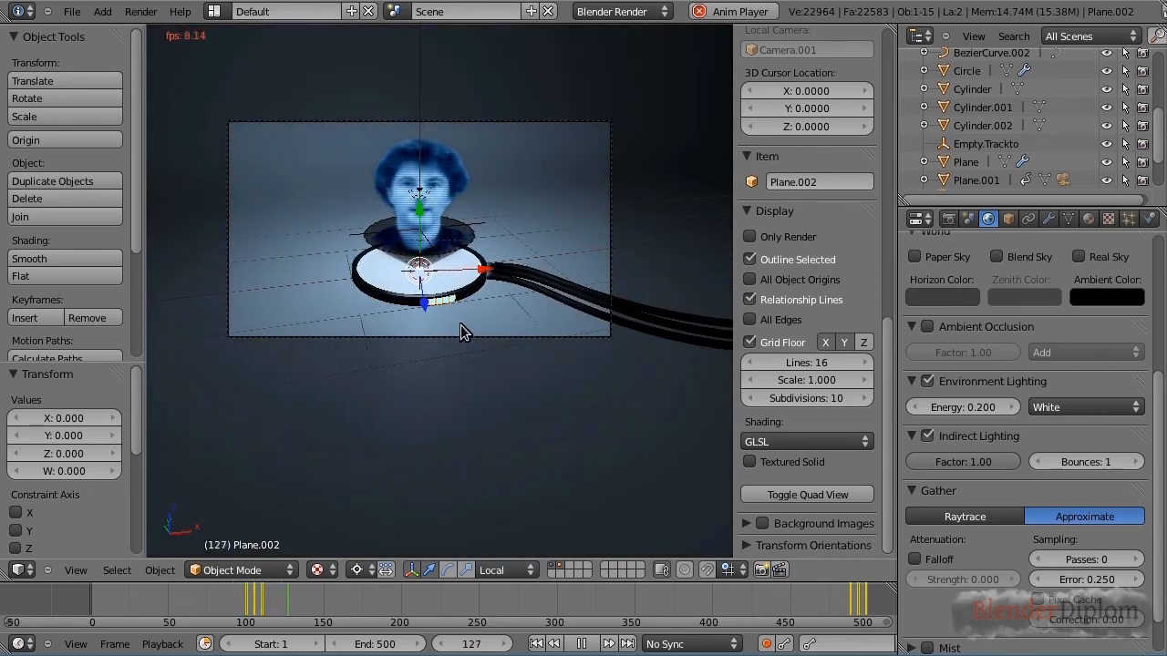
pyautogui.click(835, 609)
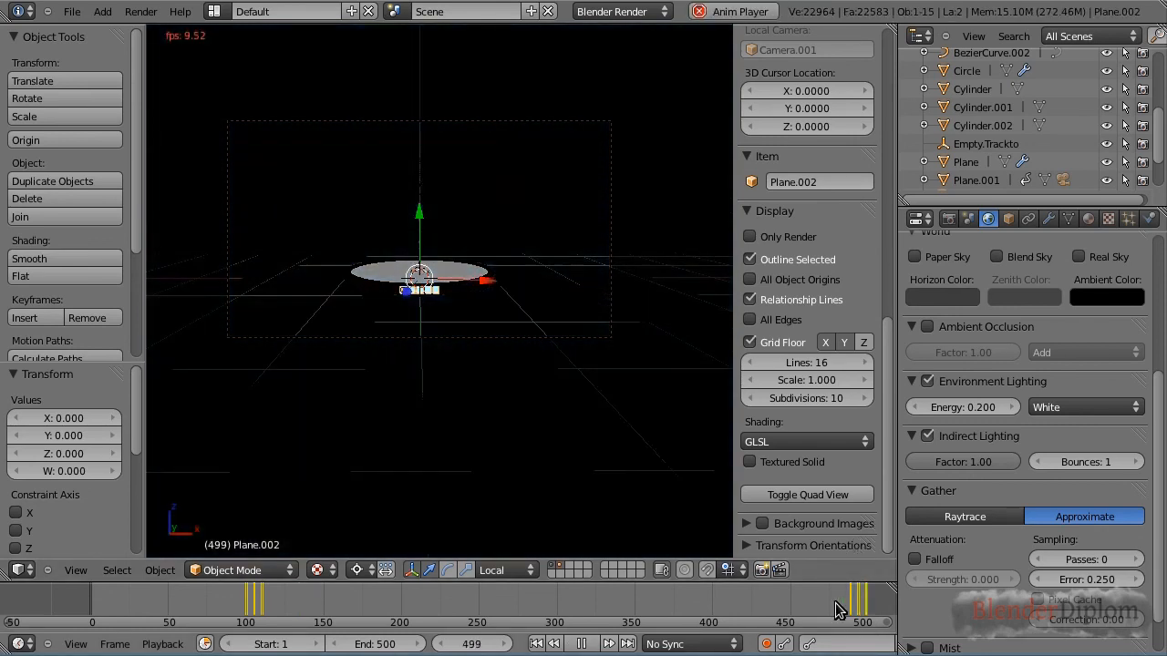
pyautogui.hotkey('alt', 'a')
pyautogui.click(835, 613)
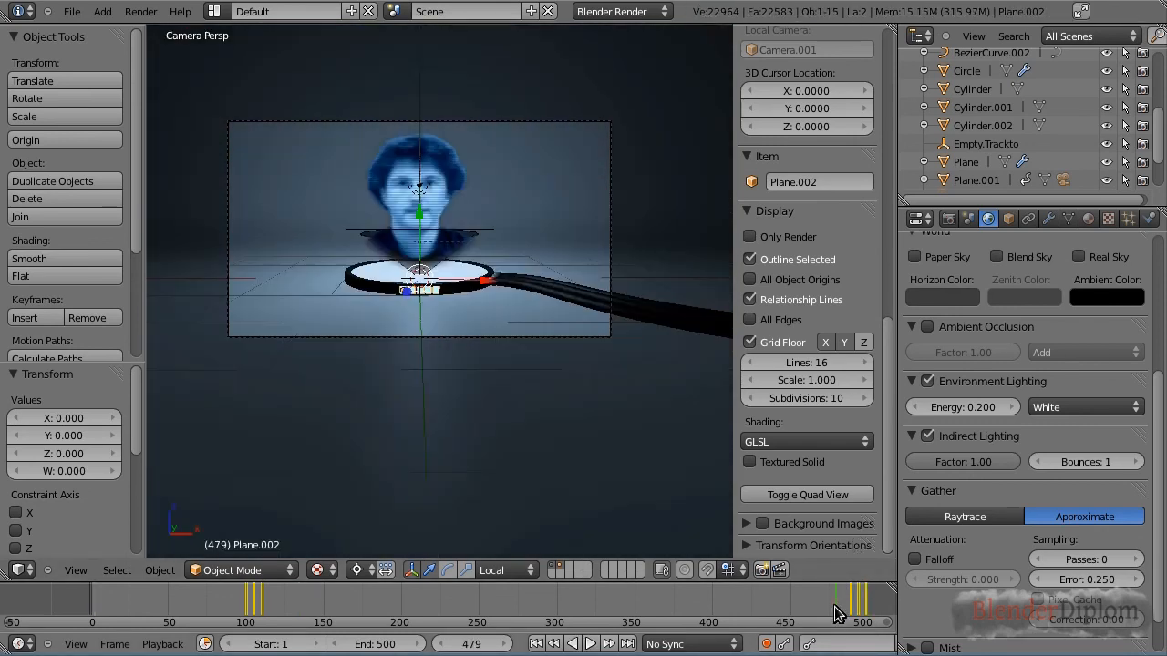
# Go to frame 108 and scrub through the switch-on keyframes to examine the projector buttons up close.
pyautogui.click(258, 614)
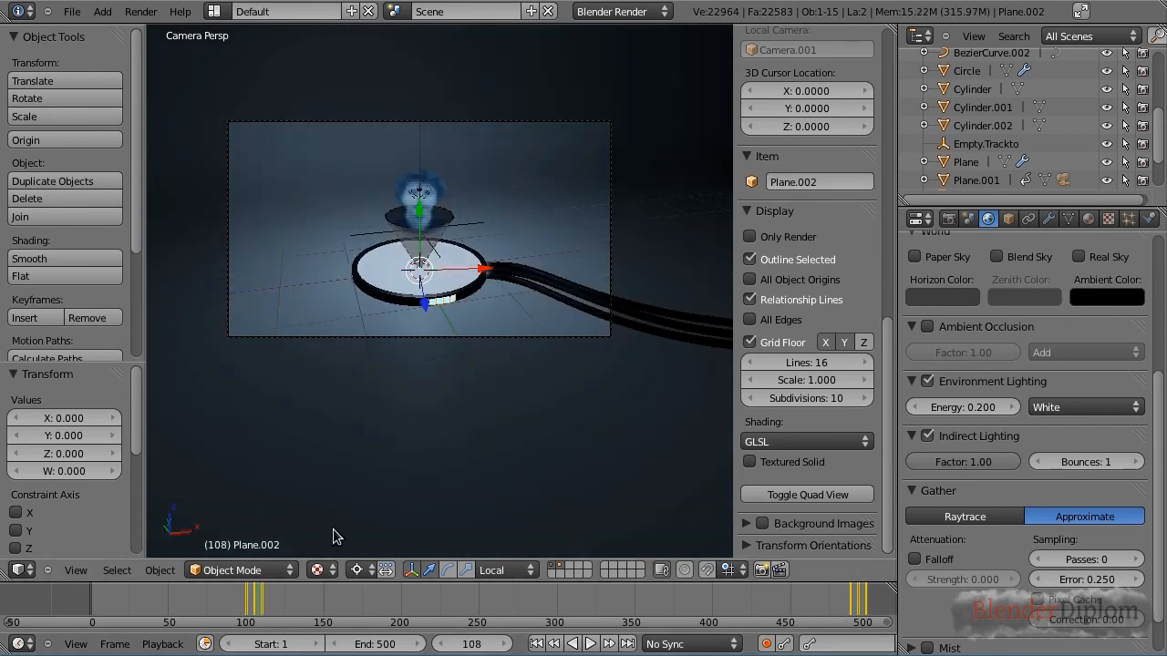
pyautogui.scroll(6, 526, 305)
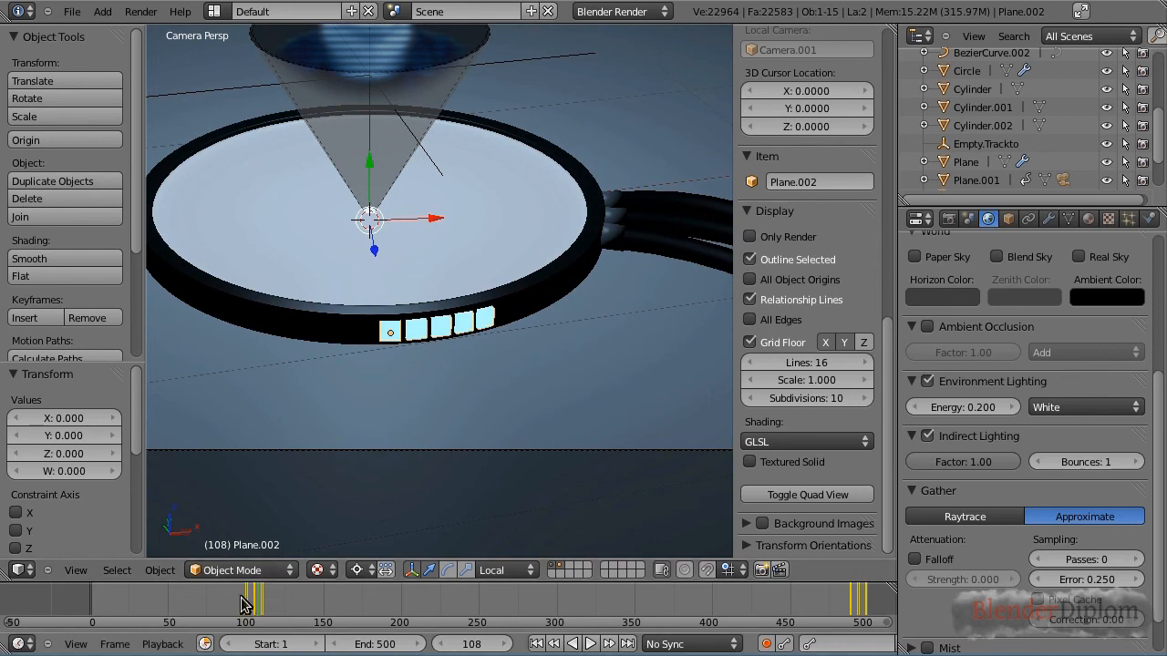
pyautogui.moveTo(241, 601); pyautogui.dragTo(300, 606)
# Set the viewport shading to Solid and scrub back from the end of the timeline to frame 458, with the hologram projector in view.
pyautogui.click(317, 570)
pyautogui.click(338, 511)
pyautogui.moveTo(872, 609); pyautogui.dragTo(802, 612)
pyautogui.scroll(-3, 456, 333)
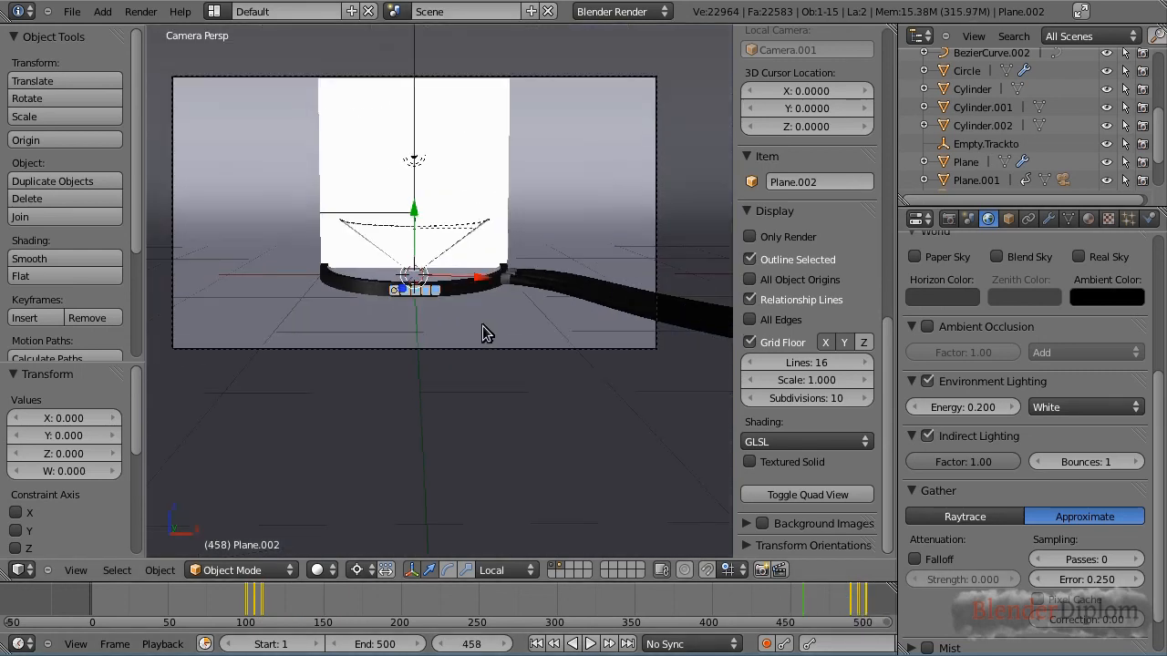
pyautogui.scroll(-1, 483, 325)
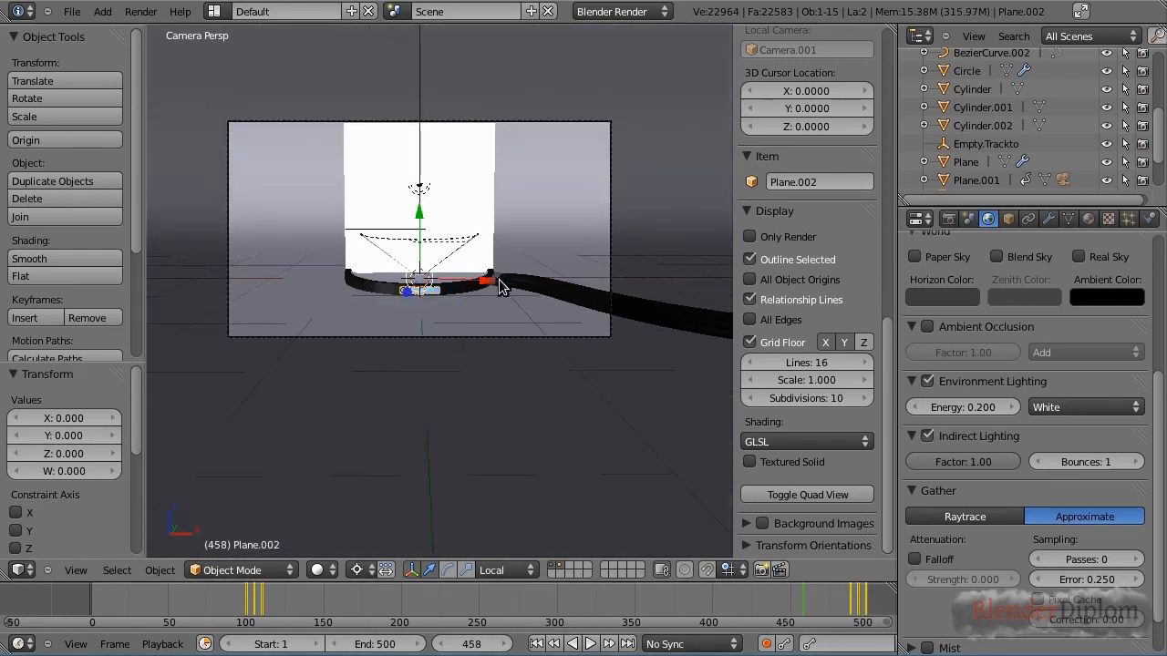
pyautogui.keyDown('shift'); pyautogui.moveTo(511, 241); pyautogui.dragTo(548, 363, button='middle'); pyautogui.keyUp('shift')
pyautogui.scroll(1, 565, 387)
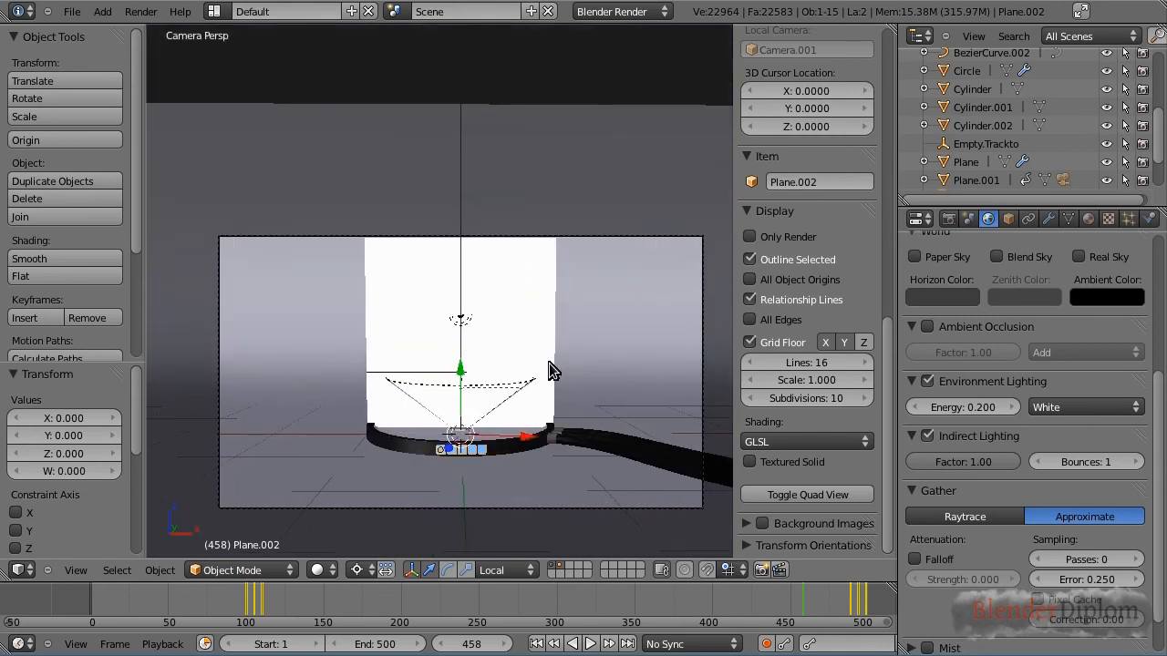